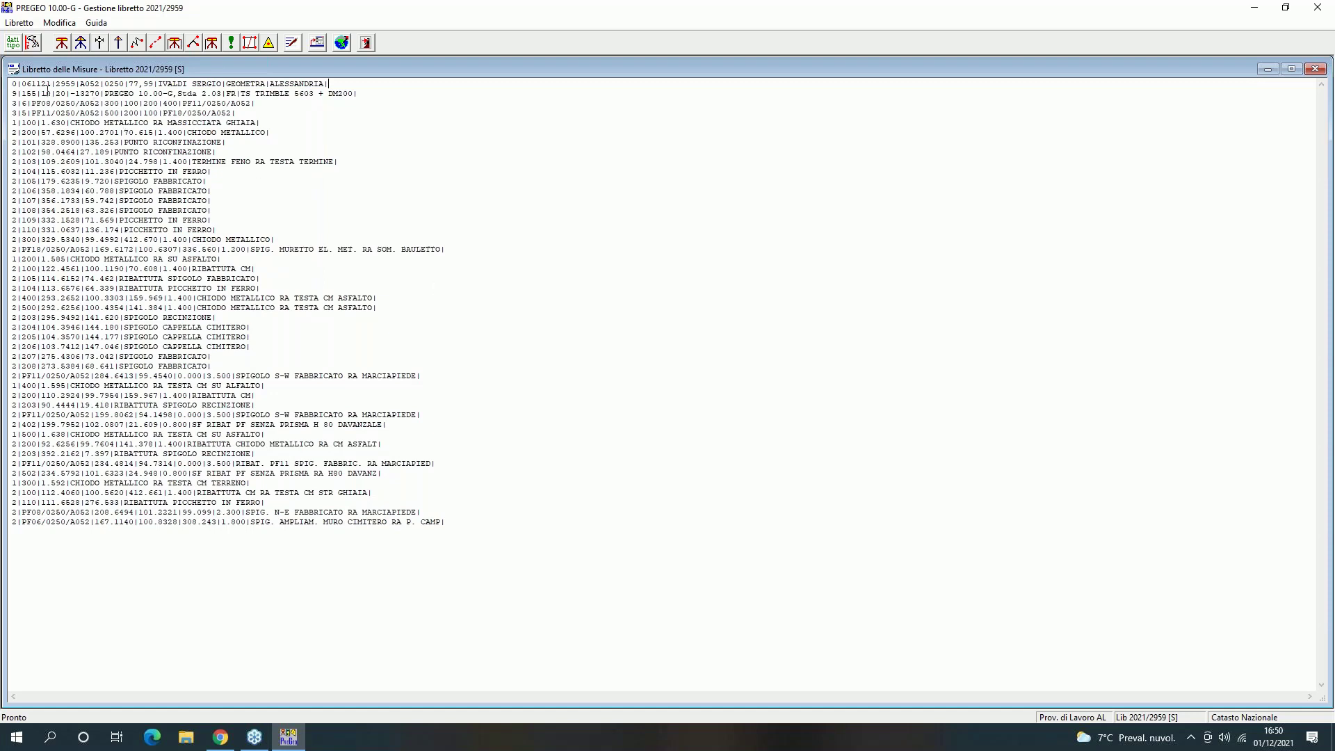
- In line 0's Dati Statistici, enter the new surveyor surname and first name, then accept
left_click(13, 83, "shift")
double_click(12, 83)
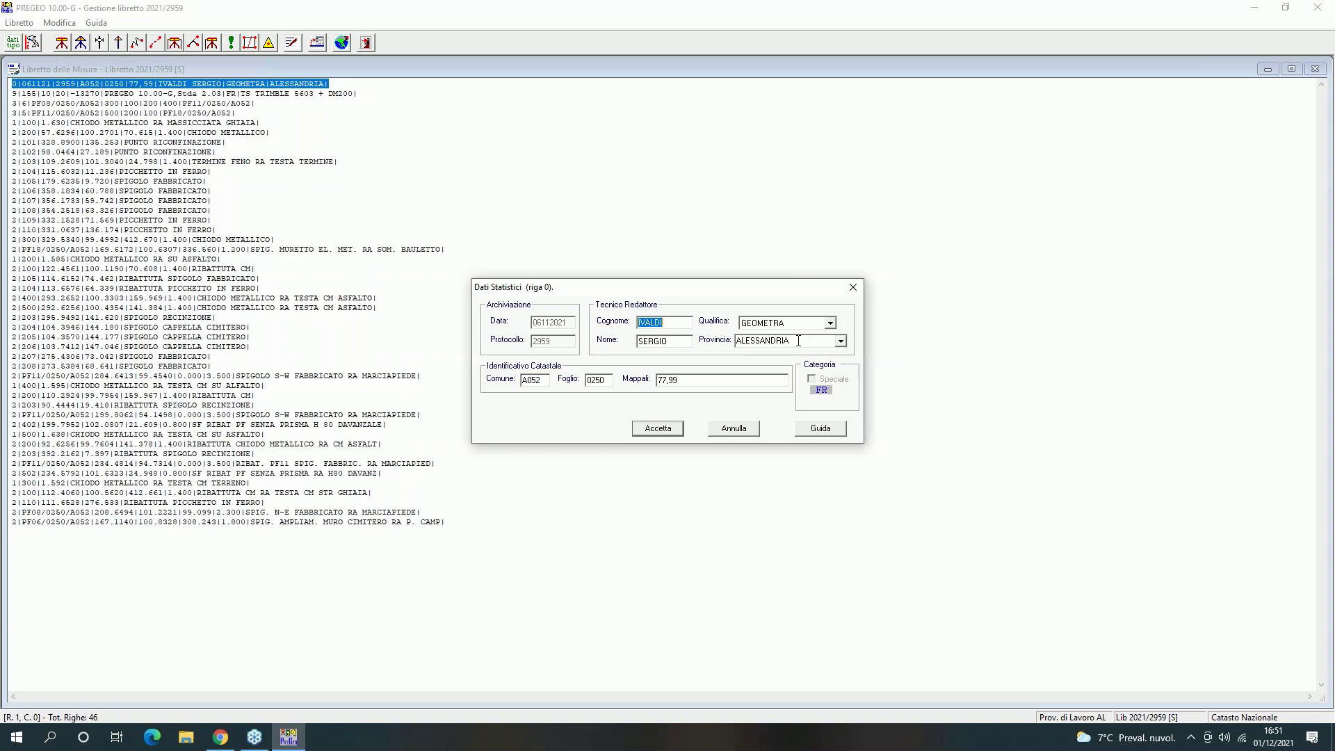
double_click(669, 342)
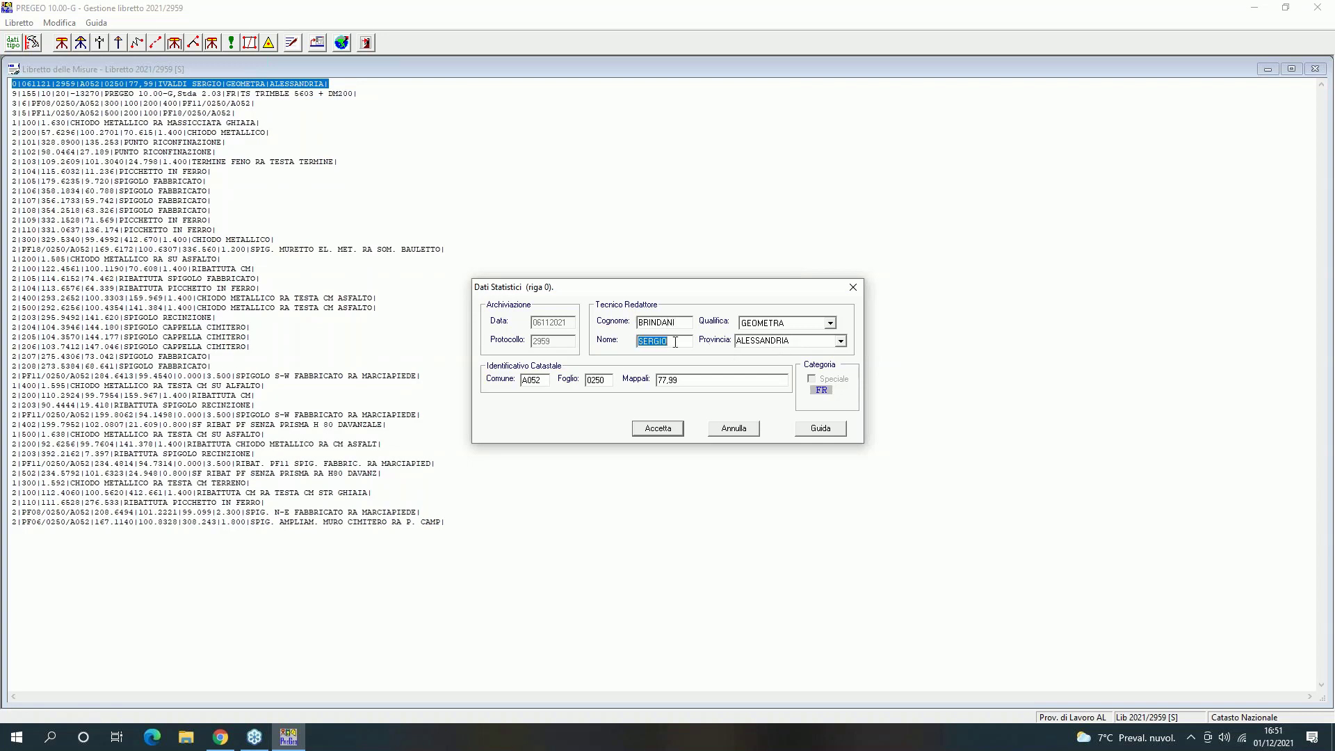
left_click(666, 429)
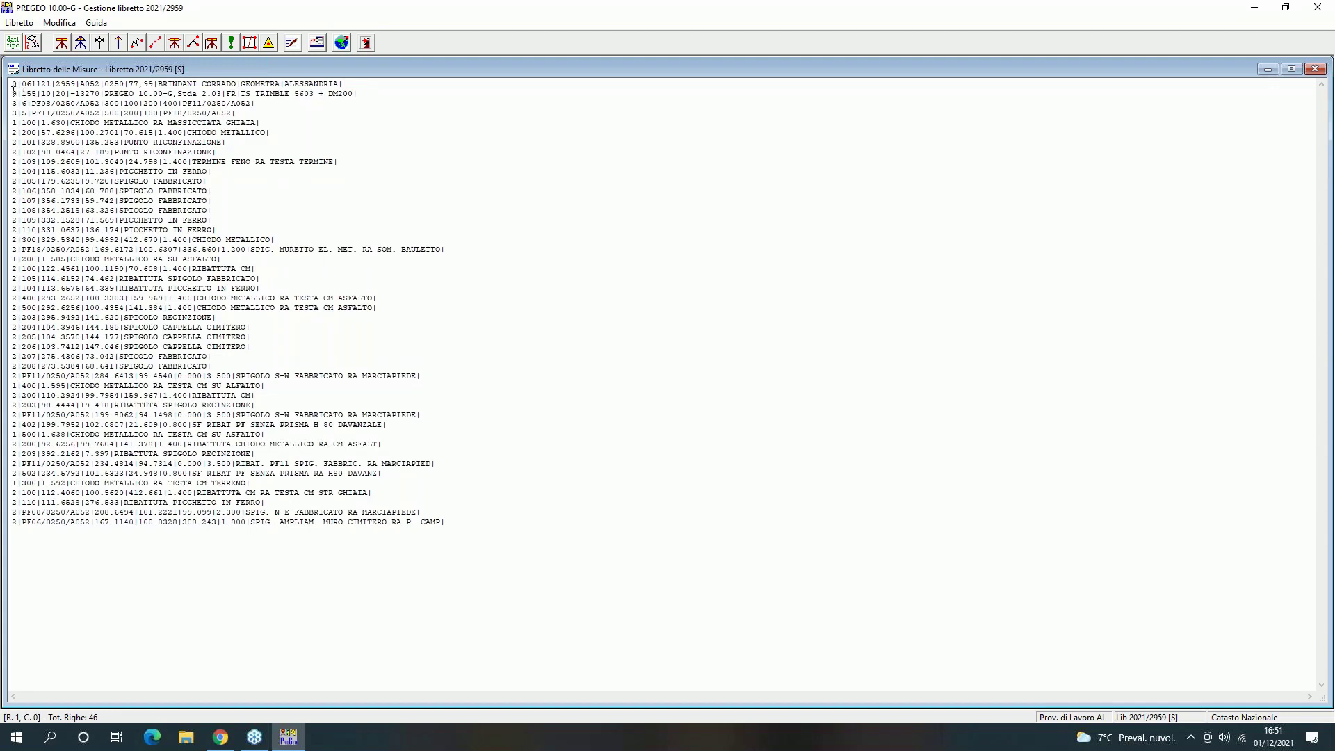
- Open line 9's Quota, Precisioni, Est Media, Nota dialog
double_click(14, 93)
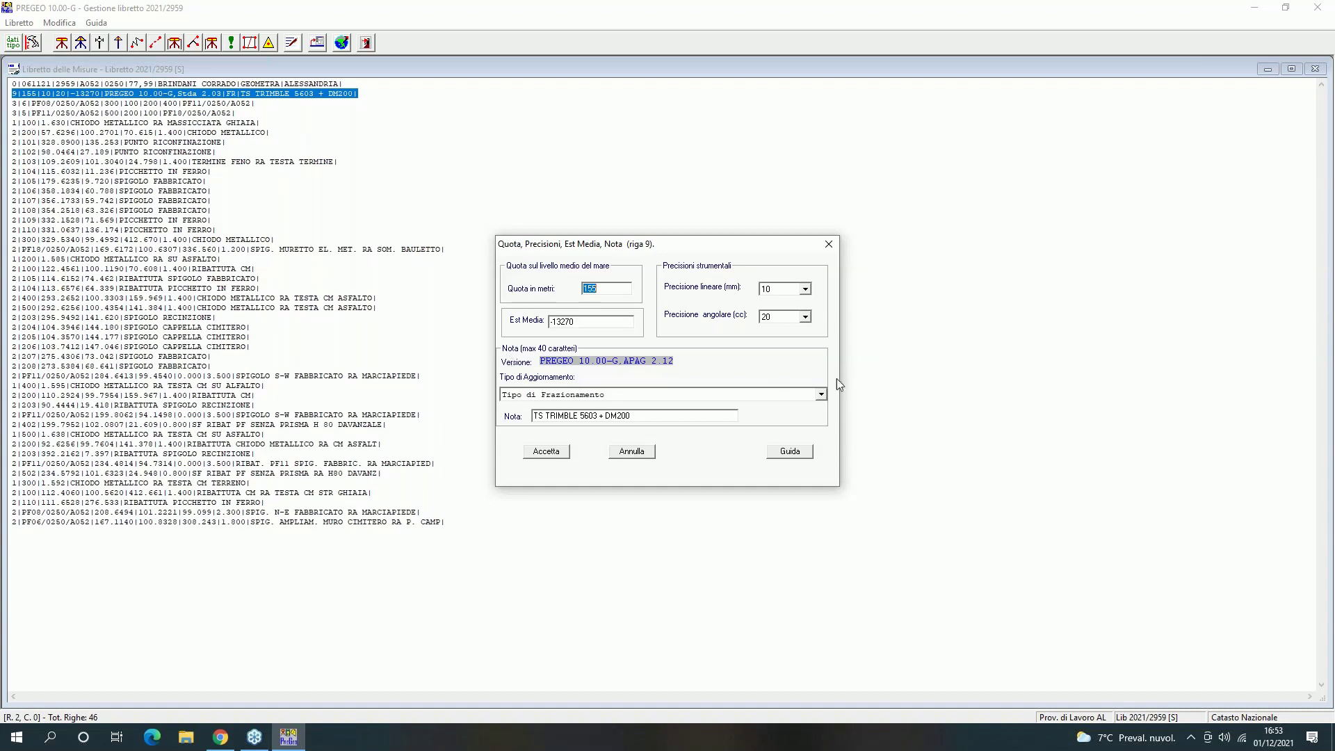
- Confirm Tipo di Frazionamento as the update type and save line 9
left_click(820, 395)
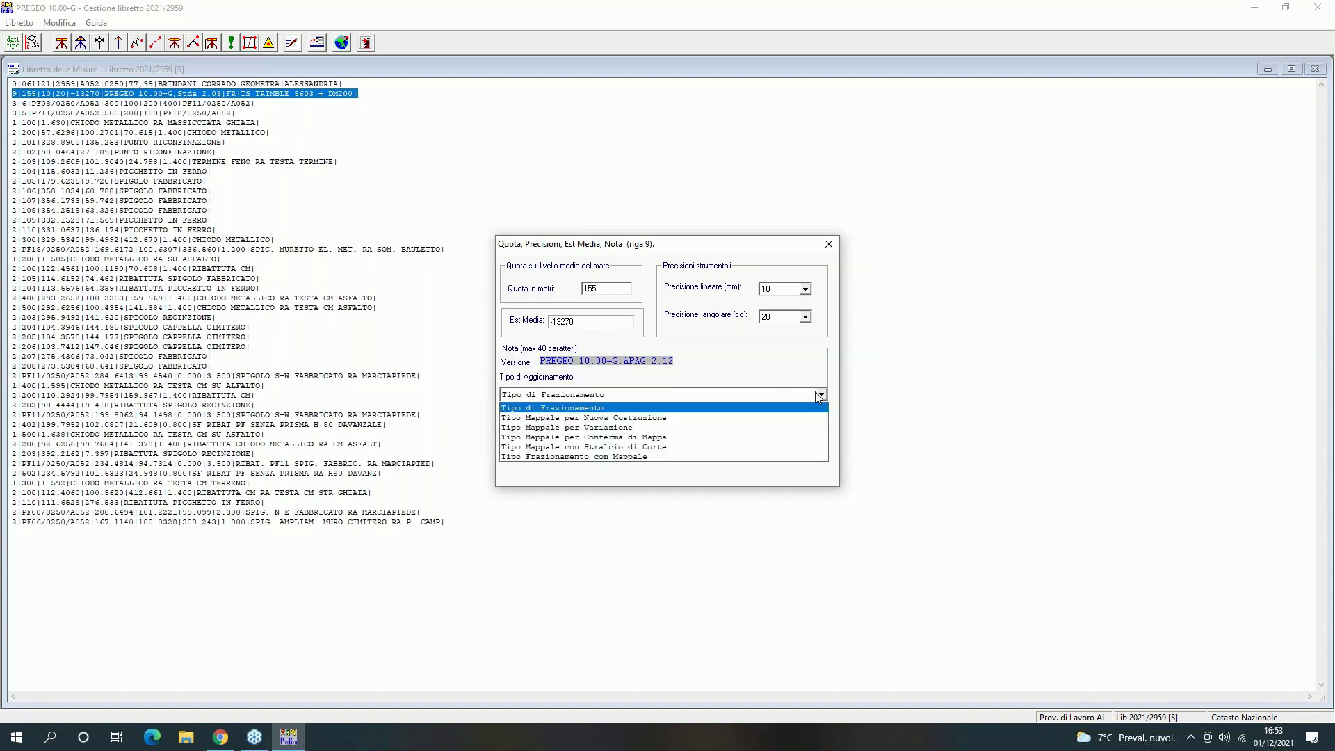
left_click(688, 408)
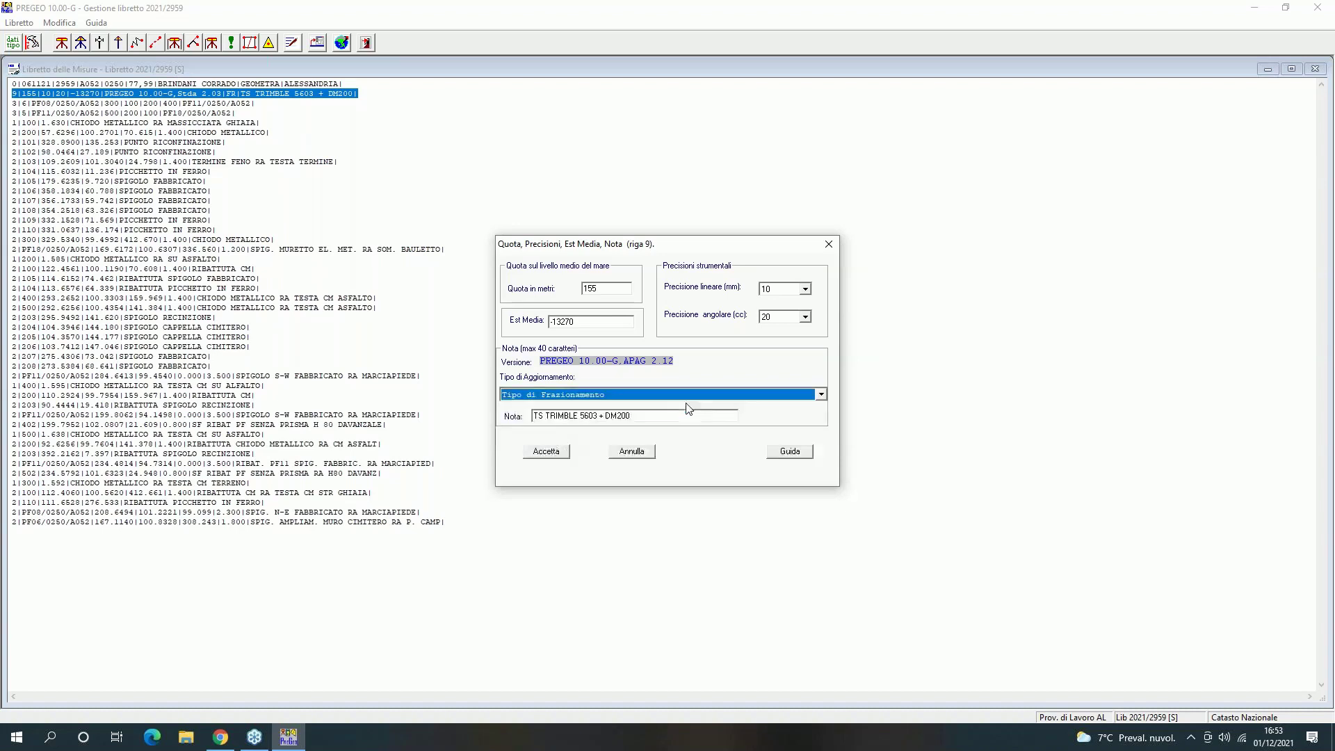
left_click(783, 394)
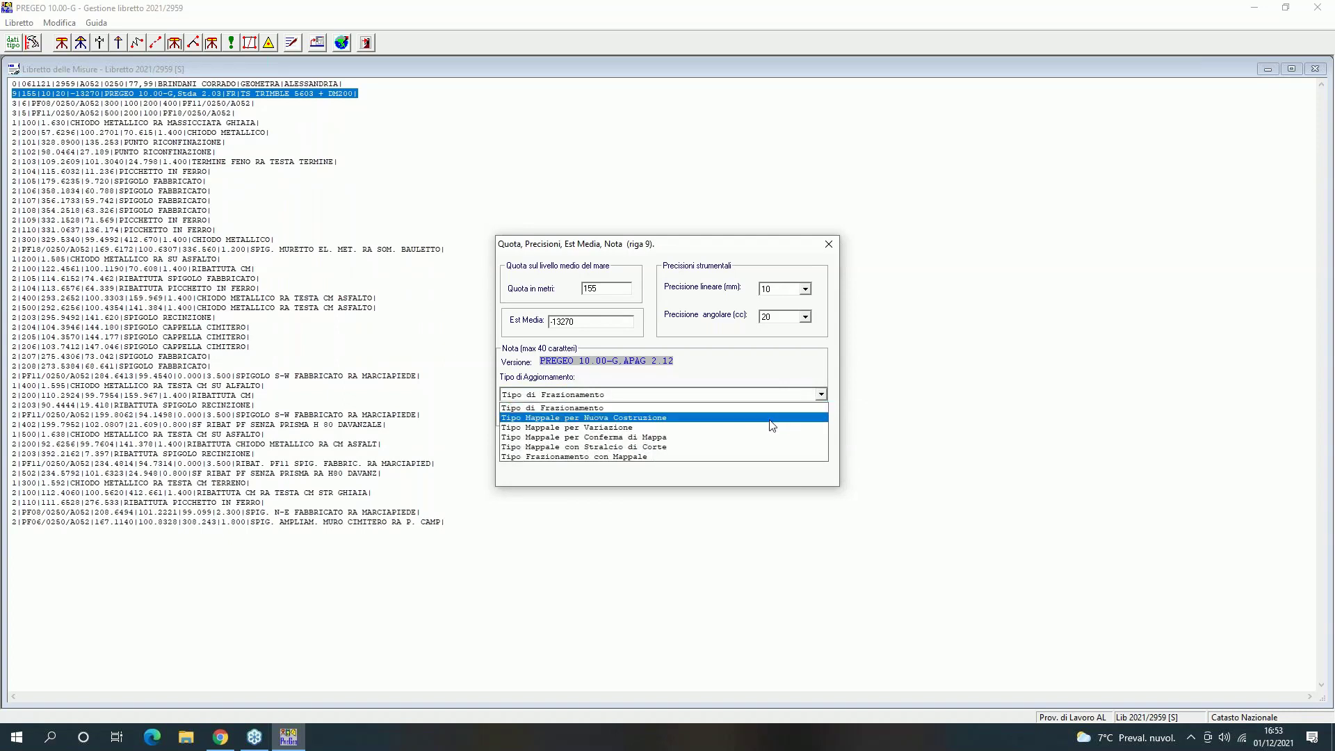
left_click(729, 408)
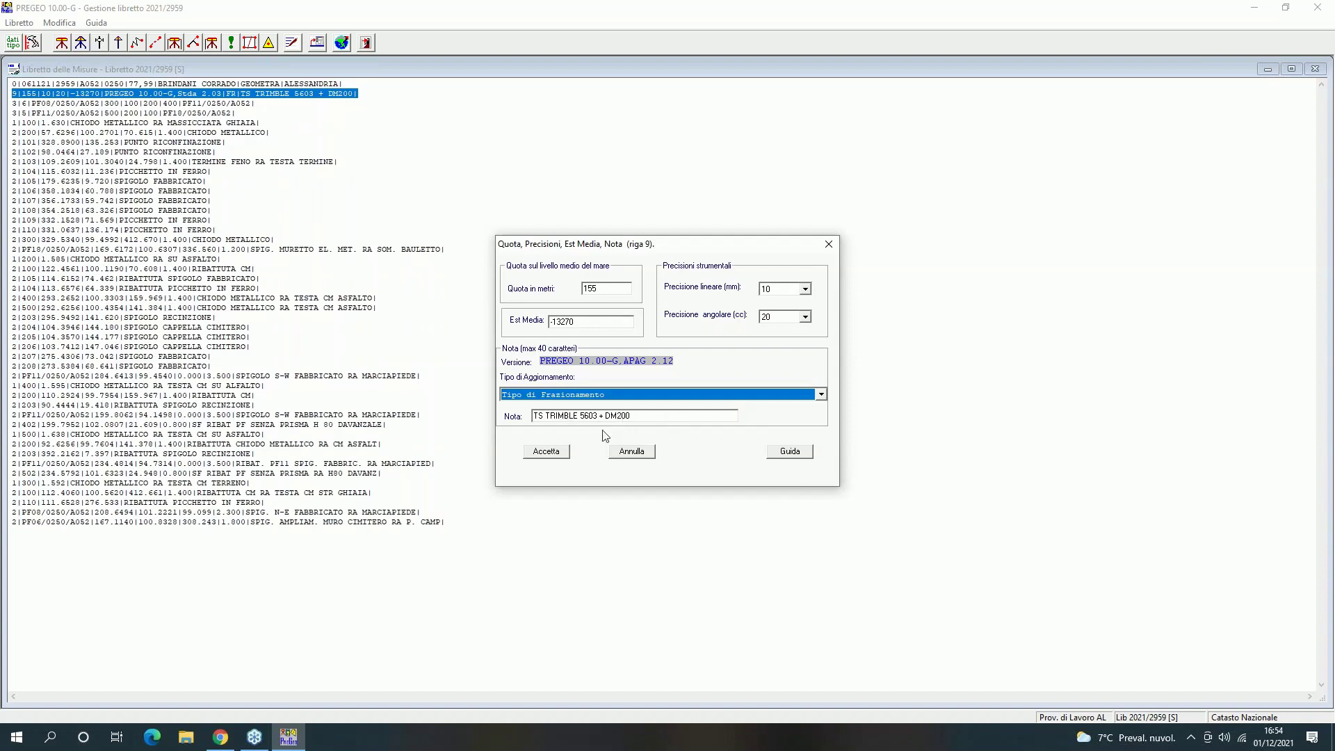
left_click(560, 452)
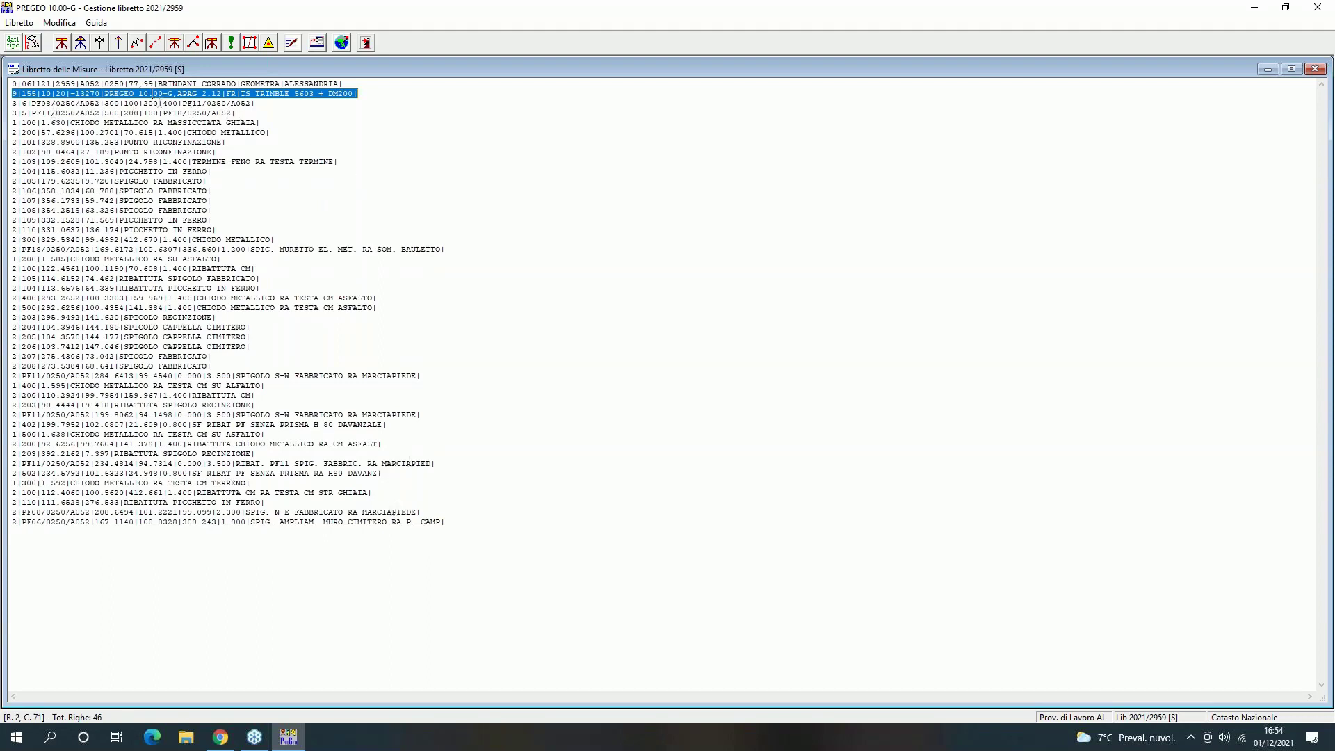
- Close the booklet editor from the Libretto menu
left_click(19, 22)
left_click(21, 75)
left_click(365, 42)
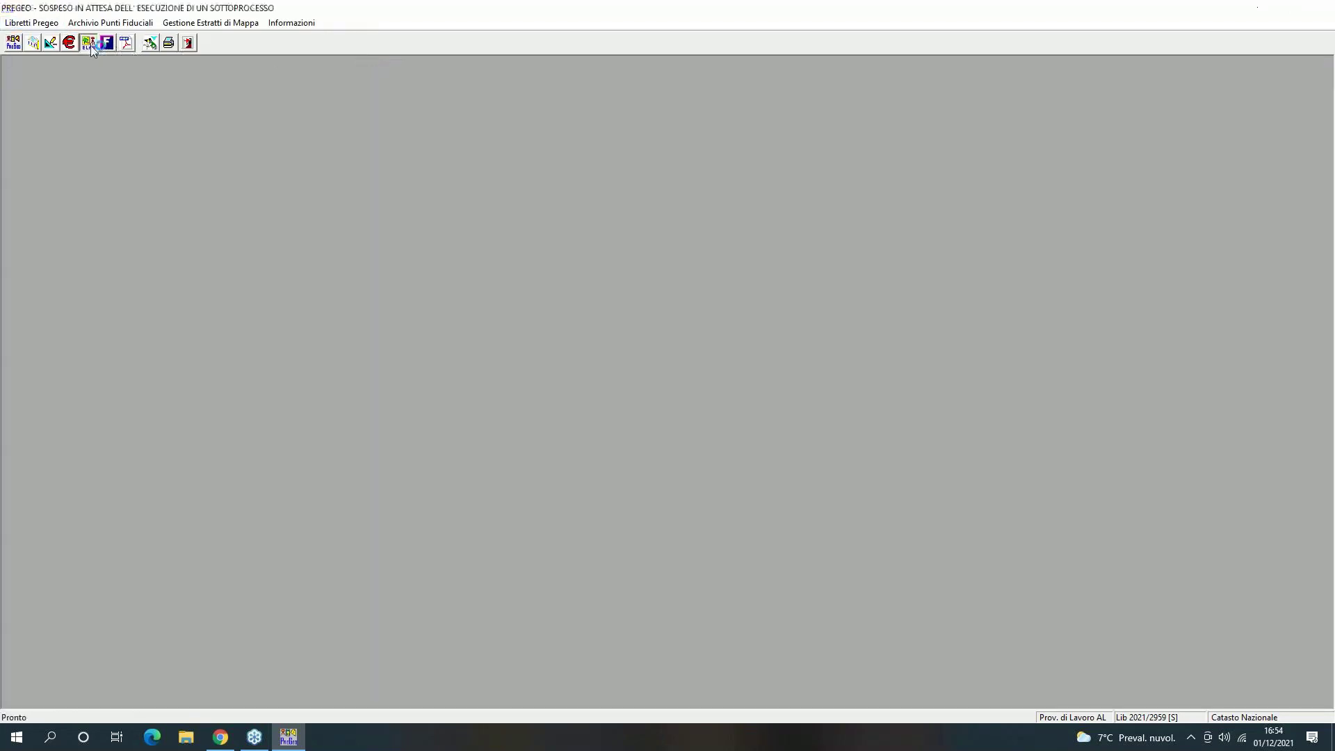
- Process the booklet with ELAB and enlarge the Diagnostici Elaborazione panel
left_click(89, 44)
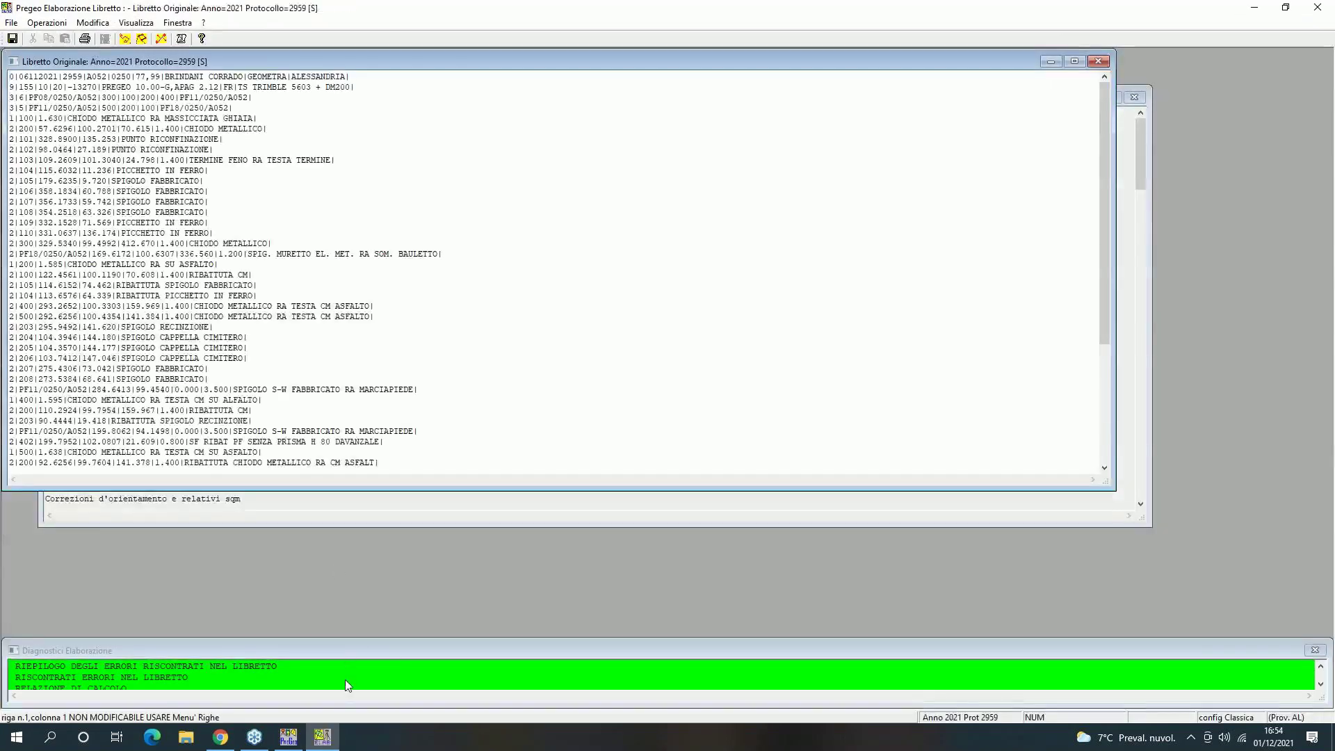
left_click_drag(388, 641, 395, 569)
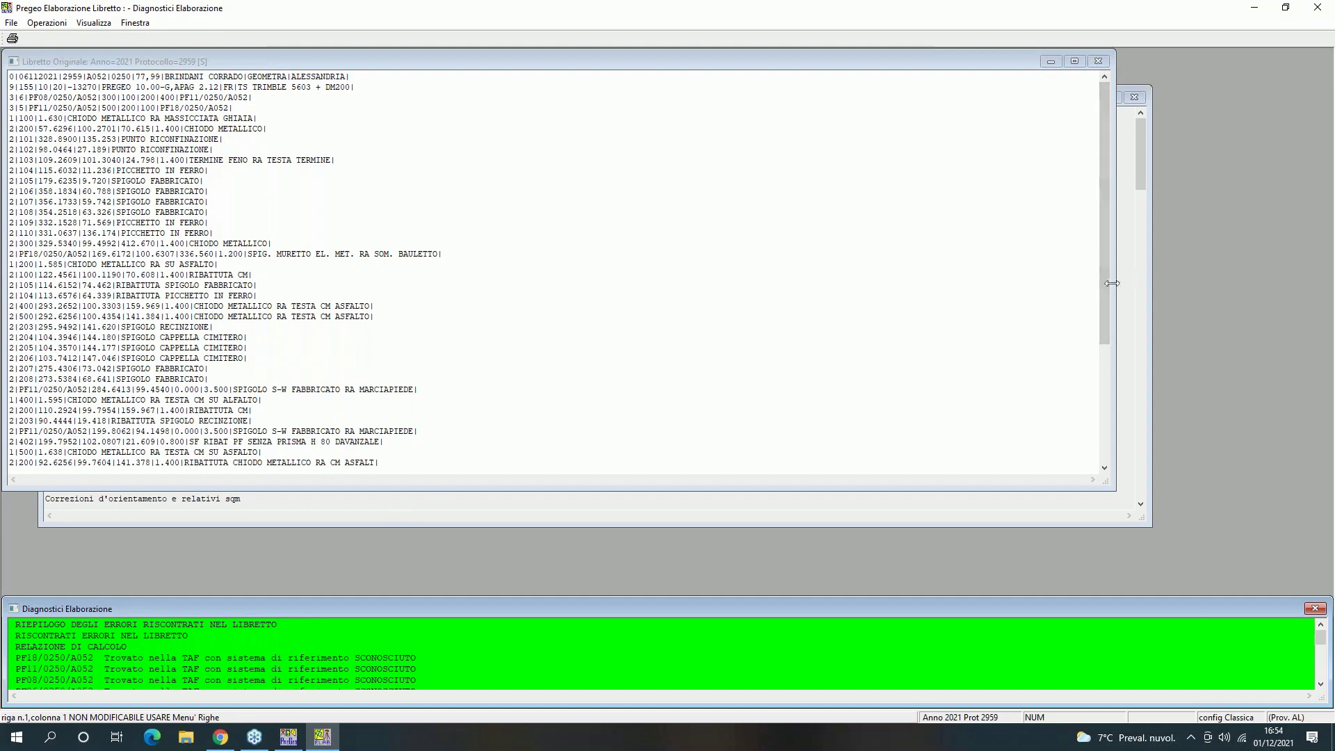
left_click_drag(1107, 285, 1104, 419)
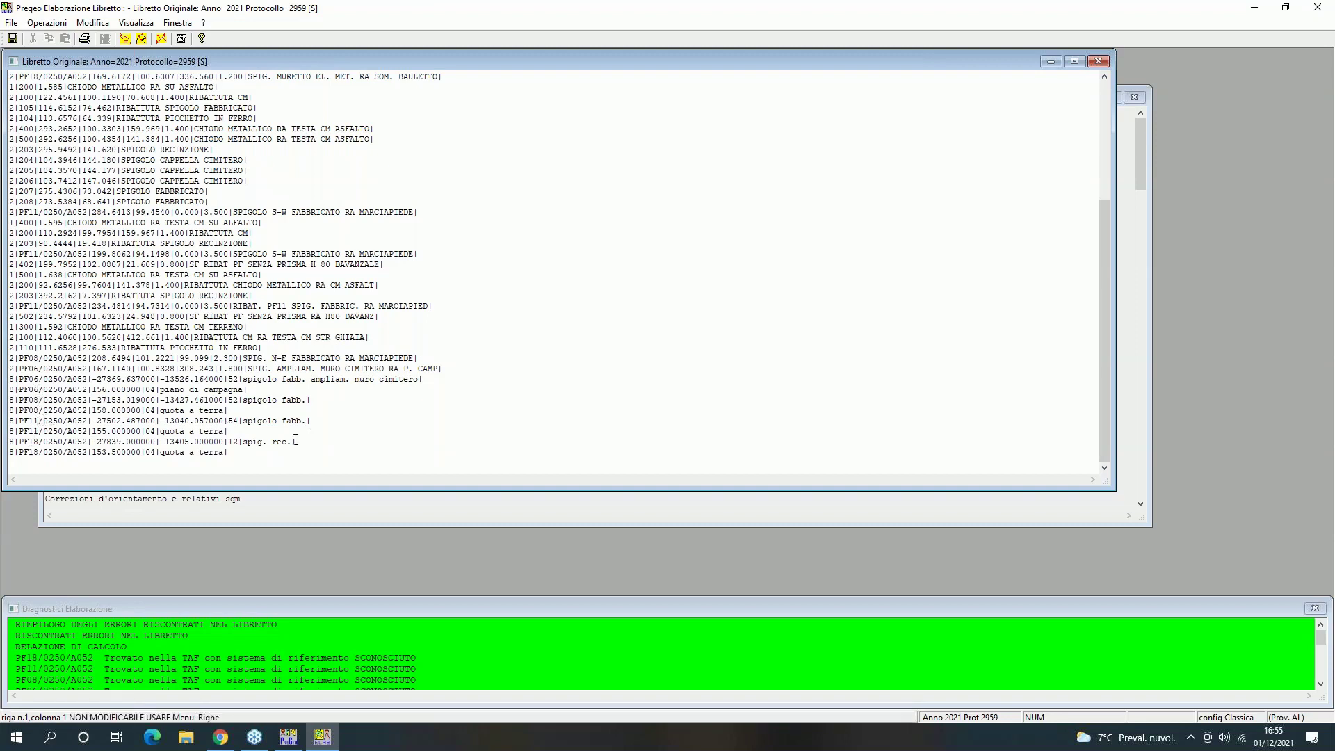
- Scroll through the compensation results window, then close it
left_click(286, 497)
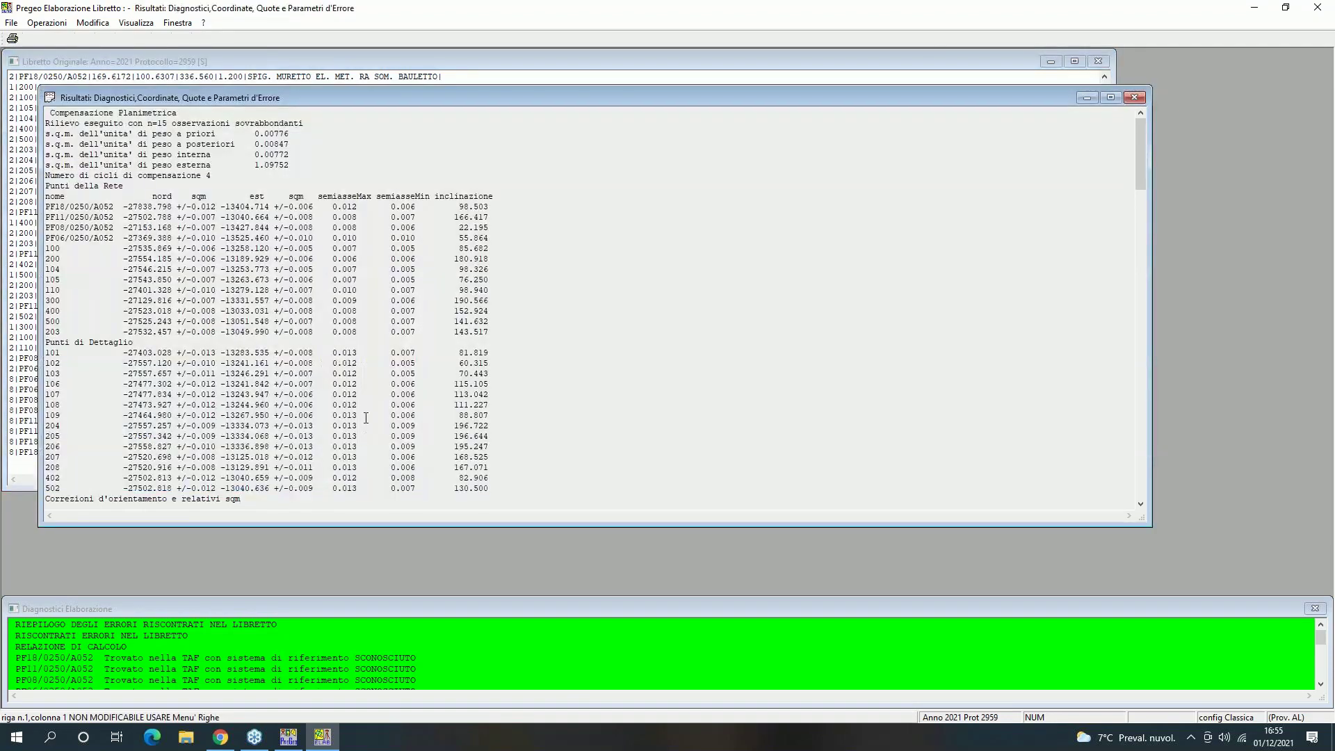
scroll(373, 389, "down", 1)
scroll(373, 388, "down", 9)
scroll(374, 389, "up", 7)
left_click_drag(1007, 93, 979, 97)
left_click(1107, 103)
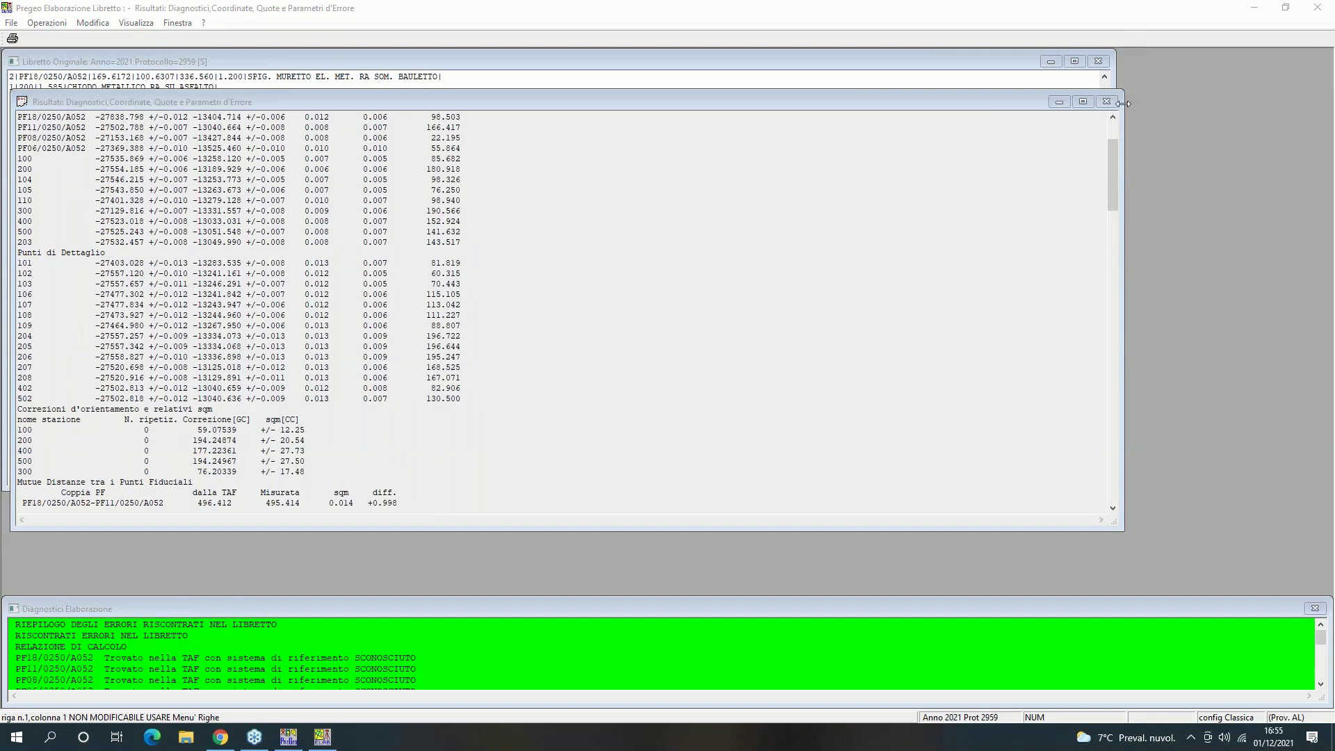
left_click(1106, 102)
- Close the processing module, delete booklet lines 3–4, and save the booklet
left_click(1098, 61)
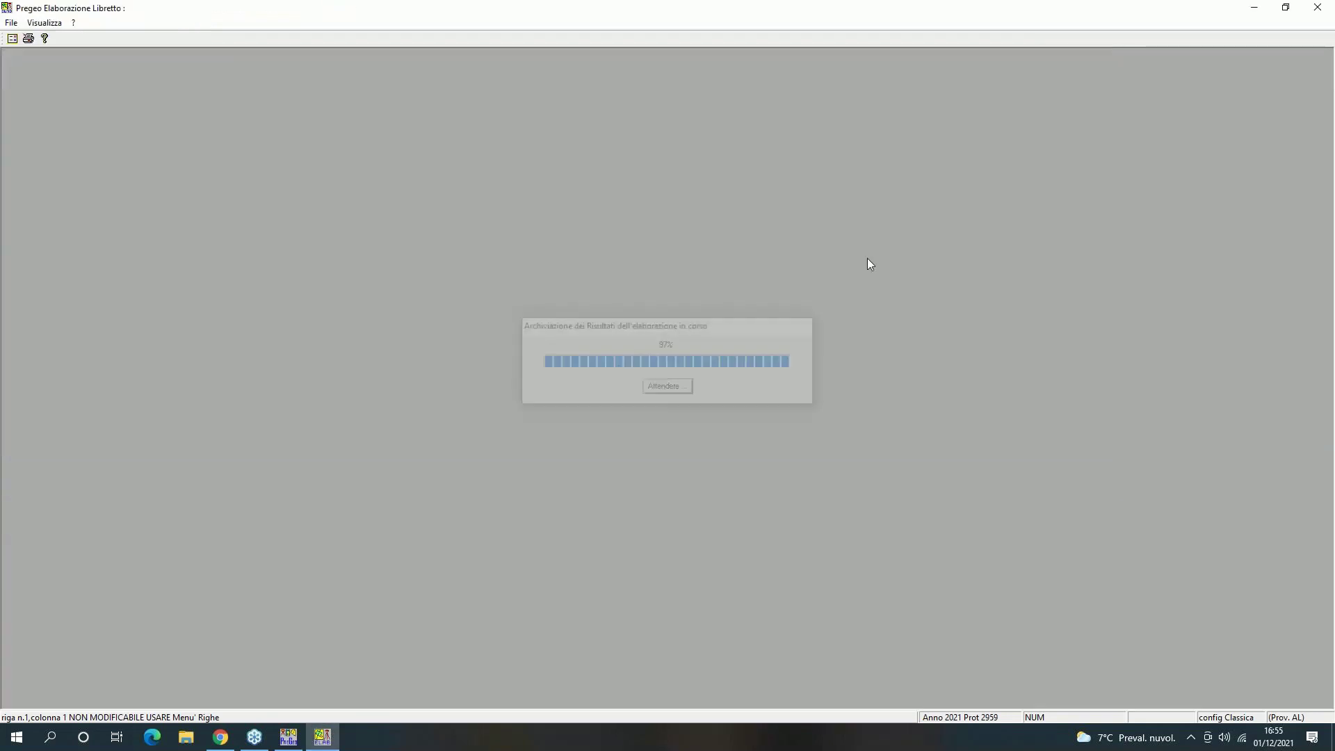
left_click(1318, 7)
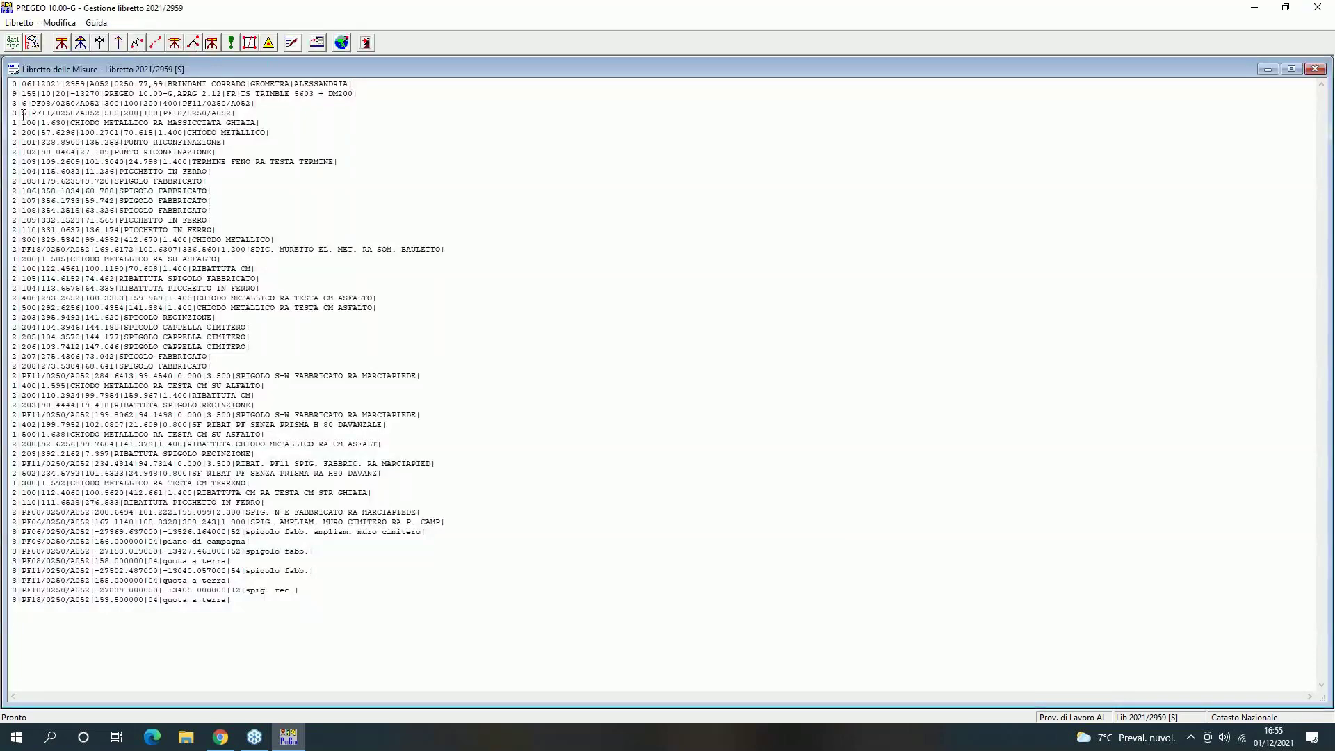
left_click_drag(11, 102, 250, 109)
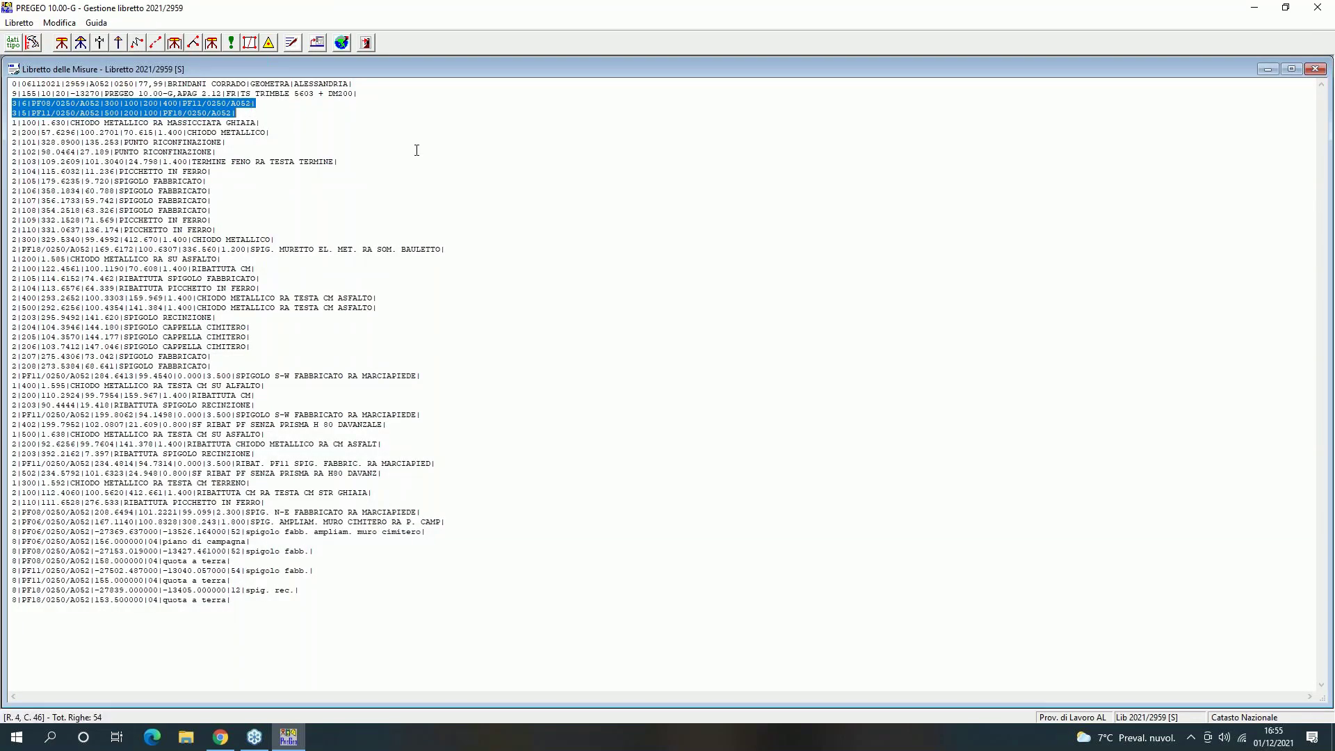
key("BackSpace")
key("BackSpace")
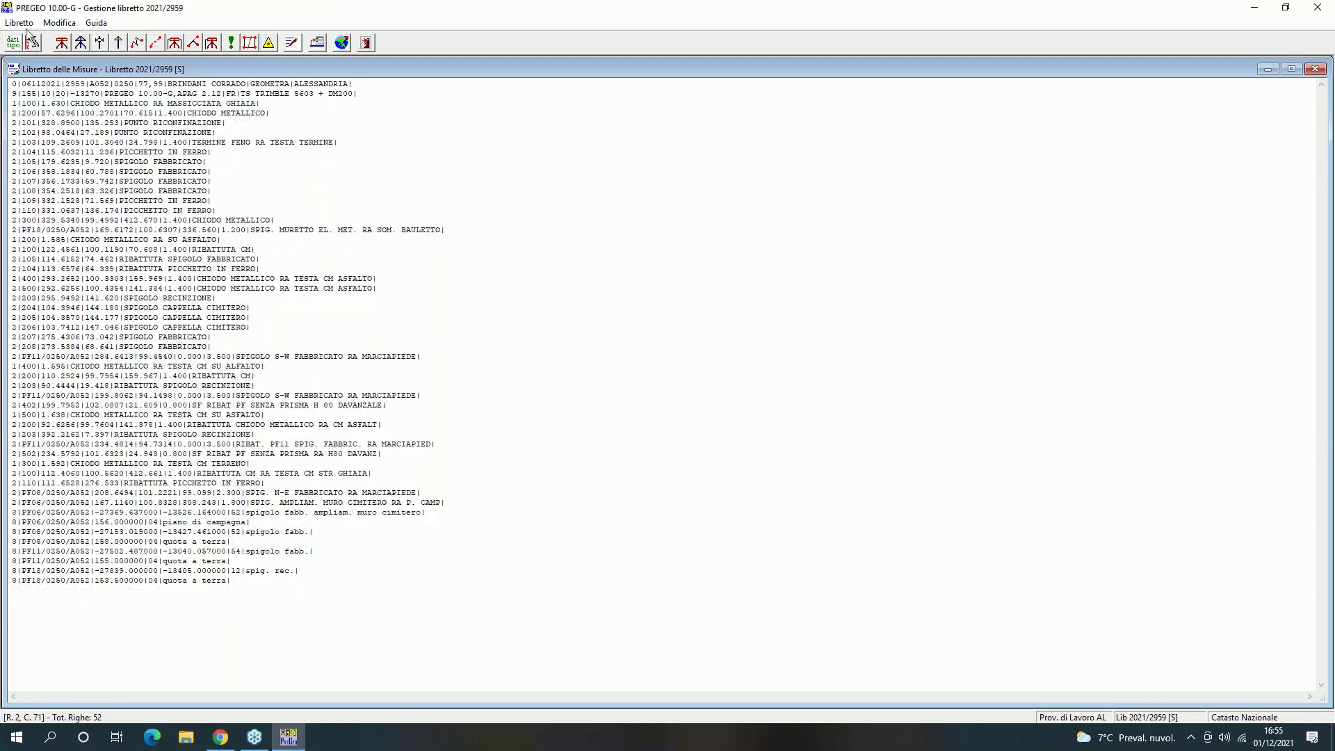
left_click(19, 23)
left_click(31, 72)
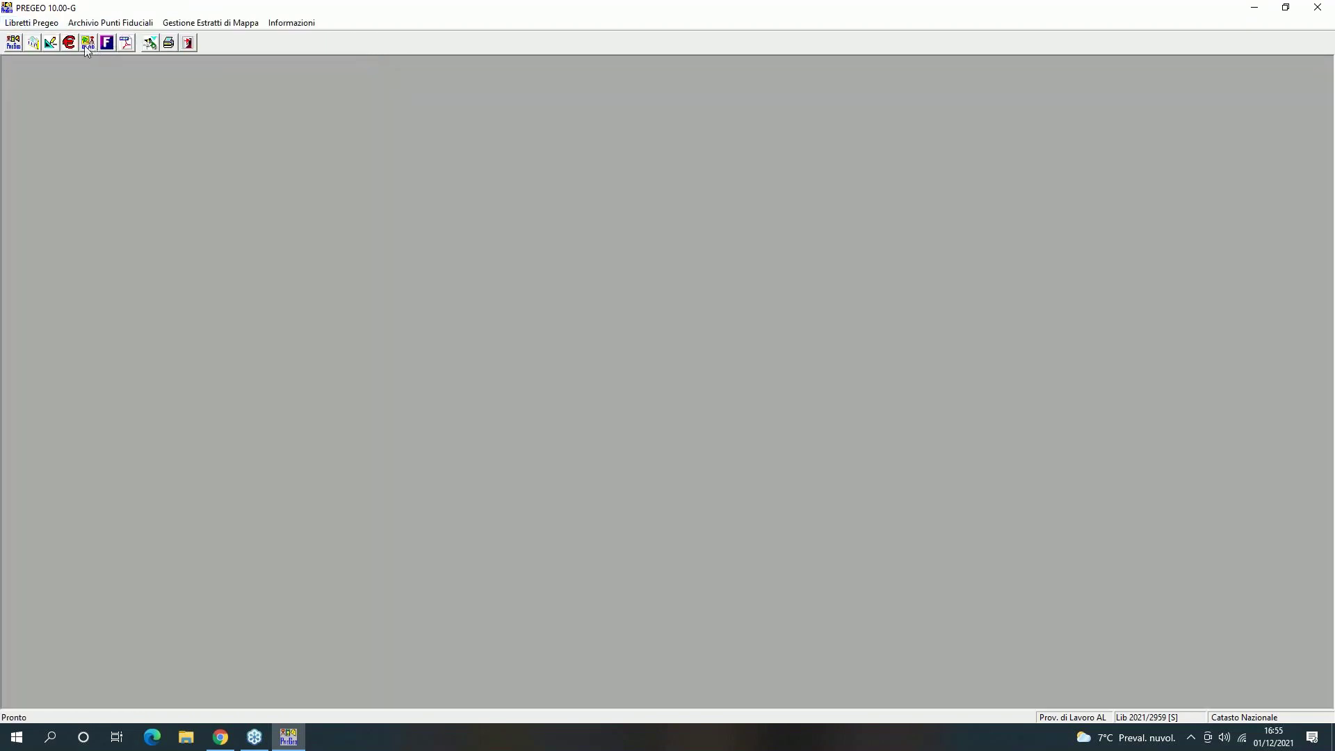
- Reprocess the edited booklet with ELAB, review diagnostics and compensation results, then close them
left_click(86, 43)
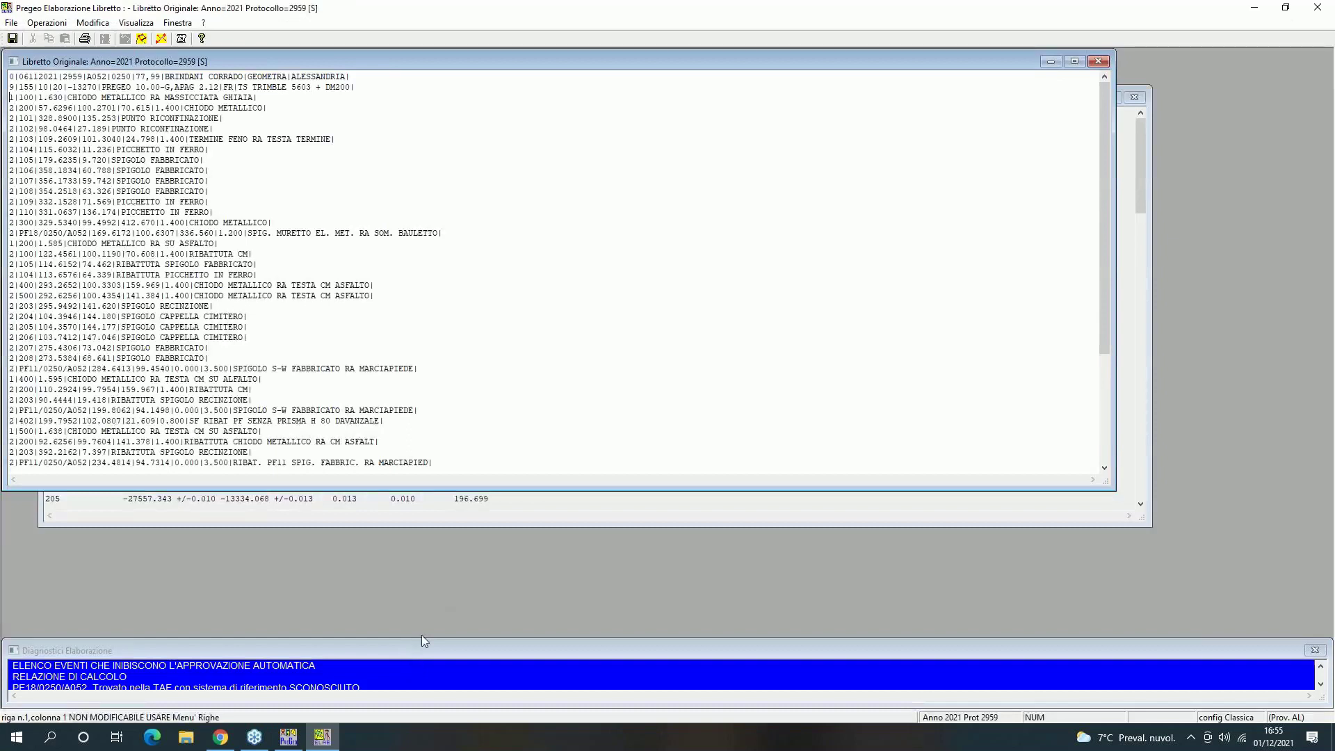
left_click_drag(425, 638, 425, 595)
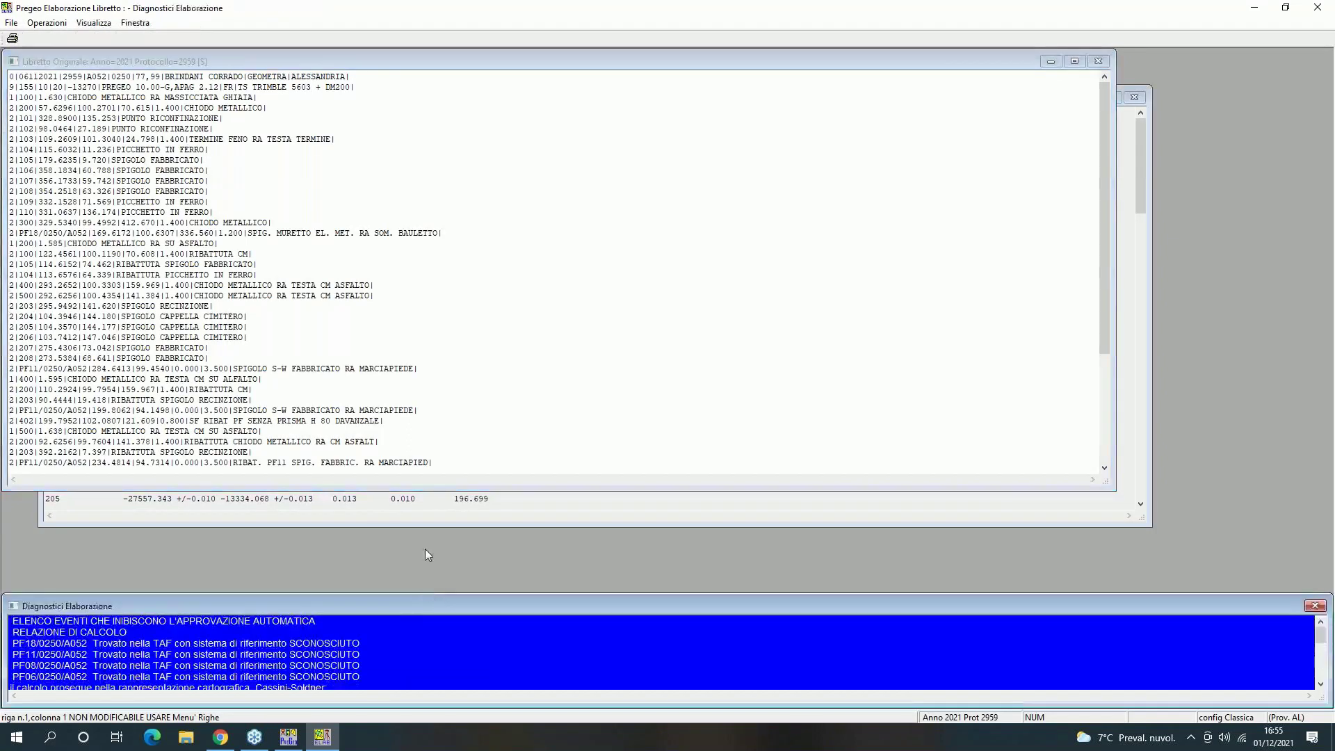
left_click(446, 502)
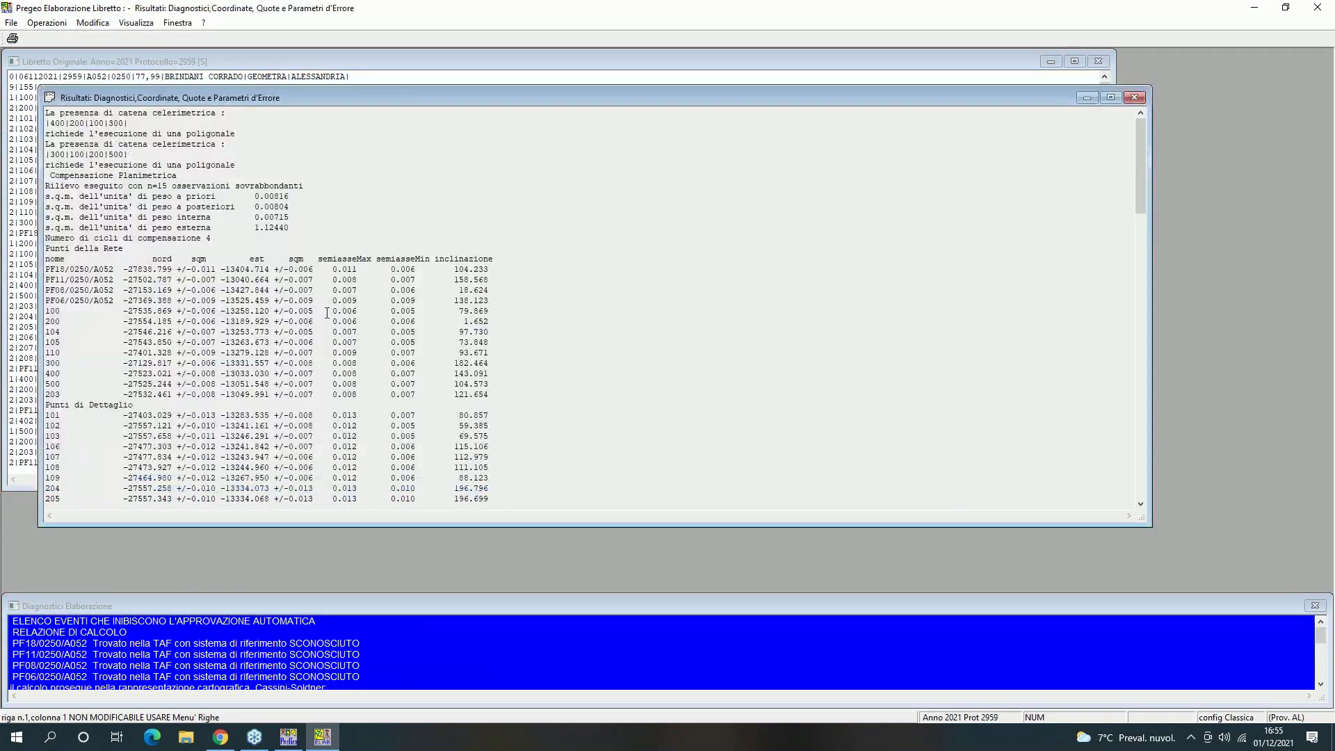
scroll(326, 312, "down", 20)
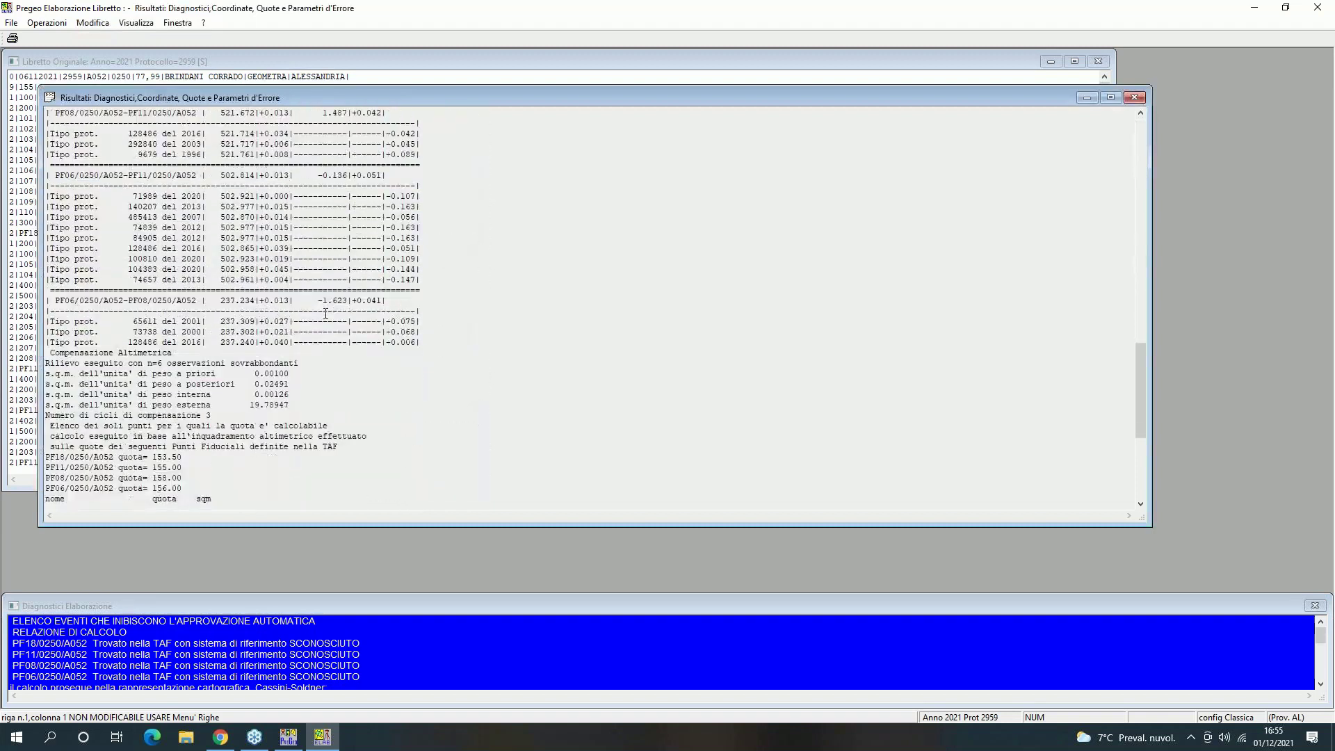
scroll(300, 383, "up", 20)
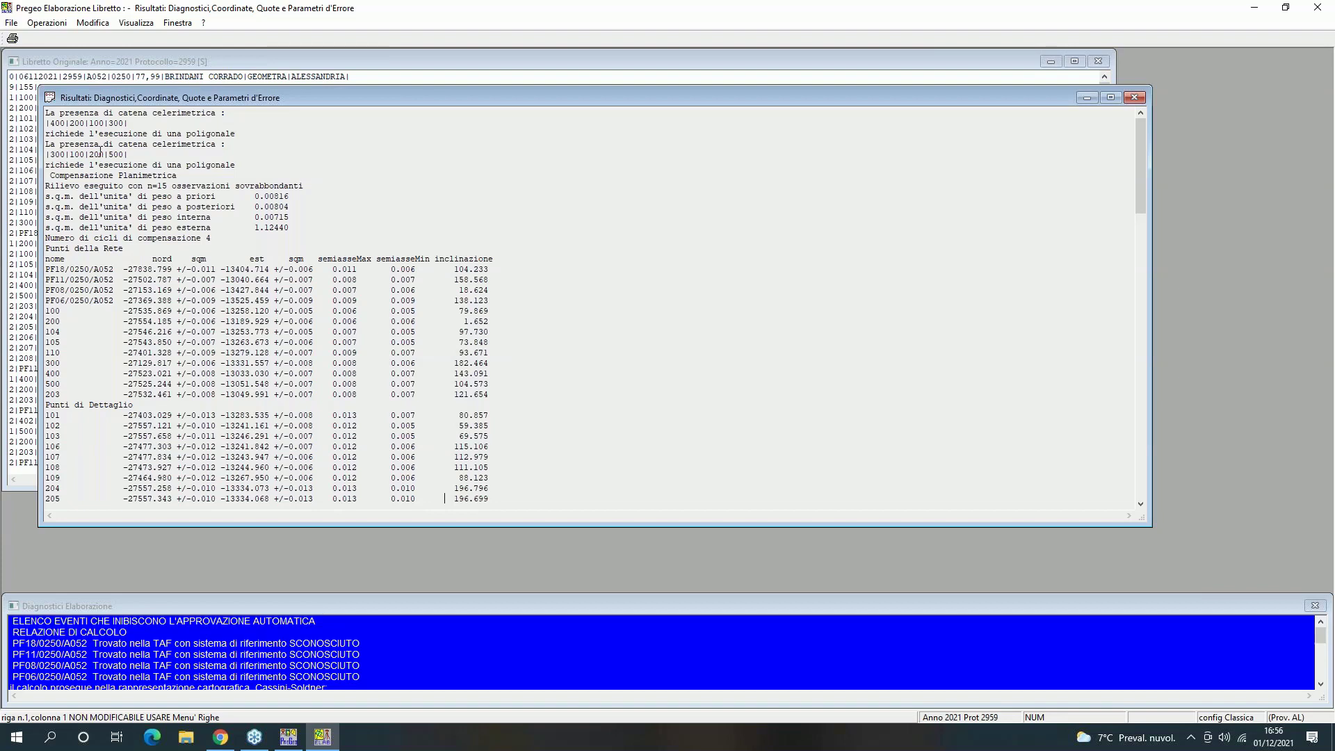
left_click(1135, 98)
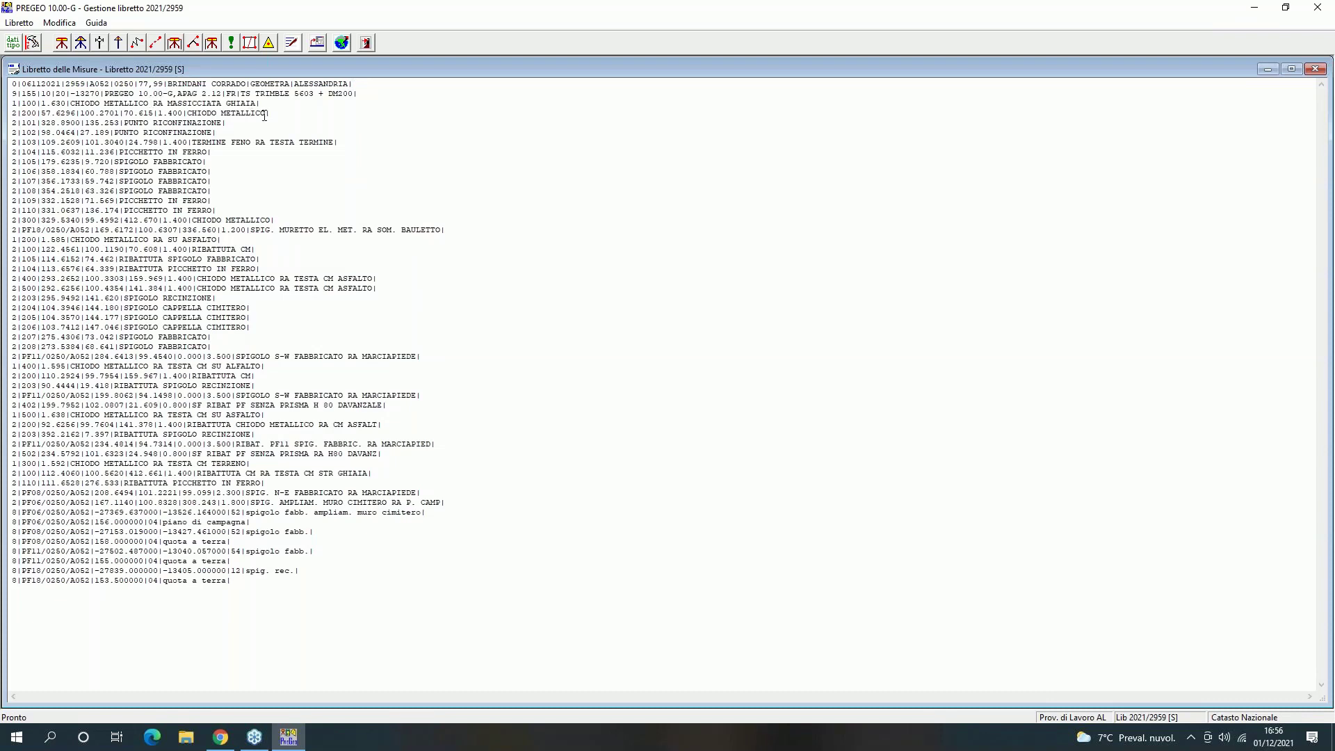
- Return focus to the Libretto delle Misure listing
left_click(368, 105)
- Check the Poligonale vertex list, dismiss it unchanged, and close the survey booklet
left_click(138, 44)
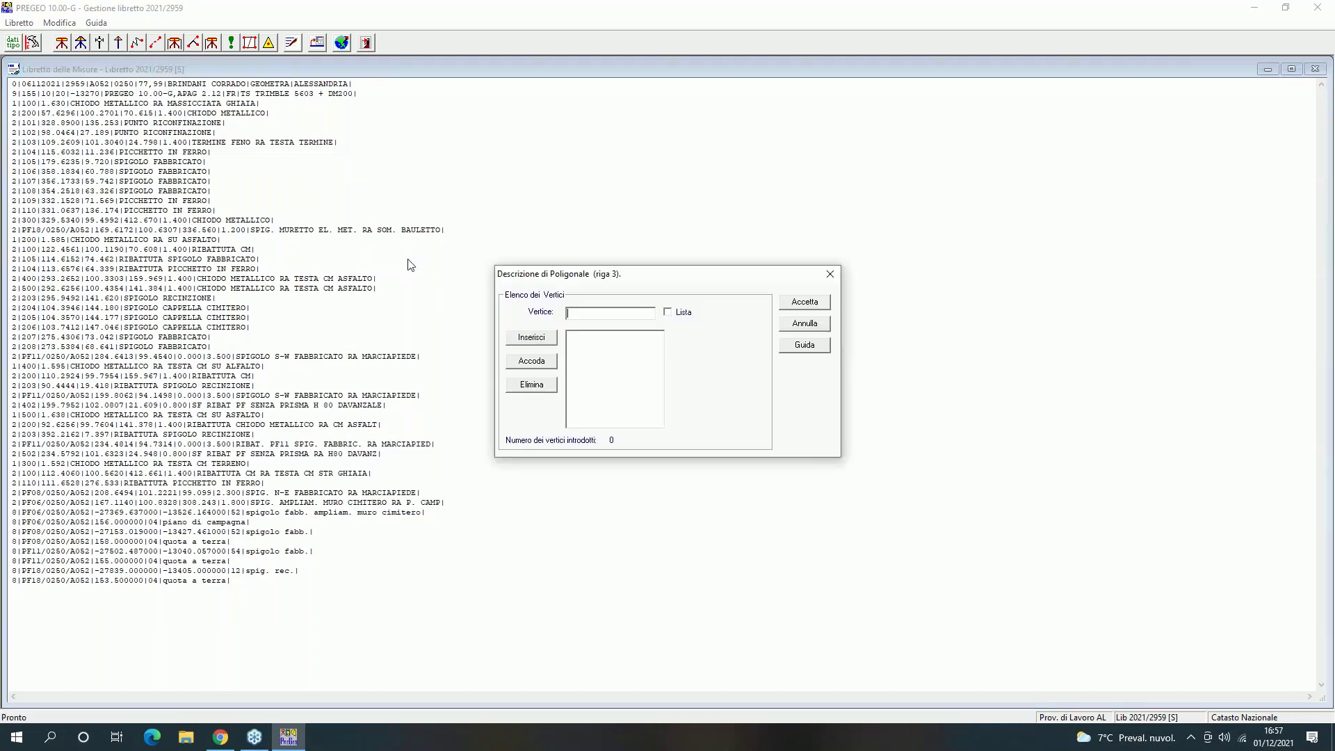
left_click(668, 313)
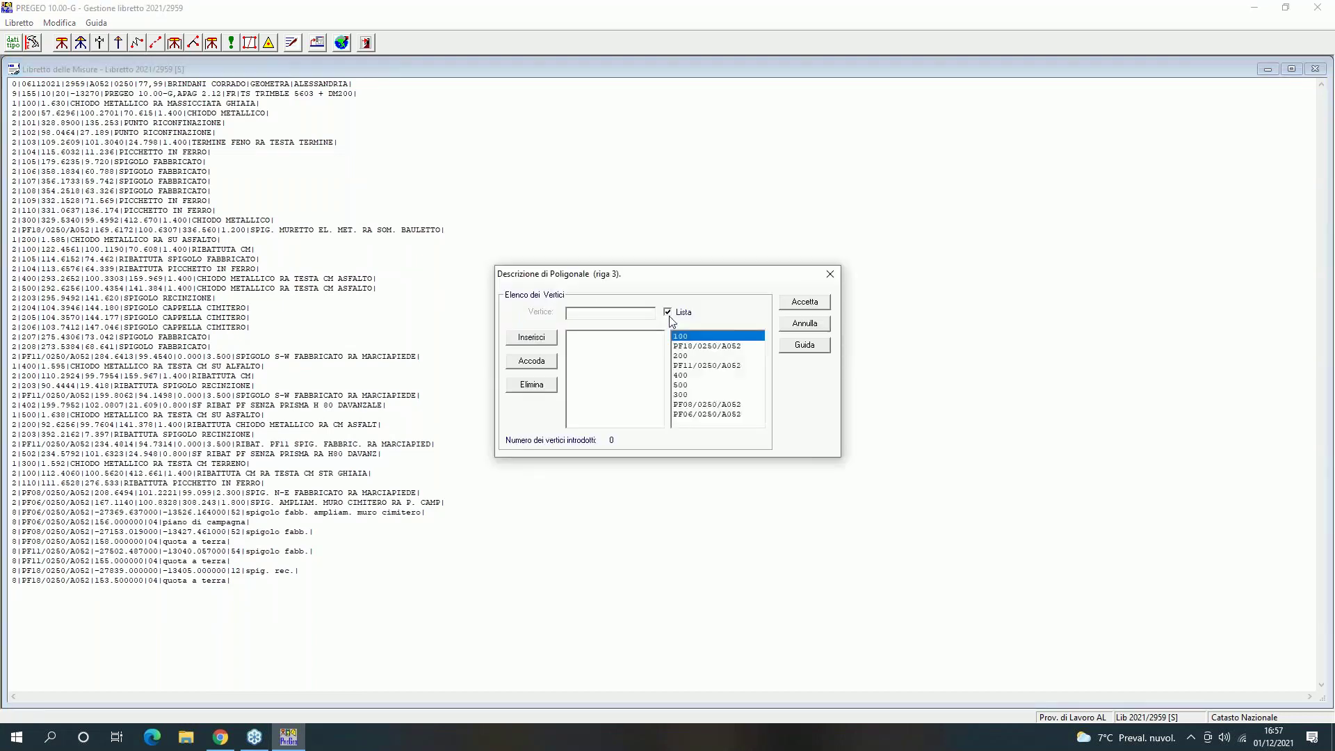
left_click(830, 274)
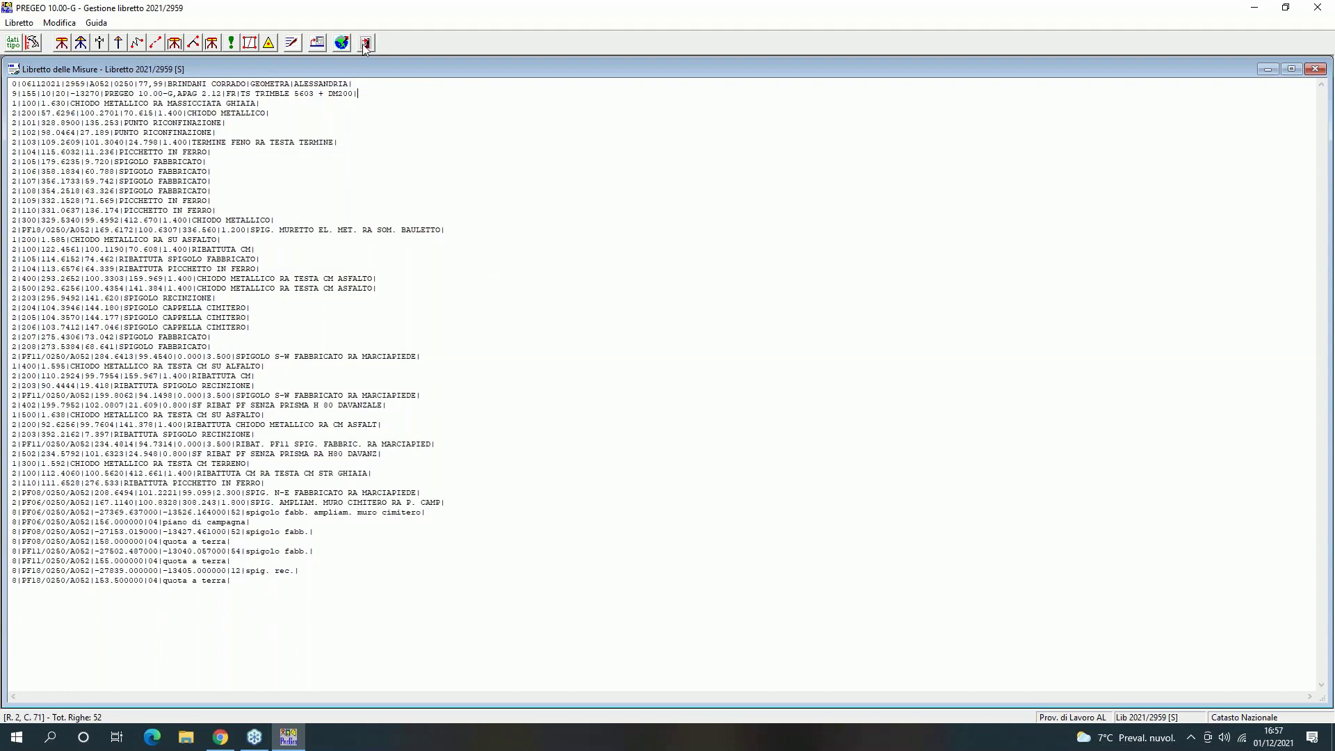
left_click(365, 42)
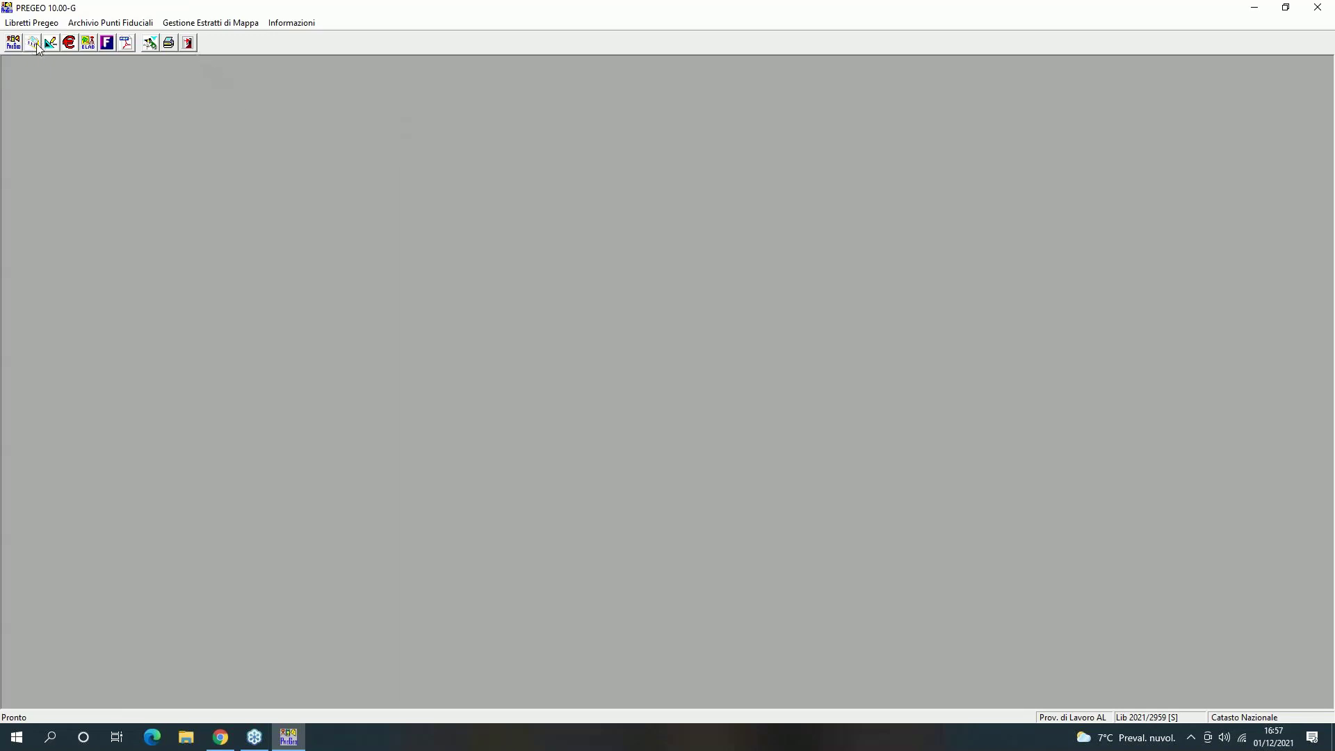
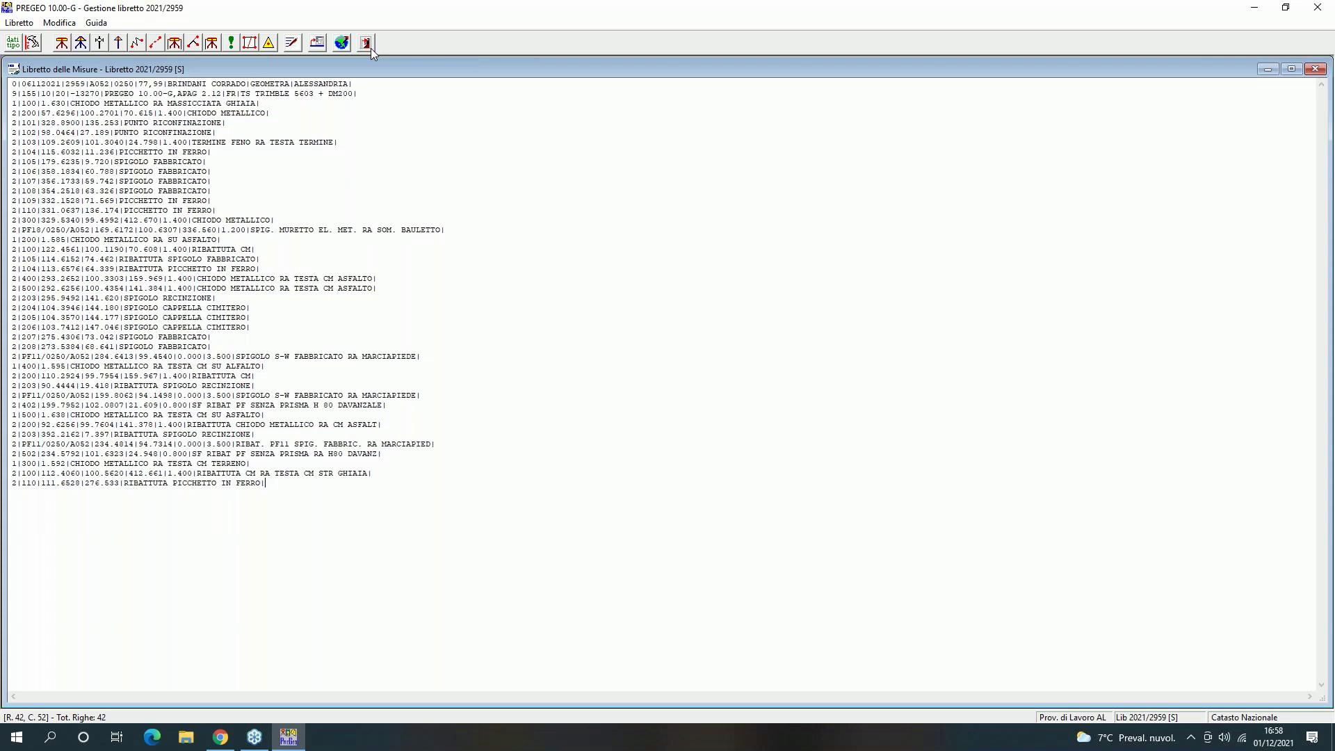
- Exit the measurement booklet editor holding the 42-line booklet 2021/2959
left_click(370, 48)
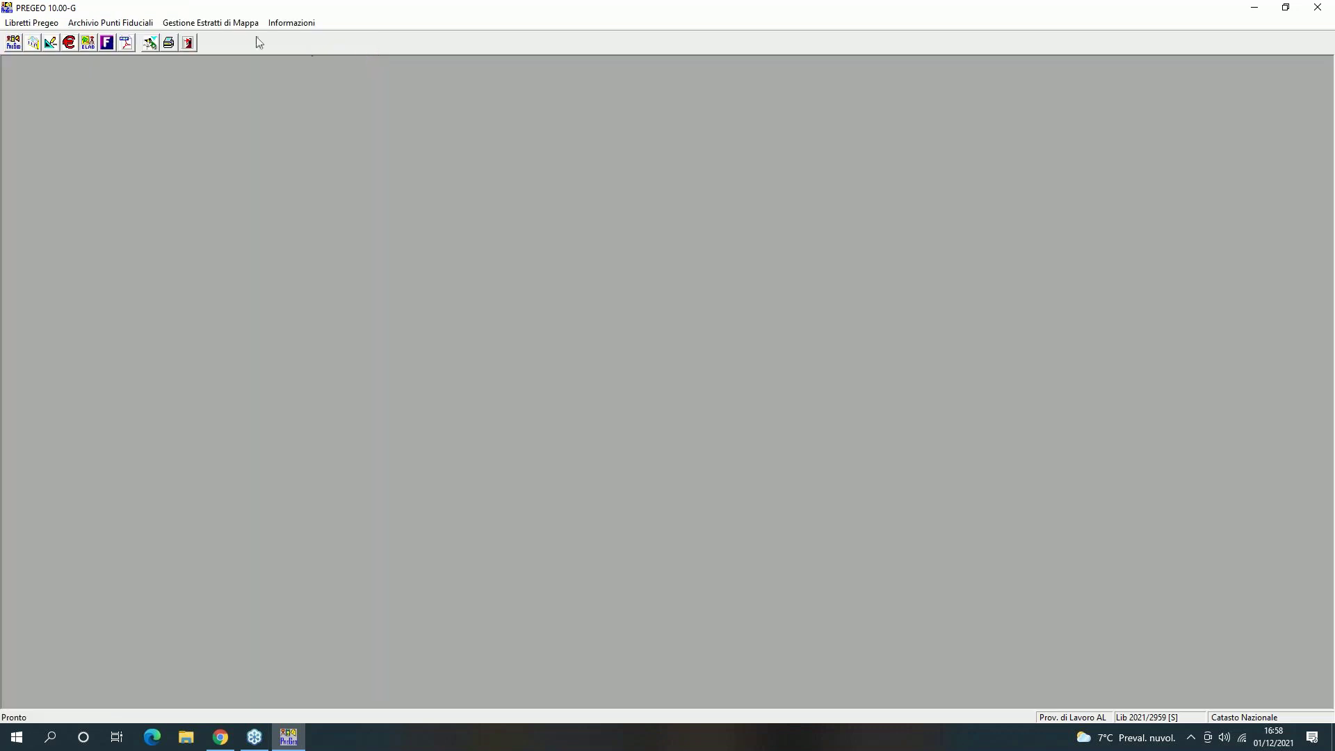
- Start Carica libretto PREGEO and browse through C:, Users and Asus to the Desktop
left_click(32, 23)
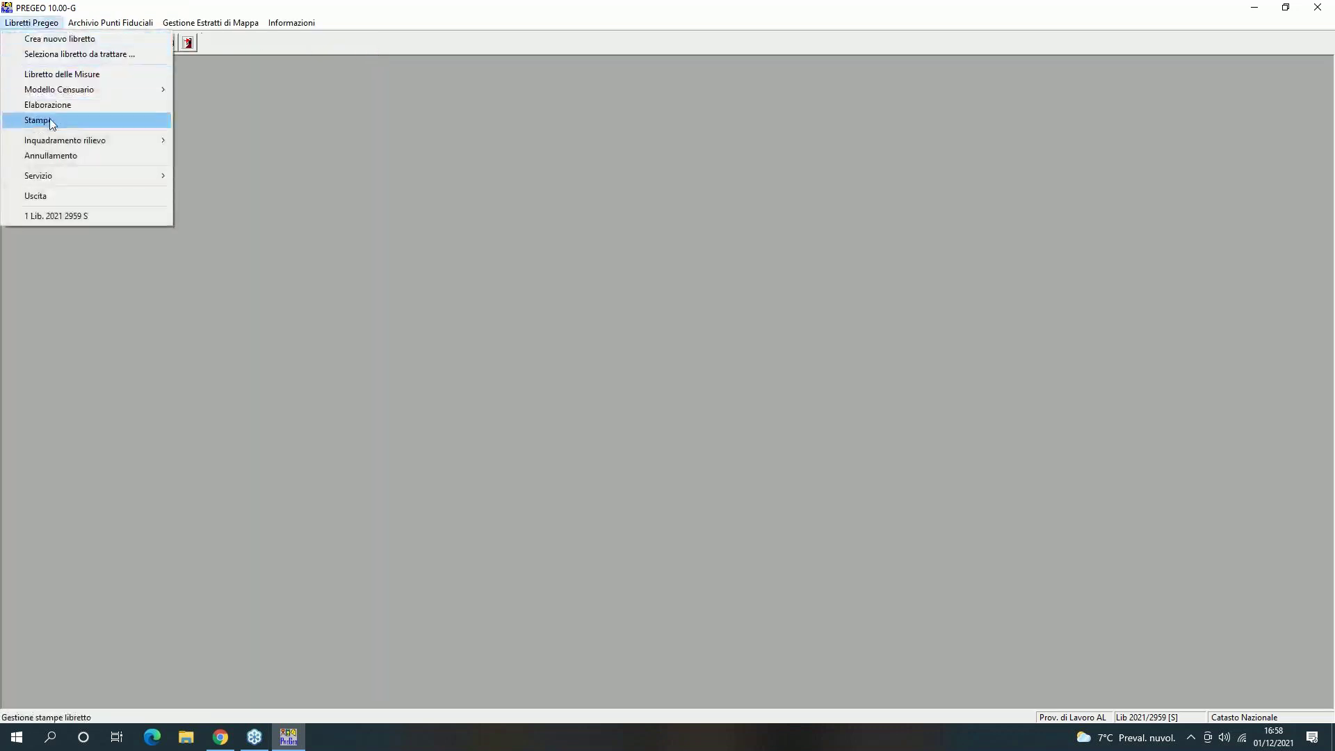
mouse_move(57, 177)
left_click(264, 175)
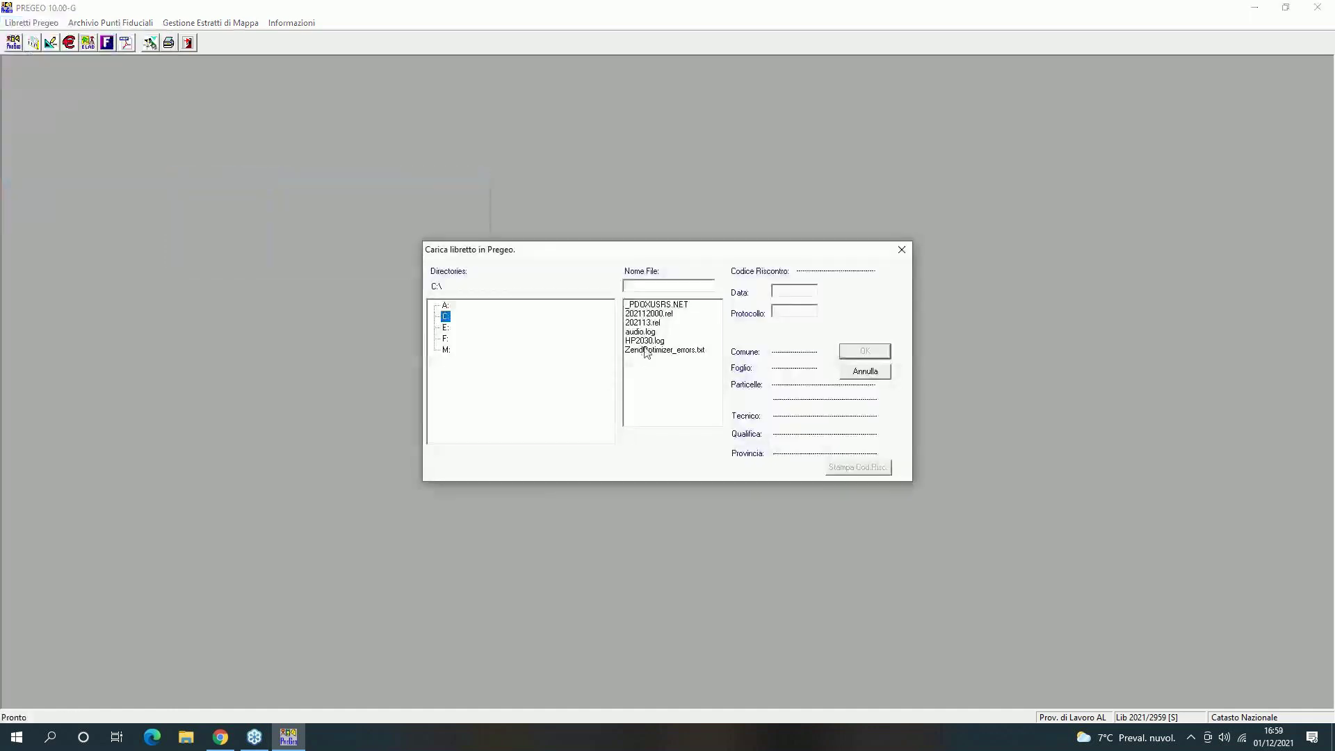
double_click(445, 317)
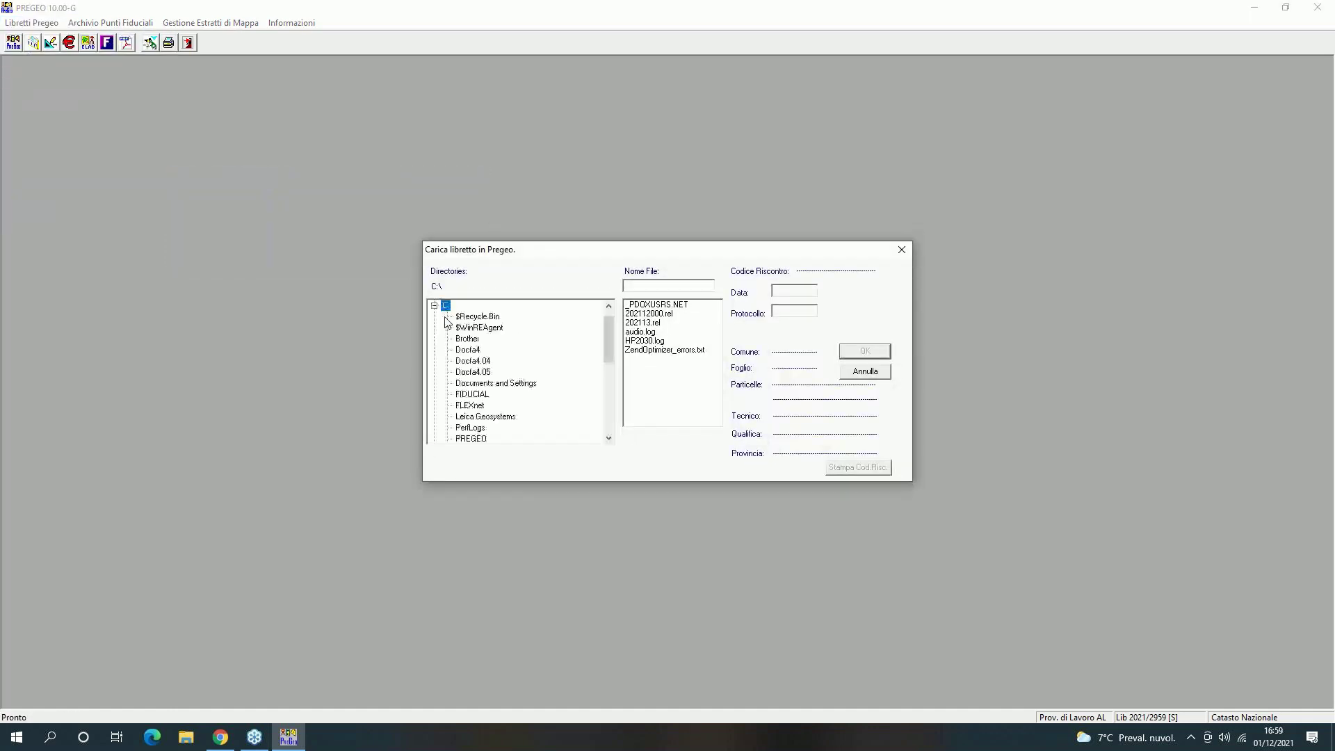
left_click_drag(610, 366, 610, 427)
double_click(470, 395)
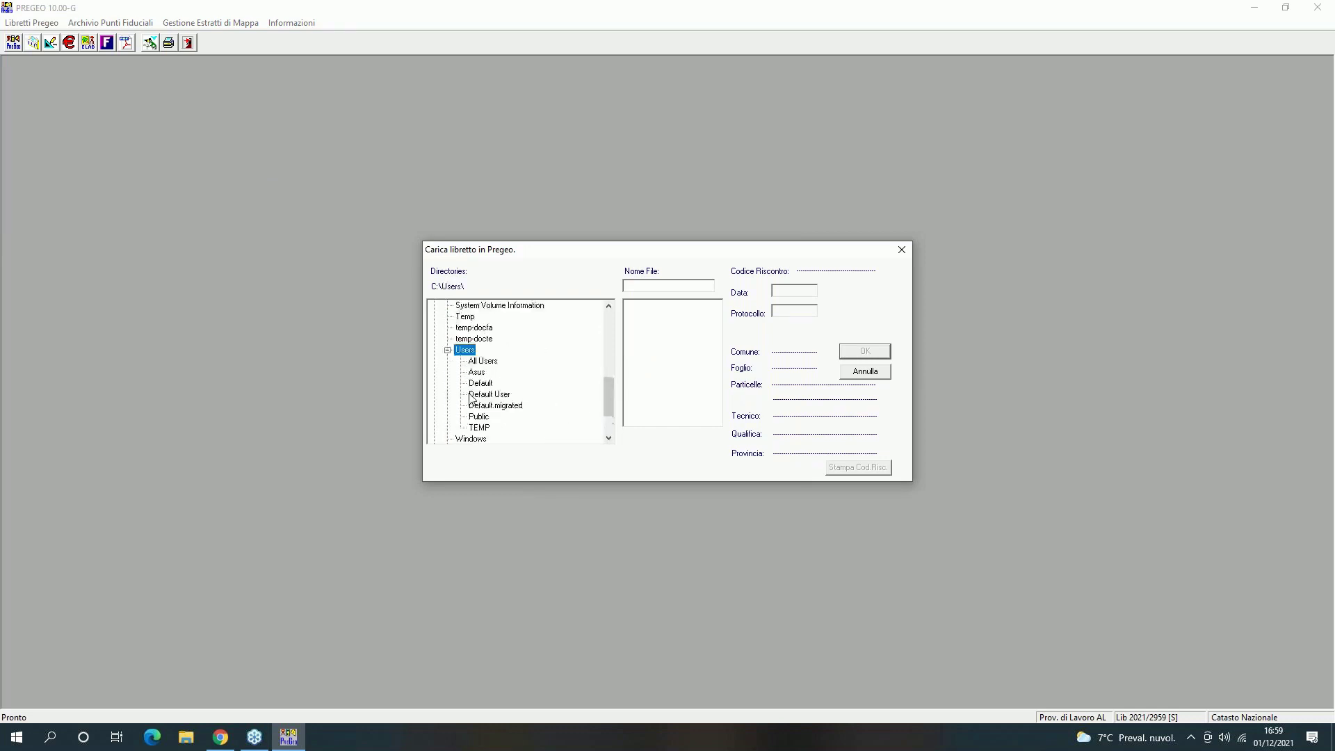
double_click(481, 380)
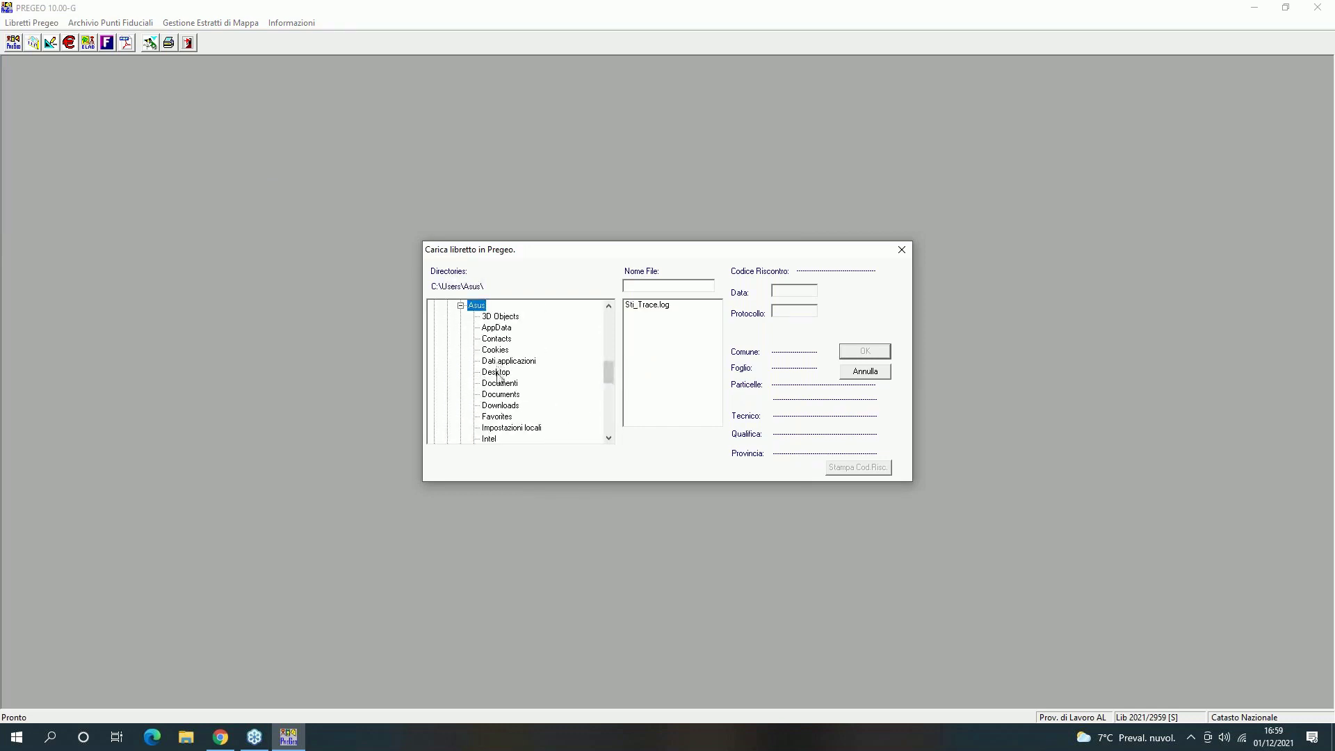
double_click(497, 374)
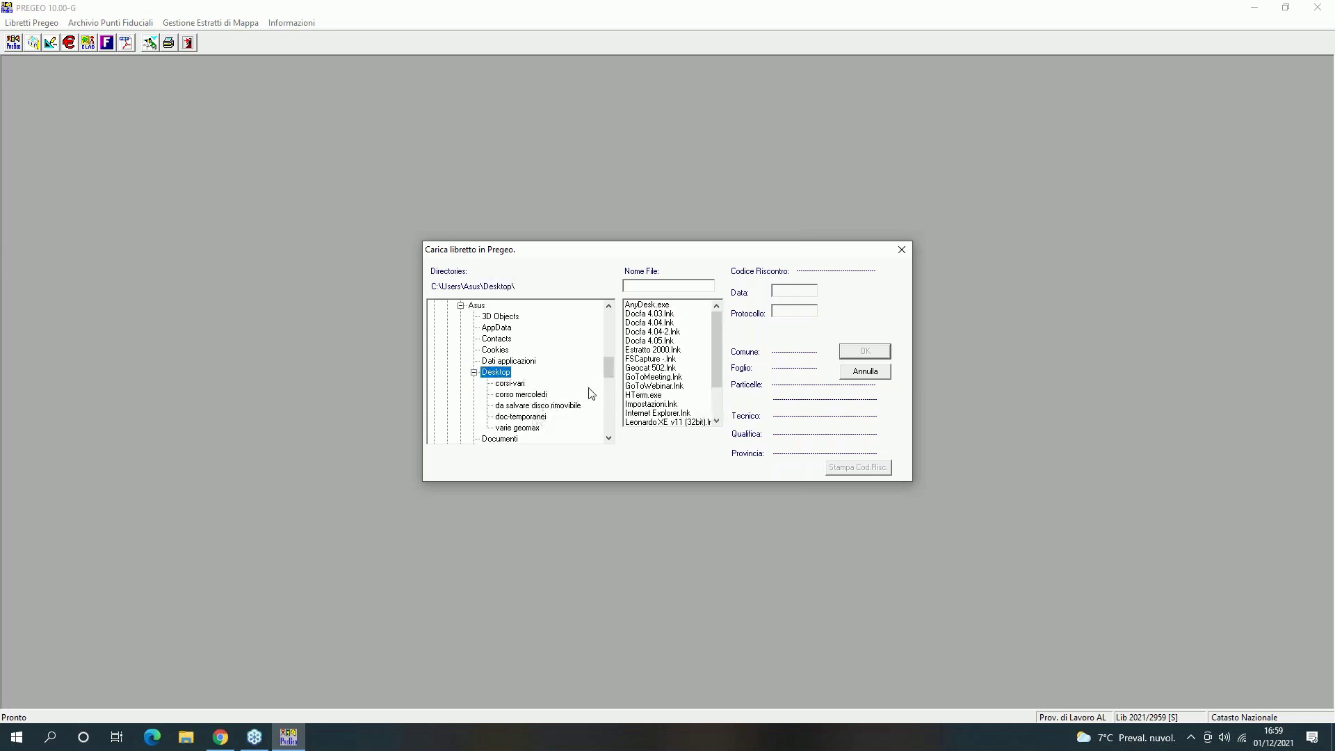
- Load 162959xcorso.dat from corso mercoledi/libretto-pregeo-lezione6, confirming replacement of booklet 2021/2959
left_click_drag(605, 370, 610, 381)
double_click(542, 373)
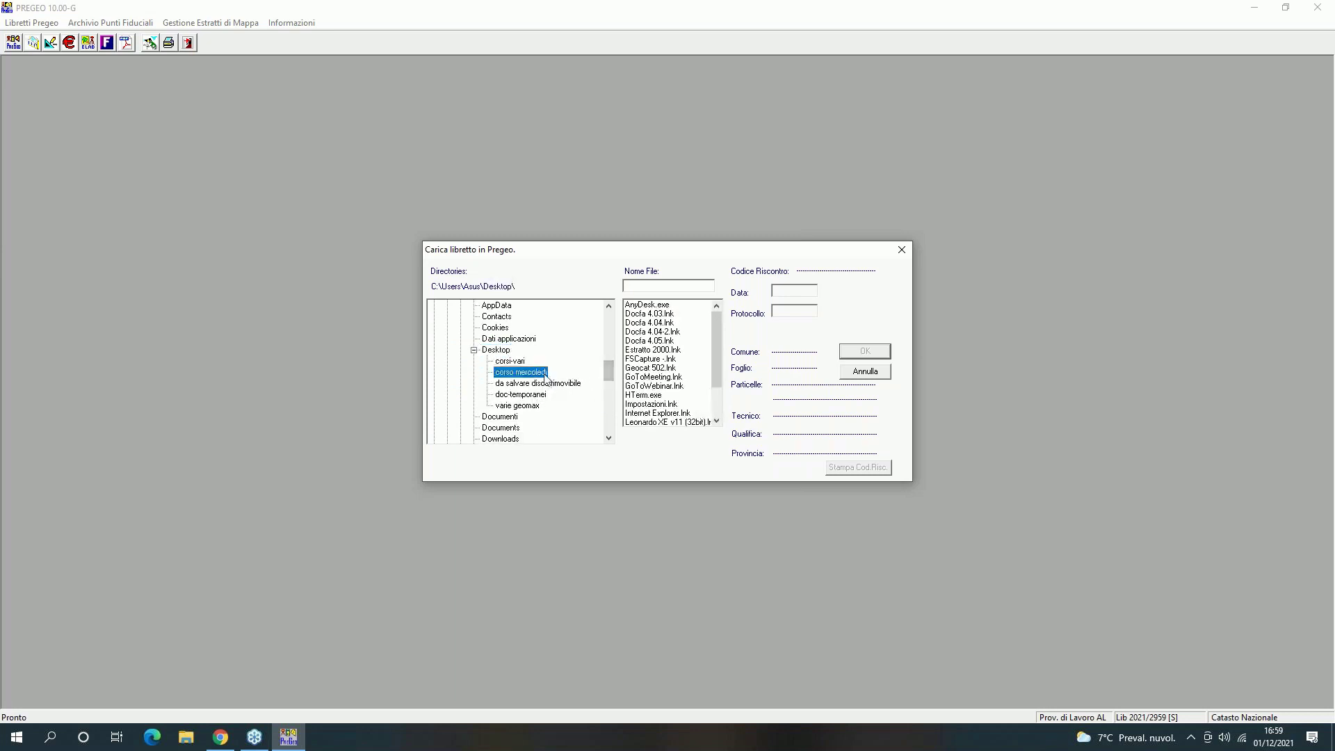
double_click(545, 395)
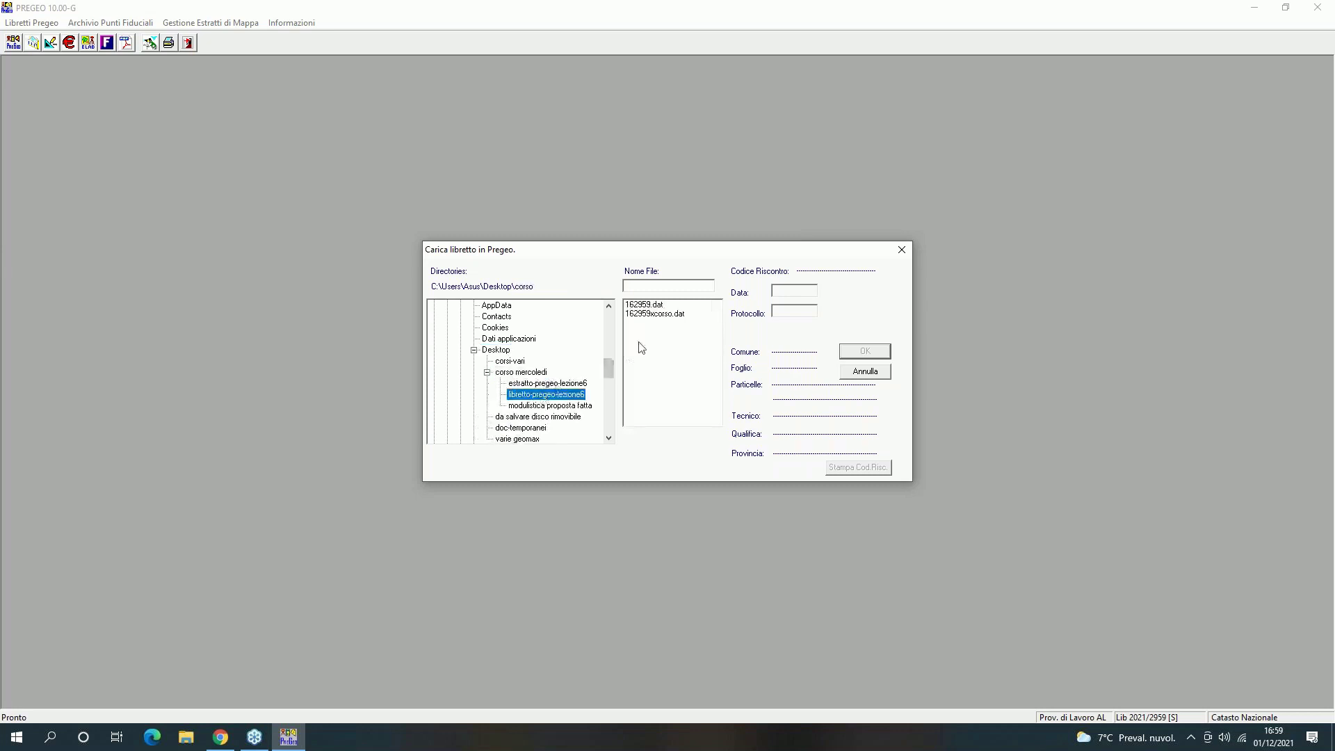
left_click(681, 316)
left_click(855, 355)
left_click(701, 394)
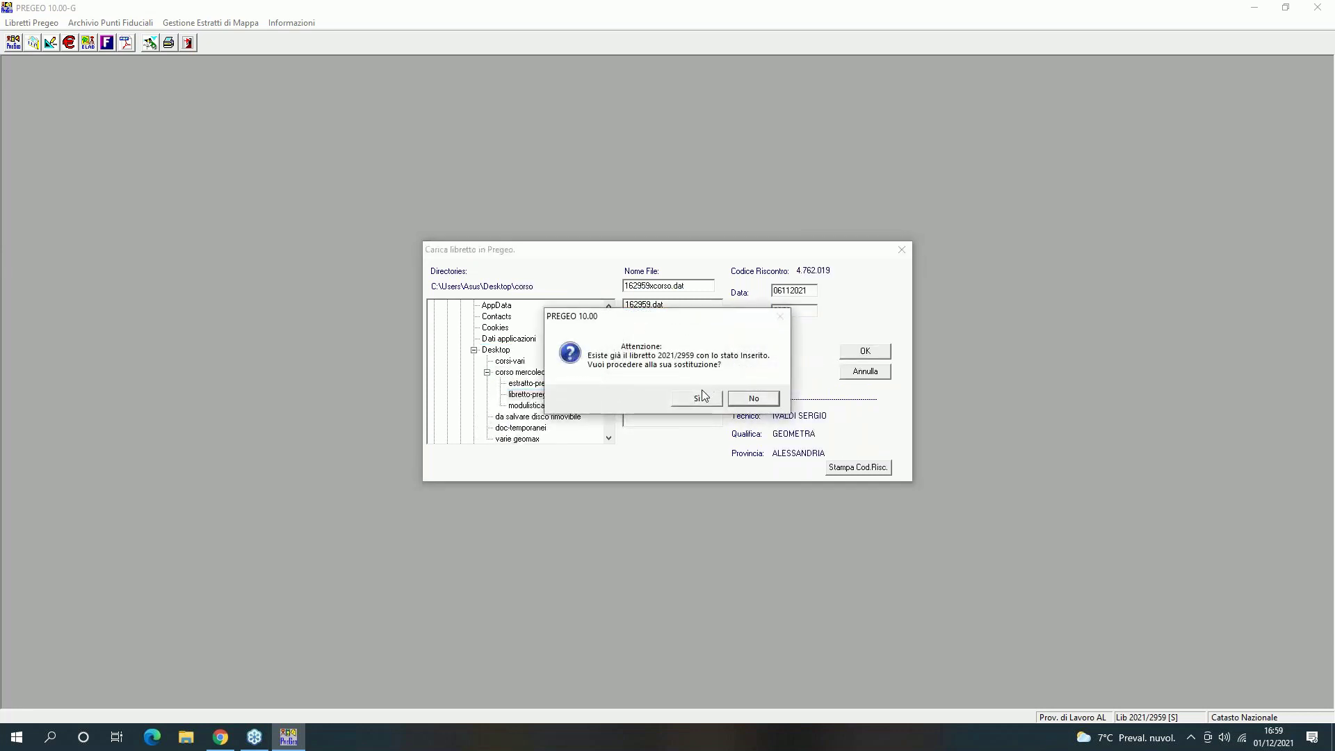
left_click(704, 397)
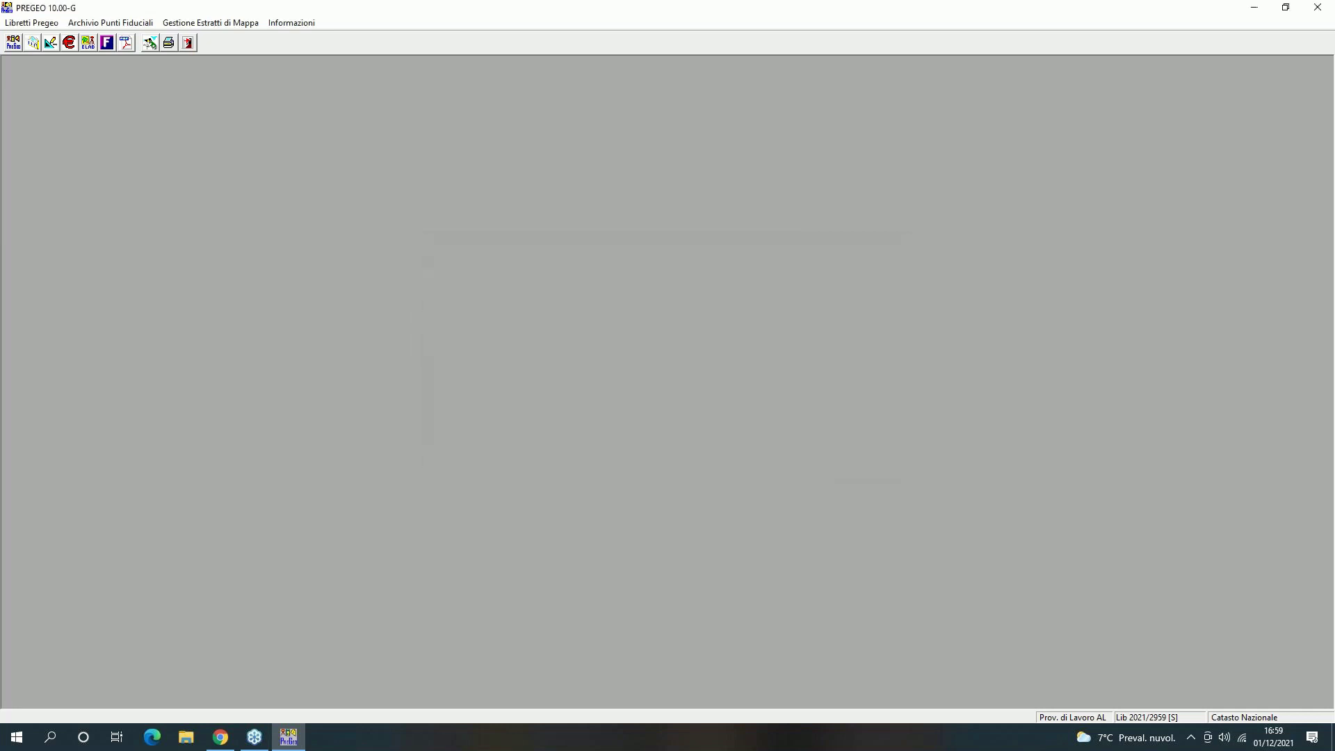
- Select booklet 2959 S as the working booklet and open its measurement booklet
left_click(38, 25)
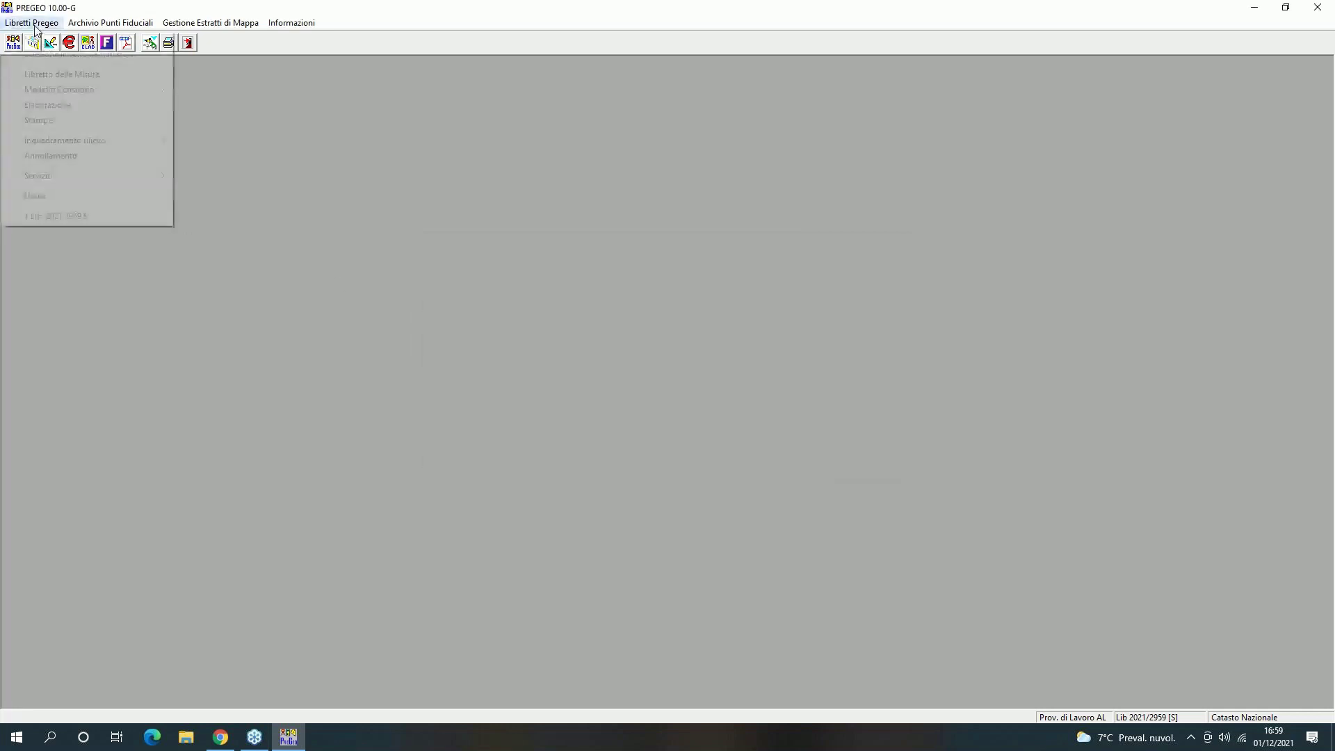
left_click(43, 55)
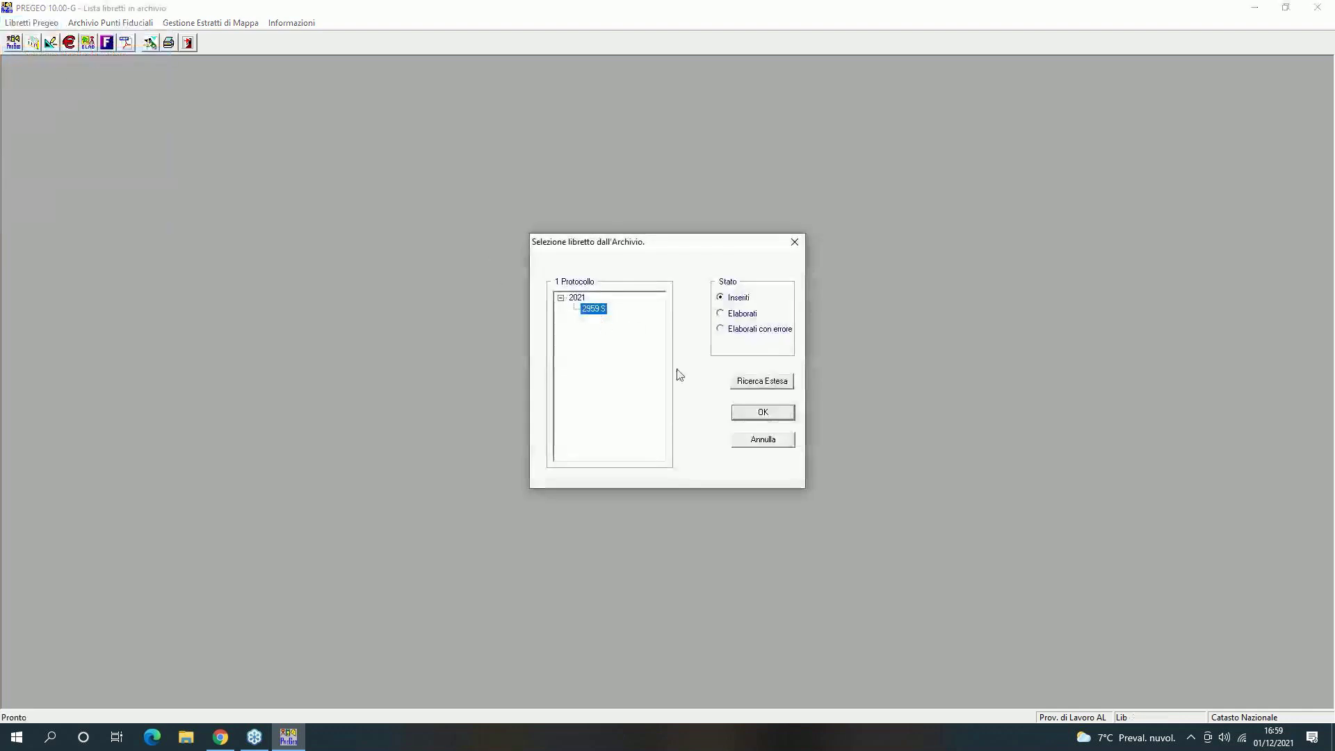
left_click(751, 415)
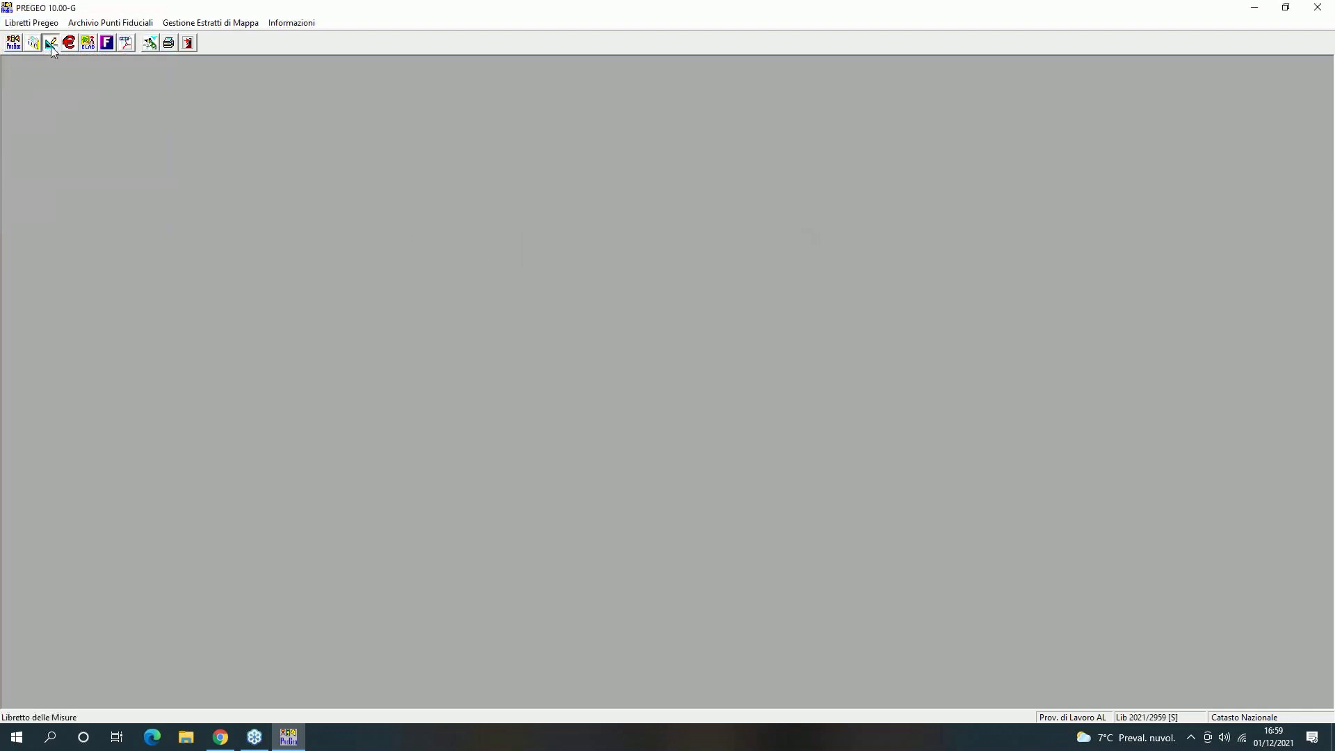
left_click(33, 43)
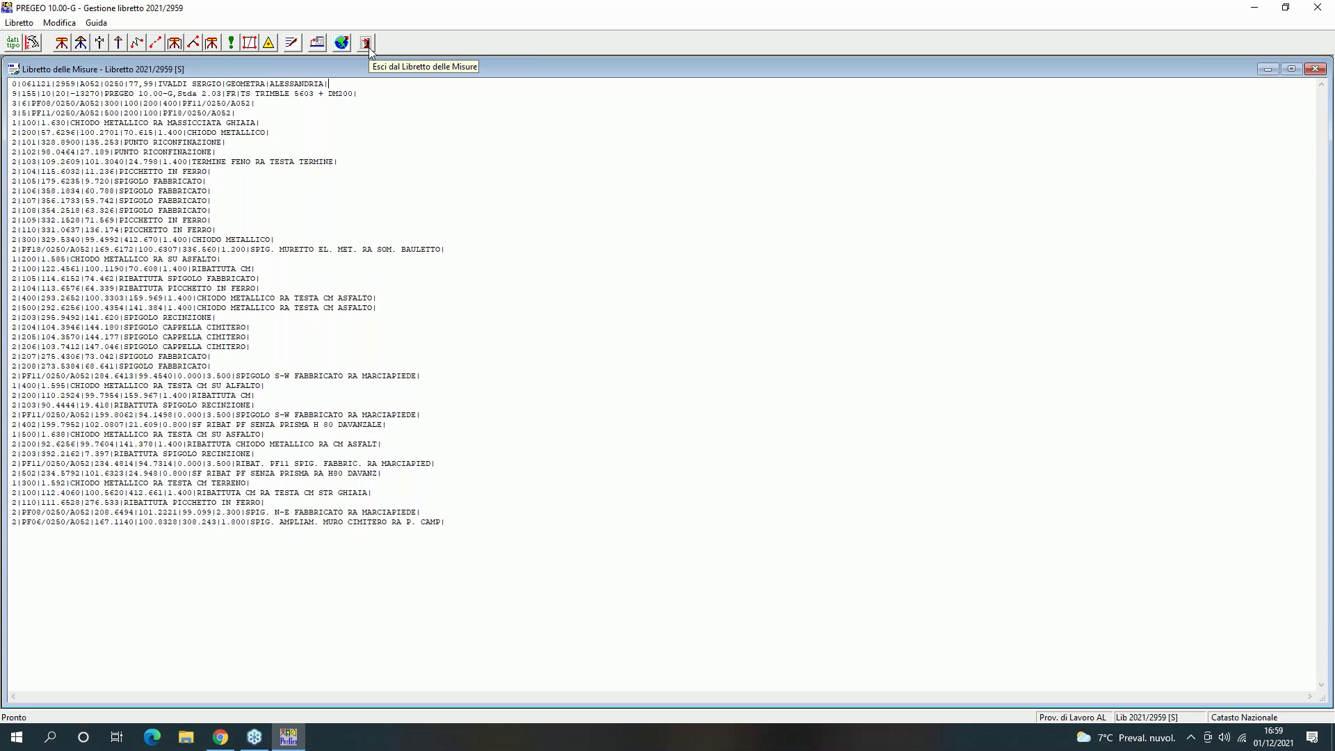
- Delete the PF08 and PF11 type-3 lines, save the booklet and exit the editor
left_click_drag(244, 113, 7, 103)
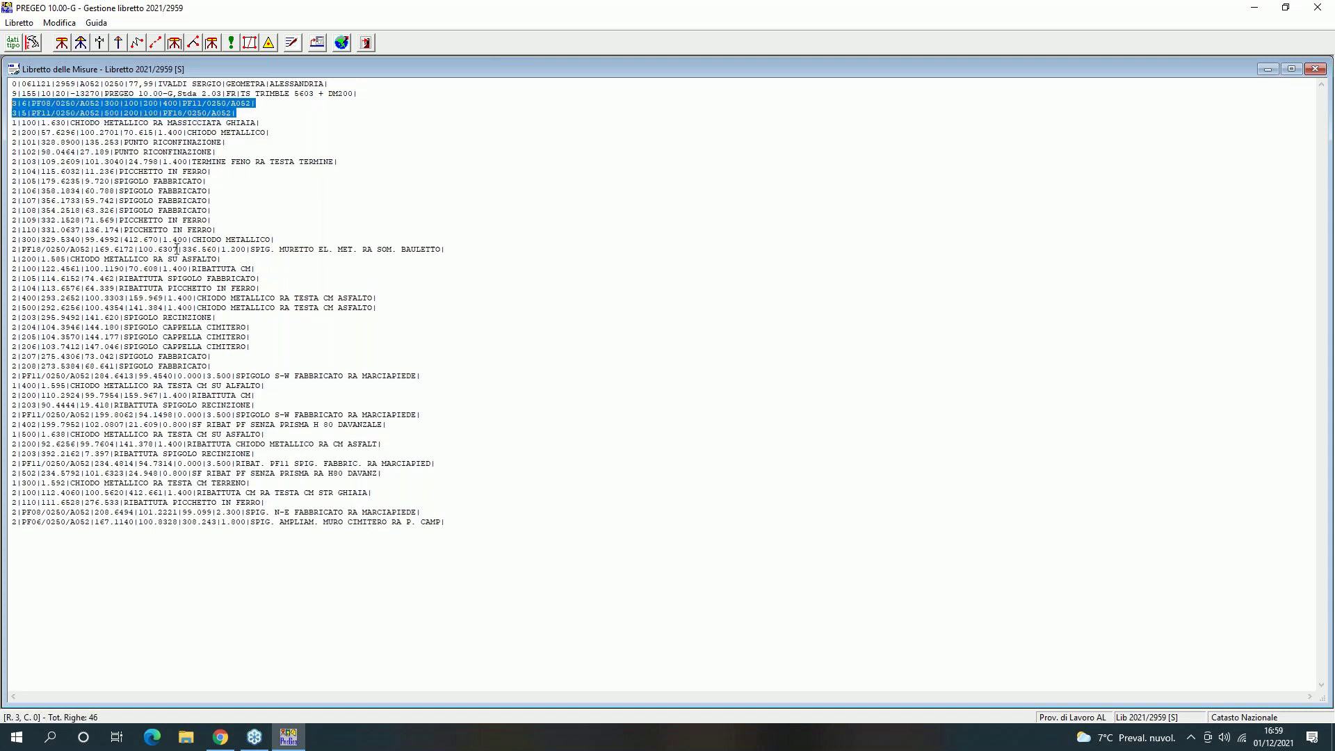
key("BackSpace")
key("BackSpace")
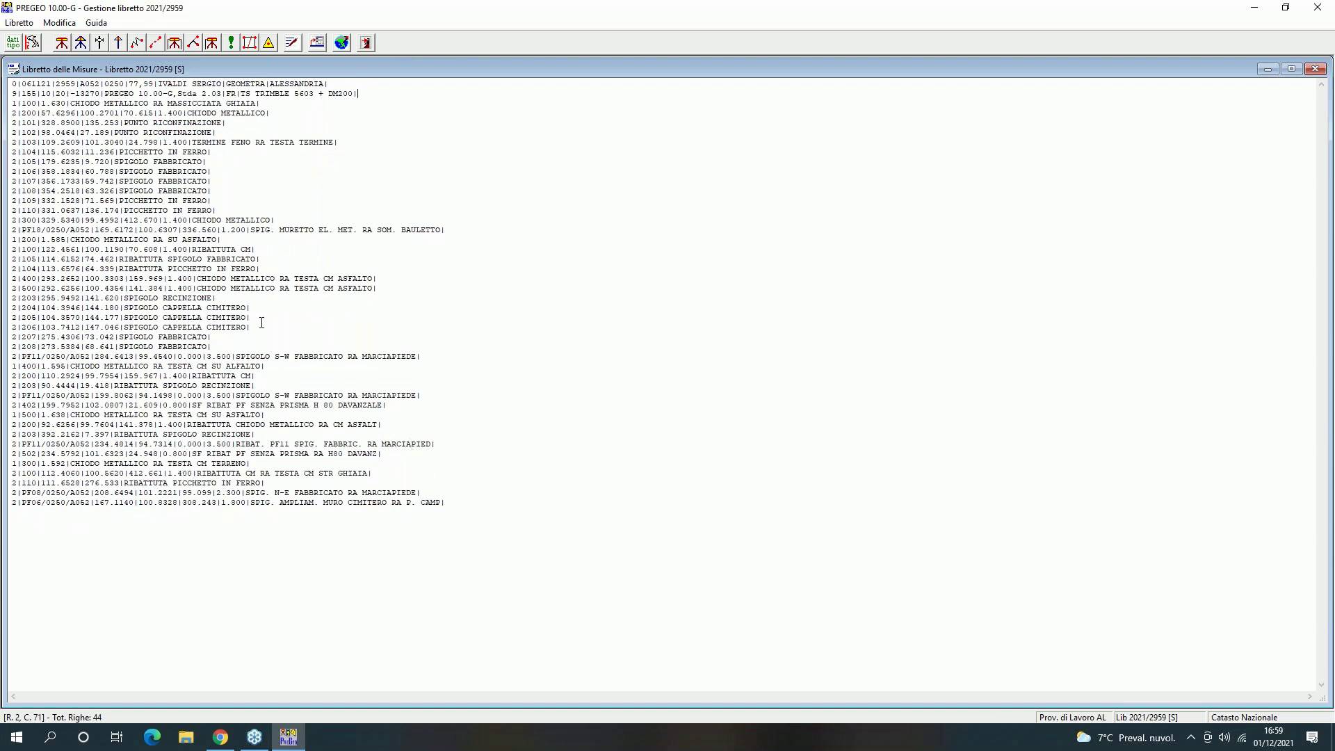
left_click(19, 22)
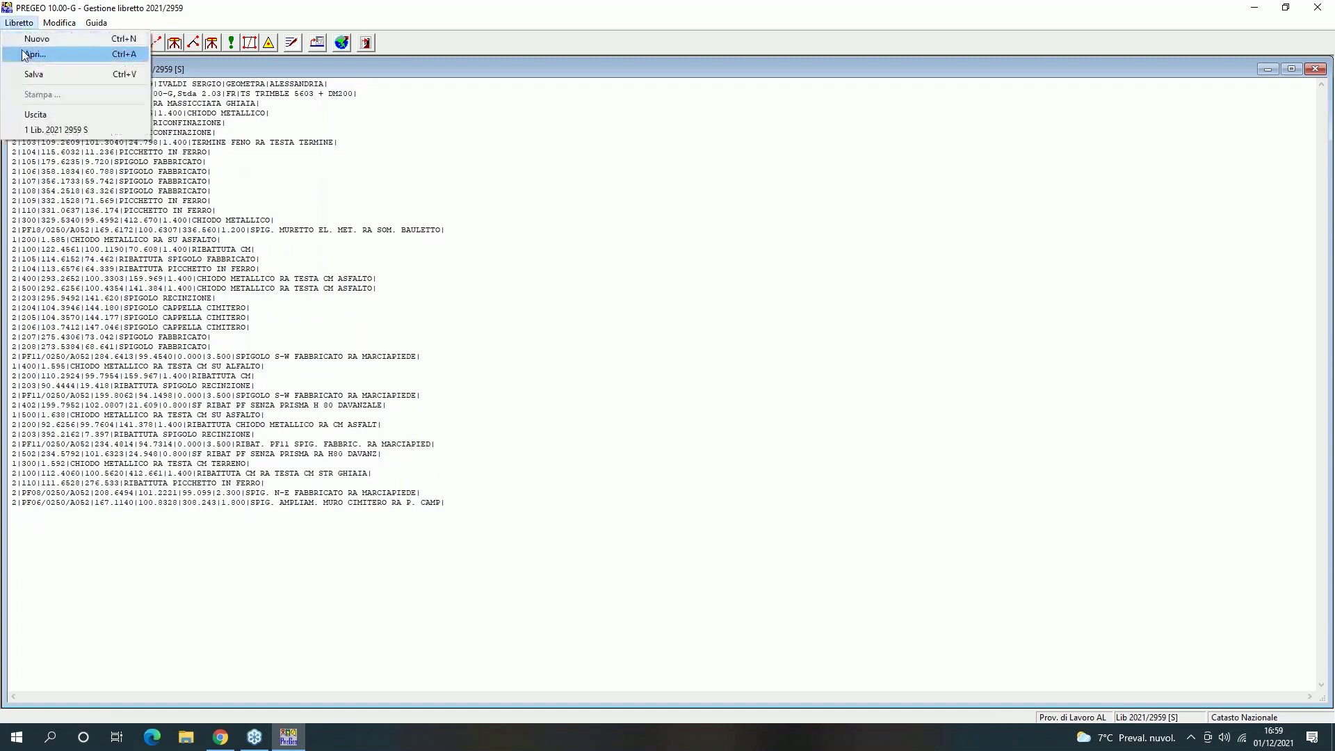
left_click(30, 74)
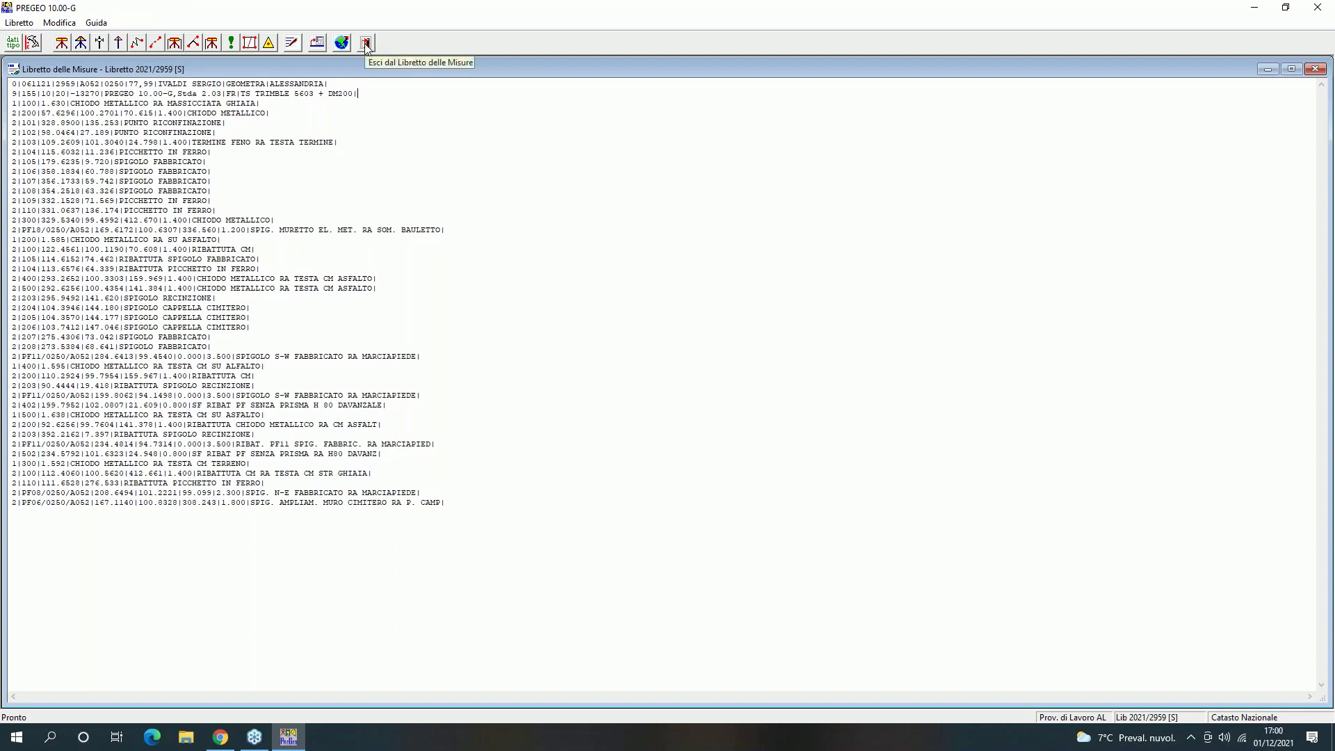
left_click(367, 43)
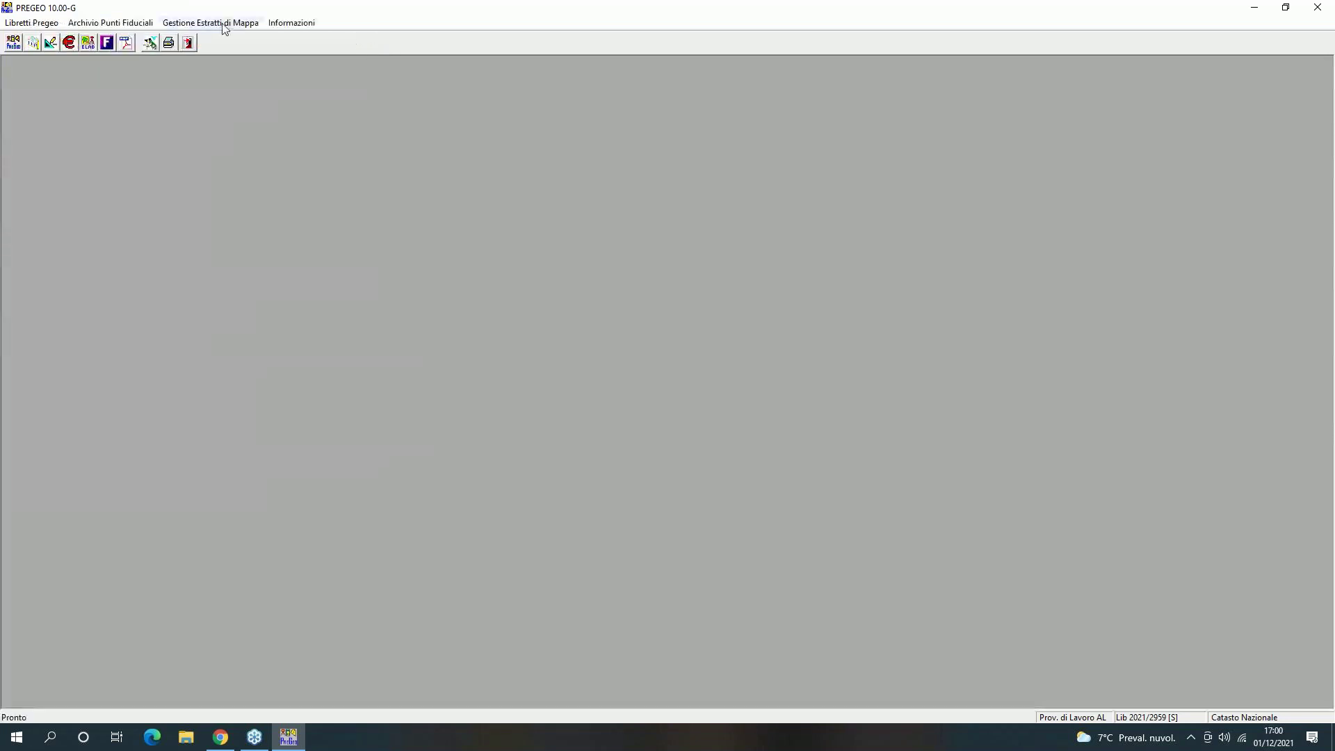
left_click(139, 25)
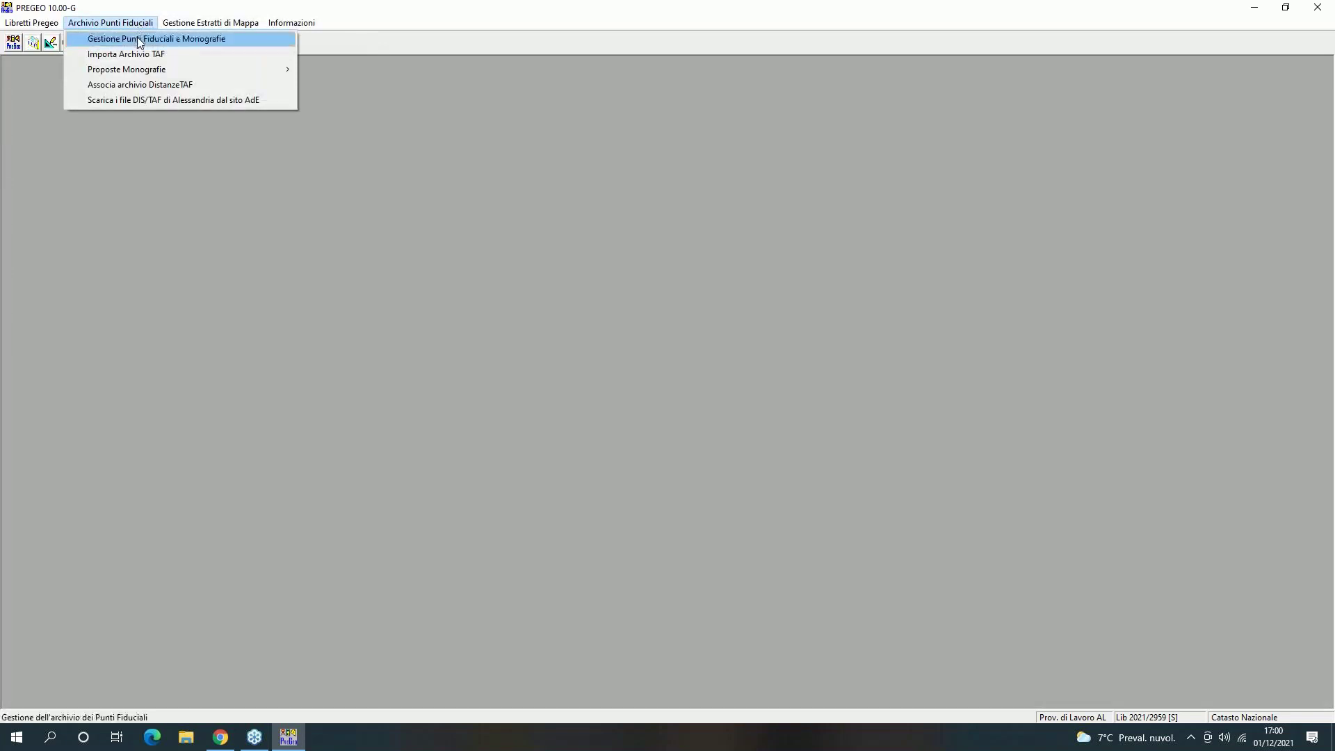
left_click(139, 39)
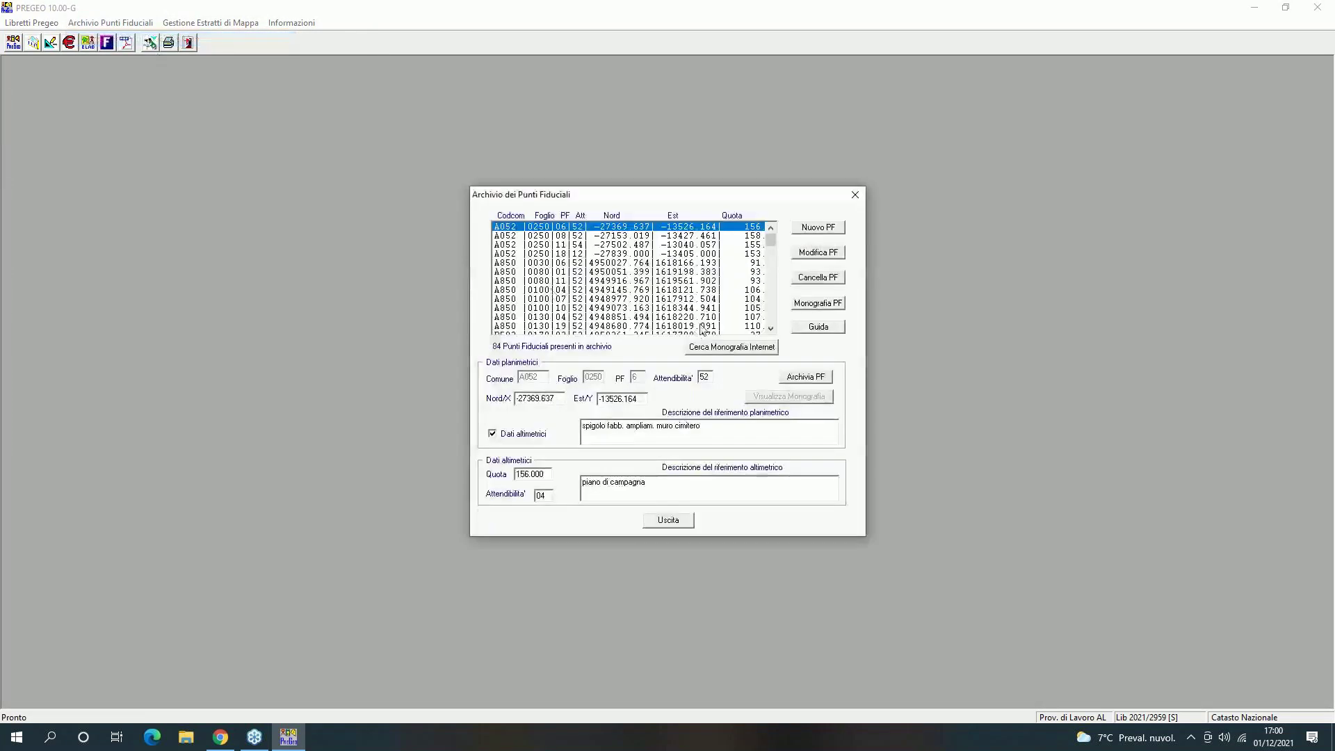
mouse_move(769, 241)
left_mouse_down()
mouse_move(772, 327)
mouse_move(778, 241)
left_mouse_up()
mouse_move(770, 242)
left_mouse_down()
mouse_move(770, 331)
mouse_move(771, 271)
mouse_move(786, 247)
left_mouse_up()
left_click(818, 229)
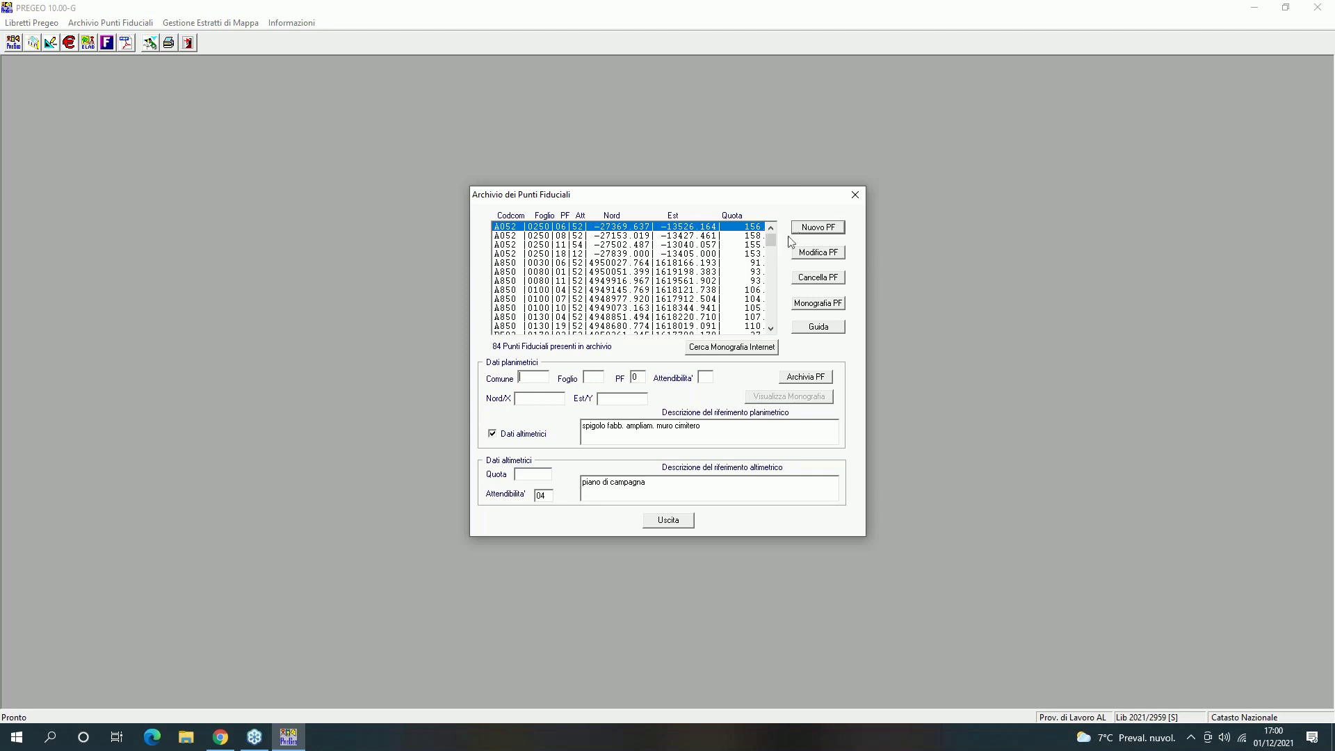
mouse_move(770, 244)
left_mouse_down()
mouse_move(768, 314)
mouse_move(769, 242)
left_mouse_up()
left_click(855, 196)
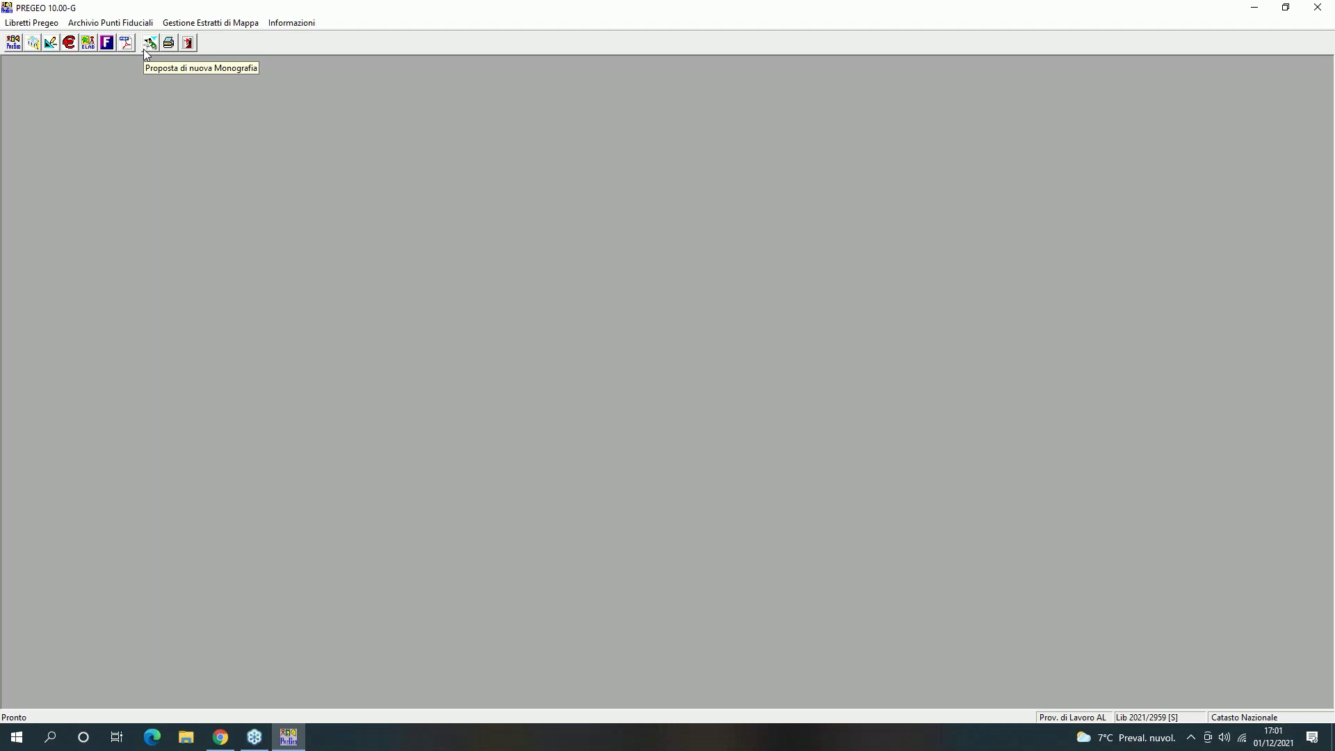
- Process booklet 2021/2959 with ELAB, inspect the last eight PF lines, then close both windows
left_click(89, 43)
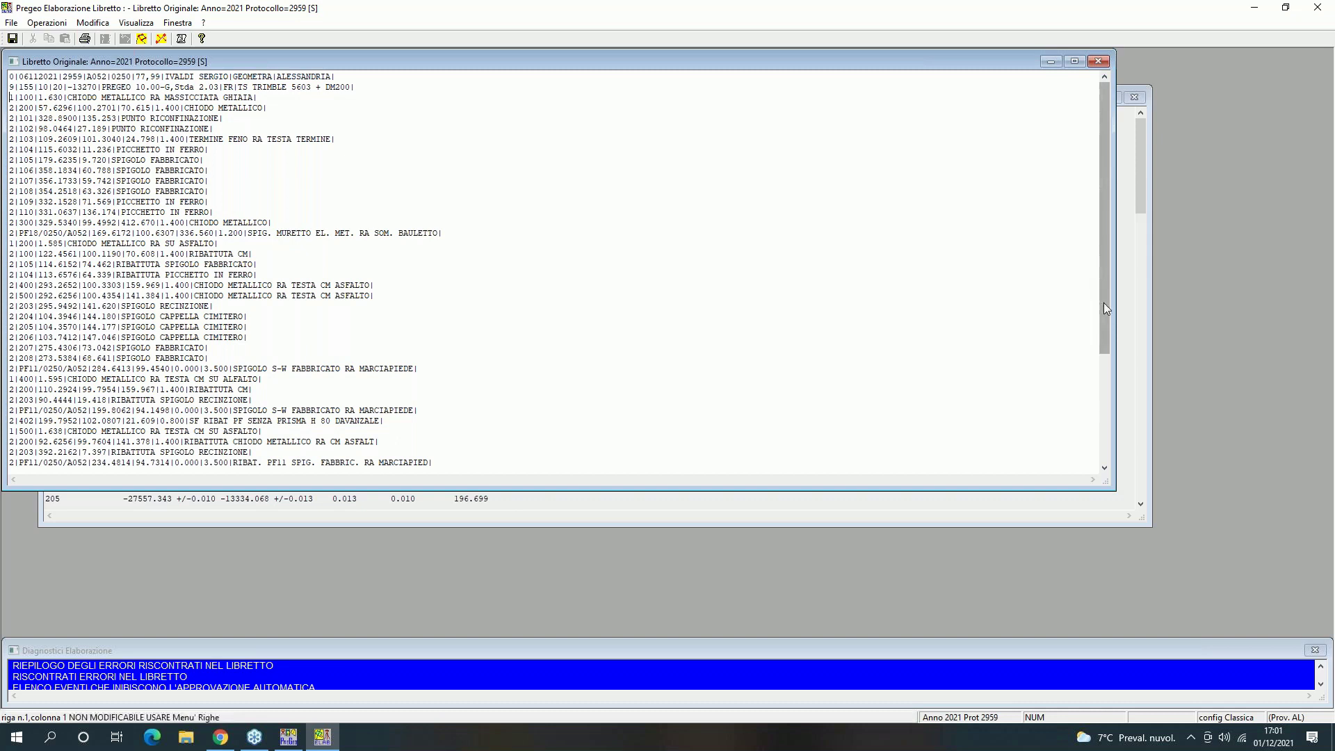
left_click_drag(1105, 308, 1104, 416)
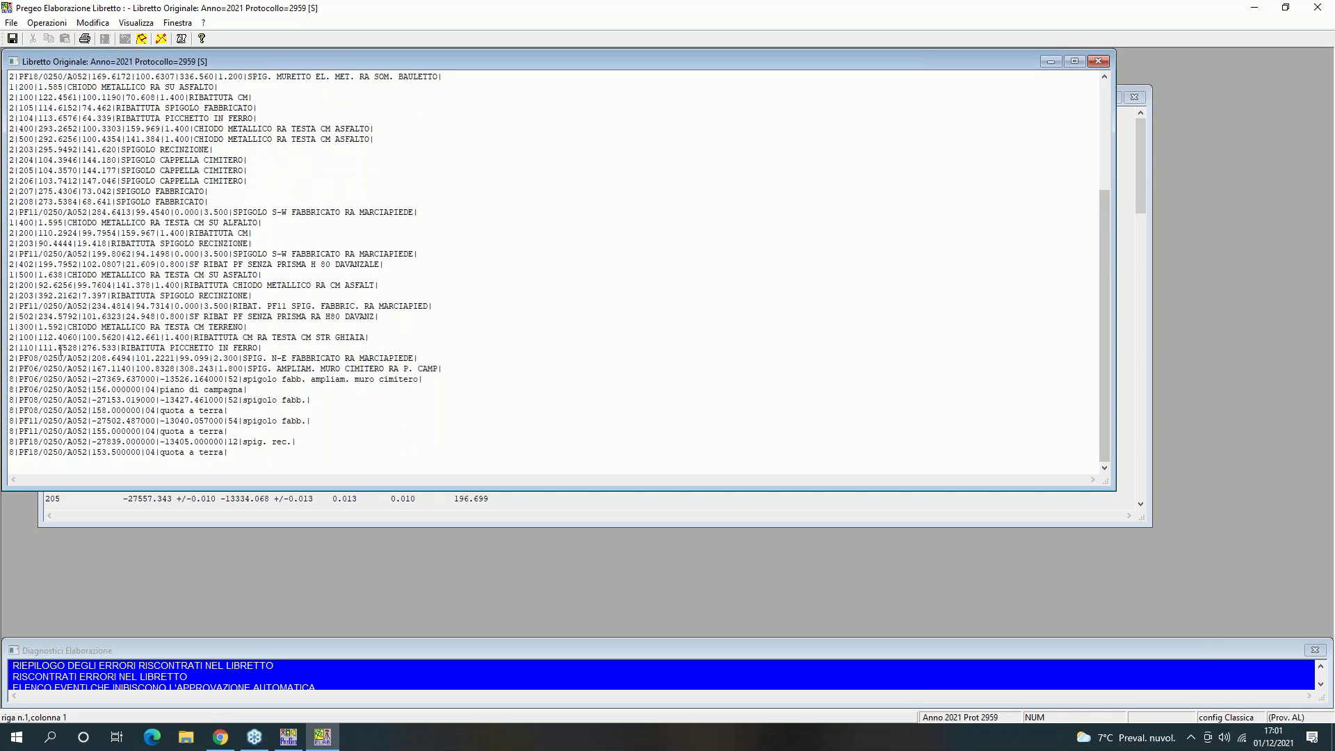
left_click_drag(12, 382, 288, 463)
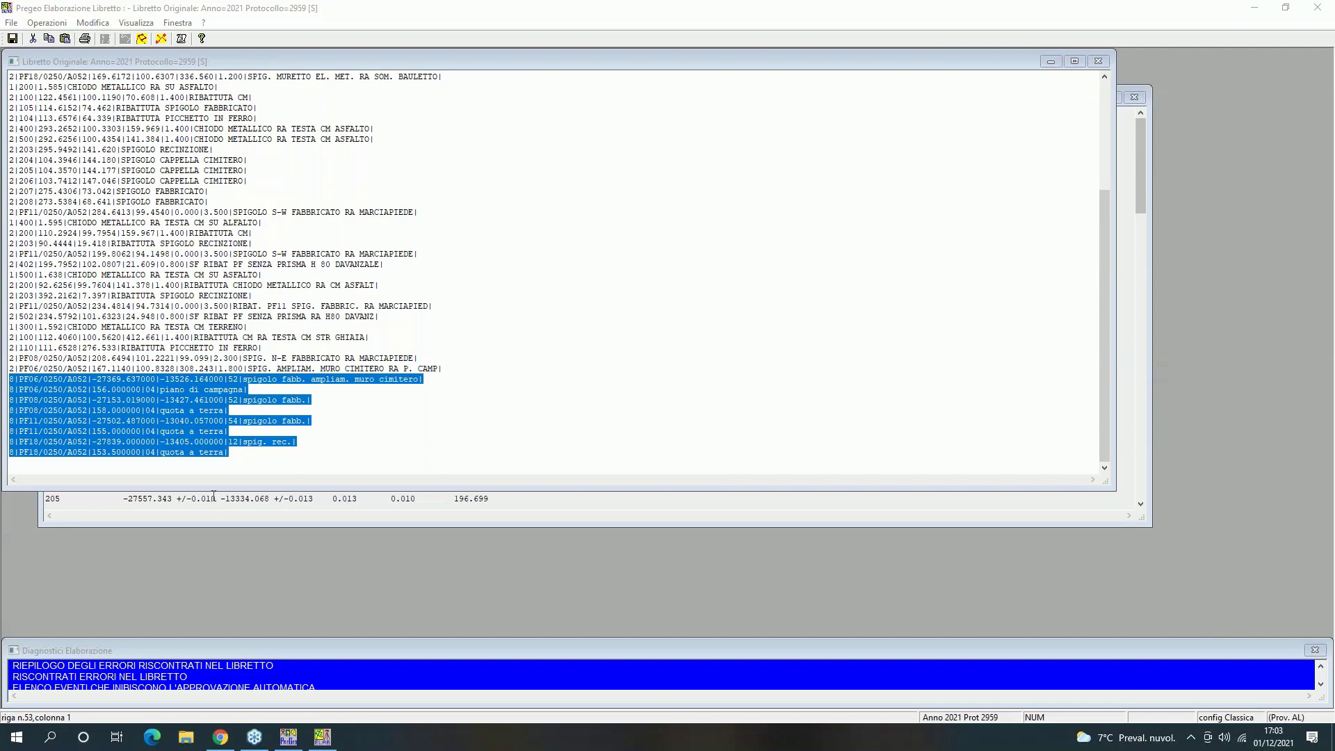
left_click(262, 454)
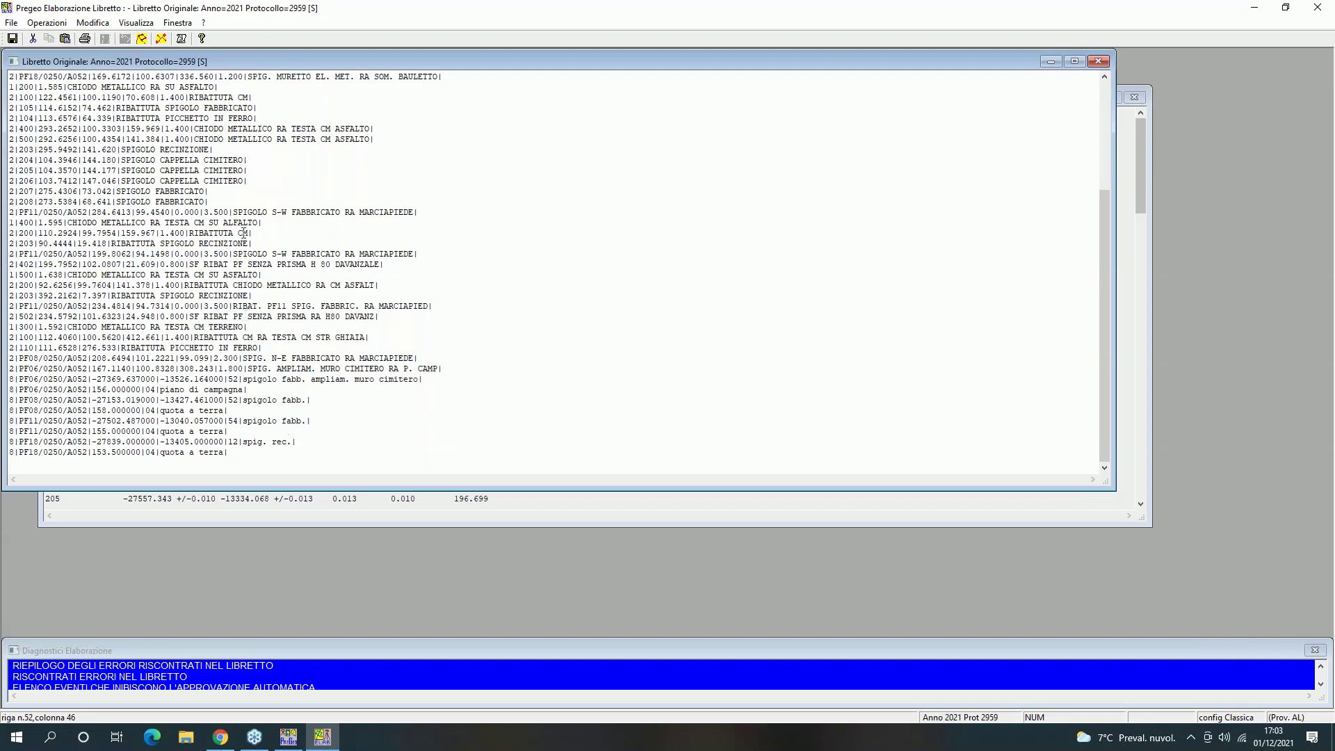
left_click(1098, 62)
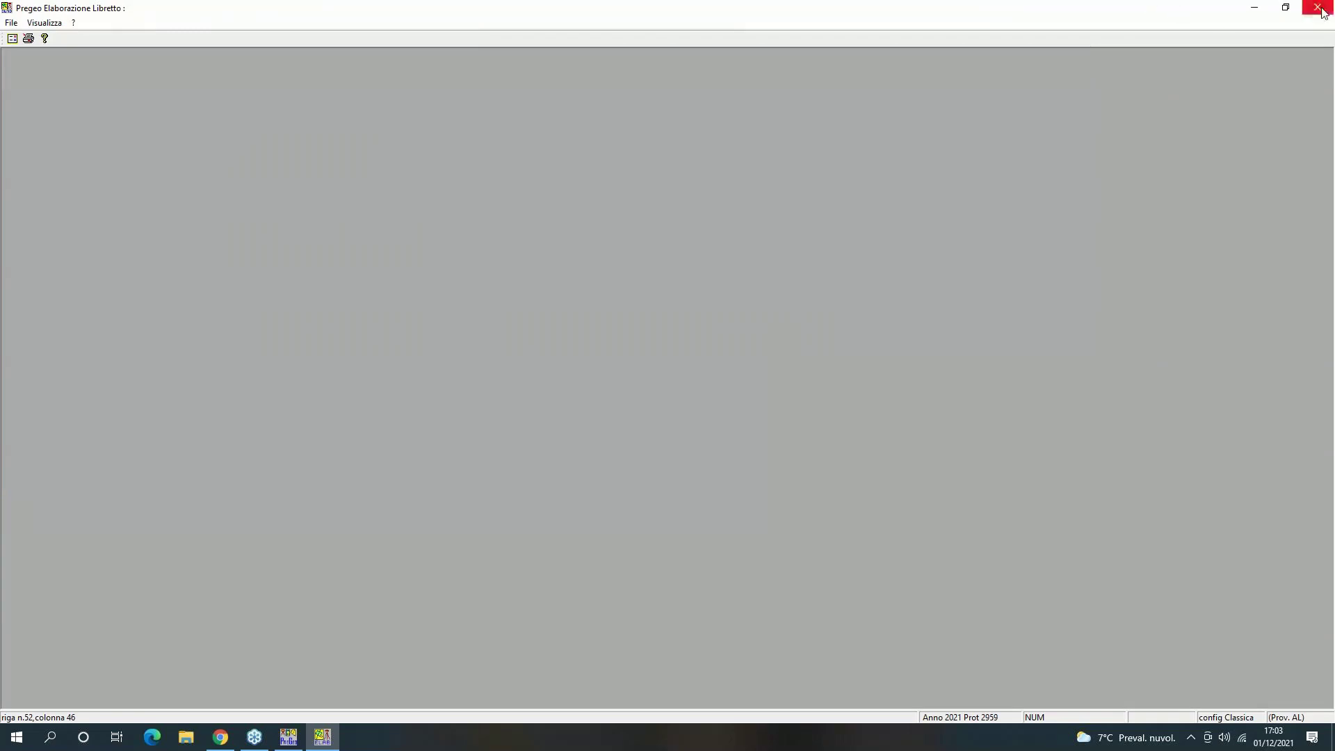
left_click(1318, 7)
- Open booklet 2021/2959 and start a Poligonale topografica after line 2 with the point list shown
left_click(69, 43)
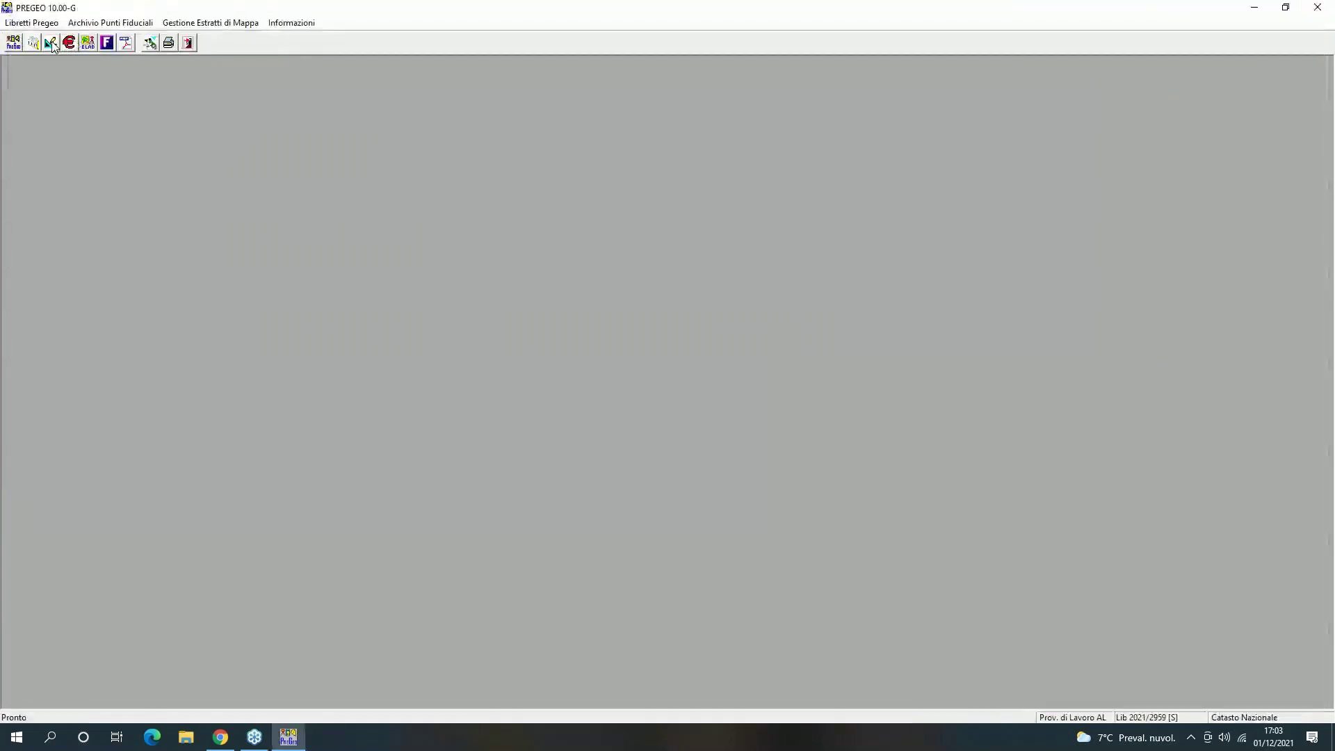
left_click(368, 95)
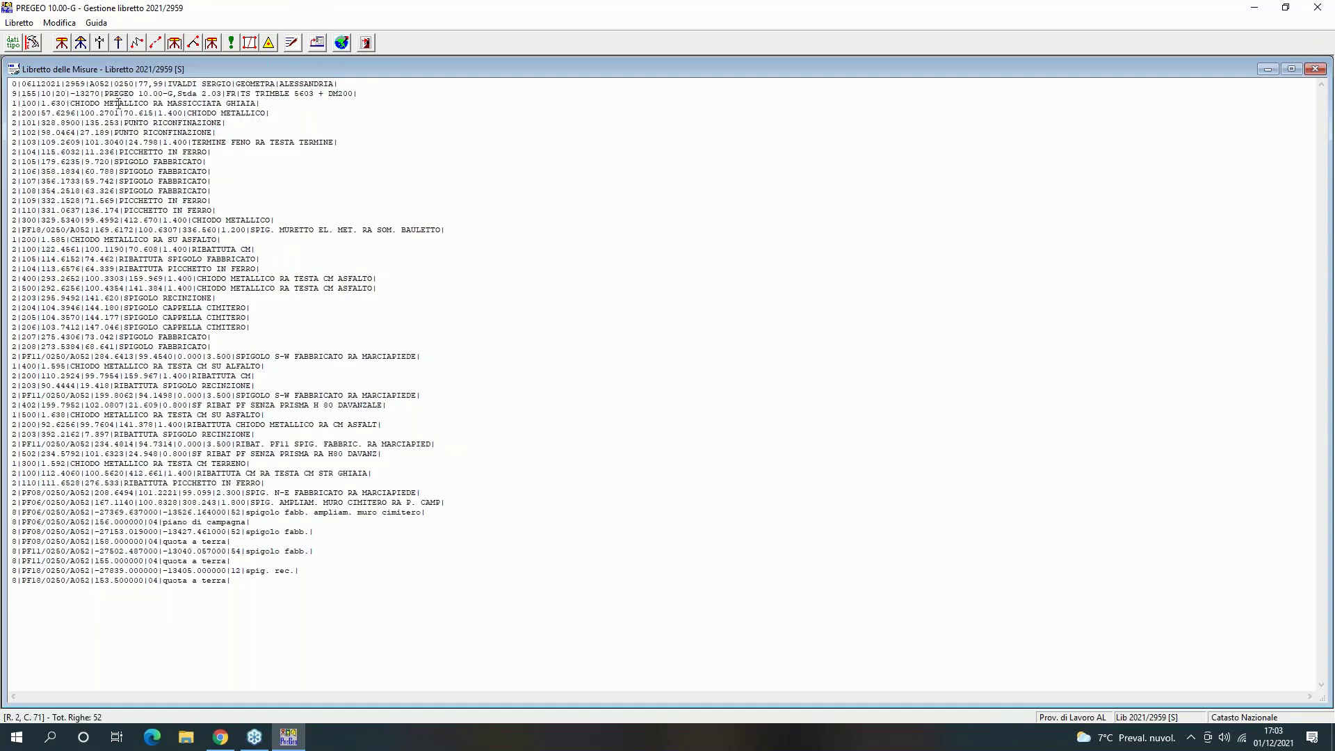
left_click(138, 44)
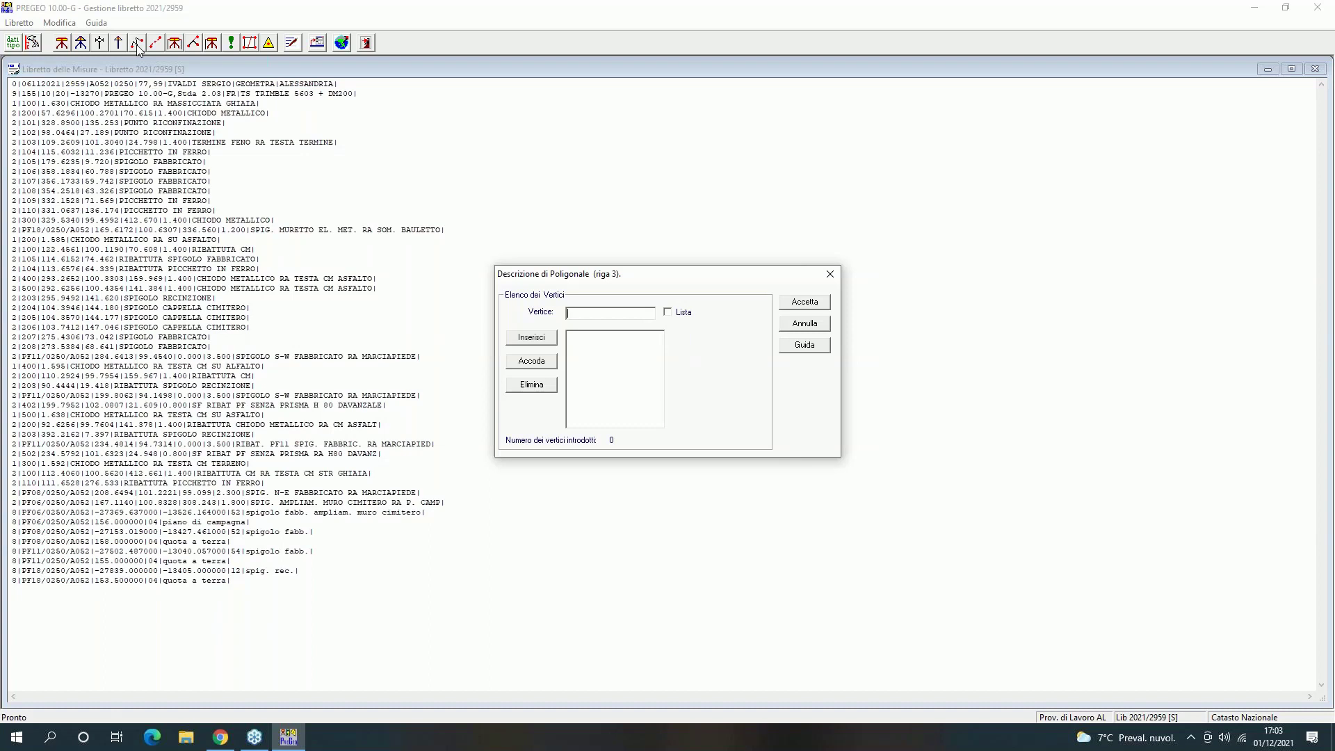
left_click(668, 313)
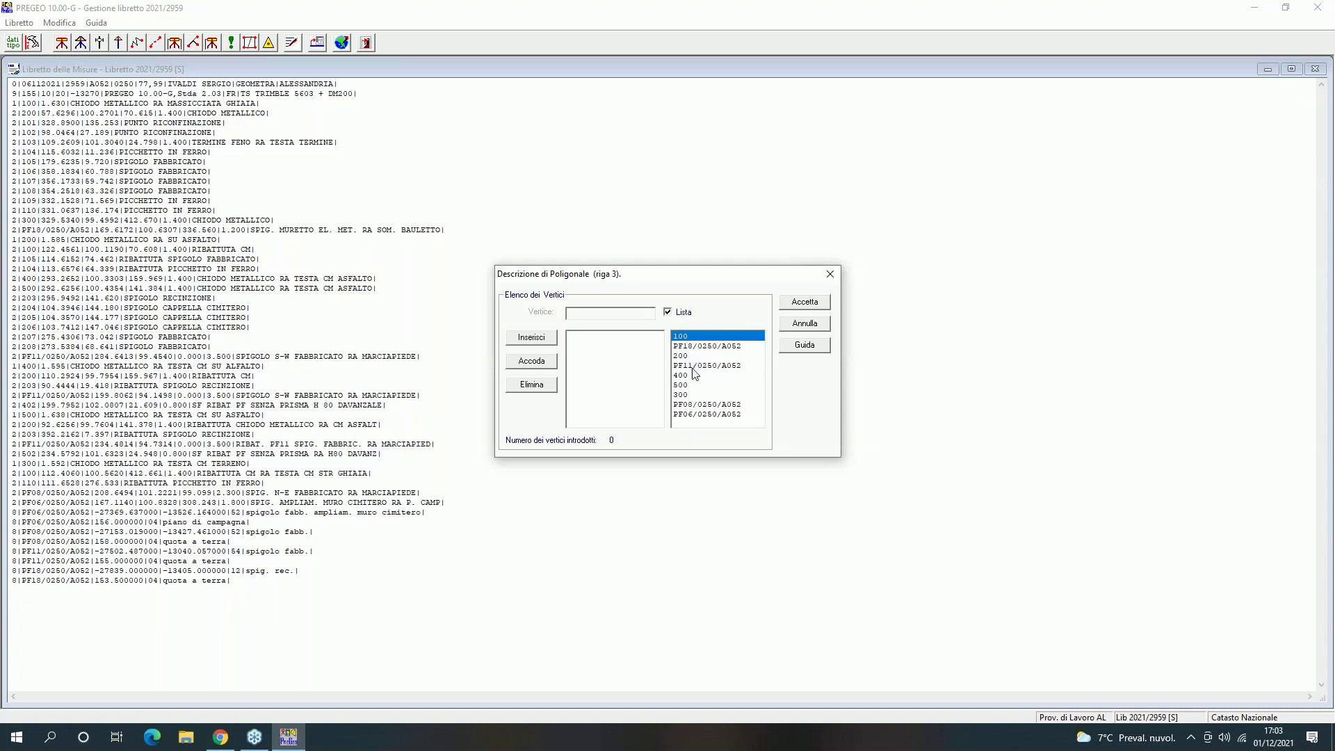
- Build the traverse PF08/0250/A052, 300, 100, 200, 400, PF11/0250/A052 and accept it as line 3
left_click(691, 406)
double_click(691, 405)
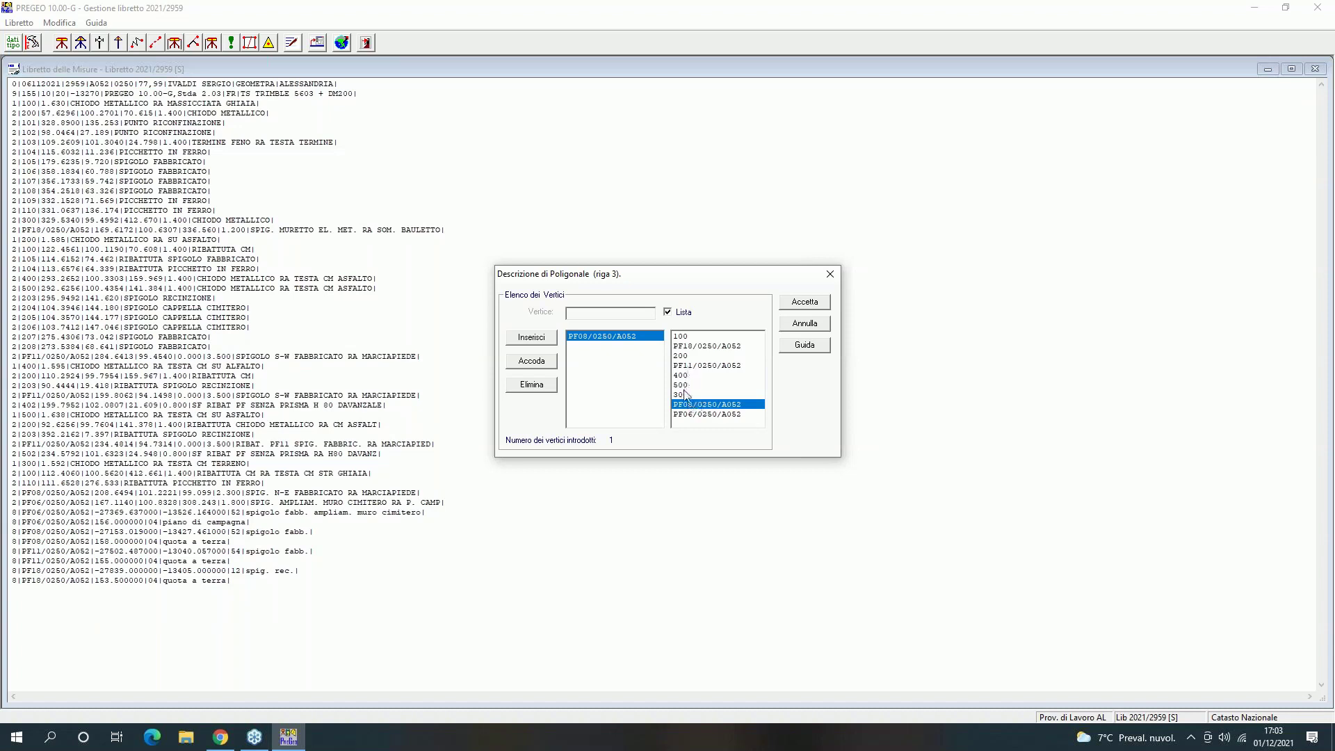
double_click(685, 393)
double_click(686, 336)
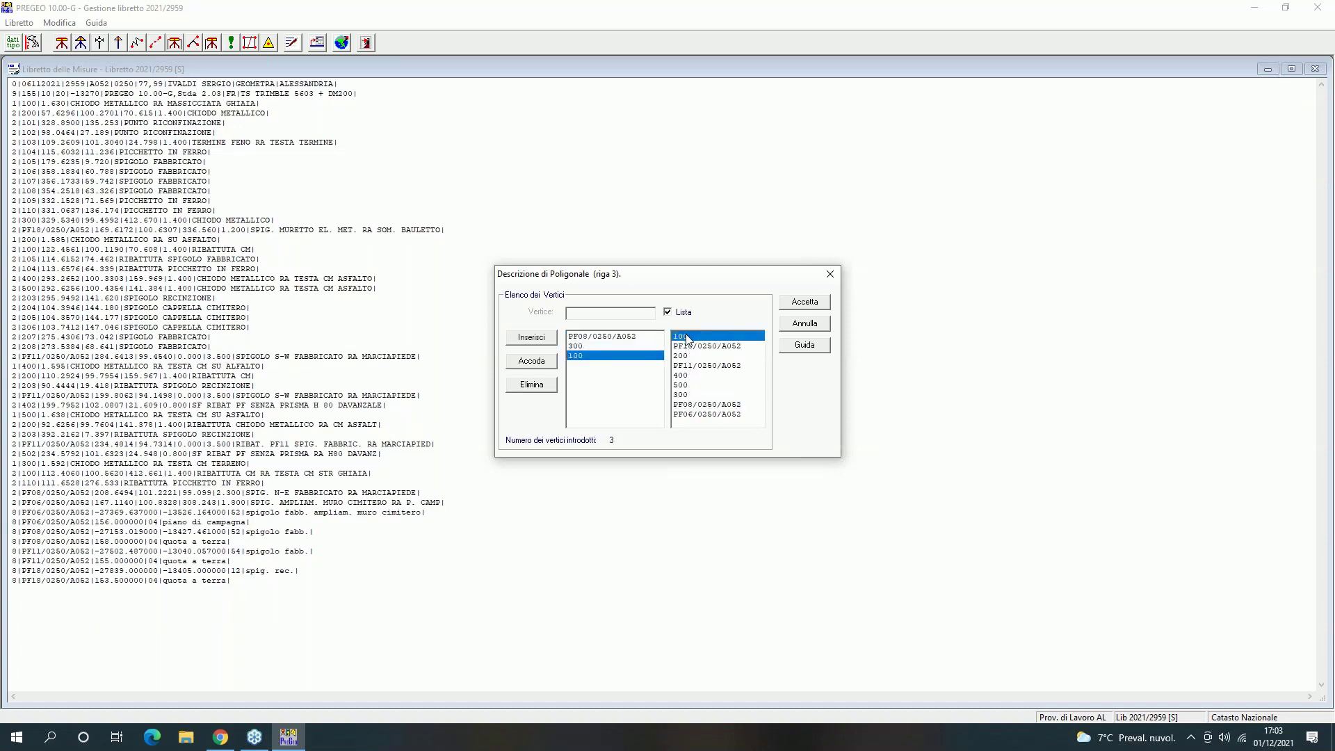
double_click(687, 357)
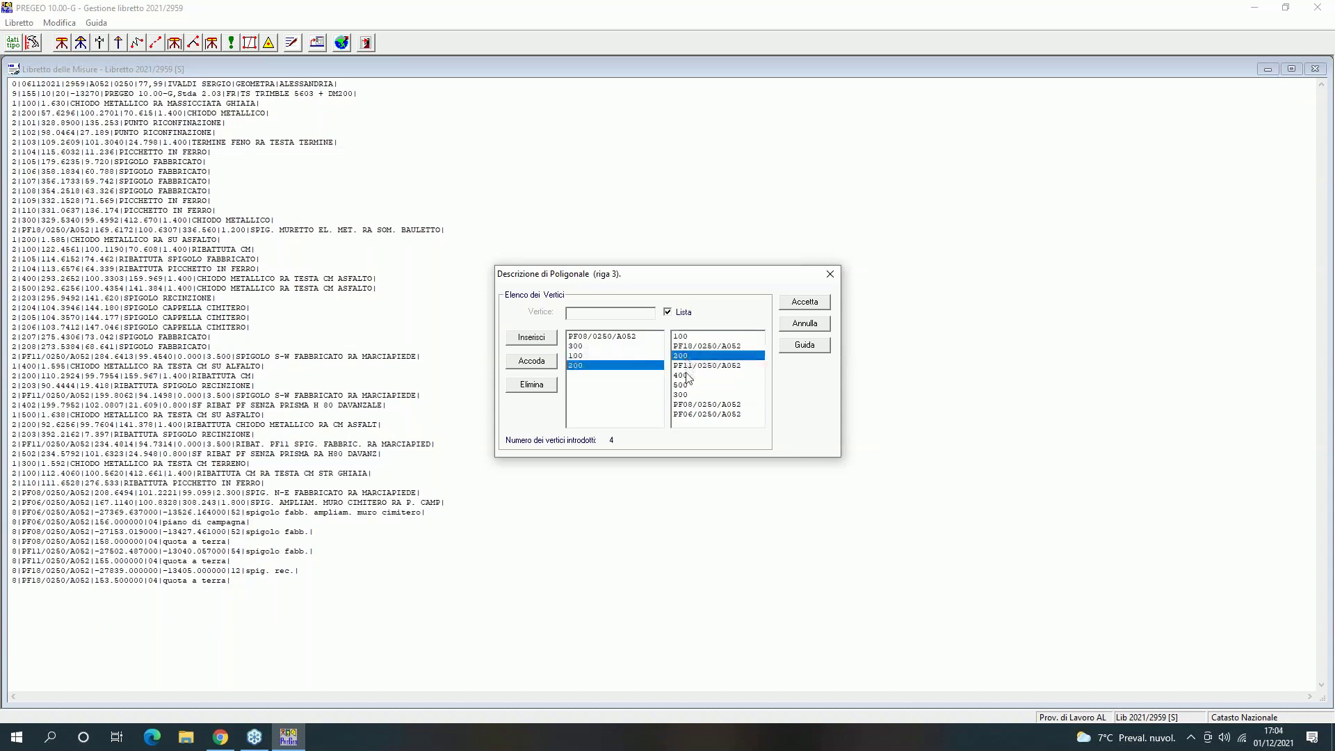
double_click(685, 376)
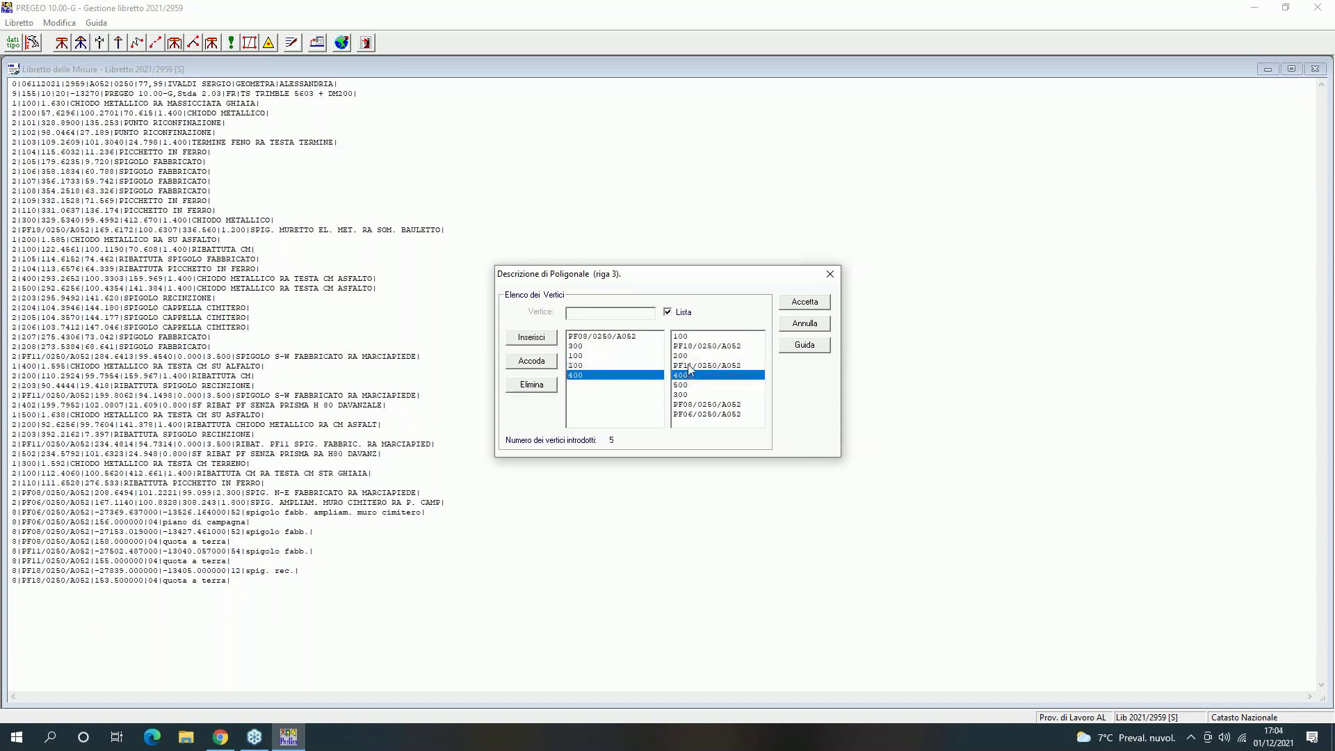
double_click(689, 366)
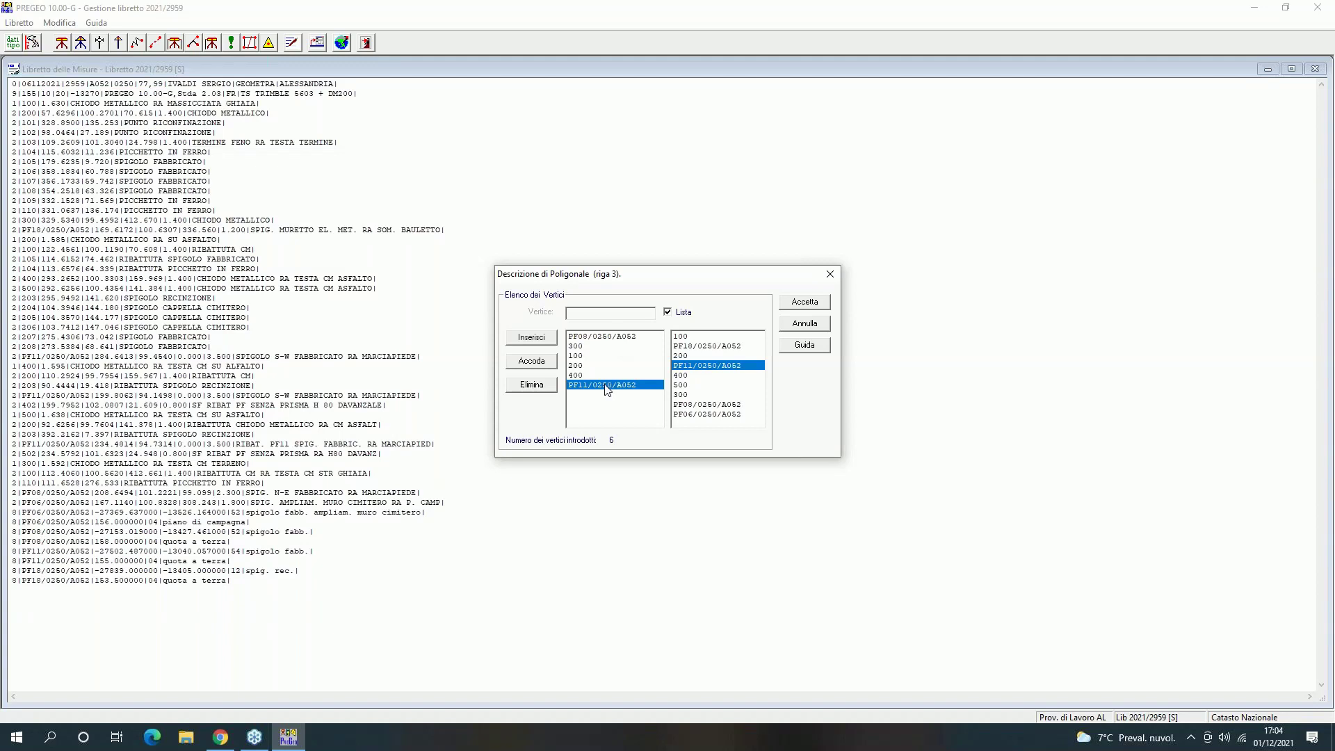
left_click(790, 305)
left_click(259, 104)
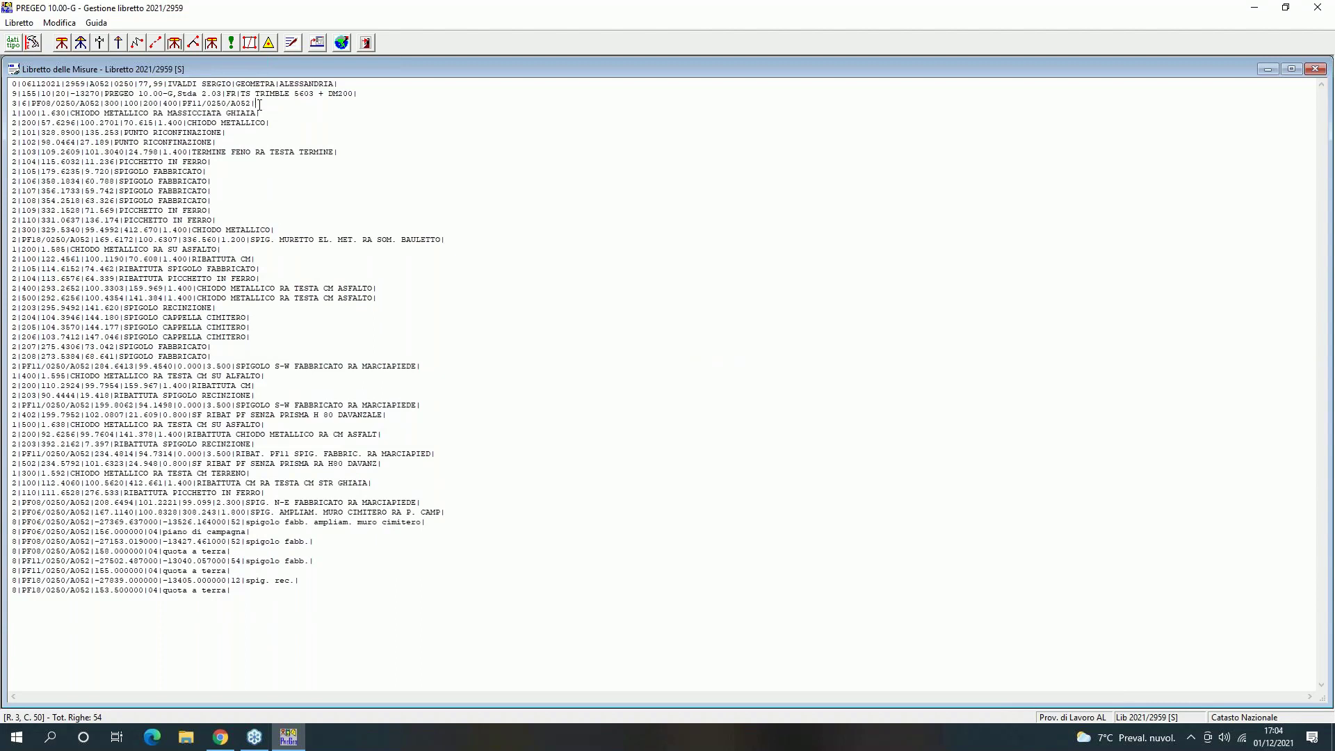
- Insert traverse PF11/0250/A052, 500, 200, 100, PF18/0250/A052, then close the booklet editor
left_click(272, 335)
left_click(136, 44)
left_click(672, 313)
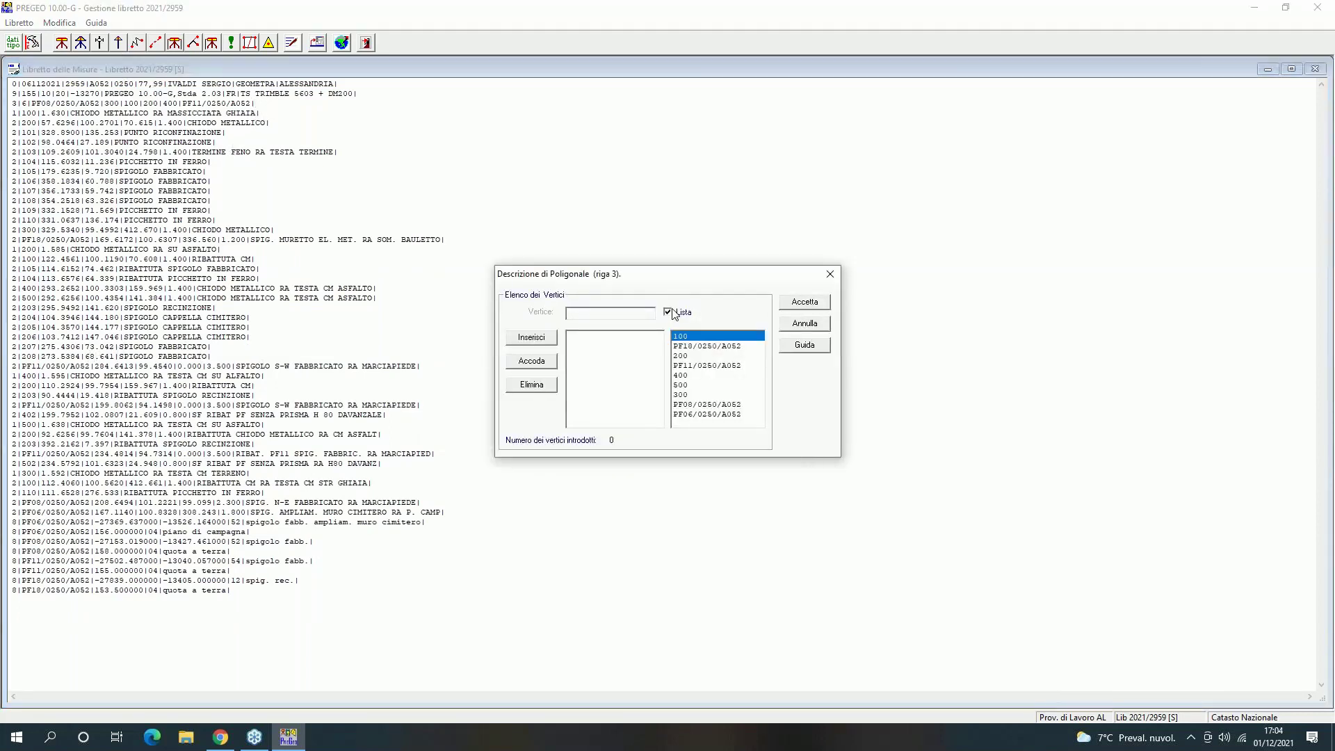
double_click(691, 367)
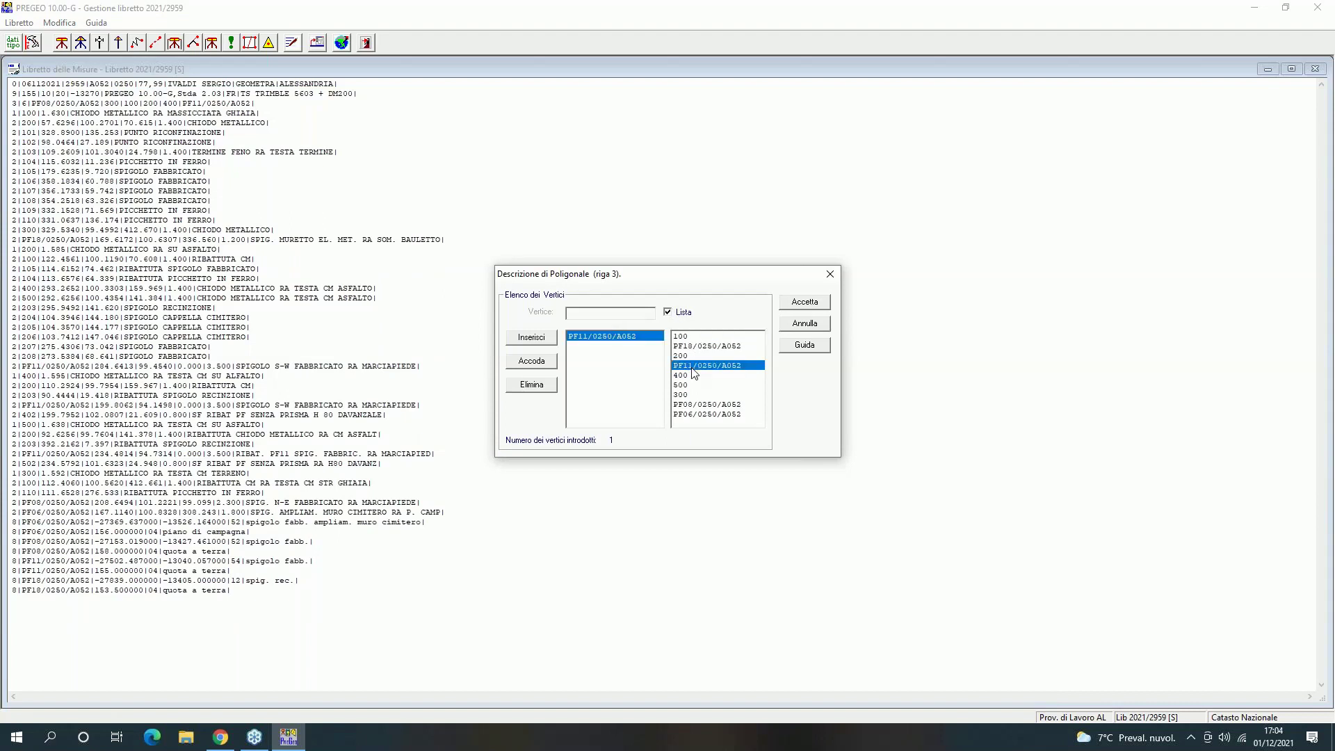
double_click(690, 386)
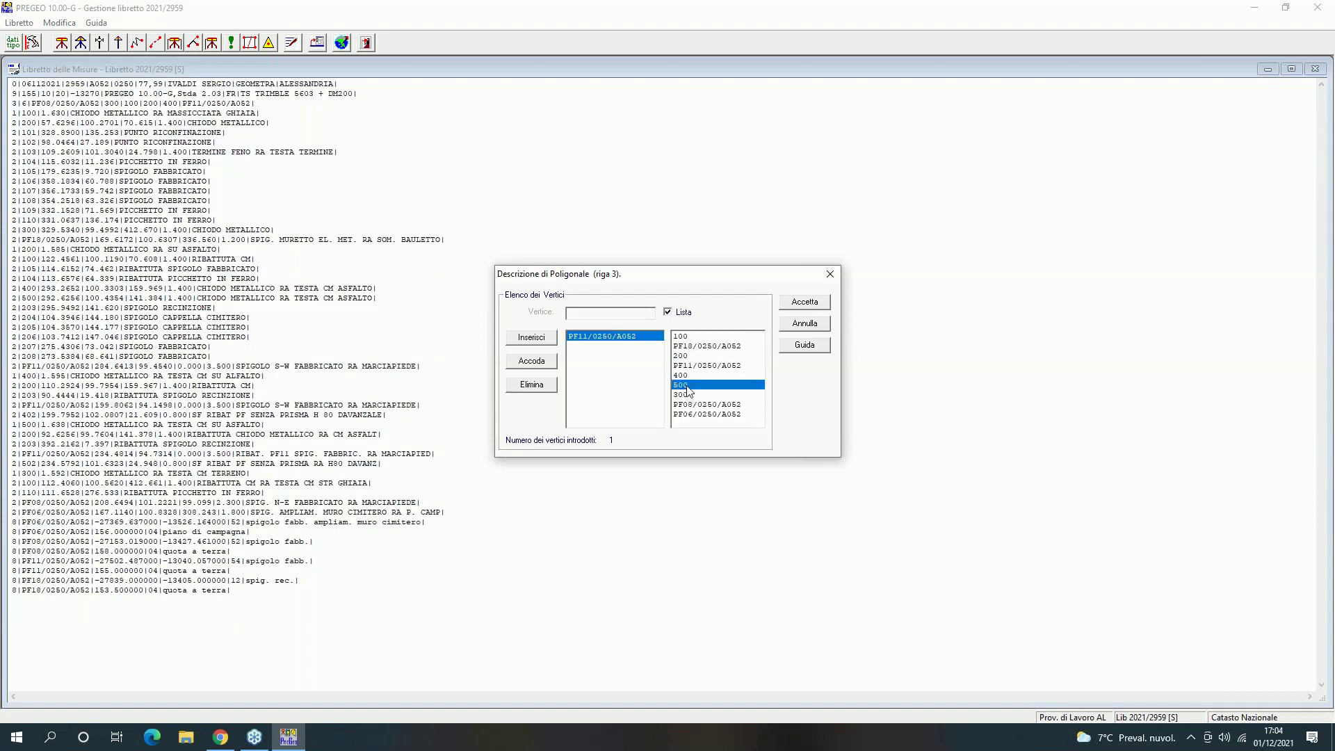
double_click(686, 357)
double_click(690, 339)
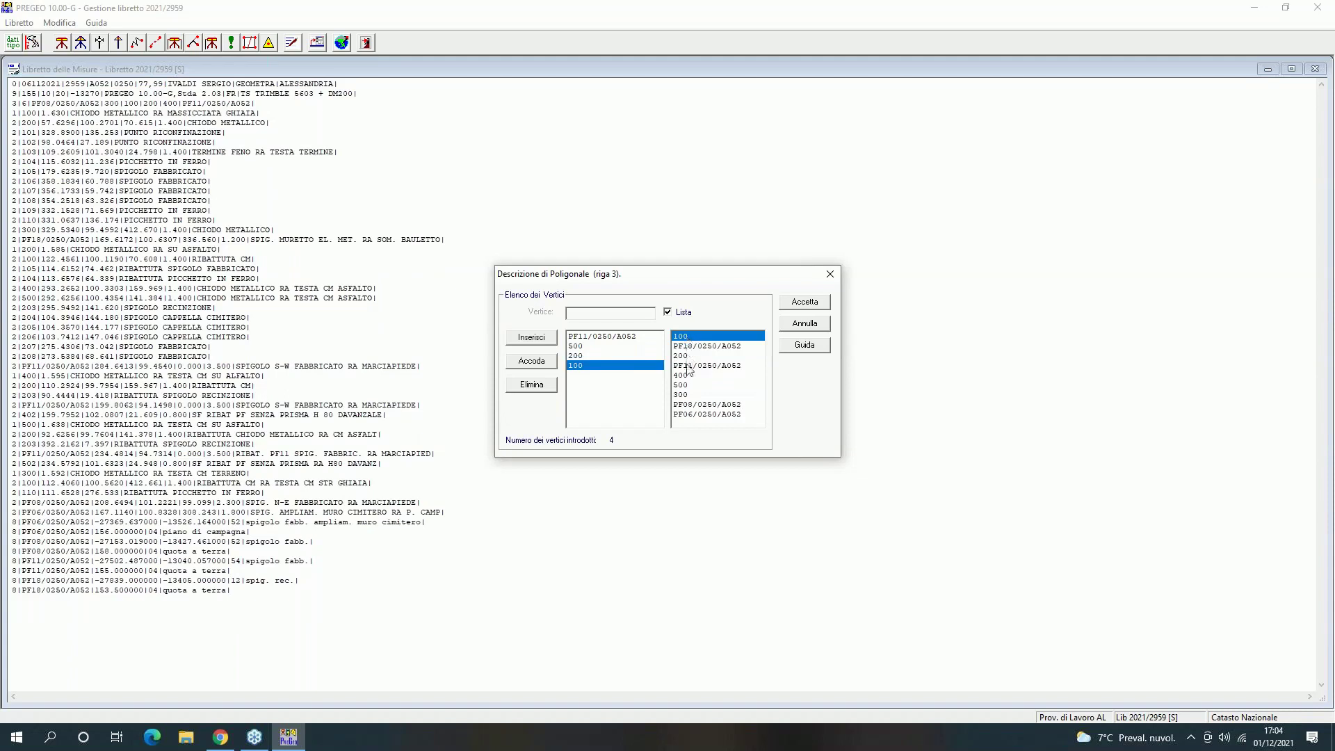
double_click(696, 346)
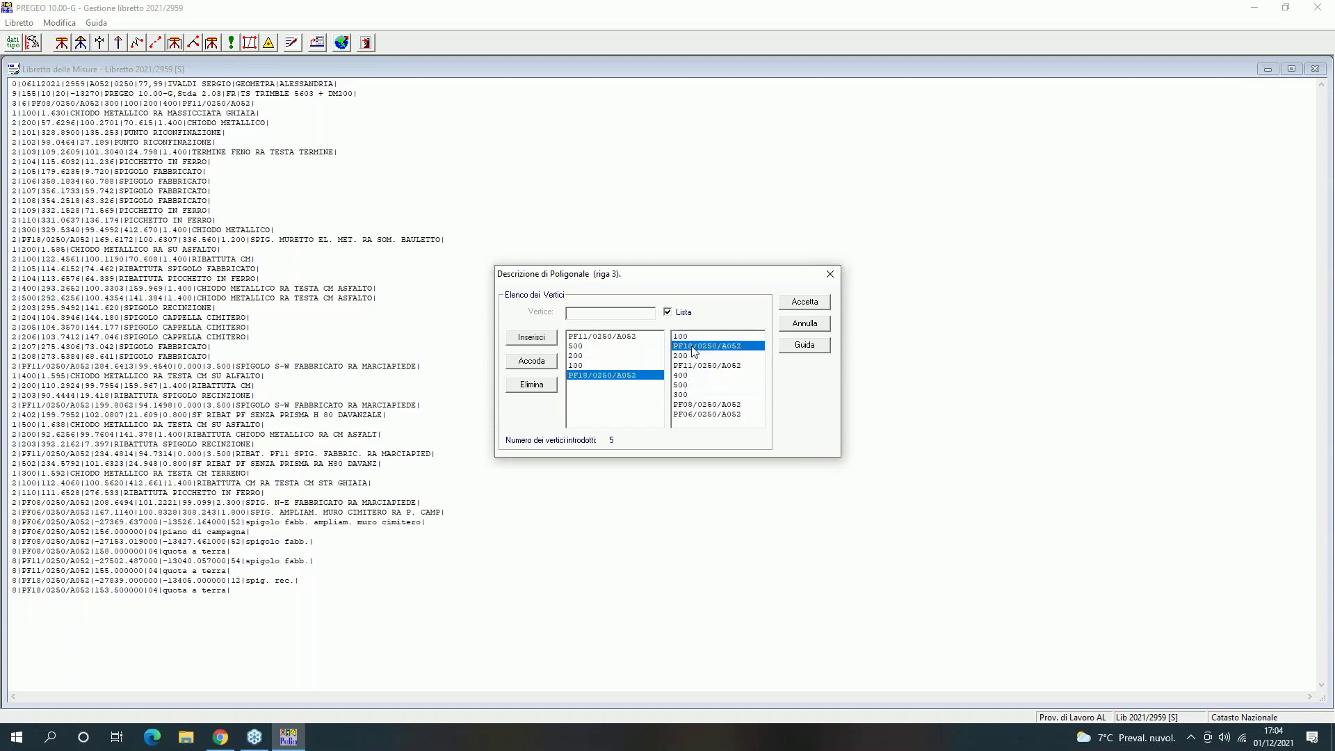
left_click(804, 302)
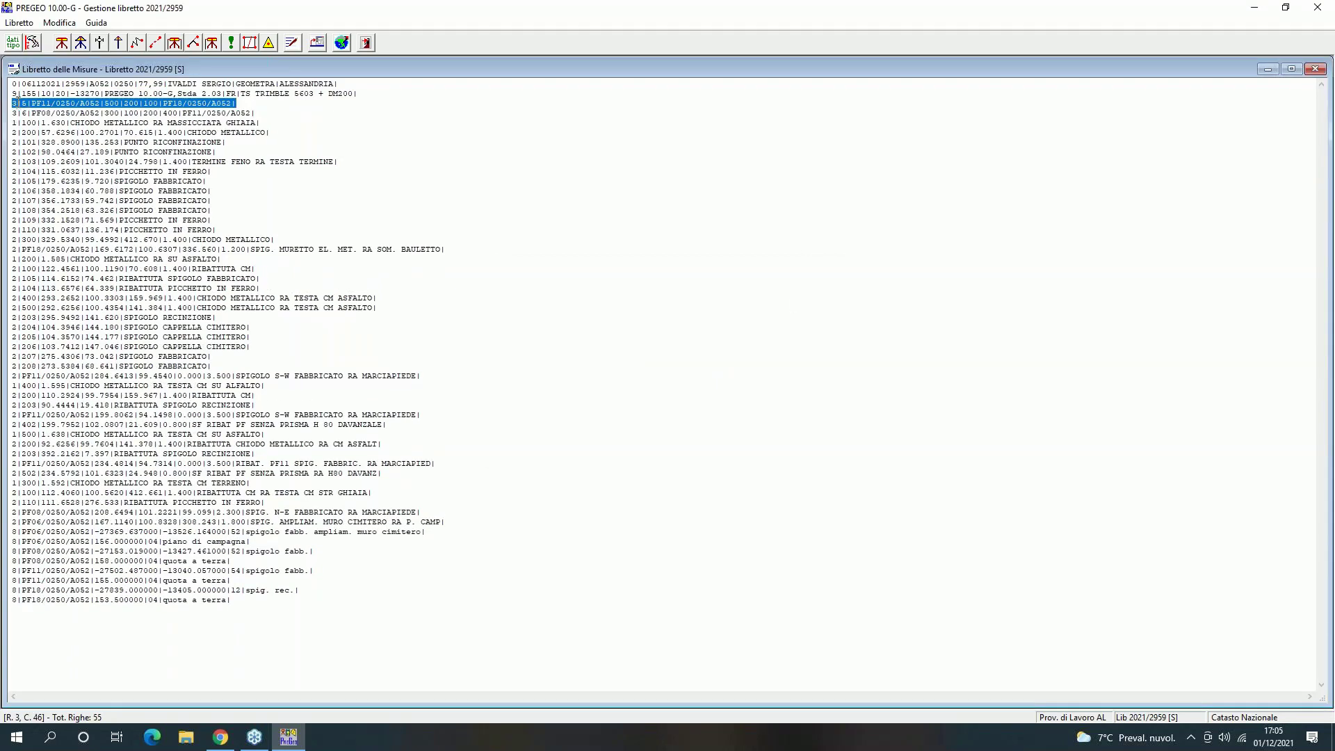
left_click(20, 22)
left_click(28, 74)
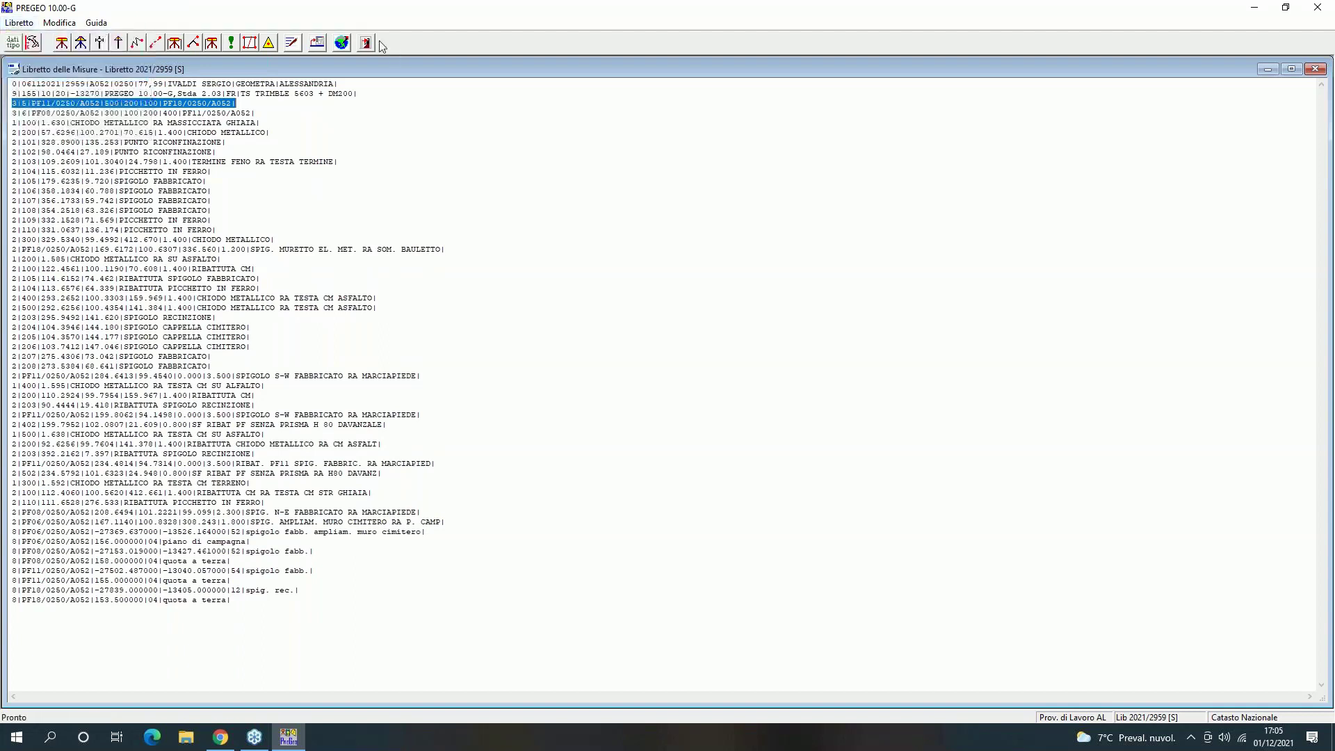
- Run ELAB on booklet 2021/2959, enlarge the diagnostics panel and bring the results forward
left_click(365, 42)
left_click(88, 42)
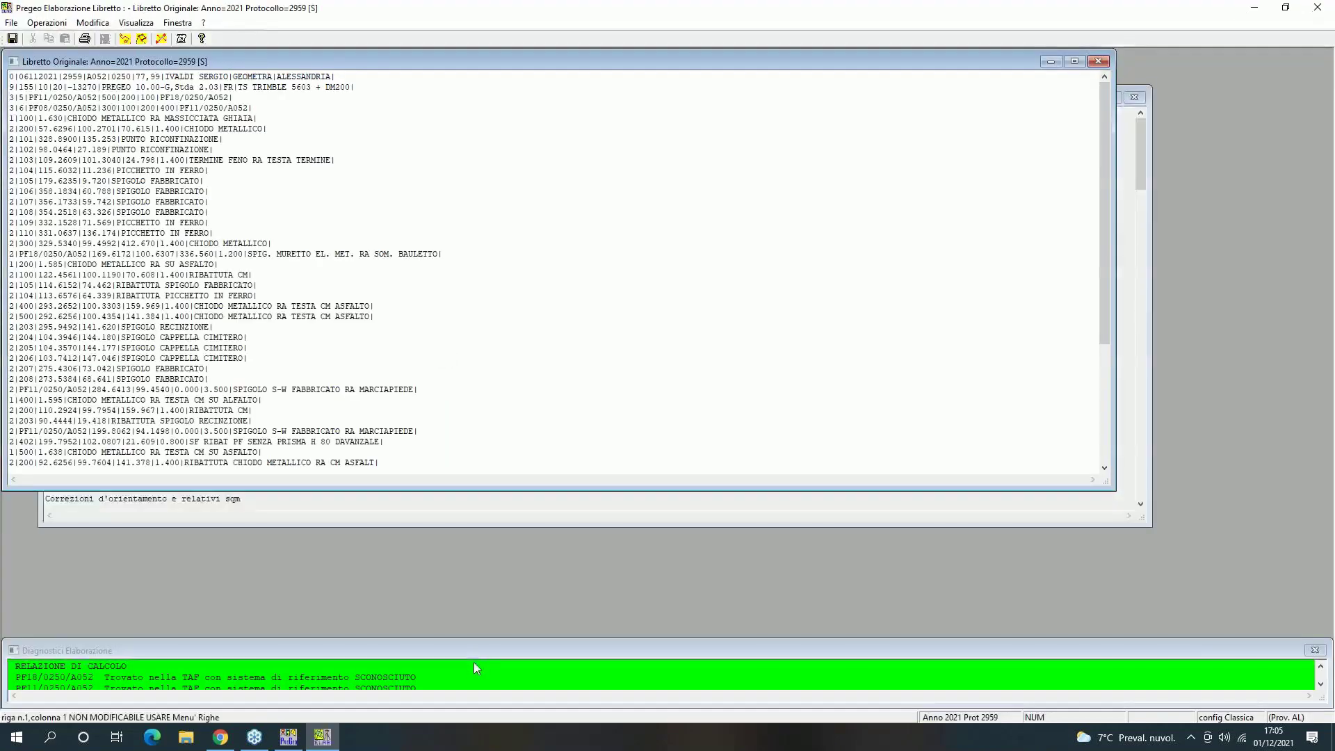
left_click_drag(478, 639, 475, 586)
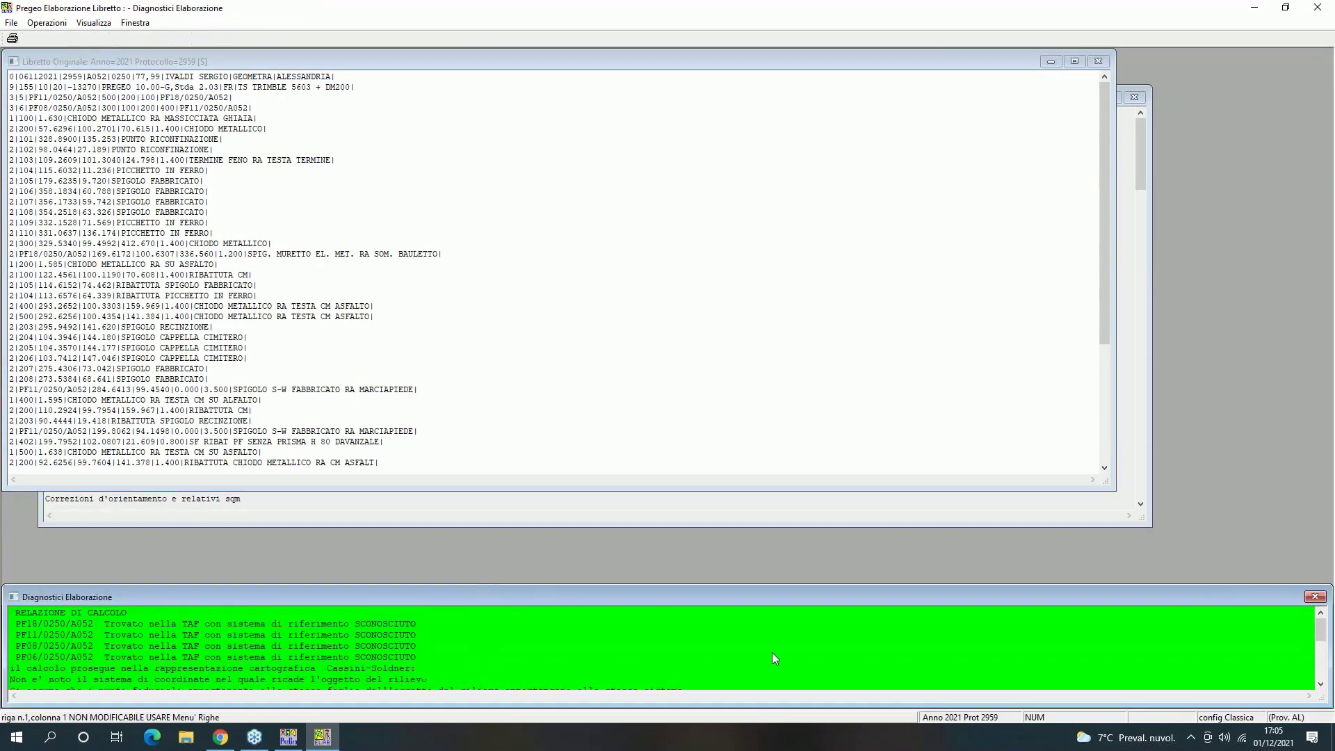
left_click_drag(1321, 634, 1322, 679)
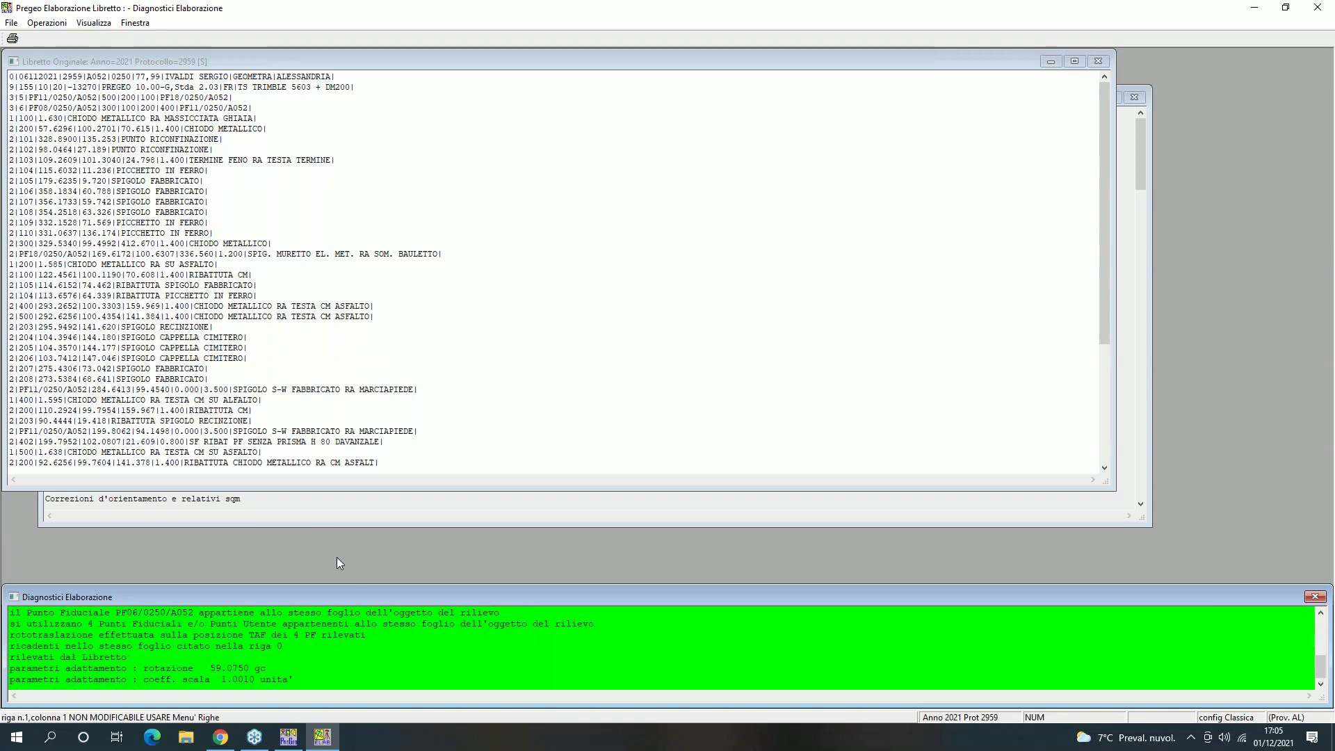
left_click(311, 503)
scroll(548, 401, "up", 1)
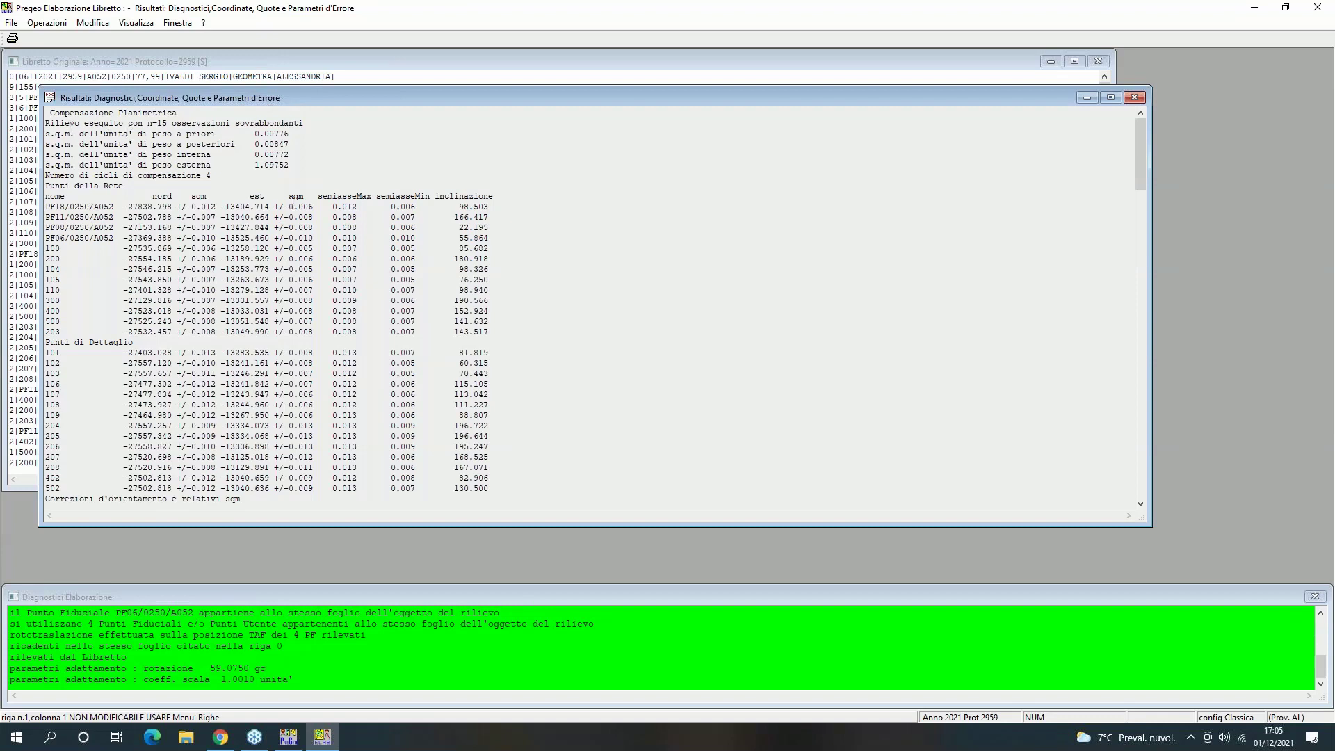
scroll(294, 204, "down", 10)
scroll(208, 195, "up", 10)
scroll(565, 314, "down", 3)
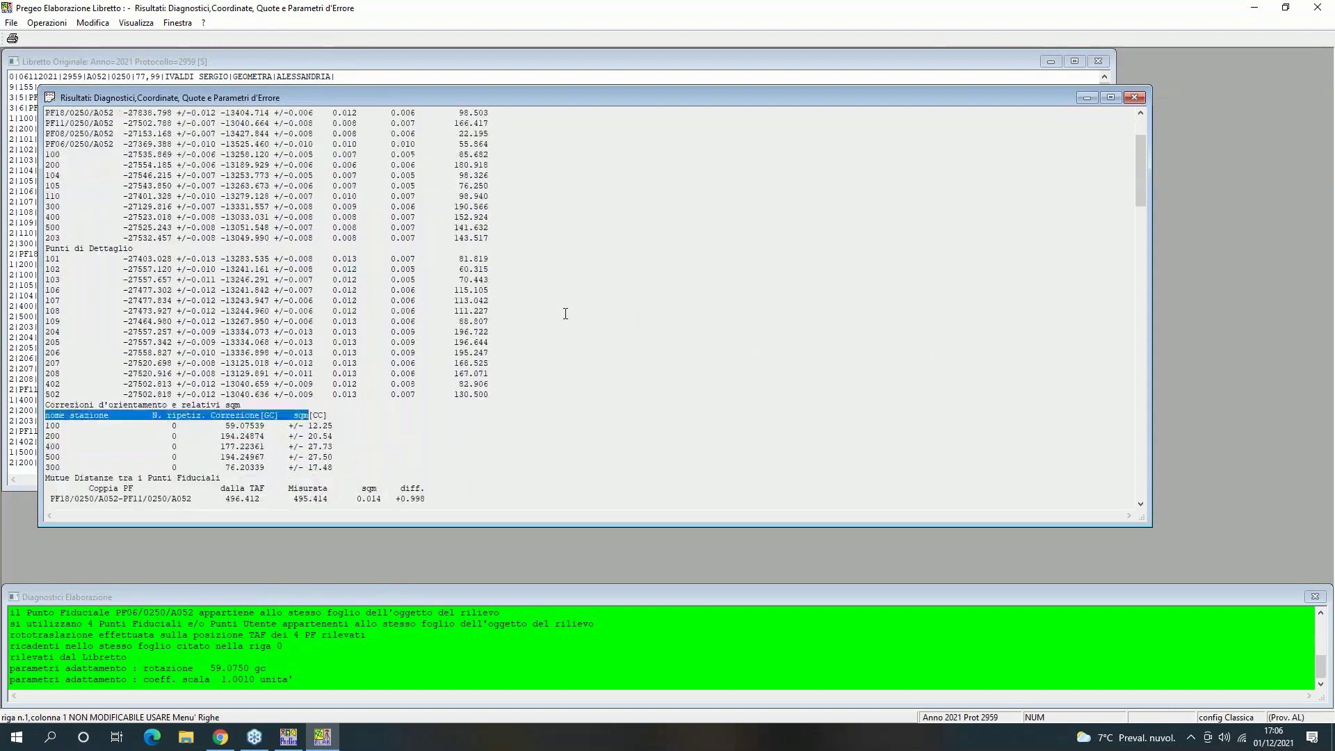
scroll(549, 305, "up", 1)
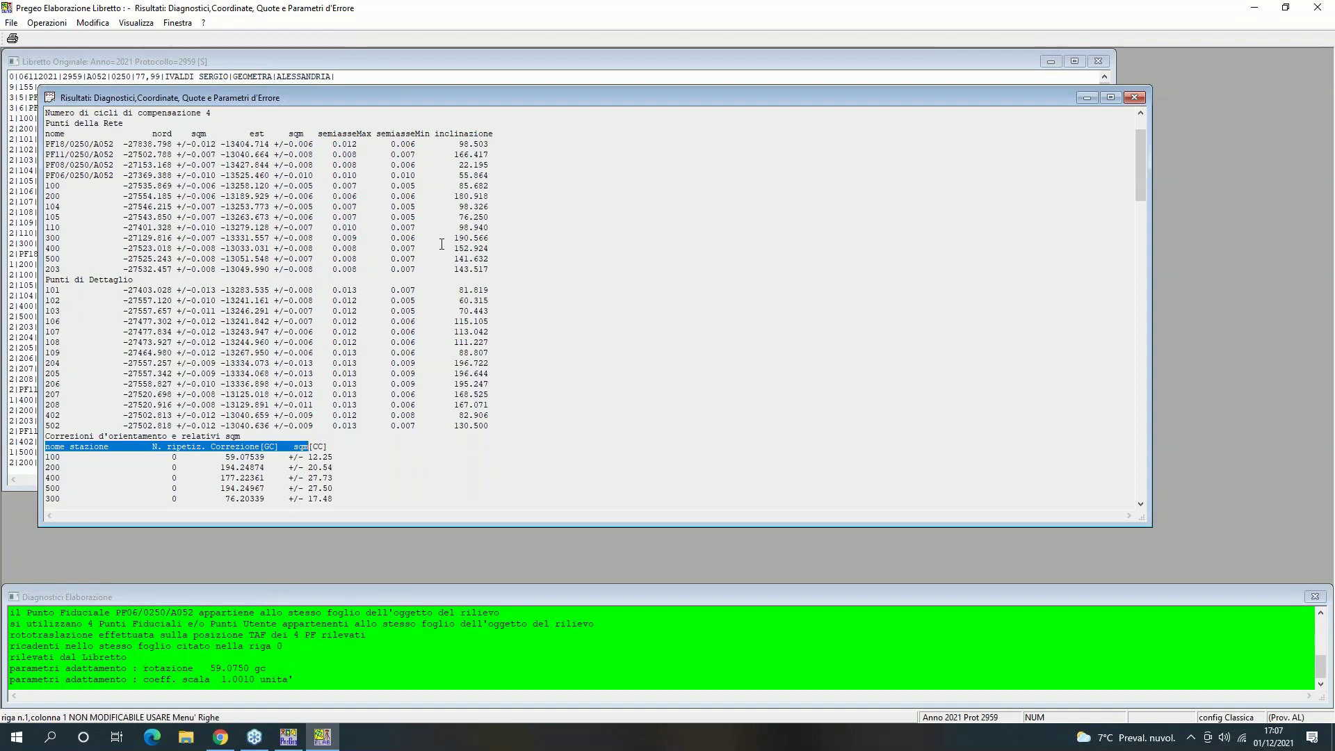
- Scroll the results past distance tables and heights to the POLIGONALE summary saying verification cannot complete
scroll(442, 245, "down", 2)
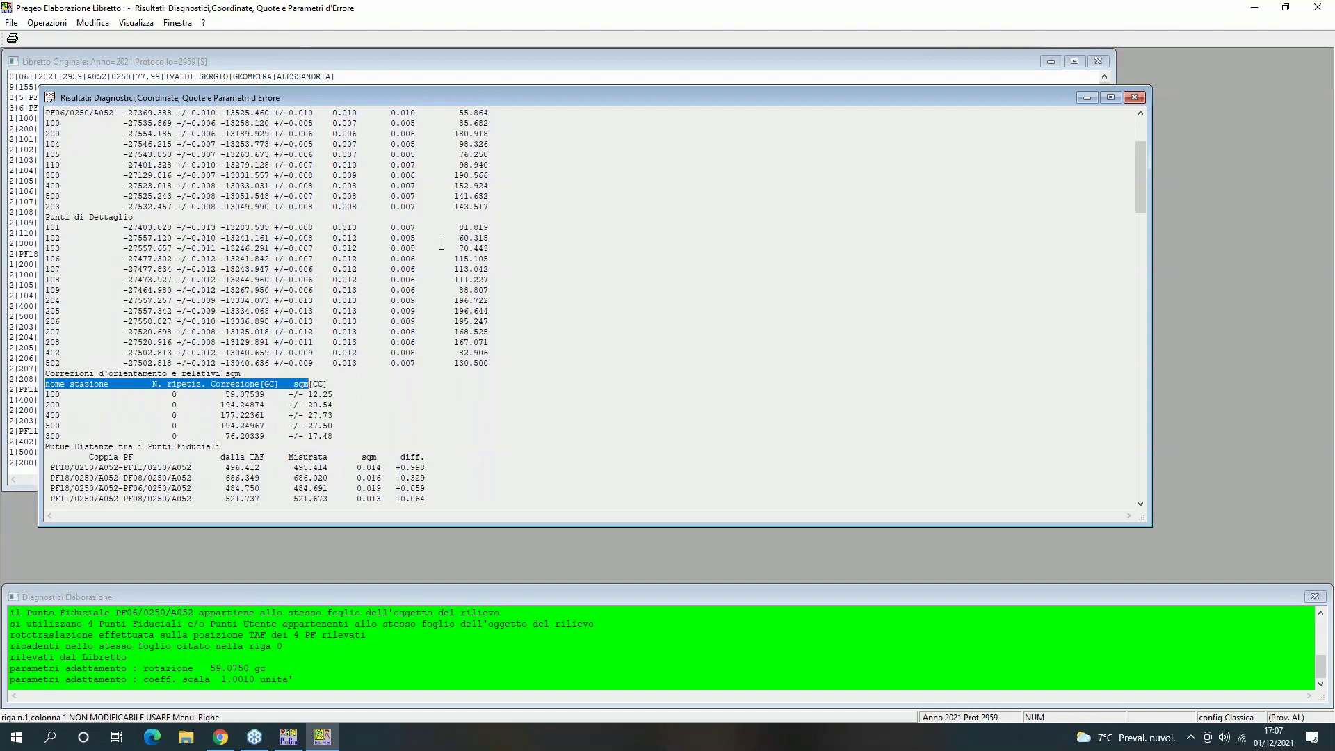
scroll(442, 244, "down", 6)
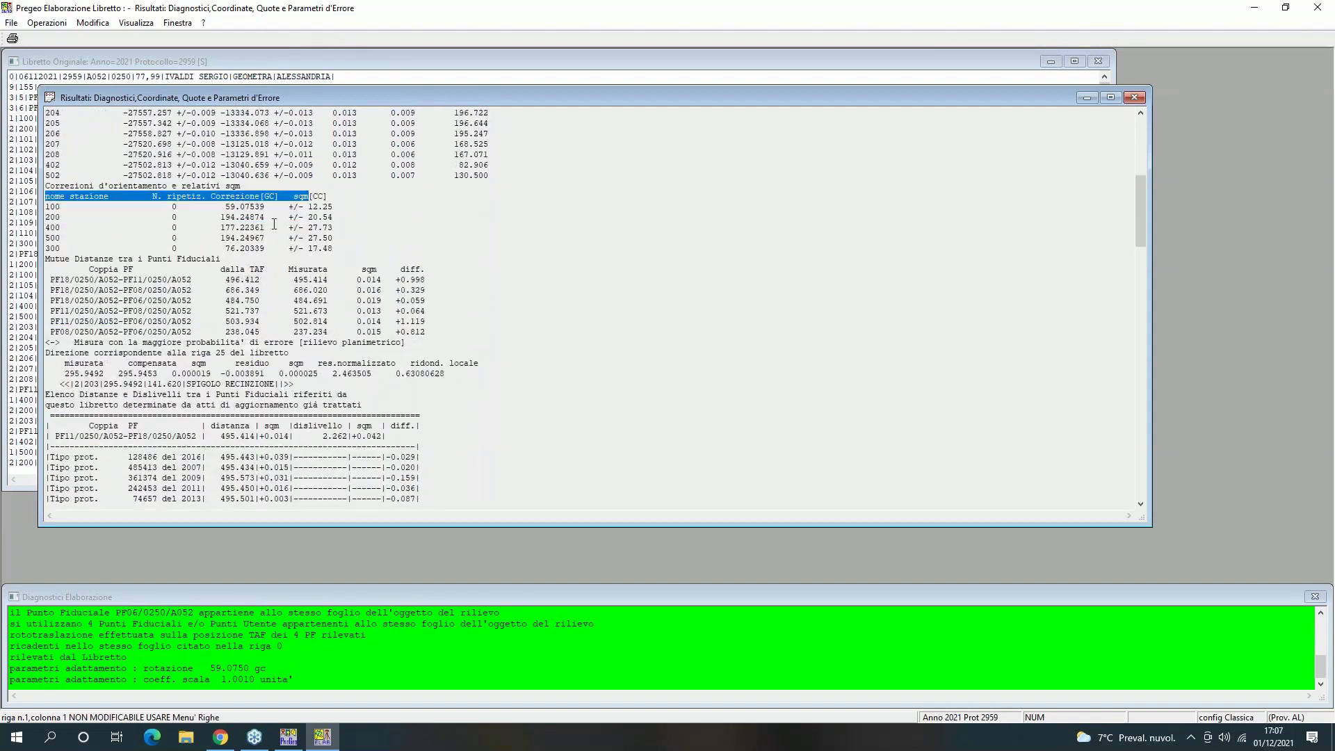
left_click(334, 200)
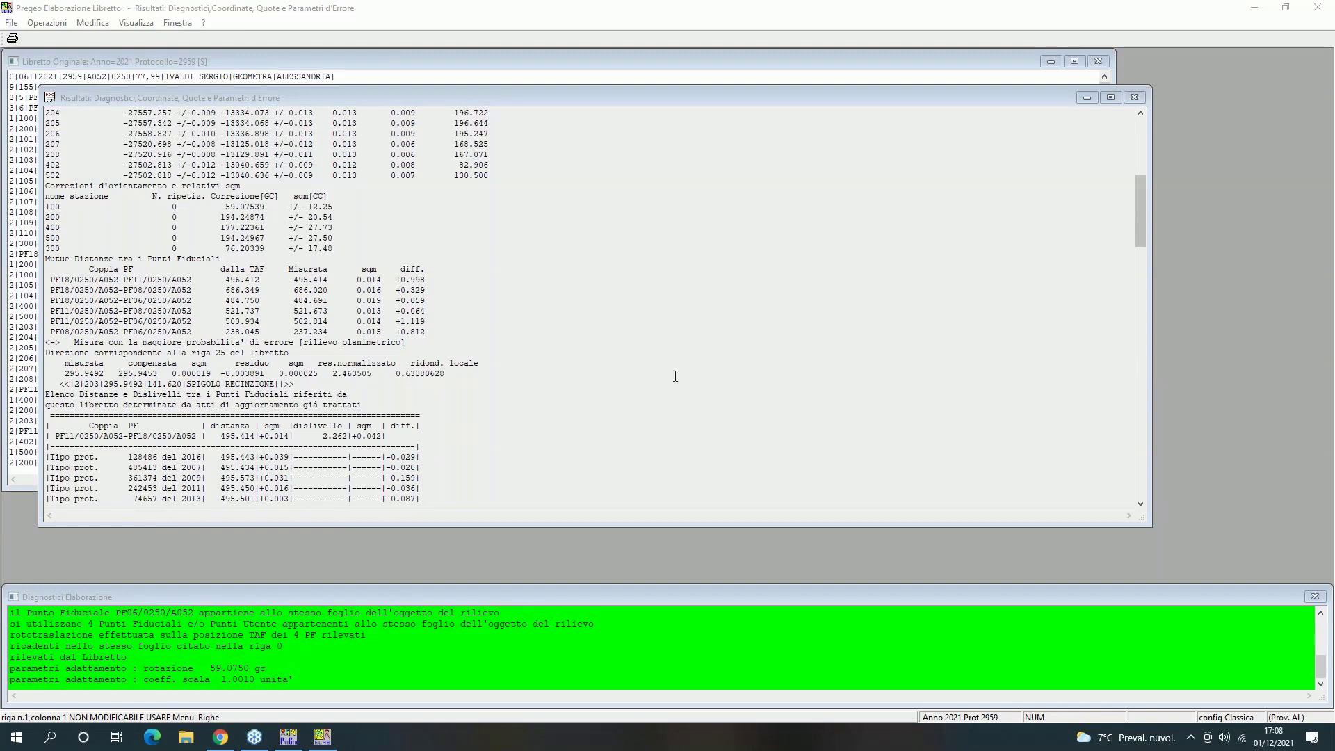
scroll(677, 376, "down", 2)
scroll(675, 376, "down", 1)
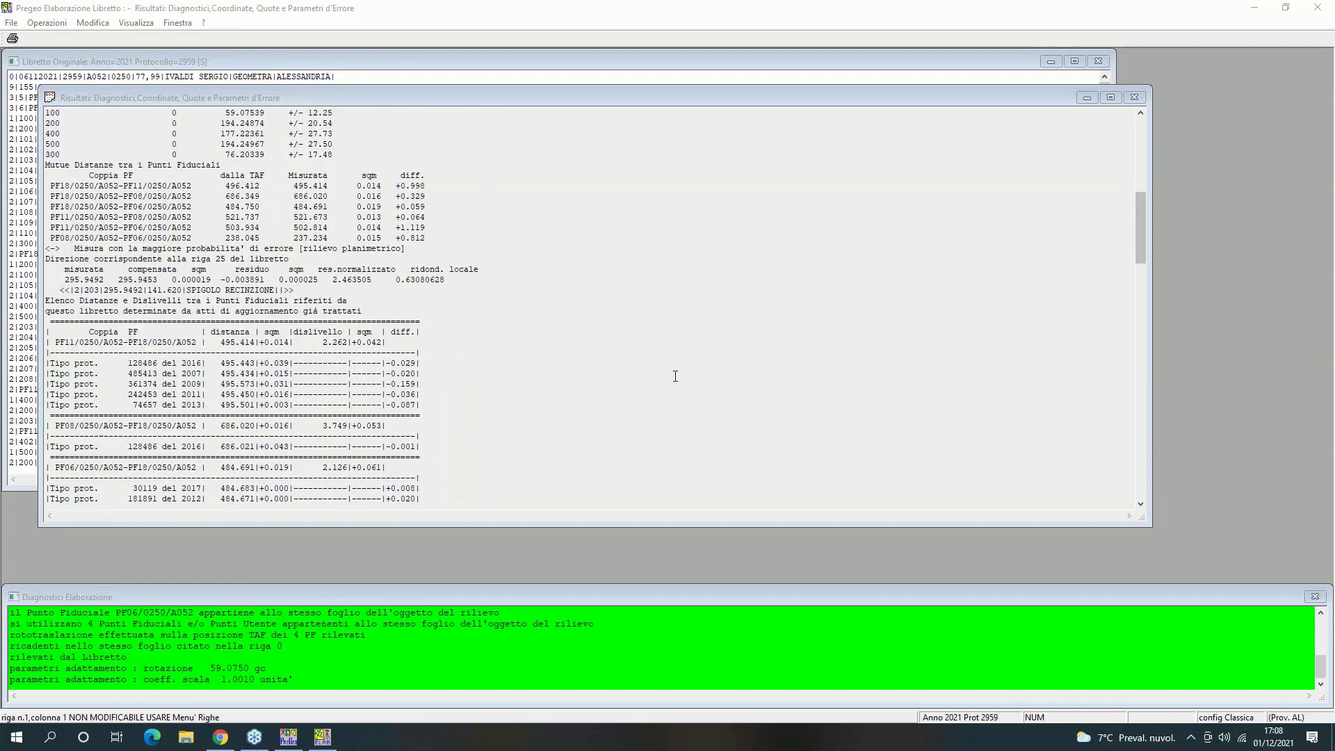
scroll(675, 376, "down", 5)
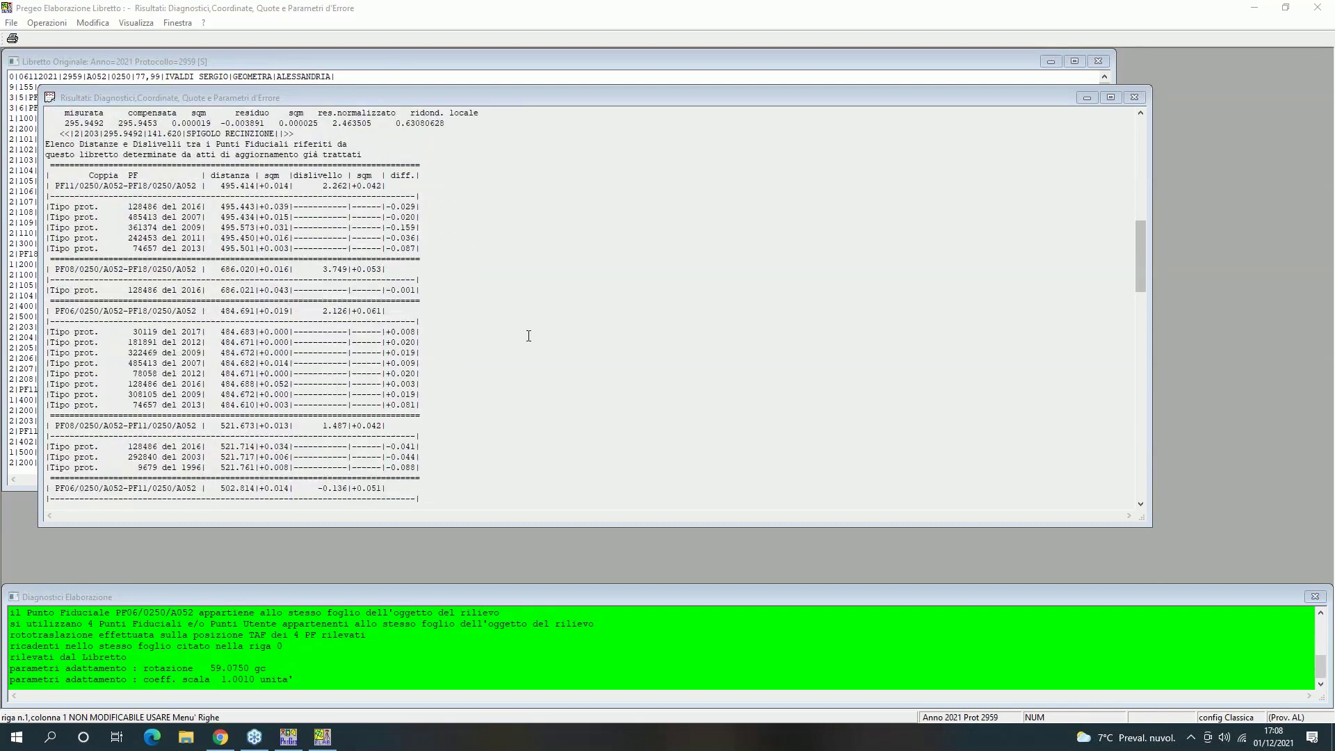
scroll(353, 295, "down", 3)
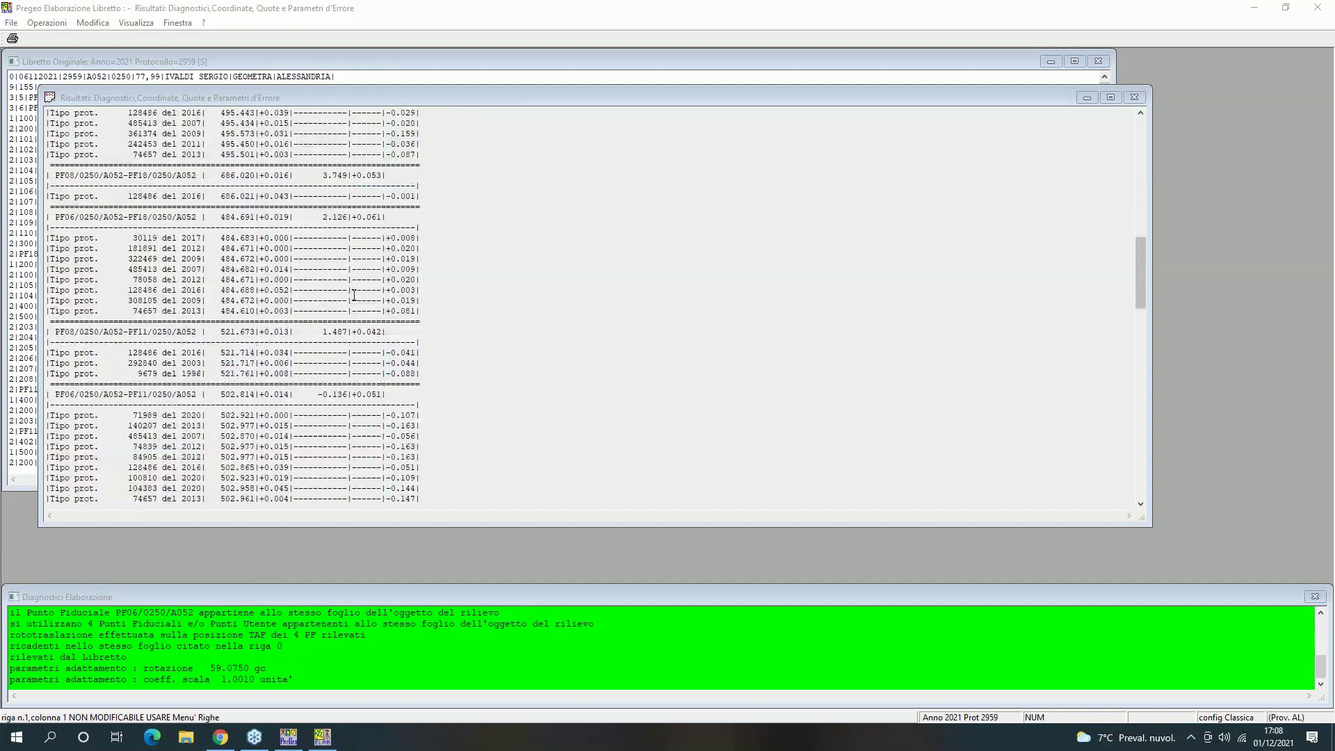
scroll(354, 295, "down", 9)
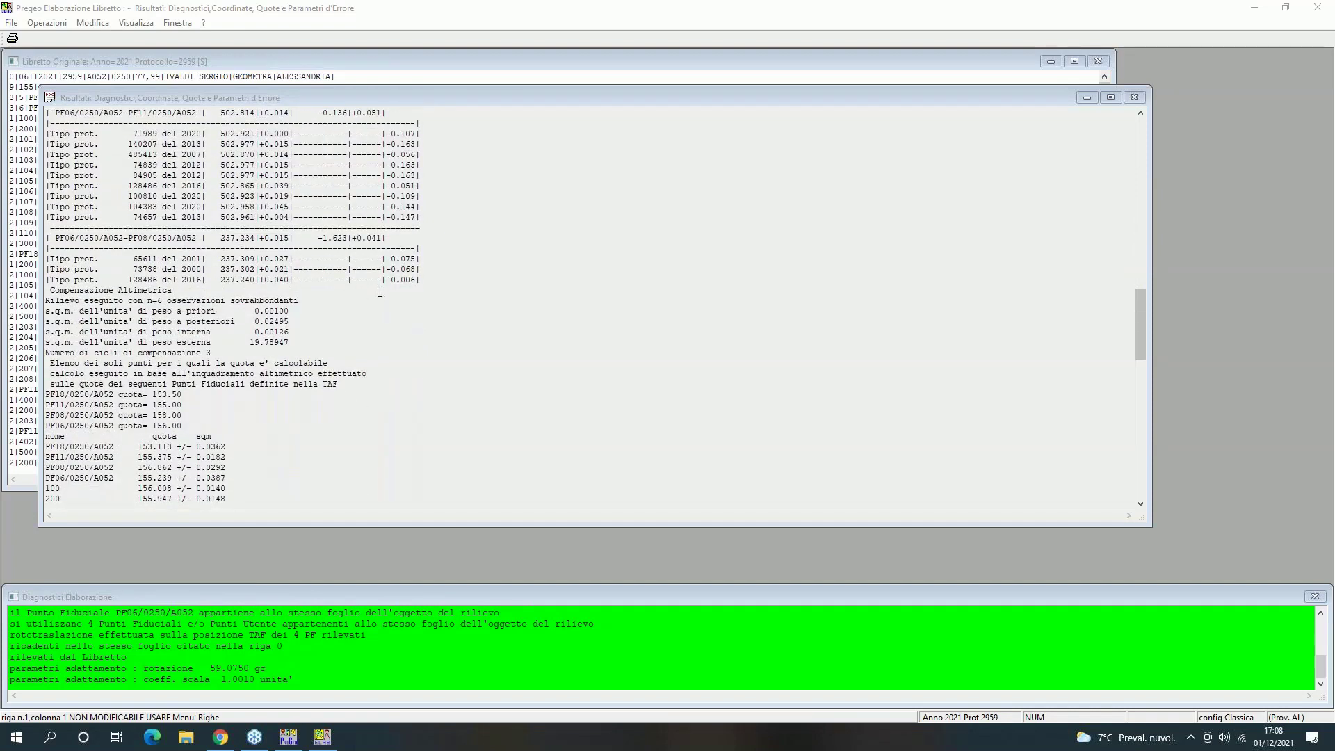
scroll(380, 292, "up", 9)
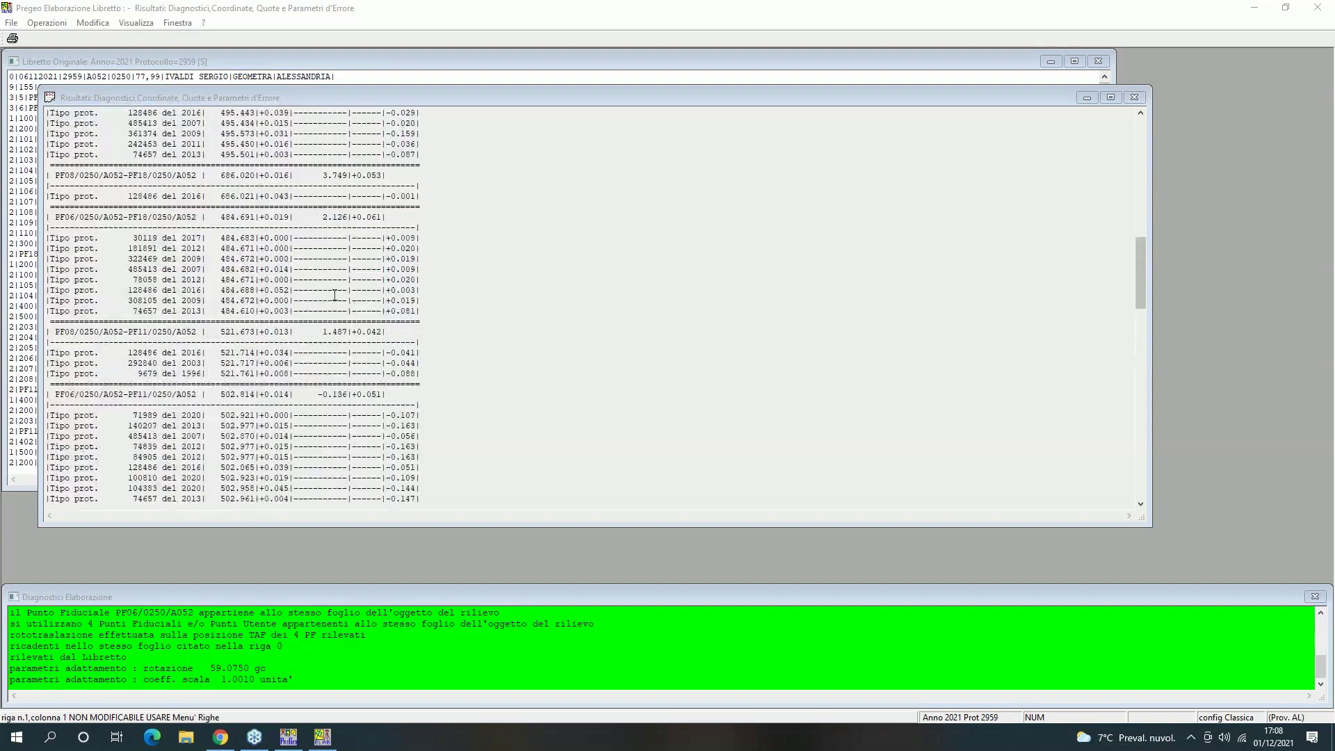
scroll(334, 295, "up", 3)
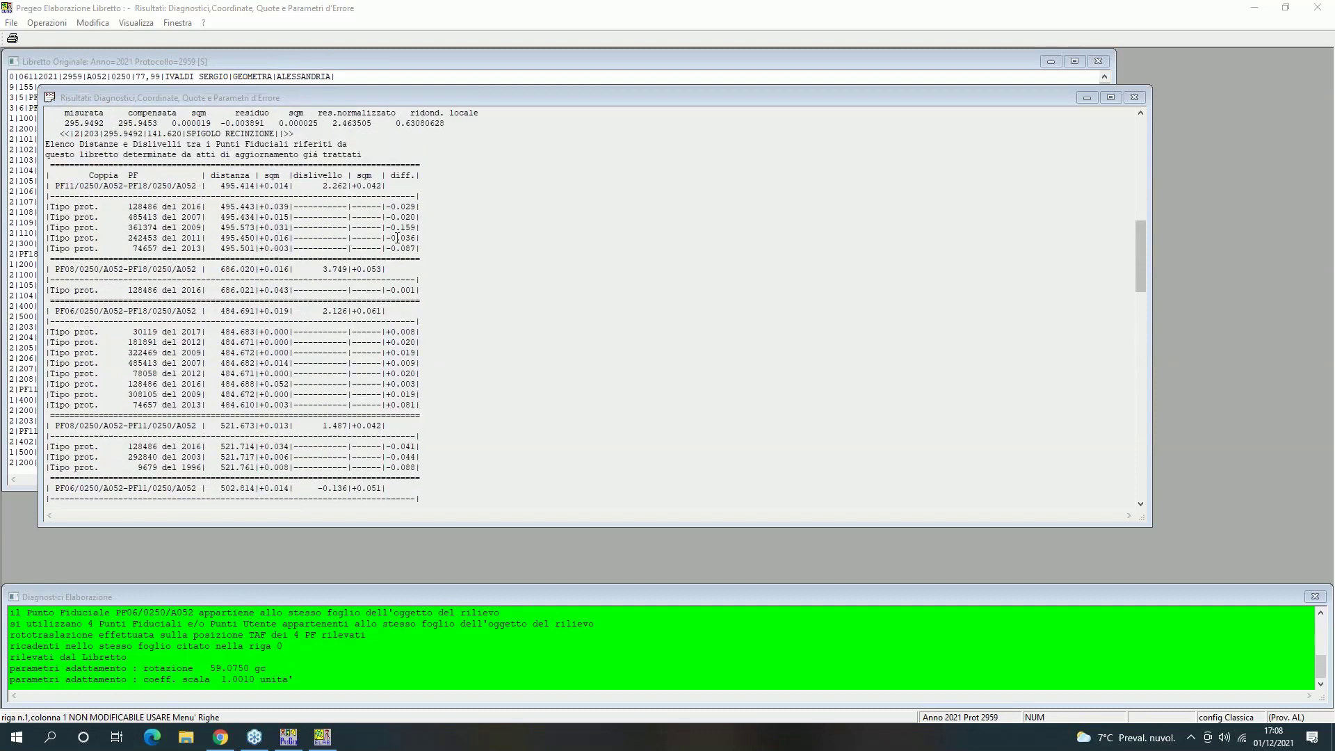
scroll(345, 247, "down", 4)
scroll(344, 246, "down", 6)
scroll(345, 246, "up", 3)
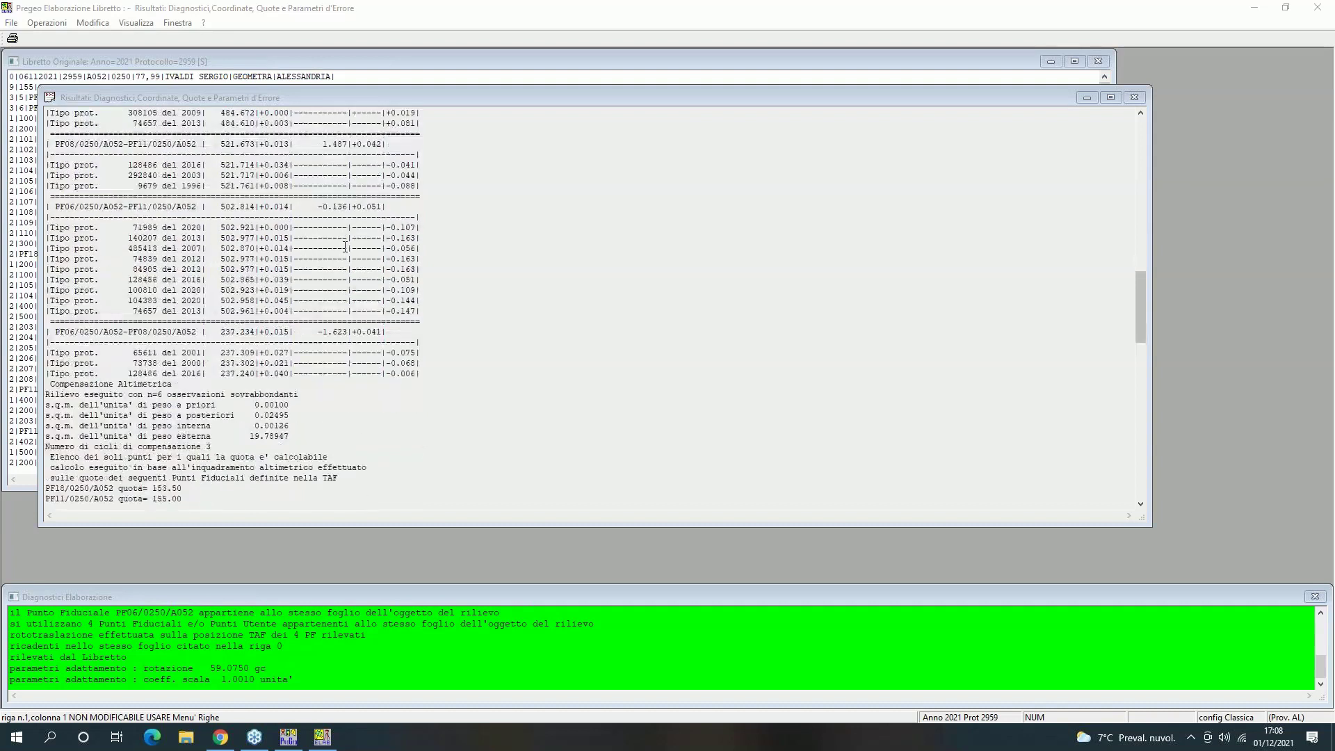
scroll(407, 252, "up", 2)
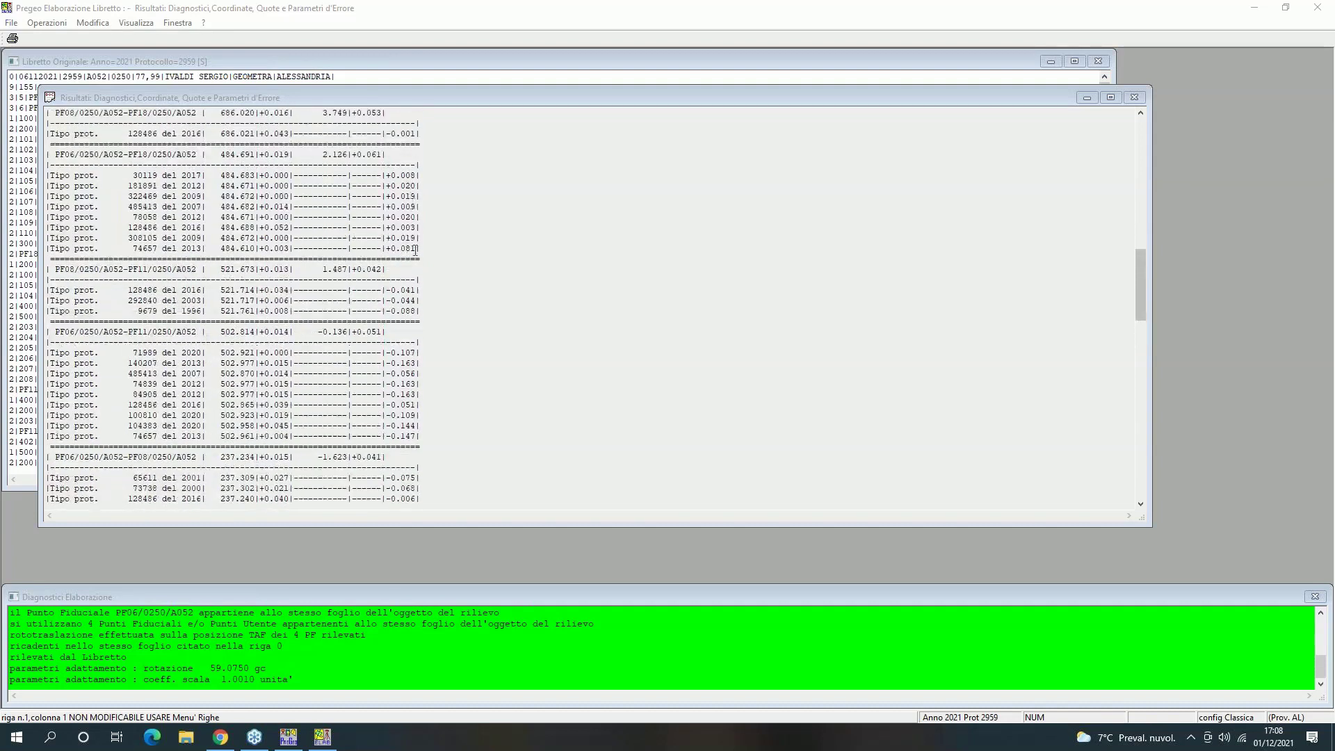
scroll(414, 449, "down", 3)
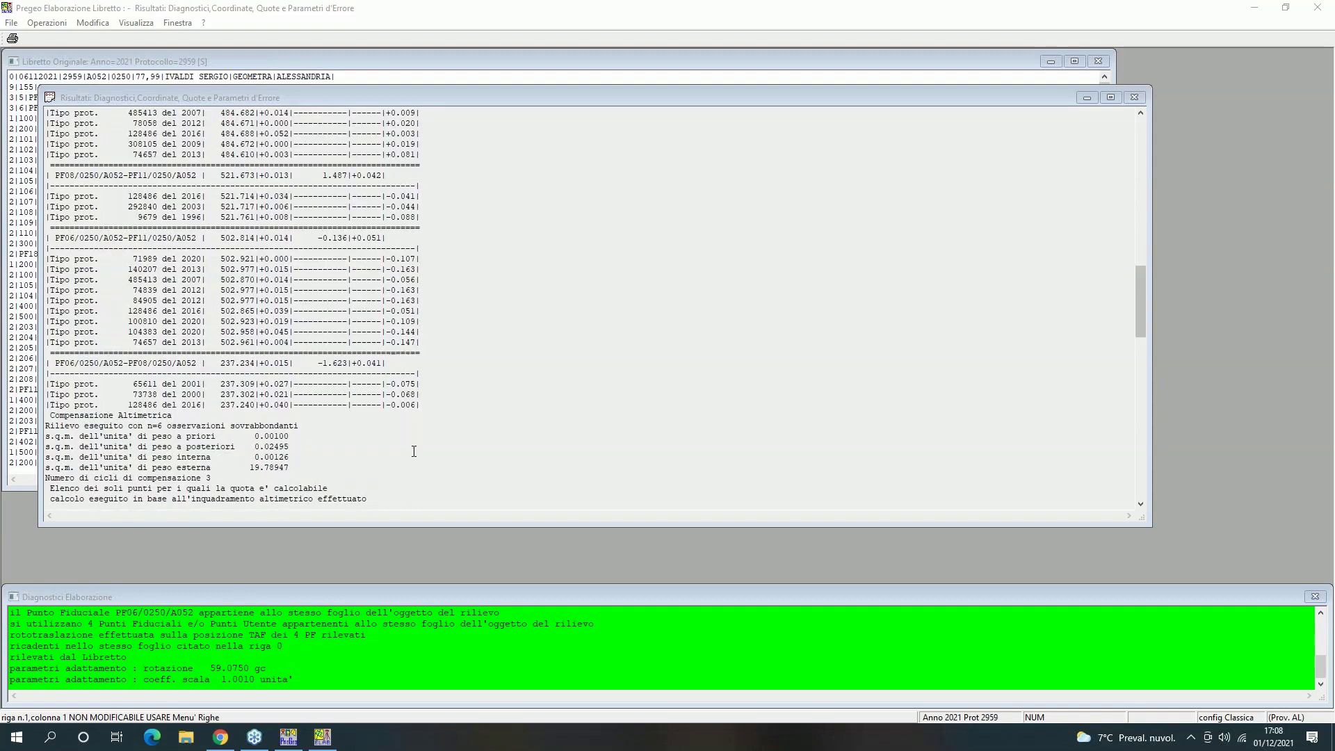
scroll(414, 452, "down", 6)
scroll(414, 451, "down", 9)
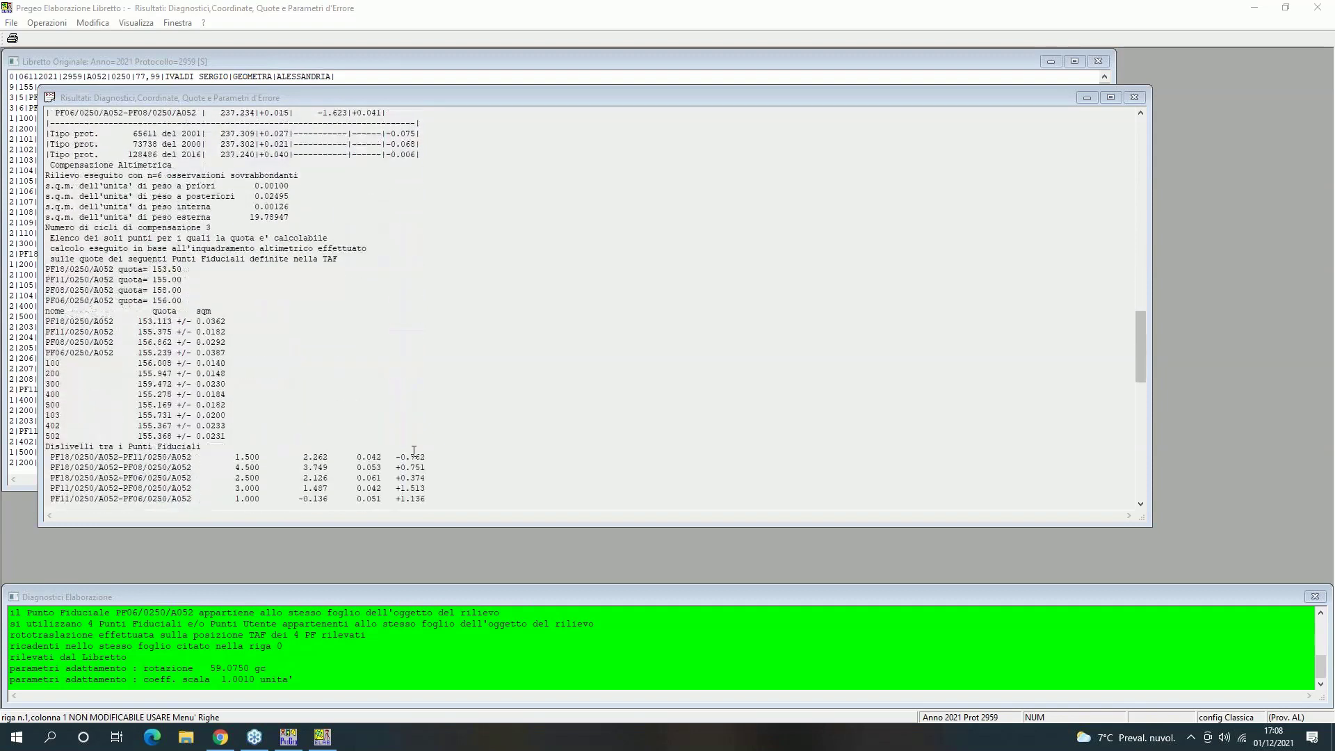
scroll(414, 451, "down", 13)
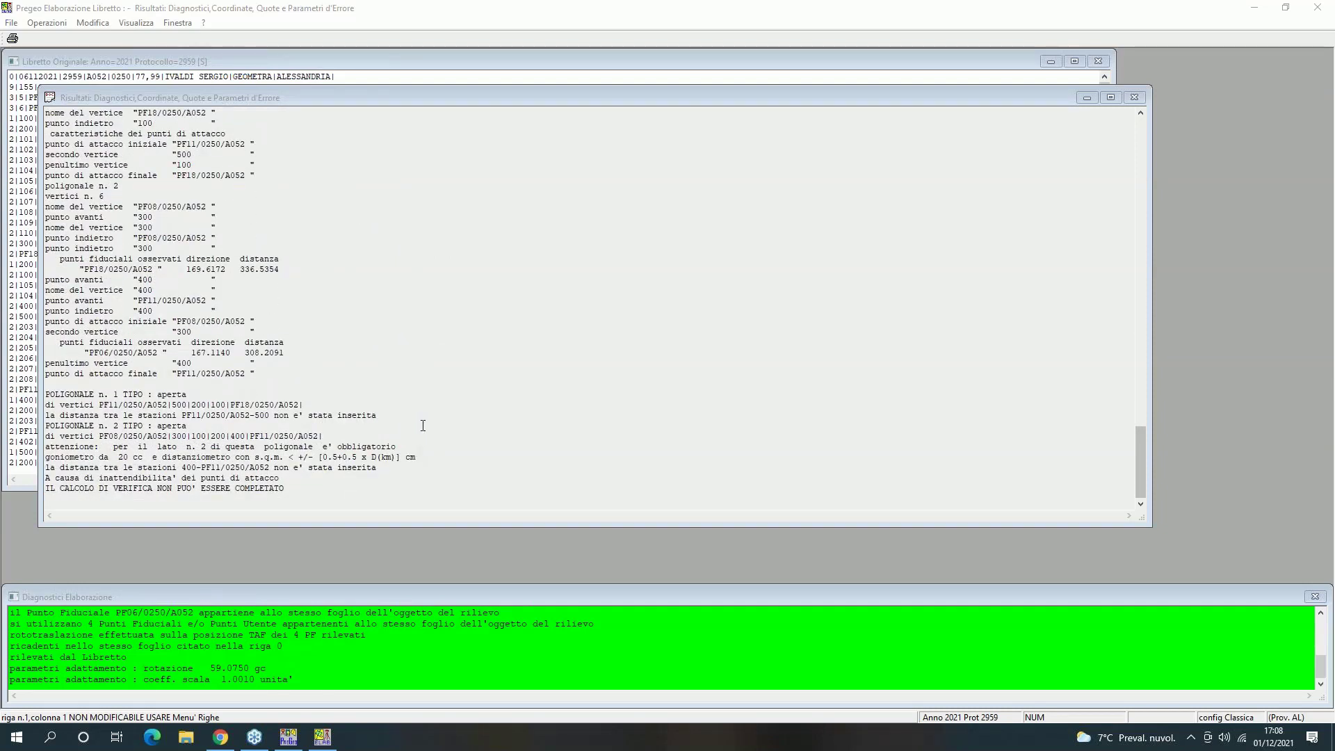
- Review the Dislivelli and two open-traverse sections, then bring the Libretto Originale window forward
scroll(423, 426, "up", 18)
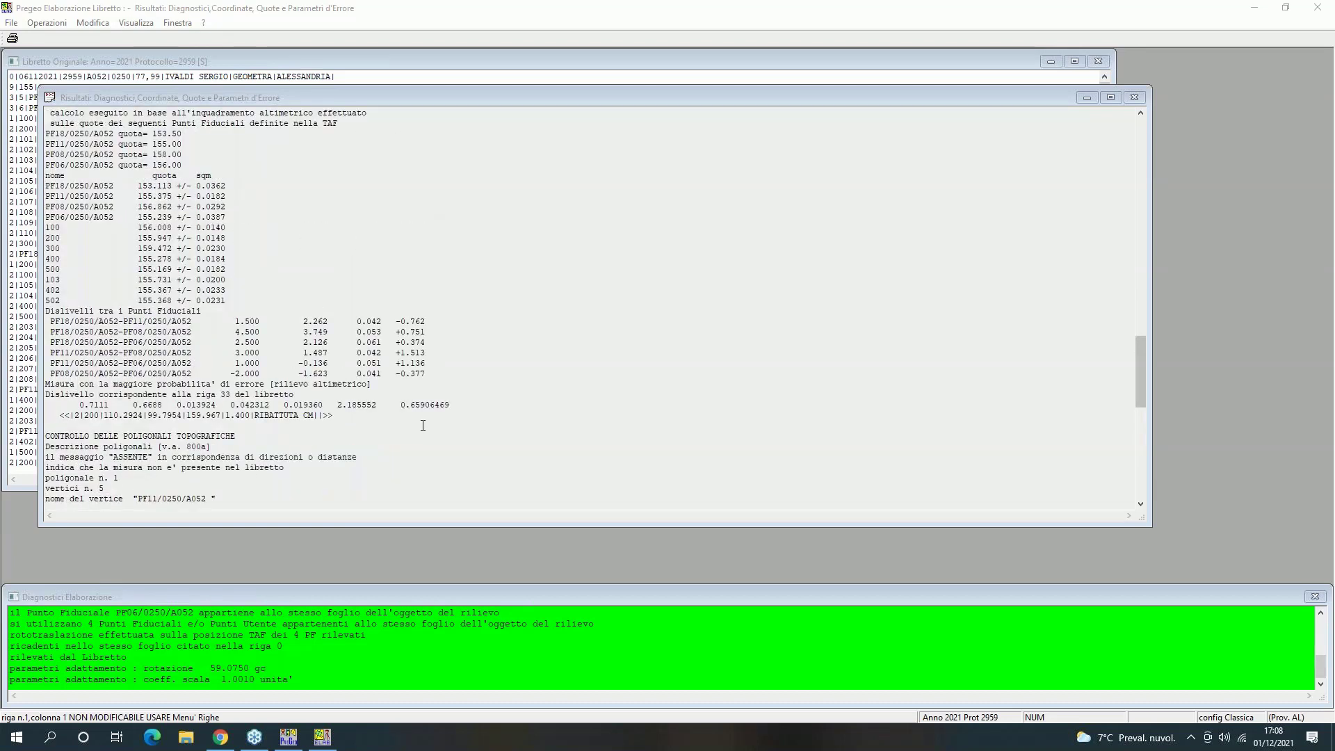
scroll(423, 426, "up", 8)
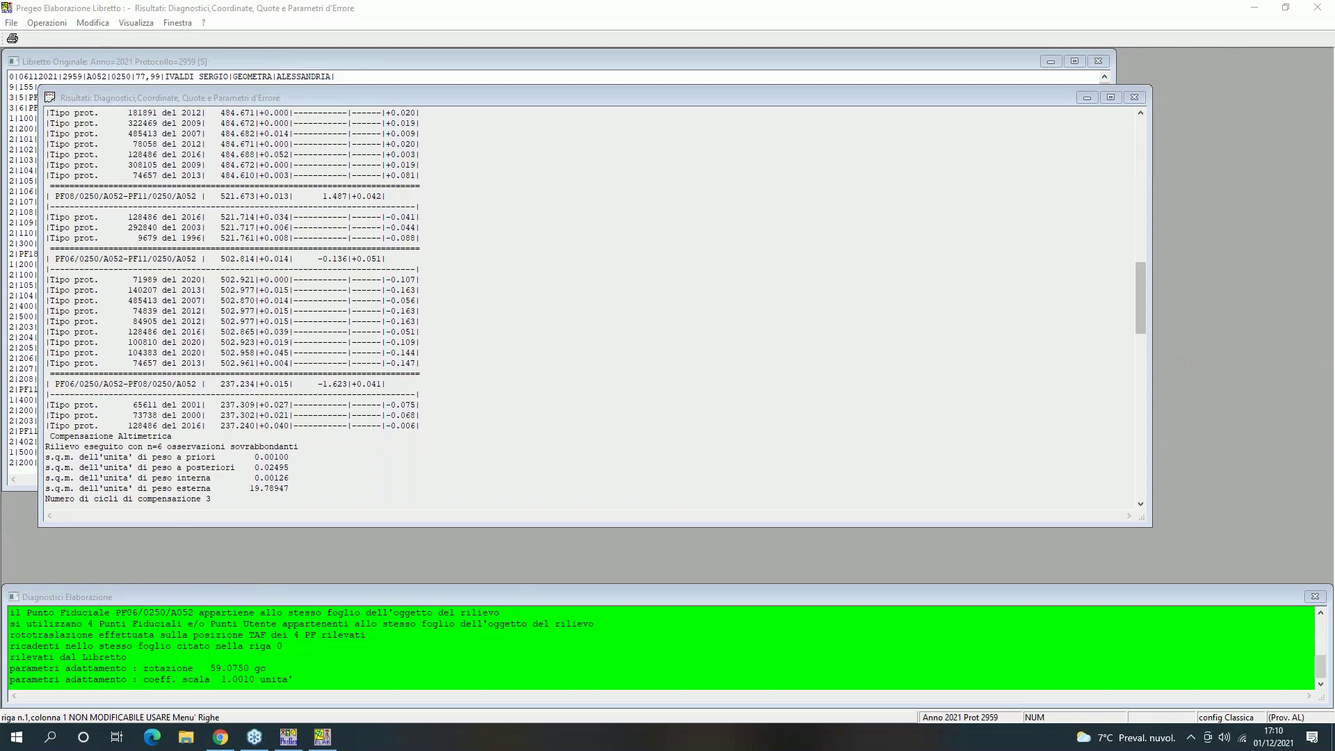
scroll(904, 386, "down", 13)
scroll(904, 386, "down", 8)
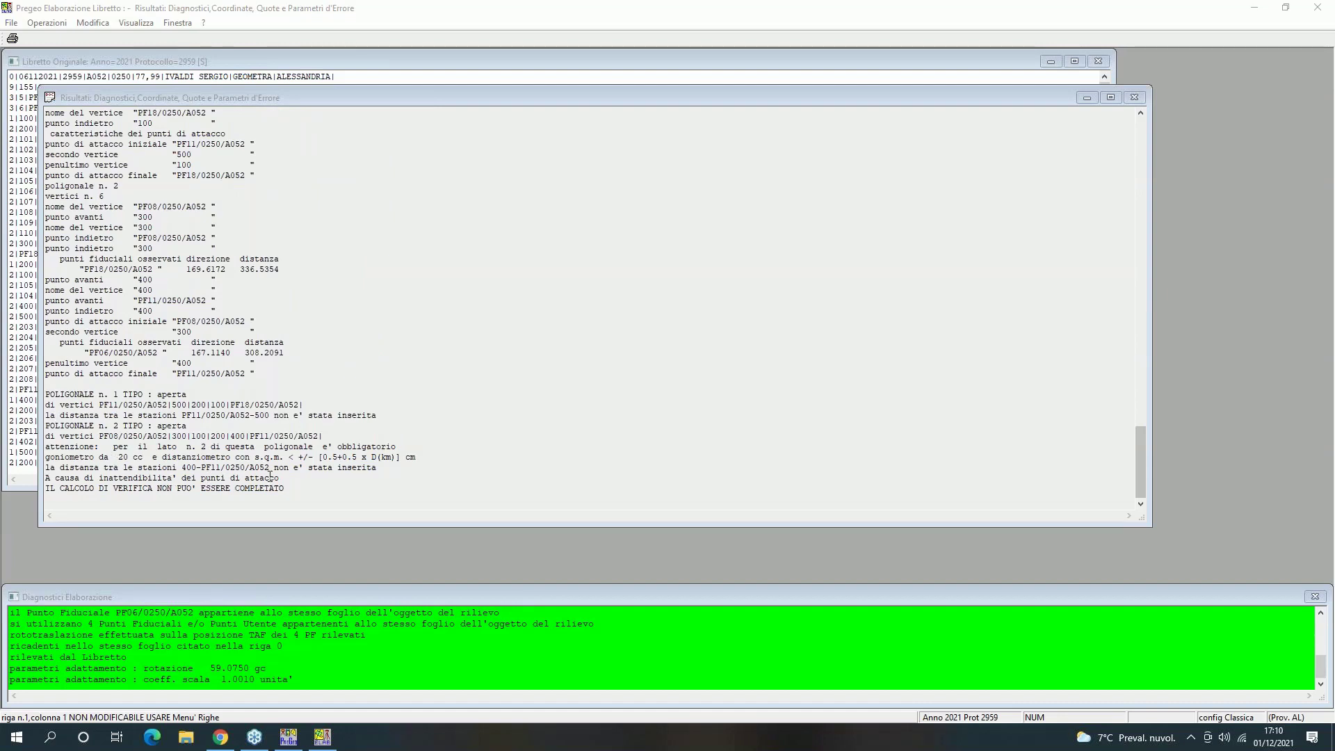
scroll(271, 477, "up", 10)
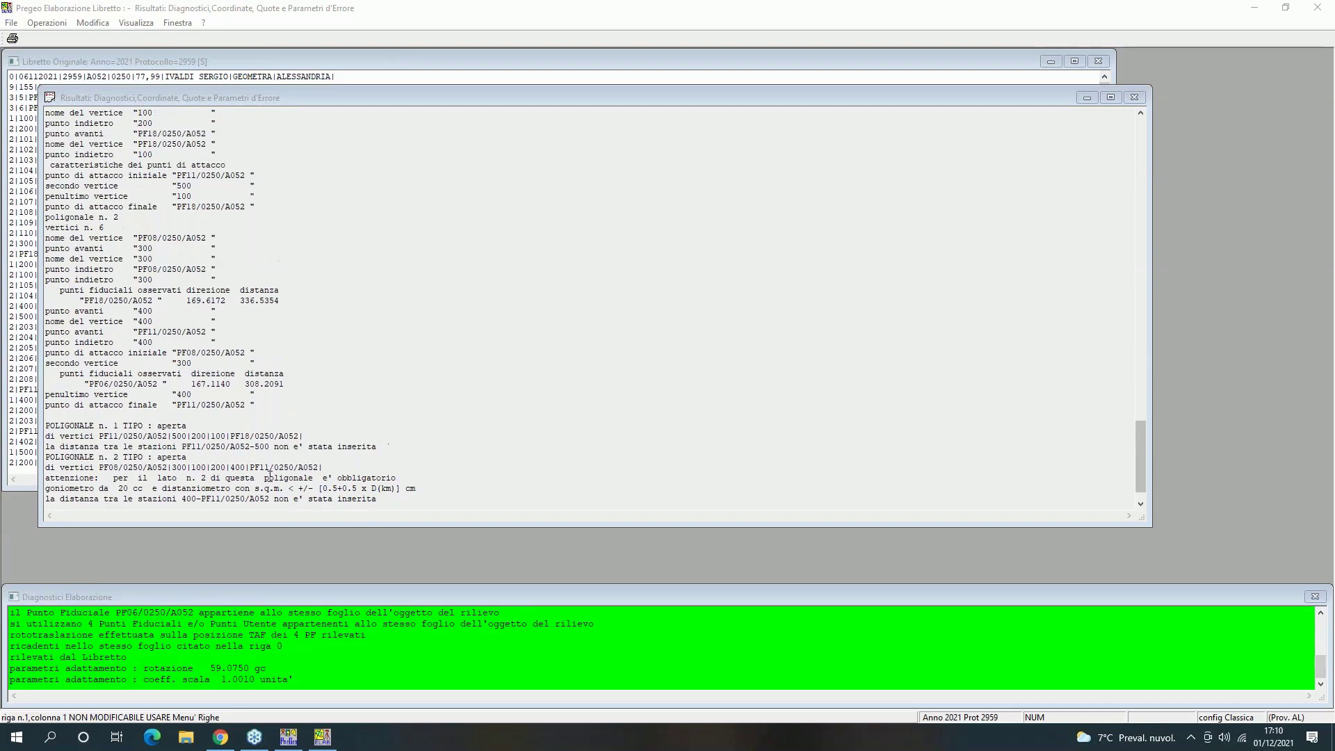
scroll(1043, 236, "up", 3)
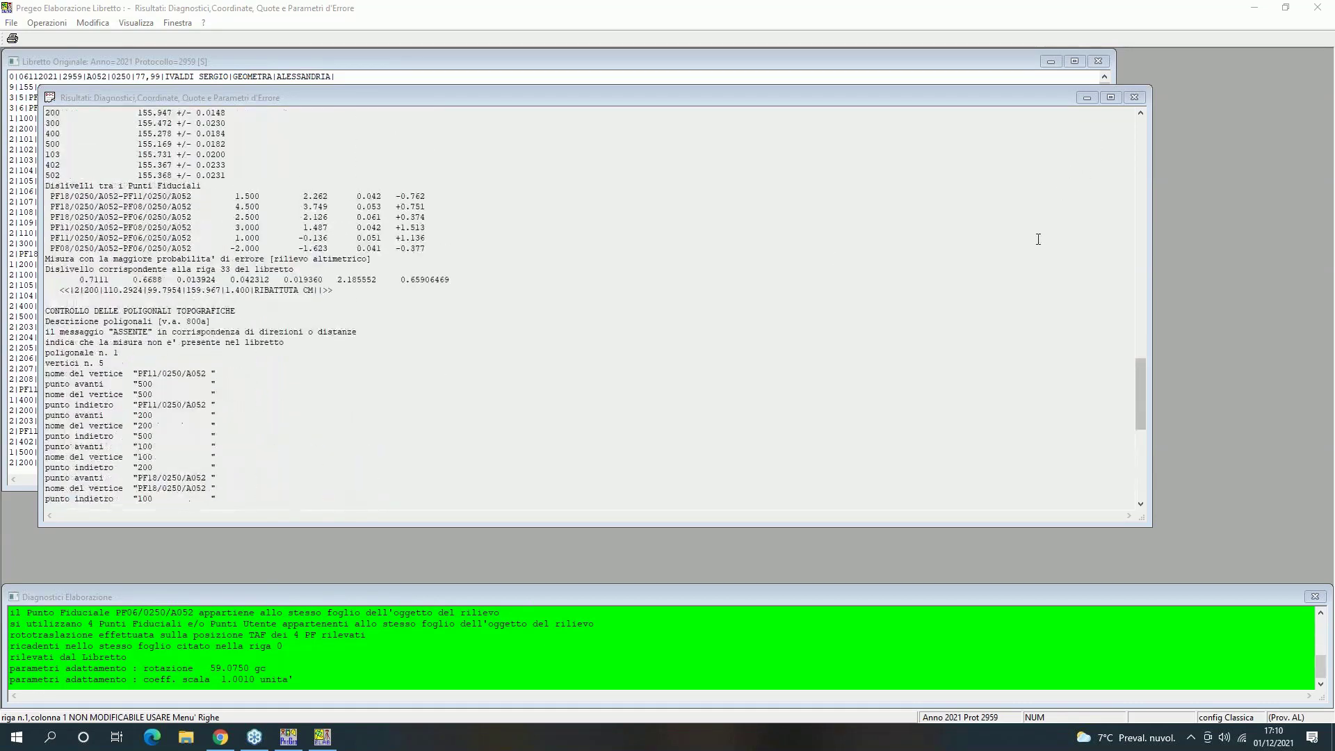
left_click(525, 78)
- Open Allineamenti to plot the surveyed points with fiducials PF06, PF08, PF11, PF18, zooming the plot
left_click(160, 39)
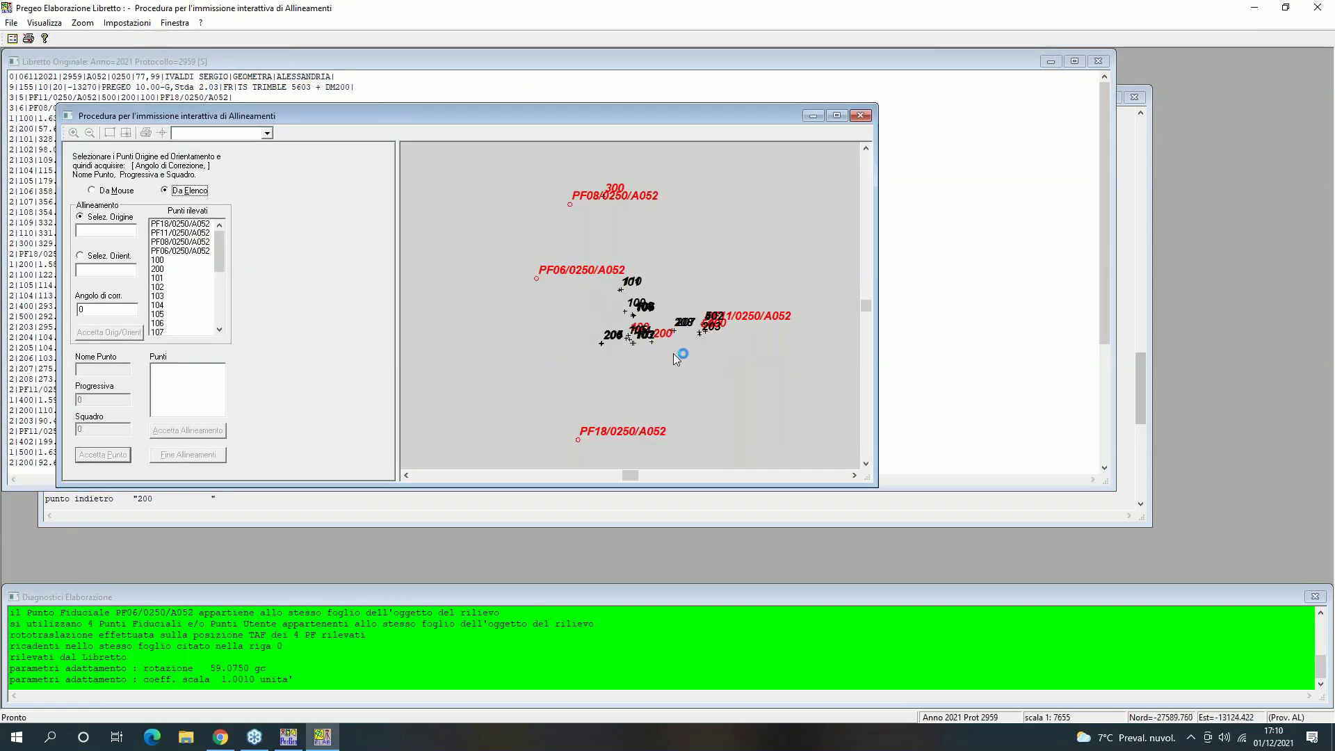
scroll(673, 353, "up", 3)
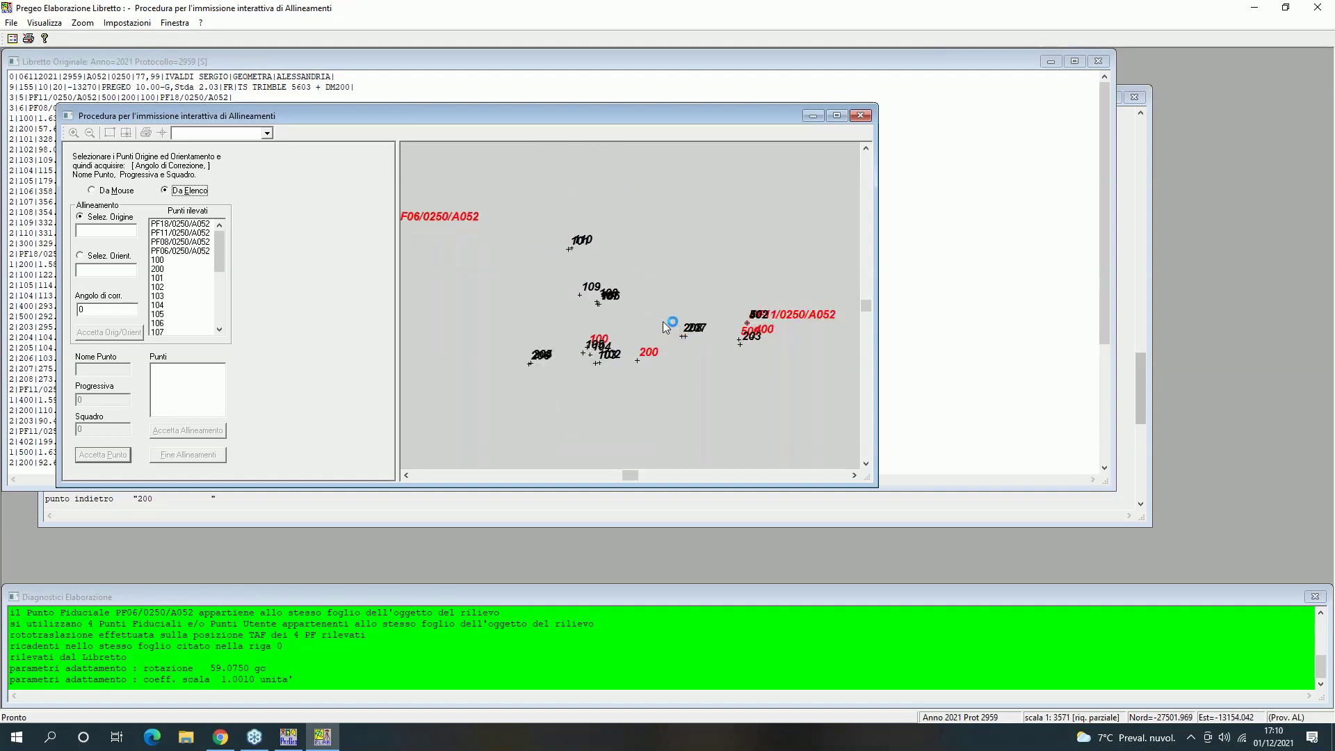
scroll(666, 327, "down", 2)
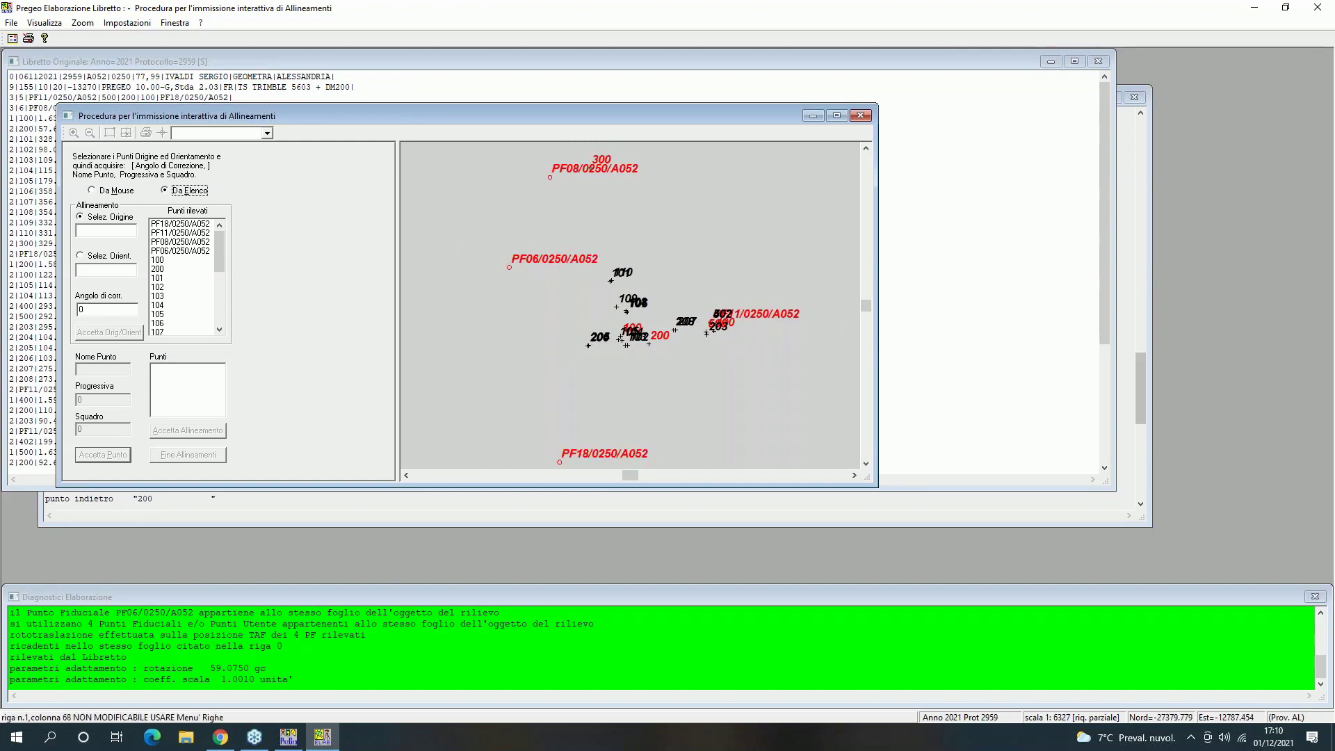
left_click(1147, 360)
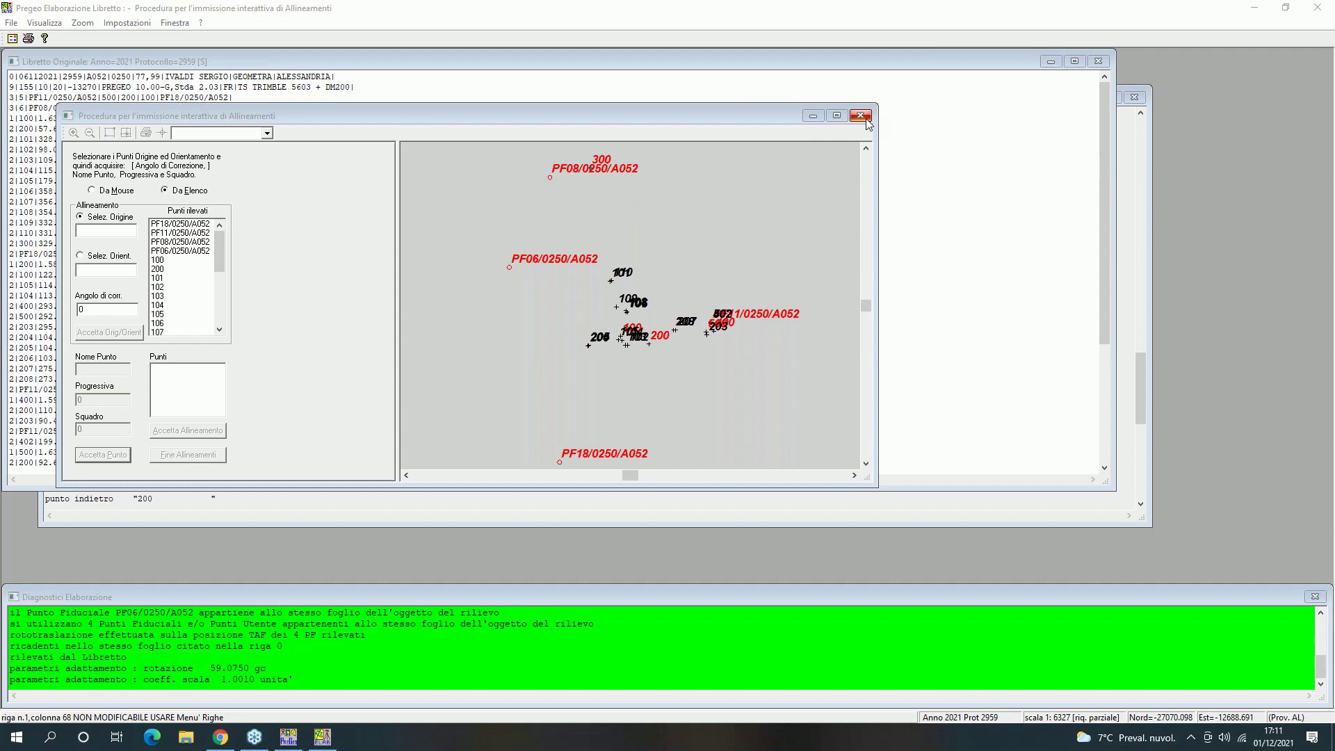
- Close the Allineamenti, Libretto Originale and Elaborazione Libretto windows, then reprocess booklet 2021/2959 with ELAB
left_click(866, 119)
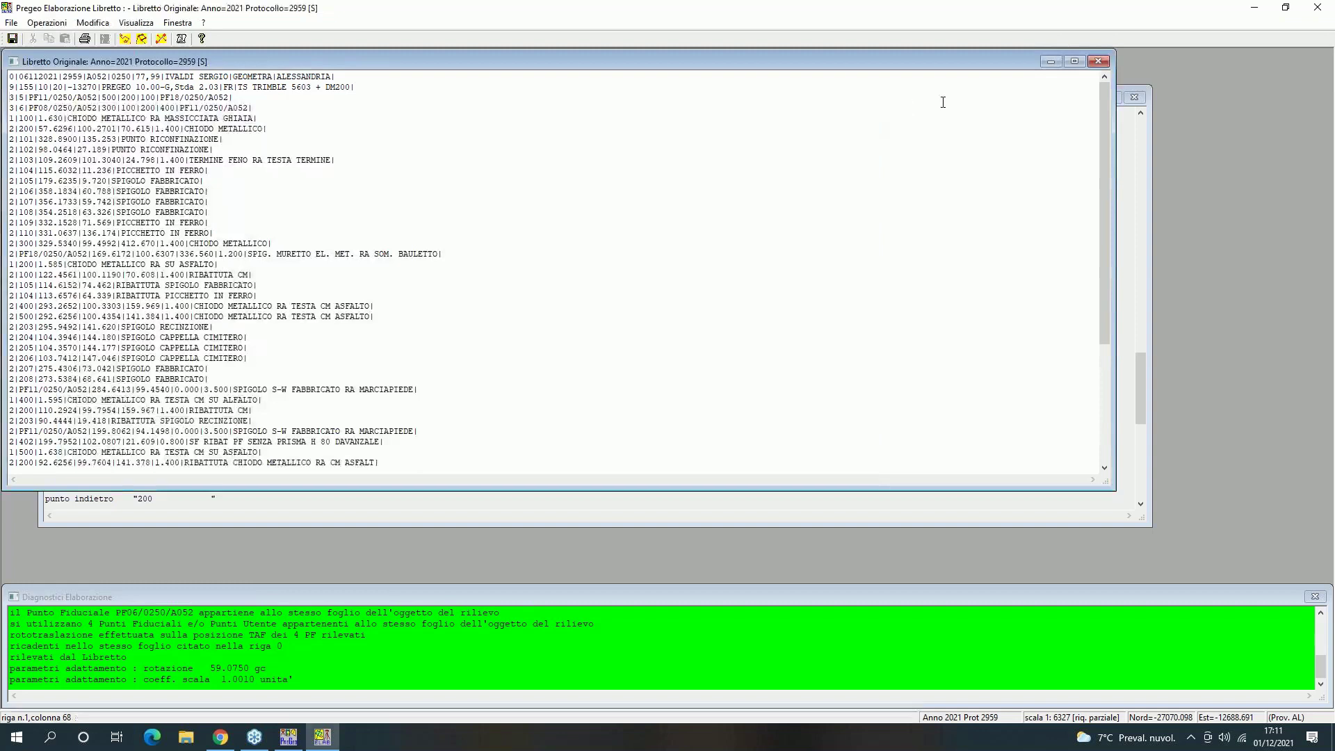
left_click(1096, 64)
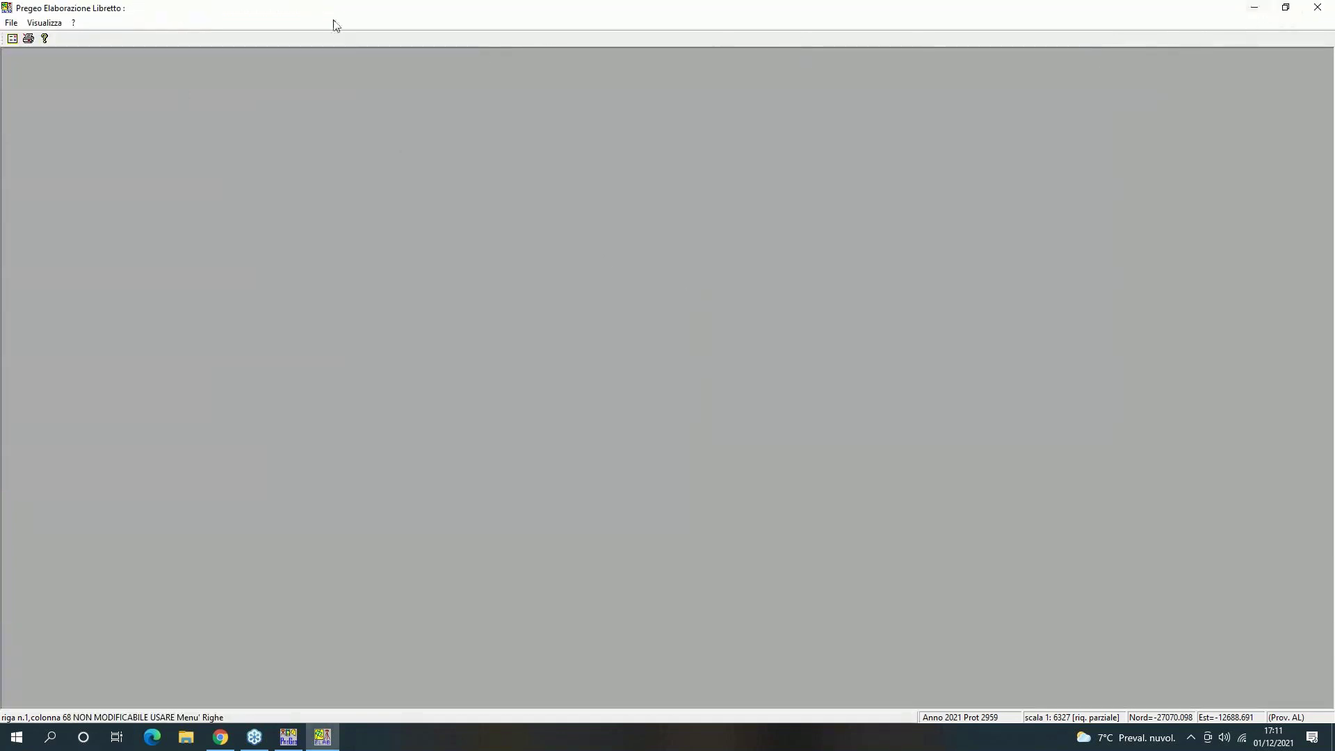
left_click(1319, 14)
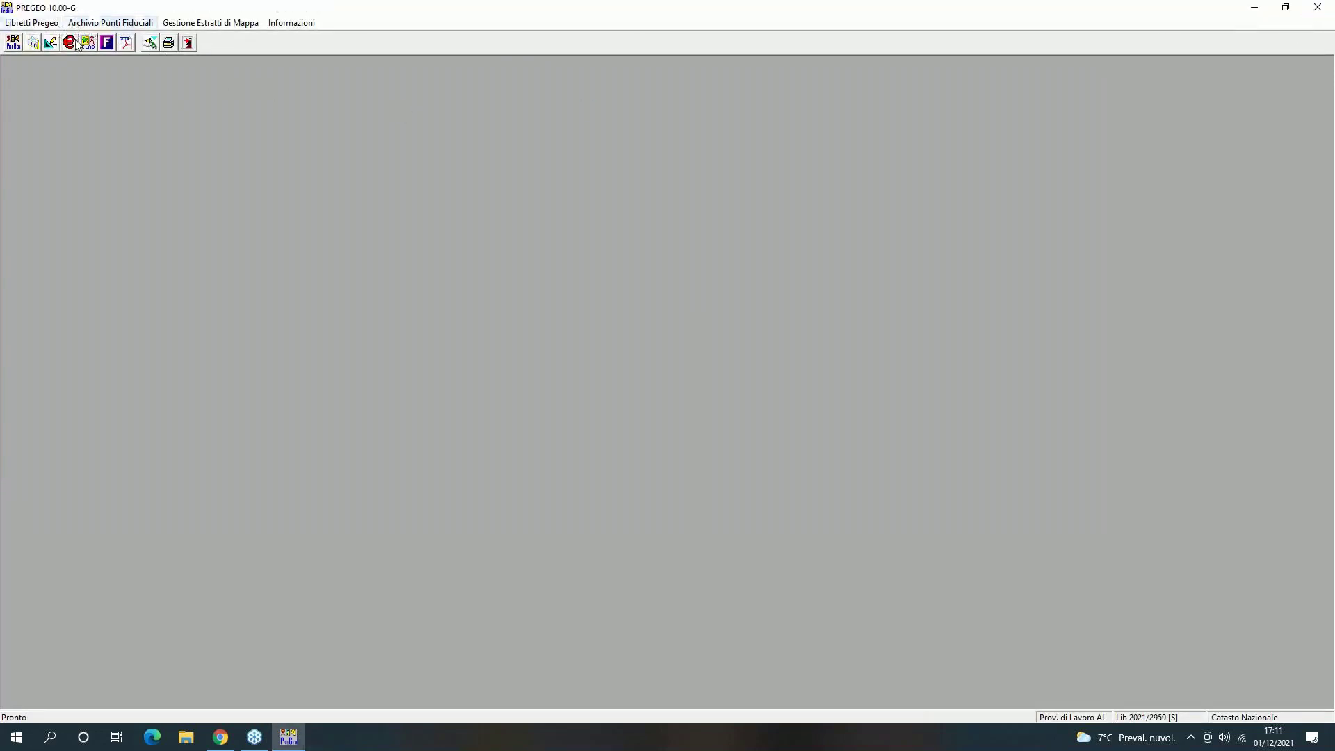
left_click(87, 43)
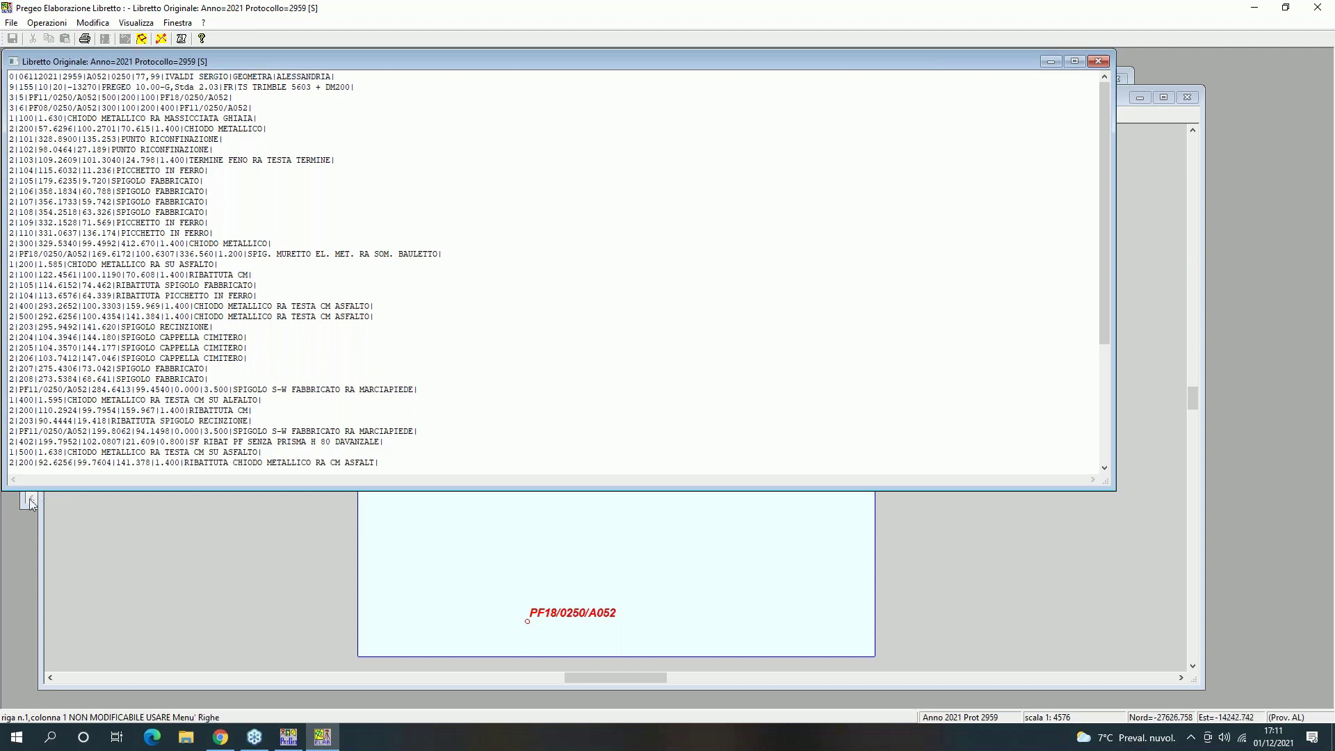
- Review the polygon checks in the Risultati window, then bring up Pregeo_rischi_sui_risultati.pdf in PDF Architect
scroll(453, 389, "down", 20)
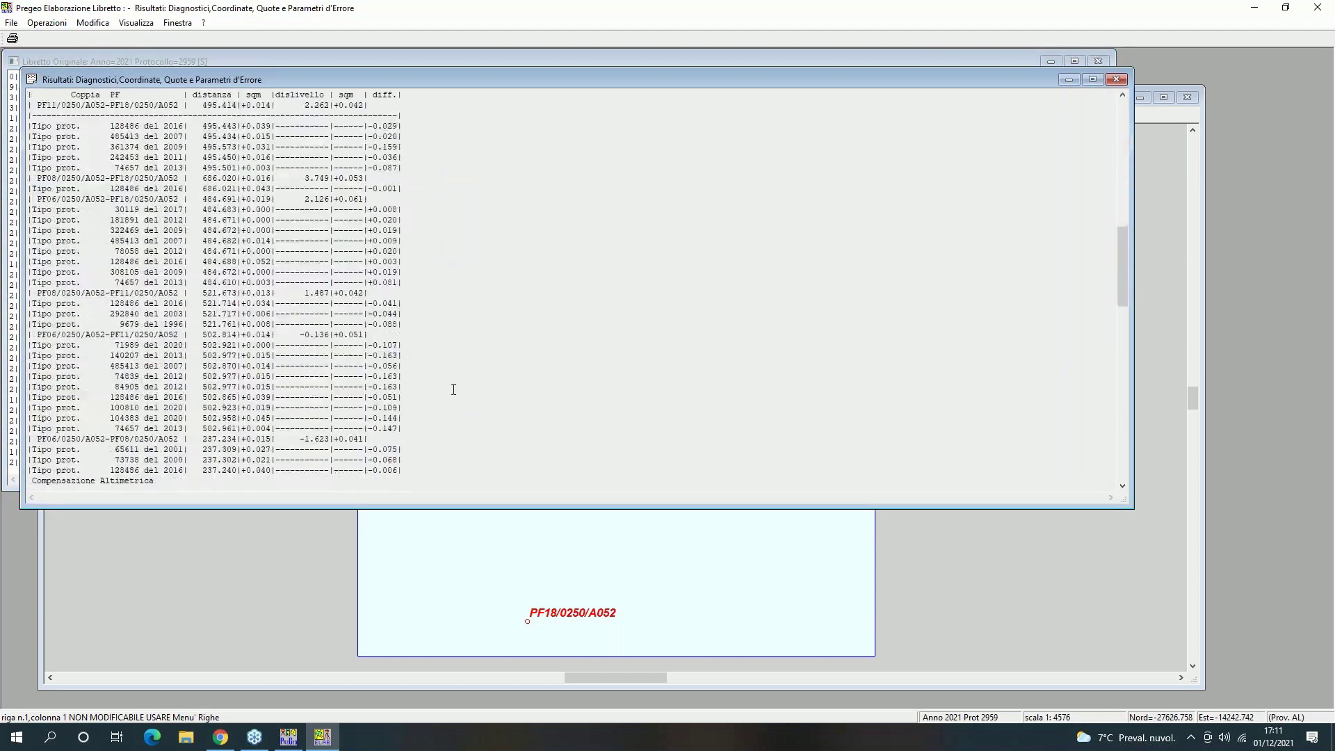
scroll(454, 389, "down", 7)
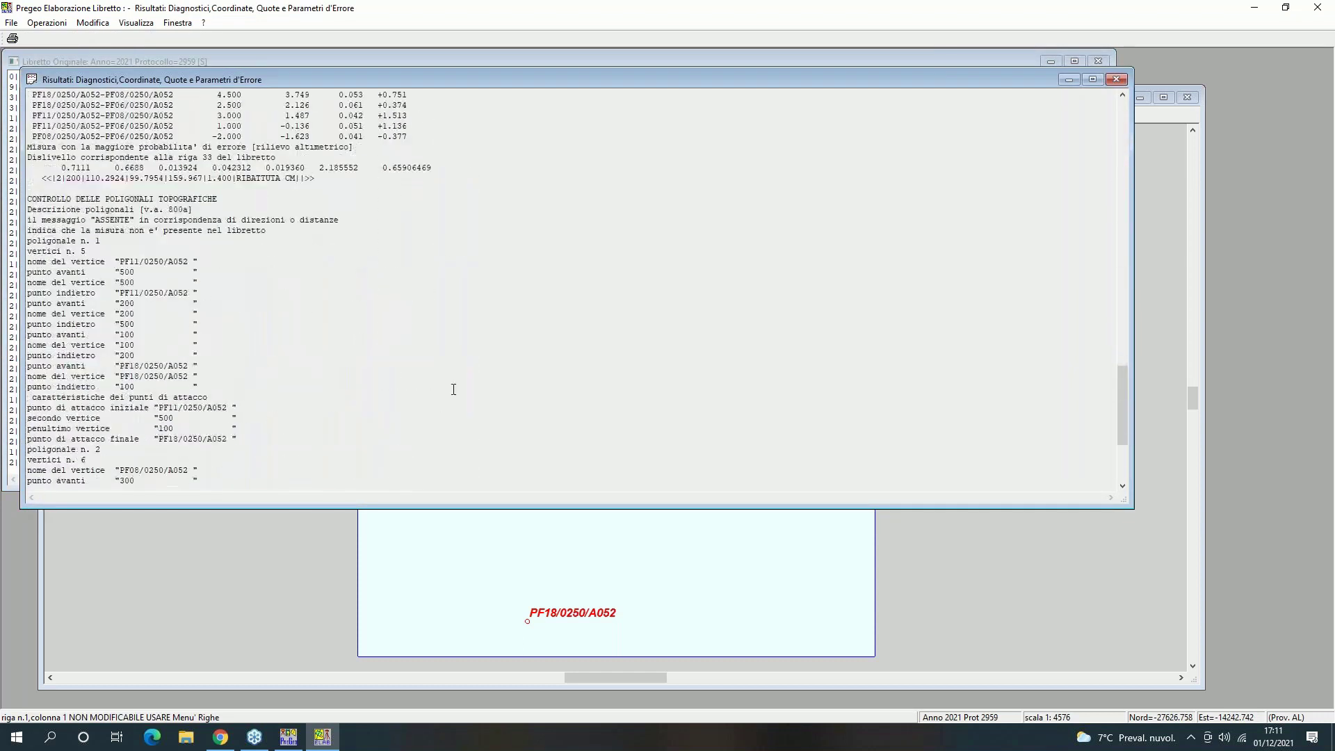
scroll(454, 390, "down", 5)
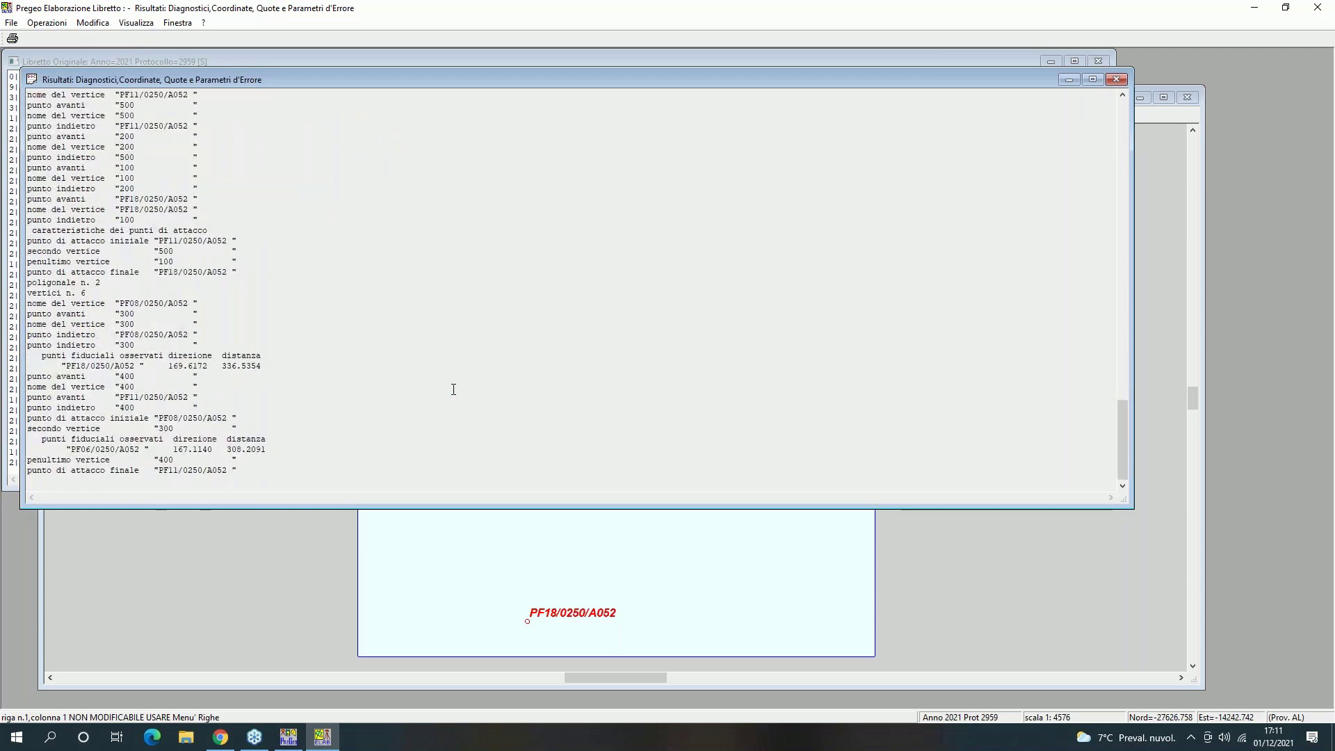
scroll(454, 390, "up", 1)
scroll(453, 390, "up", 4)
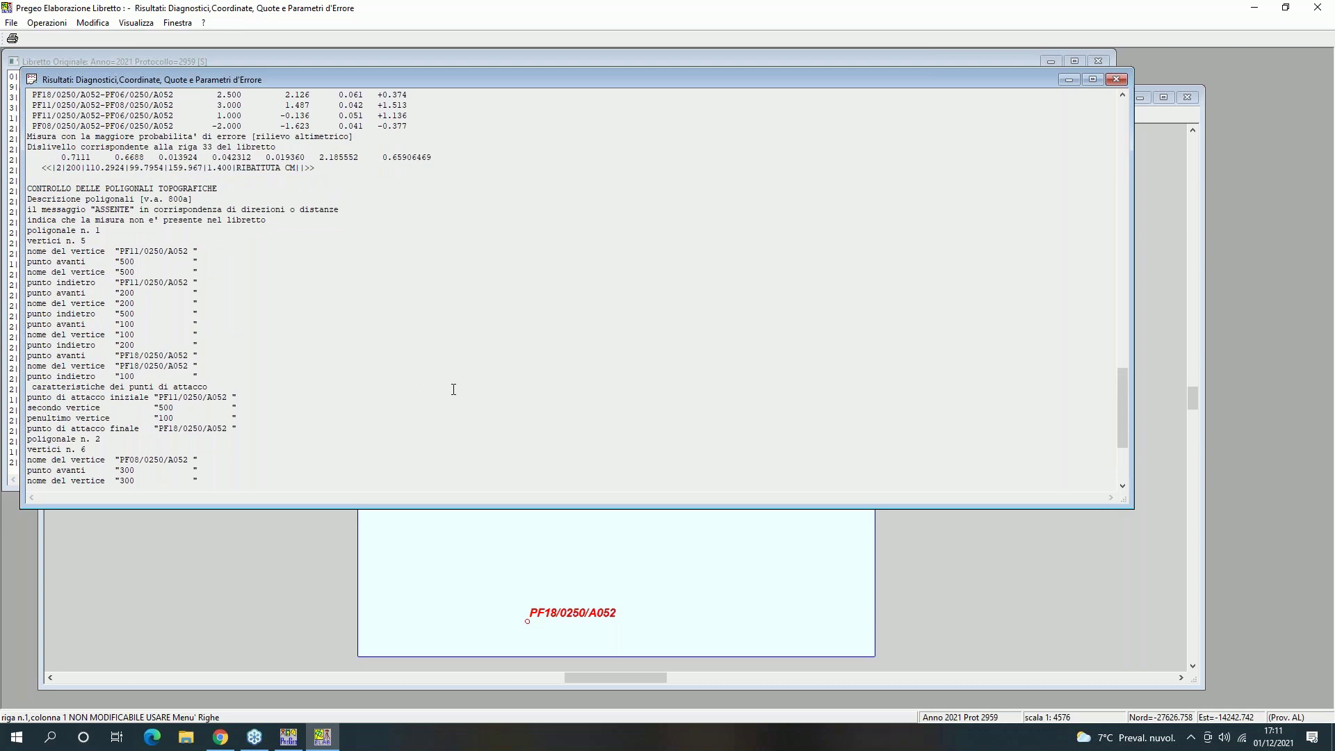
scroll(454, 390, "up", 2)
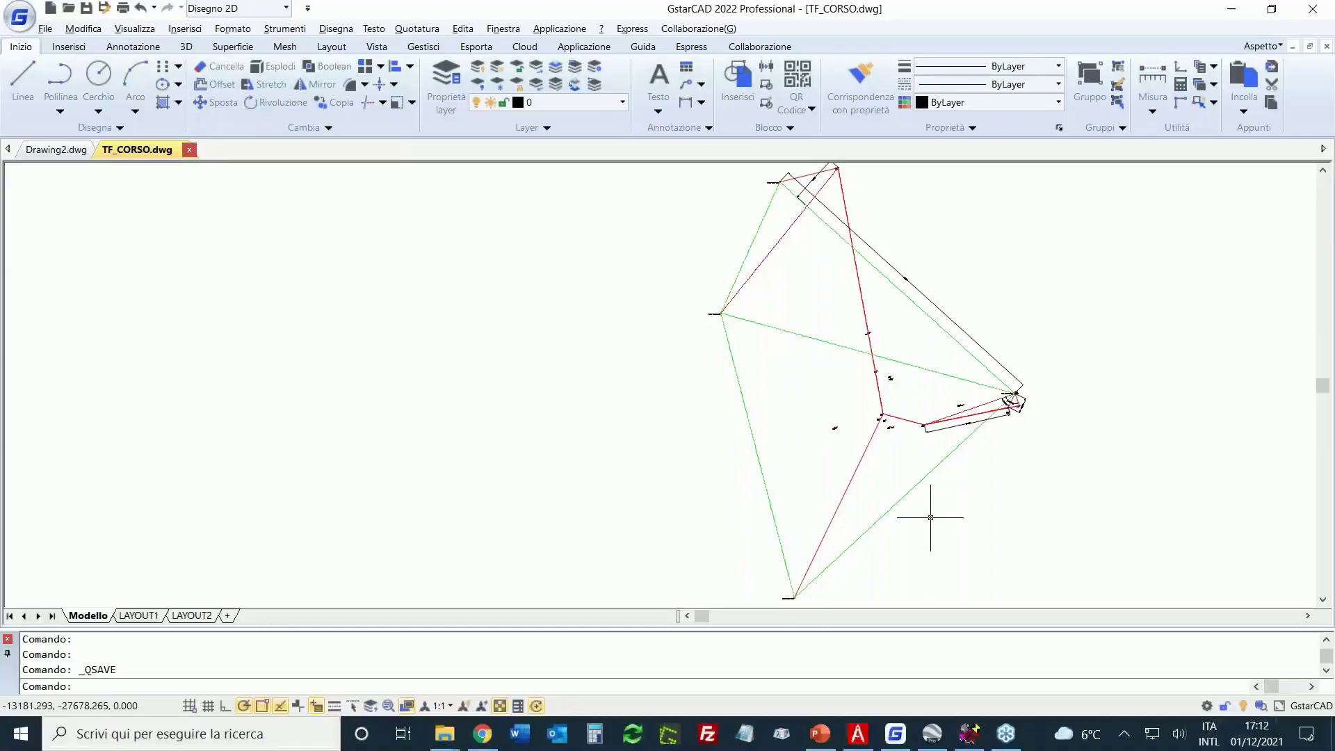
left_click(860, 735)
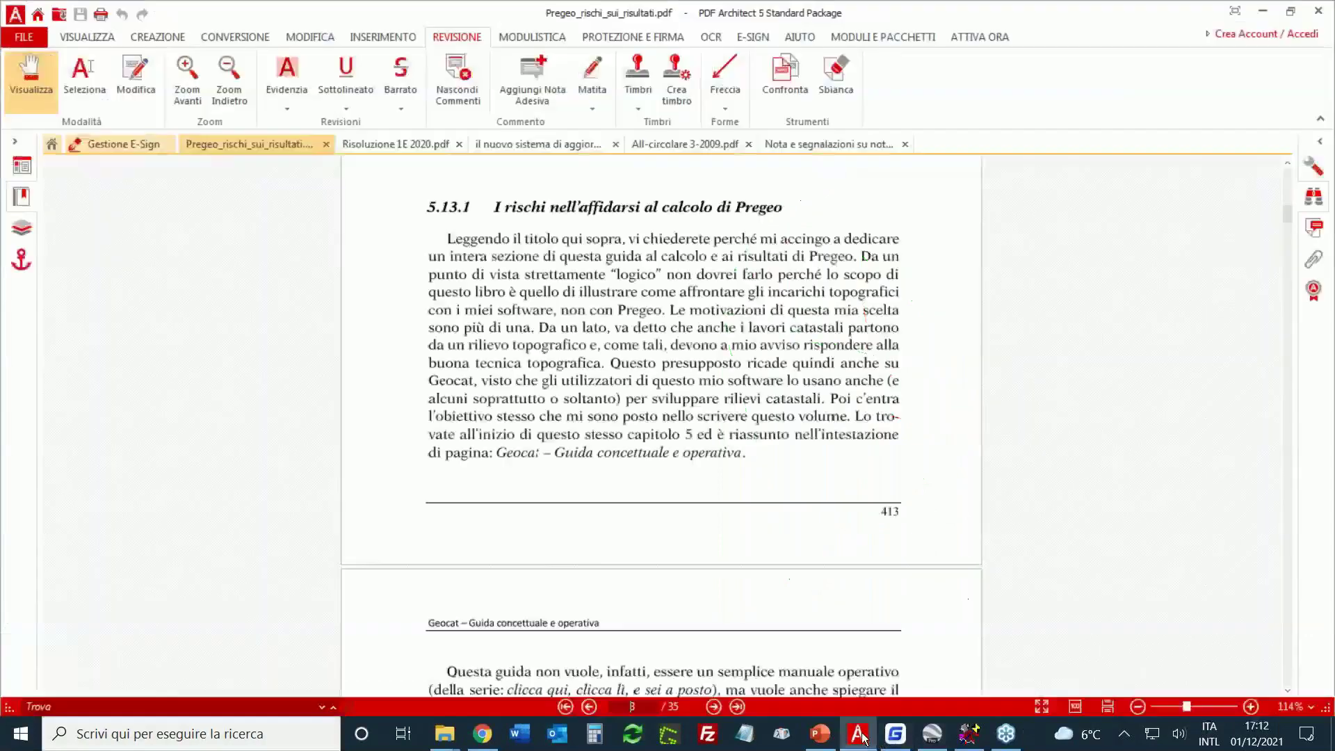
scroll(903, 449, "down", 1)
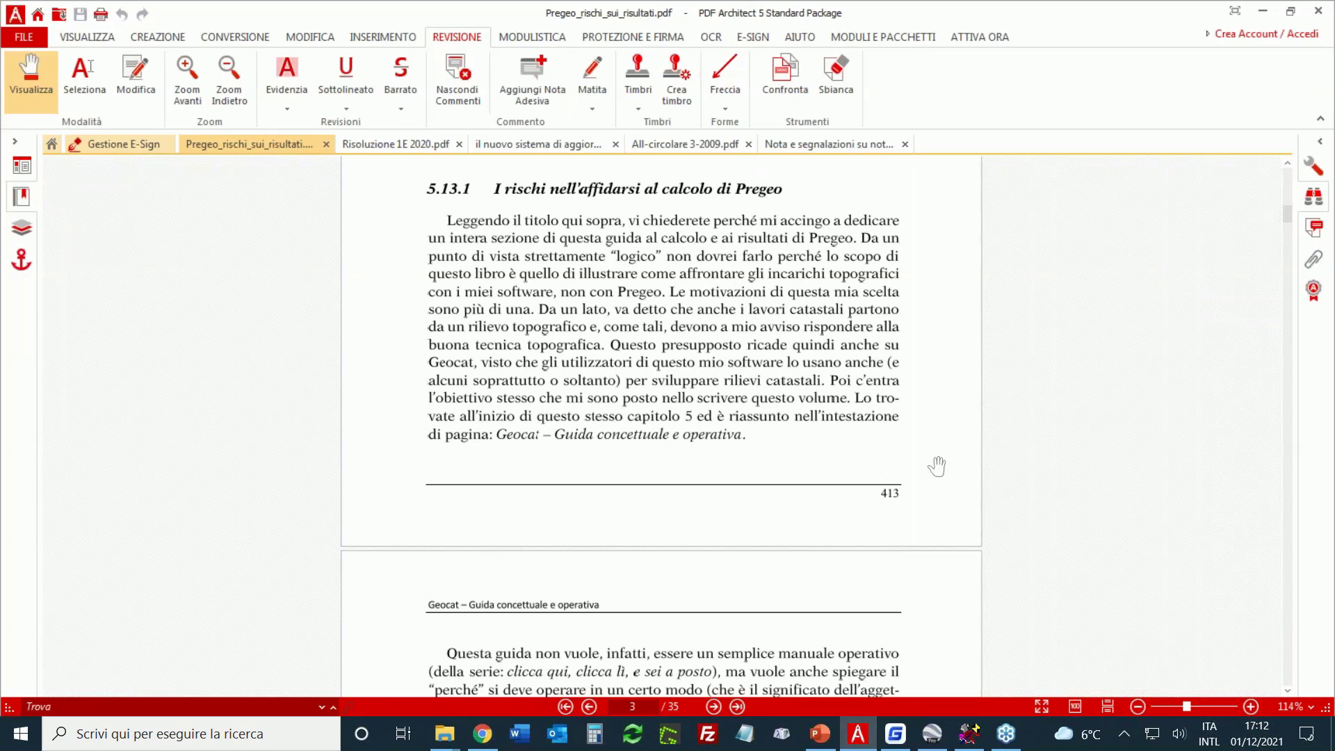
scroll(935, 466, "up", 5)
scroll(931, 462, "down", 5)
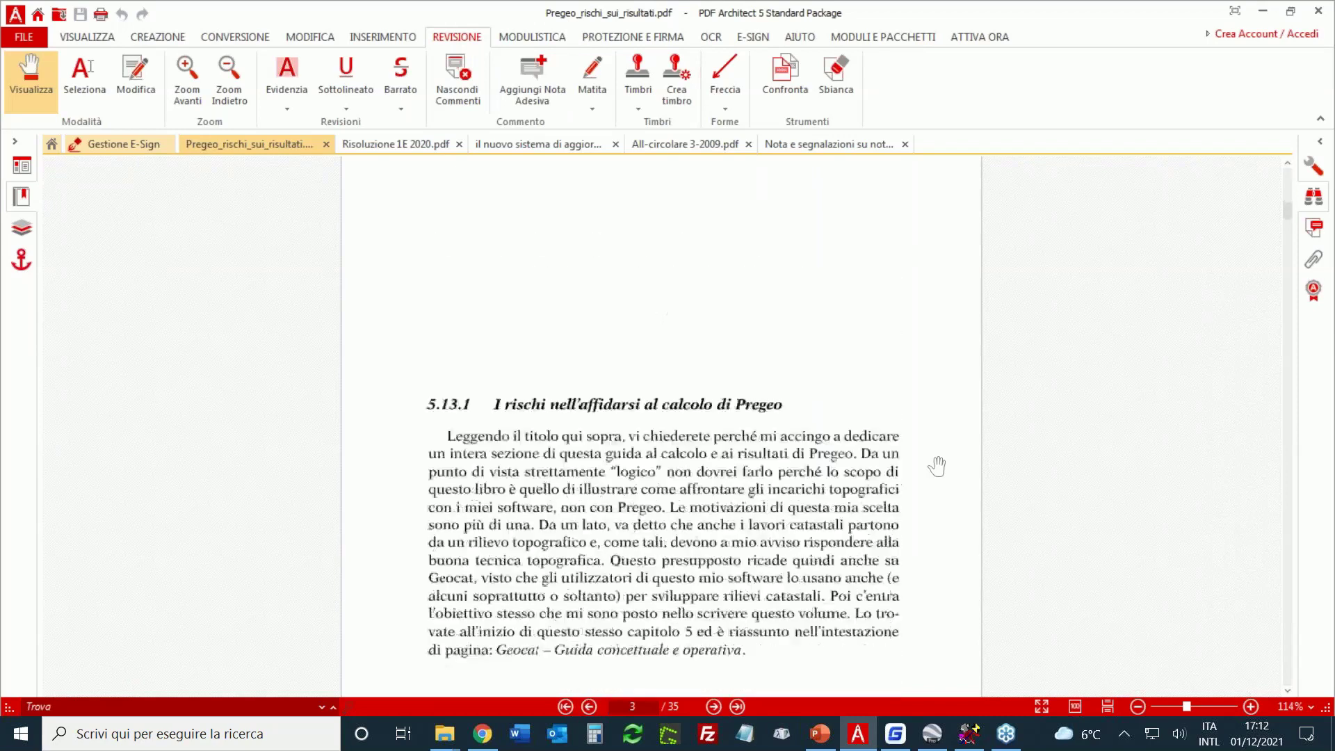
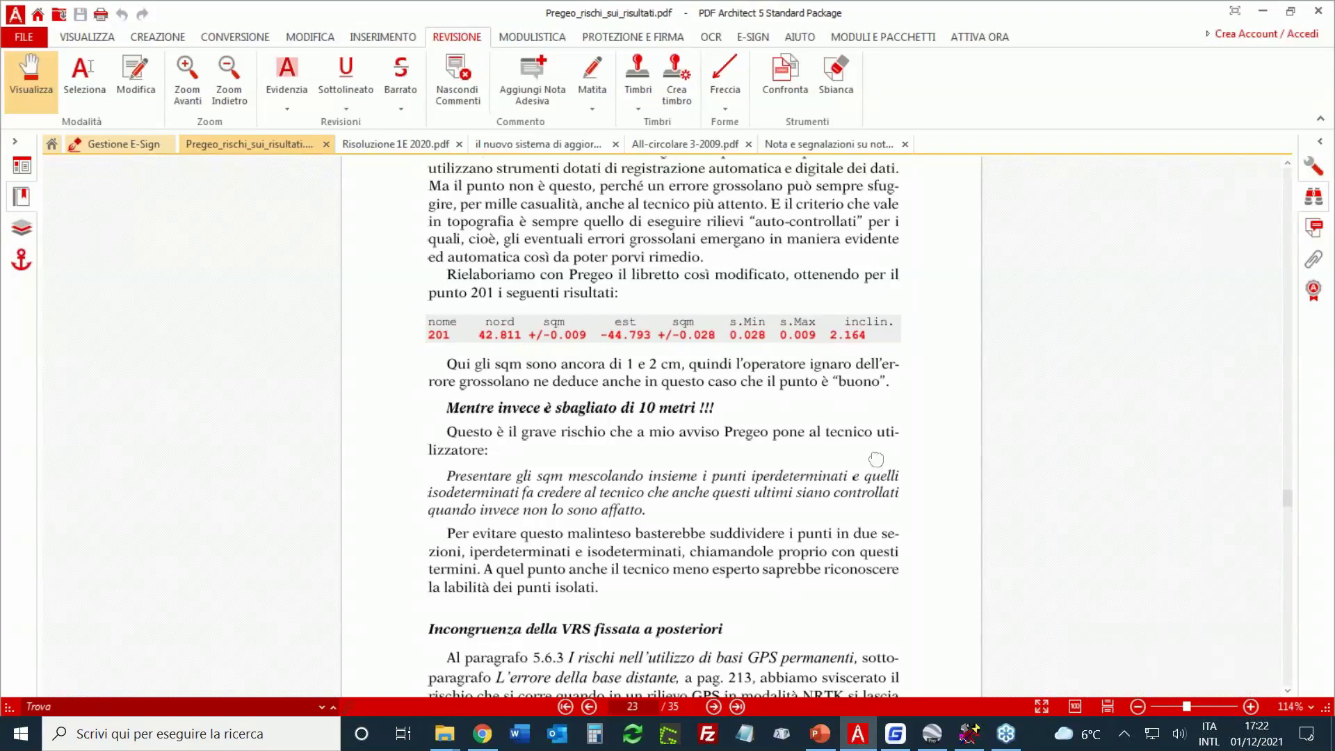
- Scroll the PDF page down to read the lines below the point 201 results
left_click_drag(876, 463, 876, 459)
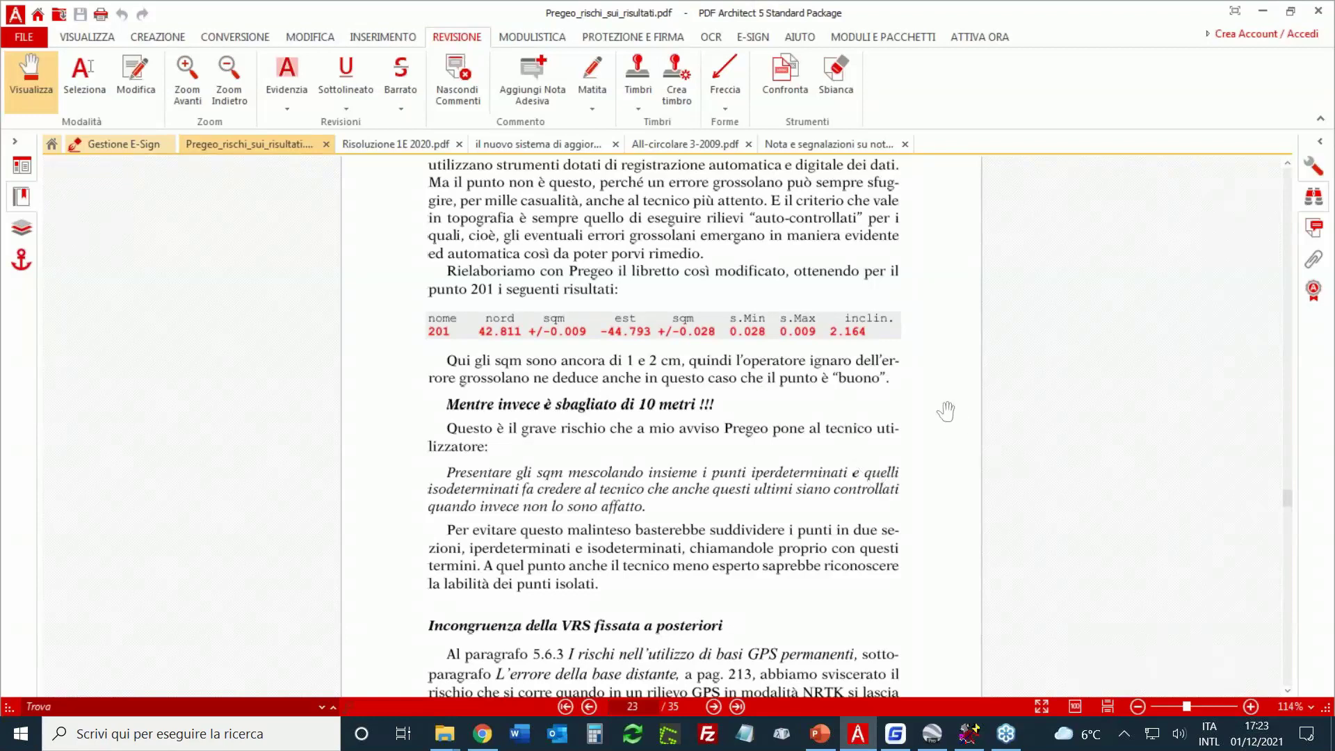
scroll(935, 428, "down", 1)
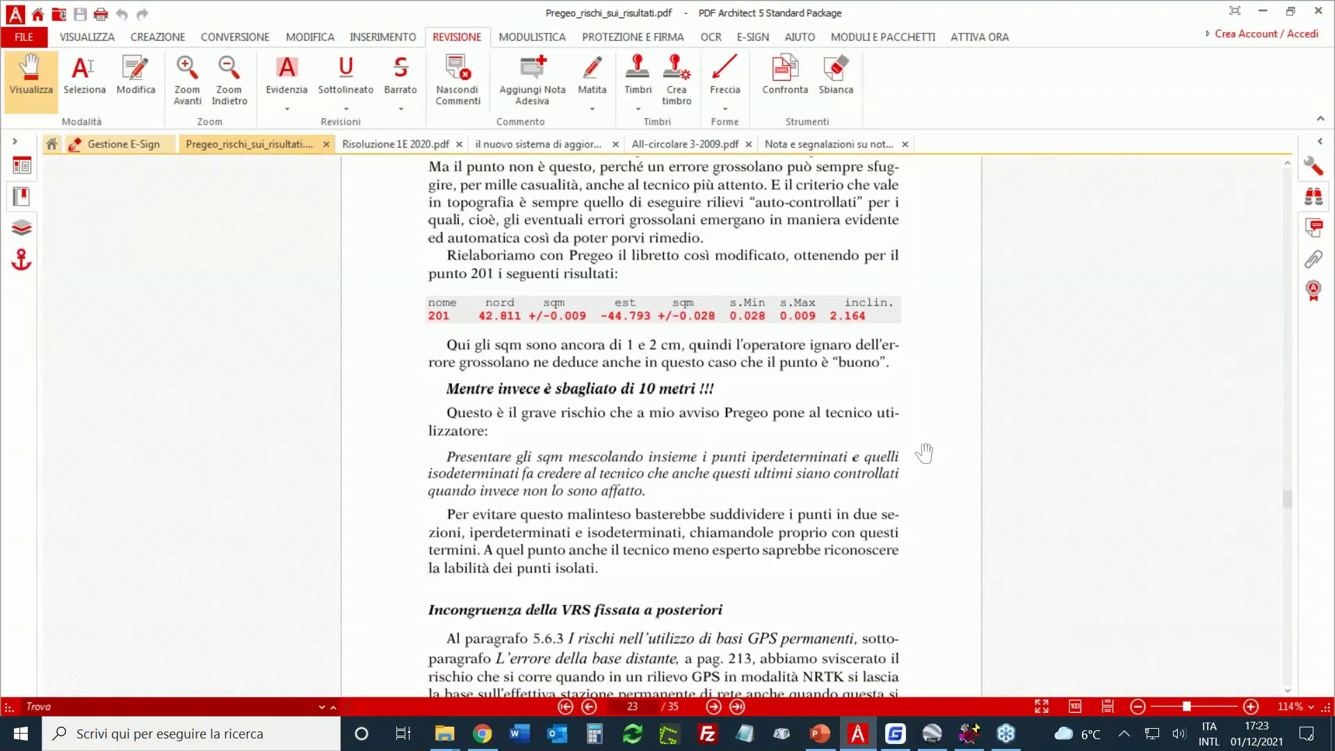
scroll(925, 457, "down", 1)
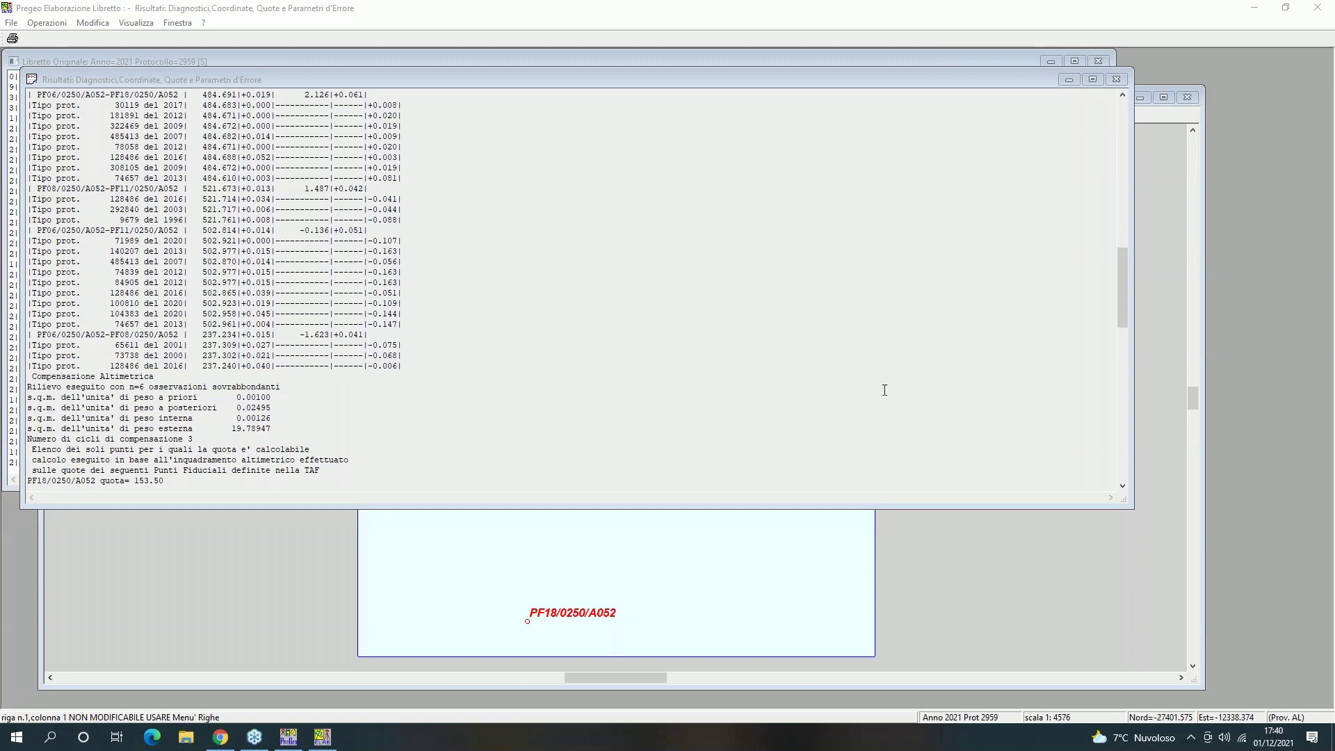
- Start a new Libero Mail message to the suggested contact with subject 'video'
left_click(212, 738)
left_click(83, 20)
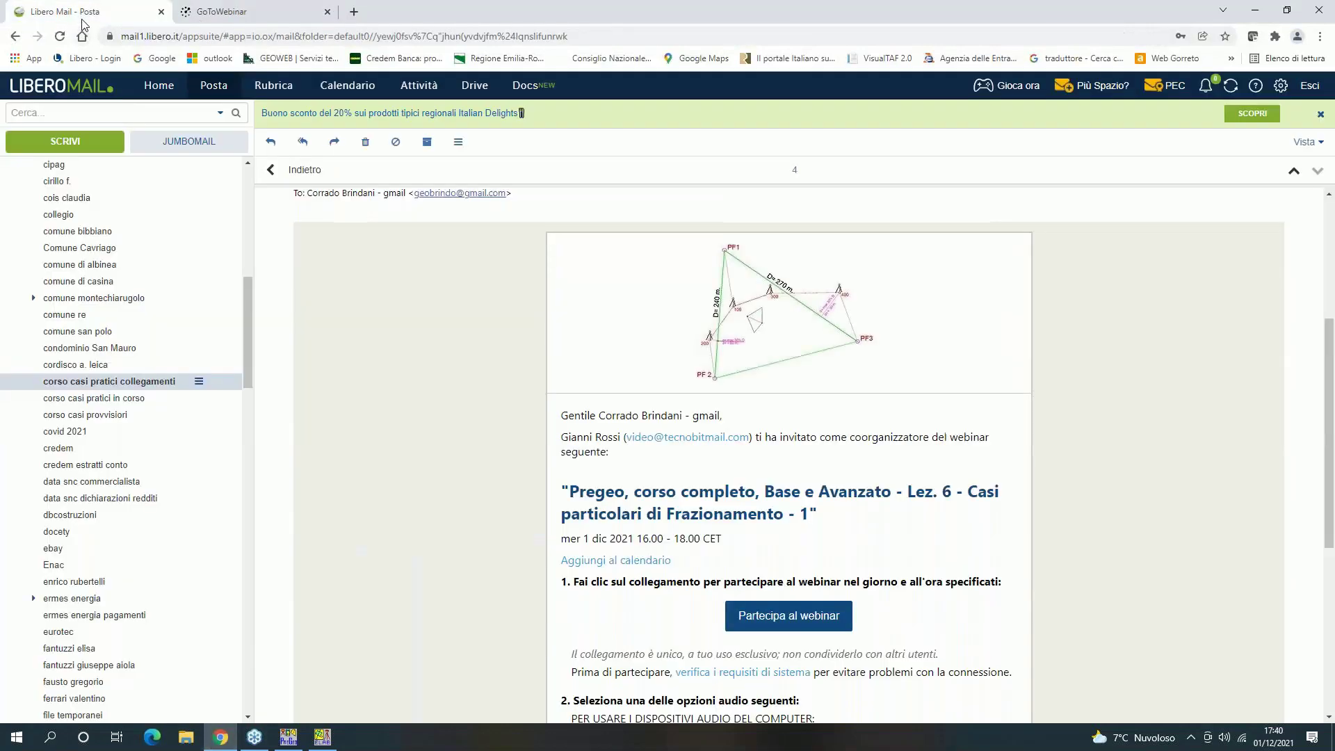
left_click(90, 143)
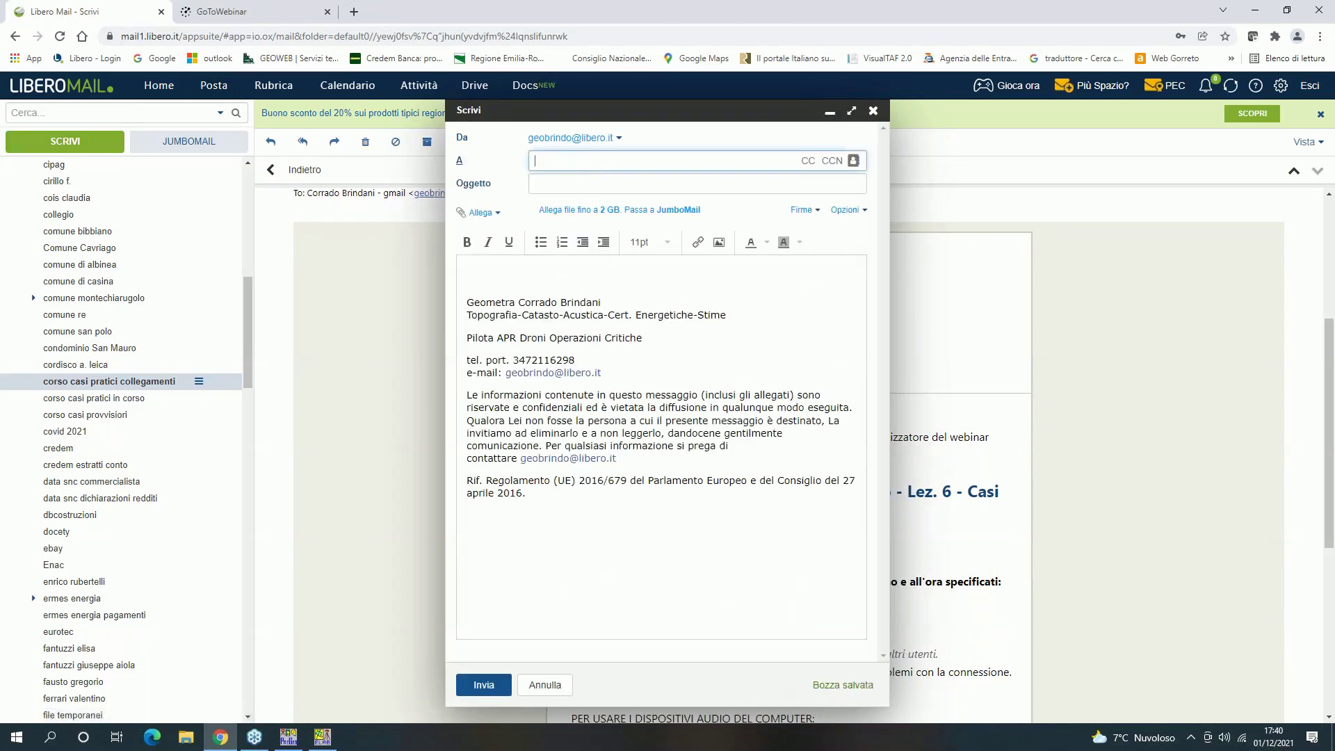
type("gianni")
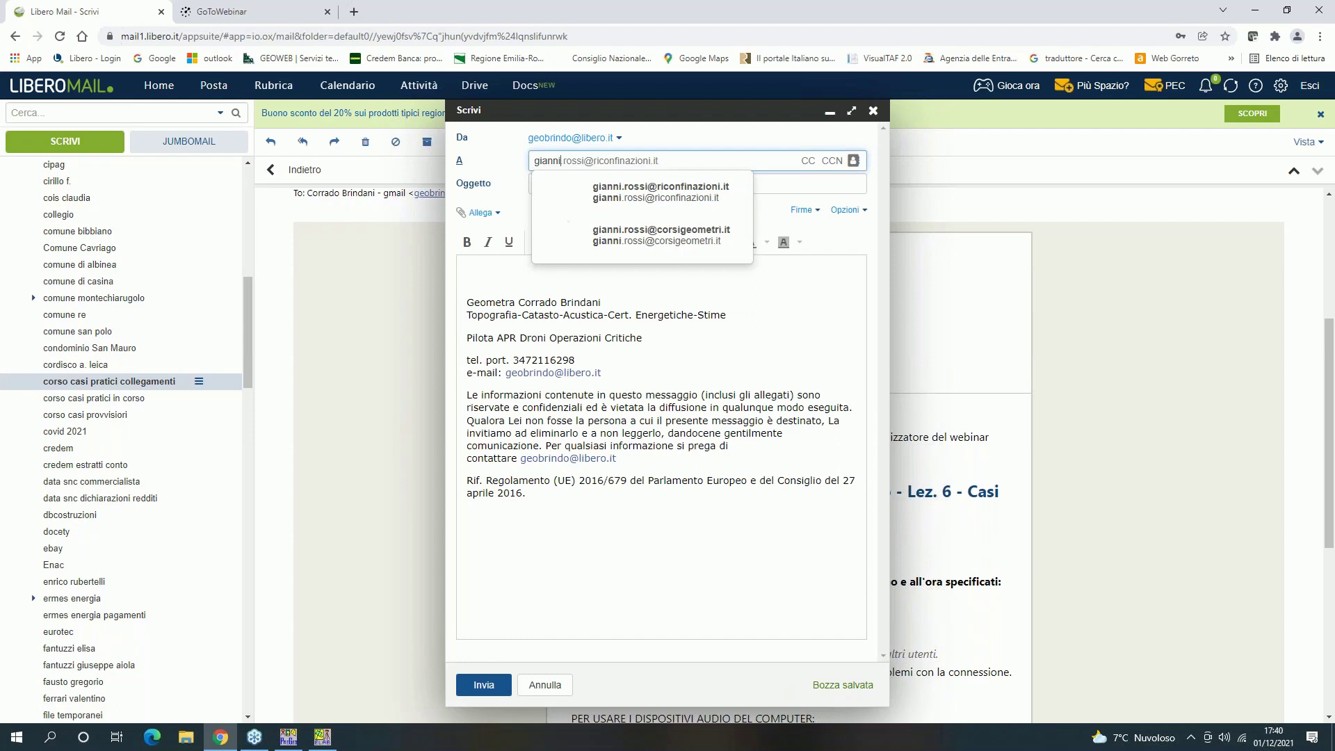
left_click(641, 229)
type("vi")
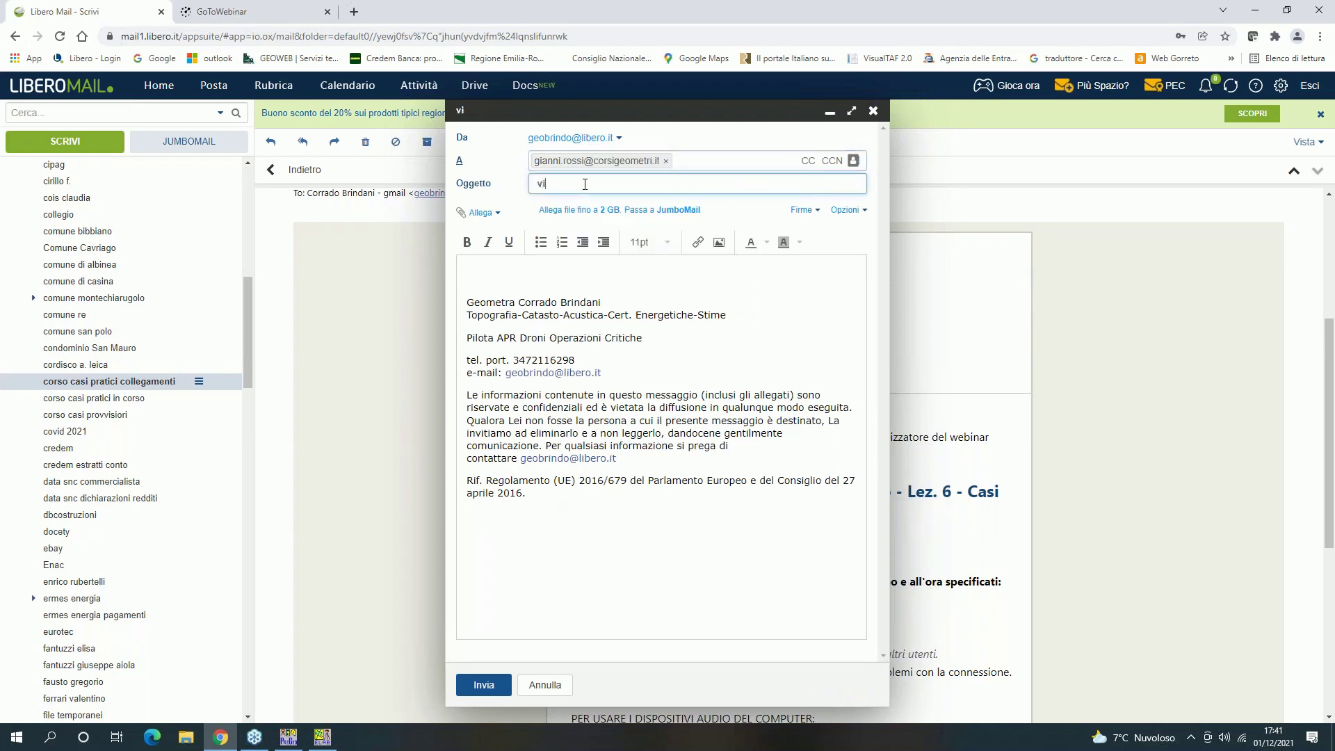
type("deo")
- Browse to Desktop > corsi-vari > corsi-Pregeo > corso lav catastali 2016-17 to attach a file, then cancel
left_click(495, 212)
left_click(501, 237)
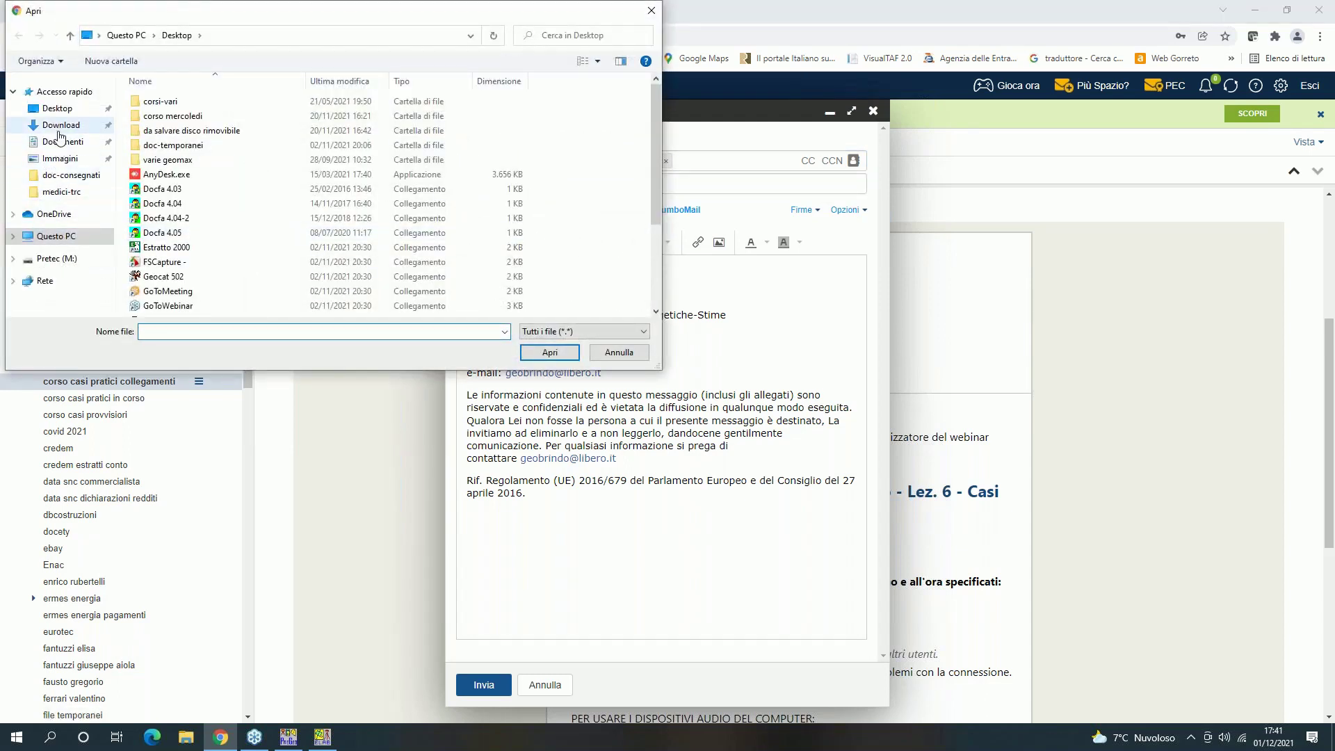
left_click(57, 110)
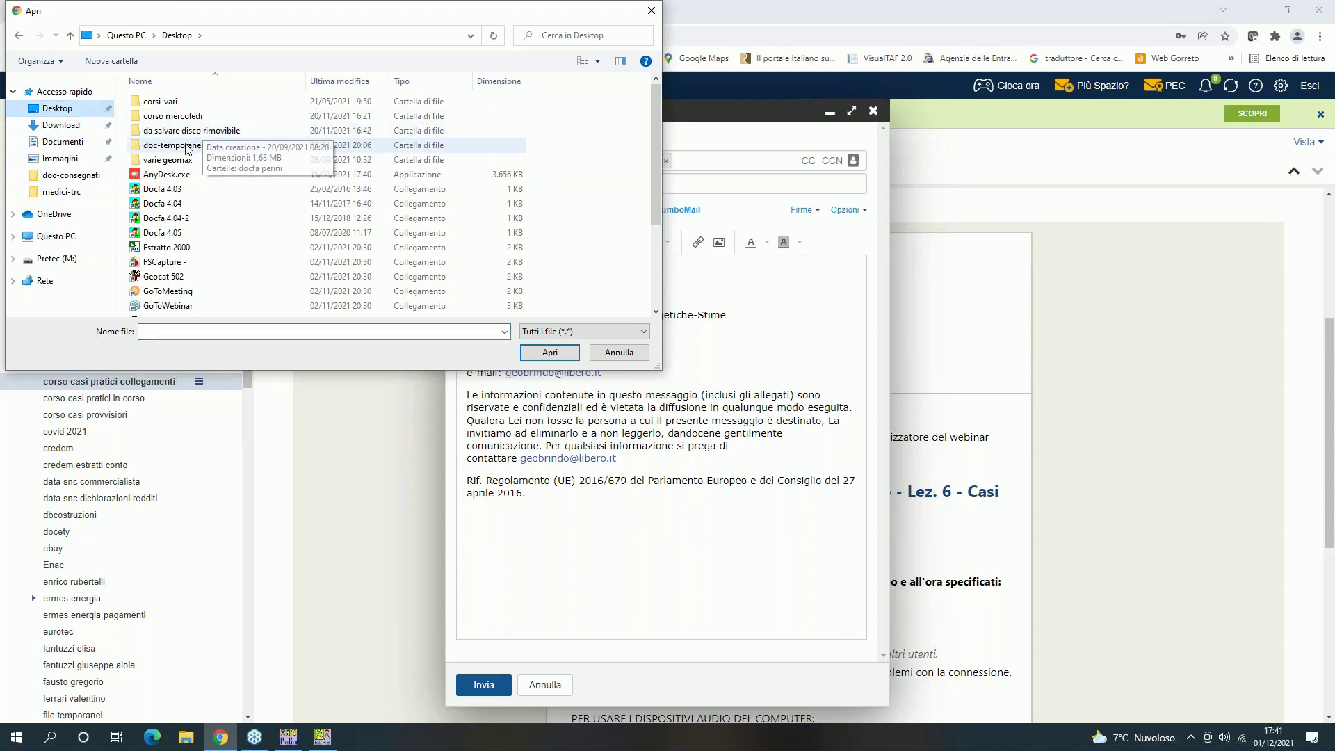
double_click(172, 102)
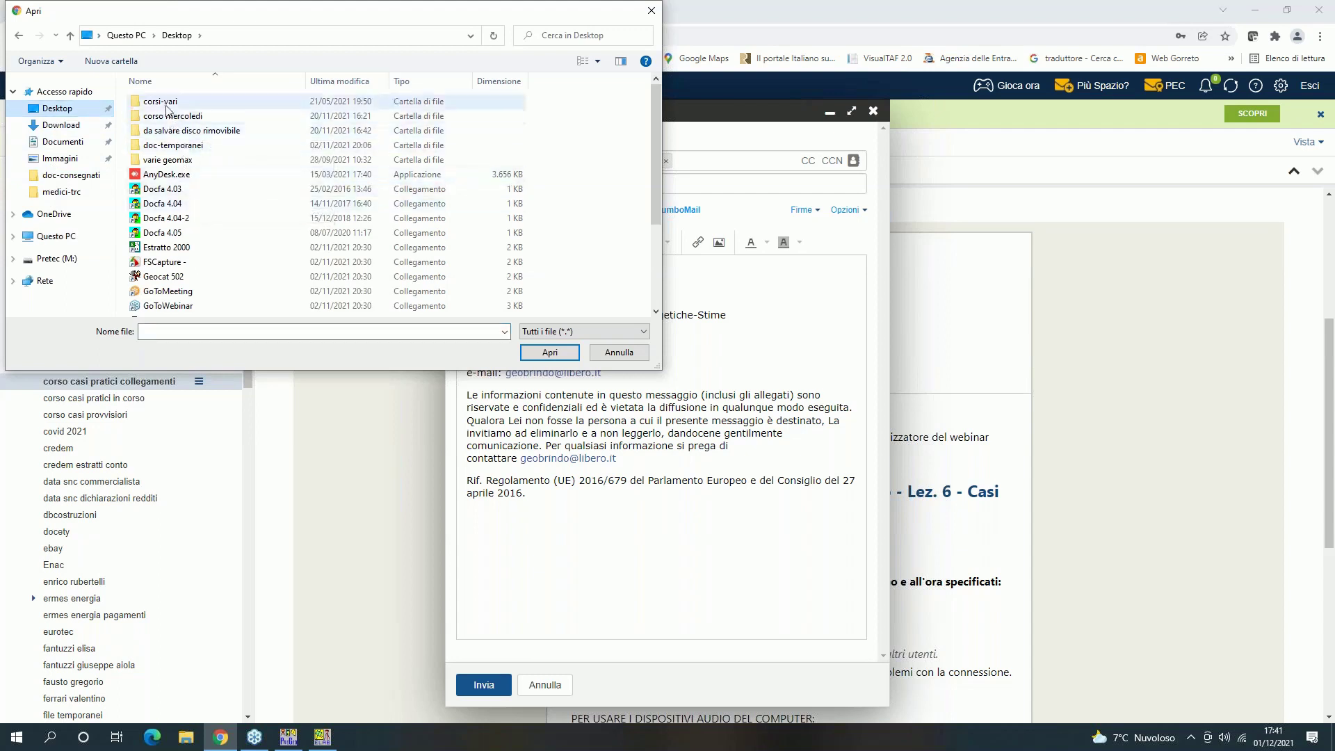
double_click(174, 116)
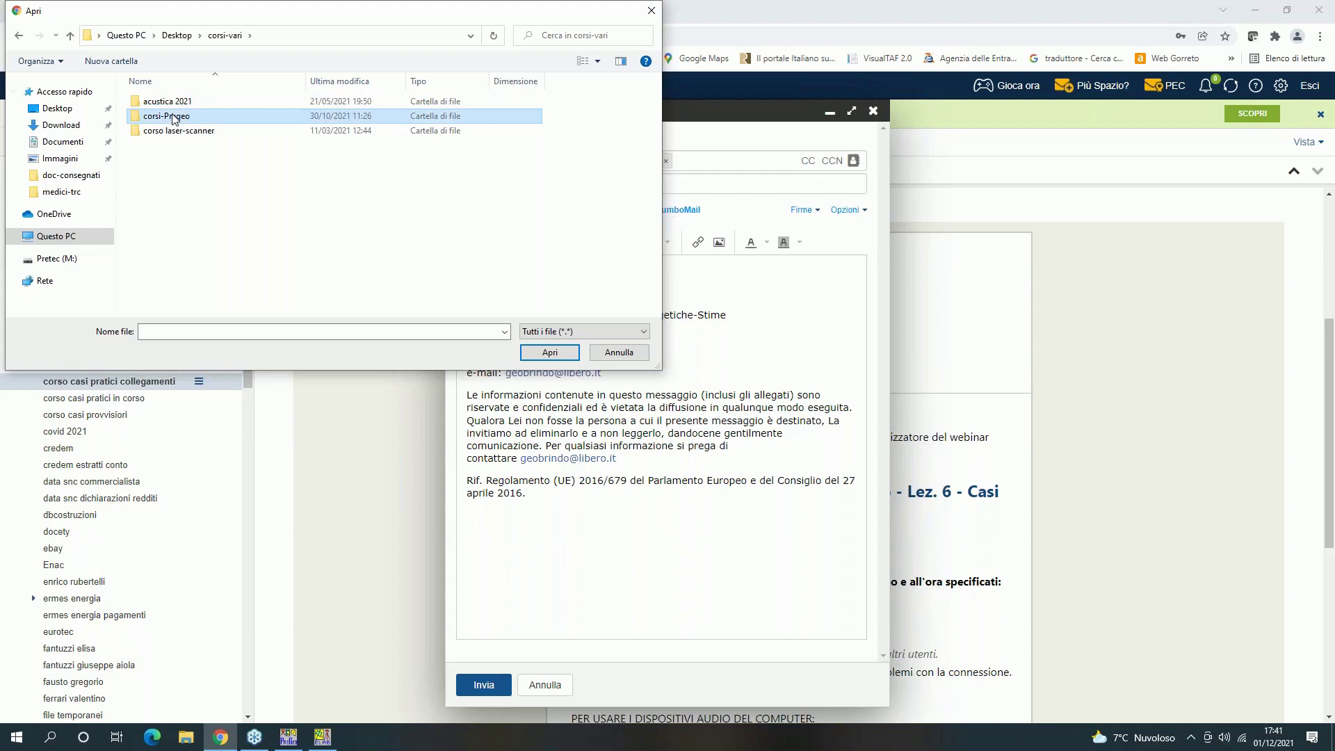
double_click(174, 116)
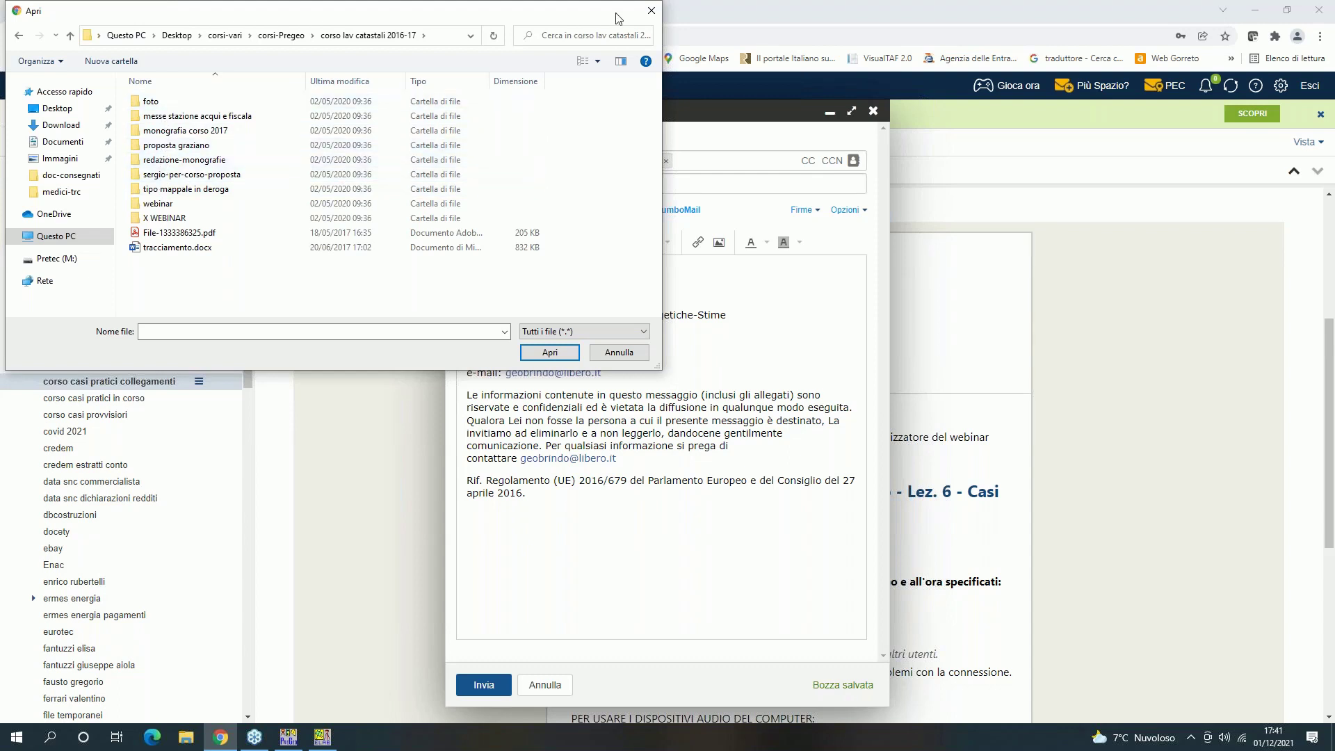
left_click(652, 11)
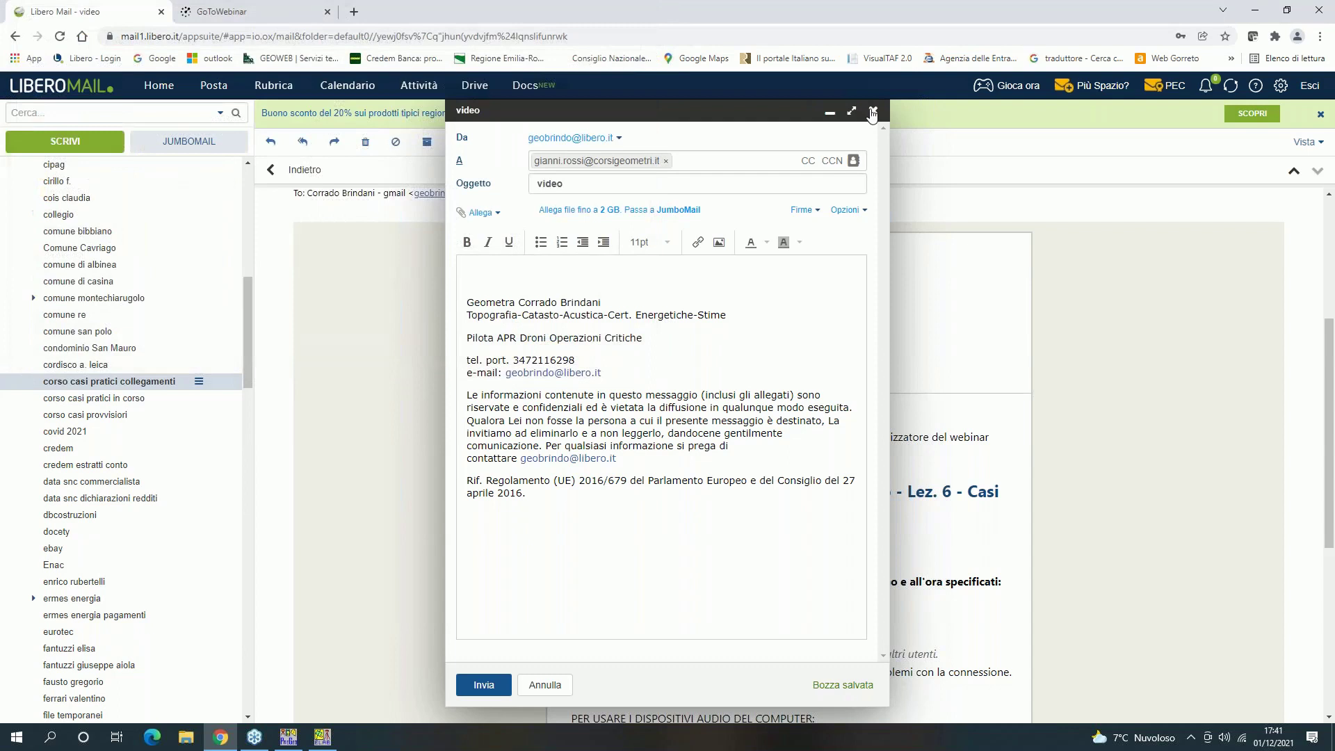
- Discard the unsent 'video' message and return to Pregeo's main window
left_click(866, 111)
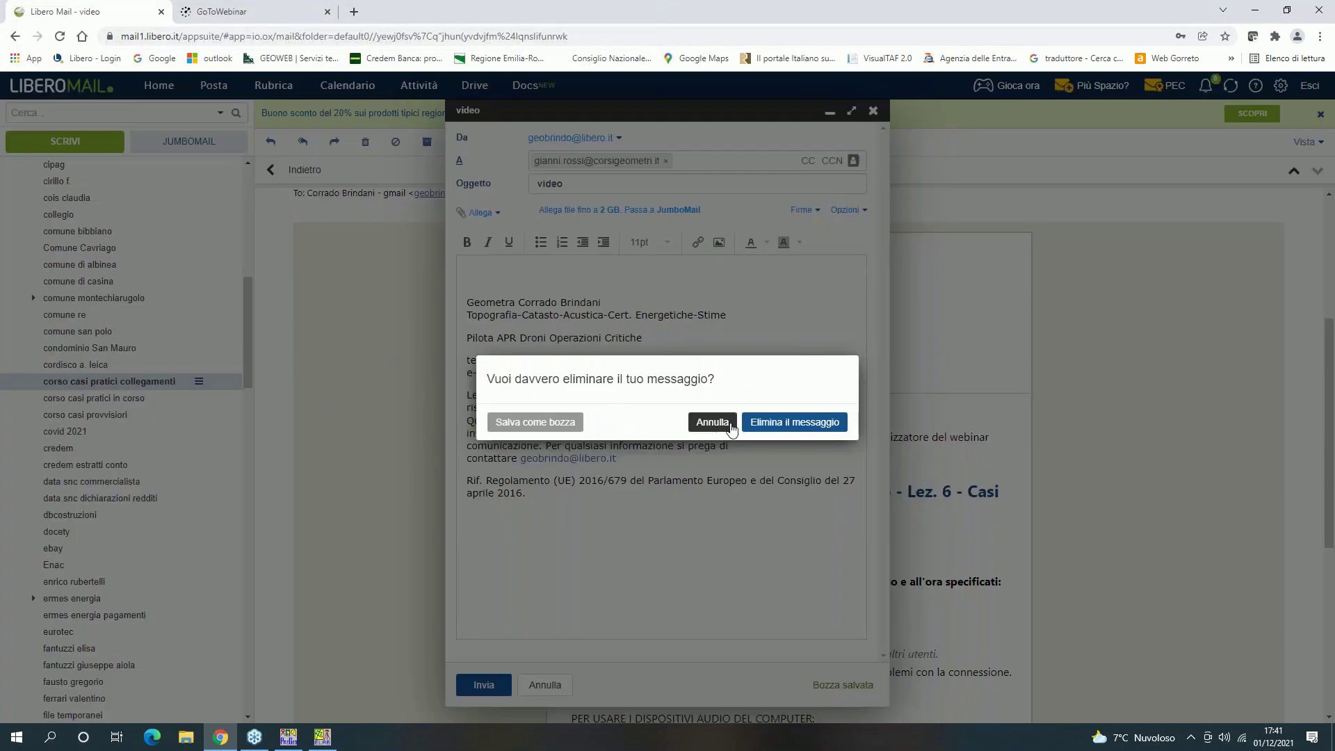
left_click(794, 422)
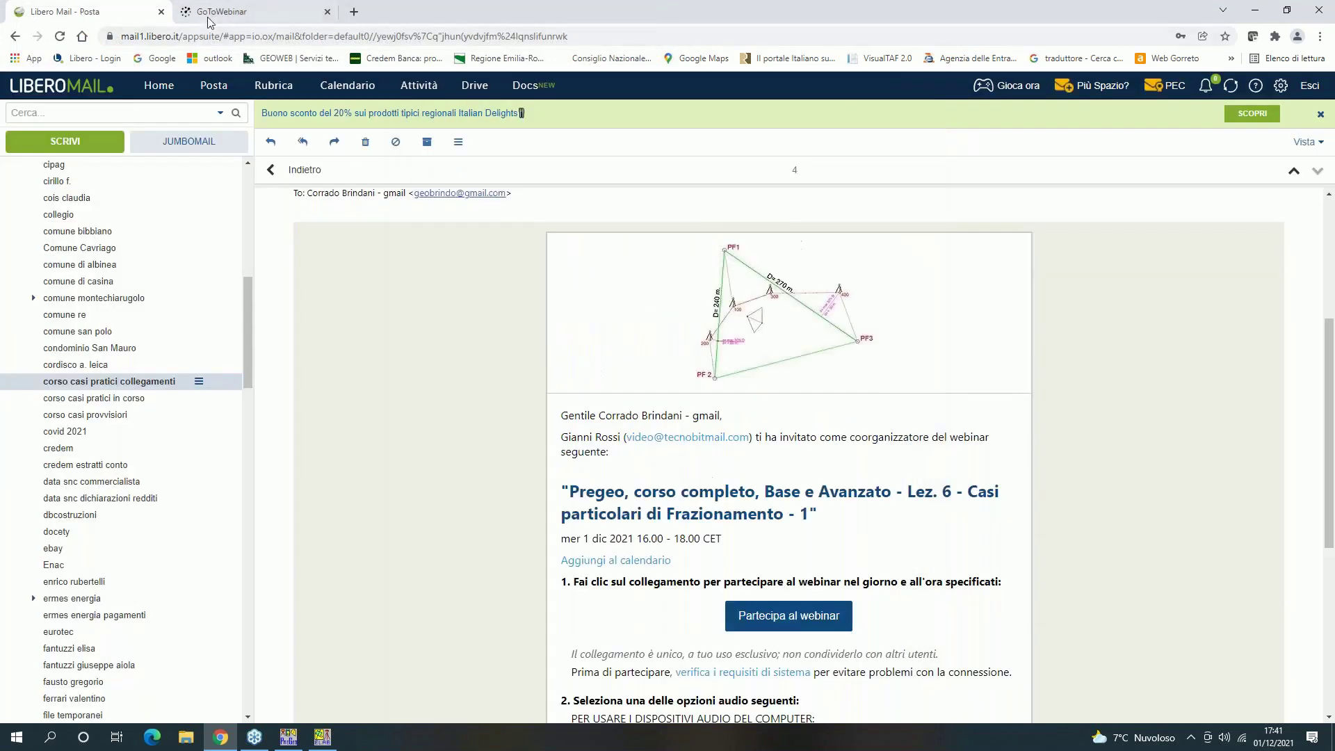
left_click(207, 15)
left_click(303, 741)
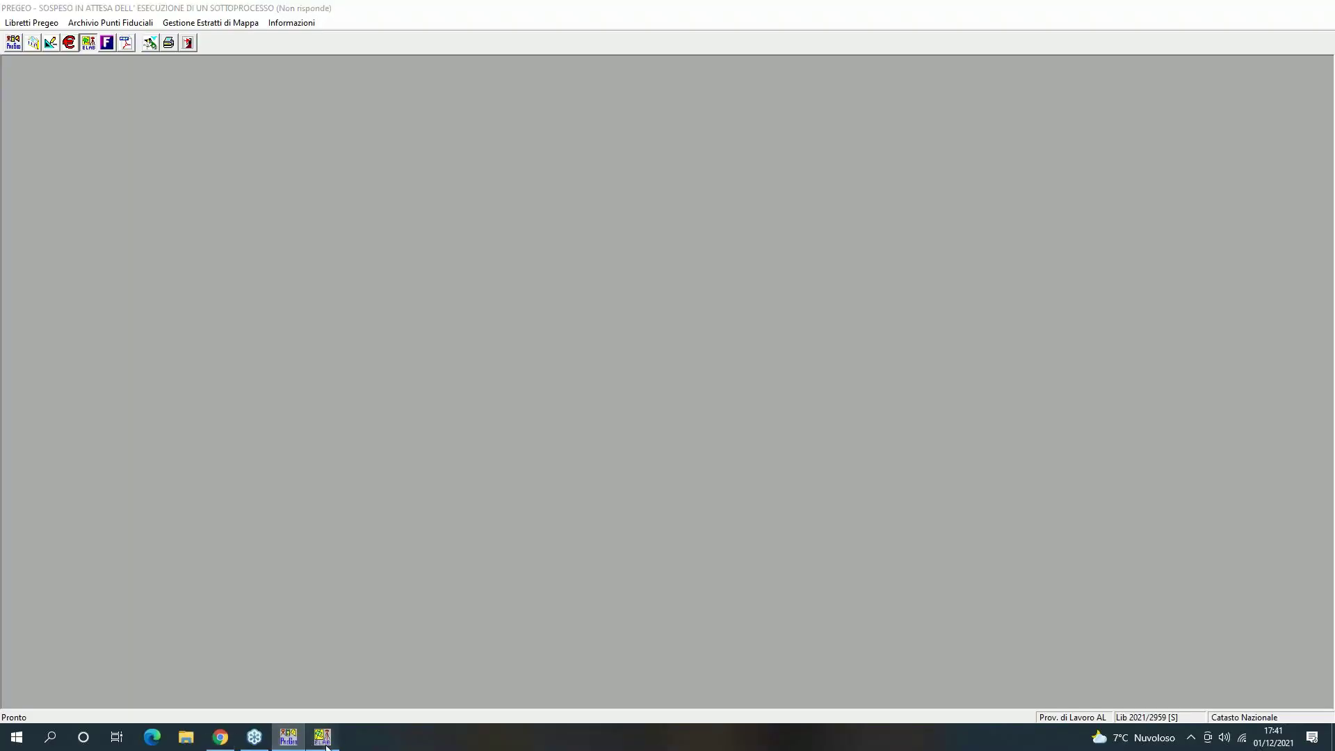
- Scroll the ELAB diagnostic results to the bottom, then close them to reveal the 2021/2959 booklet
left_click(322, 737)
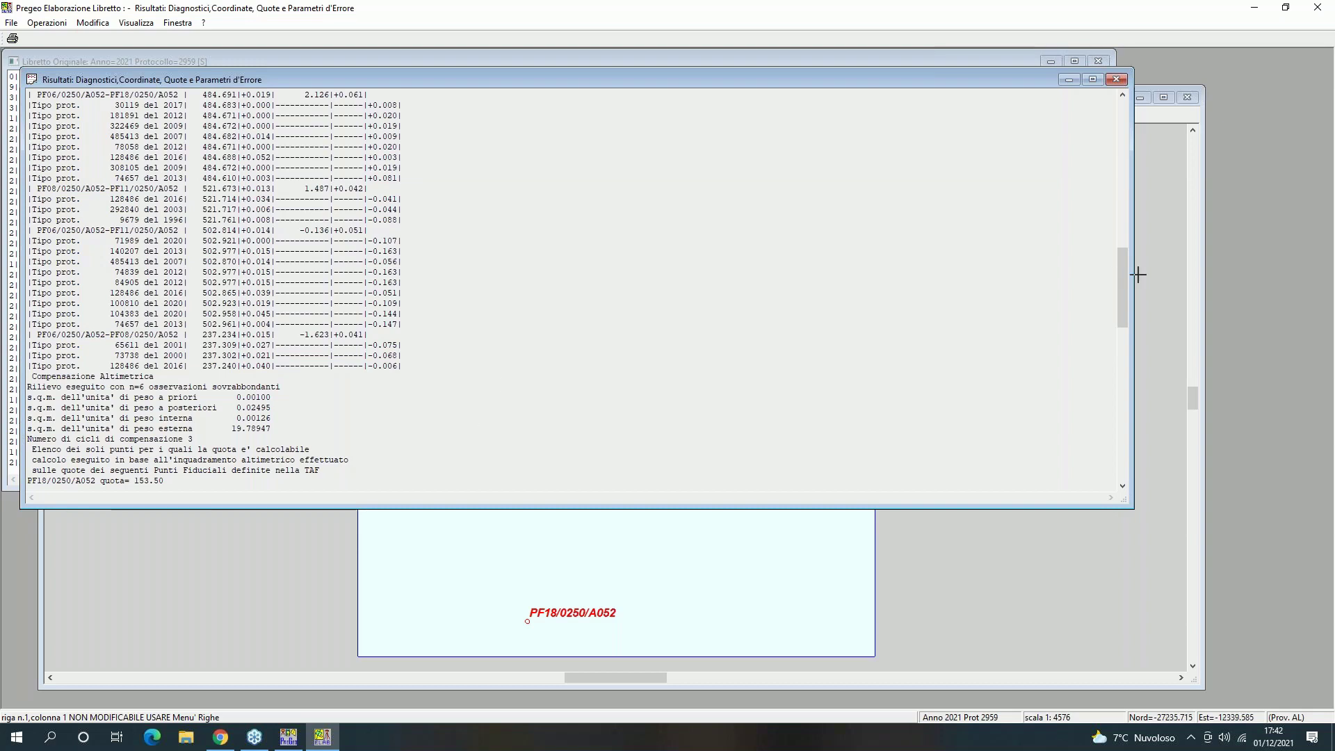
left_click_drag(1122, 299, 1120, 342)
left_click(1116, 79)
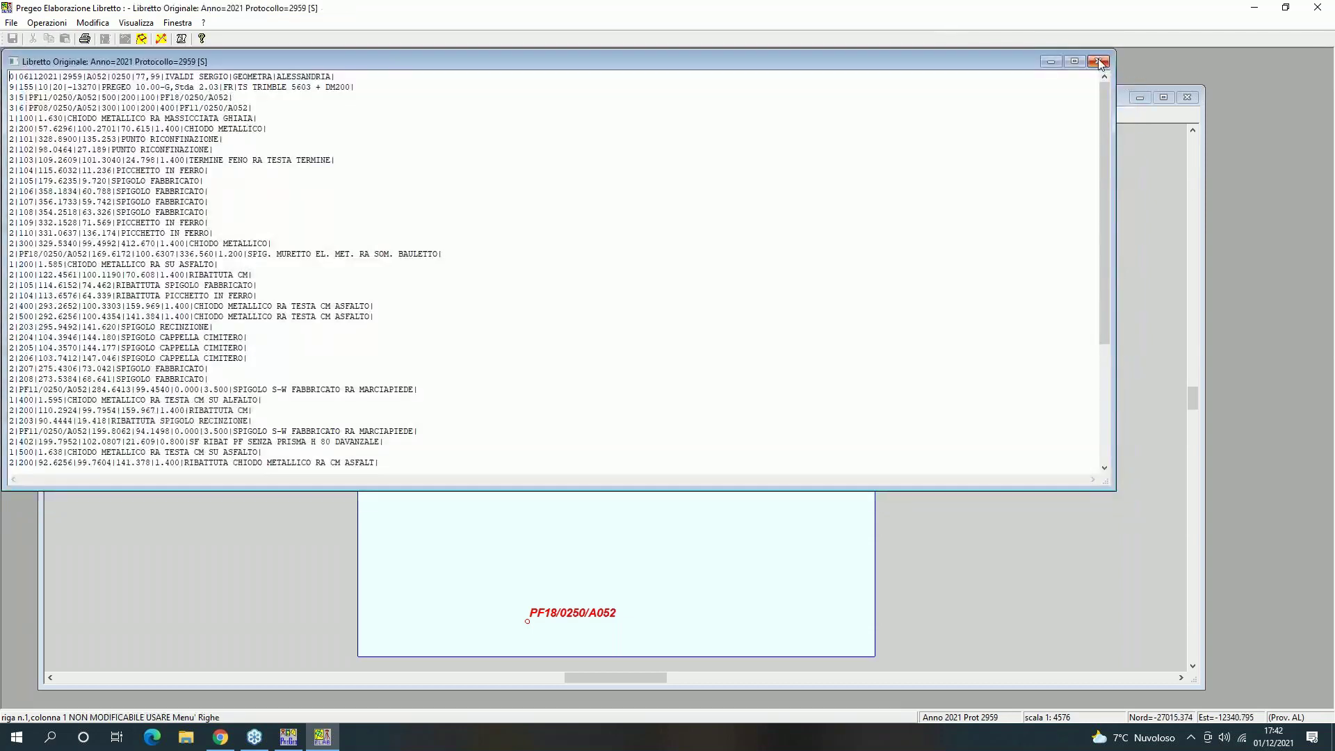
- Close the original booklet listing and the booklet processing program, returning to Pregeo's main window
left_click(1099, 62)
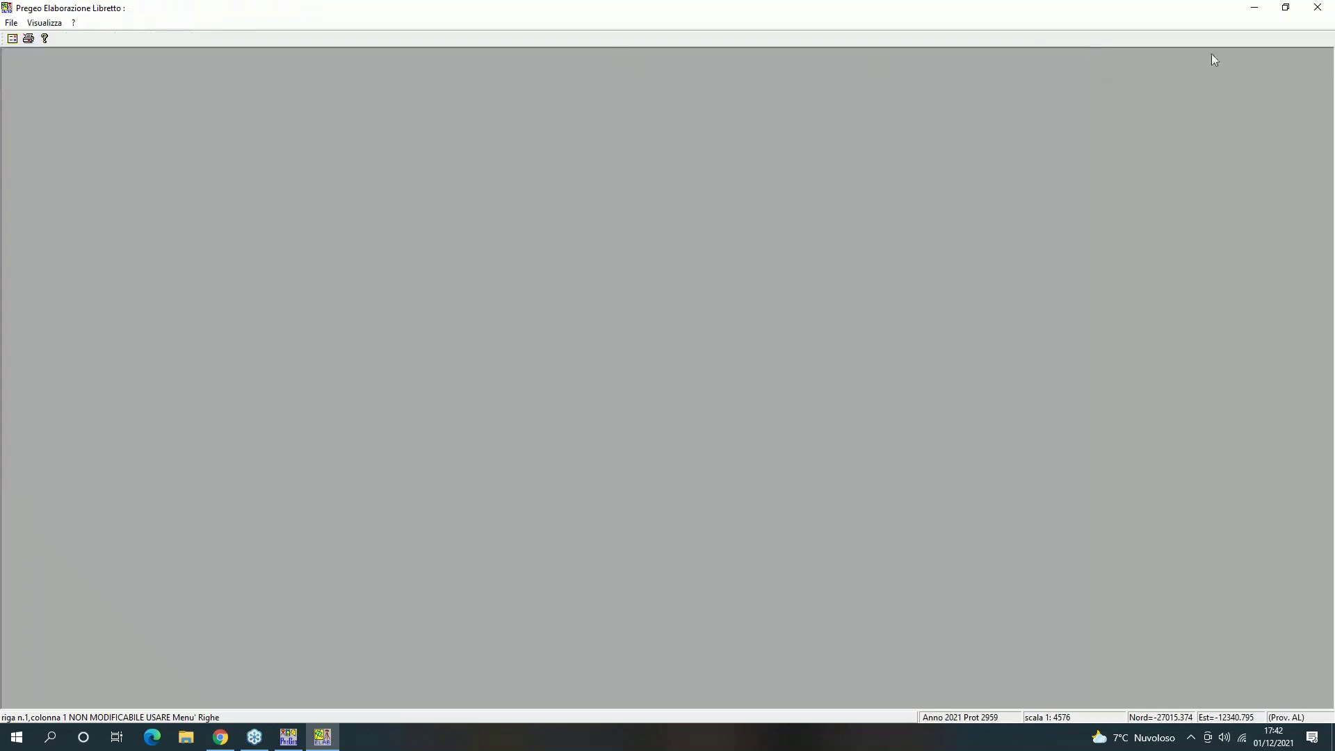
left_click(1317, 10)
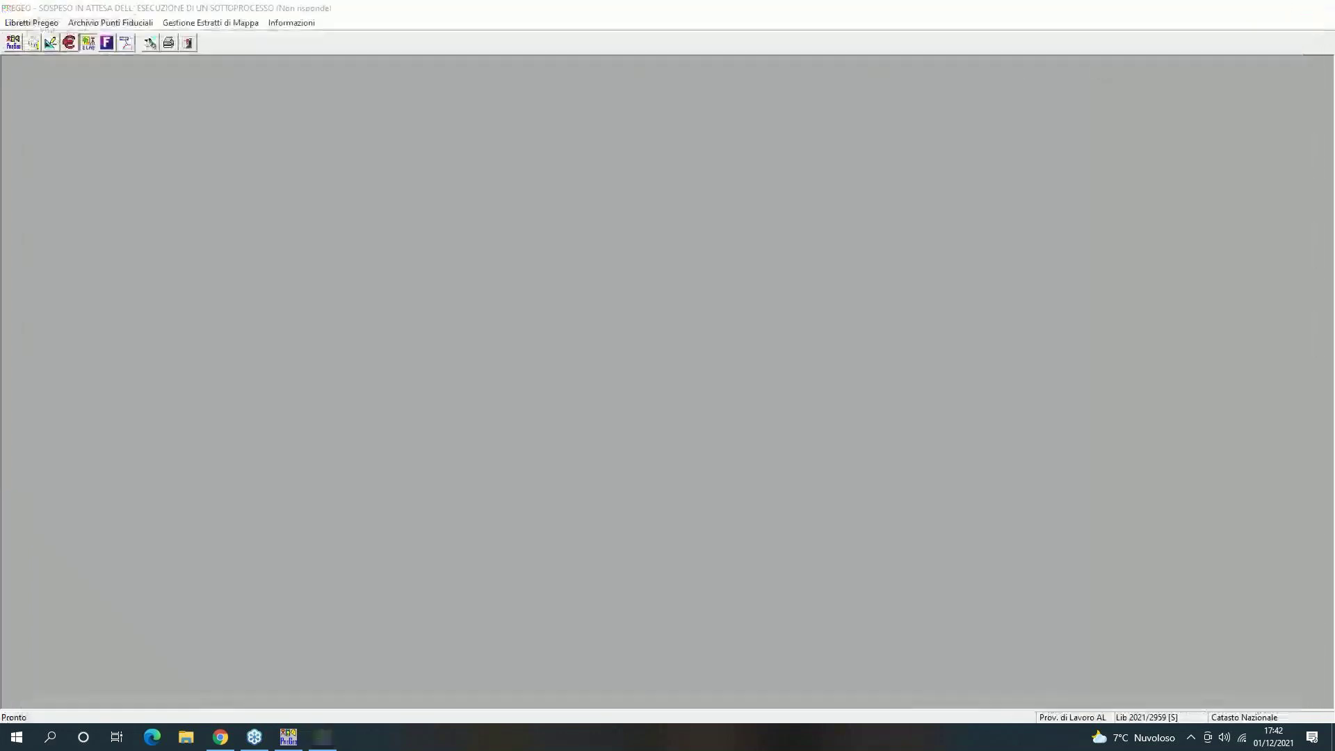
key("alt+Tab")
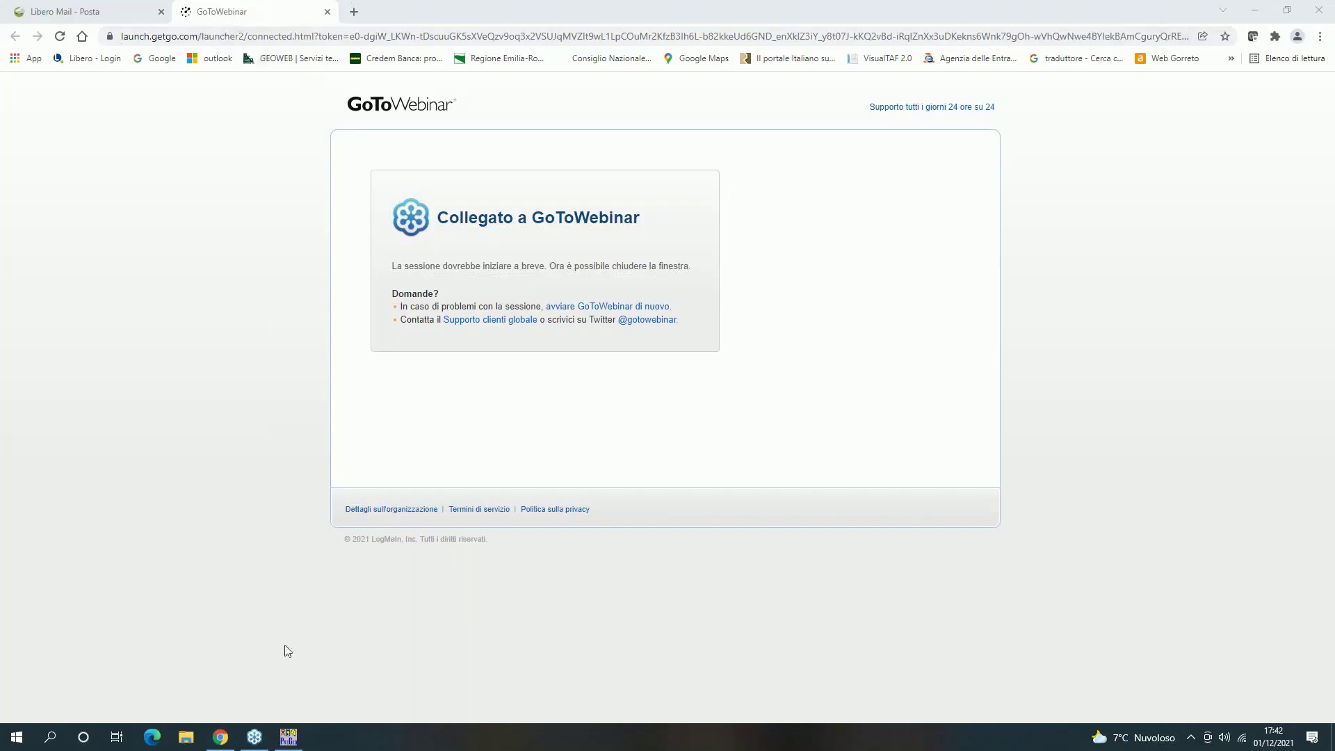
left_click(288, 737)
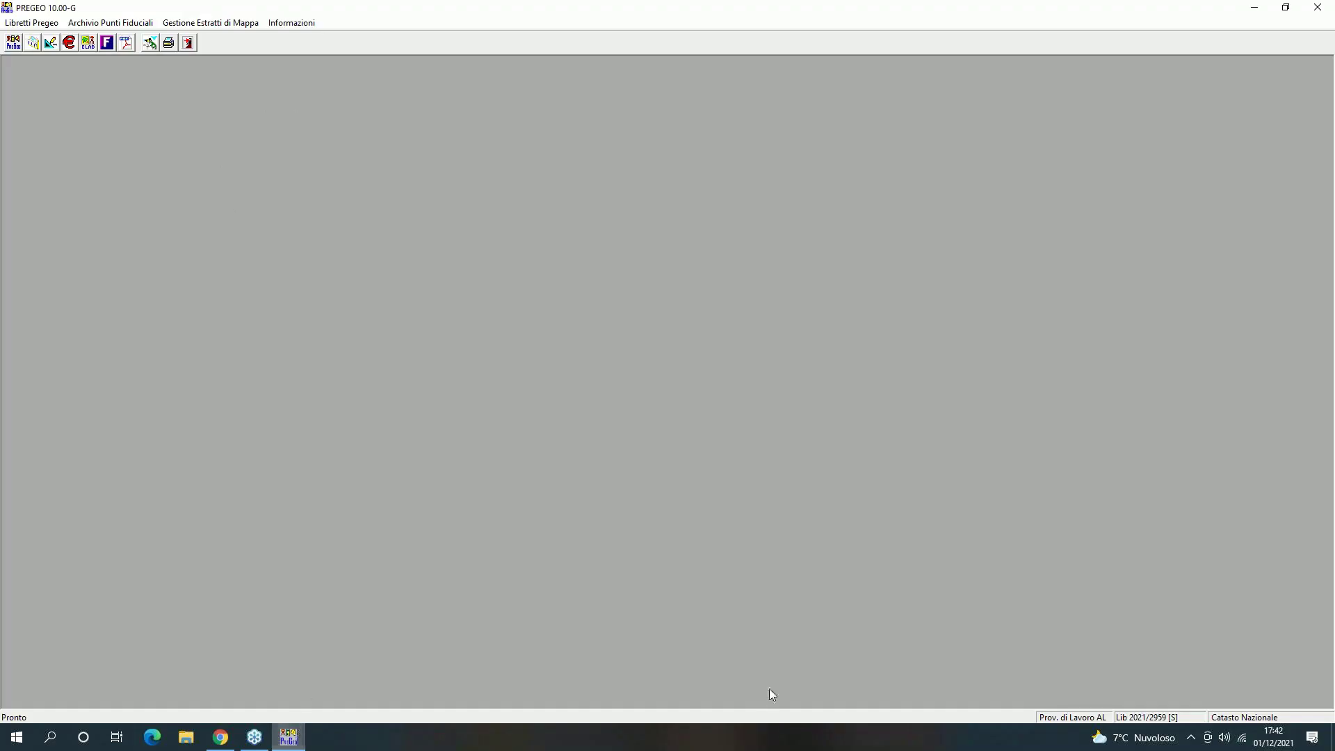
- Open booklet 2021/2959 in the booklet manager and exit it to start processing
left_click(194, 26)
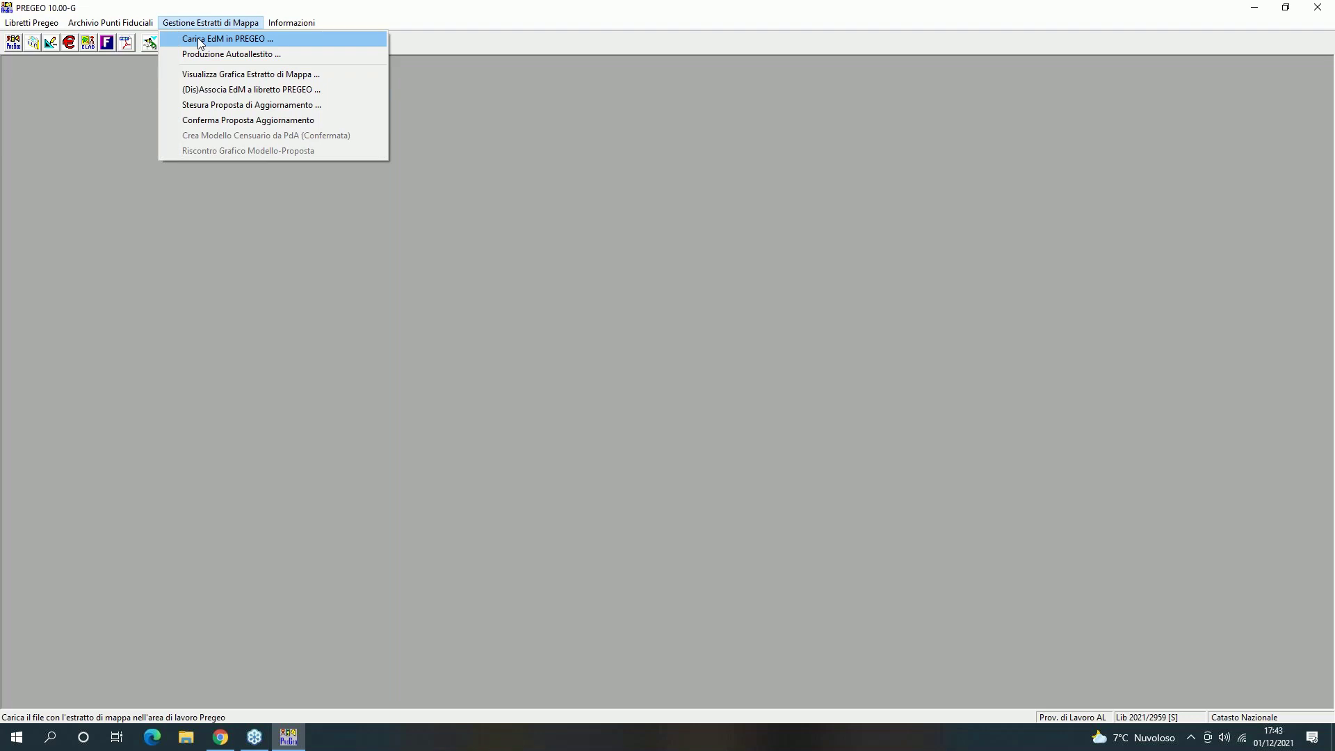
left_click(57, 45)
left_click(52, 44)
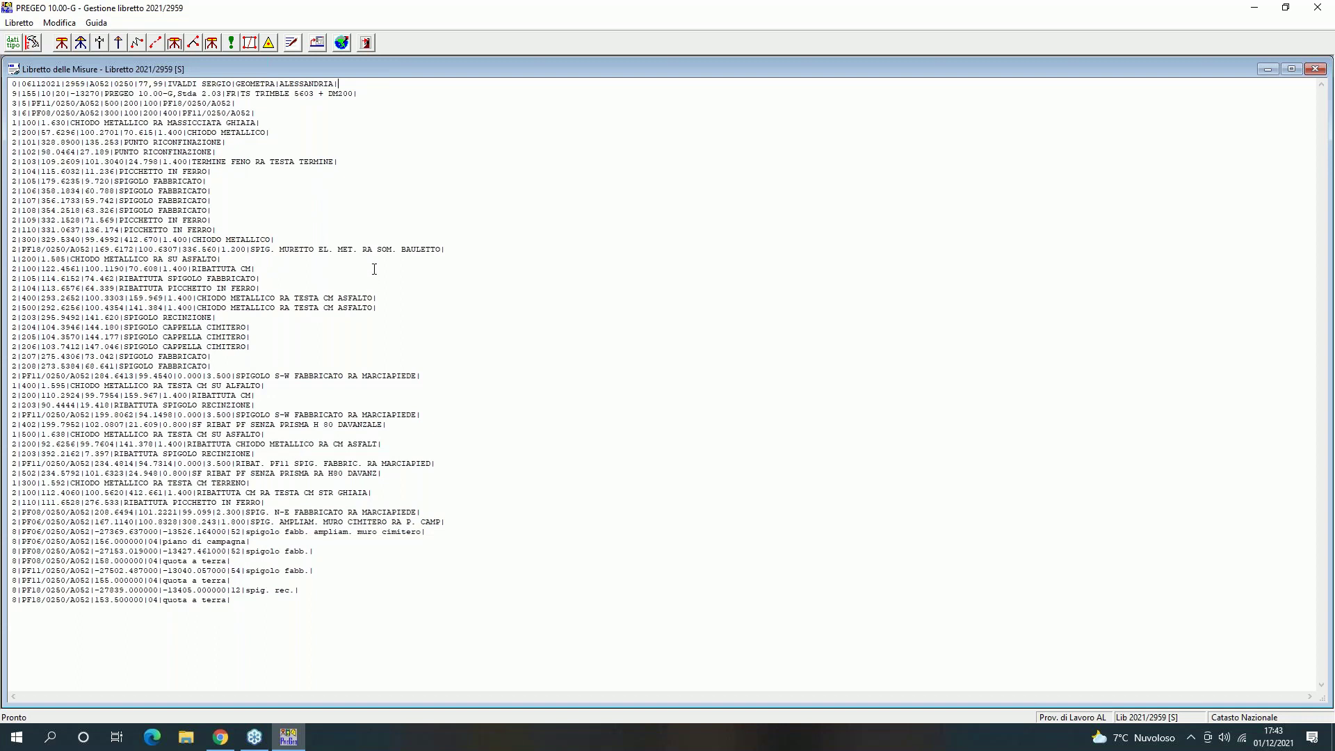
left_click(365, 43)
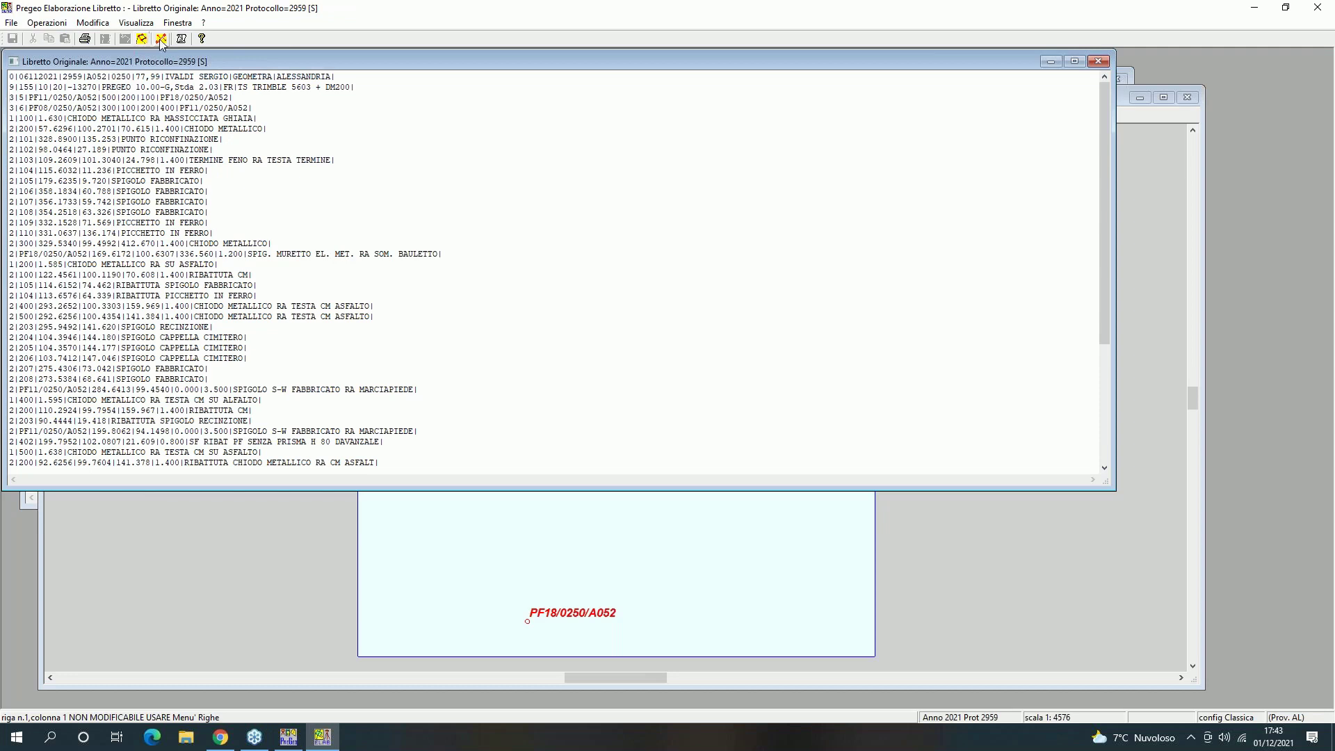
- View the Allineamenti plot of surveyed points zoomed in, then close it without changes
left_click(160, 39)
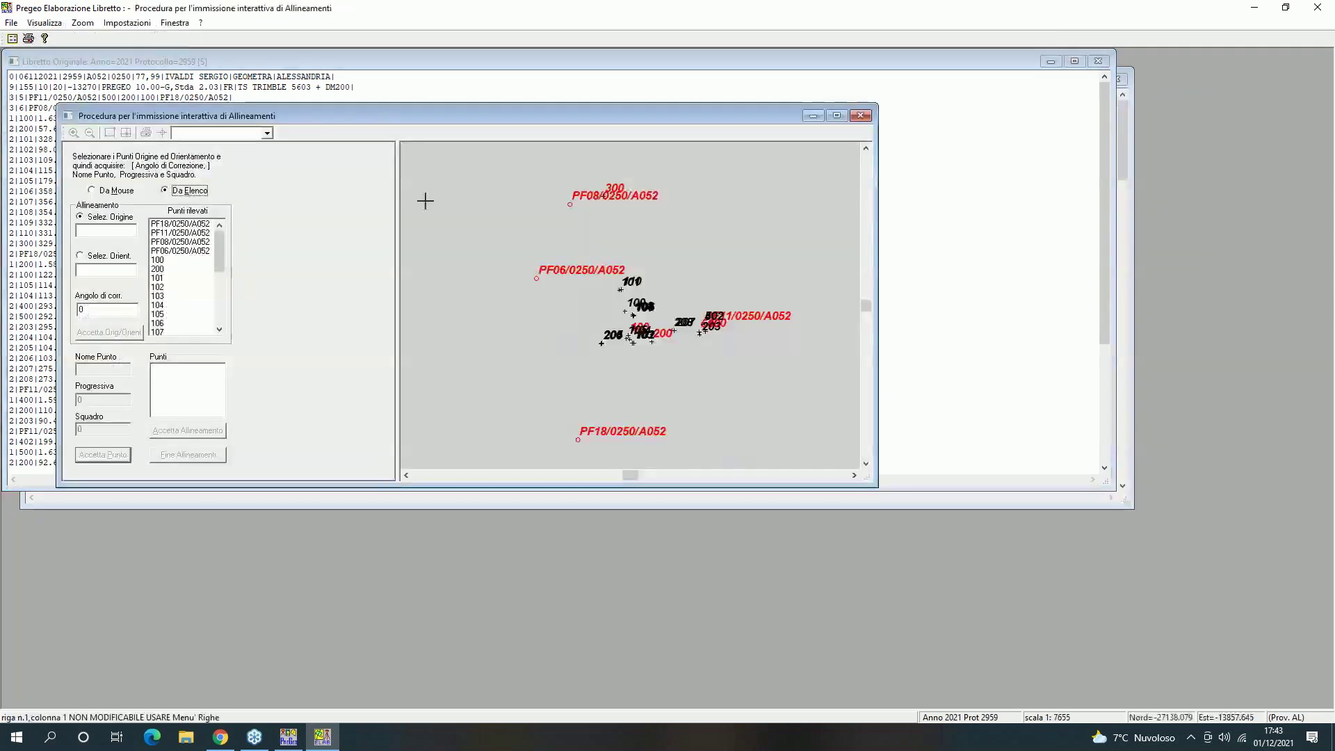
scroll(613, 296, "up", 1)
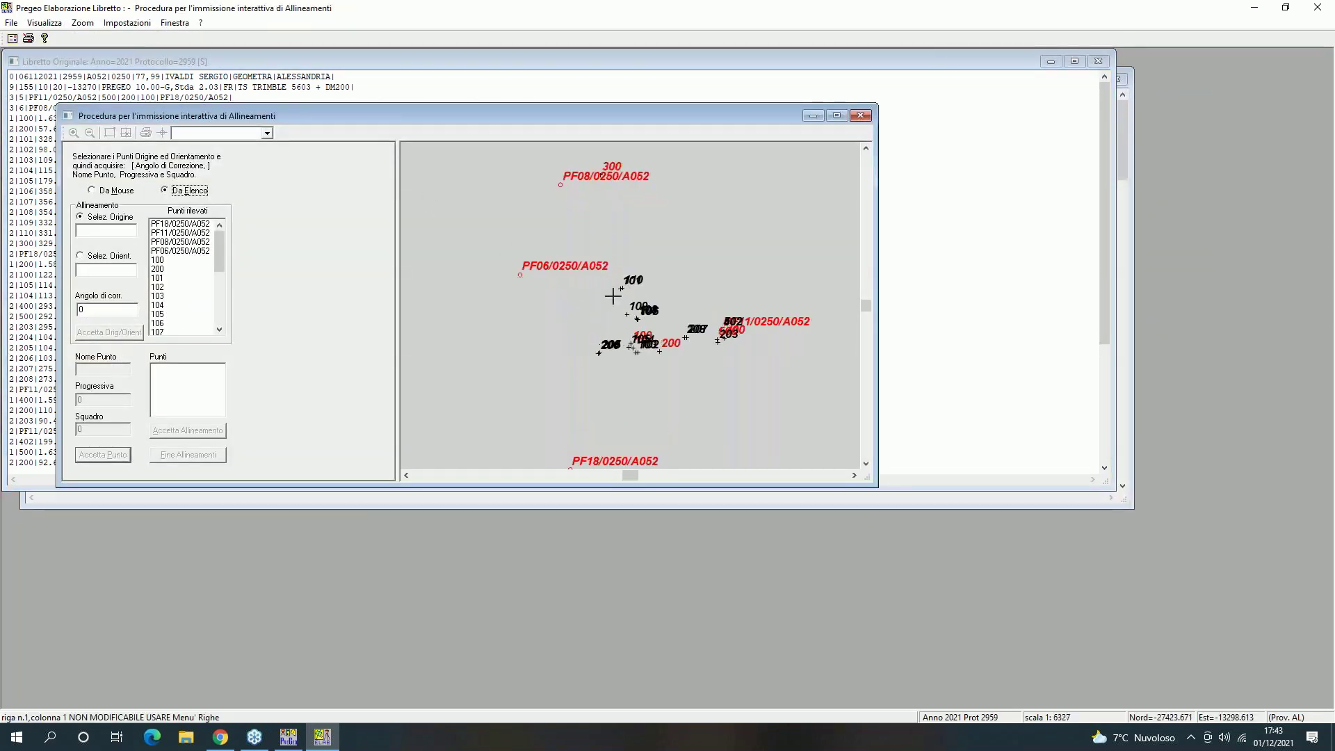
scroll(613, 296, "up", 1)
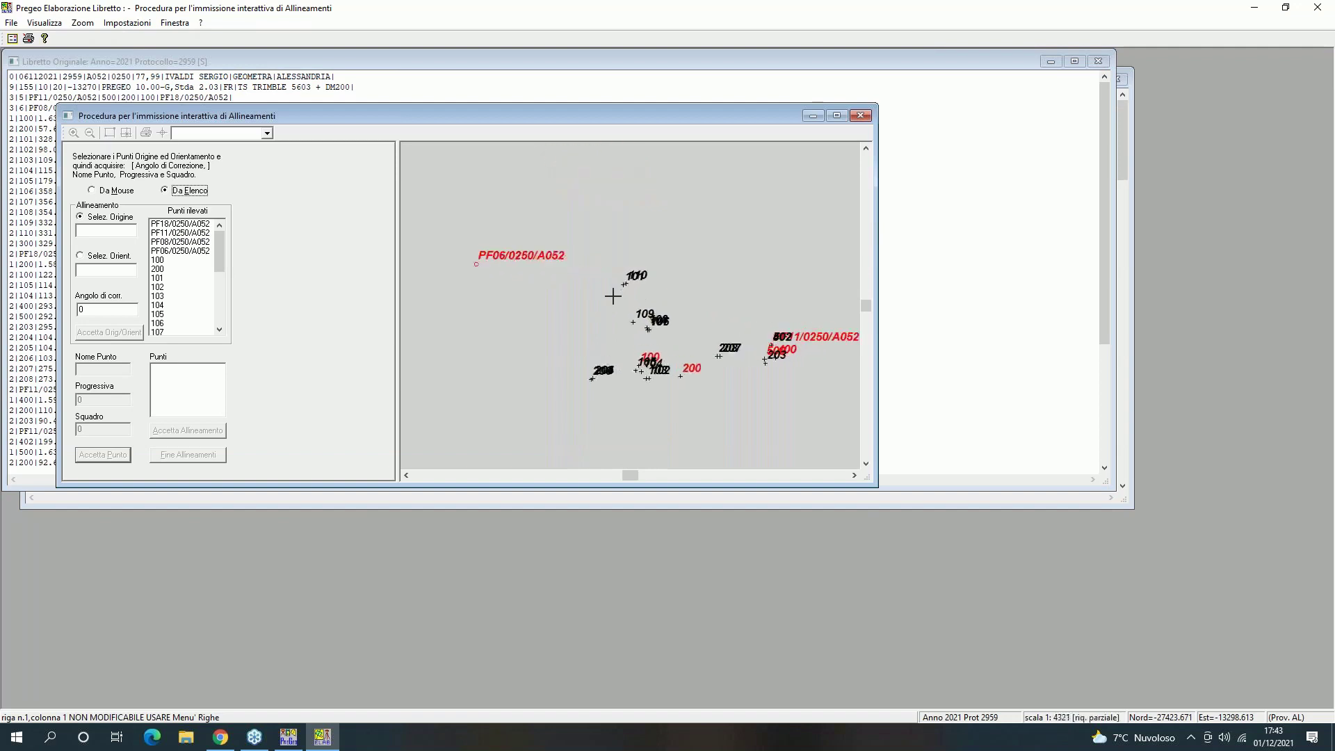
scroll(650, 345, "up", 4)
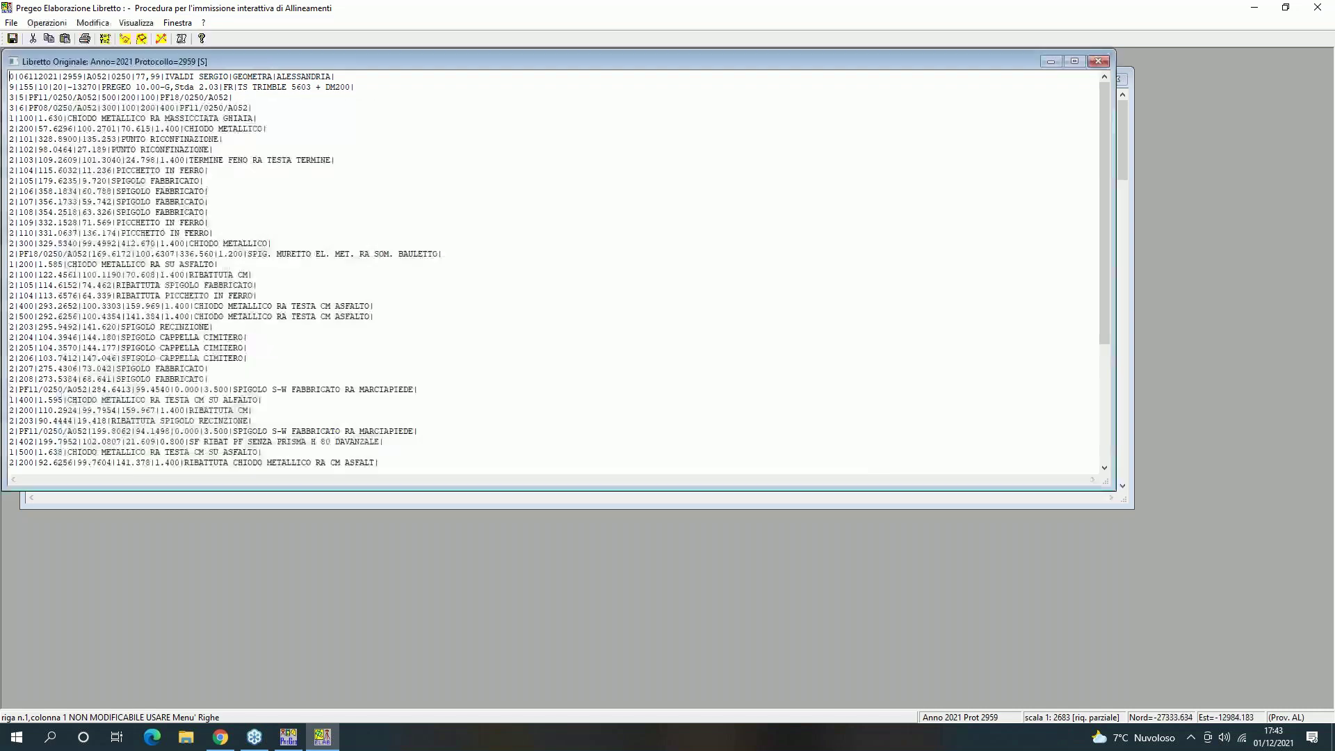
left_click(860, 115)
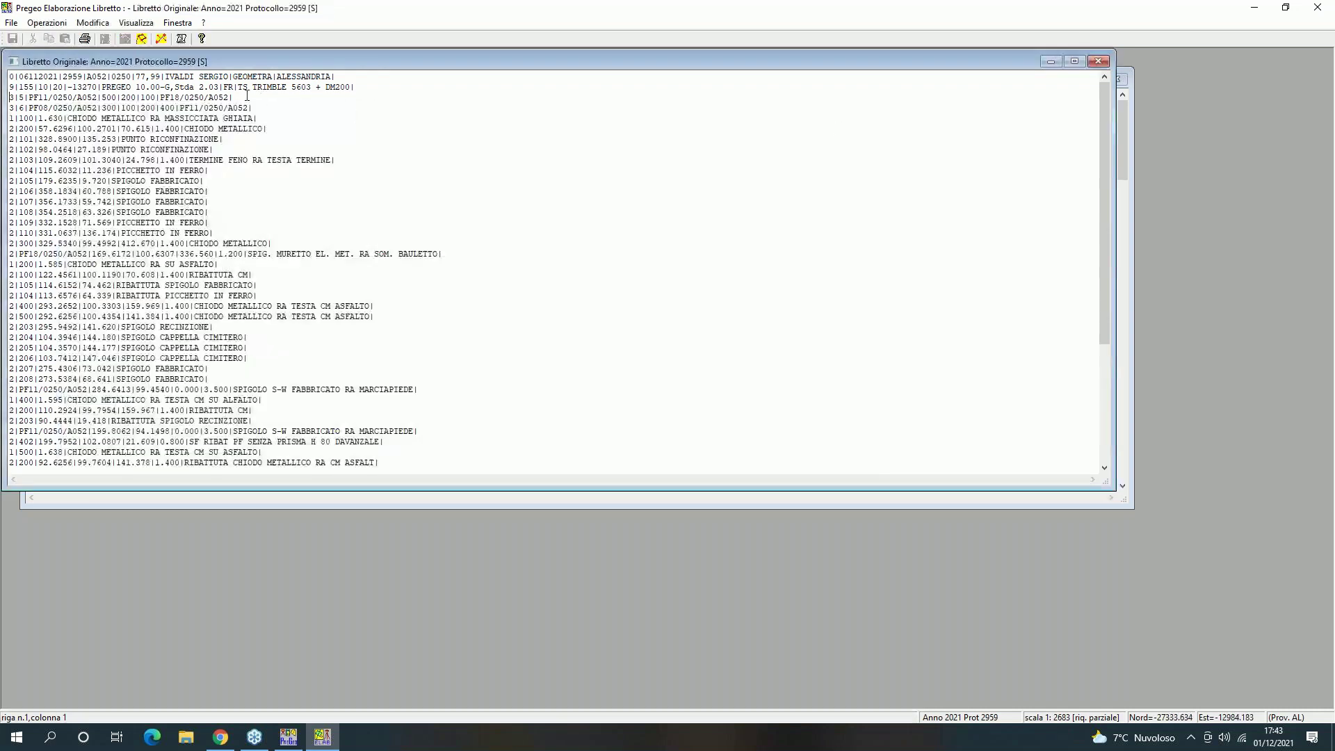
- Open interactive vector formation in Da Mouse mode and zoom the plot around point 103
left_click(143, 39)
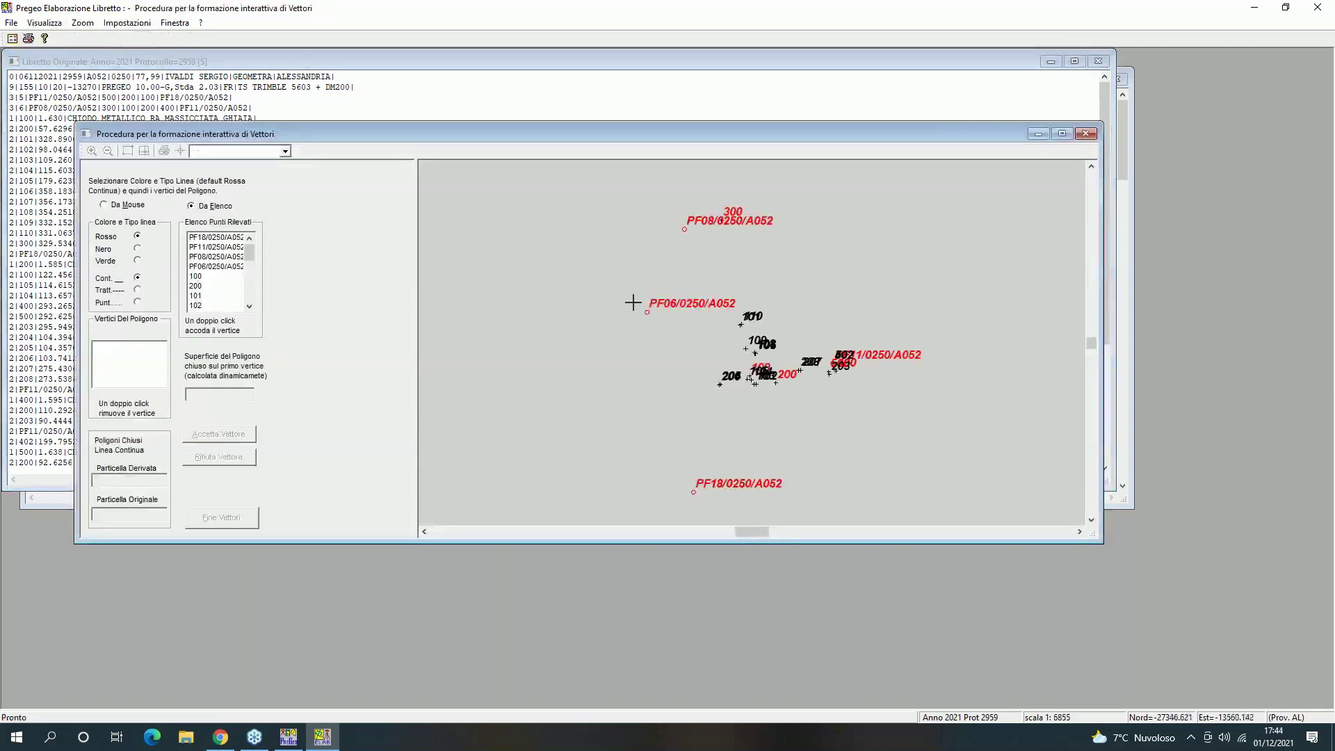
scroll(789, 366, "up", 2)
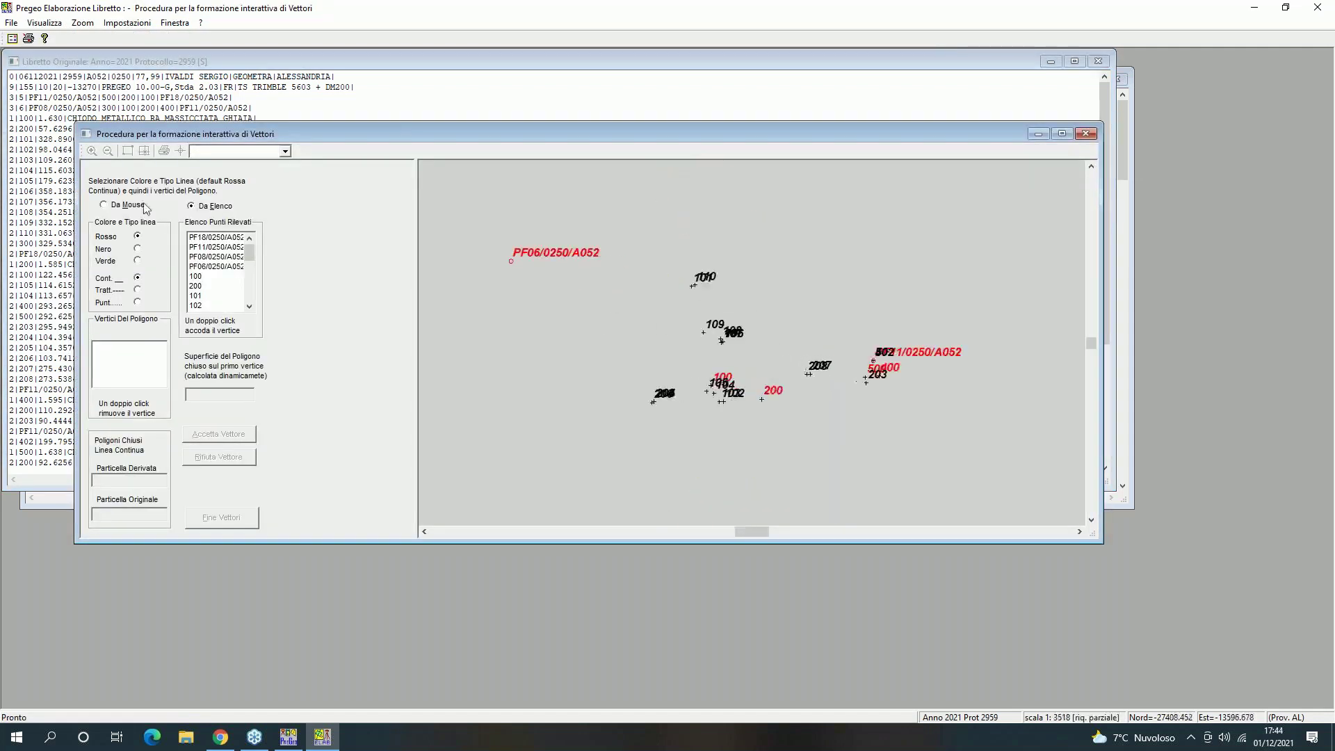
left_click(106, 206)
scroll(717, 320, "up", 1)
left_click(727, 438)
scroll(723, 441, "up", 1)
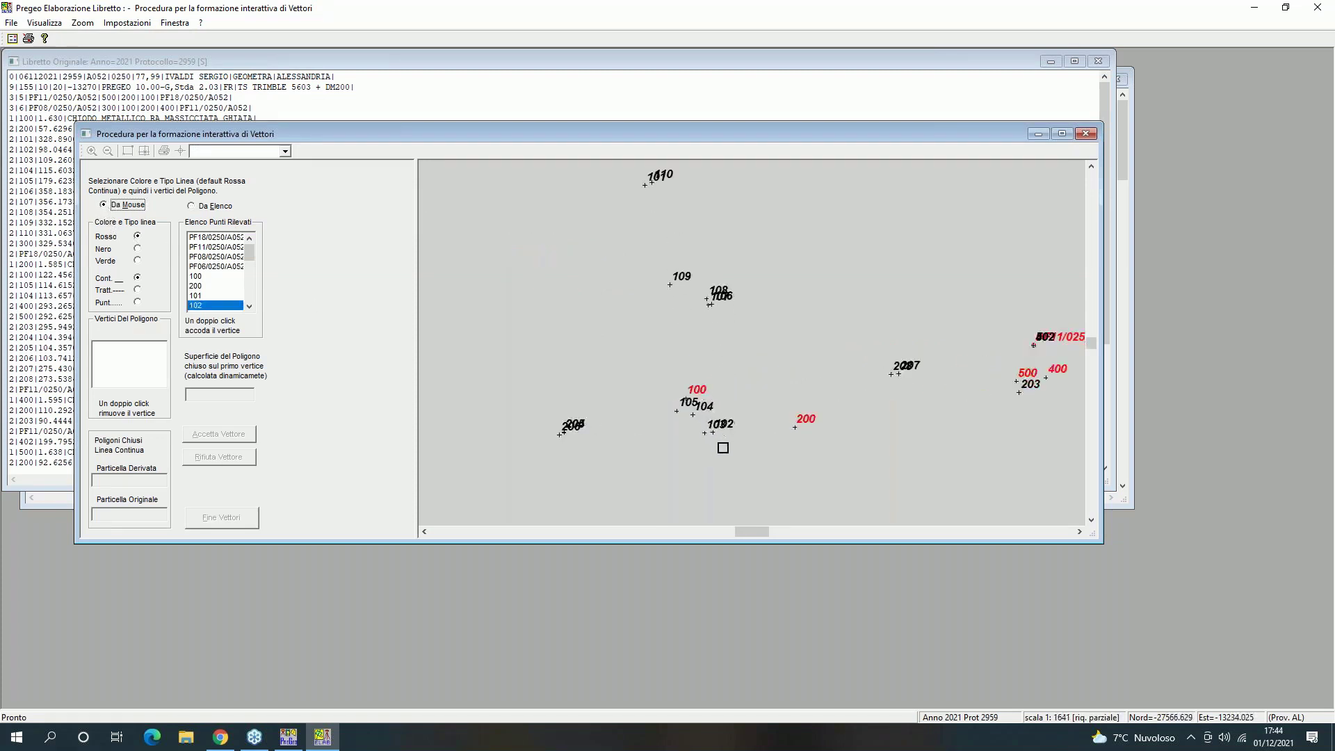
scroll(724, 329, "up", 1)
scroll(714, 310, "down", 1)
left_click(691, 488)
scroll(727, 295, "up", 1)
scroll(674, 299, "up", 2)
scroll(673, 299, "up", 1)
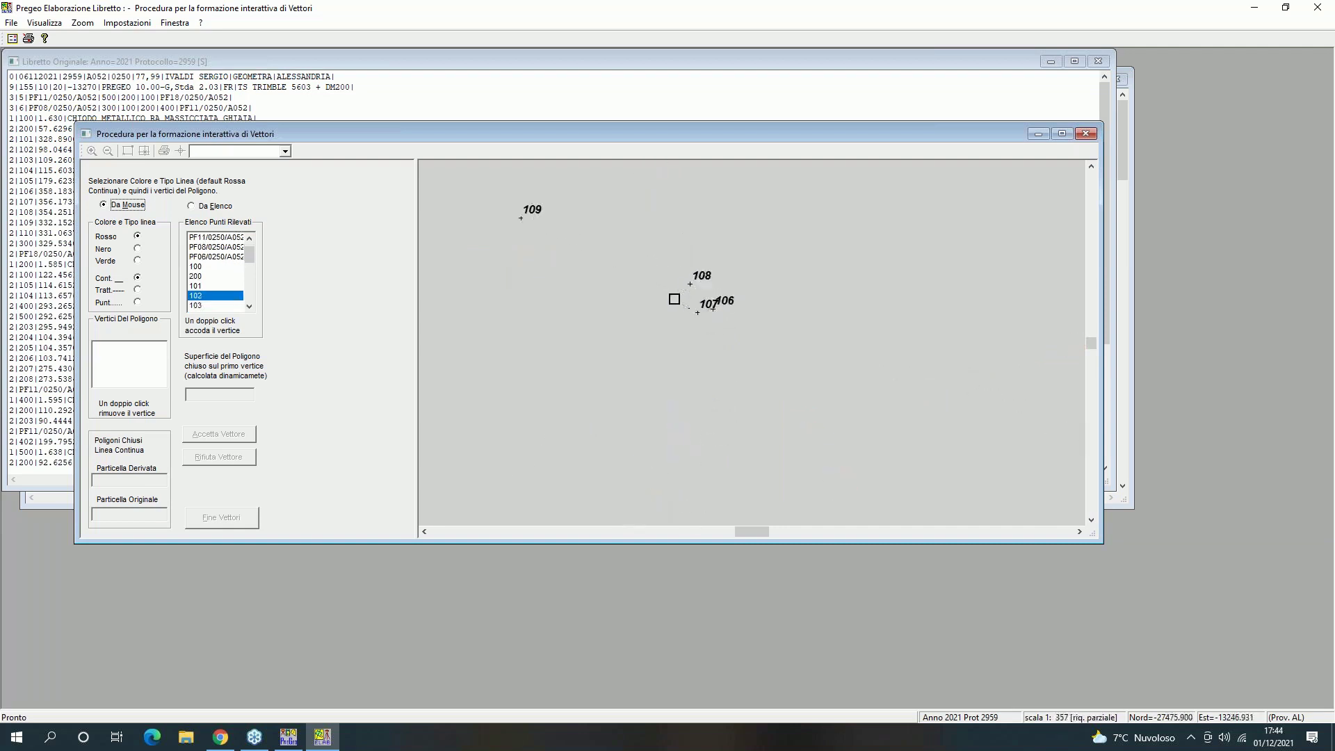
scroll(673, 299, "down", 3)
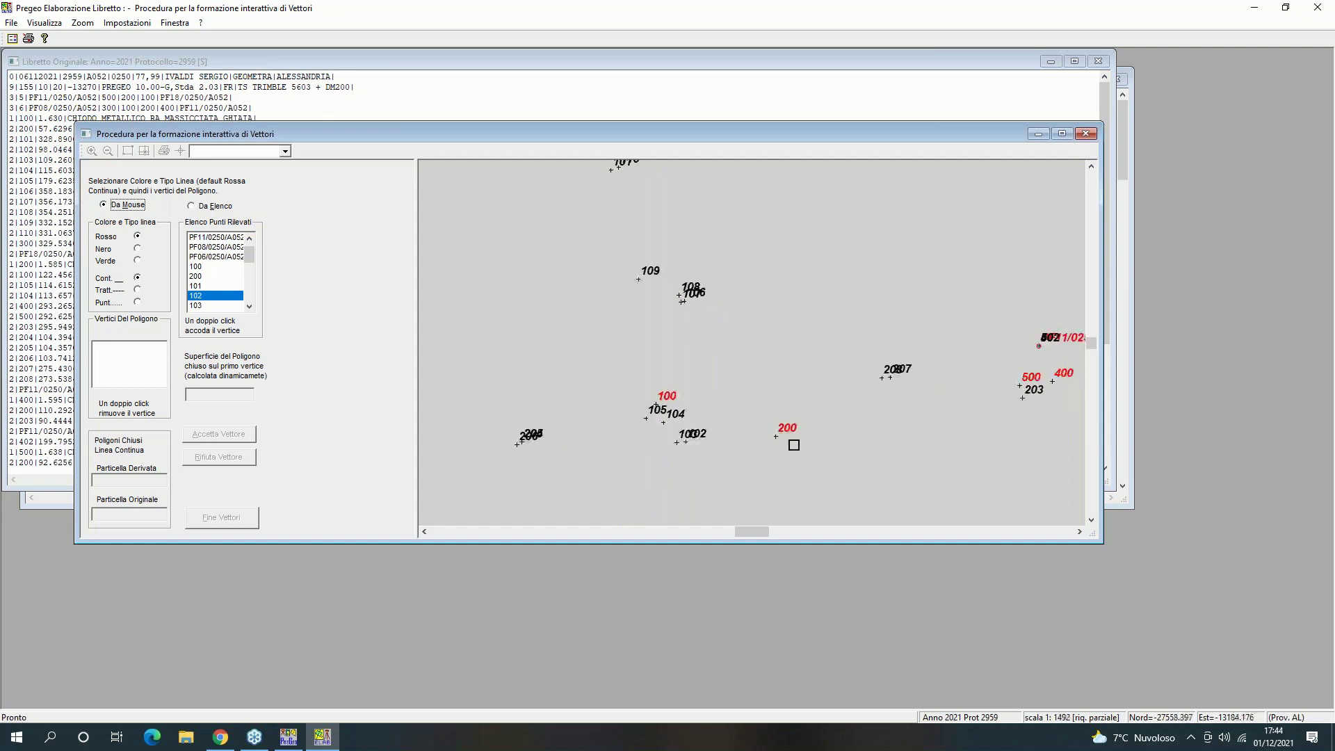
scroll(716, 444, "up", 3)
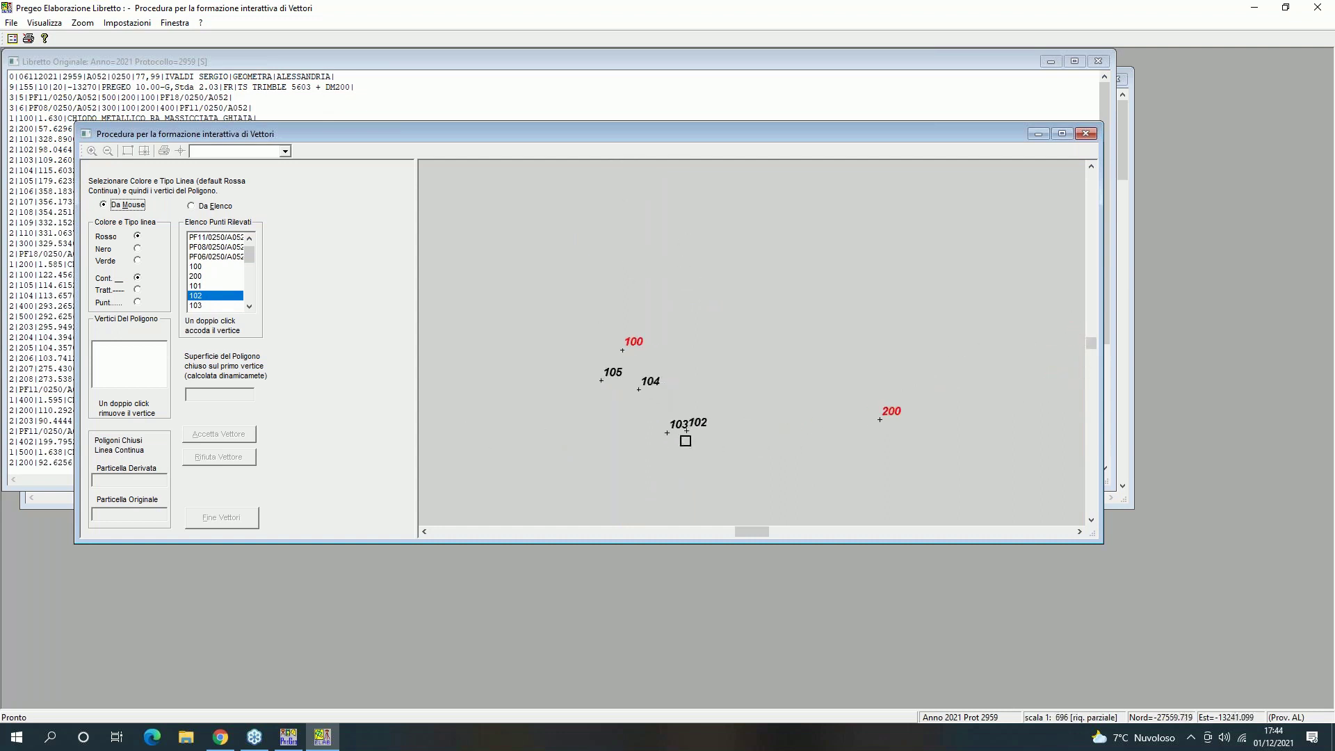
- Trace a red line through points 103, 104, 109 and 110, accept it and close
left_click(654, 434)
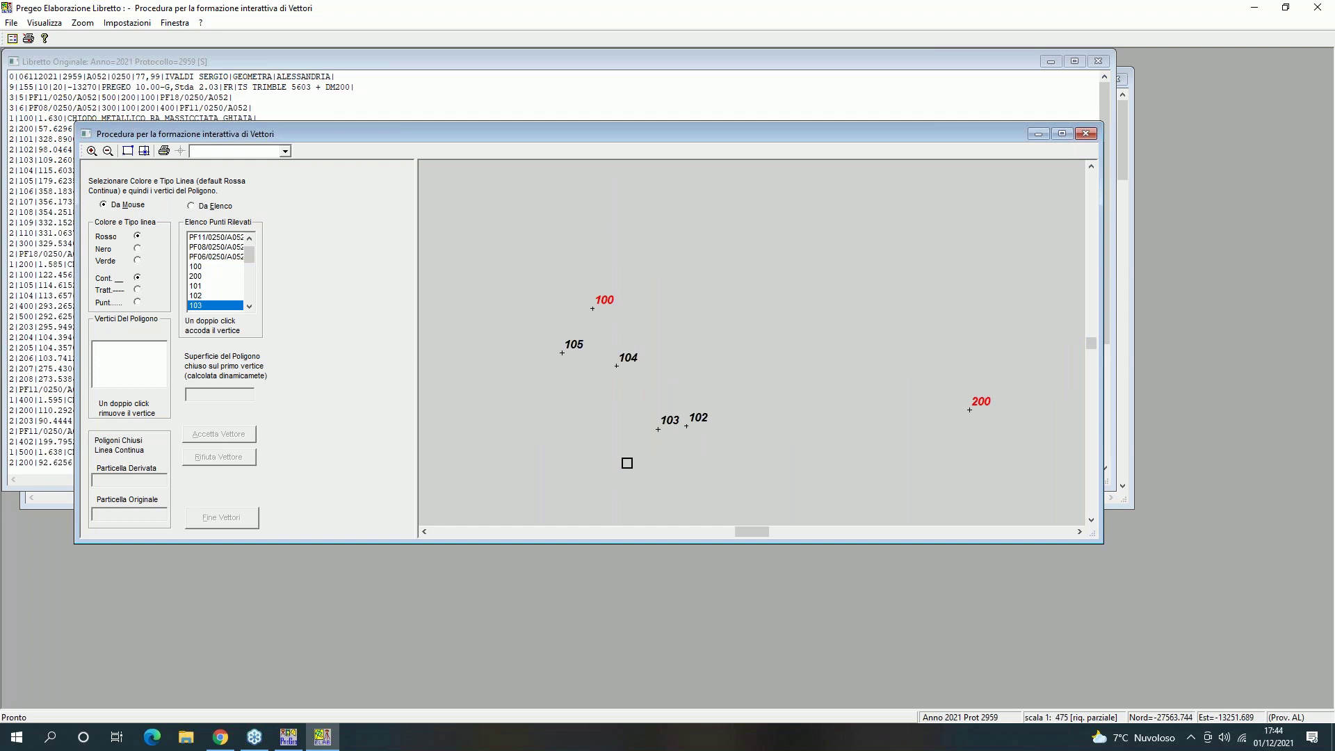
scroll(626, 462, "down", 1)
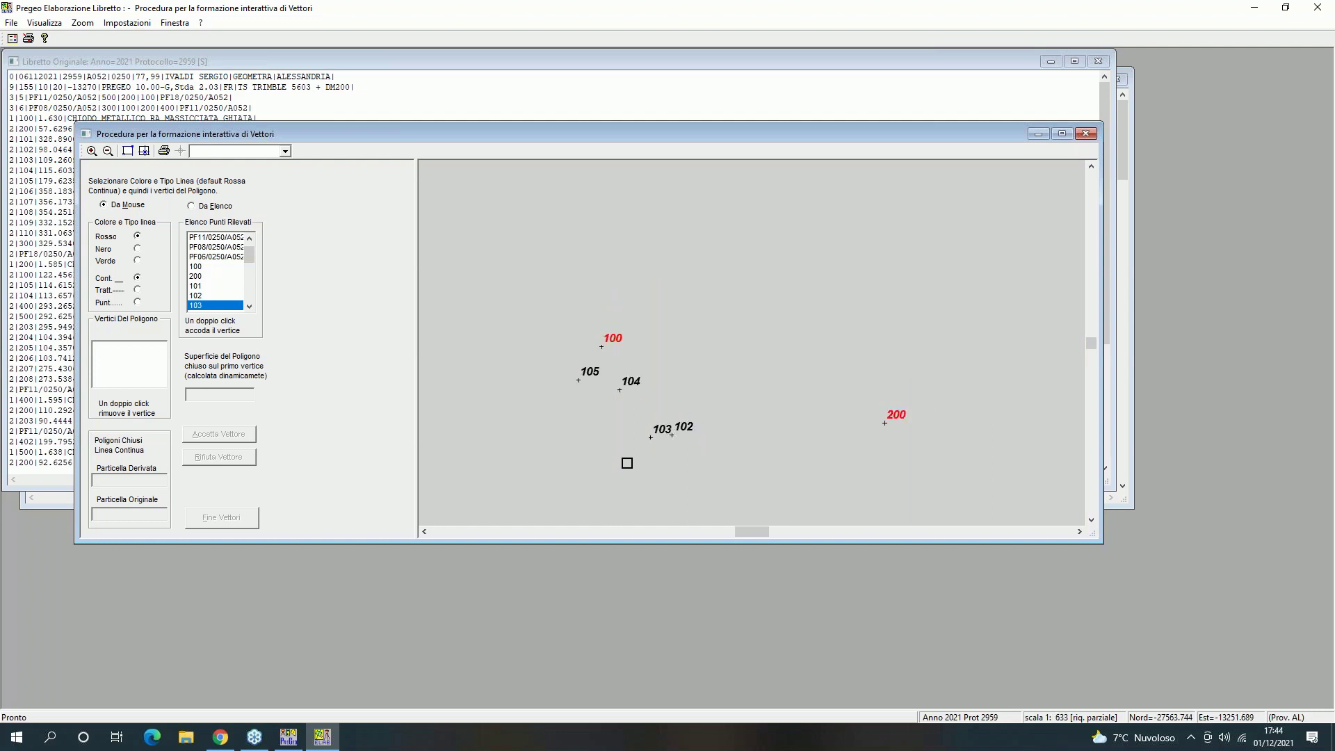
left_click(650, 436)
scroll(661, 409, "down", 1)
left_click(628, 394)
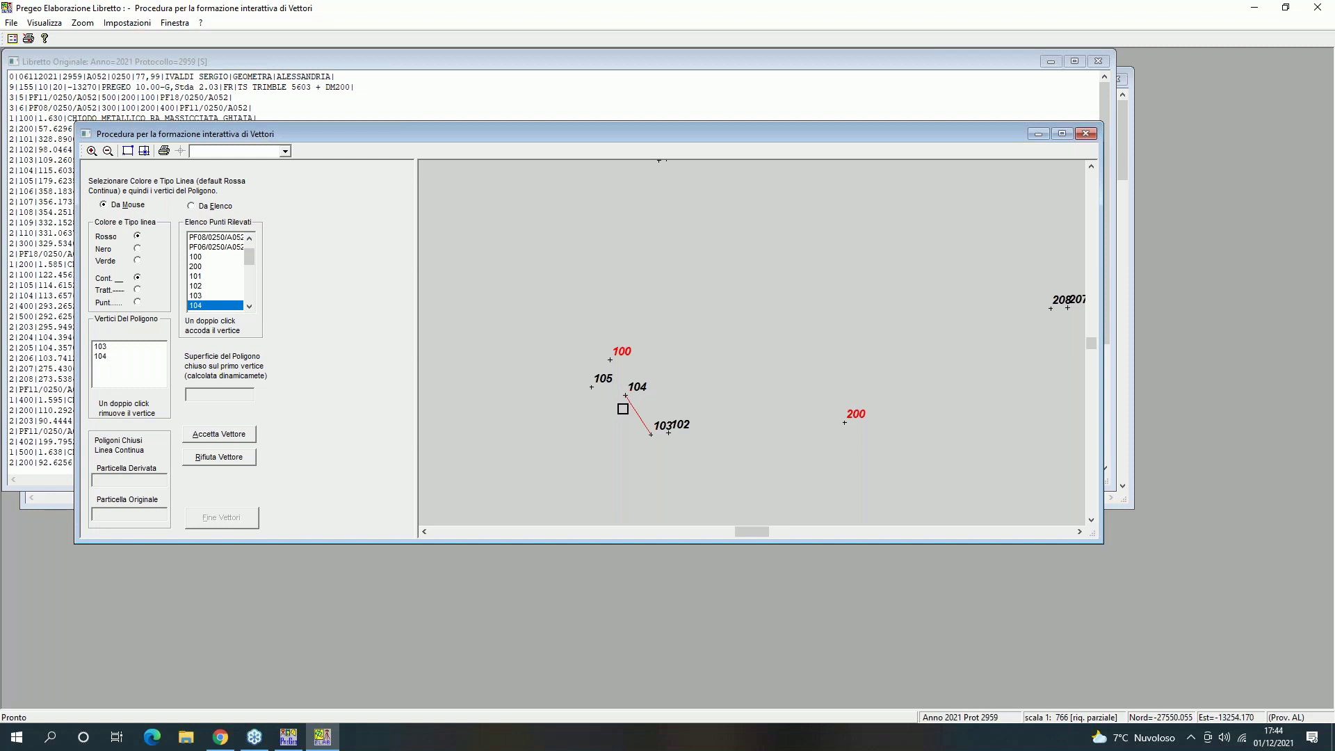
scroll(623, 409, "down", 1)
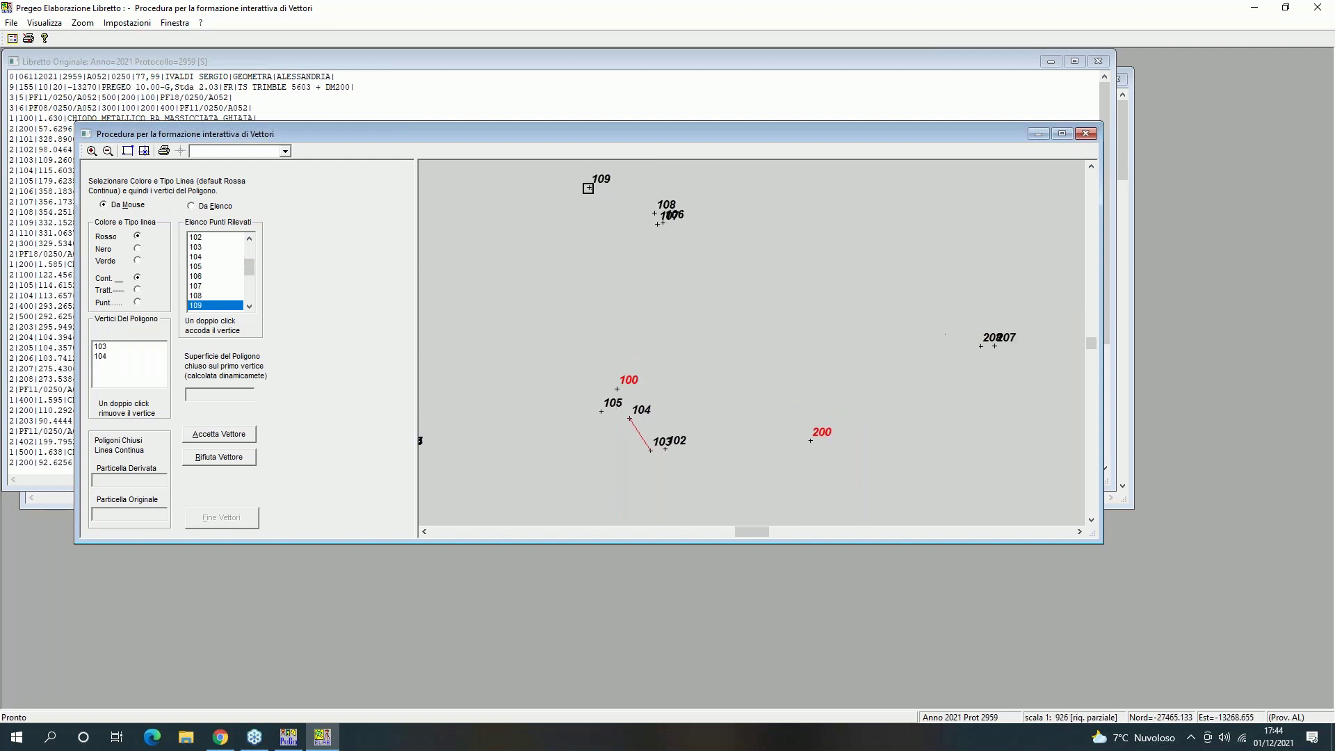
left_click(589, 188)
scroll(645, 424, "down", 1)
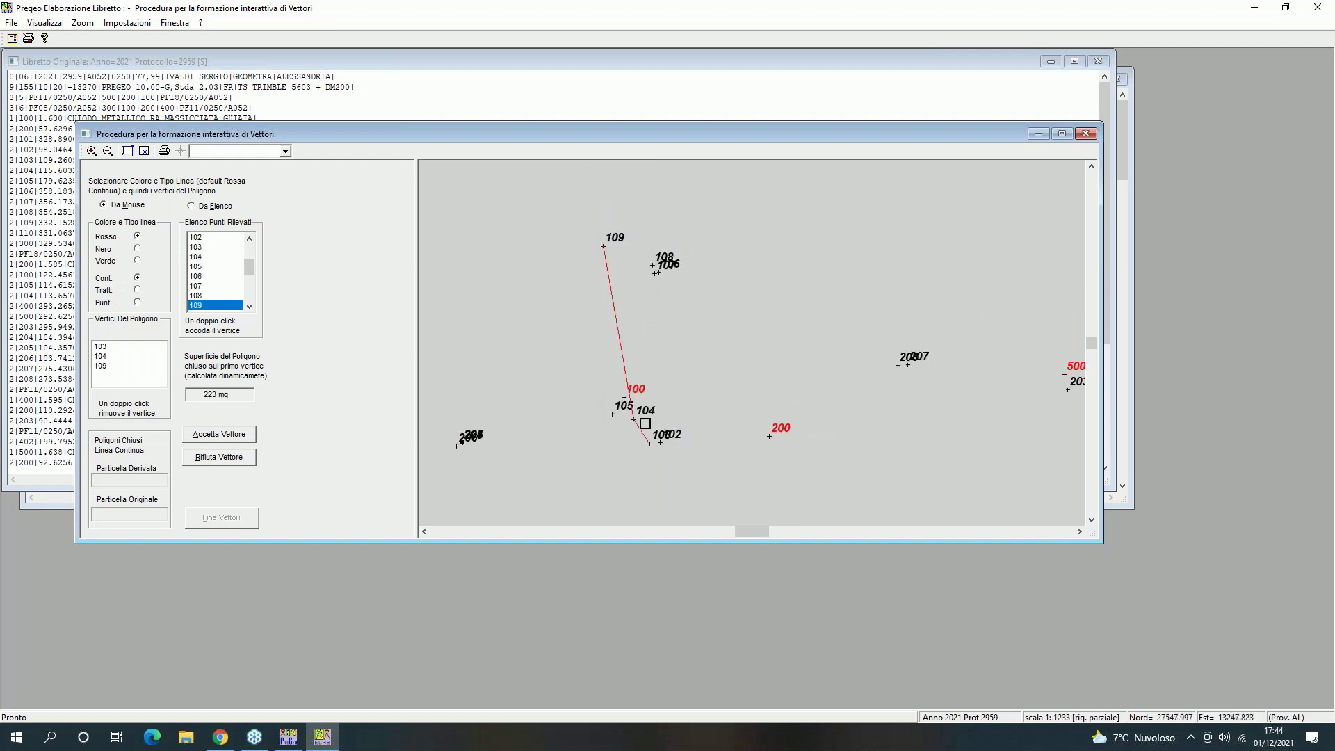
scroll(657, 286, "down", 2)
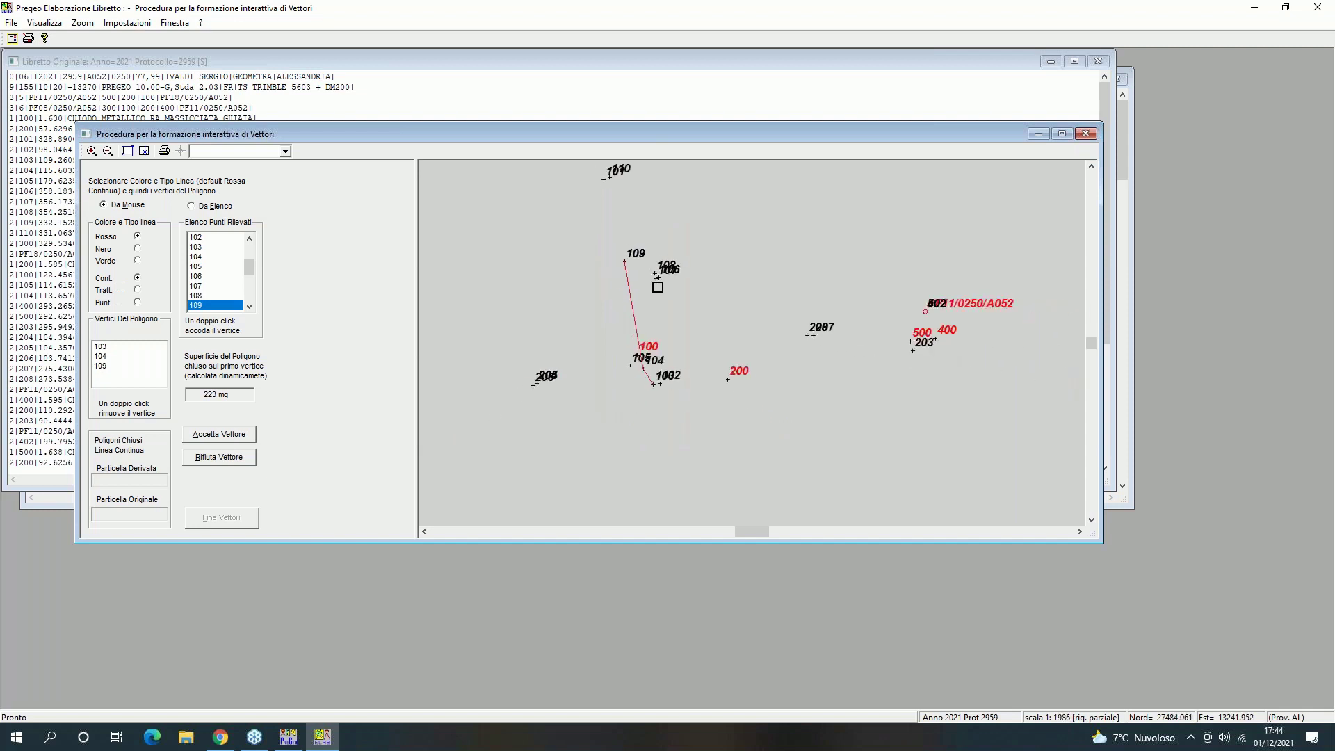
scroll(615, 173, "up", 6)
scroll(602, 185, "up", 1)
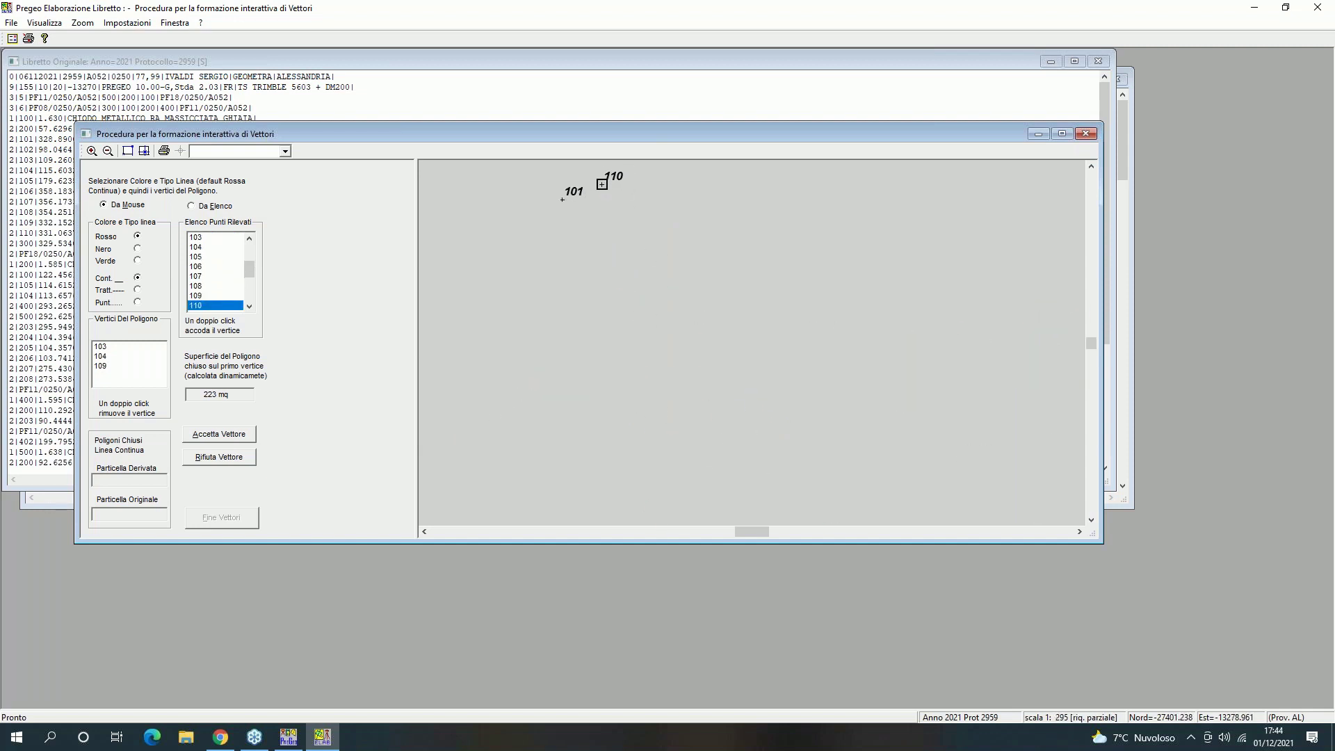
left_click(603, 184)
scroll(598, 275, "down", 2)
scroll(598, 275, "down", 4)
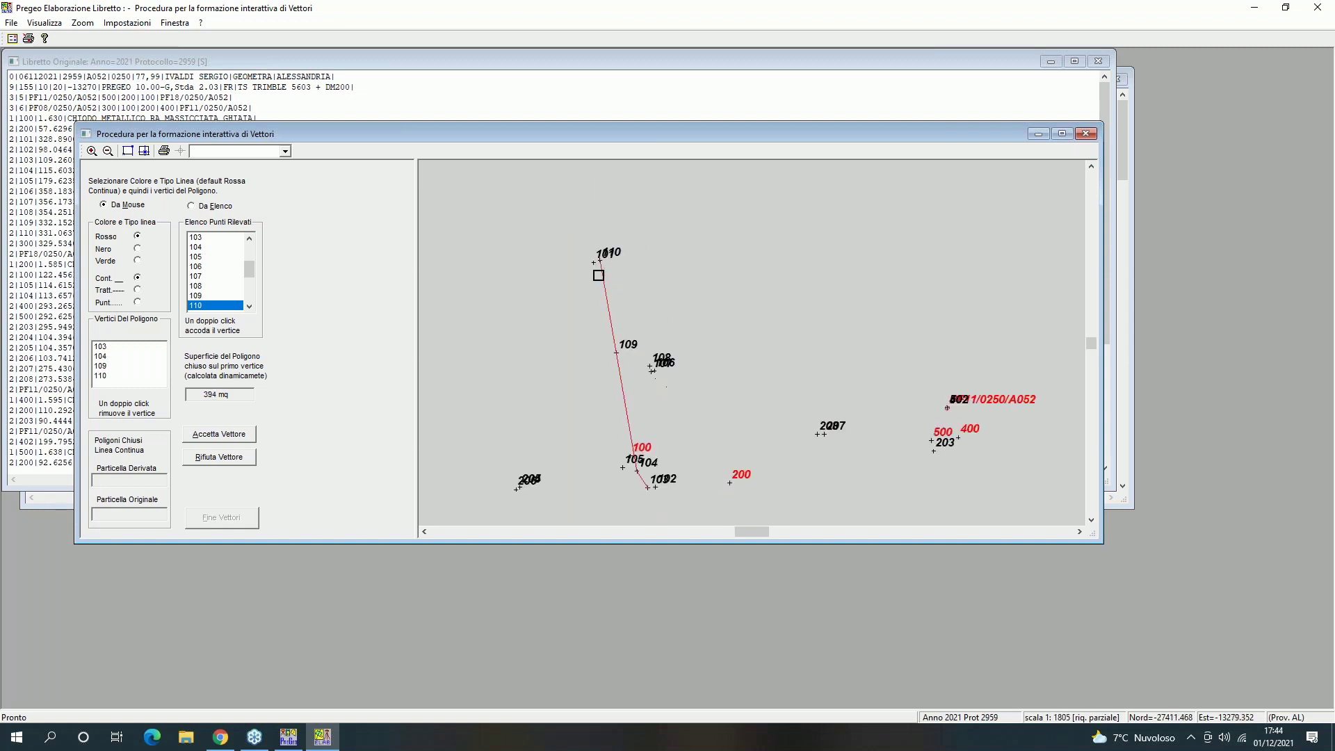
scroll(626, 463, "up", 1)
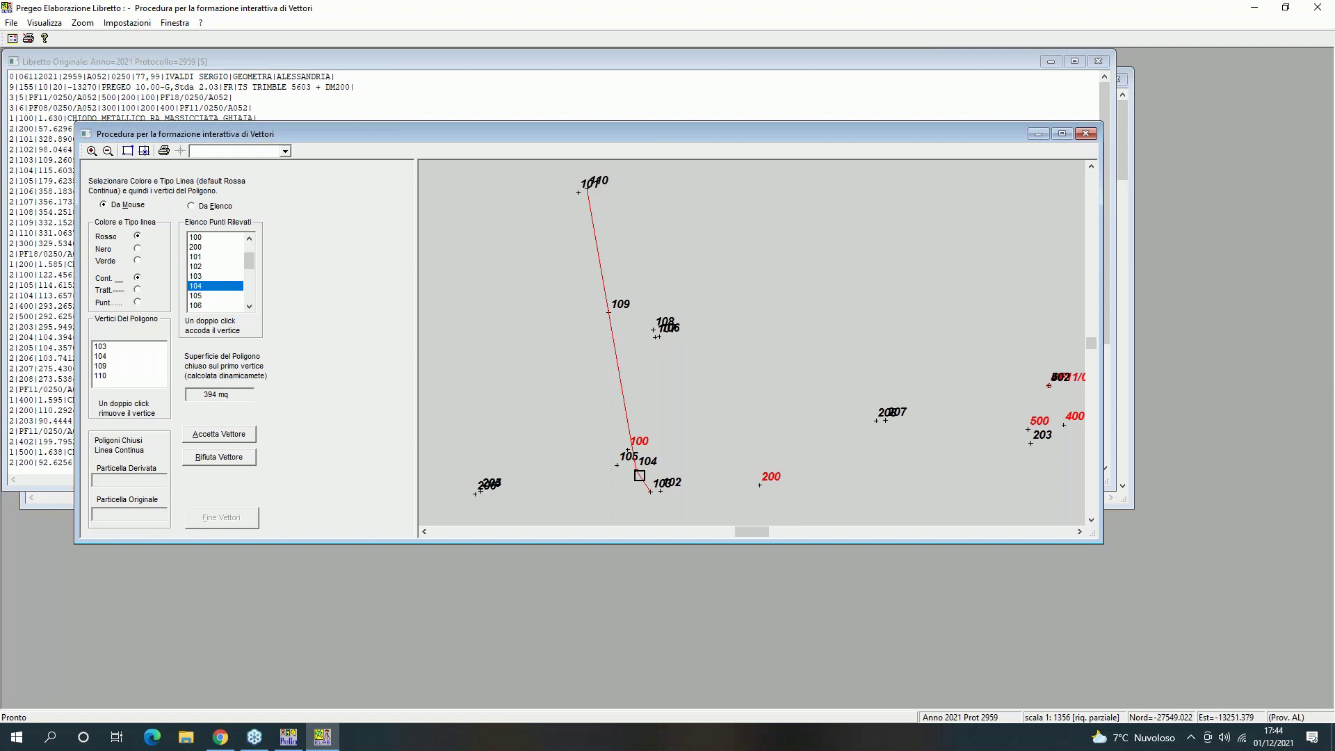
left_click(242, 437)
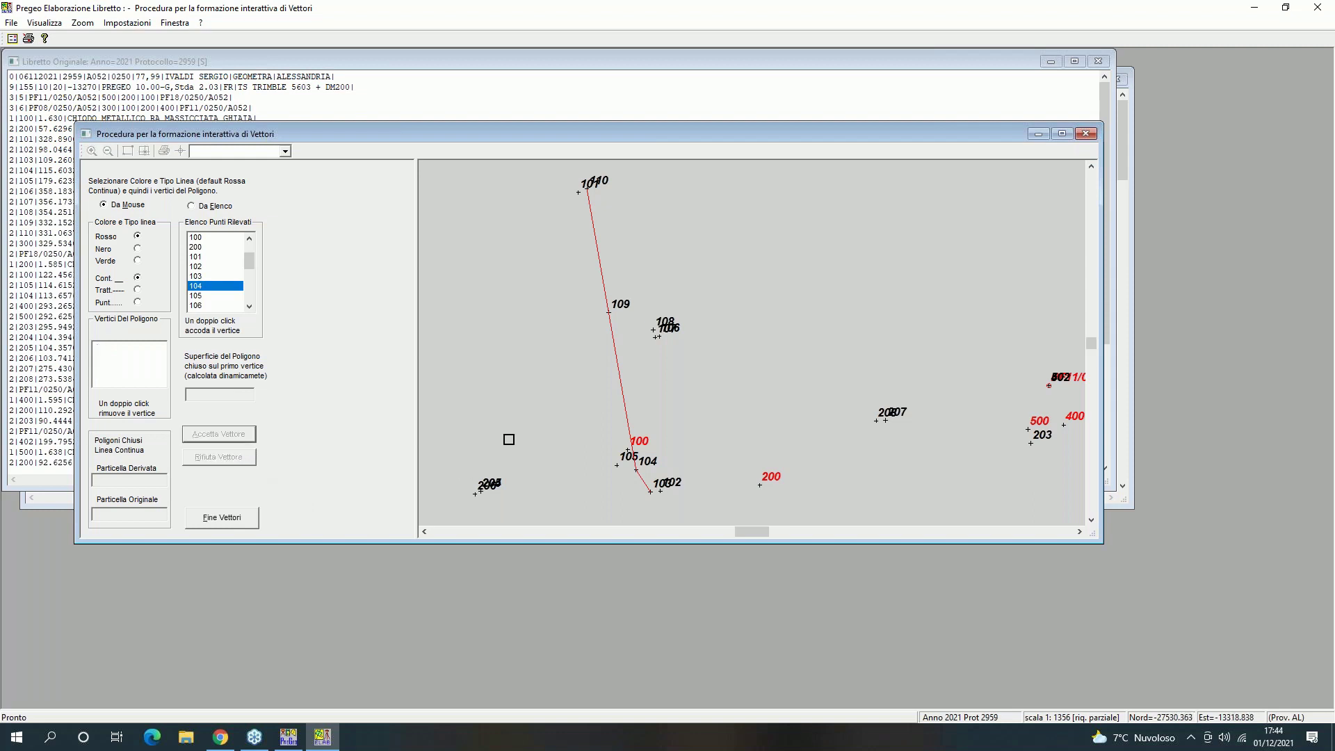
left_click(1086, 134)
left_click_drag(1101, 291, 1136, 330)
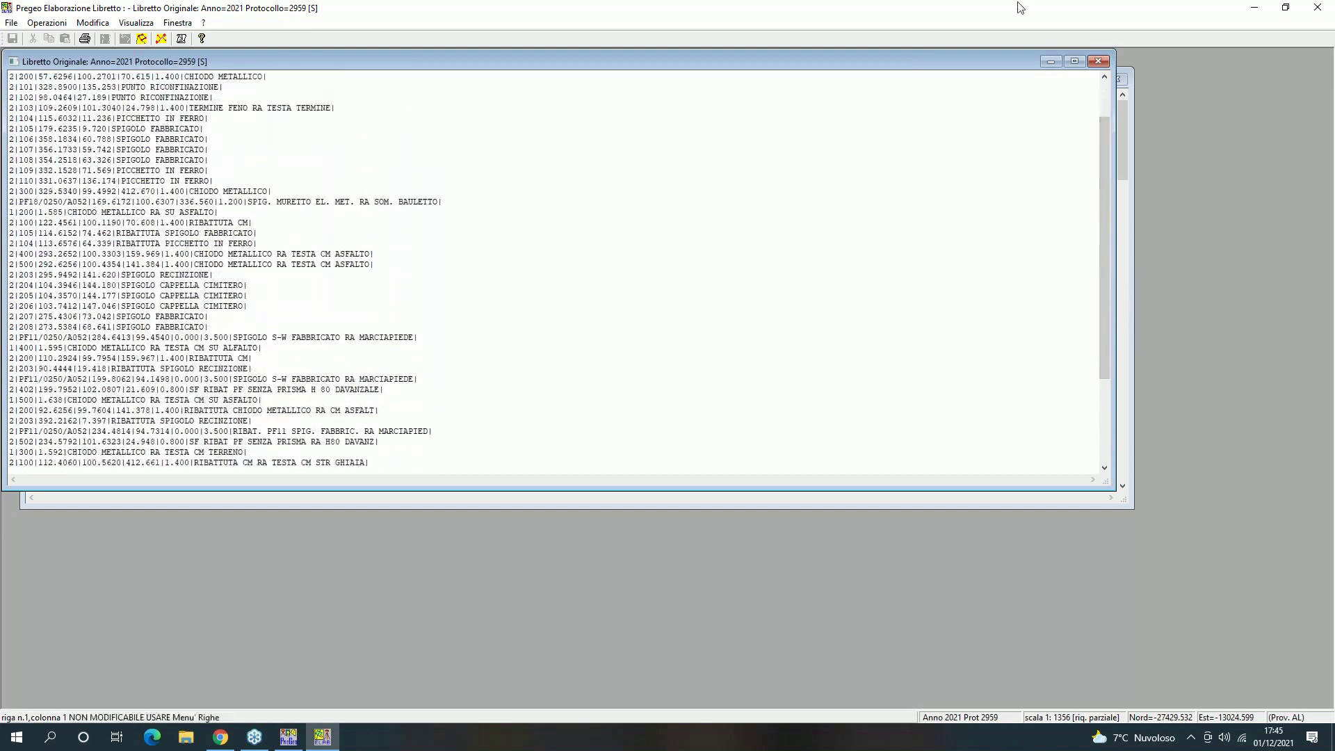
left_click(1100, 61)
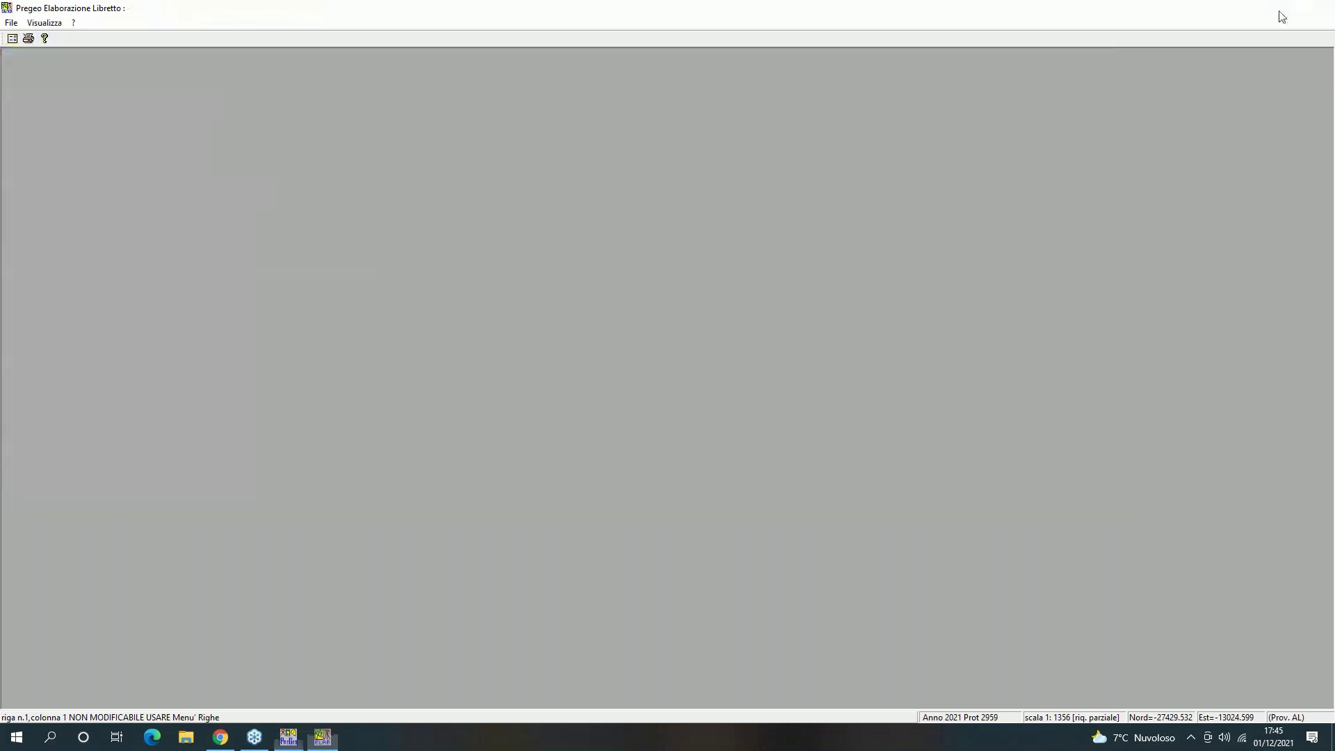
left_click(1310, 14)
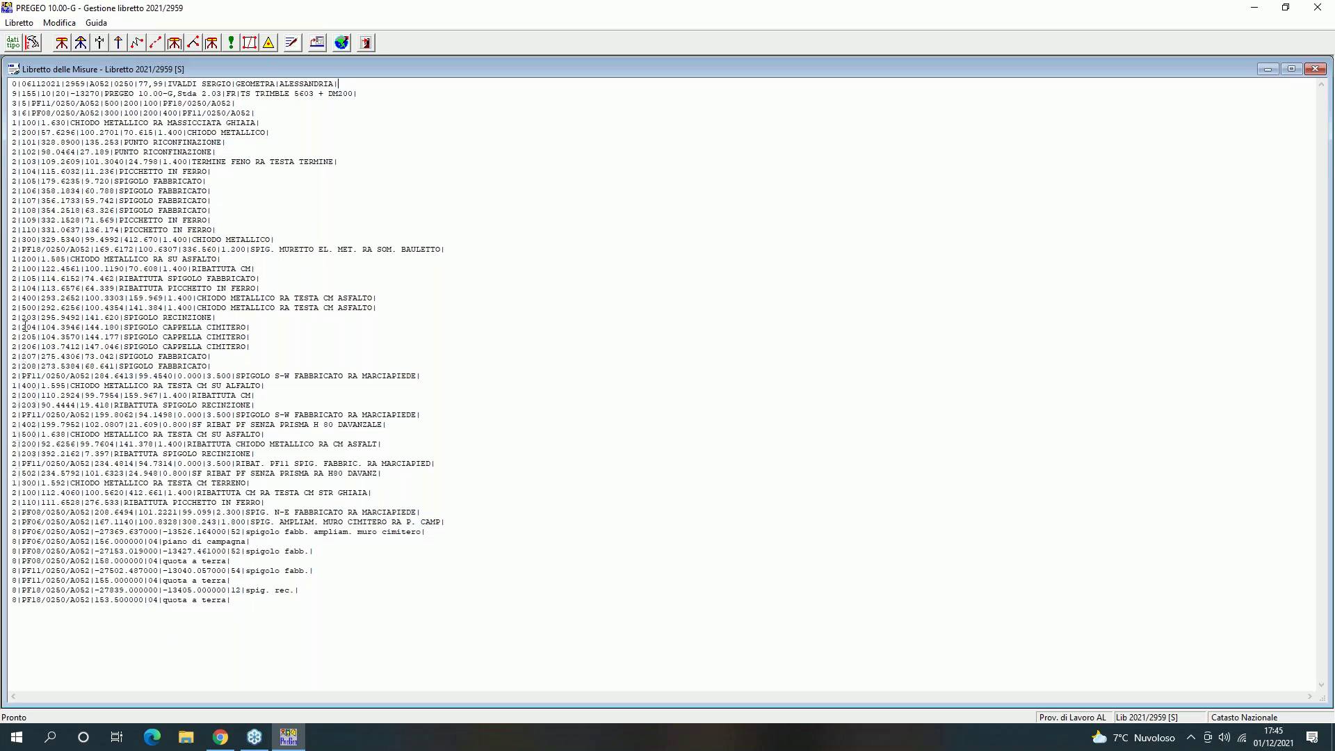
left_click(366, 43)
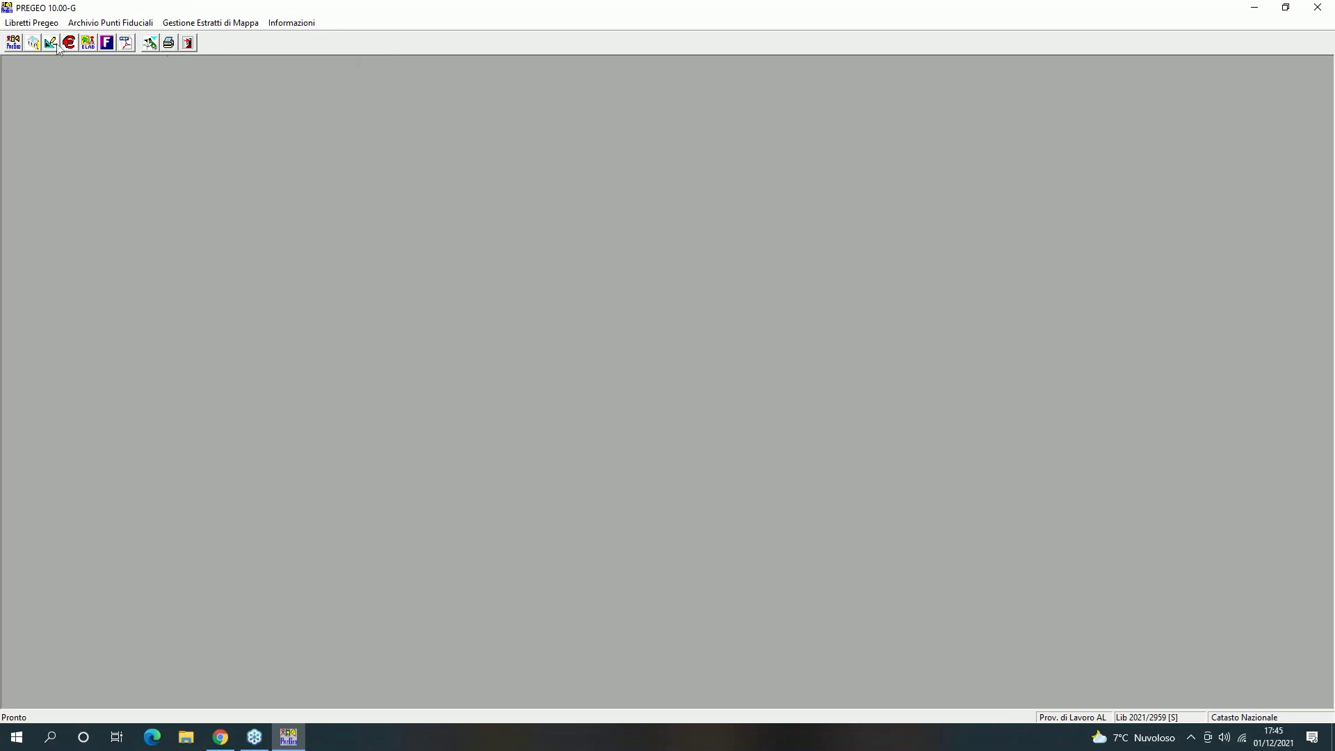
left_click(88, 43)
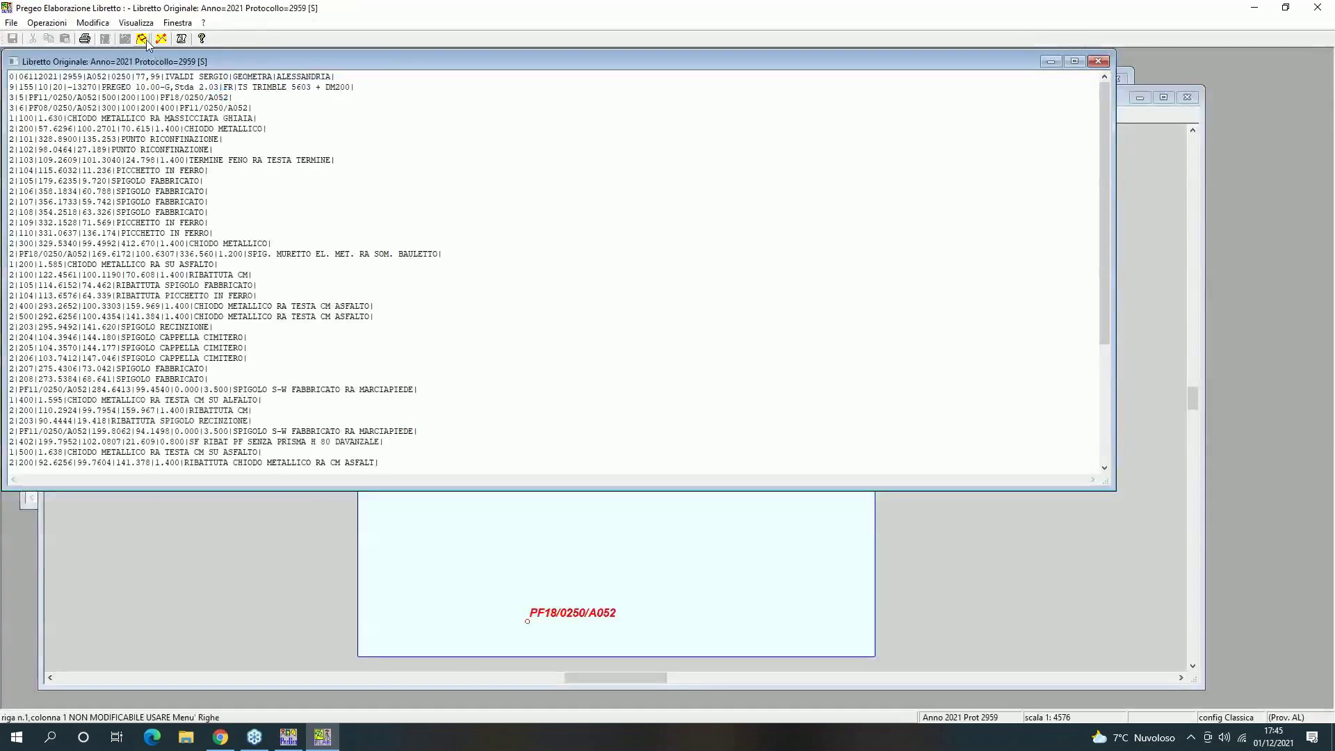
left_click(142, 39)
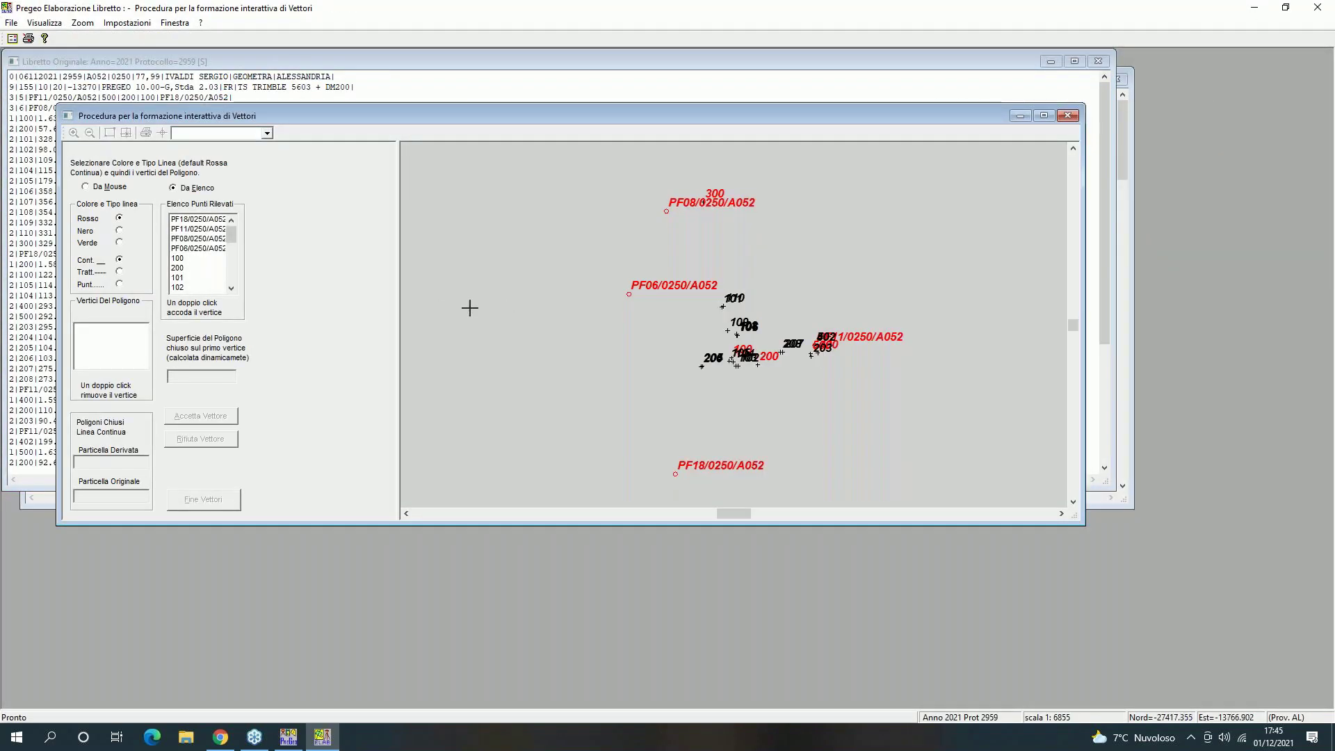
- Using Da Mouse, trace and accept the polygon 103–104–109–110, then choose Fine Vettori
scroll(757, 363, "up", 1)
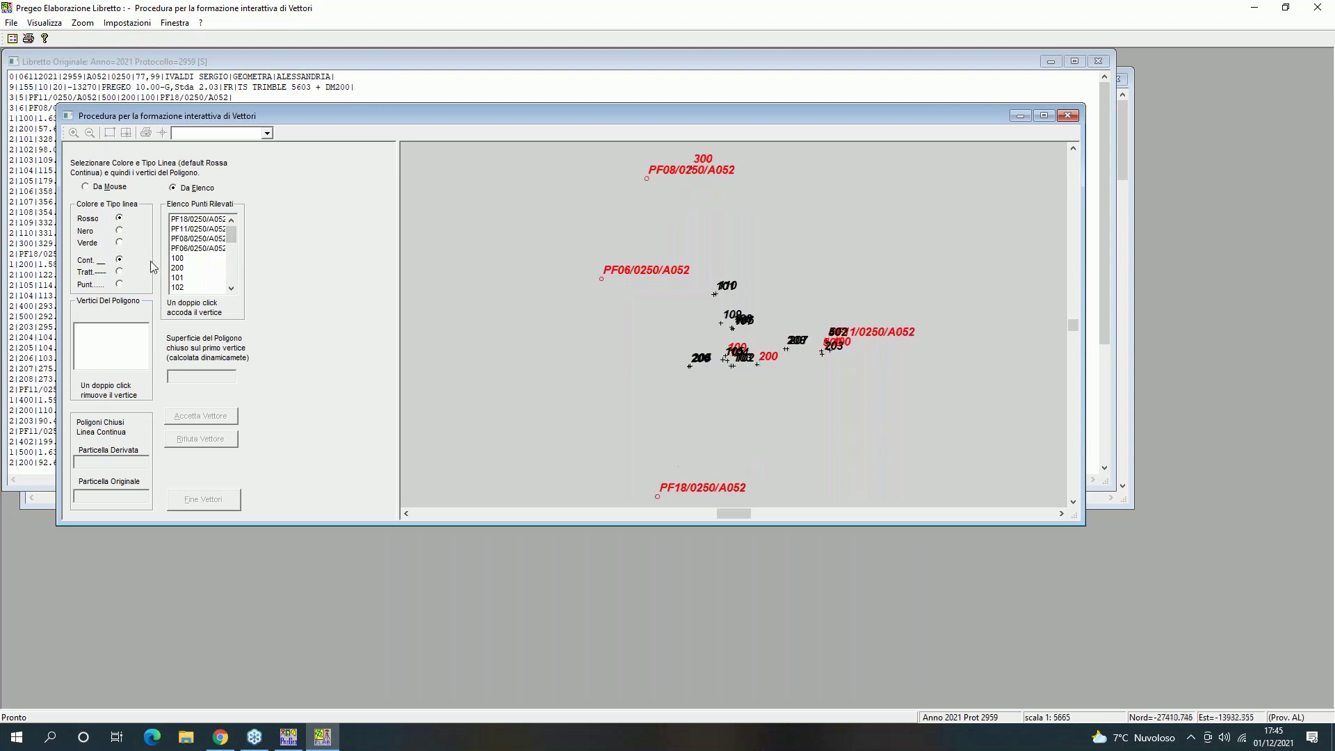
left_click(100, 186)
scroll(754, 406, "up", 10)
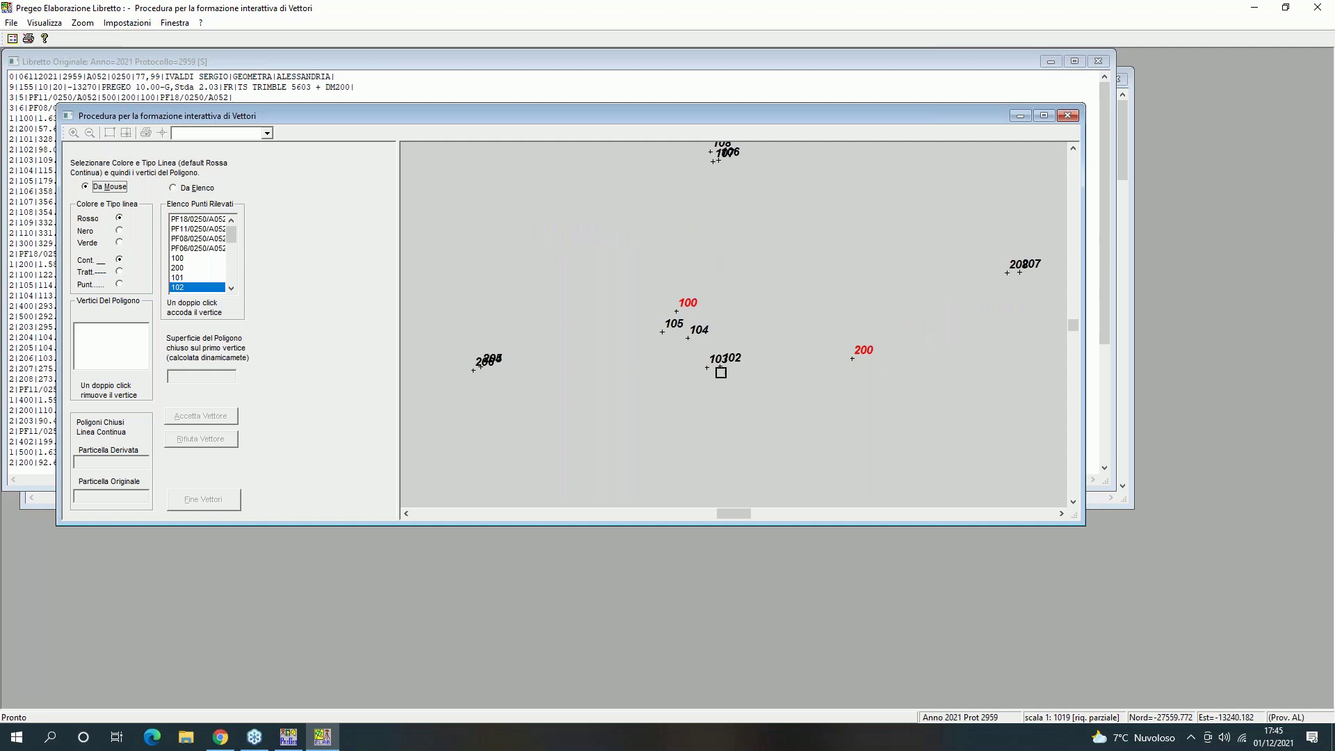
left_click(700, 367)
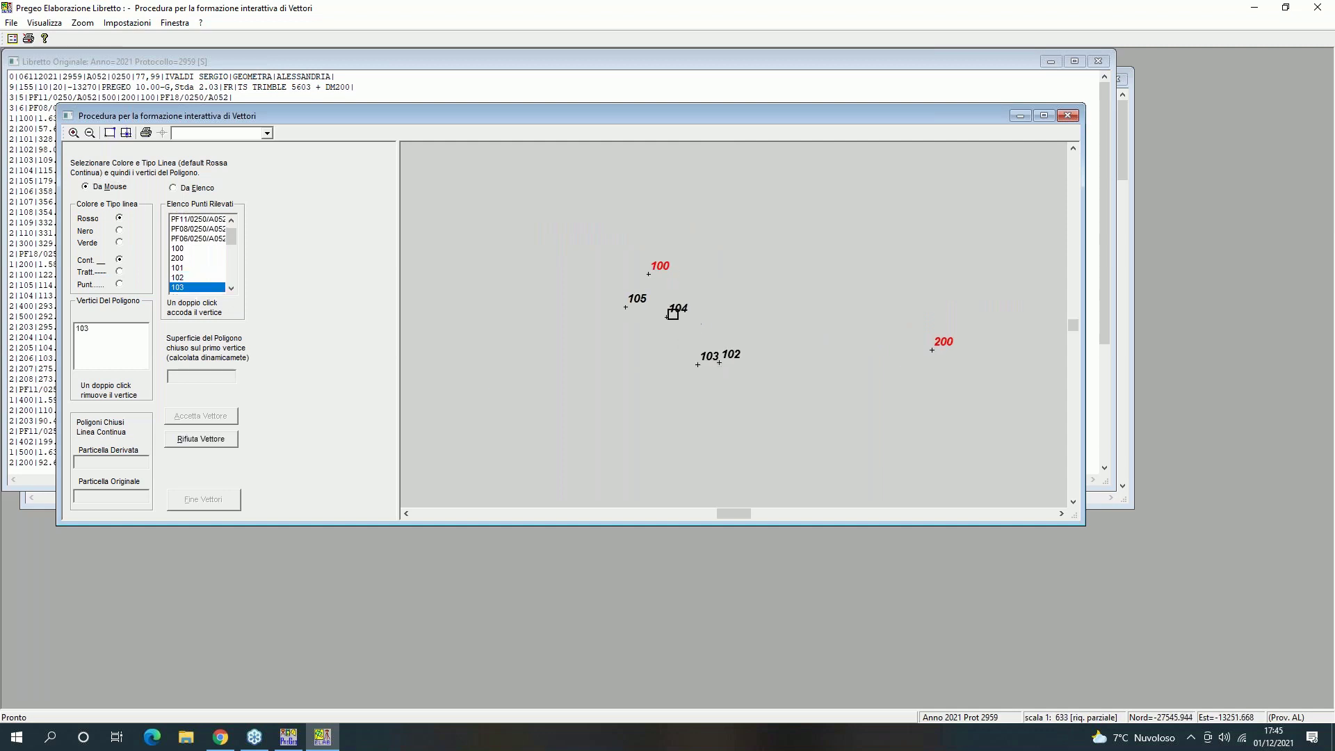
left_click(672, 317)
scroll(572, 402, "down", 3)
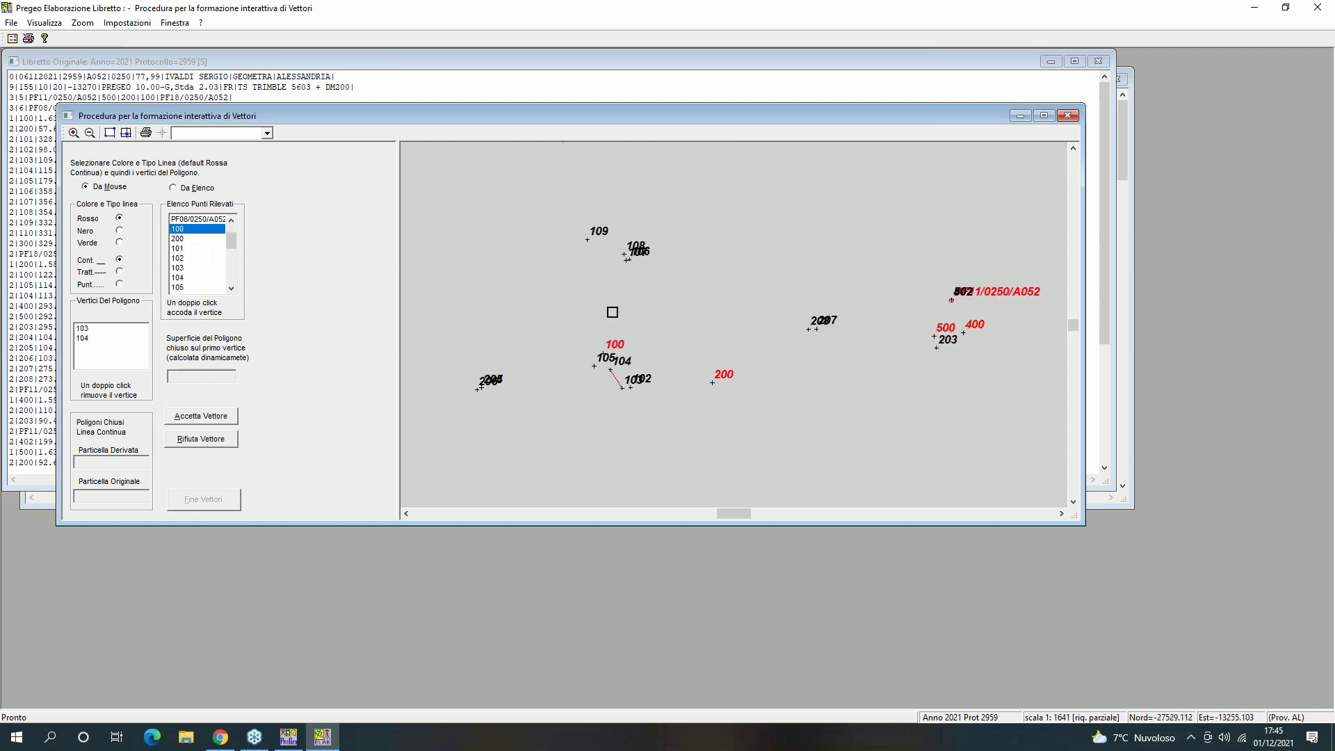
left_click(583, 246)
scroll(563, 388, "down", 2)
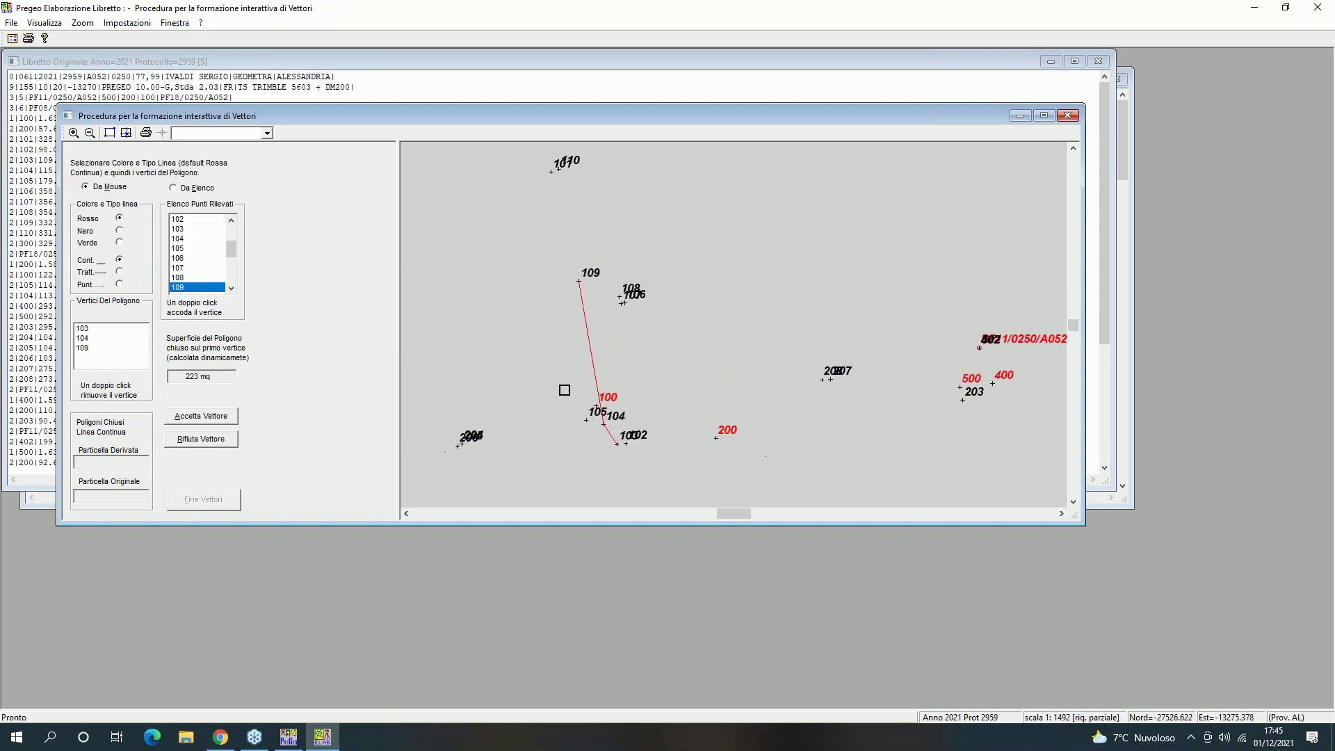
scroll(567, 172, "up", 6)
left_click(551, 210)
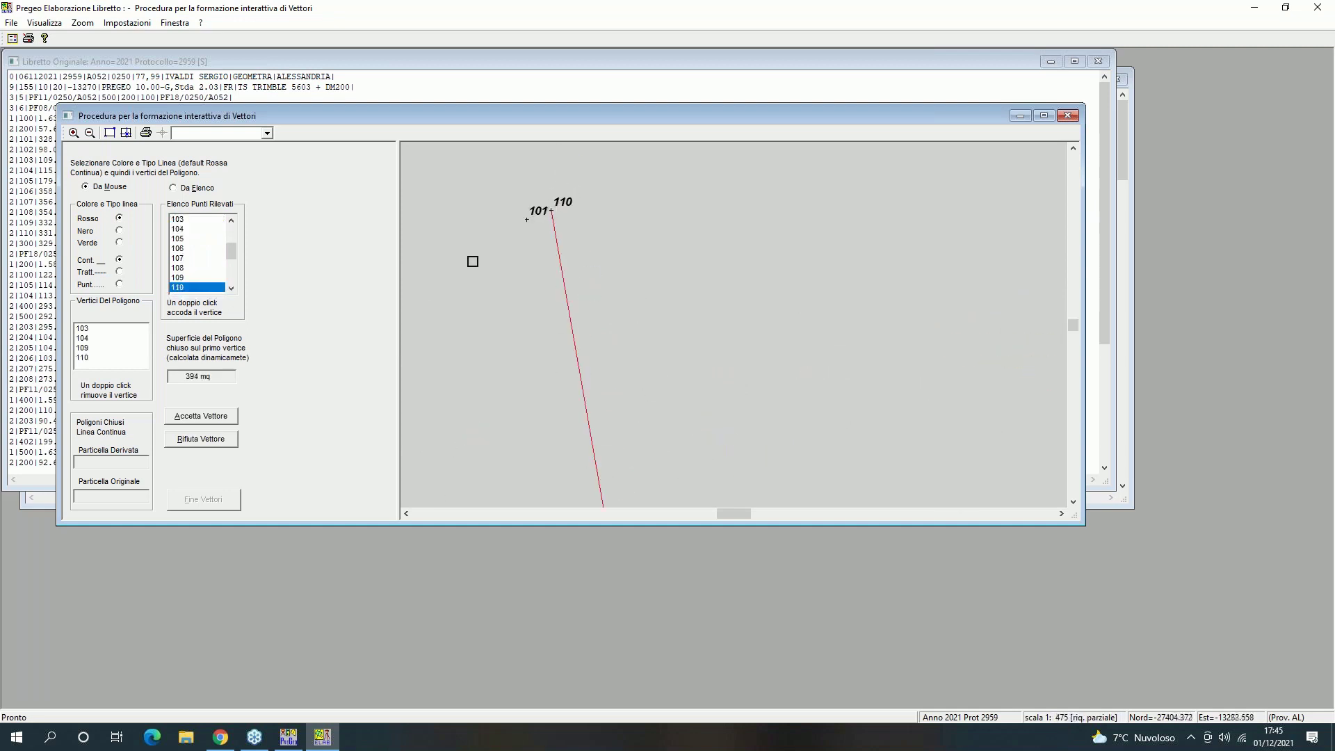
left_click(235, 417)
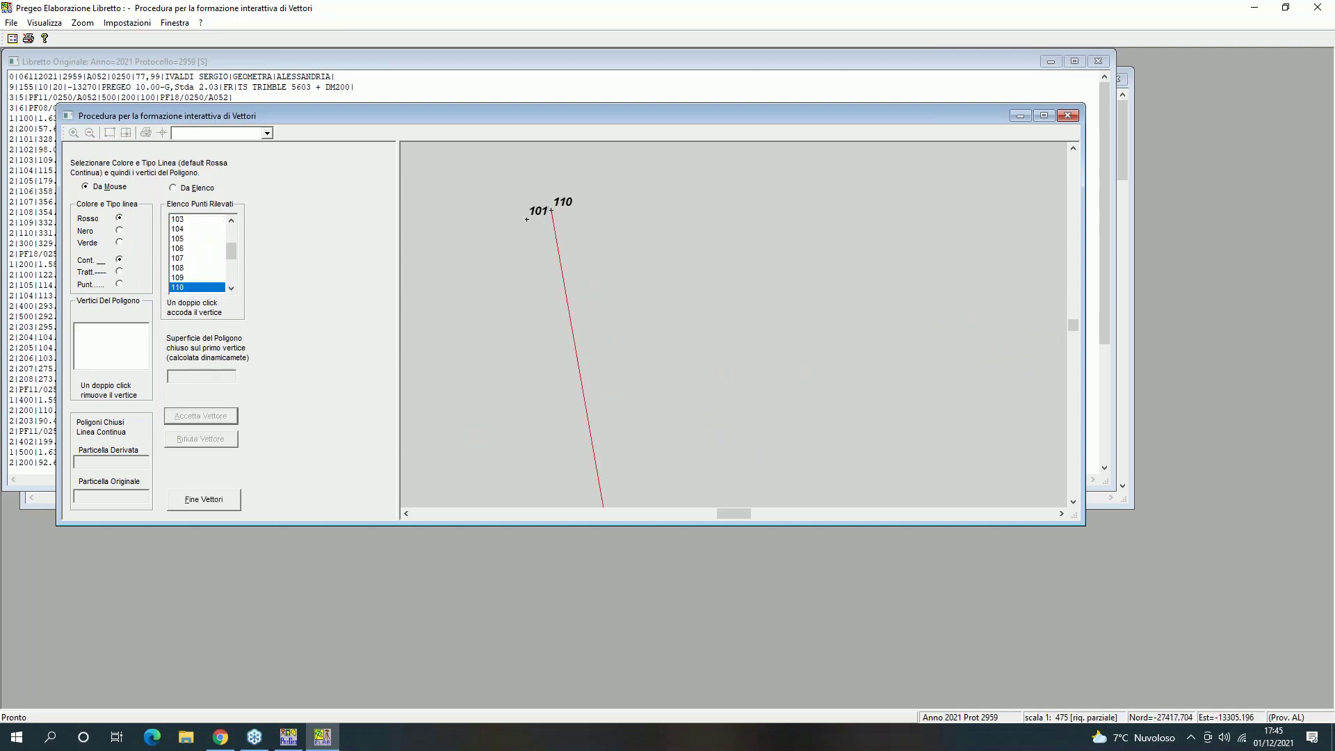
left_click(217, 500)
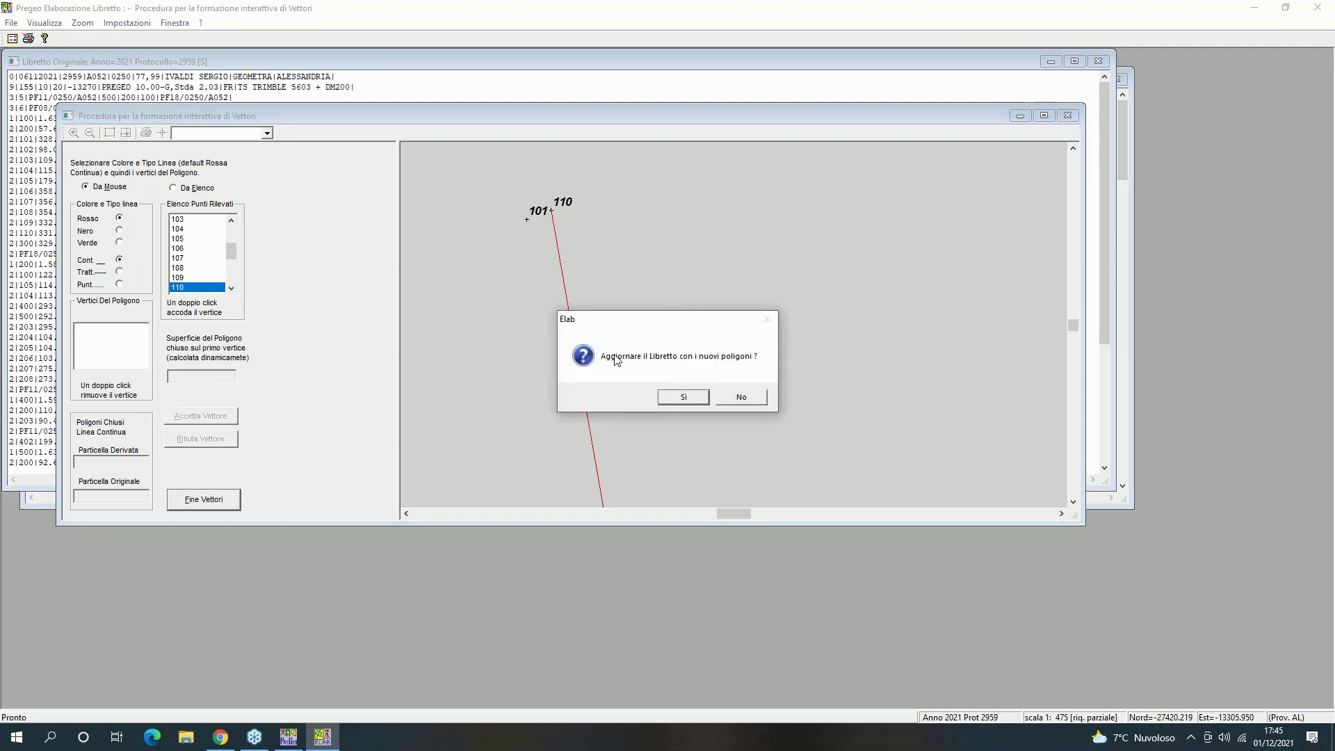
left_click(683, 397)
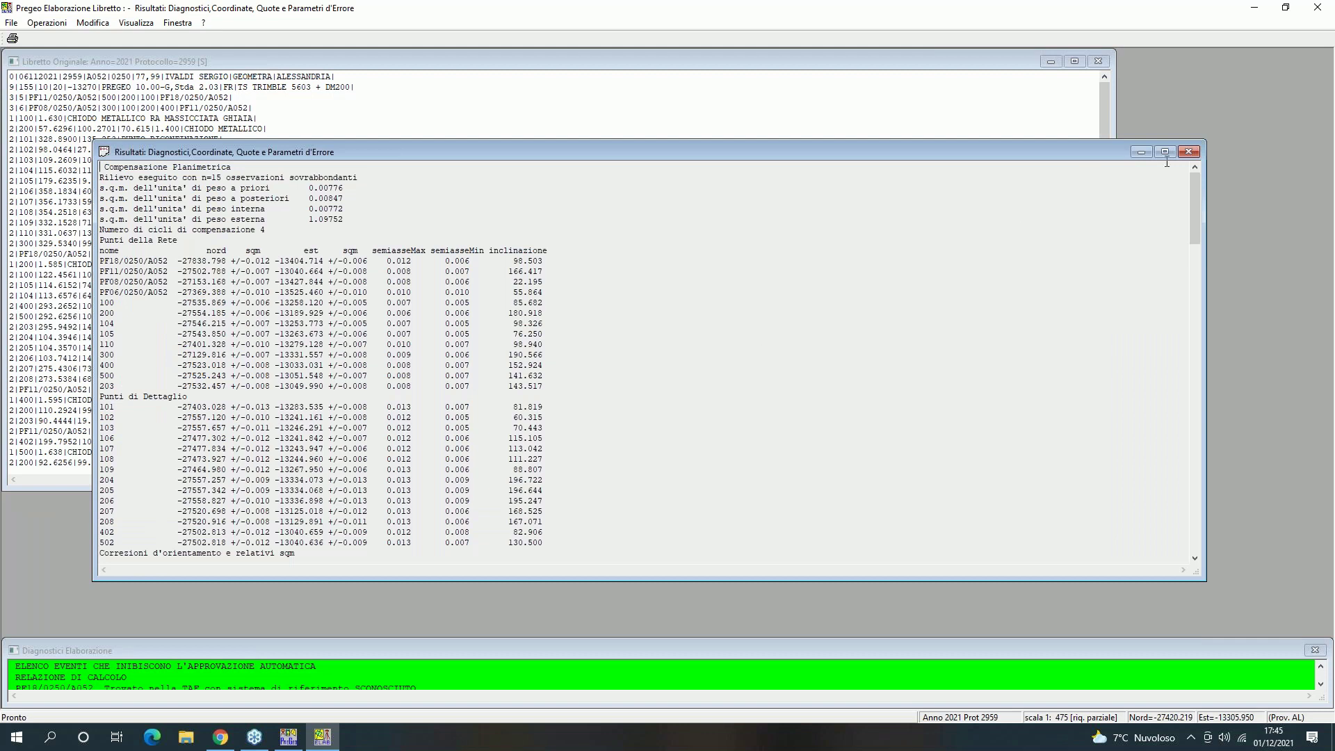
left_click(1188, 152)
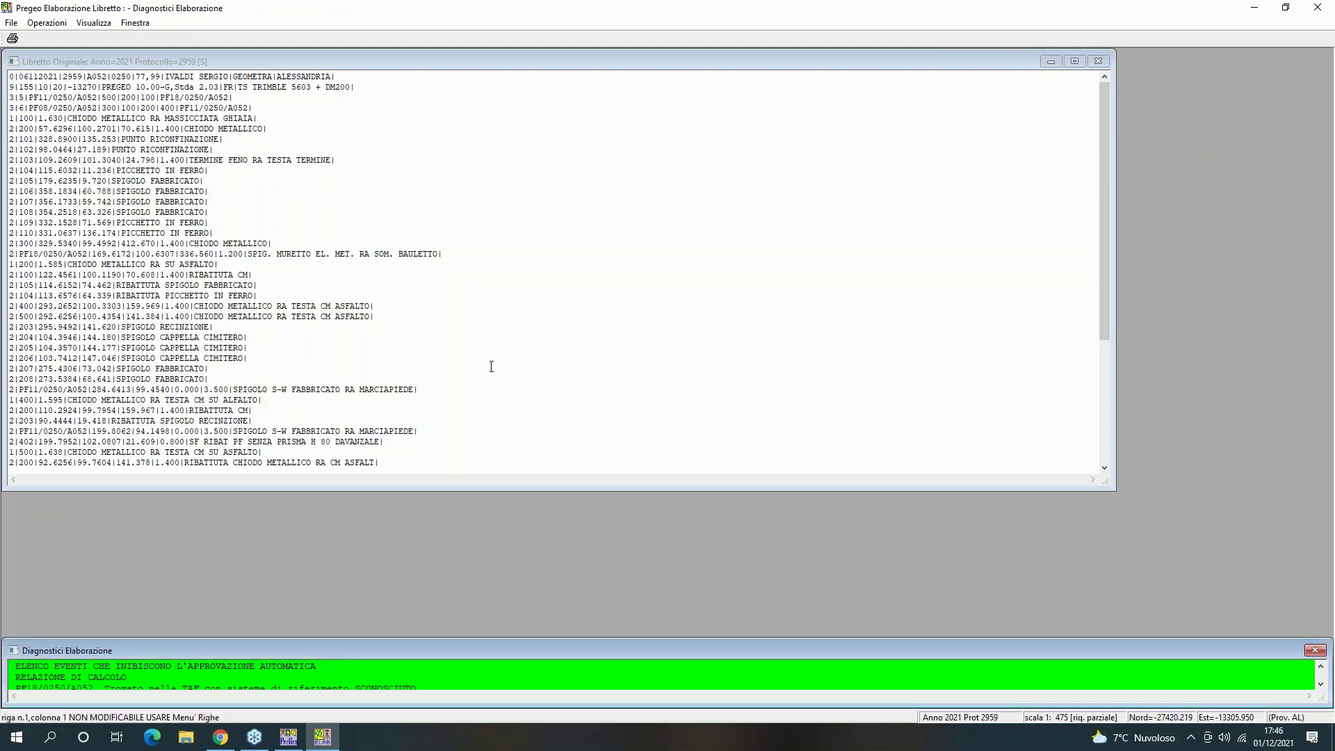
scroll(494, 366, "down", 6)
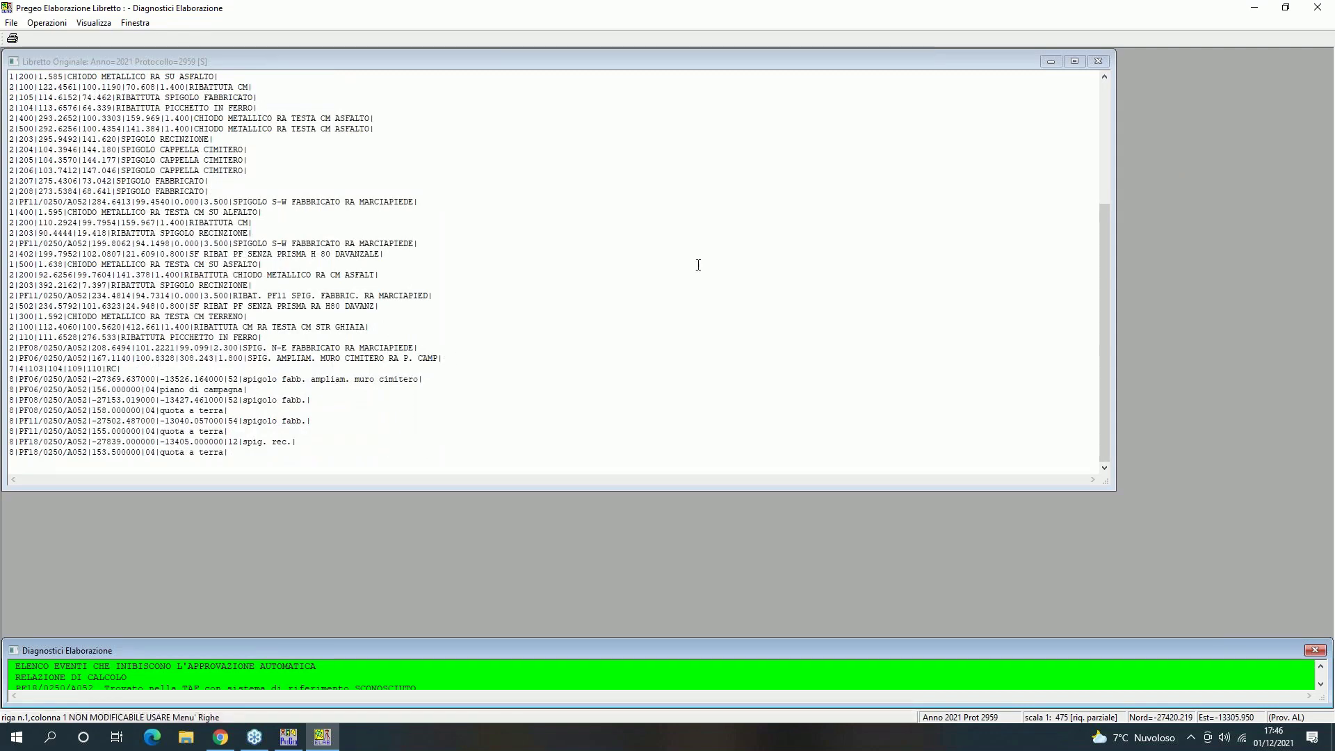
left_click(1099, 62)
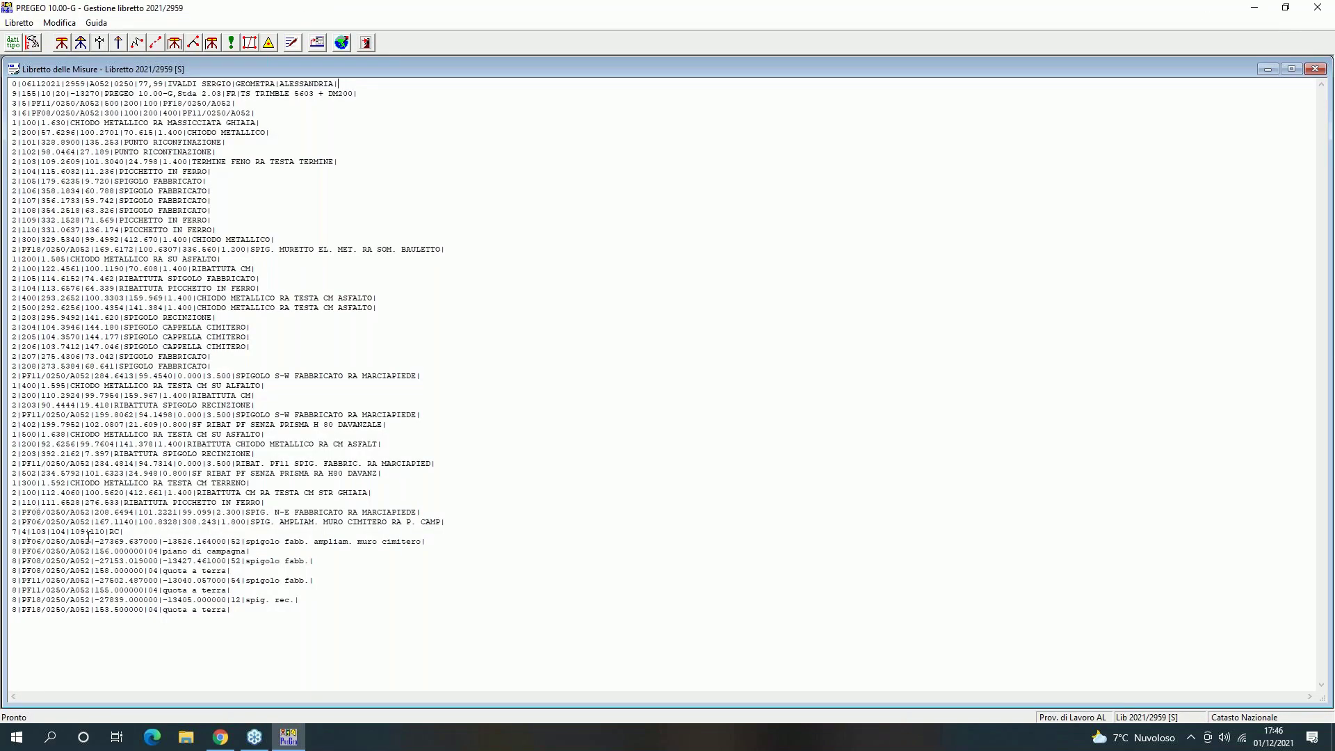
- Insert the note line '6|nuova linea dividente|' after the PF06 line
left_click(446, 523)
left_click(230, 43)
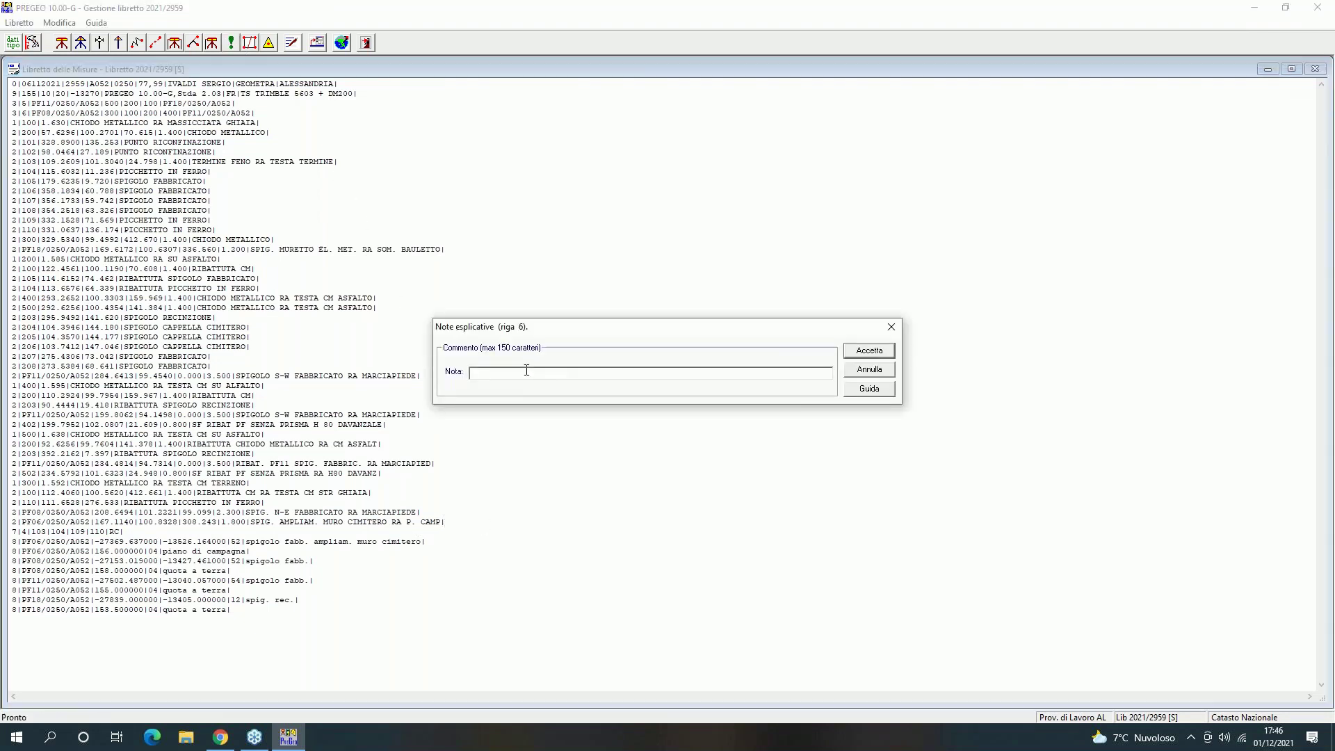
type("nuova linea dividente")
left_click(866, 351)
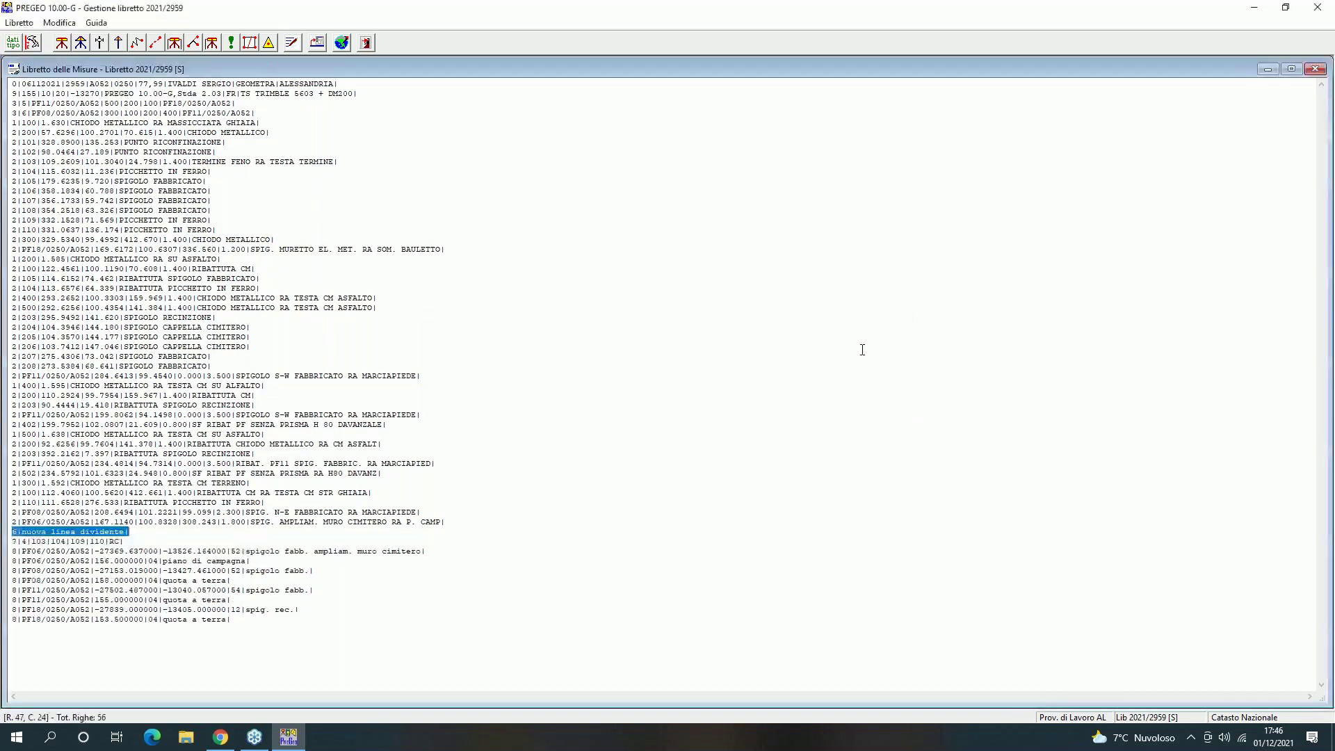
left_click(454, 522)
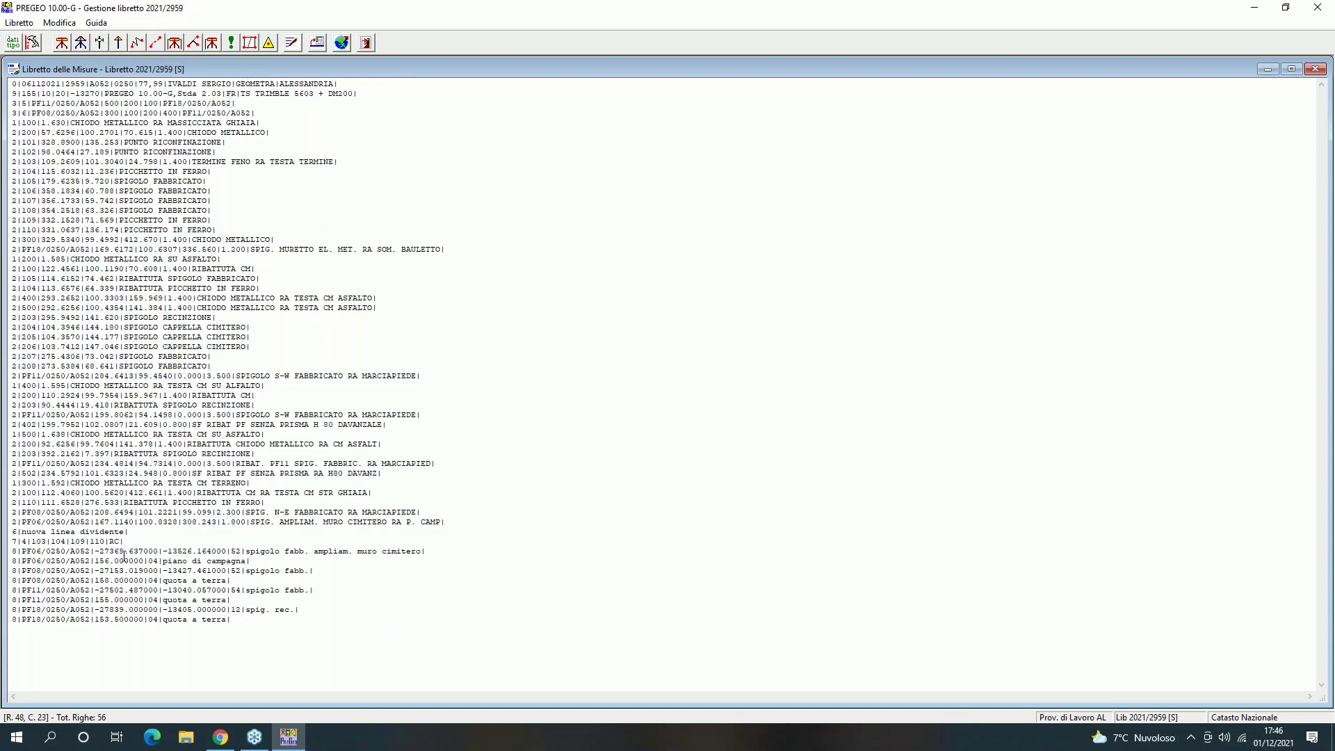
- Add the isolated-point contour line 7|1|101|PV| for point 101
left_click(250, 47)
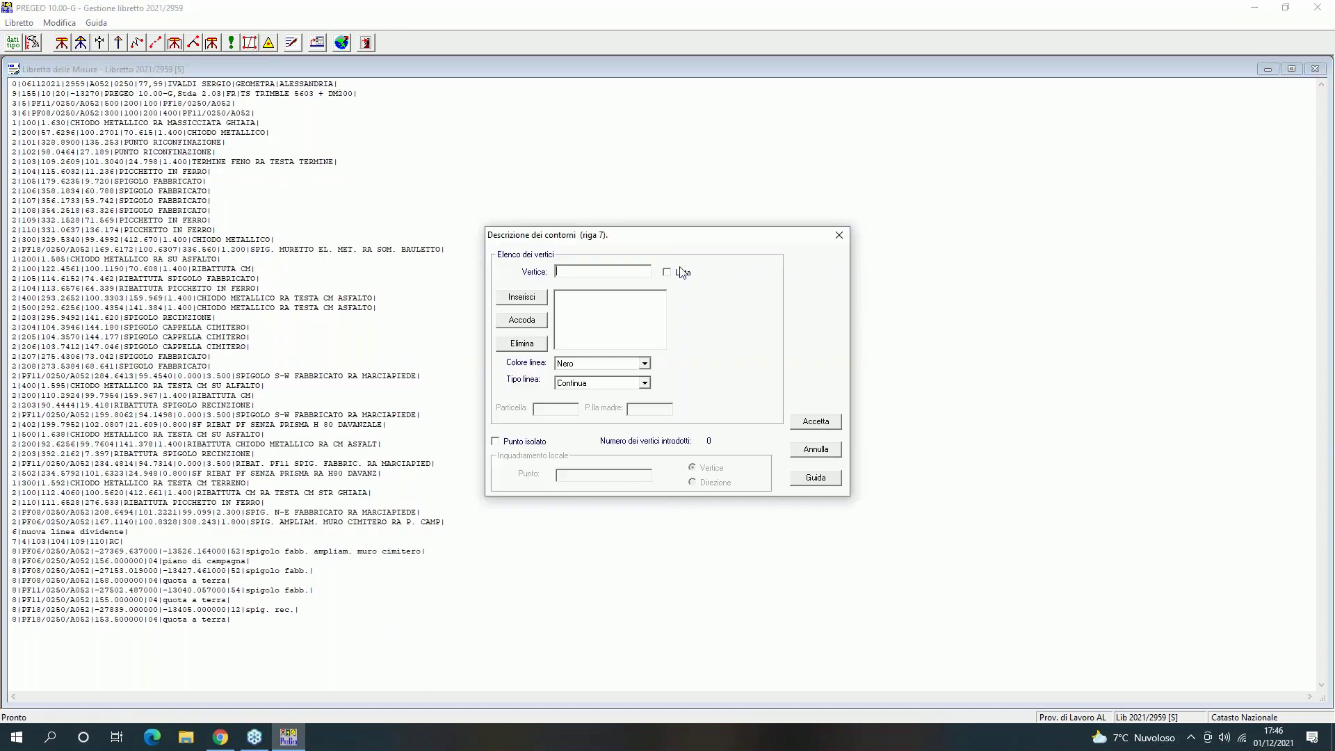
left_click(668, 274)
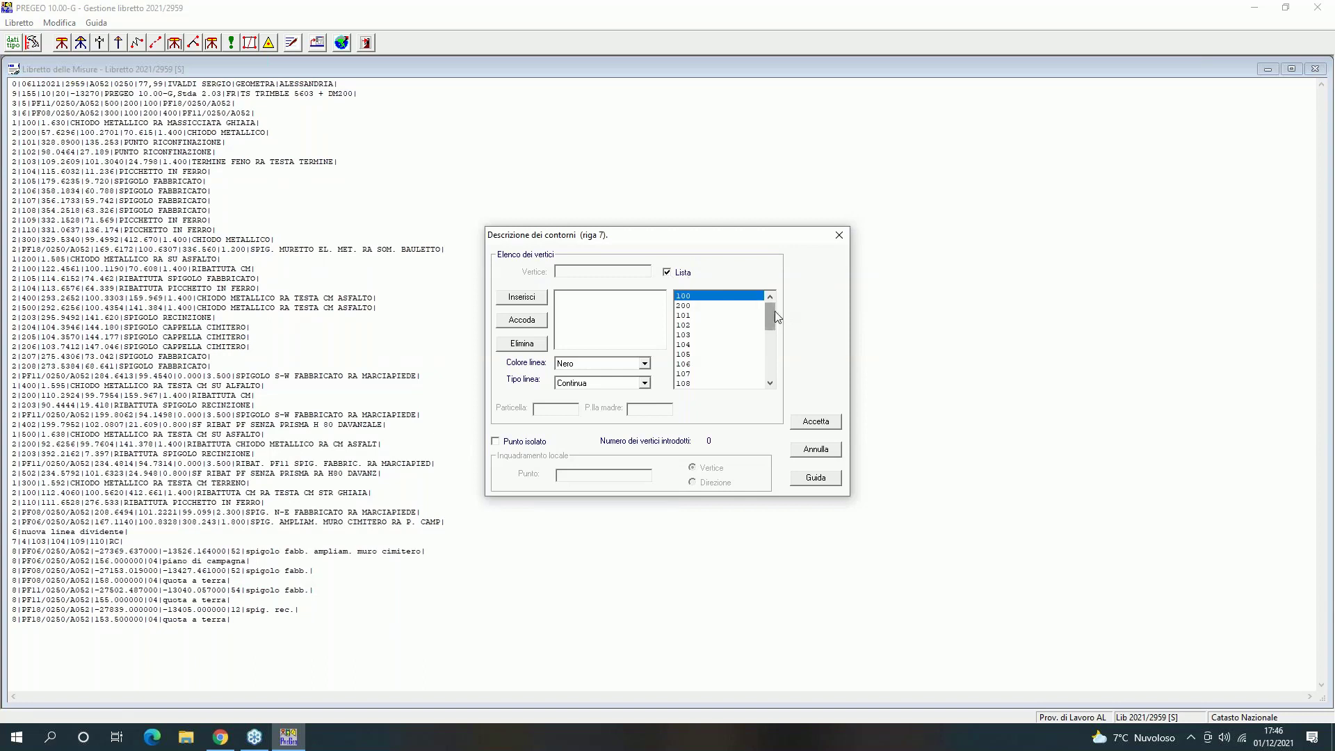
double_click(706, 317)
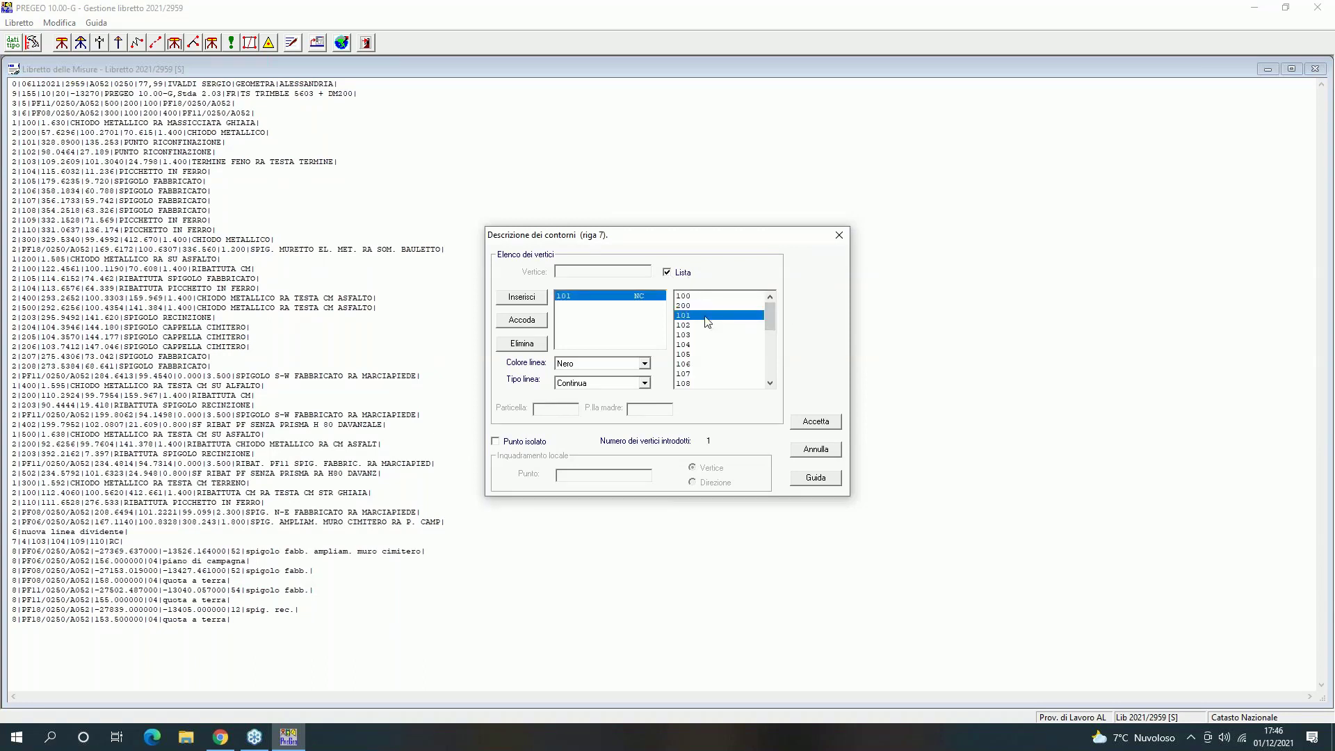
left_click(496, 442)
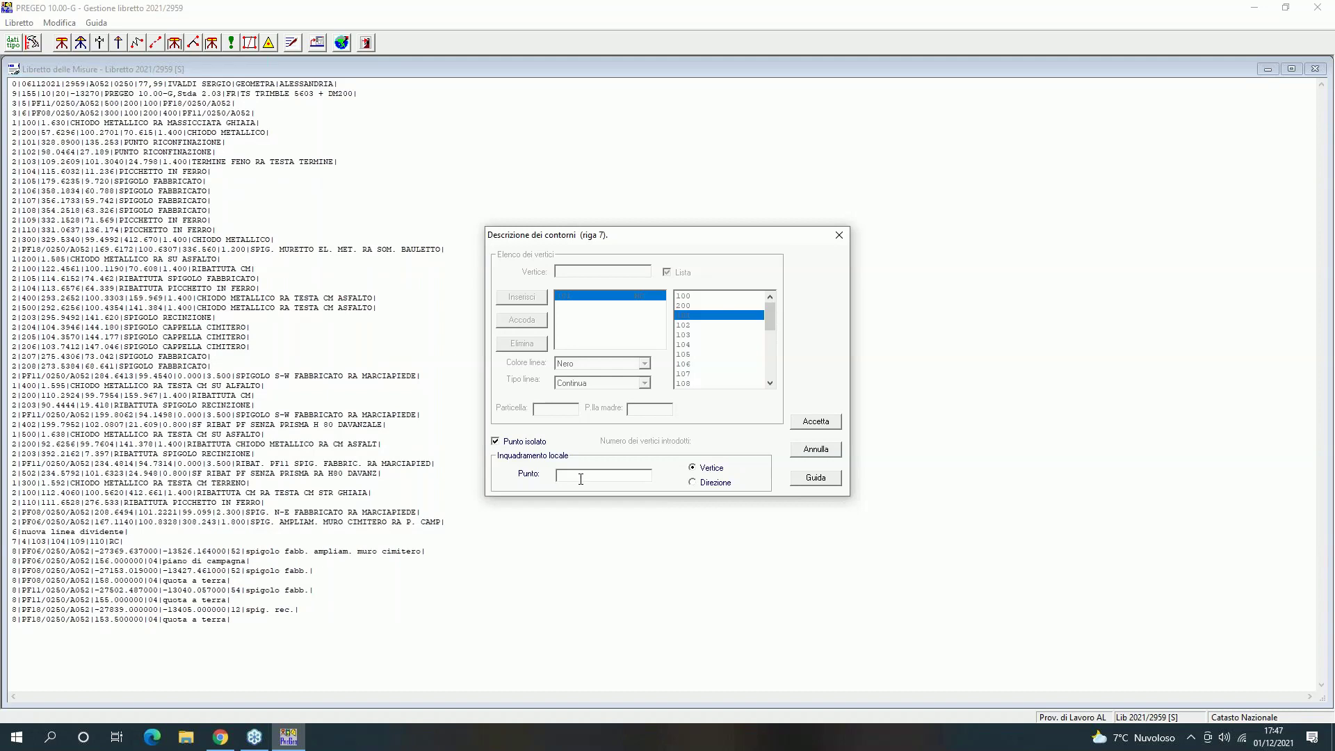
type("101")
left_click(826, 422)
- Add isolated-point lines 7|1|205|PV| and 7|1|206|PV| for points 205 and 206
left_click(252, 45)
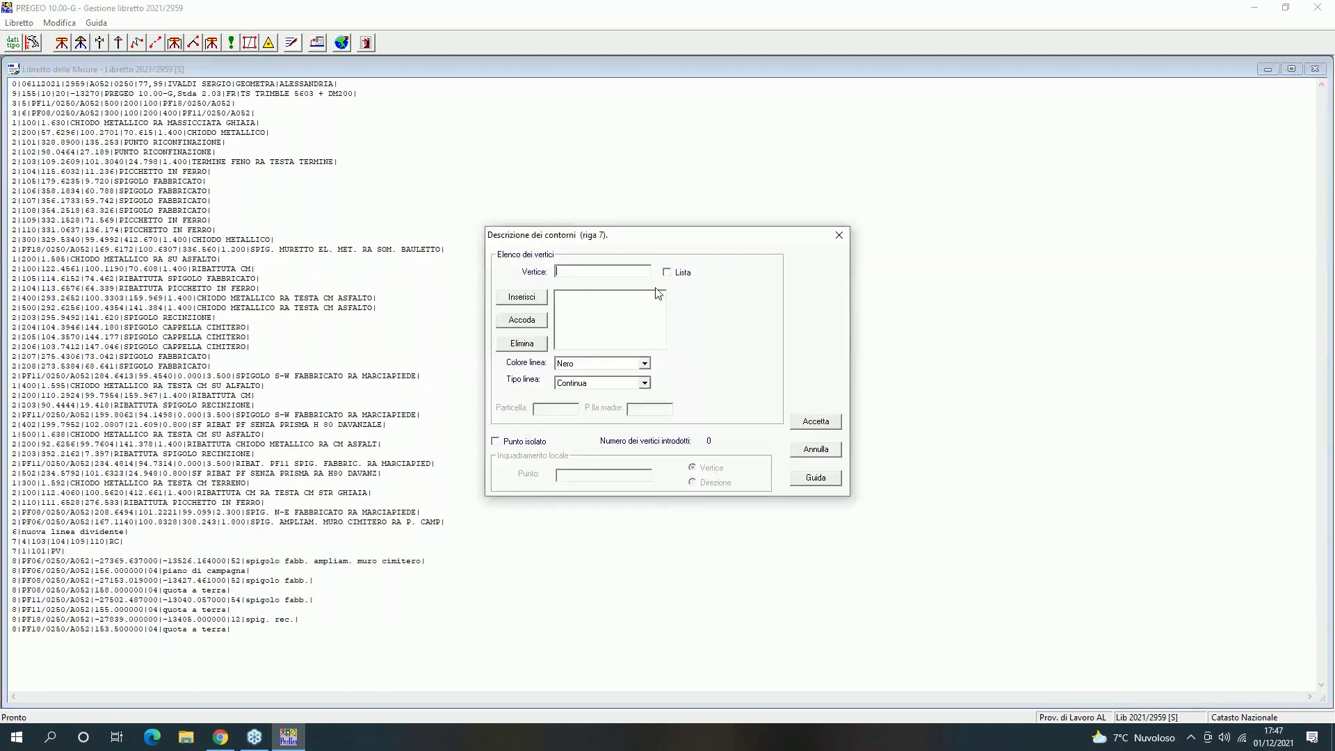
left_click(509, 449)
left_click(609, 480)
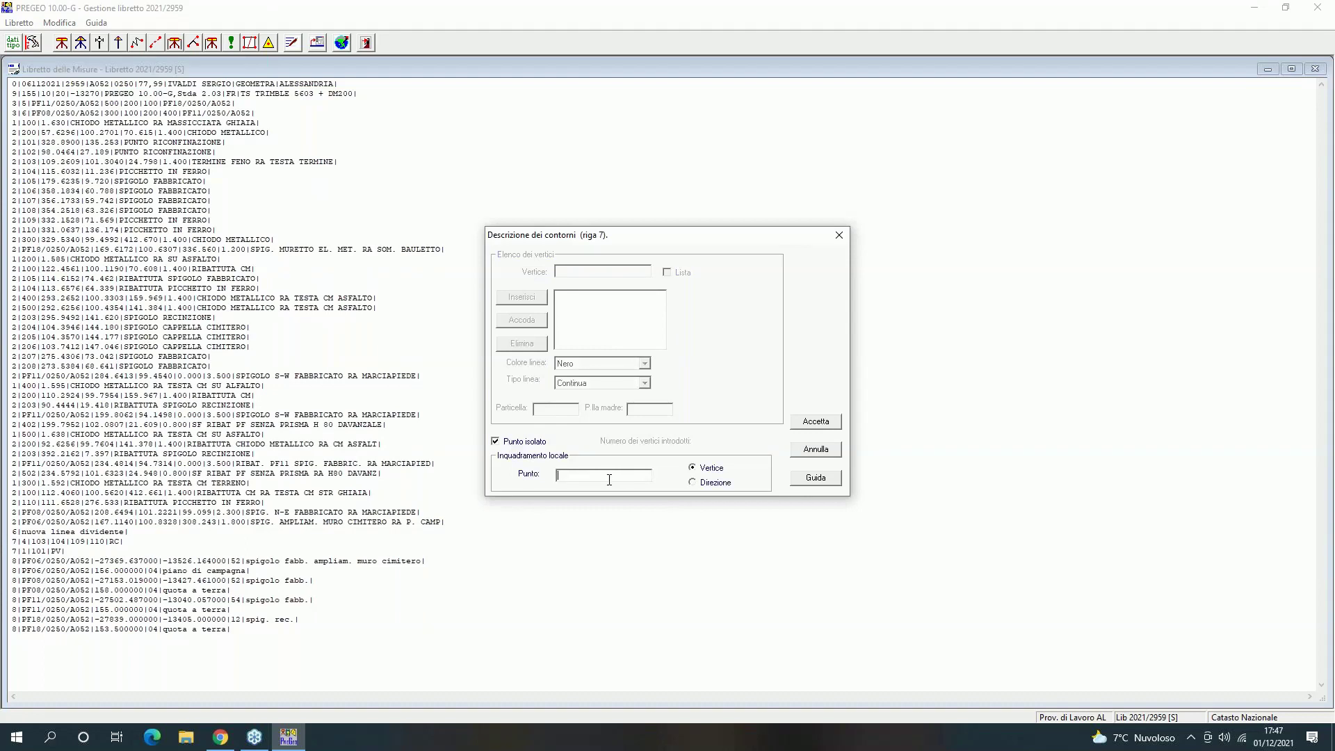
type("205")
left_click(813, 422)
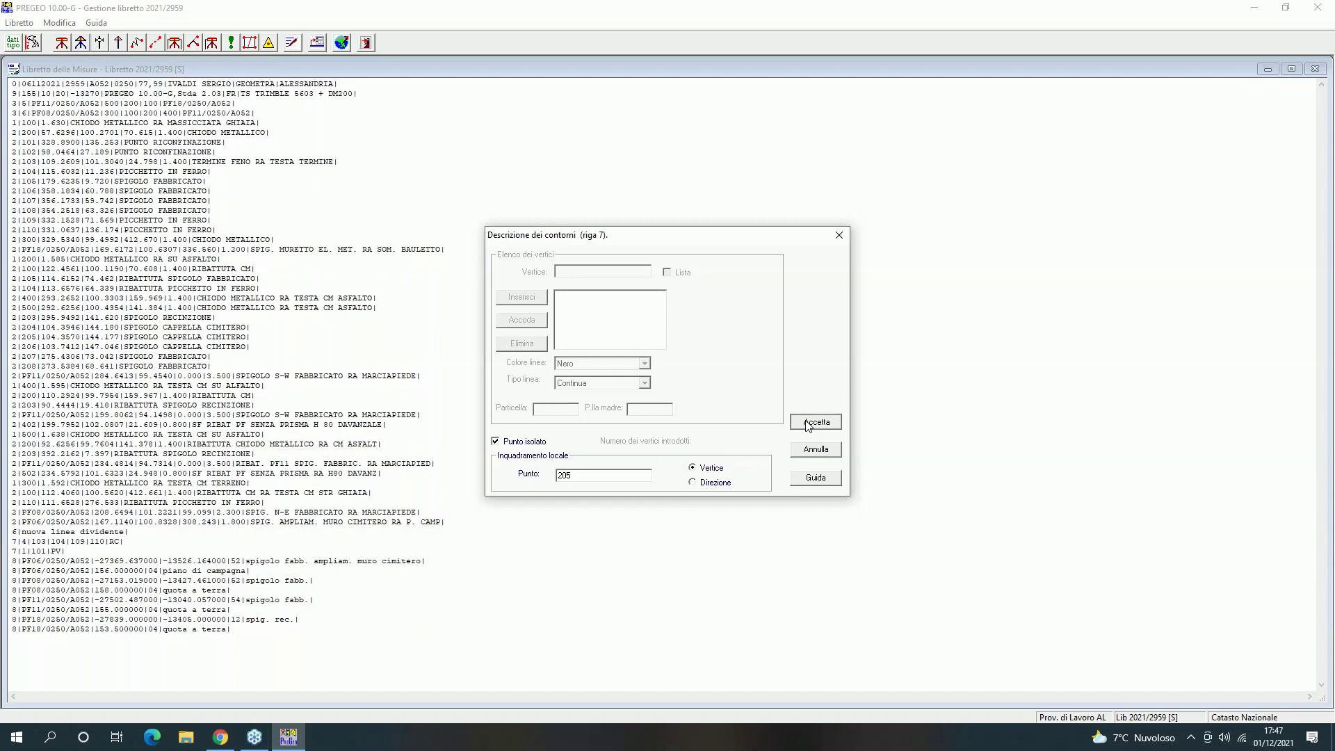
left_click(250, 42)
left_click(521, 442)
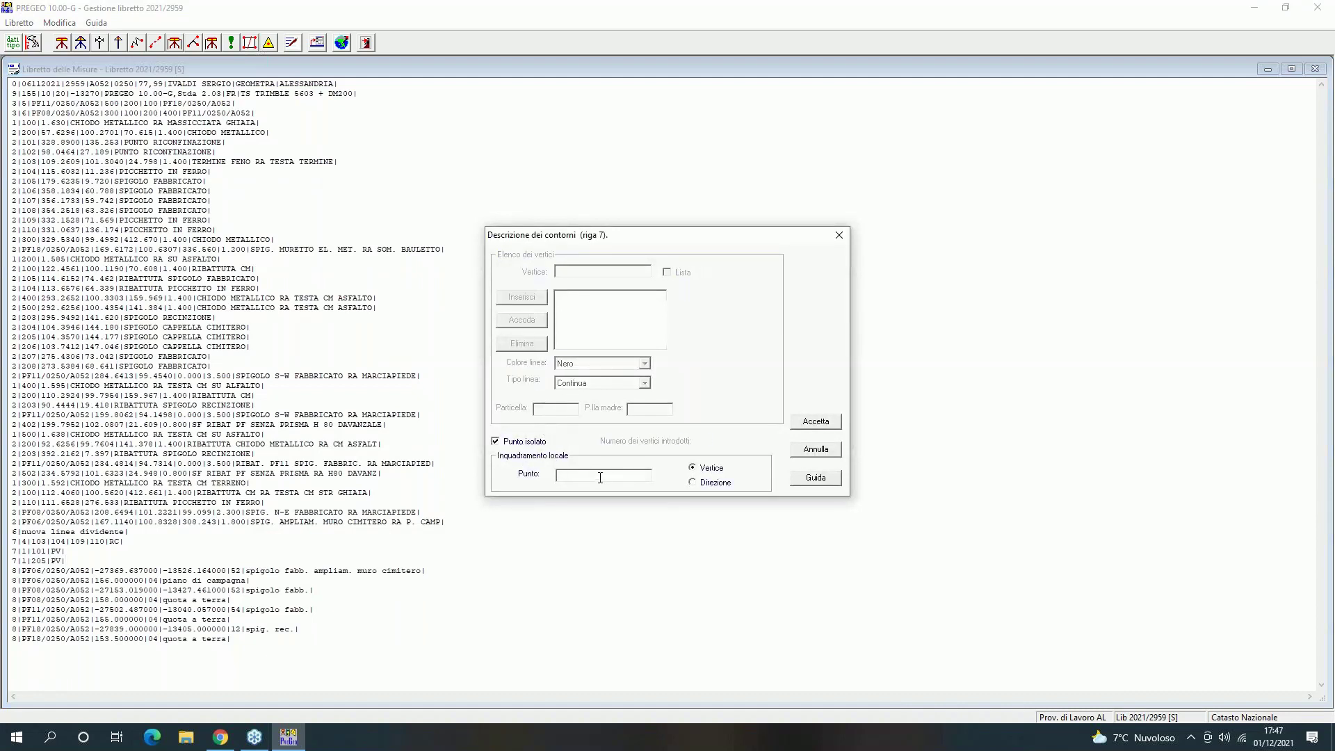
type("206")
left_click(807, 423)
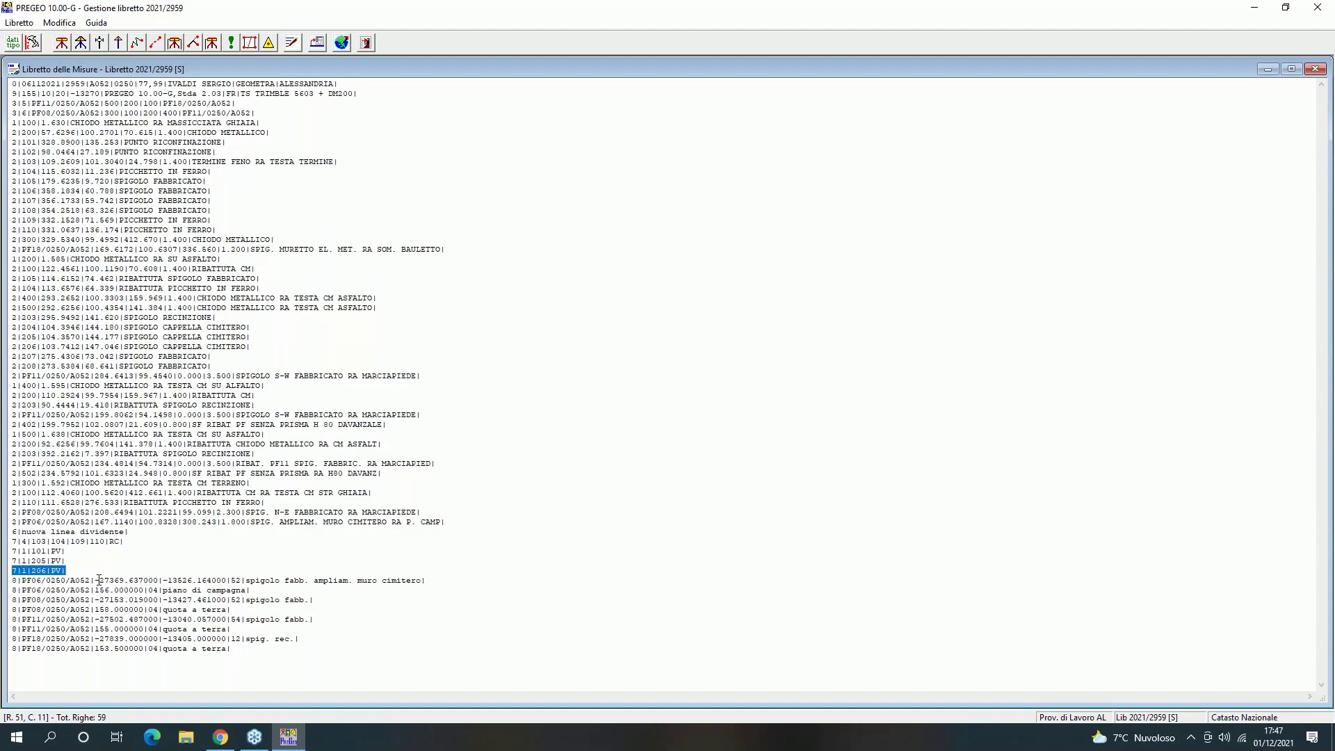
- Insert the 'punti vertice' explanatory note line before the isolated-point records and save the booklet
left_click(127, 543)
left_click(231, 42)
type("punt")
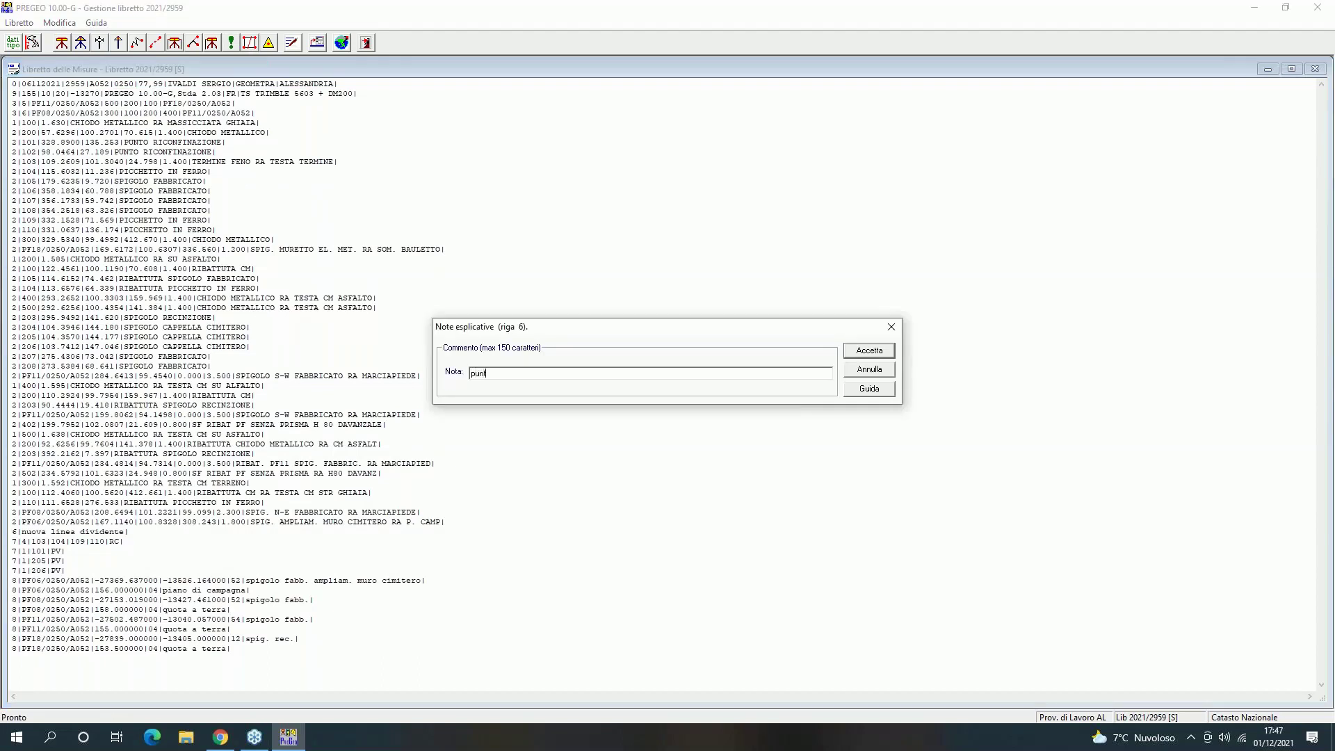
type("i vertice")
left_click(870, 351)
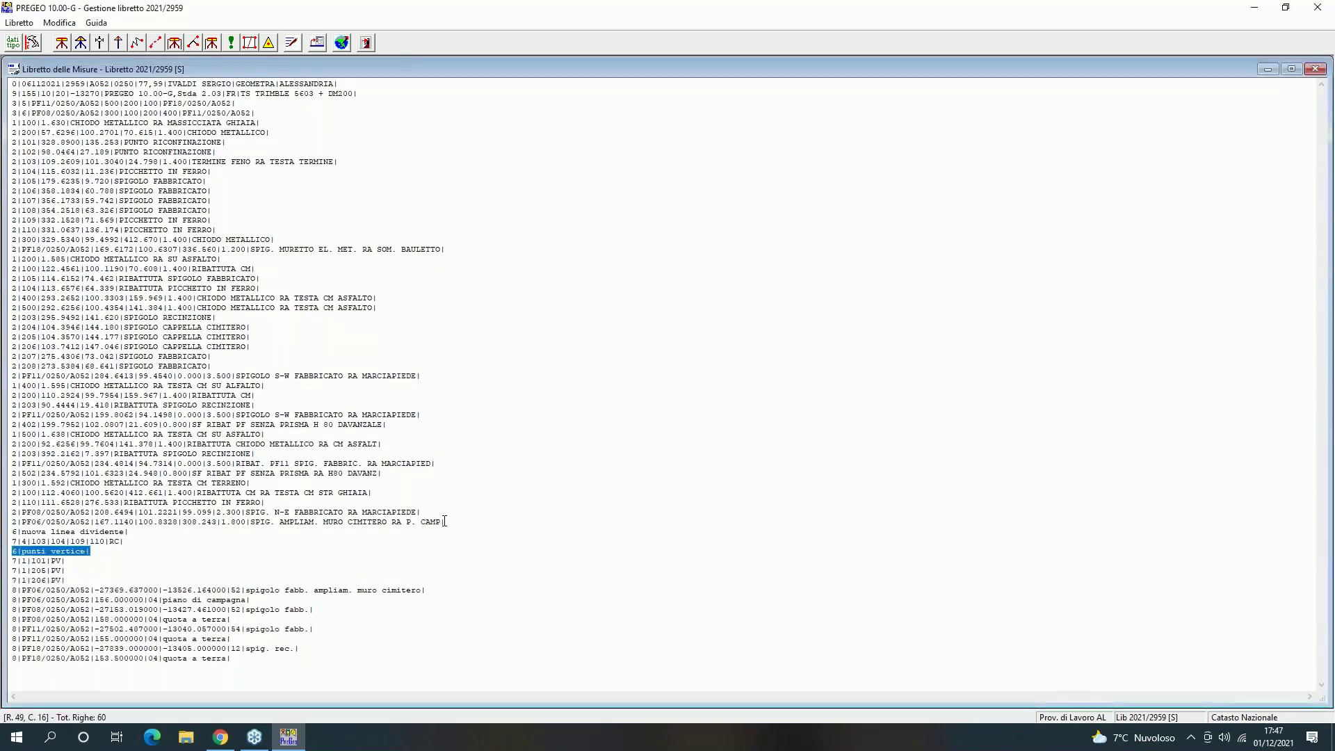
left_click(18, 23)
left_click(36, 71)
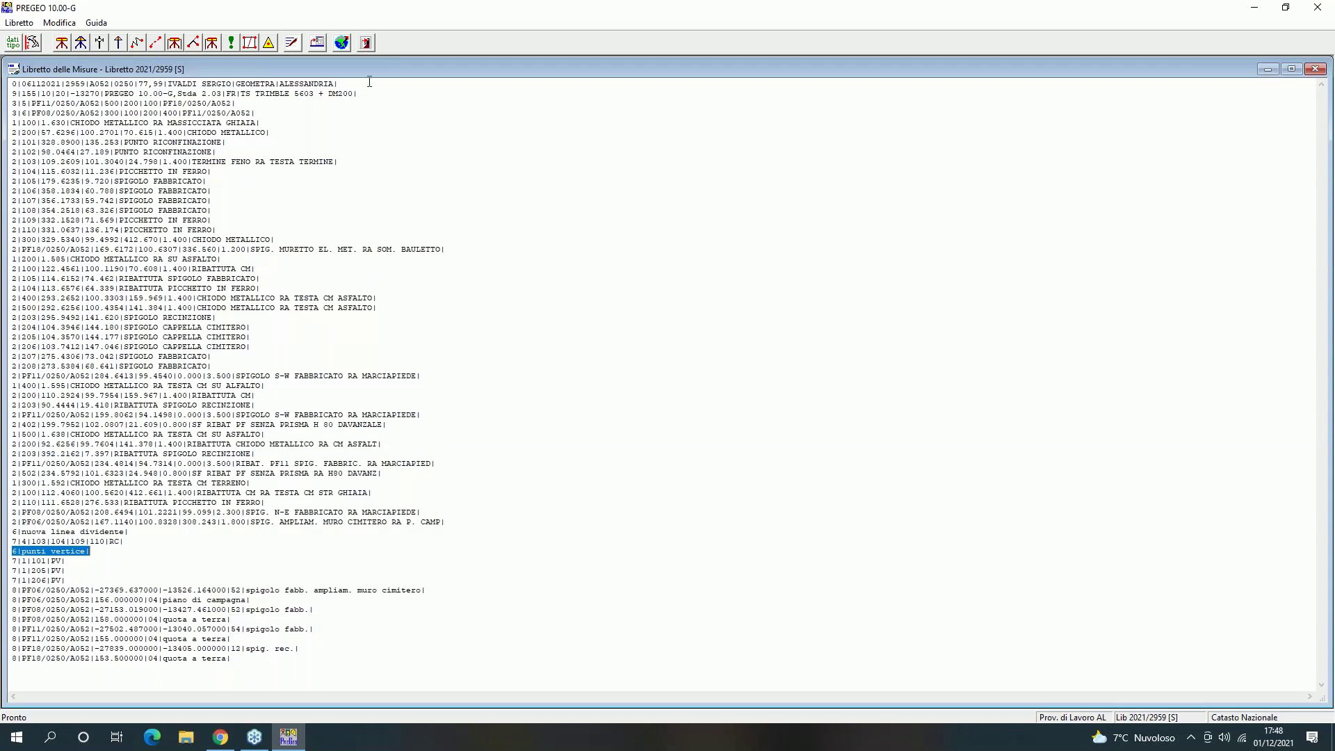
- Close the booklet editor, reprocess booklet 2021/2959 and open the interactive Allineamenti plot
left_click(364, 43)
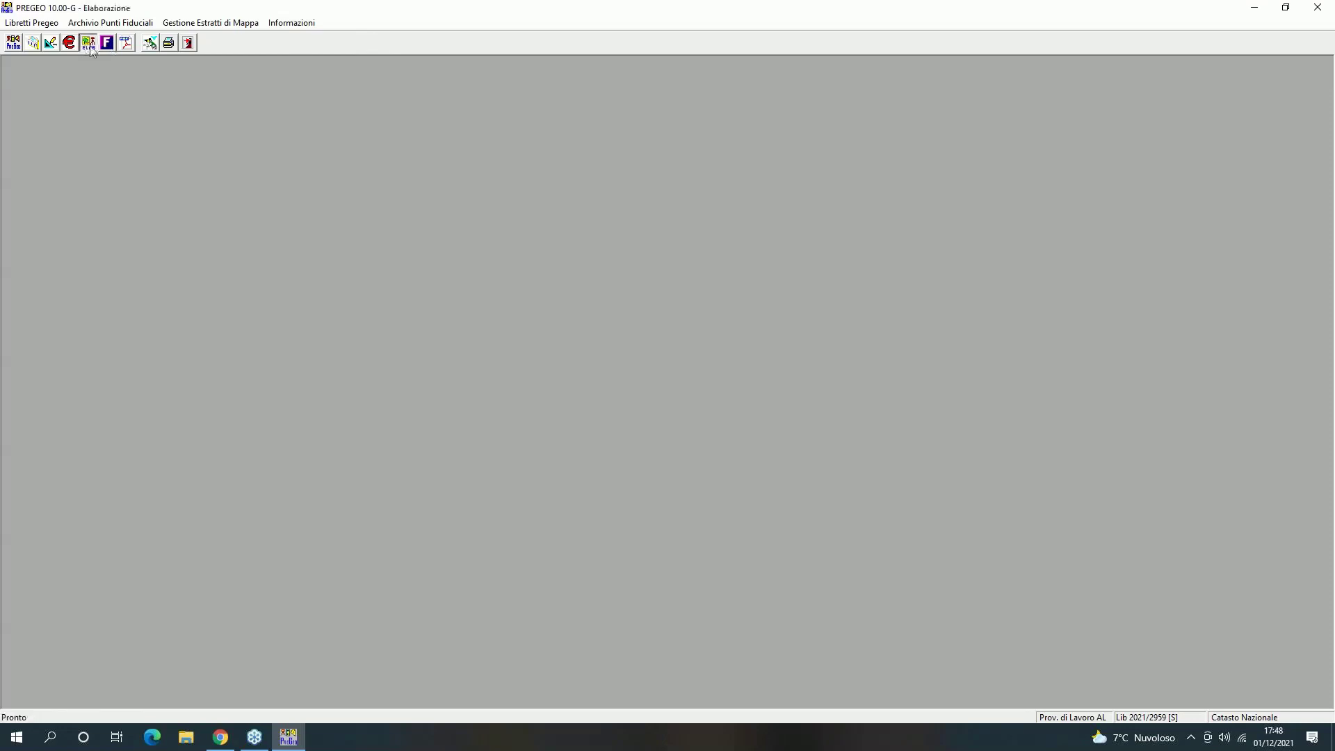
left_click(87, 43)
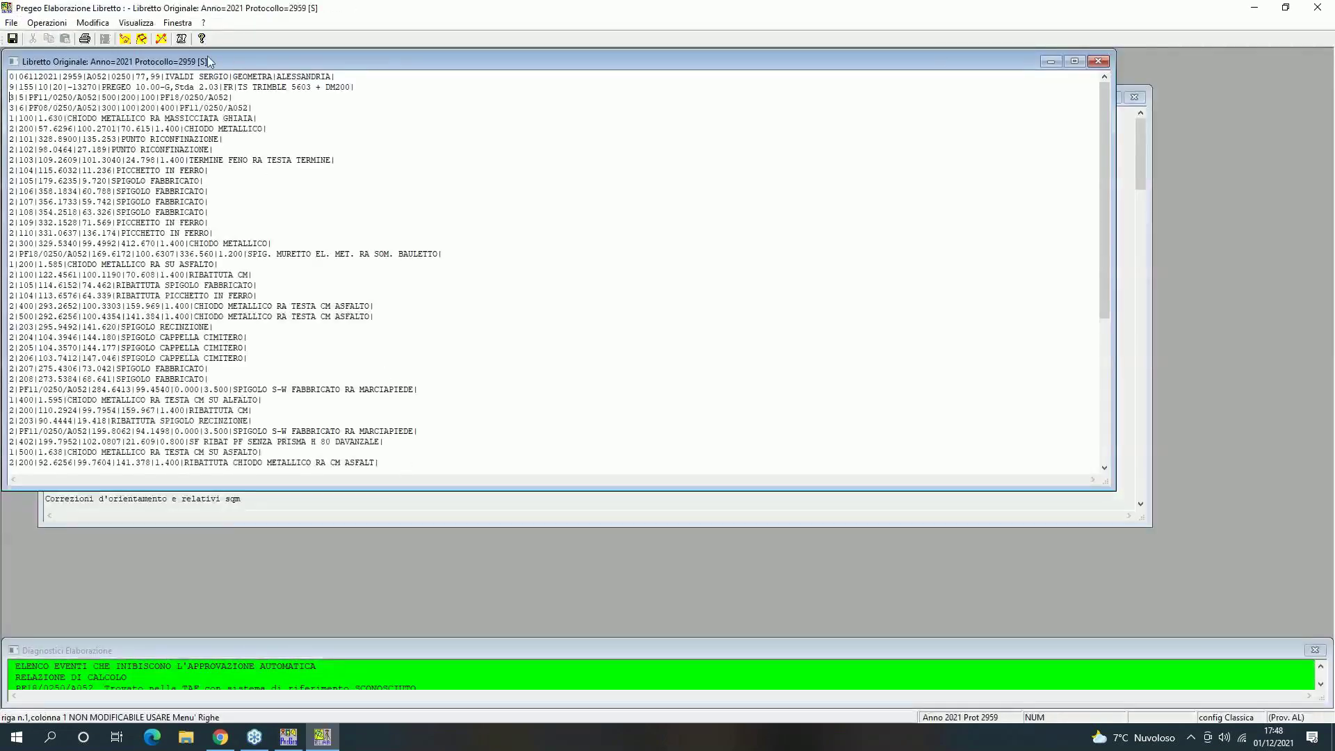
left_click(160, 39)
scroll(637, 327, "up", 4)
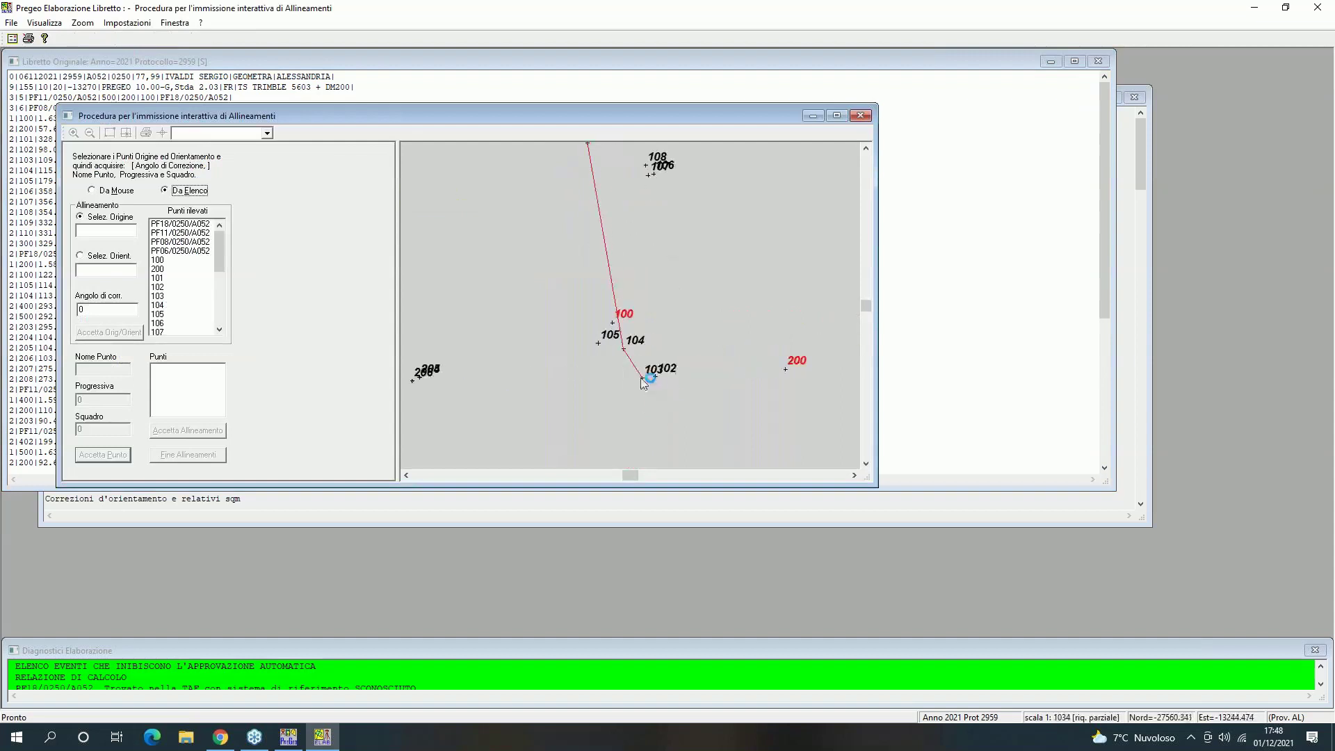
scroll(645, 384, "down", 1)
scroll(593, 168, "up", 2)
scroll(592, 169, "down", 5)
- Close Allineamenti, archive the original booklet results, close Elaborazione, and open Gestione Estratti di Mappa
scroll(625, 369, "up", 5)
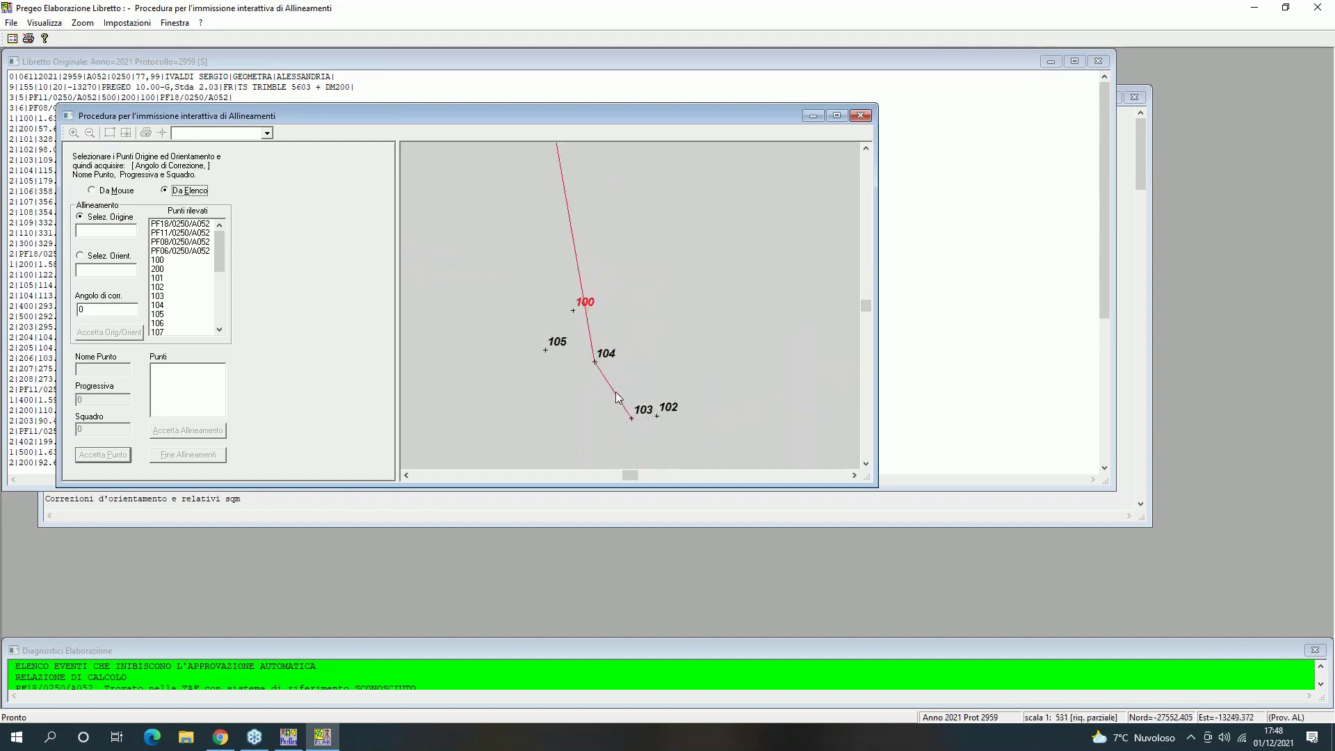
left_click(861, 115)
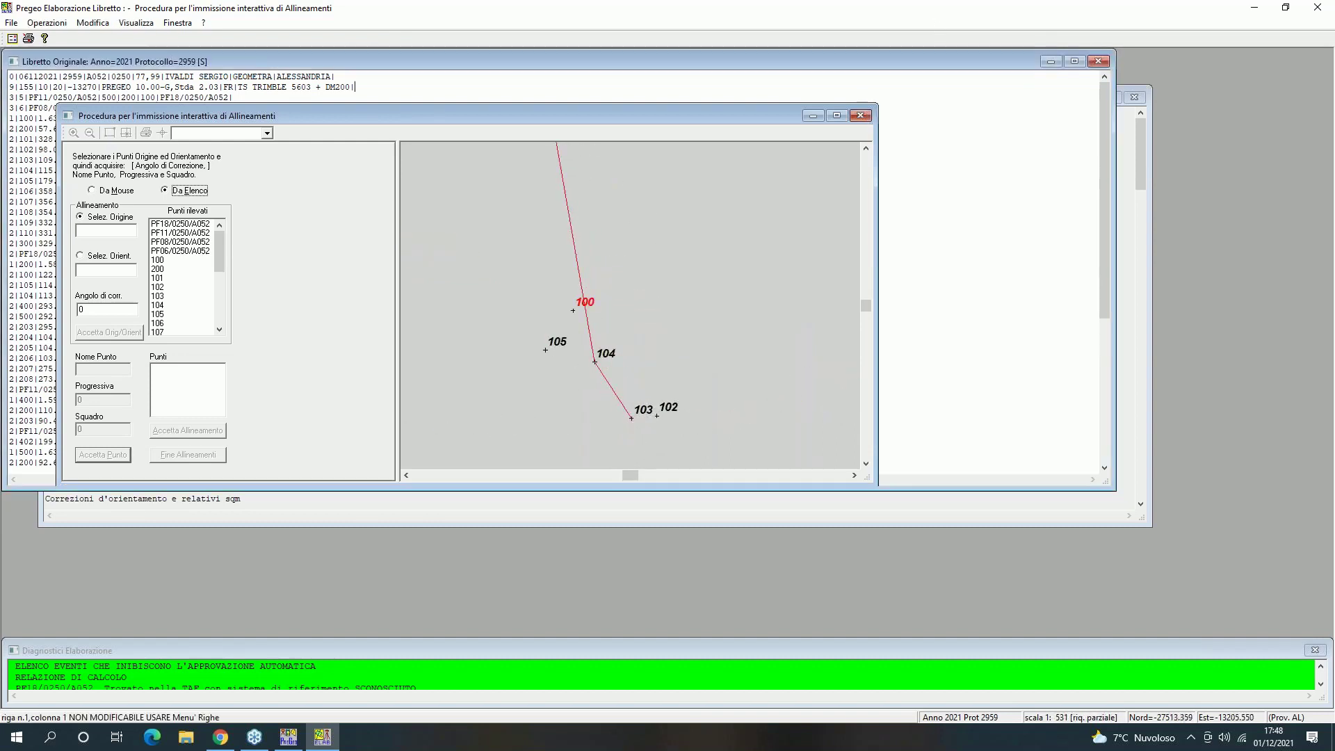
left_click(1099, 61)
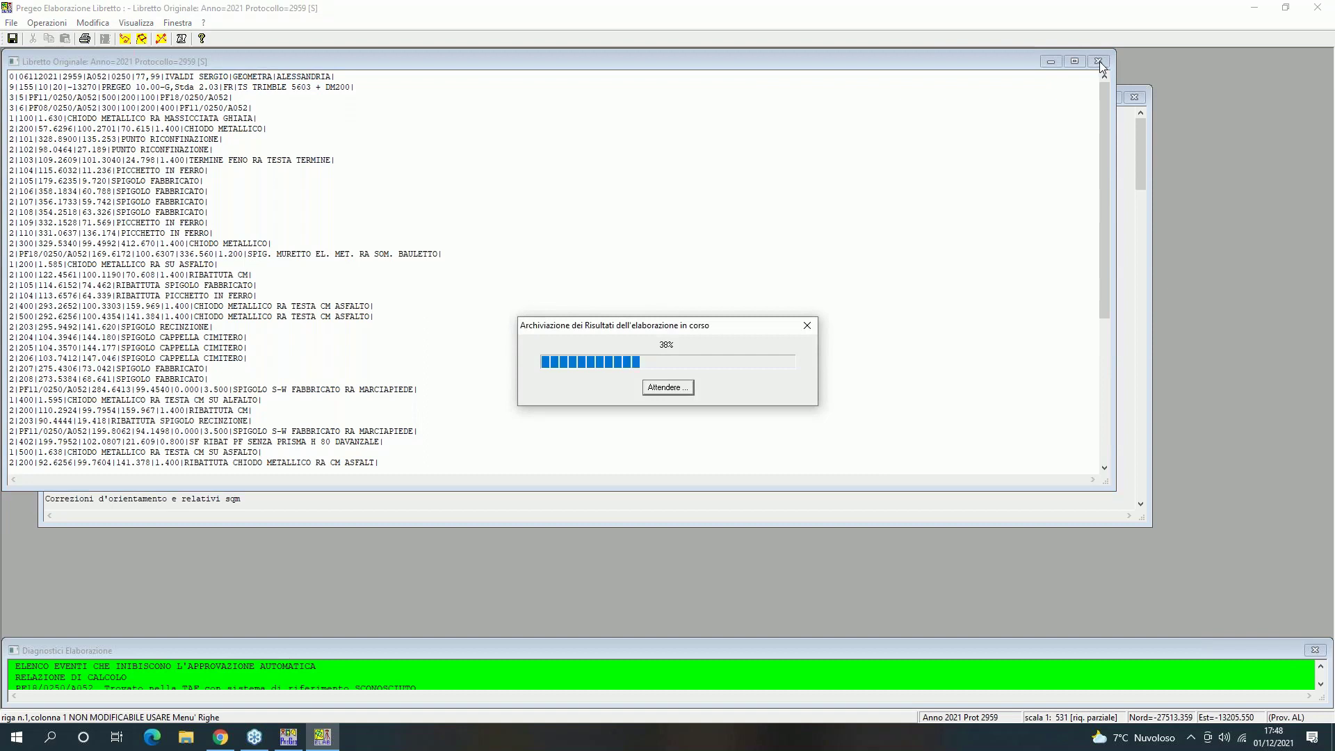
left_click(1318, 7)
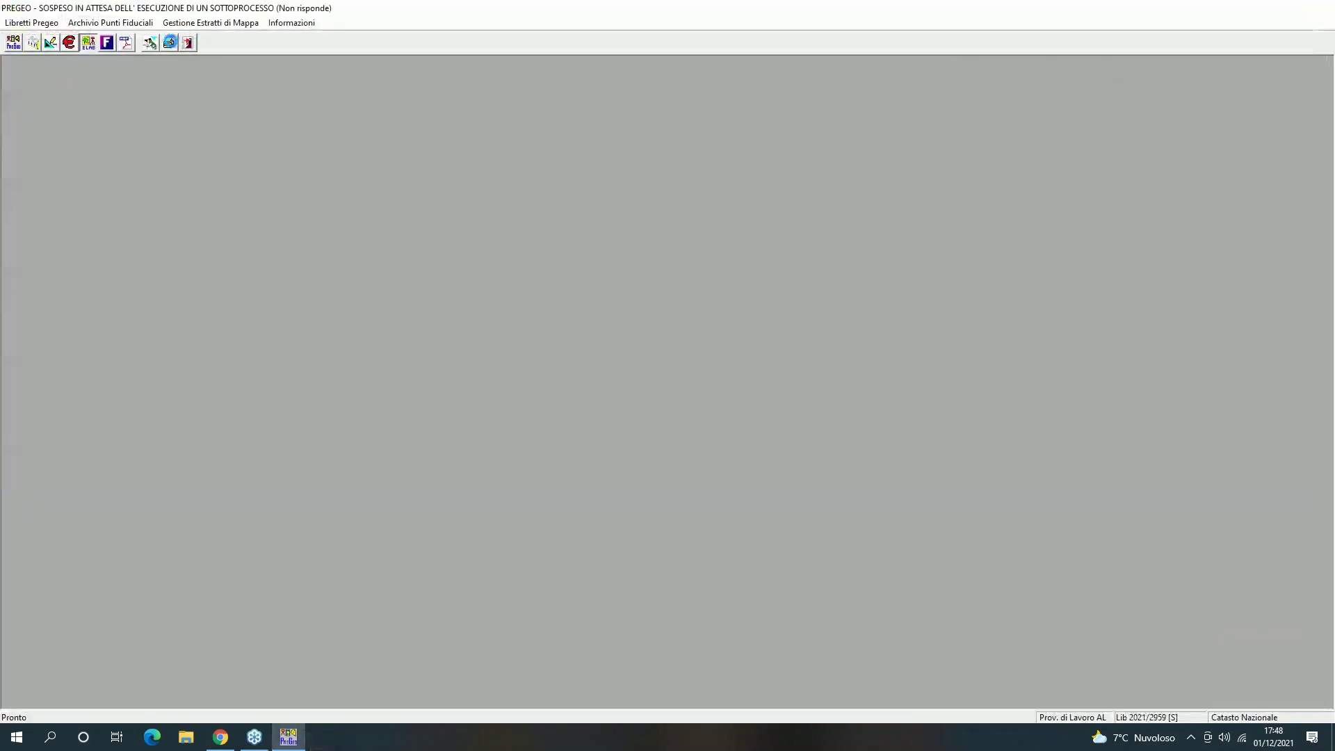
left_click(175, 25)
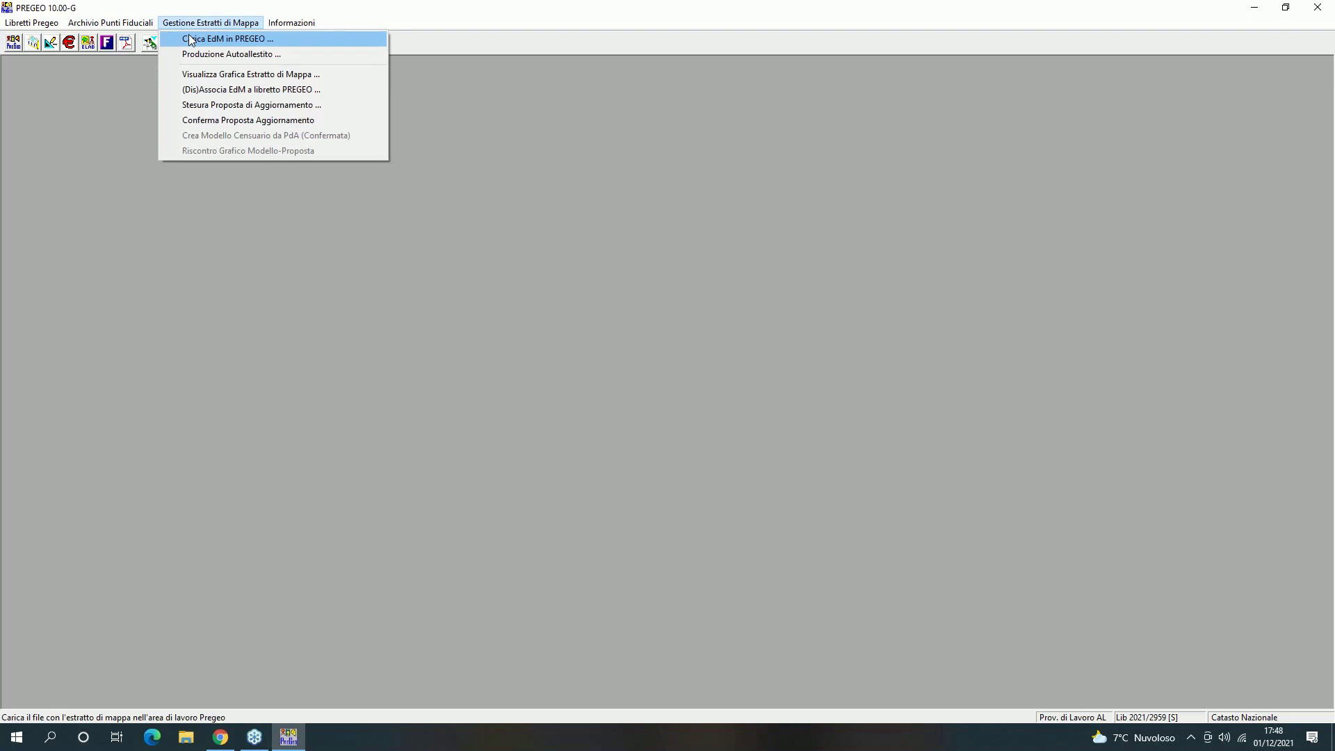
- Load 1885980.emp and 1885980.png from the estratto-pregeo-lezione6 folder into the Pregeo area
left_click(190, 40)
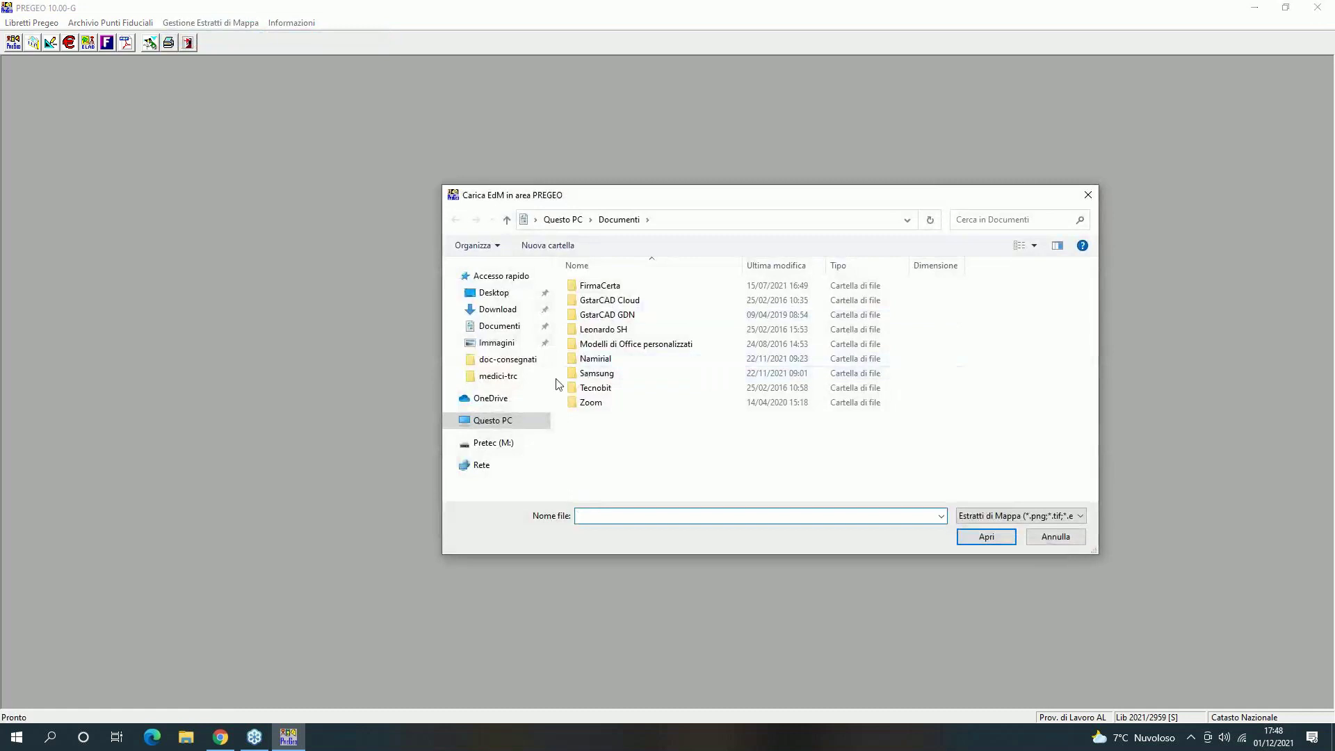
left_click(494, 297)
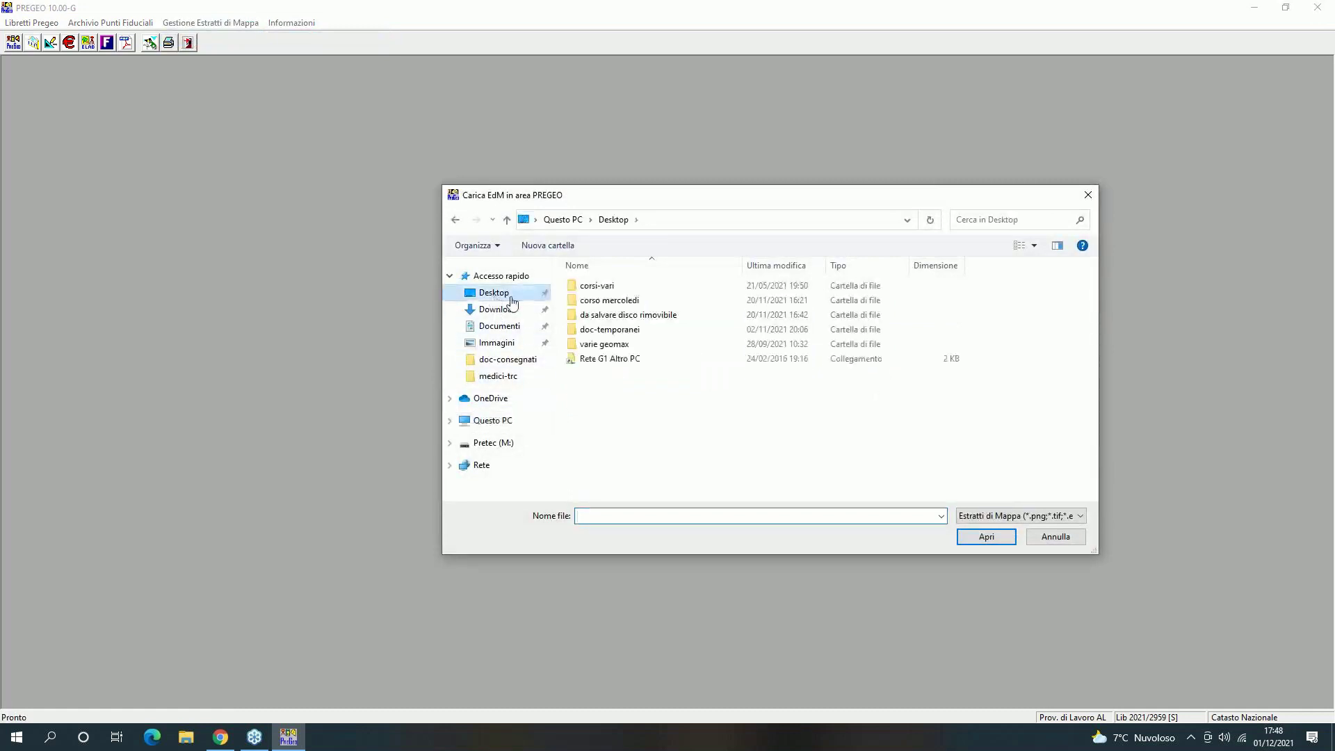
double_click(594, 301)
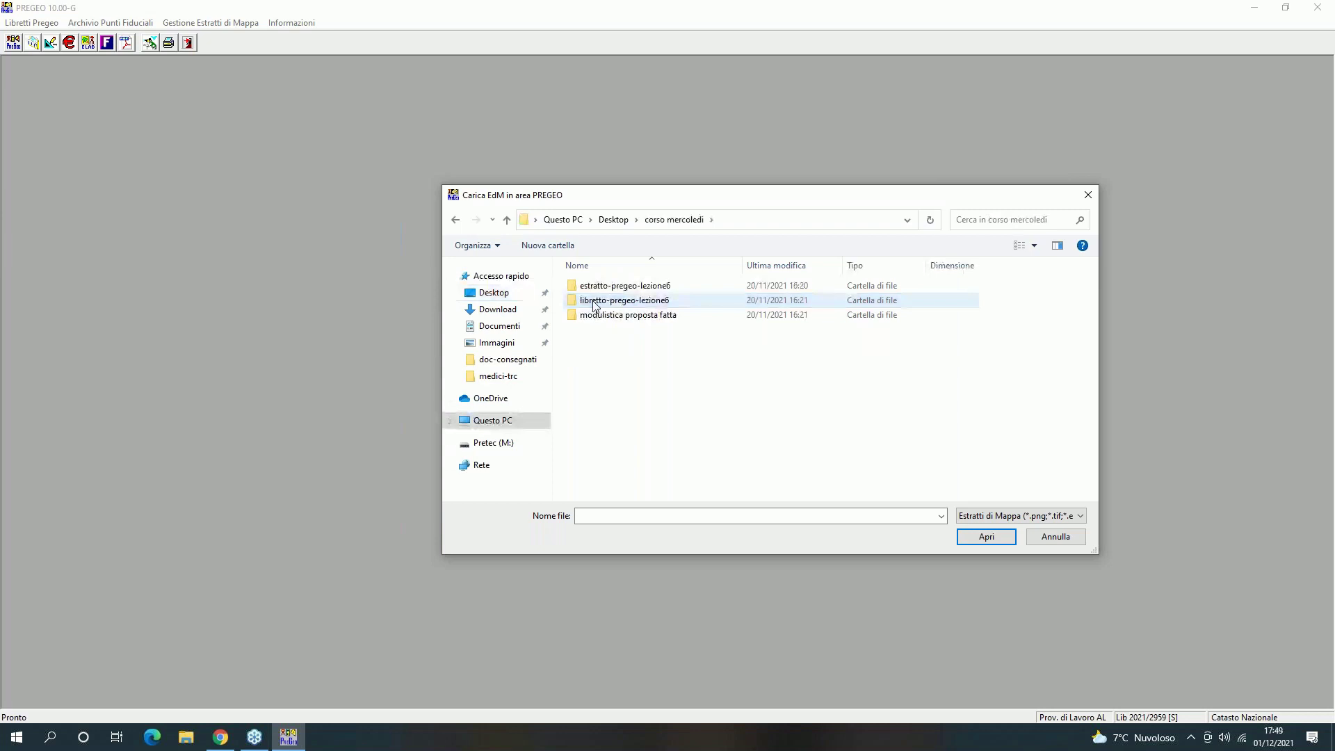
double_click(594, 304)
left_click(507, 220)
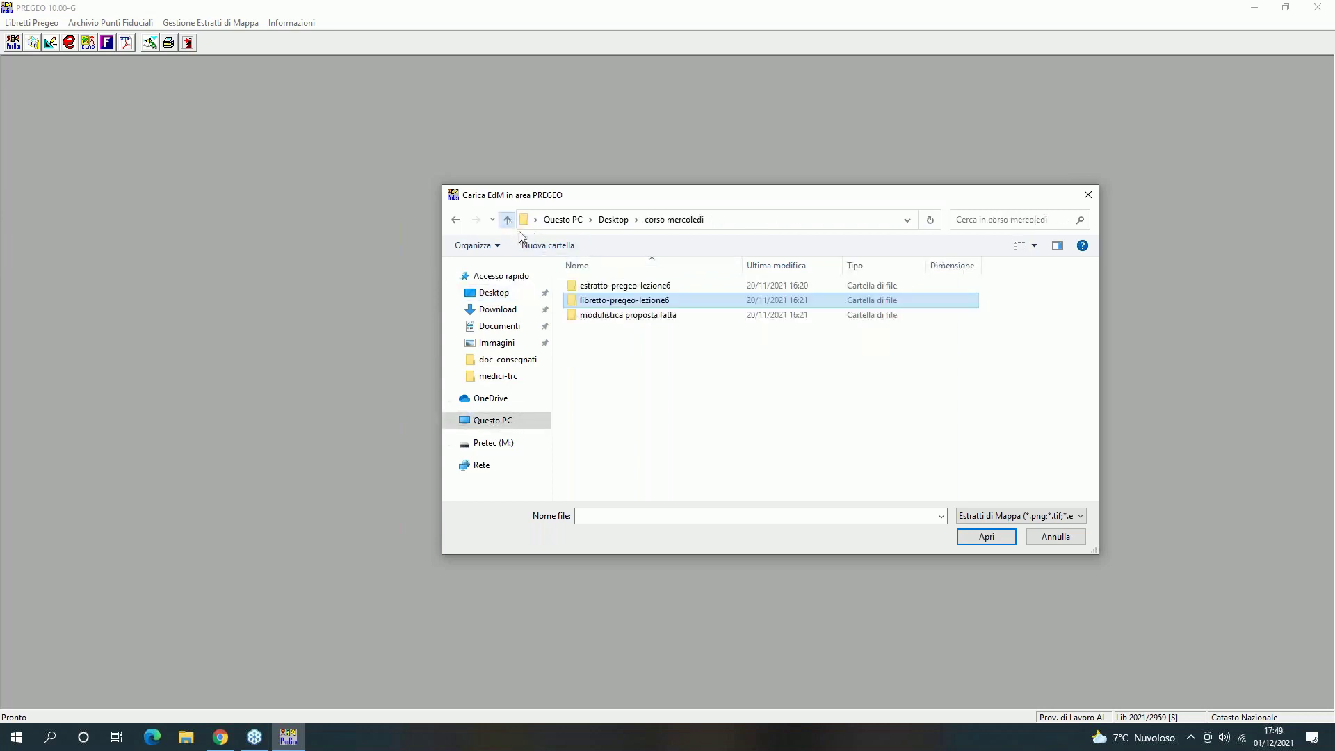
double_click(586, 285)
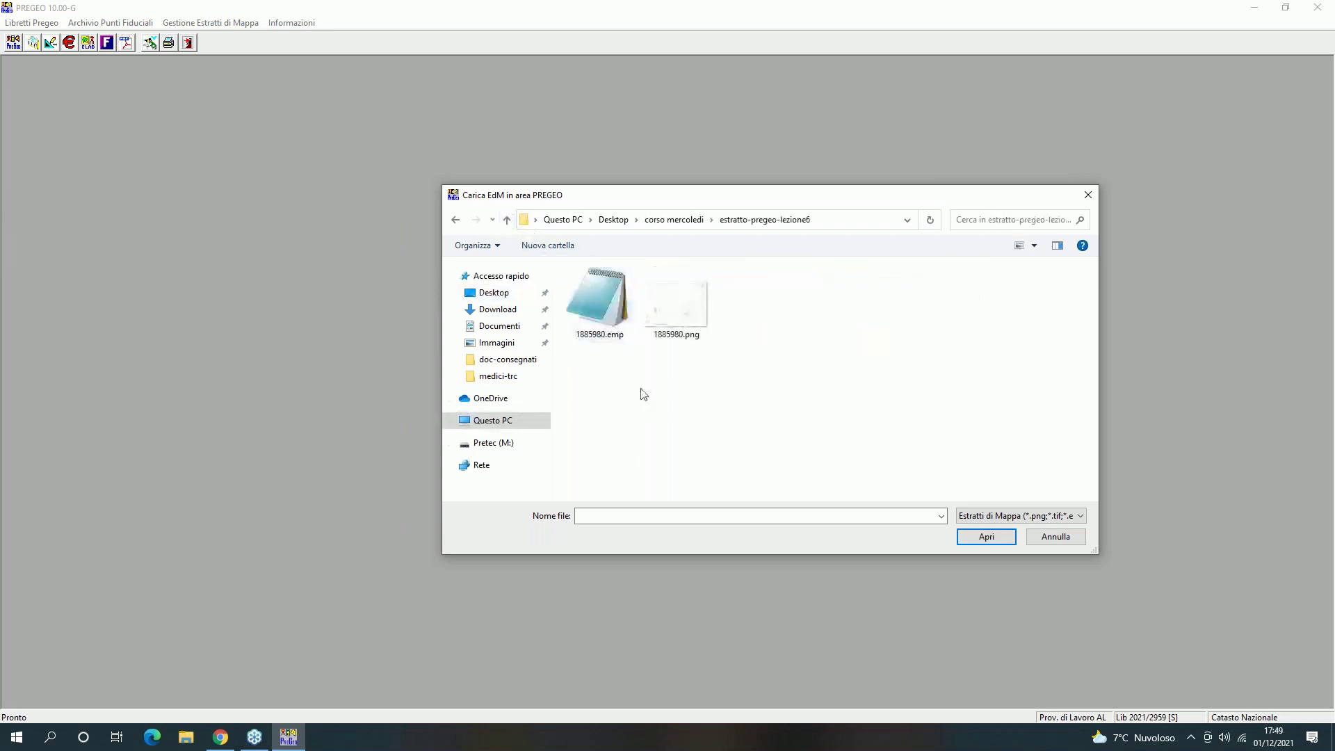
left_click(612, 334)
left_click(691, 325, "ctrl")
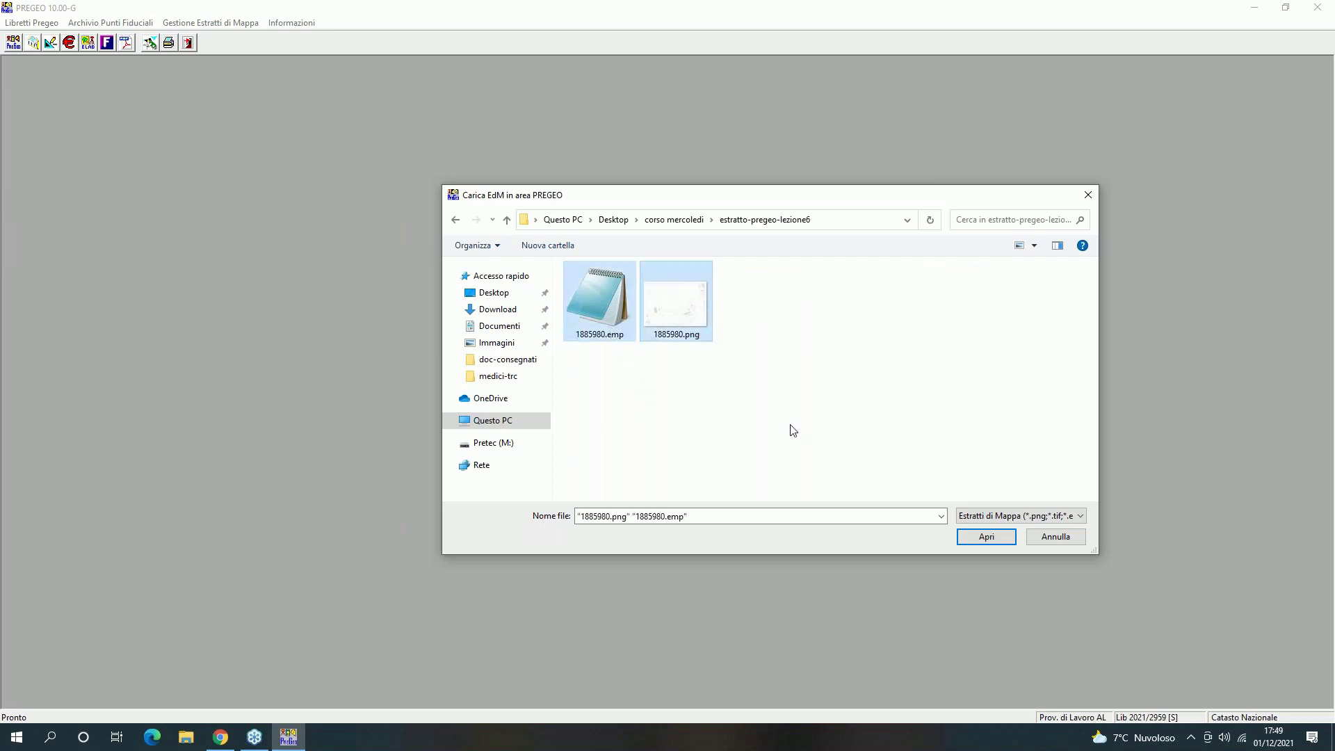
left_click(996, 540)
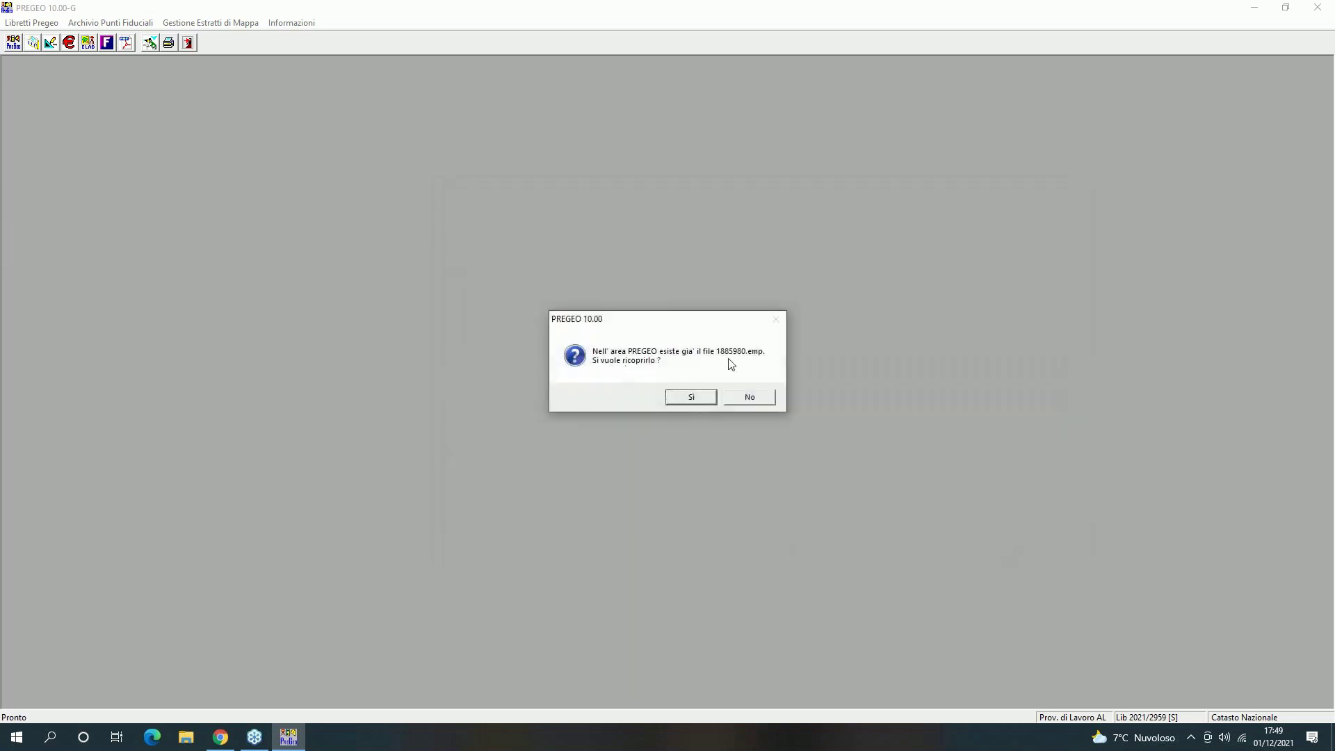
- Confirm overwriting both existing 1885980 files and dismiss the 'Operazione correttamente eseguita' message
left_click(692, 397)
left_click(692, 397)
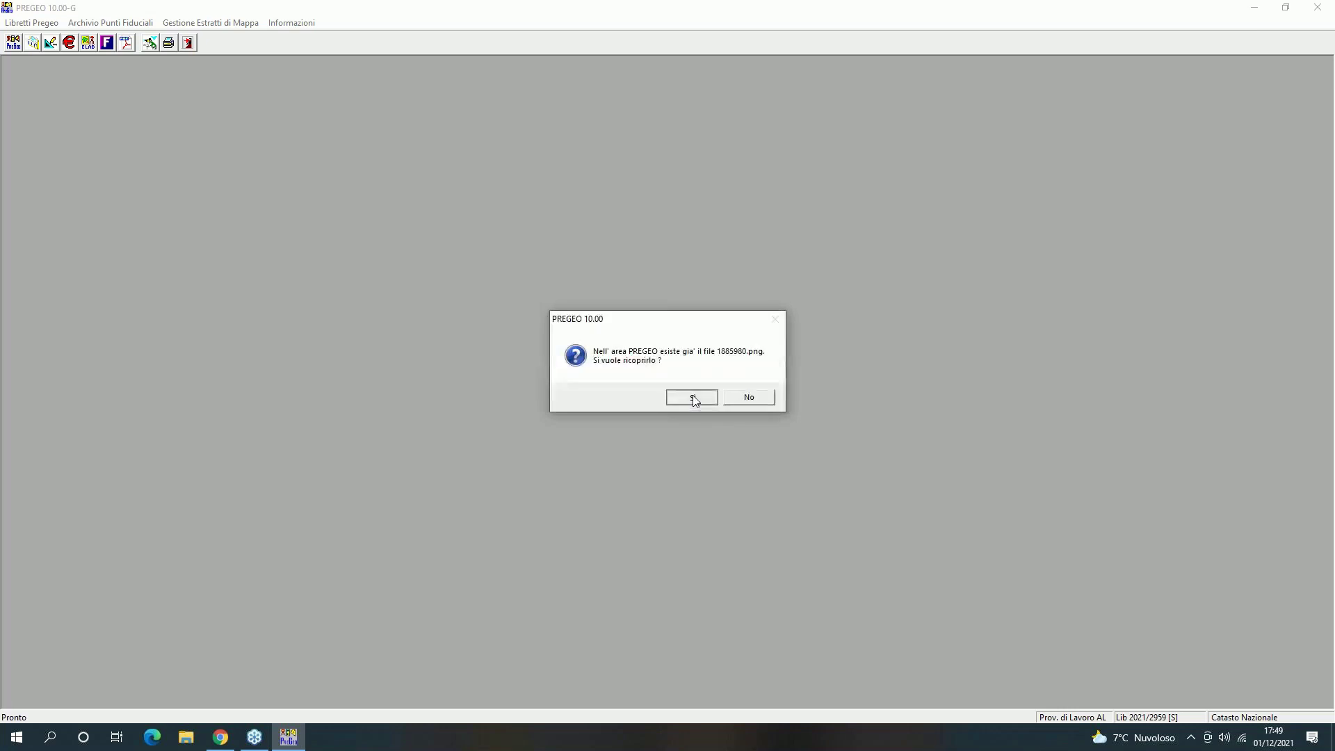
left_click(725, 395)
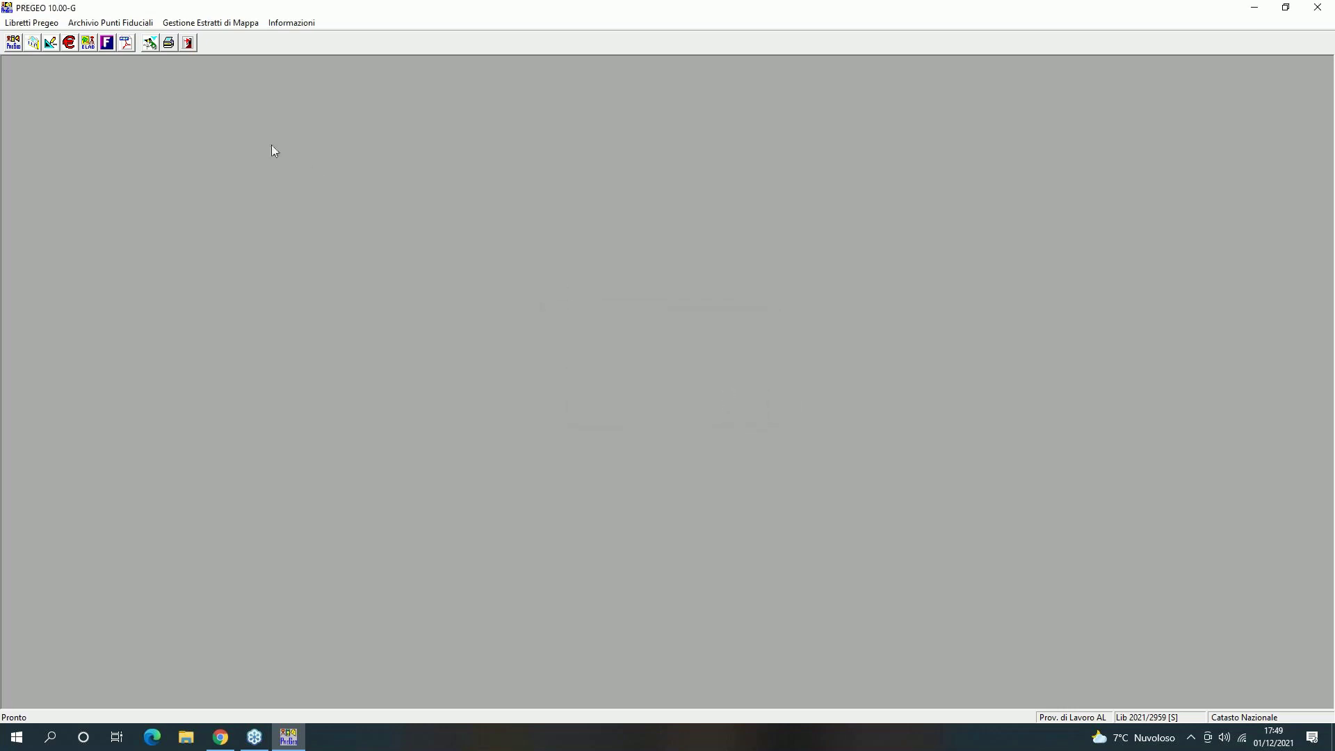
left_click(204, 23)
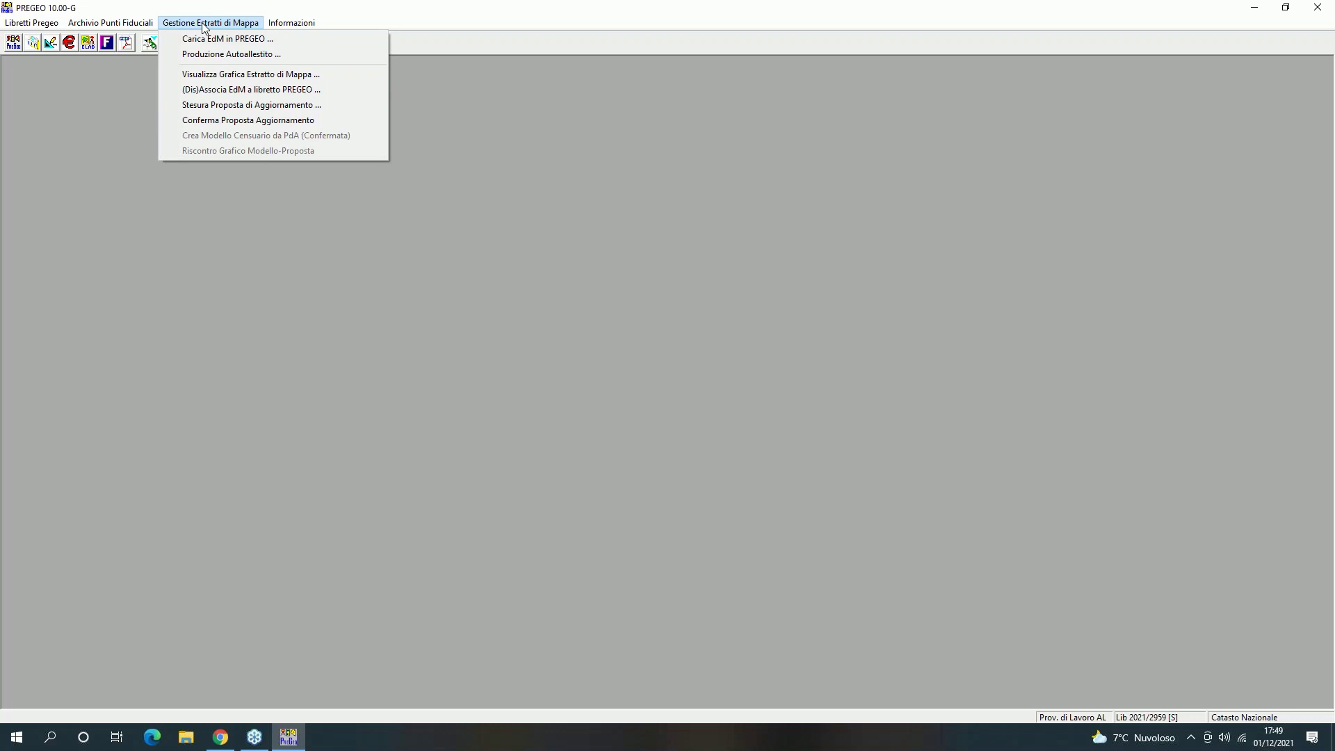
- Open booklet 2021/2959 in the Libretto delle Misure window to read its measurement lines
left_click(59, 44)
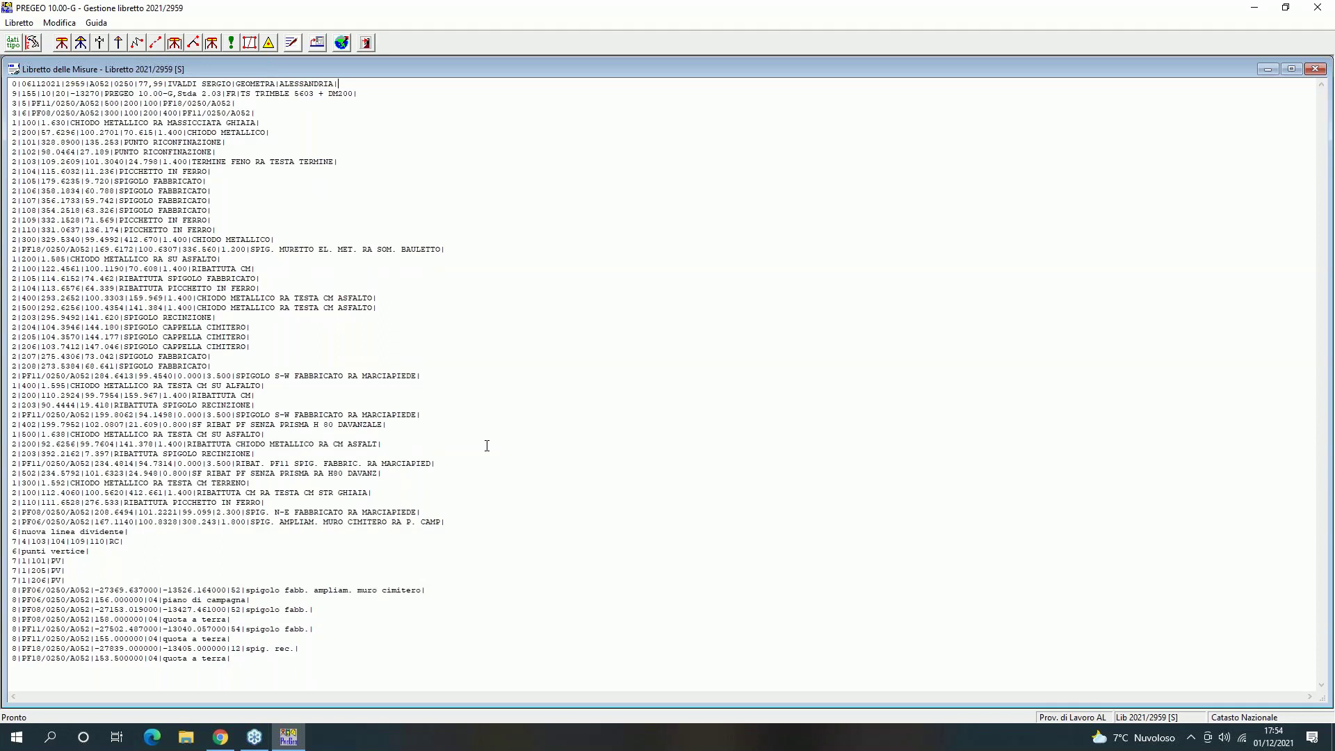
left_click(291, 42)
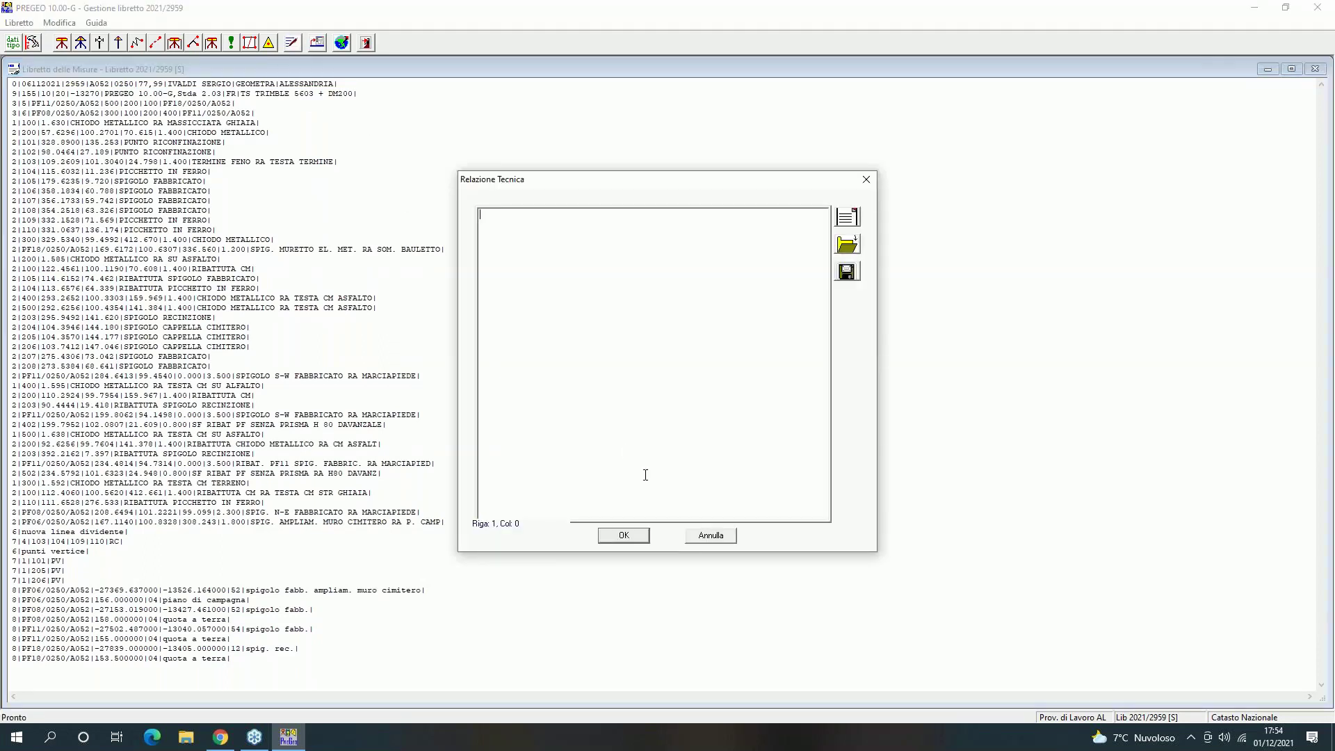
left_click(710, 535)
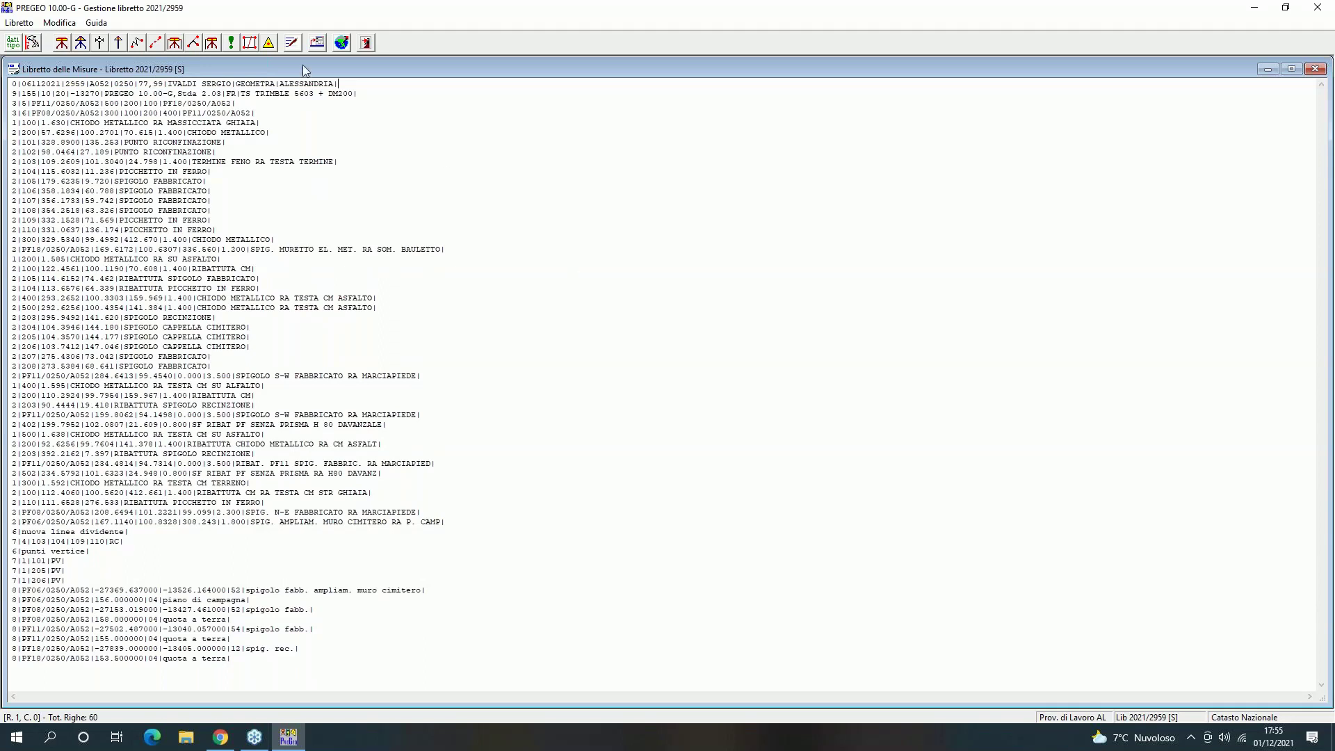
- Open the Relazione Tecnica dialog for booklet 2021/2959
left_click(292, 43)
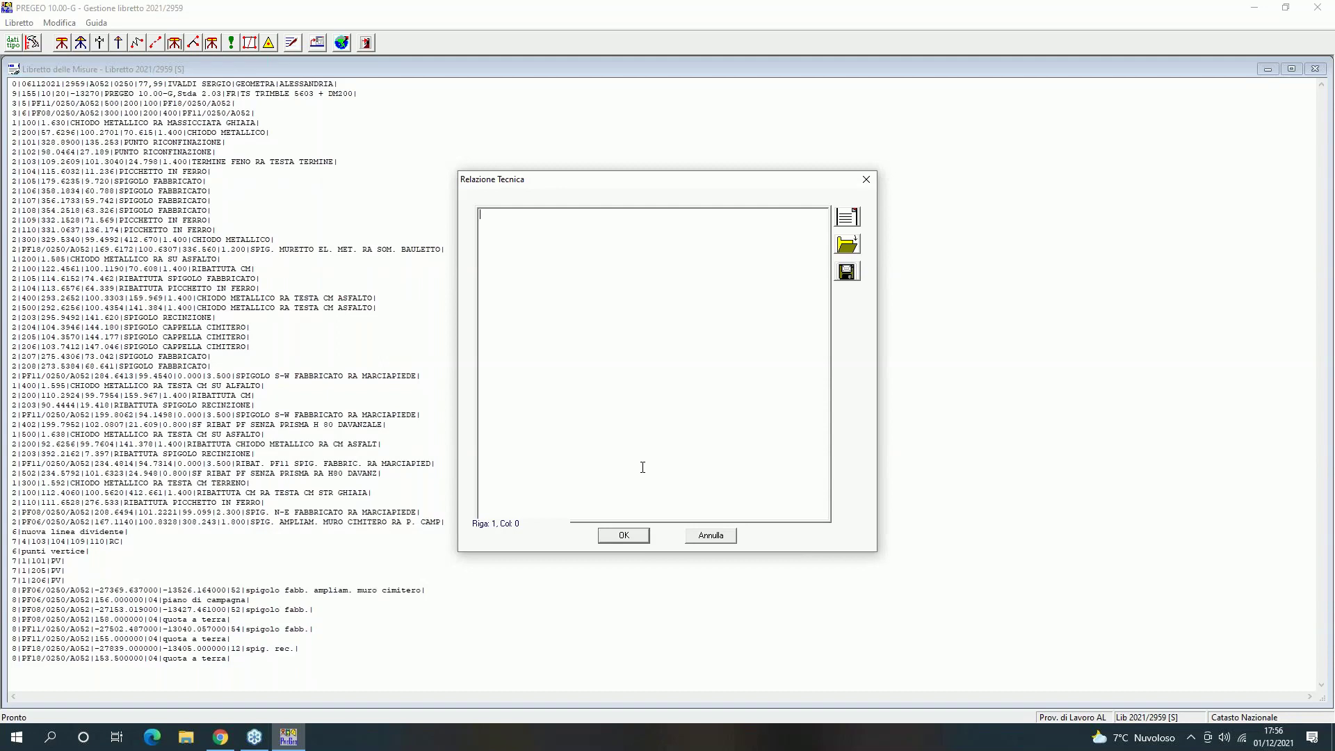
- Type and delete the test line 'con il tipo di aggiornamento', then cancel the Relazione Tecnica dialog
type("con il tipo di aggiornamento....")
left_click_drag(646, 222, 478, 233)
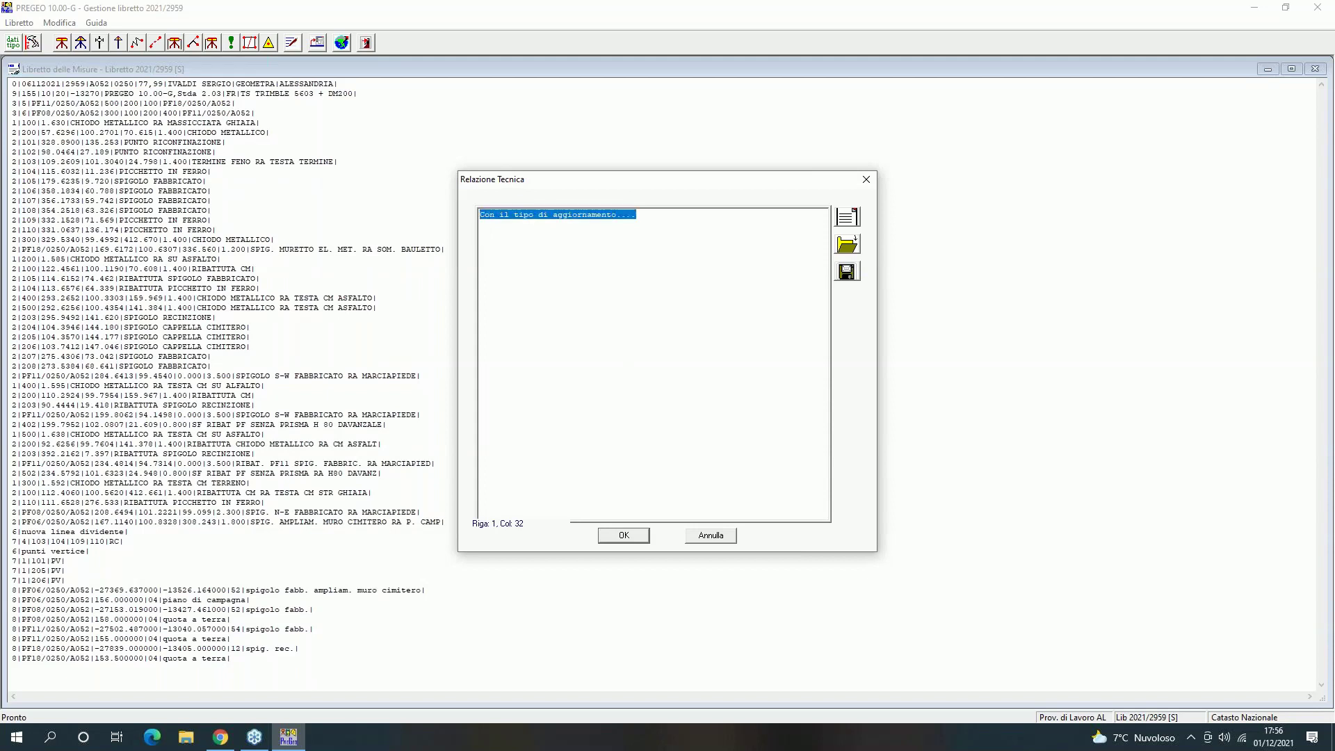
key("Delete")
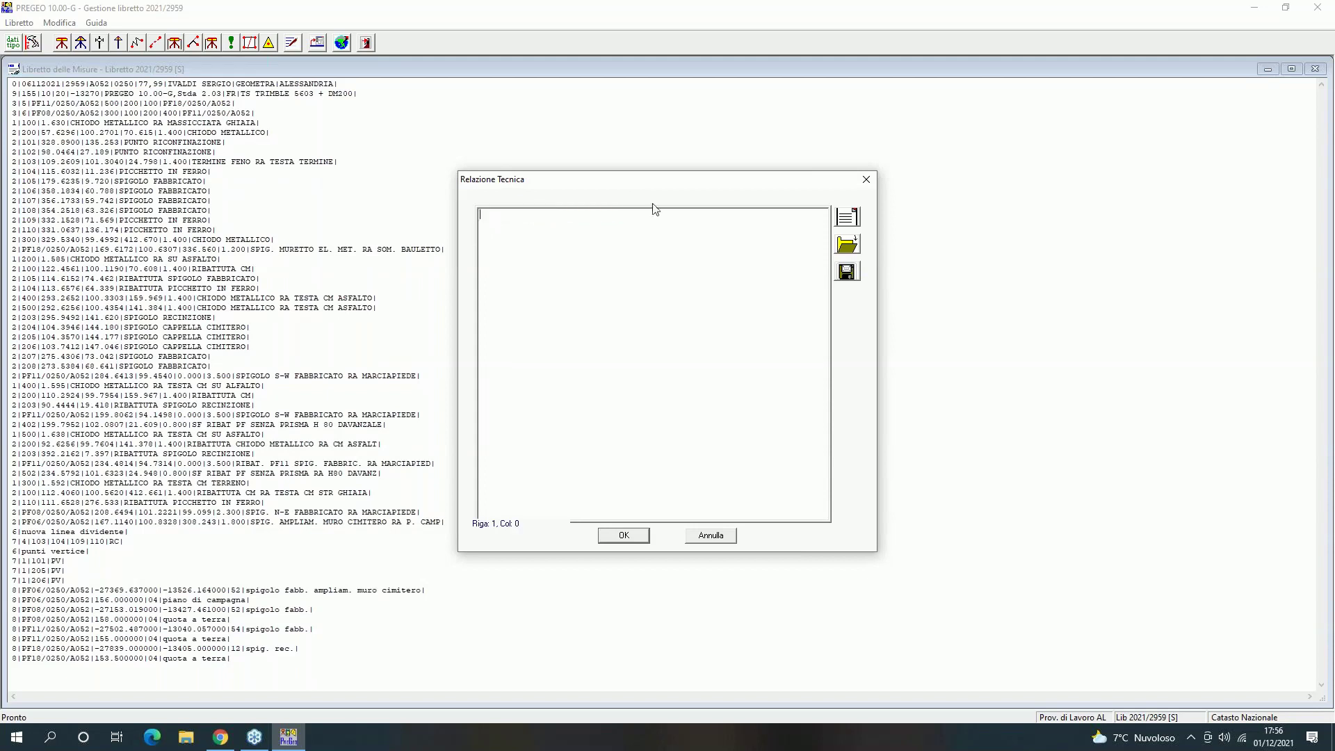
left_click(704, 539)
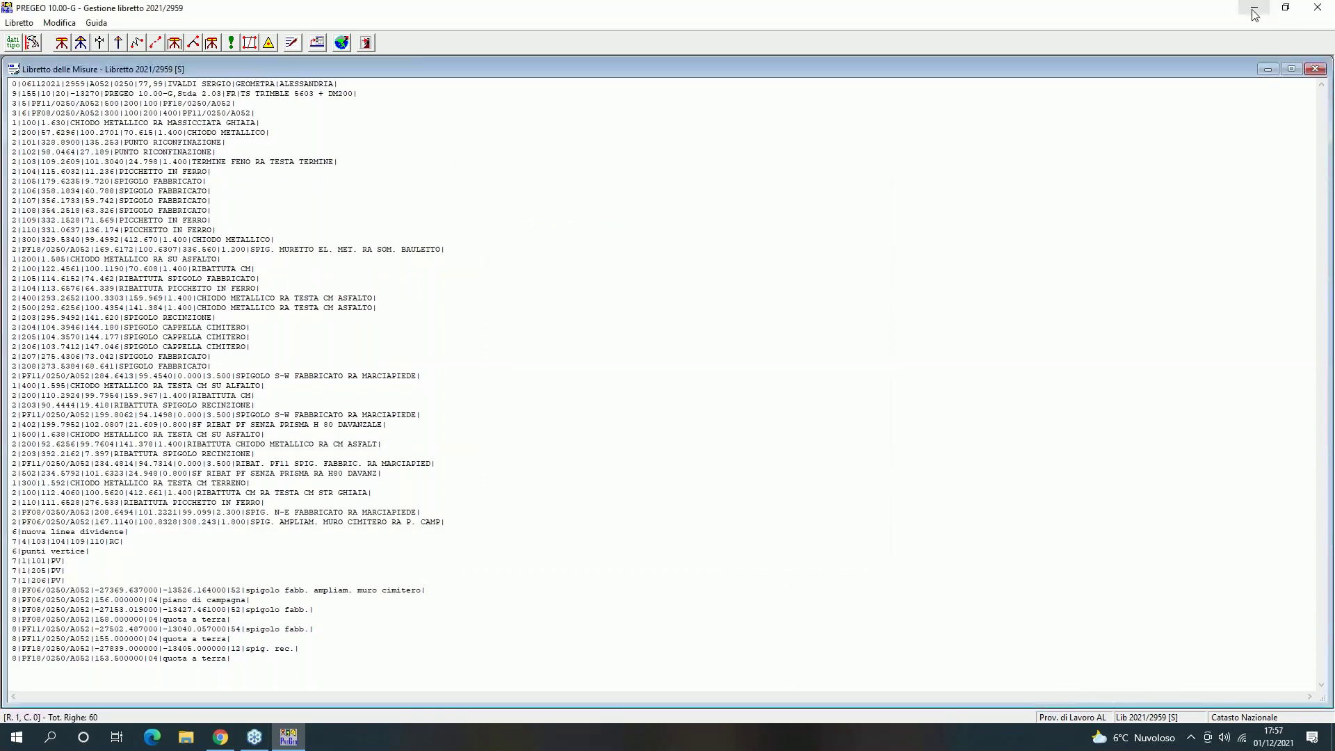
- Copy the whole text of relazione.txt from the corso mercoledi folder and return to Pregeo's report editor
left_click(1266, 7)
left_click(1255, 10)
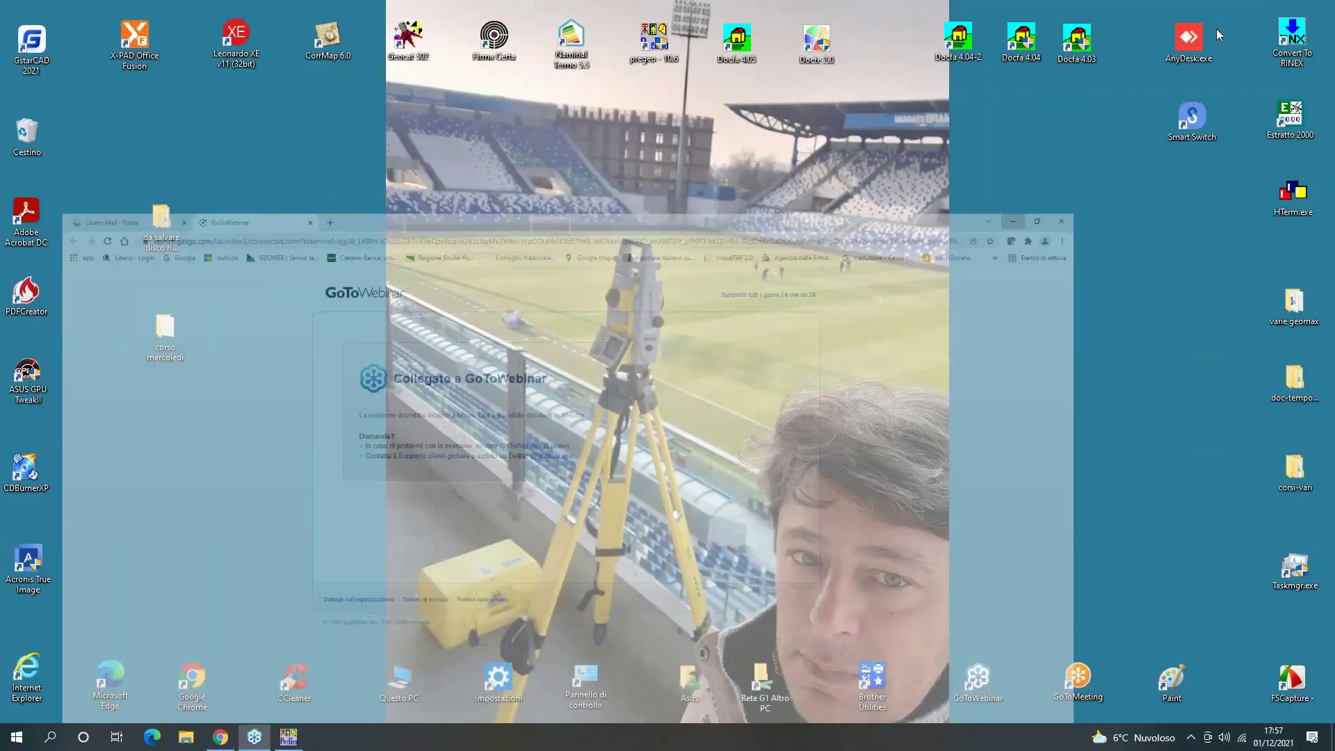
double_click(167, 353)
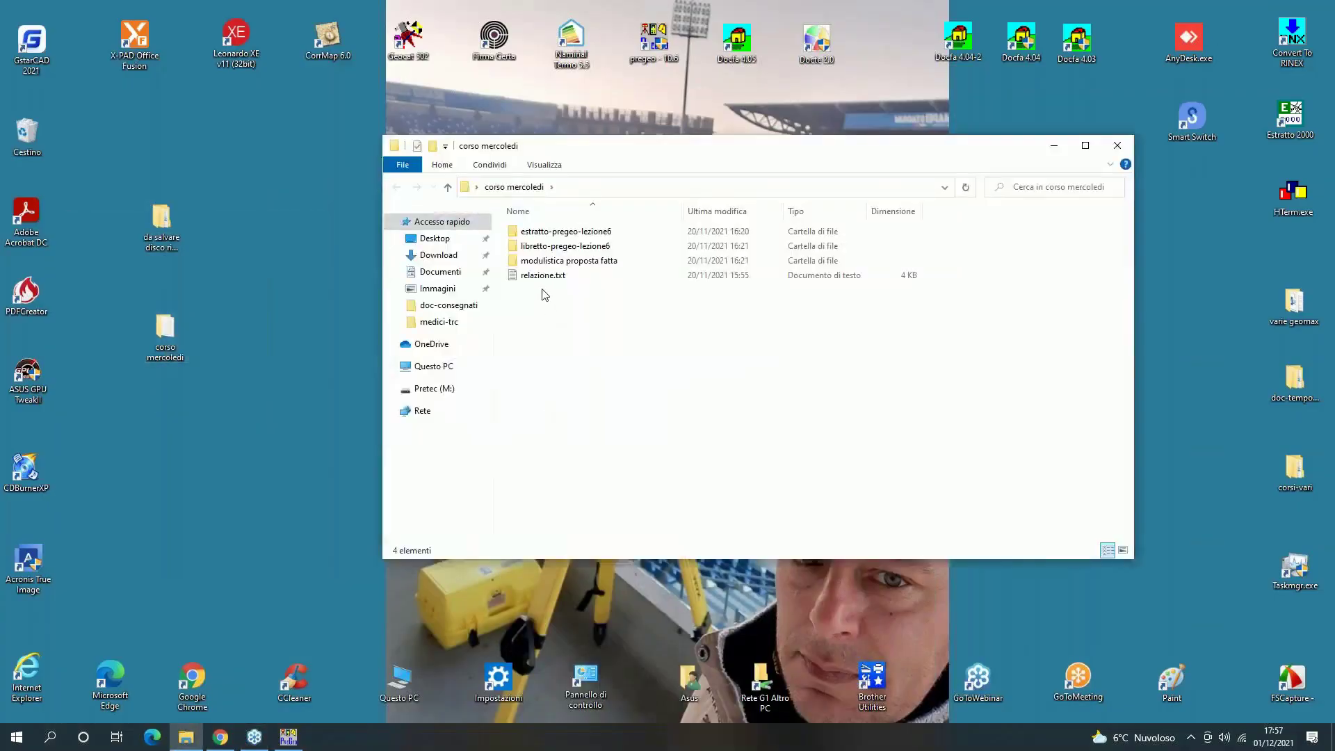
double_click(542, 278)
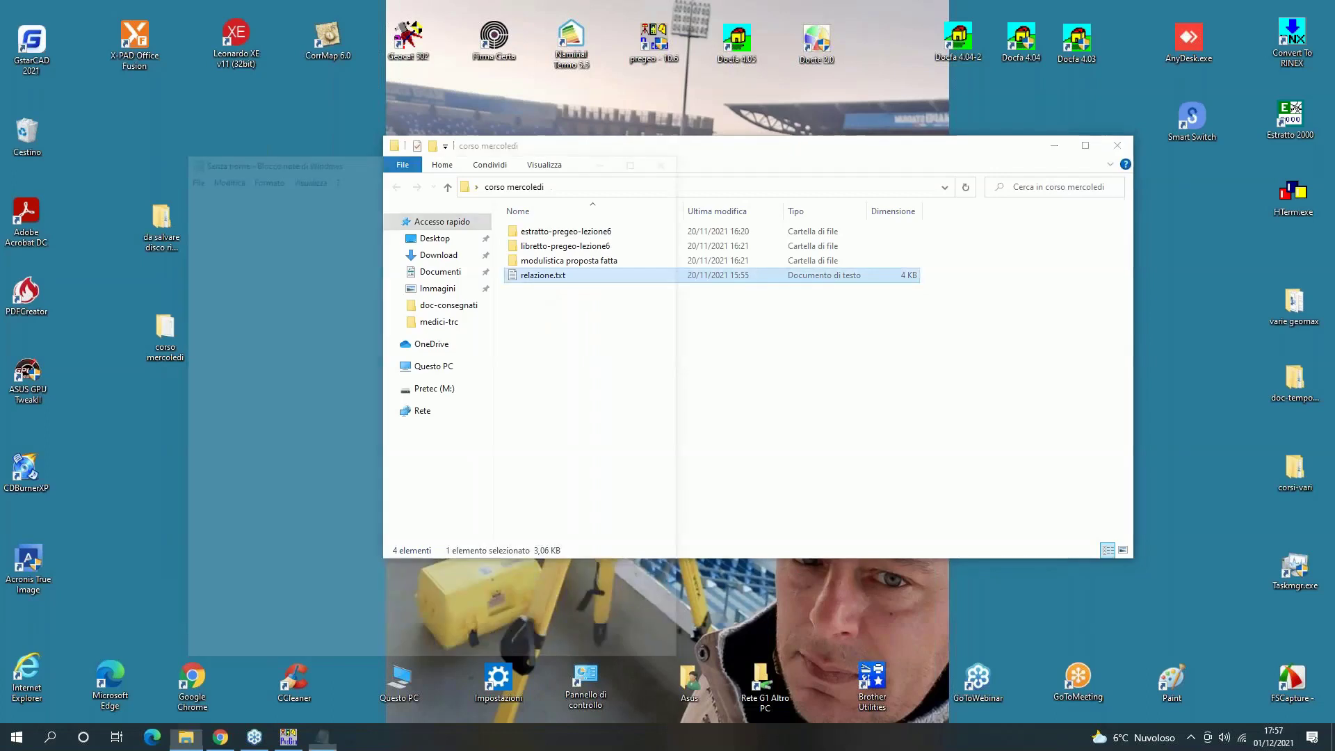
left_click_drag(681, 506, 681, 576)
left_click_drag(278, 626, 227, 210)
right_click(228, 210)
left_click(257, 252)
left_click(288, 736)
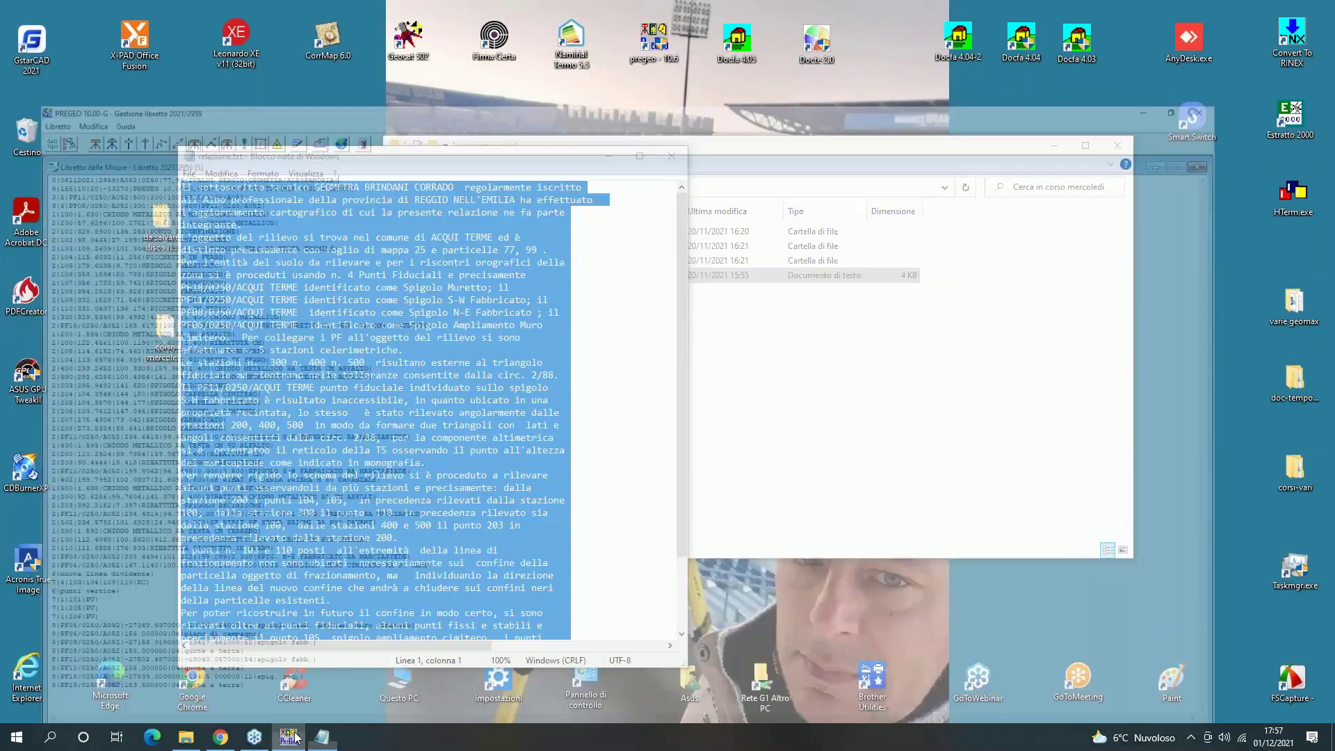
left_click(292, 43)
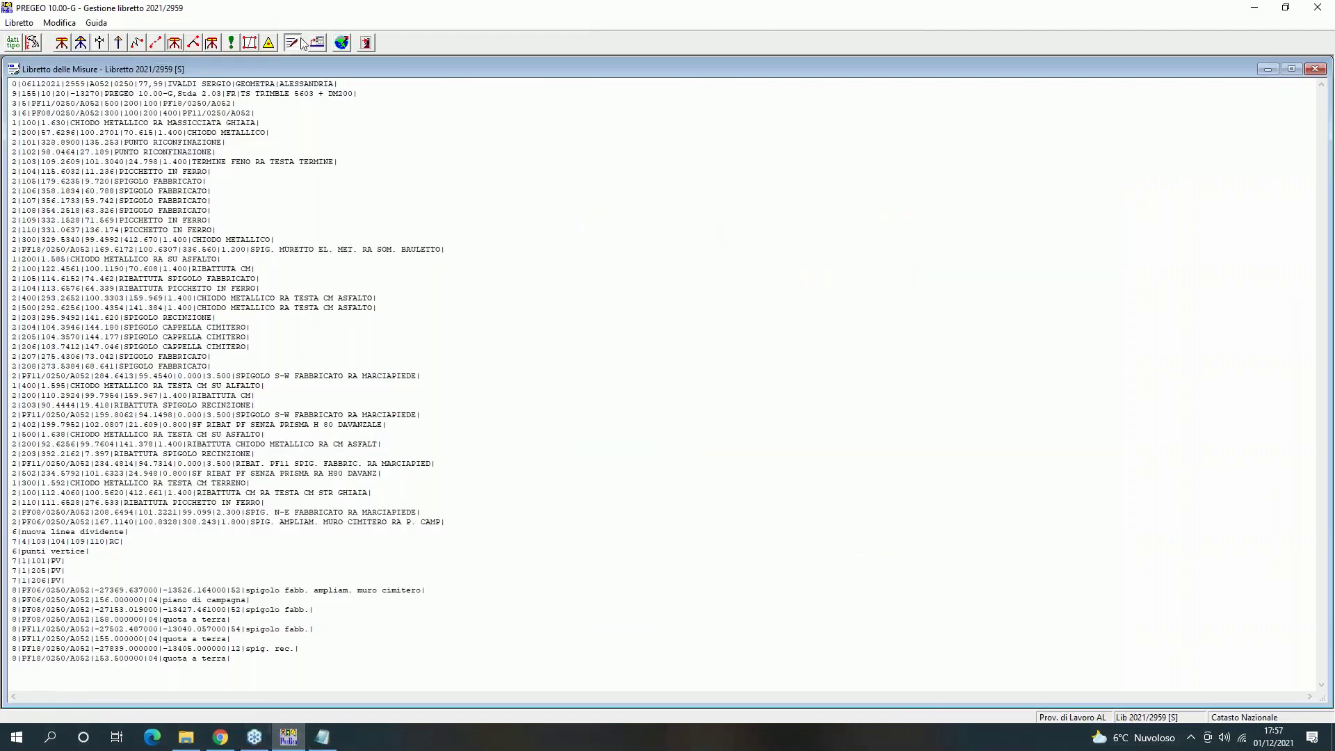
- Paste the copied report into Relazione Tecnica, confirm it, and save booklet 2021/2959
right_click(536, 256)
left_click(571, 313)
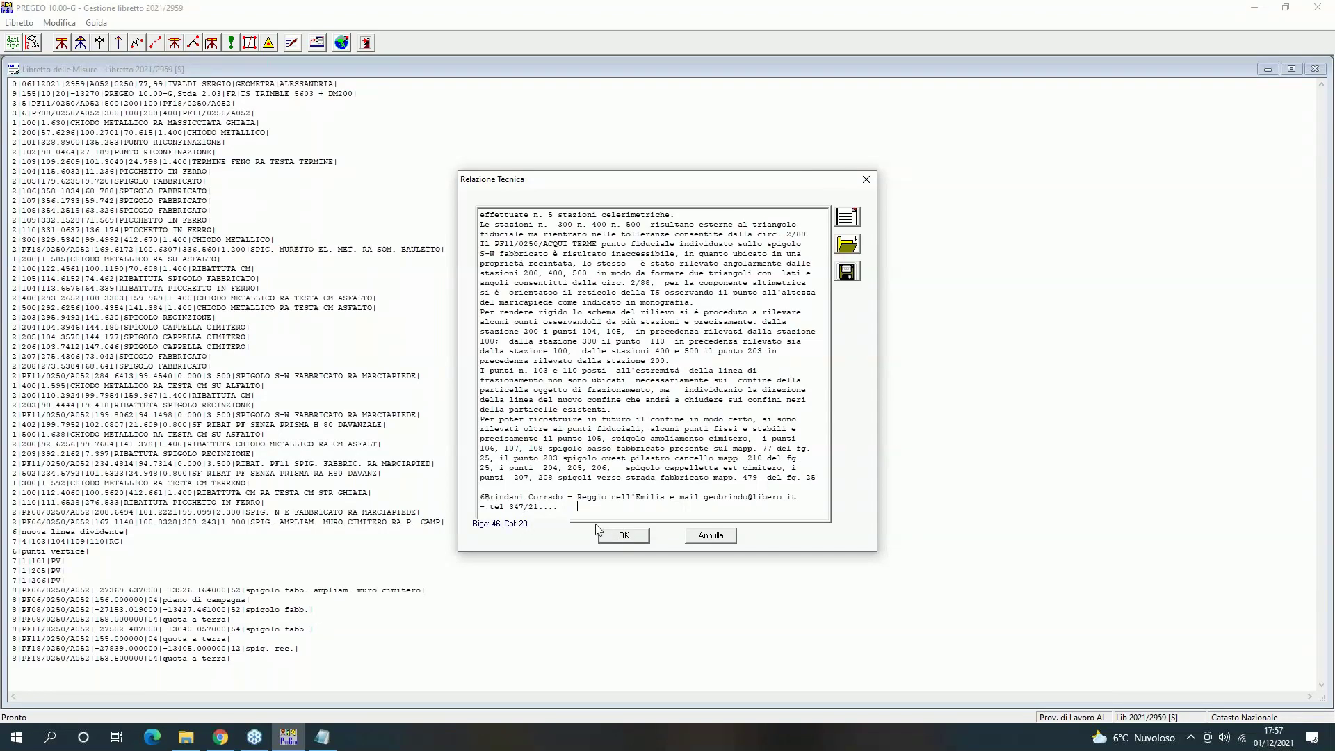
left_click(618, 536)
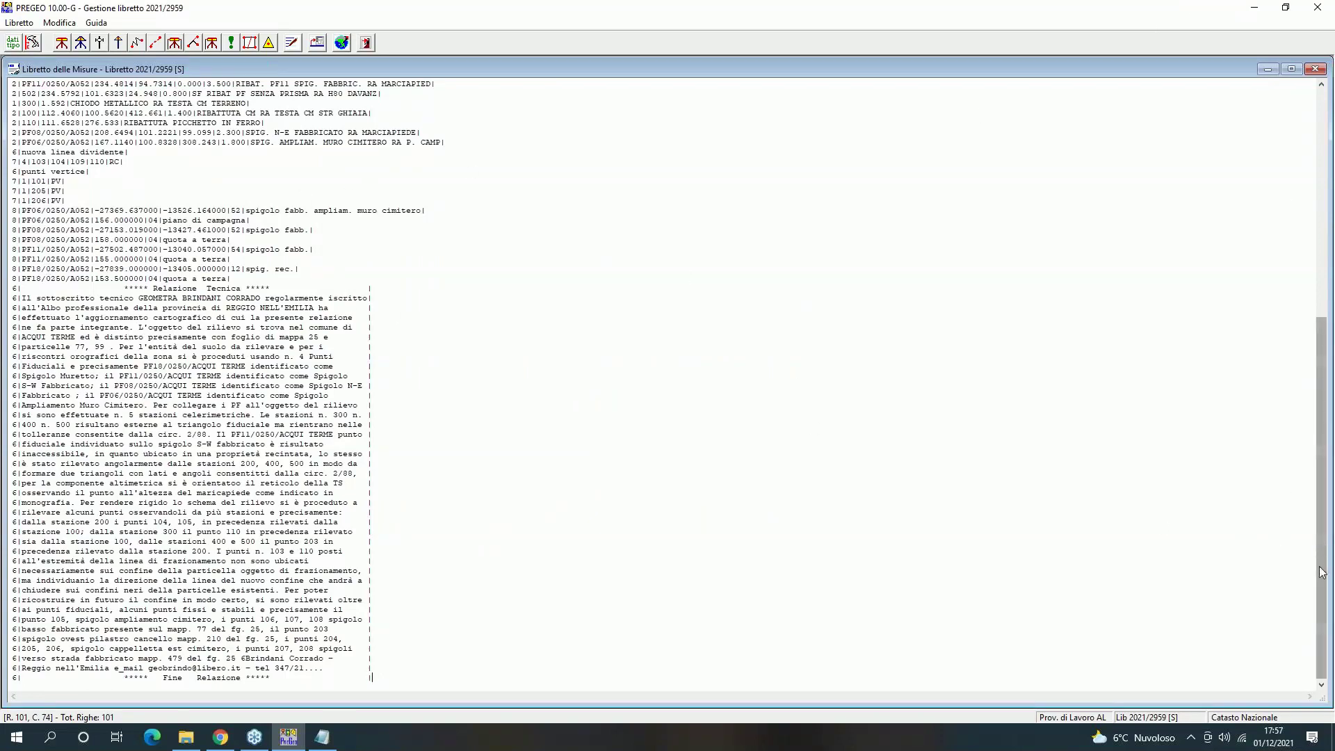
scroll(1311, 530, "up", 2)
scroll(1311, 530, "up", 6)
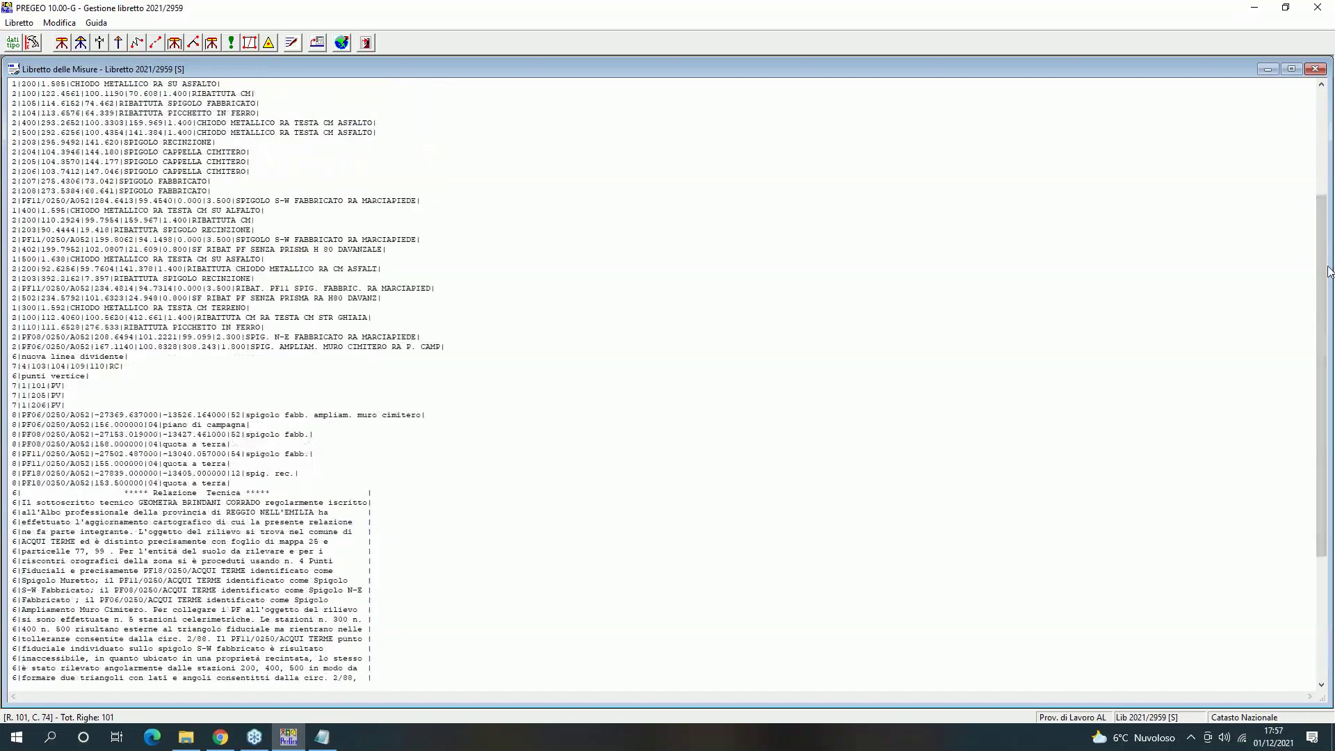
left_click_drag(1321, 284, 1321, 193)
left_click(25, 26)
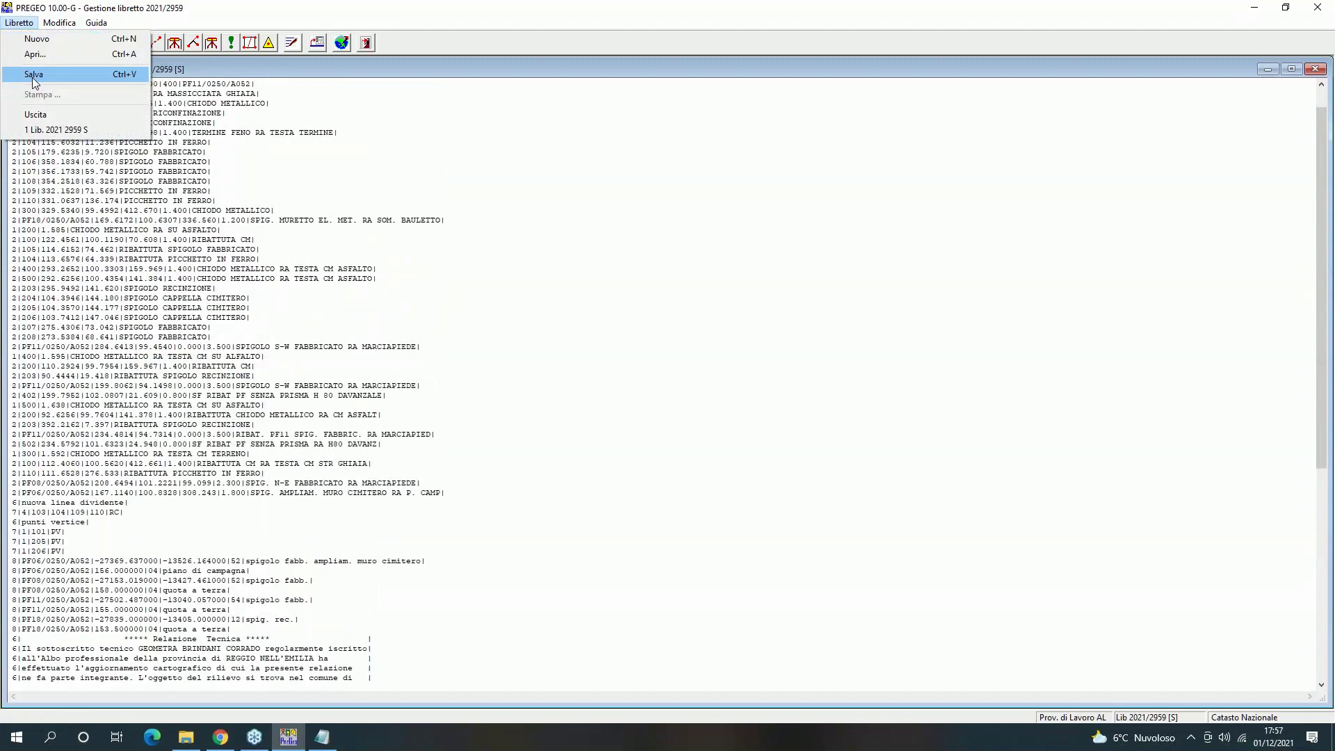
left_click(32, 78)
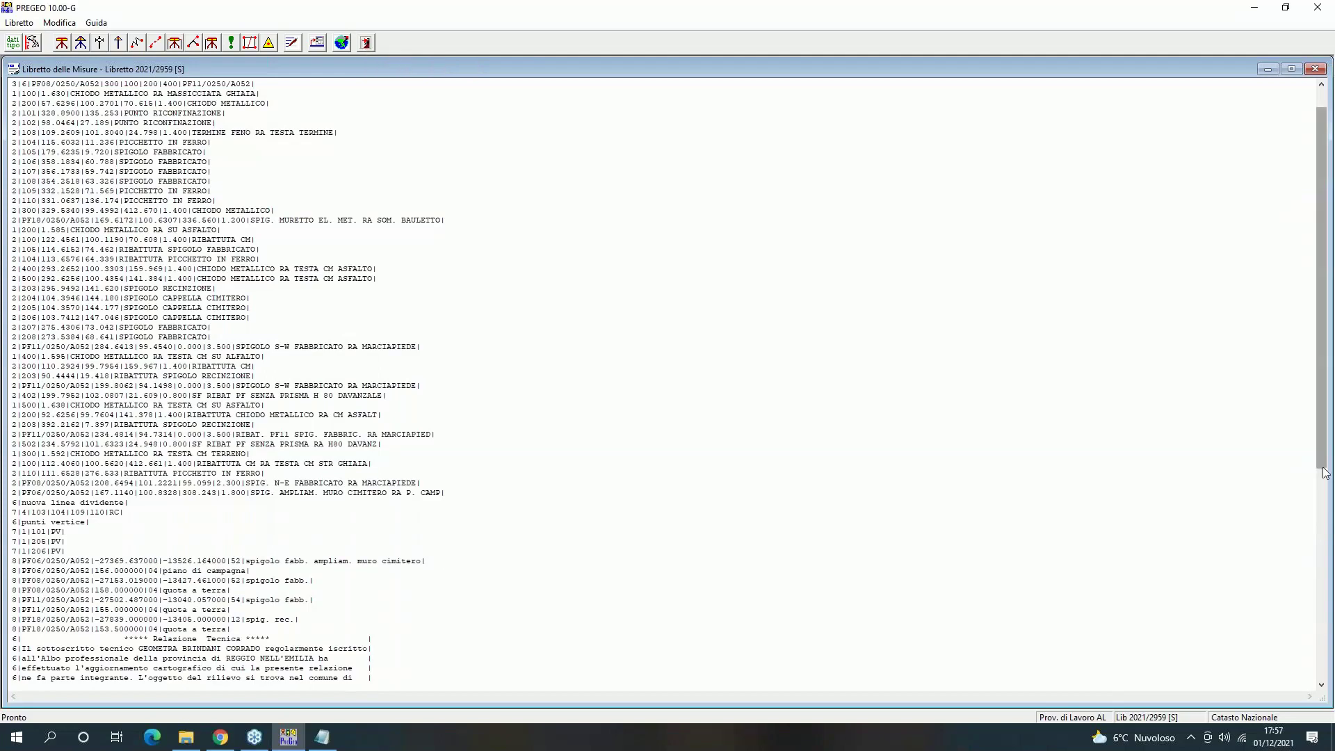
scroll(1323, 480, "down", 3)
scroll(1323, 539, "down", 9)
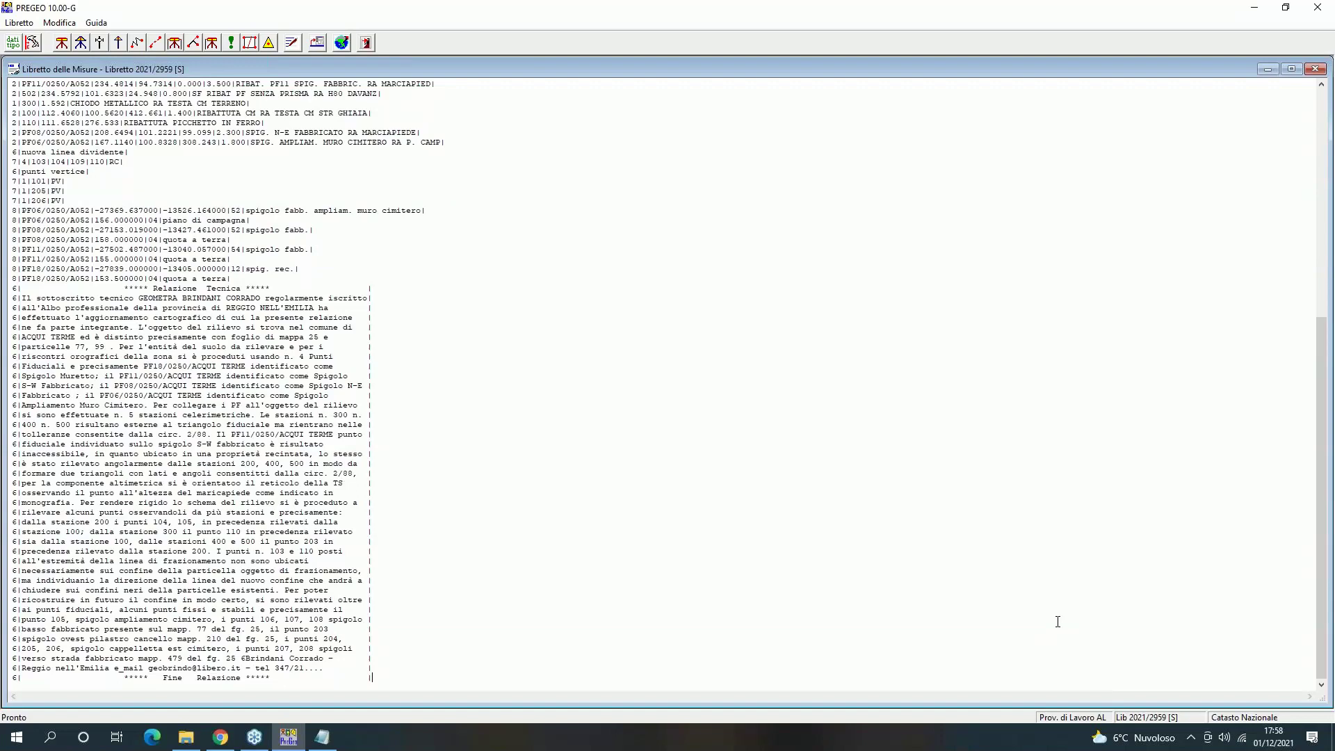
- Reopen the technical report to inspect its text, then close it unchanged
left_click(295, 46)
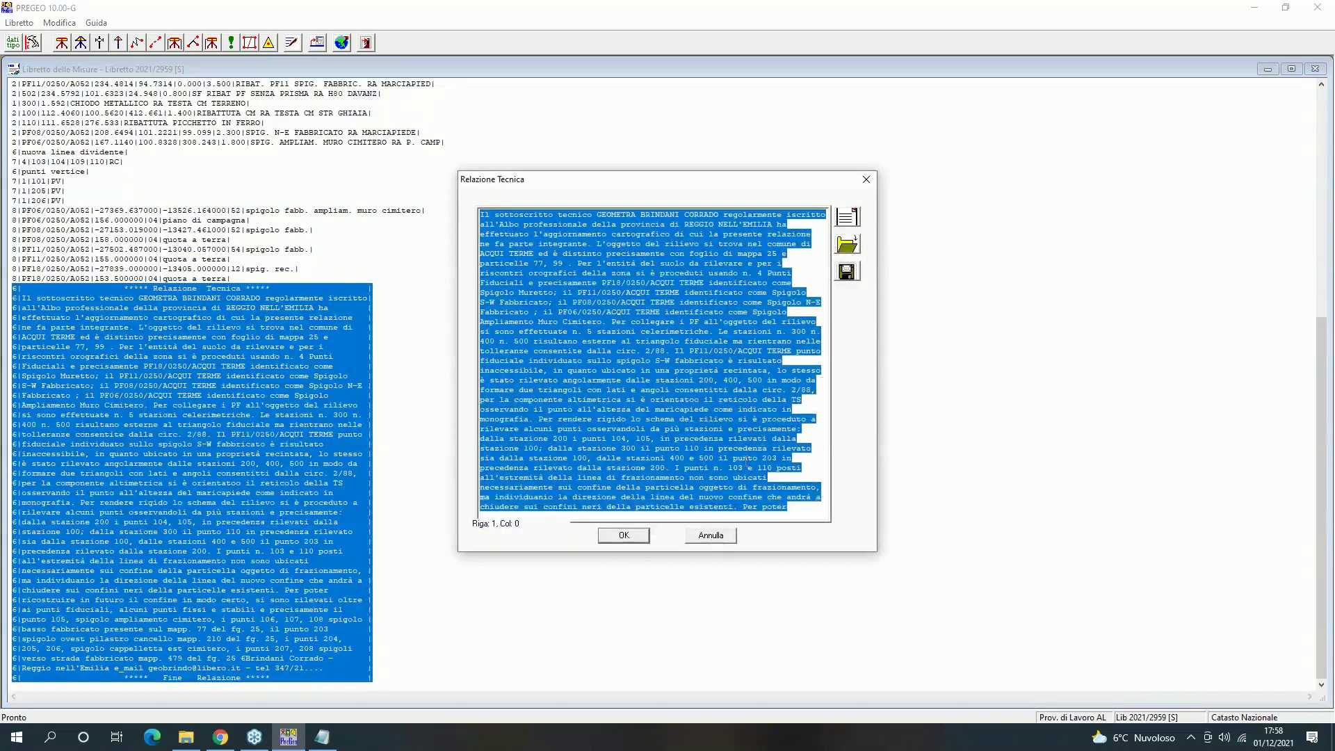
left_click(758, 508)
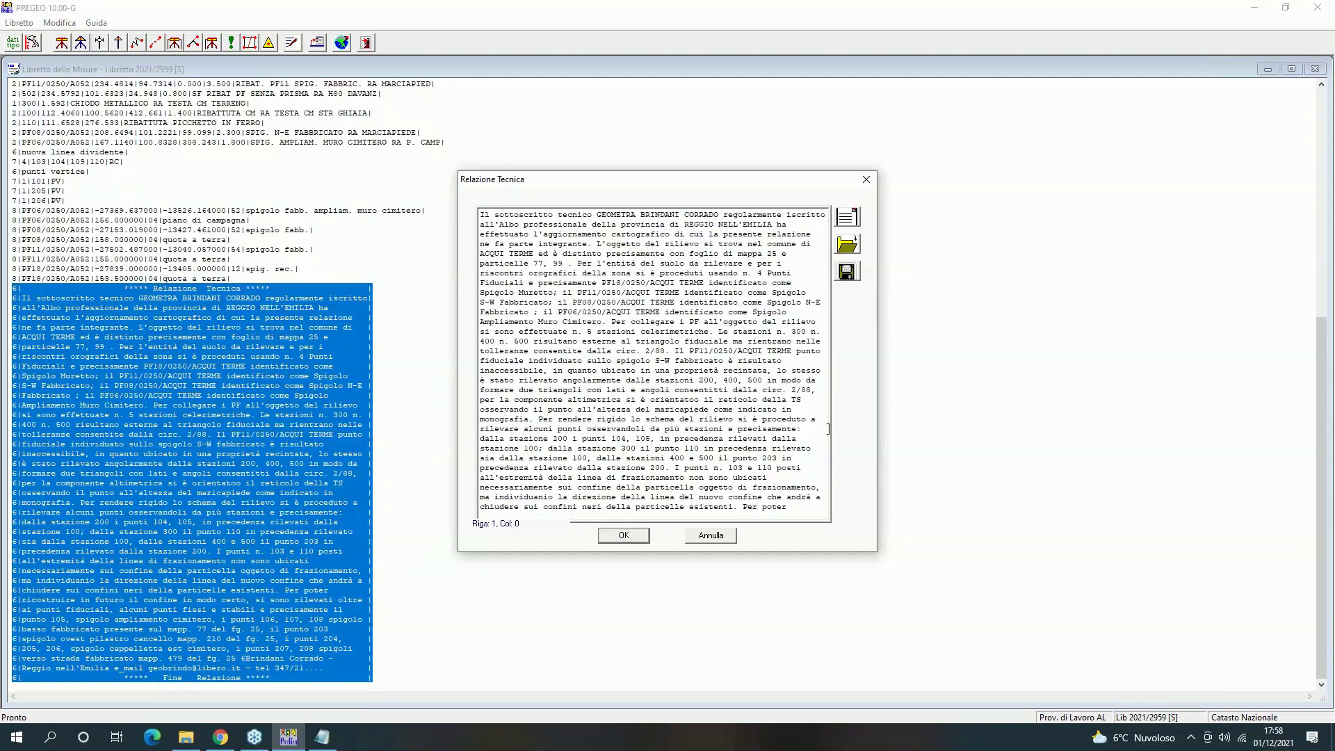
left_click(813, 448)
left_click(801, 509)
left_click(710, 535)
left_click(319, 669)
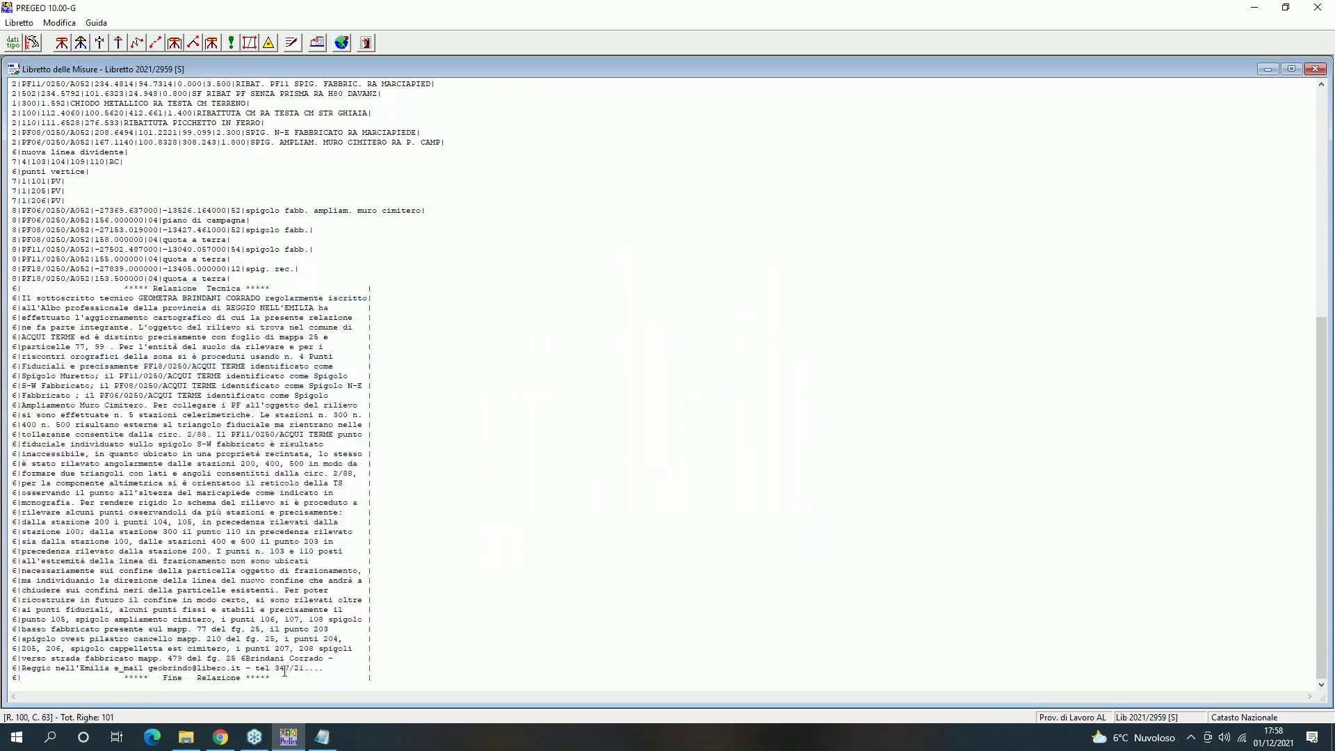
- Delete the stray '6' before the surveyor's name in the report's signature line and confirm
double_click(247, 660)
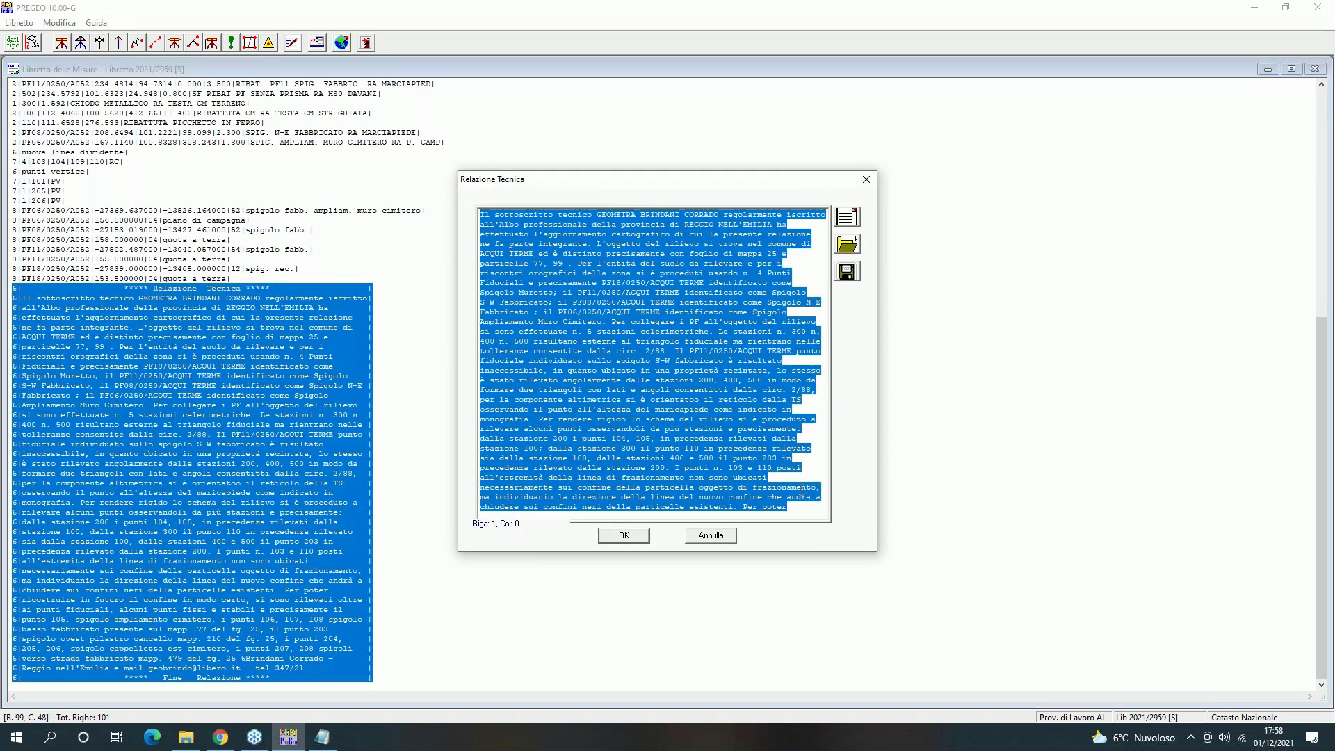
left_click(794, 508)
key("Down")
key("Down")
key("Down")
key("Down")
key("Down")
key("Down")
key("Down")
key("Down")
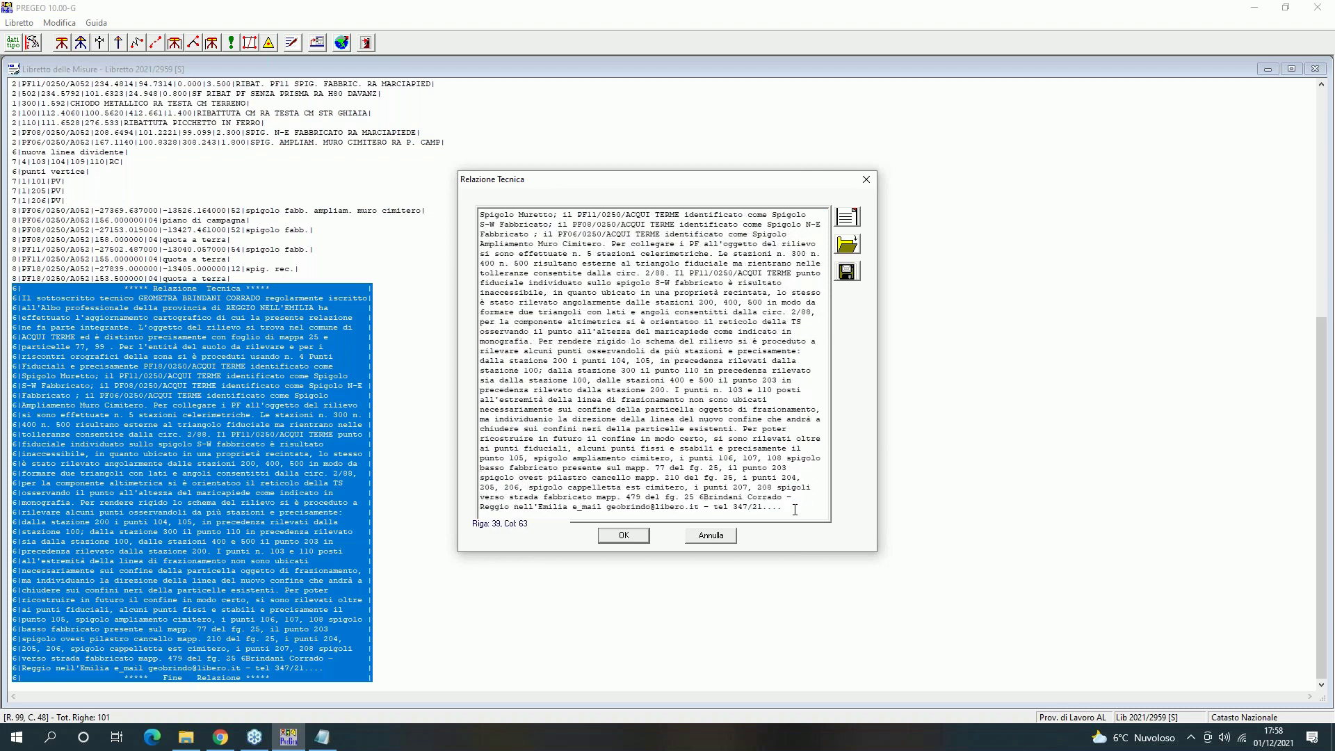
left_click(702, 498)
key("BackSpace")
left_click(612, 533)
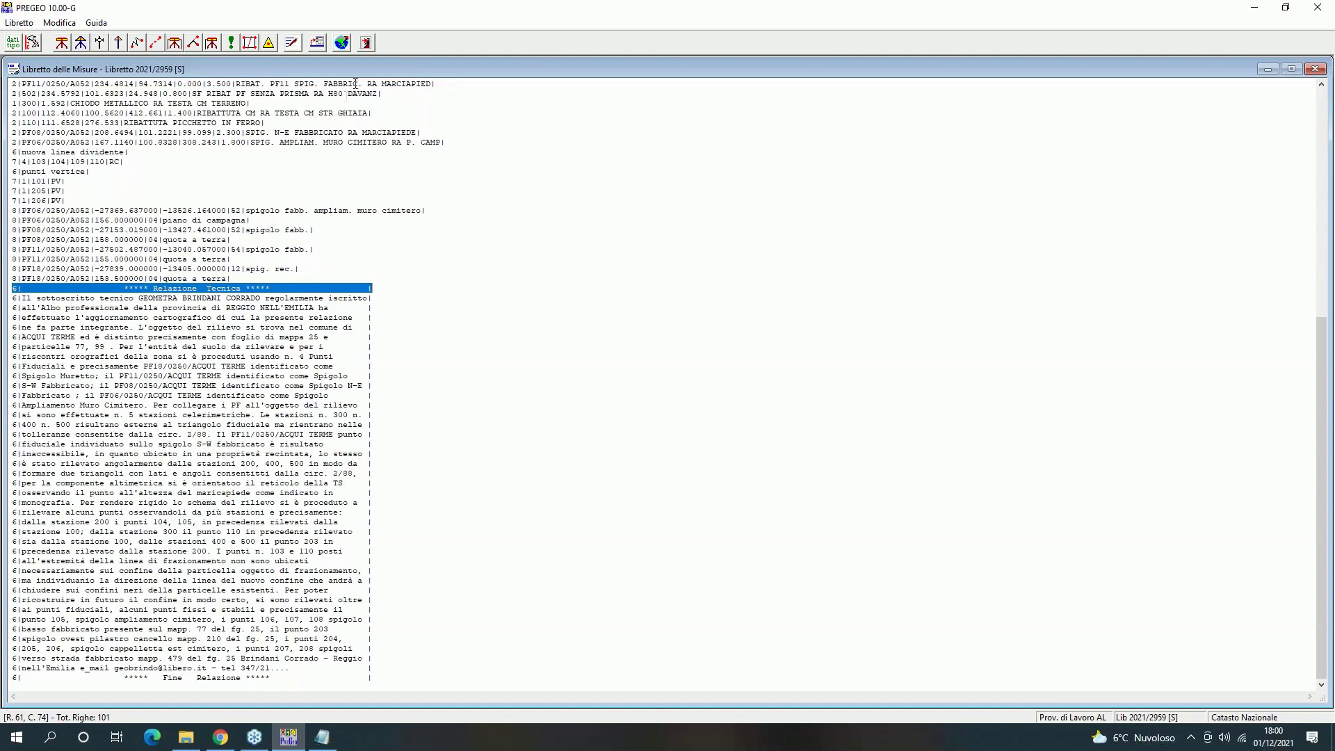
- Exit the booklet editor saving changes, then process the booklet and open the alignments plot
left_click(366, 43)
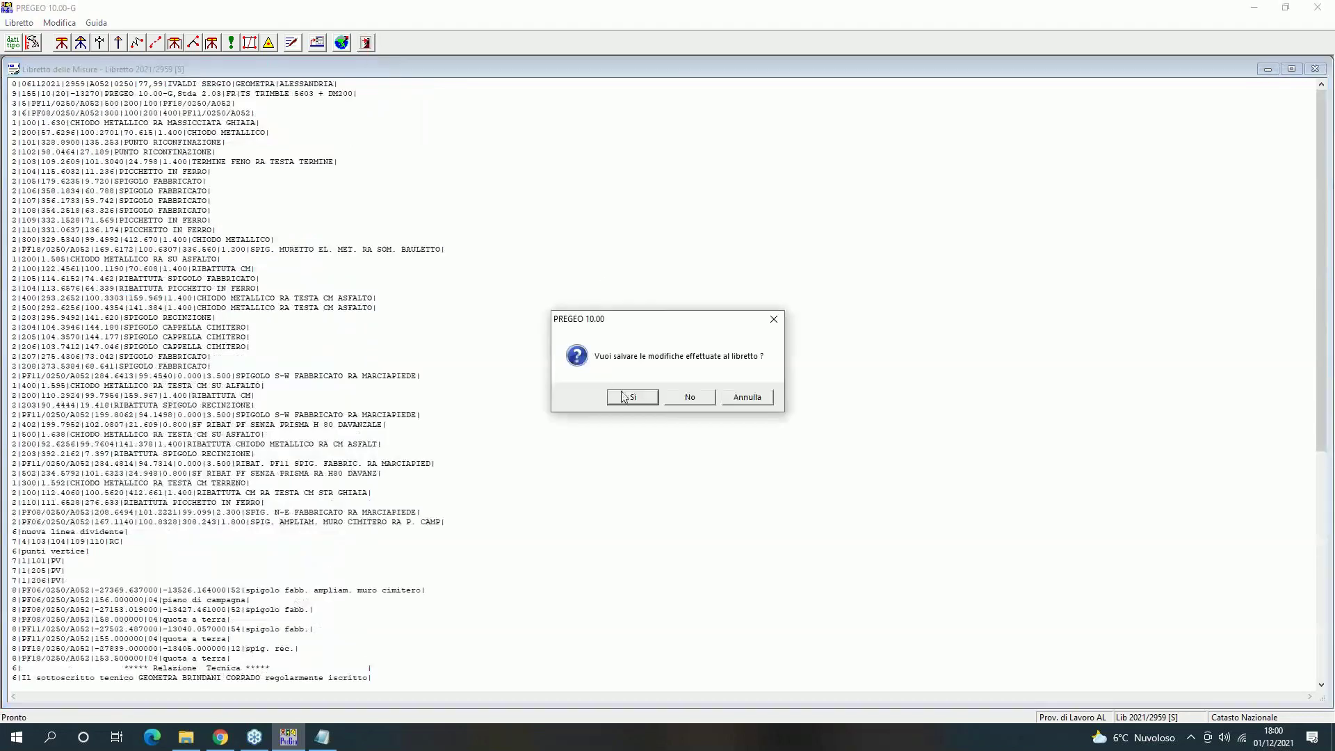
left_click(629, 400)
left_click(84, 46)
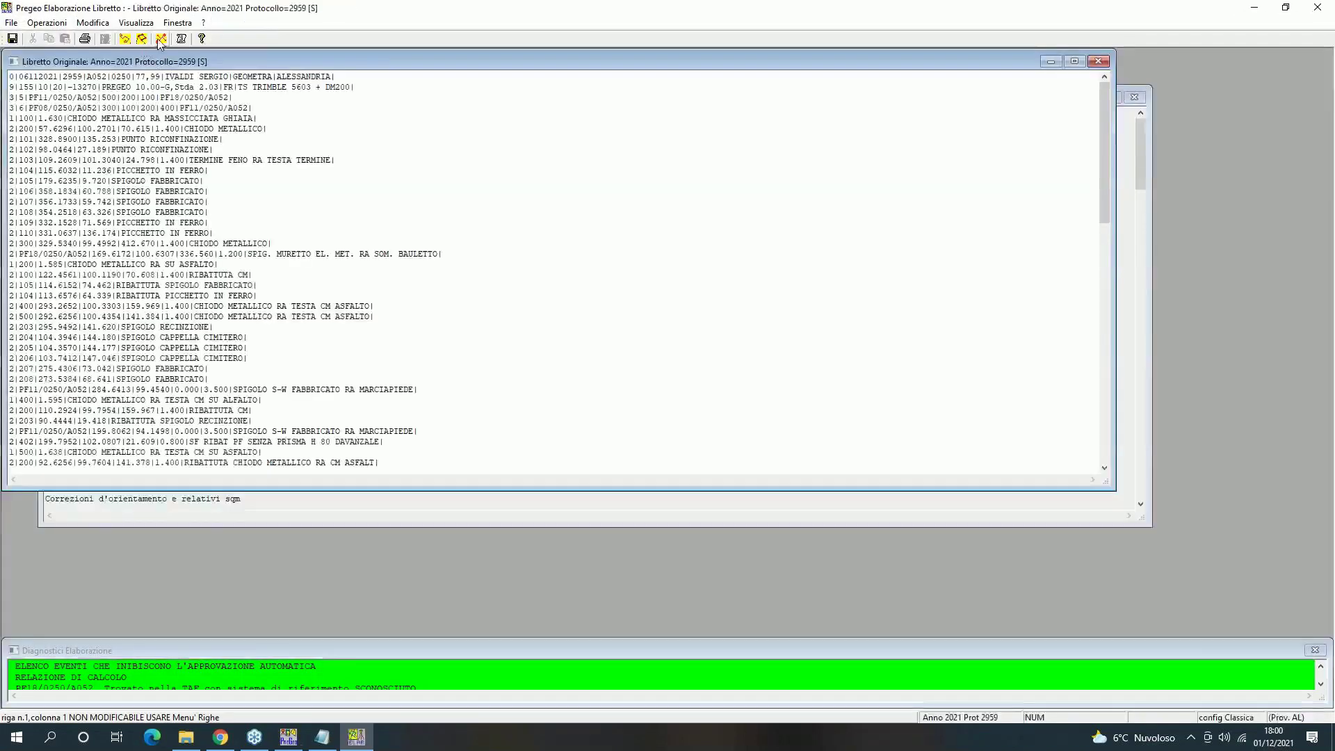
left_click(159, 42)
scroll(617, 327, "up", 5)
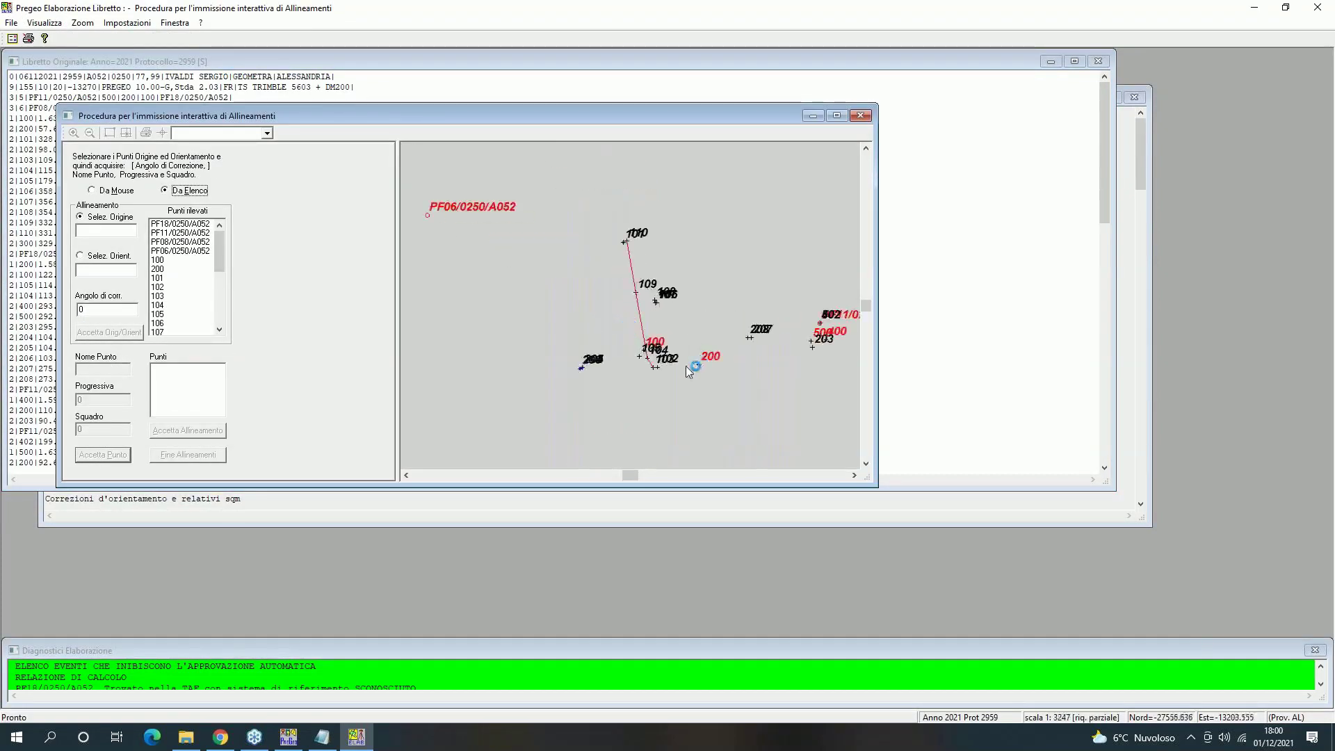
scroll(651, 381, "up", 2)
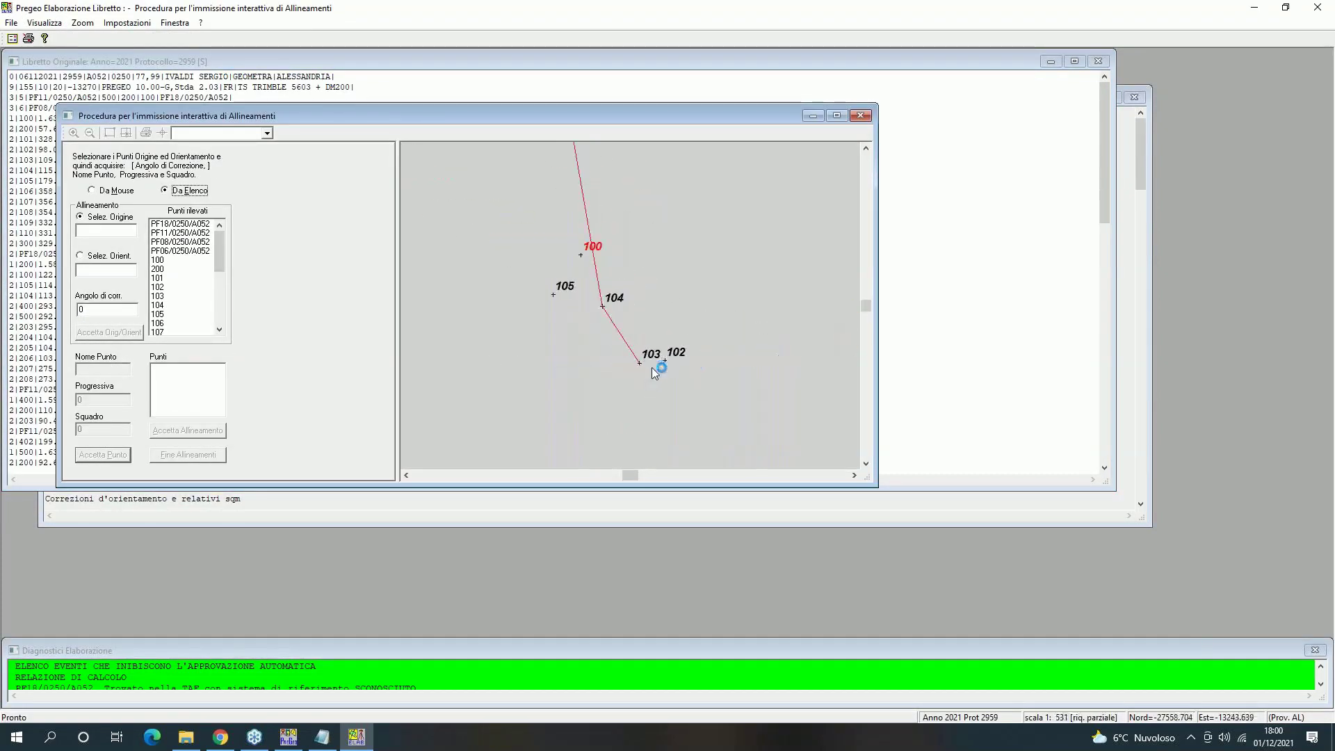
scroll(653, 377, "down", 4)
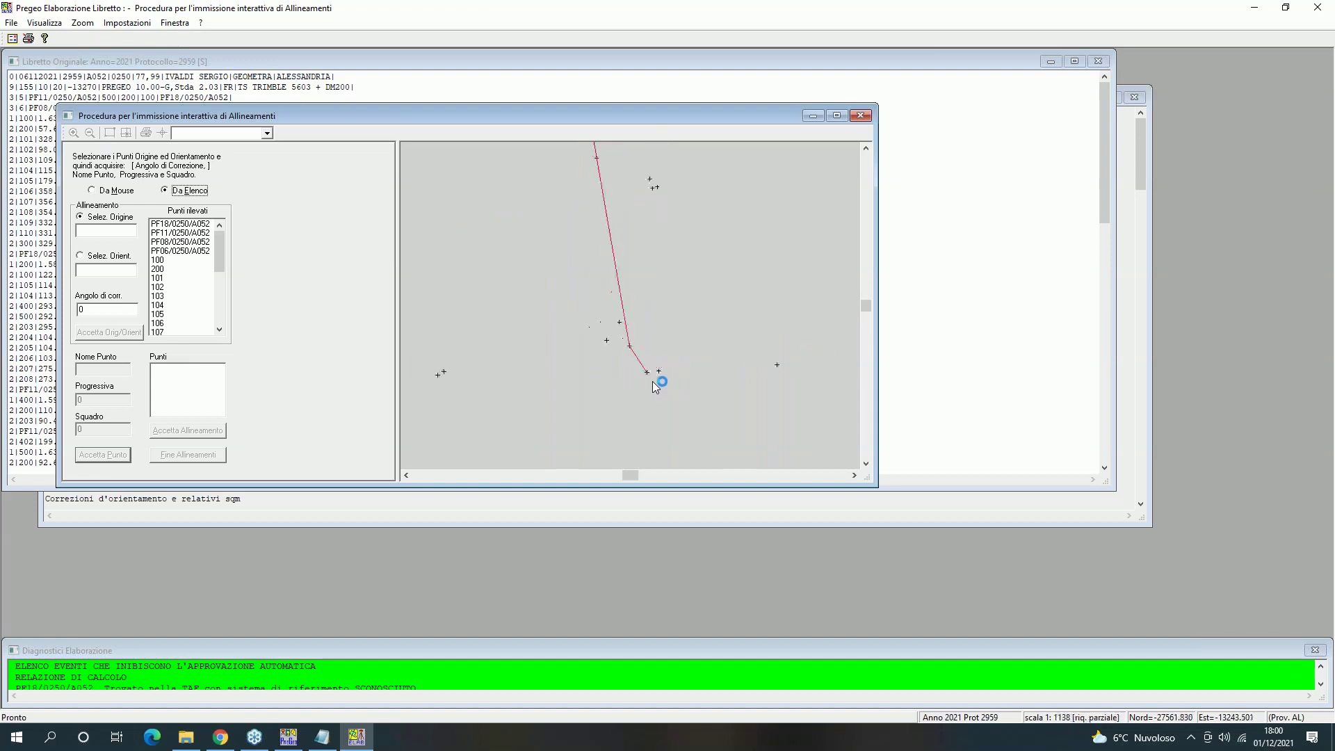
scroll(619, 230, "up", 1)
scroll(620, 229, "up", 4)
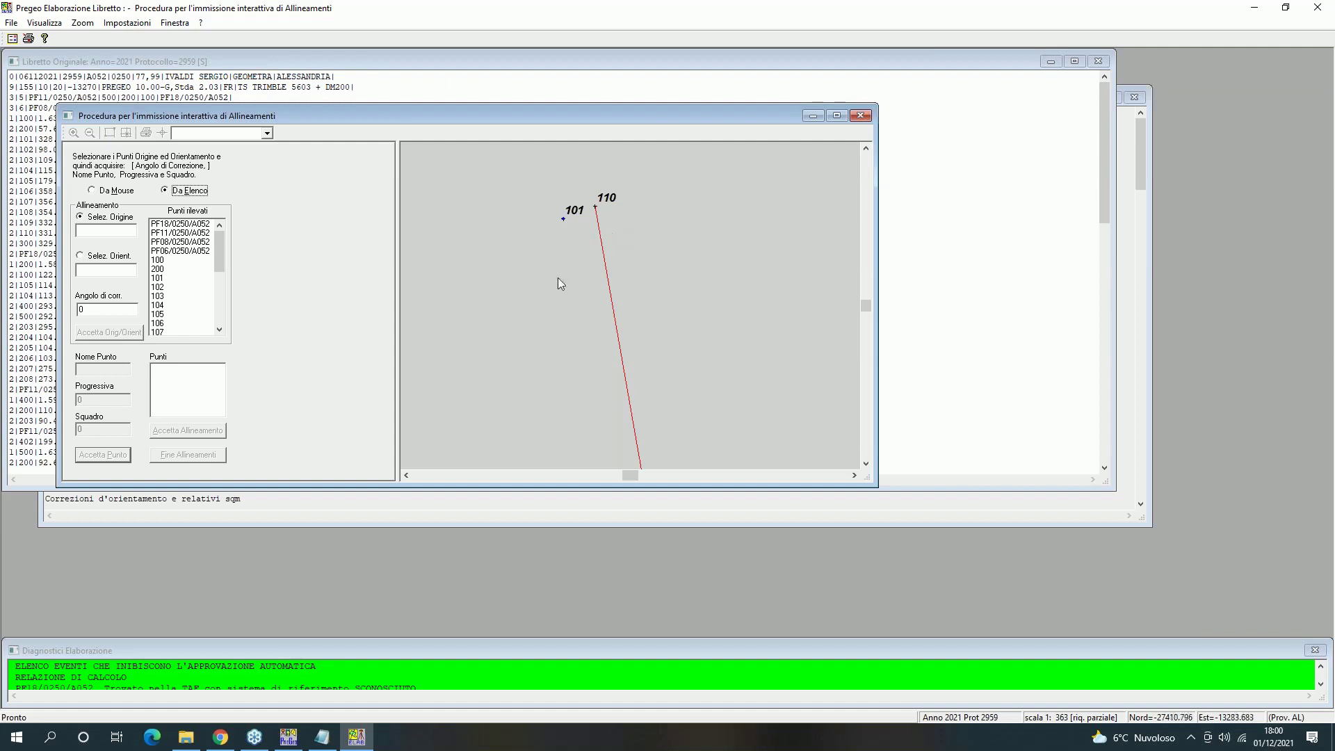
scroll(544, 310, "down", 5)
scroll(549, 329, "down", 1)
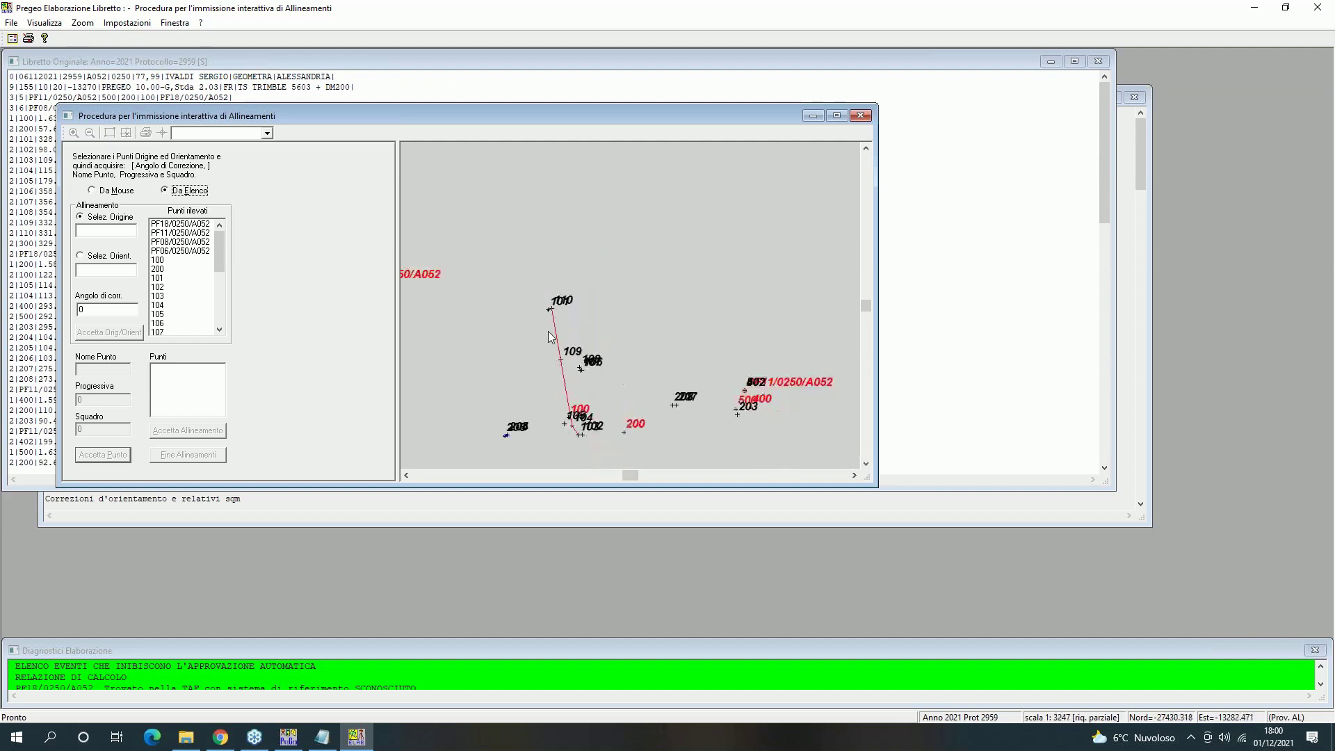
scroll(590, 436, "up", 3)
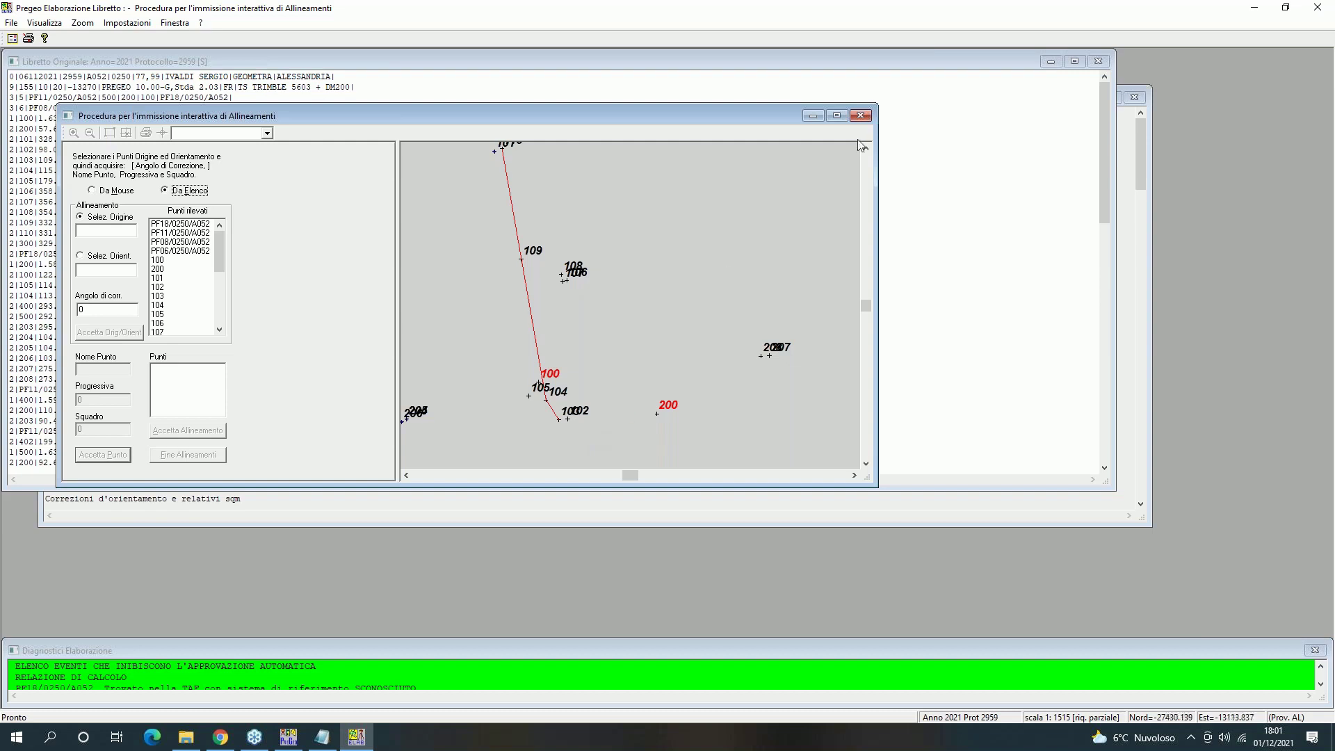
left_click(861, 115)
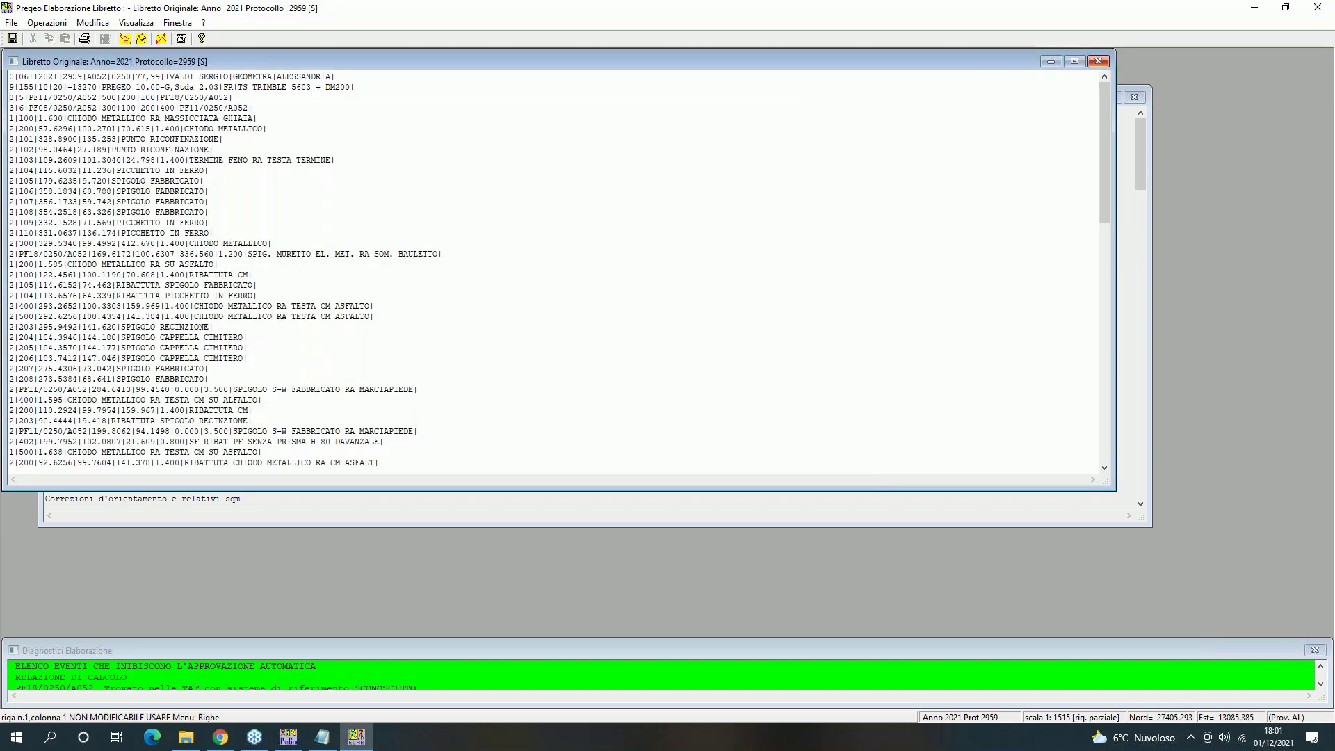
- Open the 20212959.rel report and scroll through its contents
left_click(181, 38)
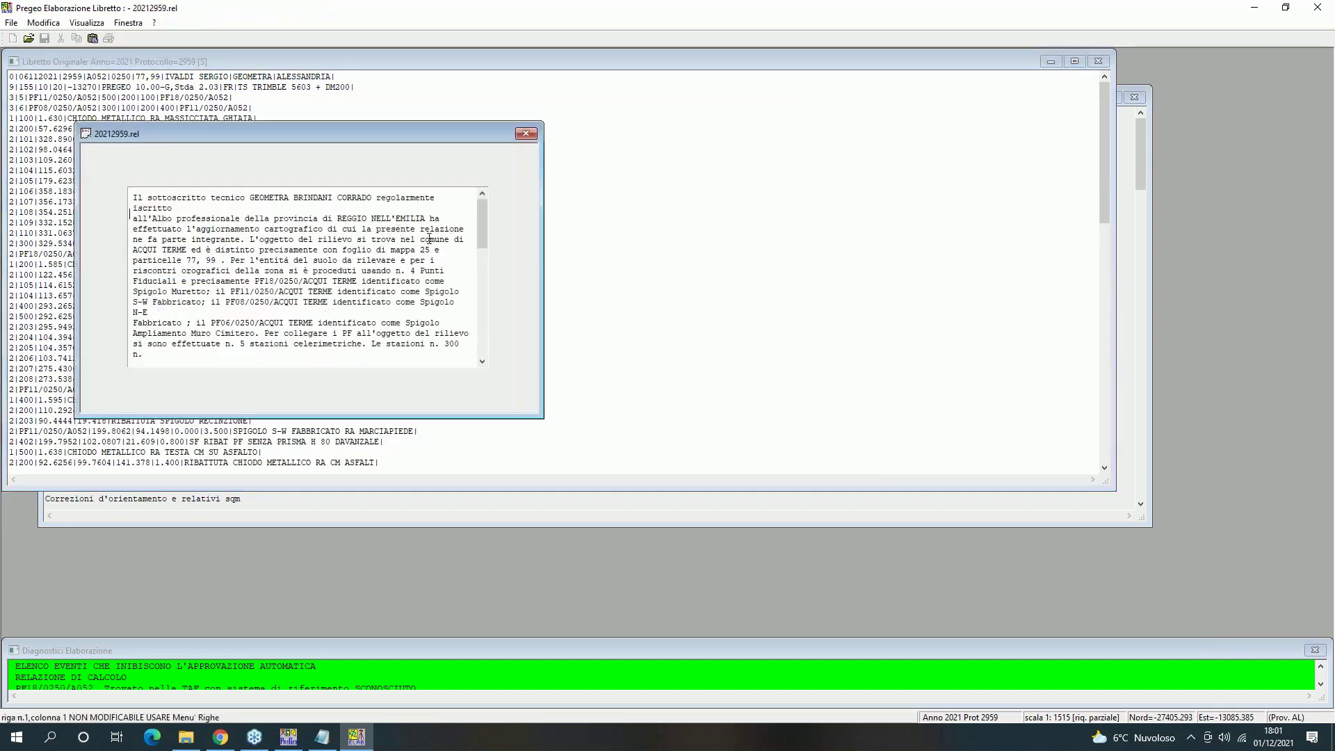
left_click_drag(482, 238, 486, 285)
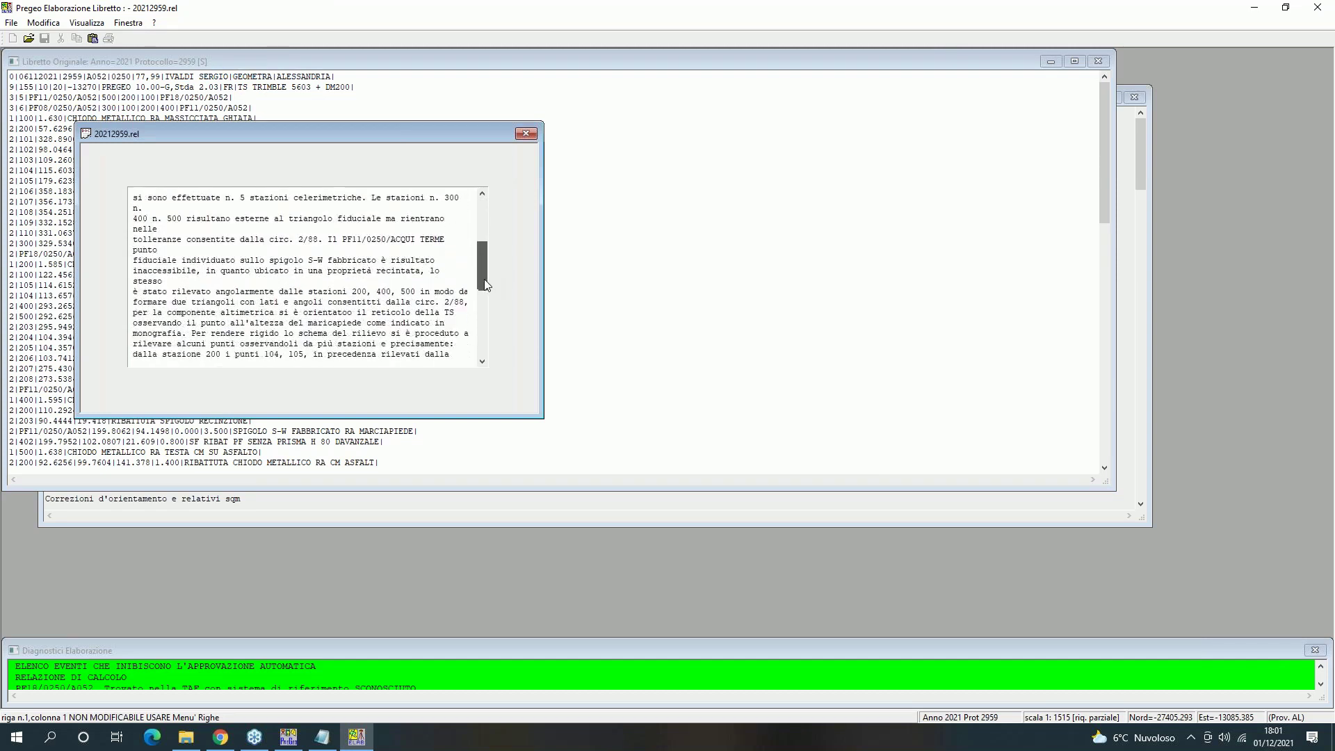
left_click_drag(485, 283, 489, 314)
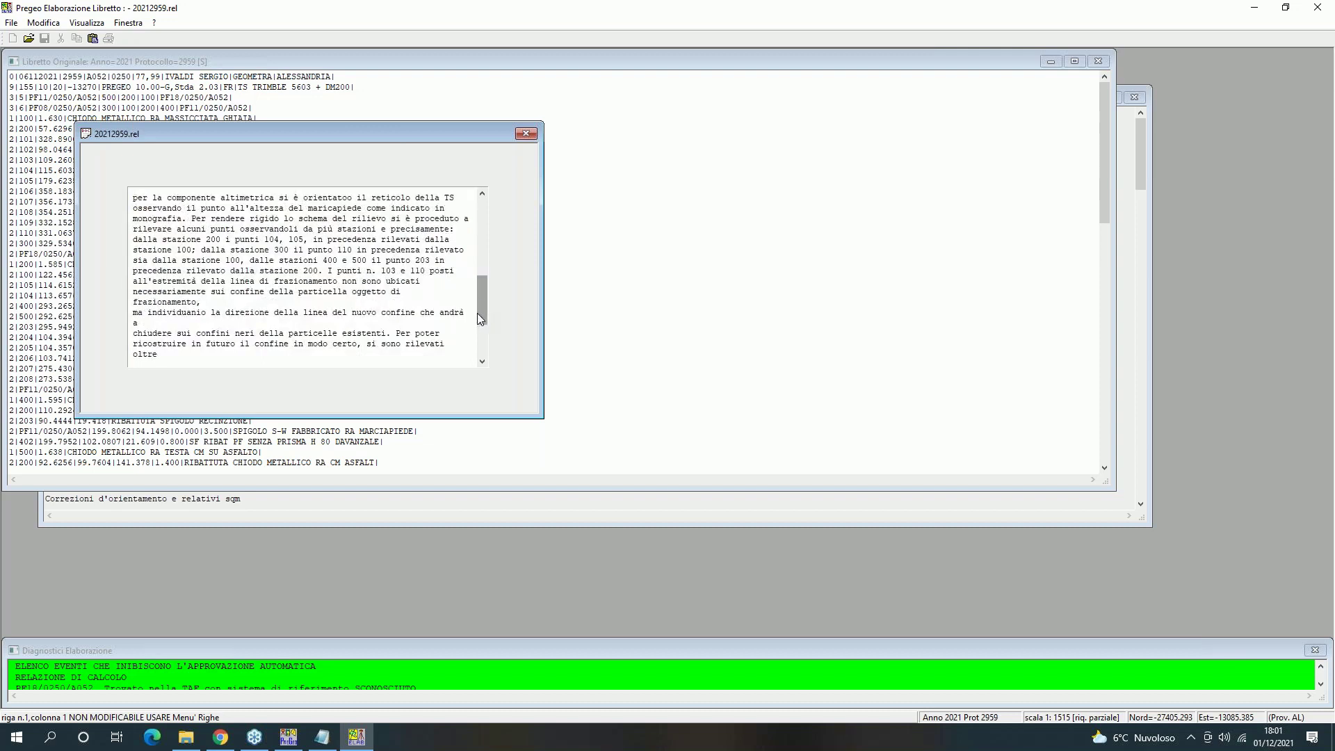
scroll(478, 318, "down", 3)
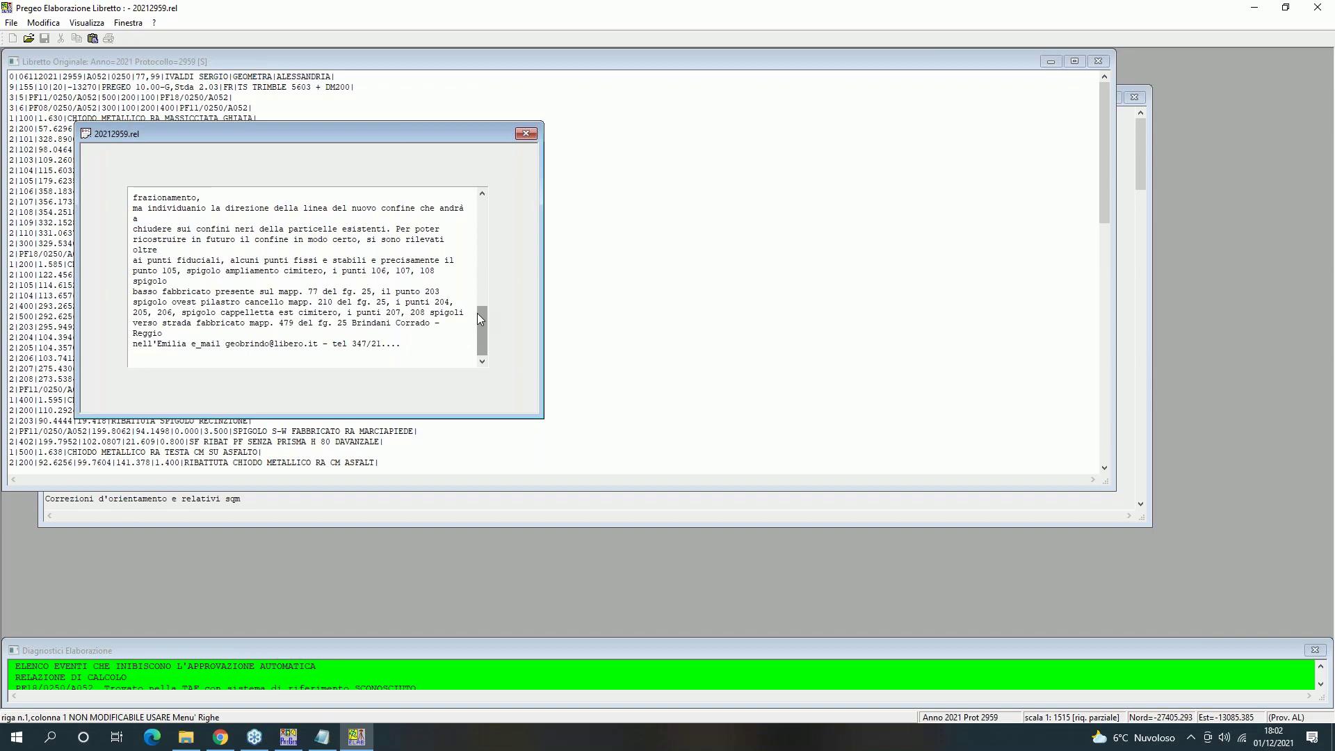
- Close the .rel report, the booklet text and the Elaborazione window
left_click(526, 133)
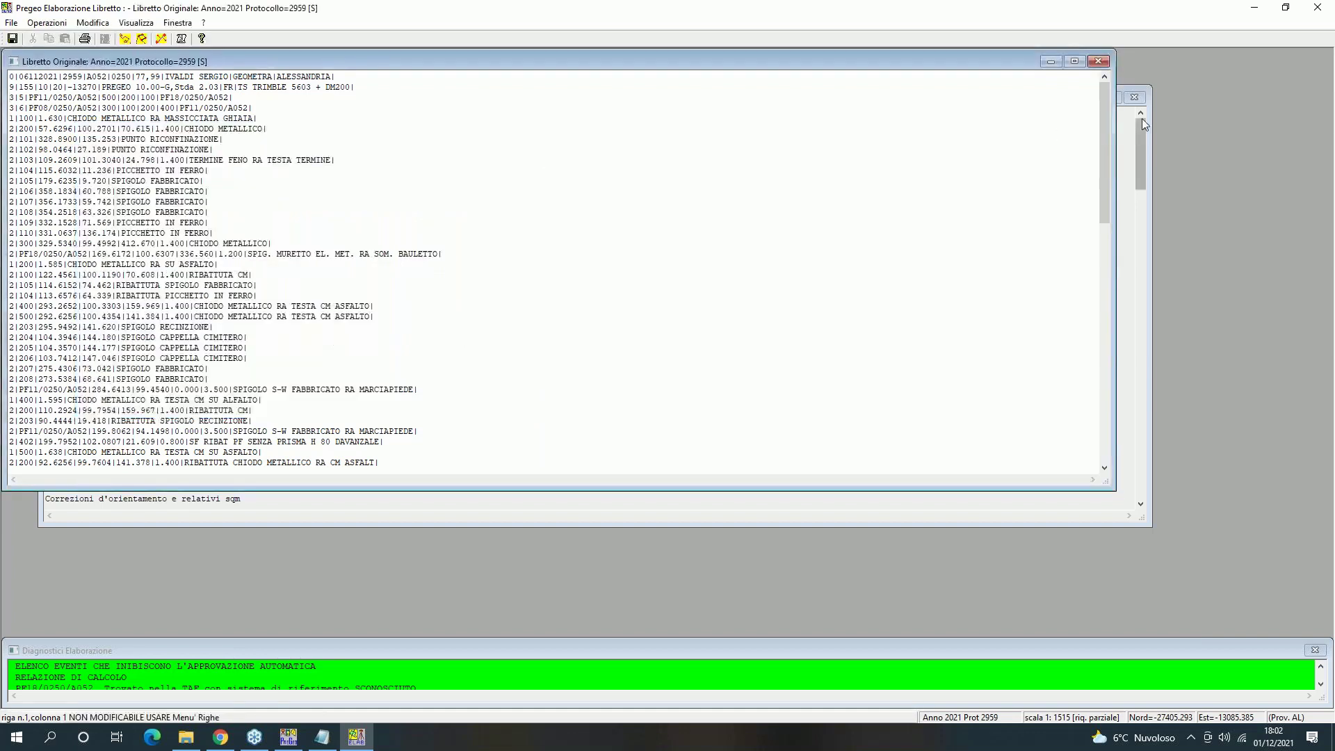
left_click(1098, 61)
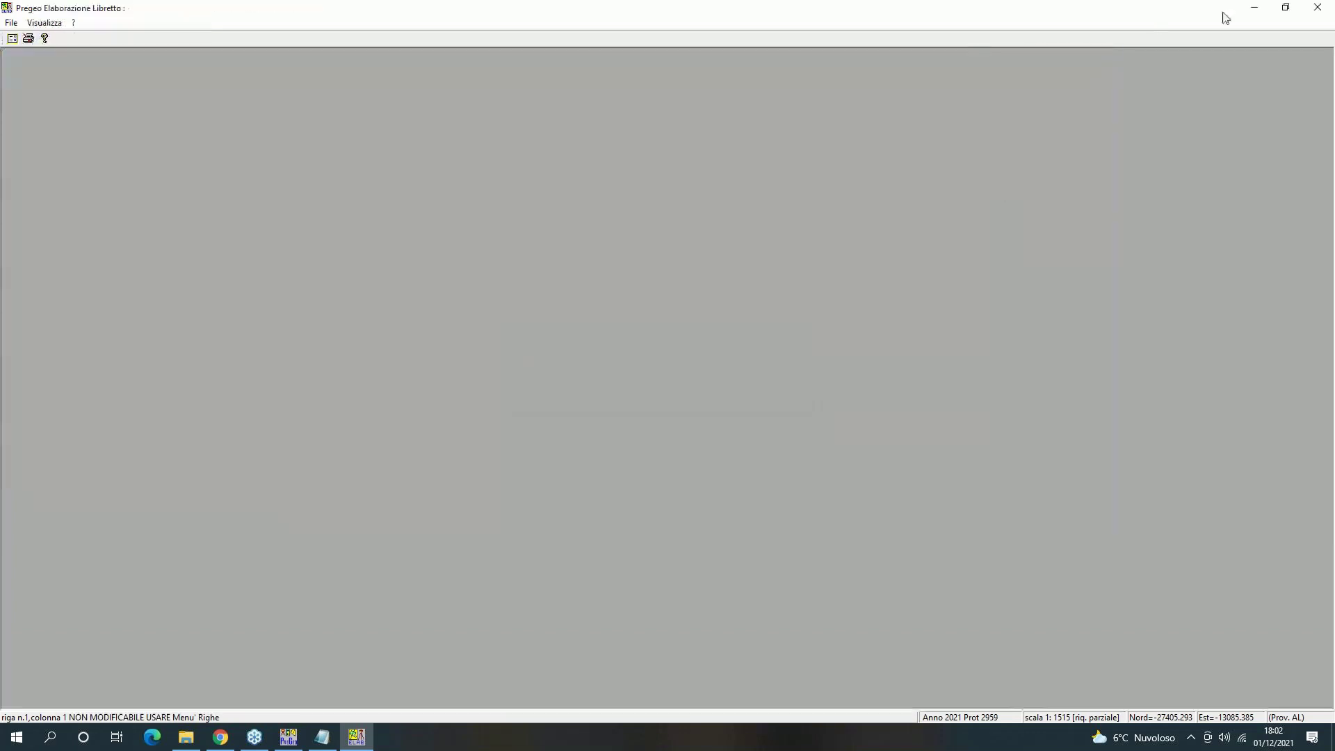
left_click(1316, 9)
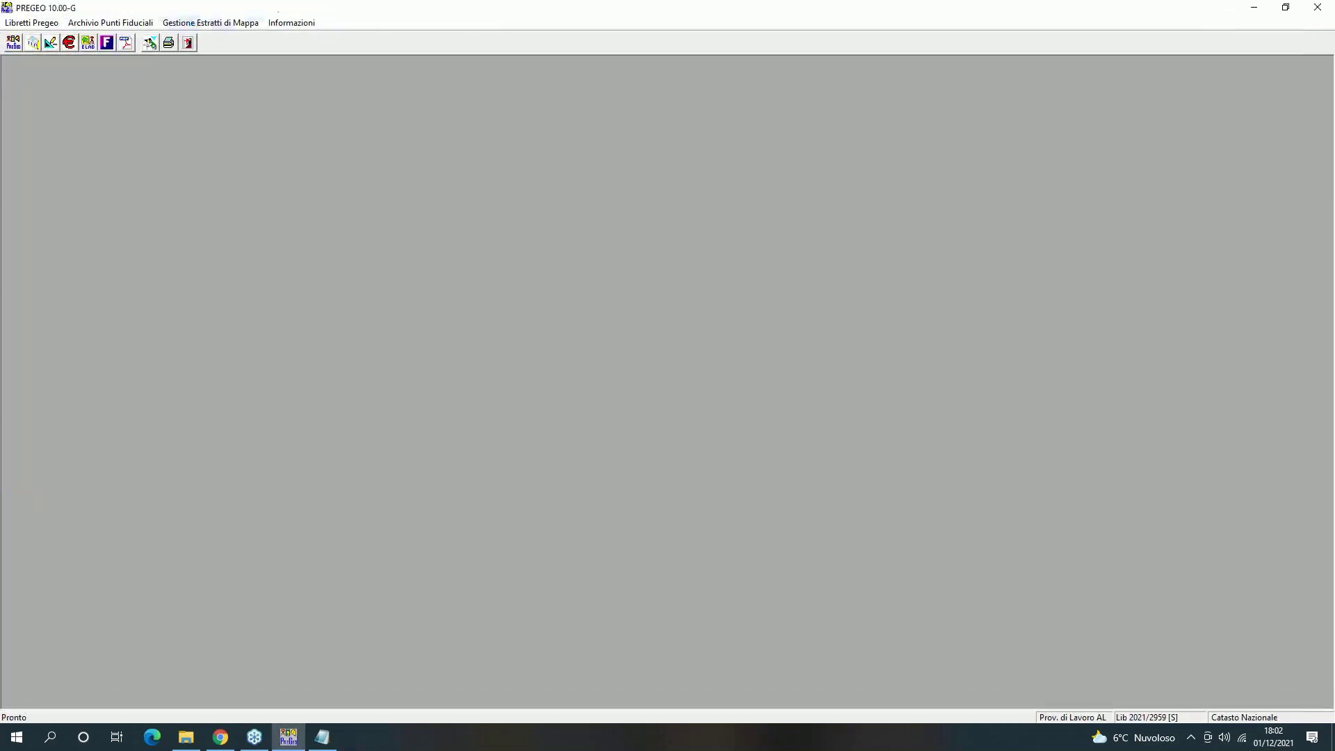
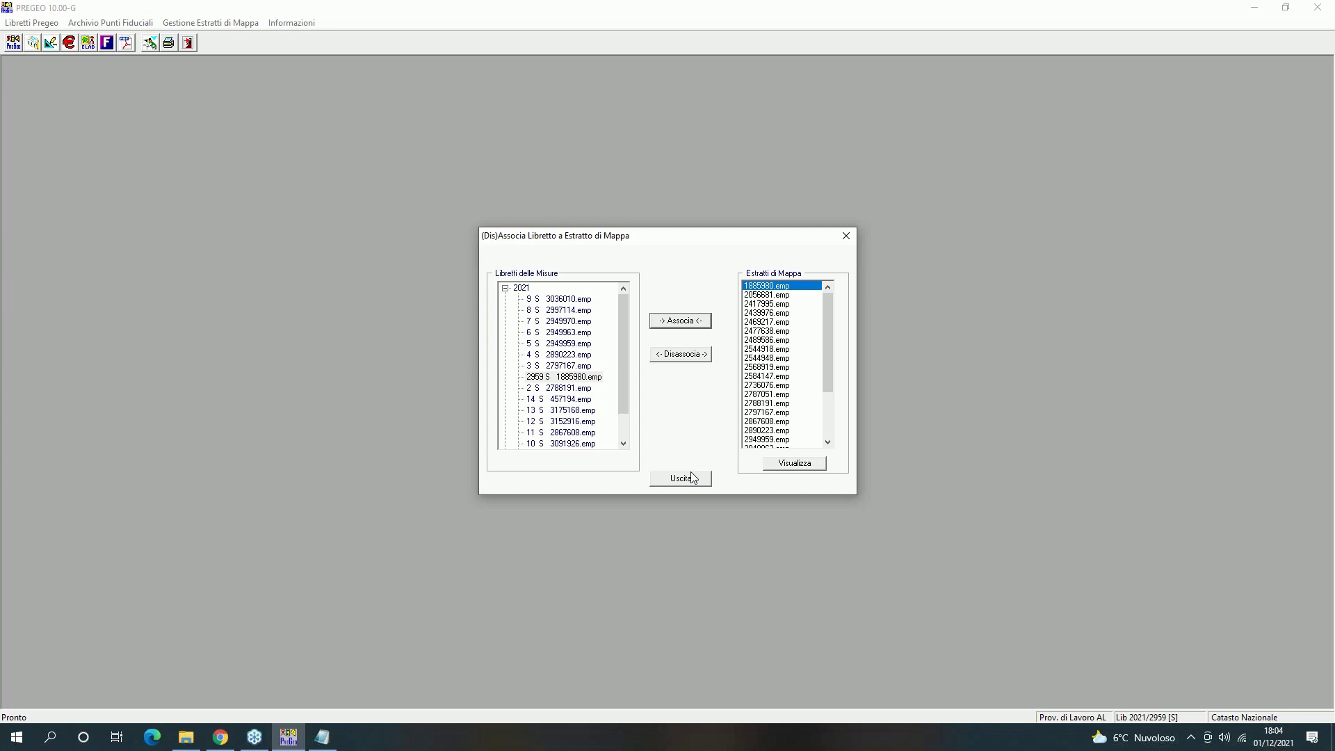
- Close the association dialog and open booklet 2959 with map extract 1885980 for drafting the update proposal
left_click(685, 479)
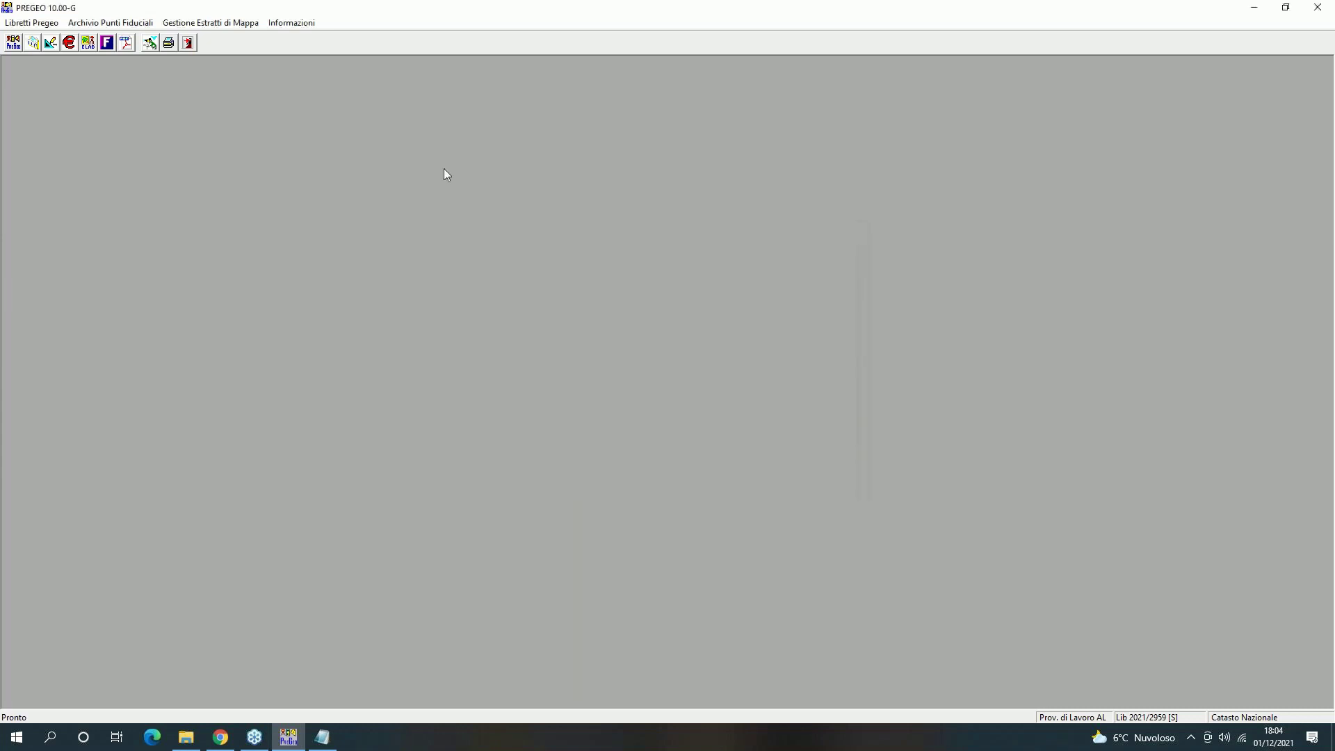
left_click(220, 24)
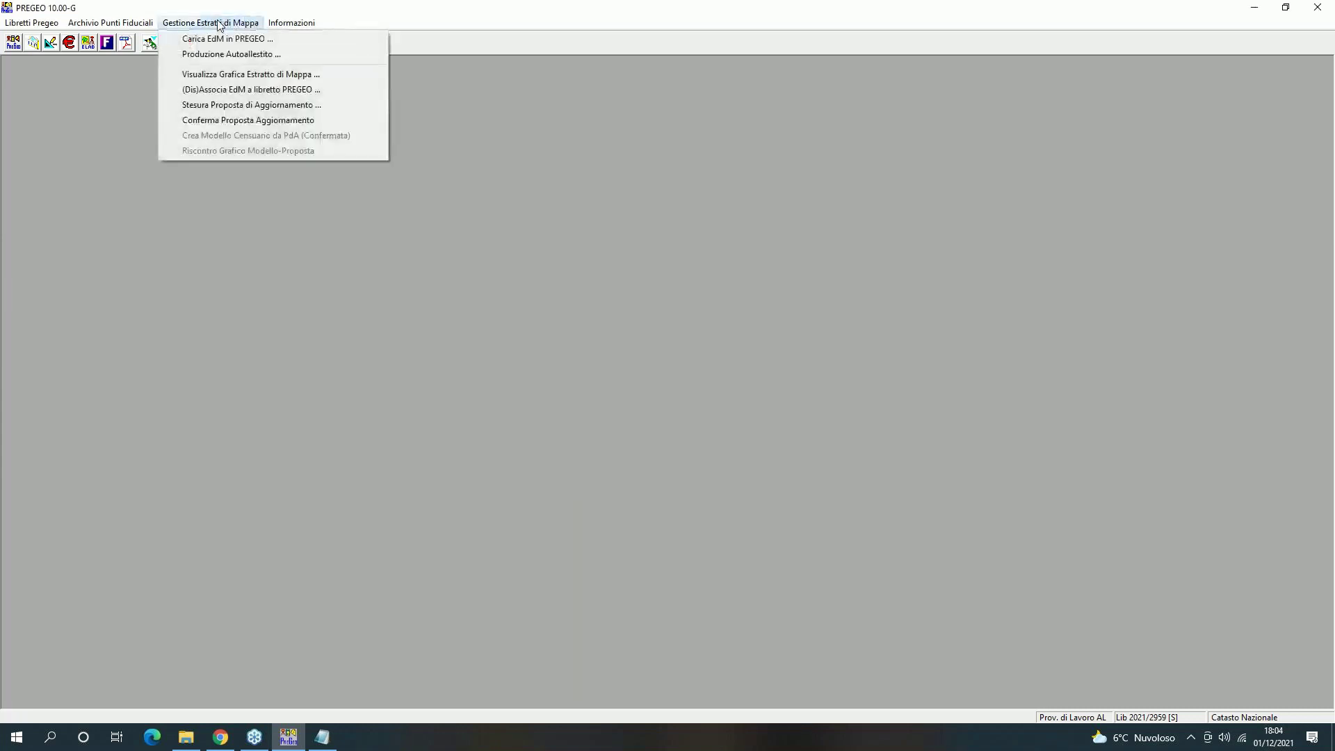
left_click(221, 105)
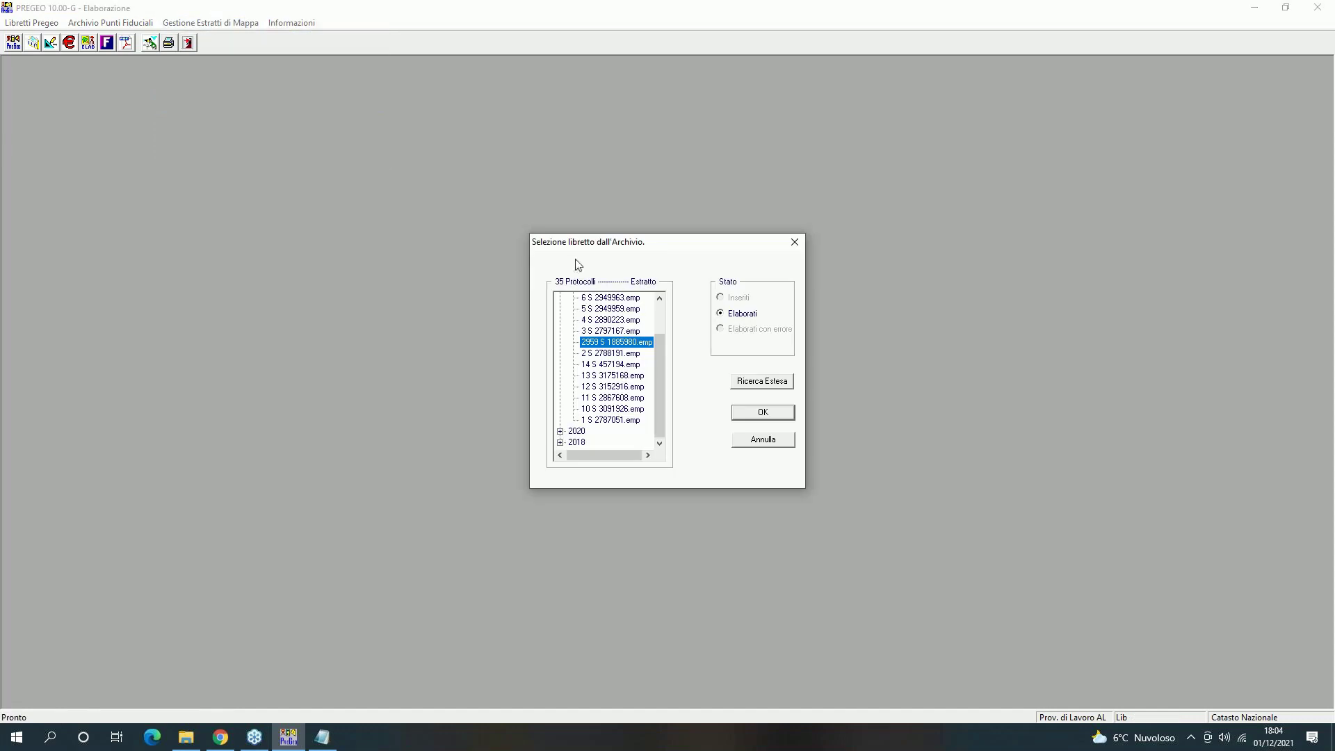
left_click(741, 411)
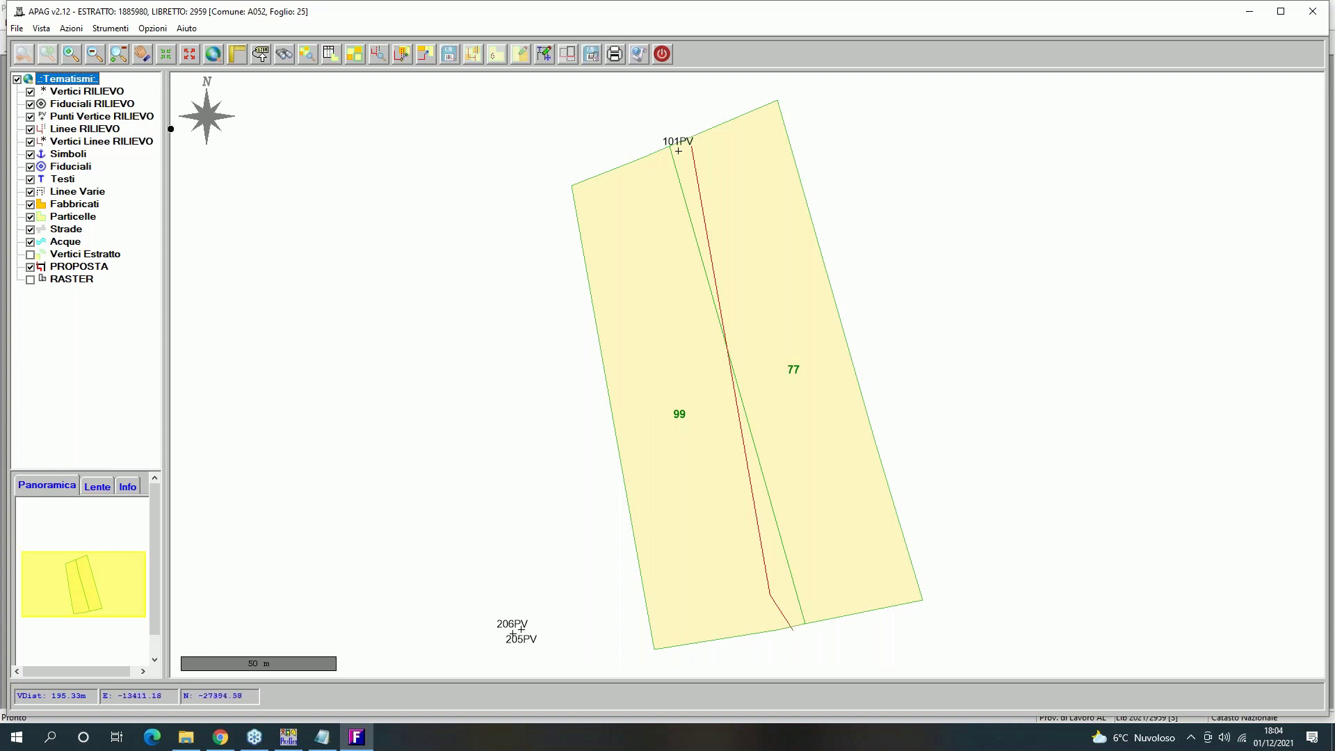
- Show the RASTER cadastral map layer and open the survey-to-map-extract orientation window
left_click(30, 279)
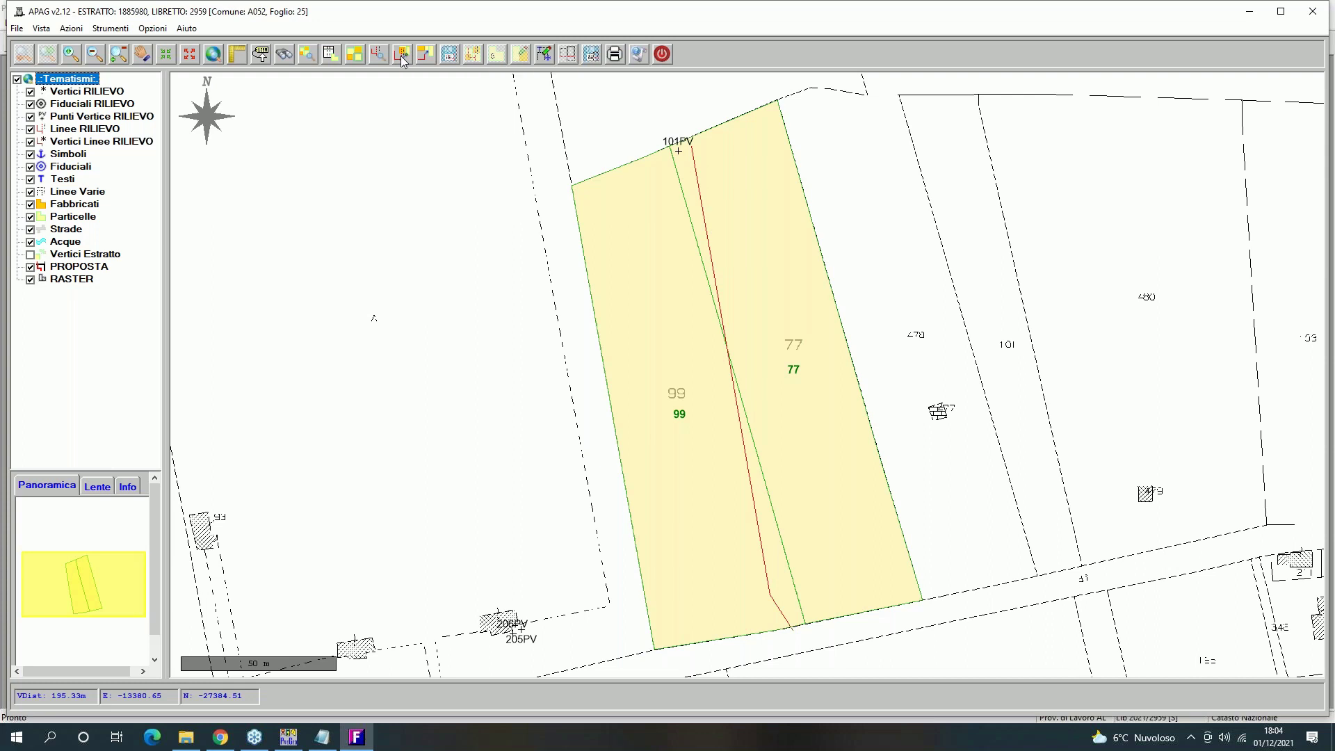
left_click(401, 58)
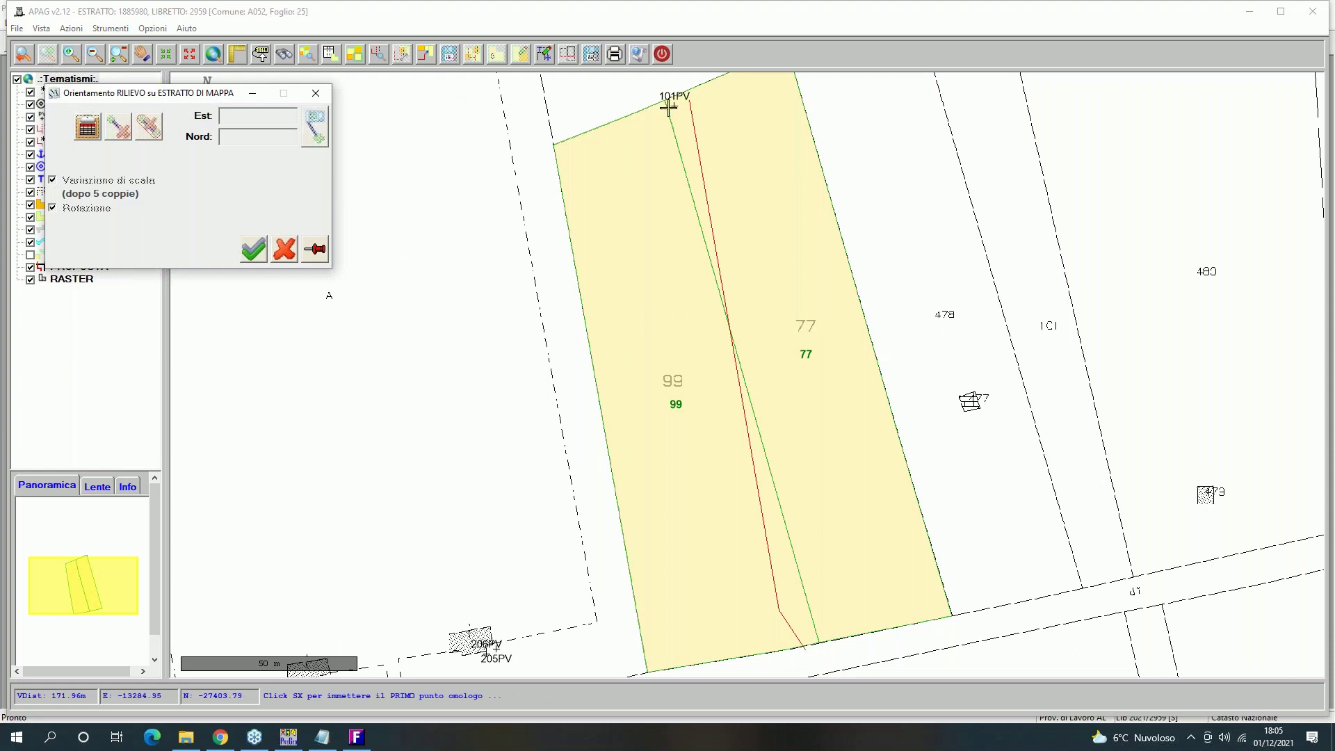
- Match survey point 101PV to the map's boundary corner as the first homologous pair
left_click(79, 57)
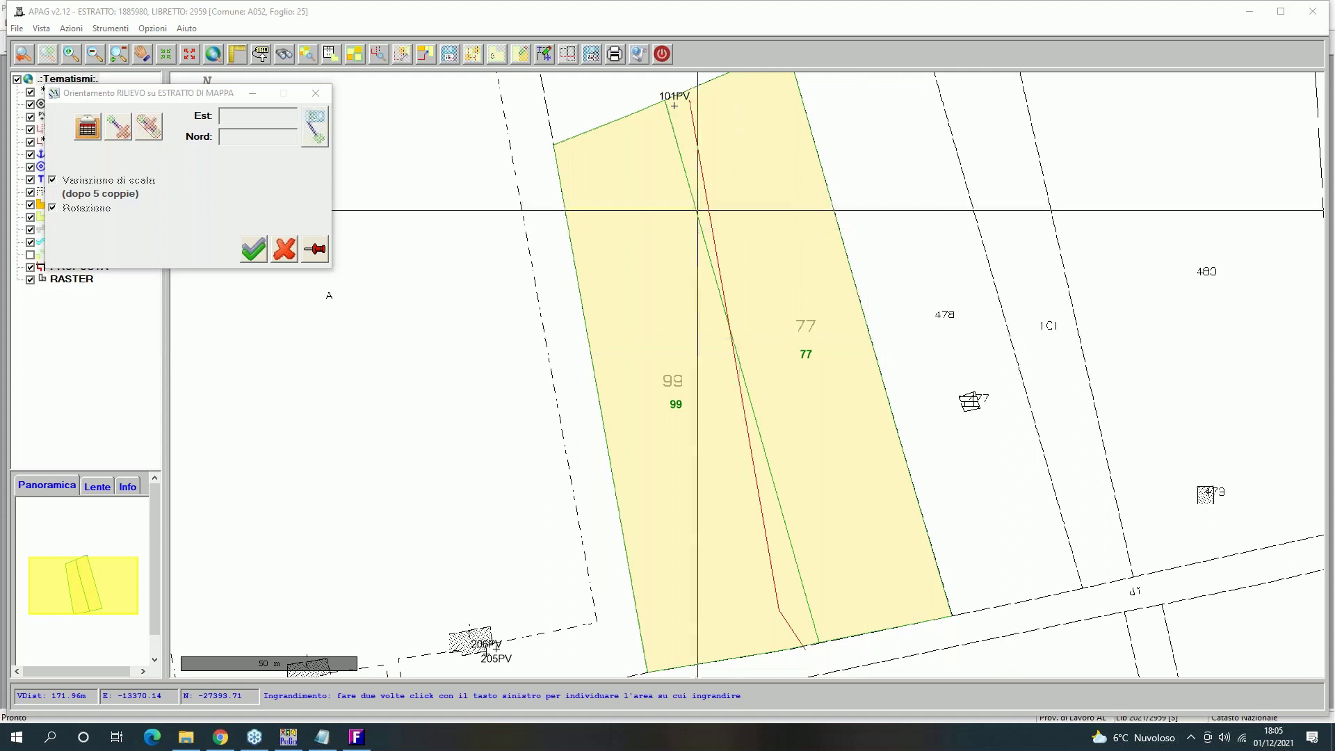
left_click(626, 158)
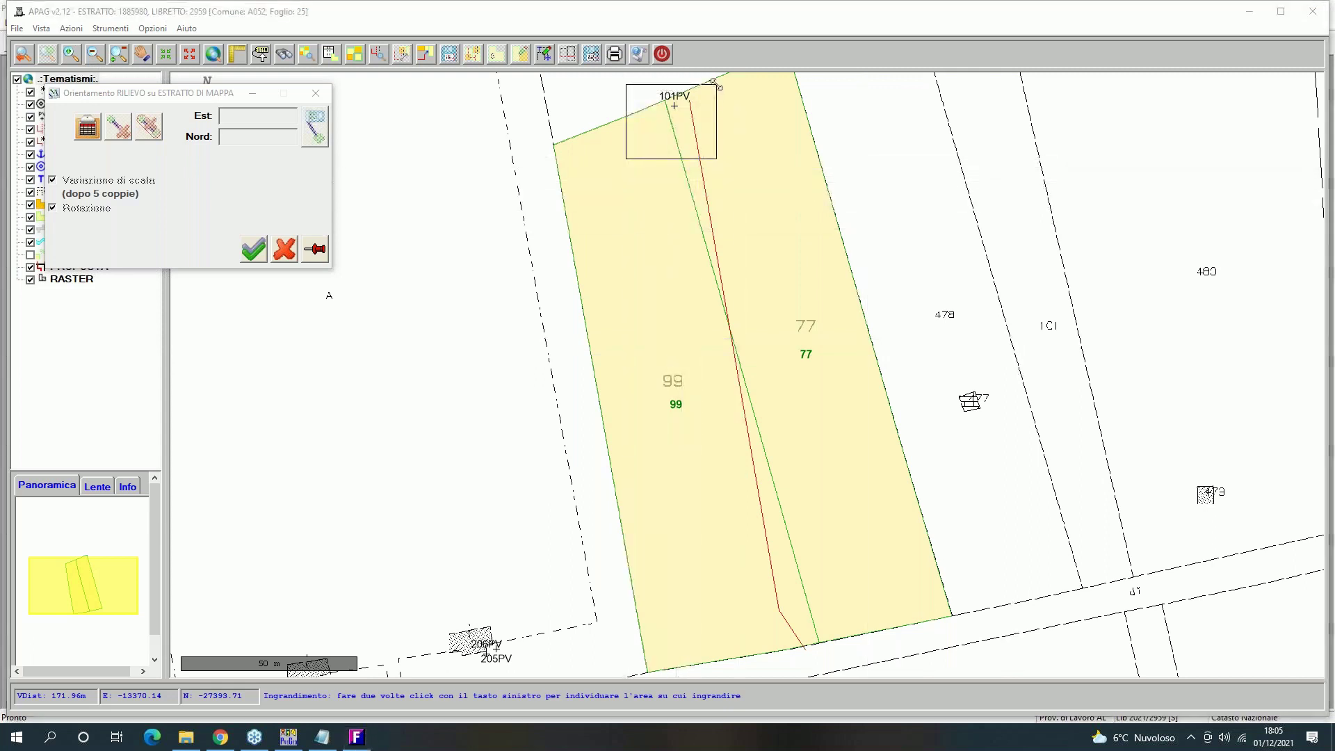
left_click(714, 92)
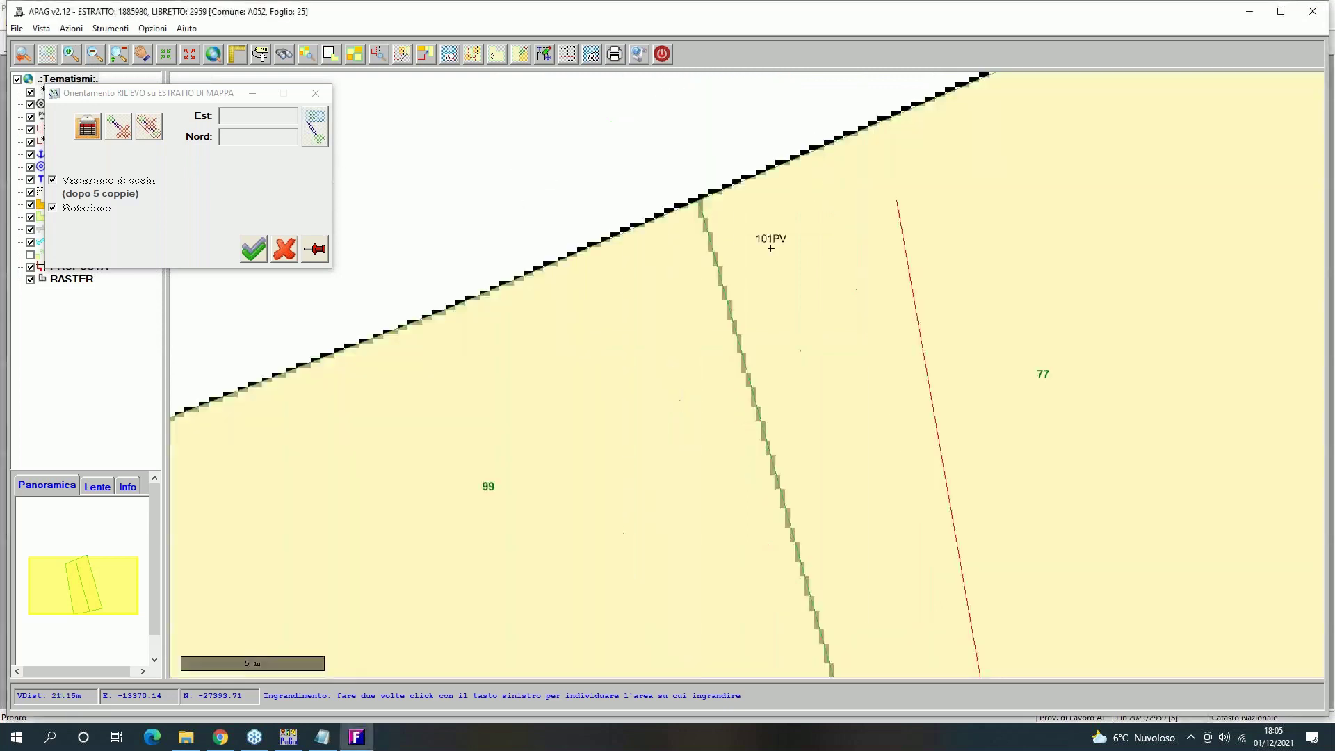
left_click(770, 249)
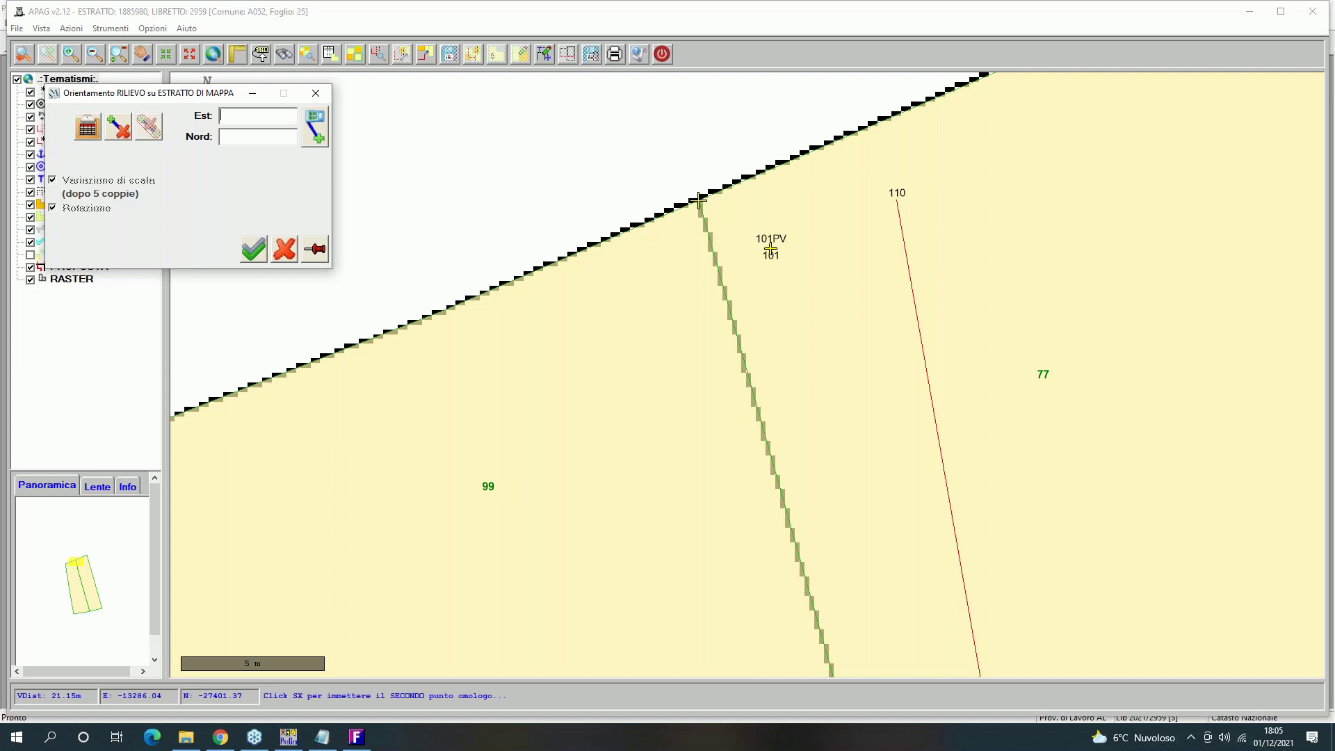
left_click(699, 200)
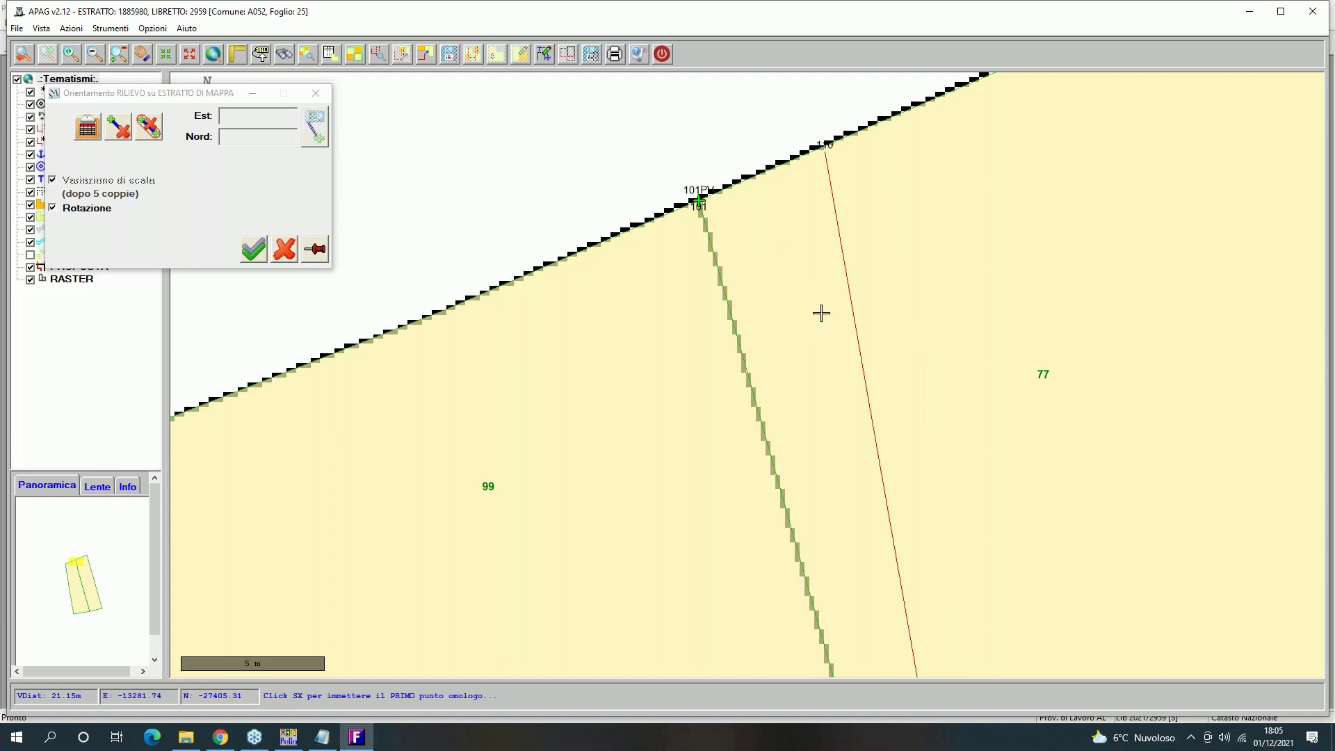
left_click(25, 54)
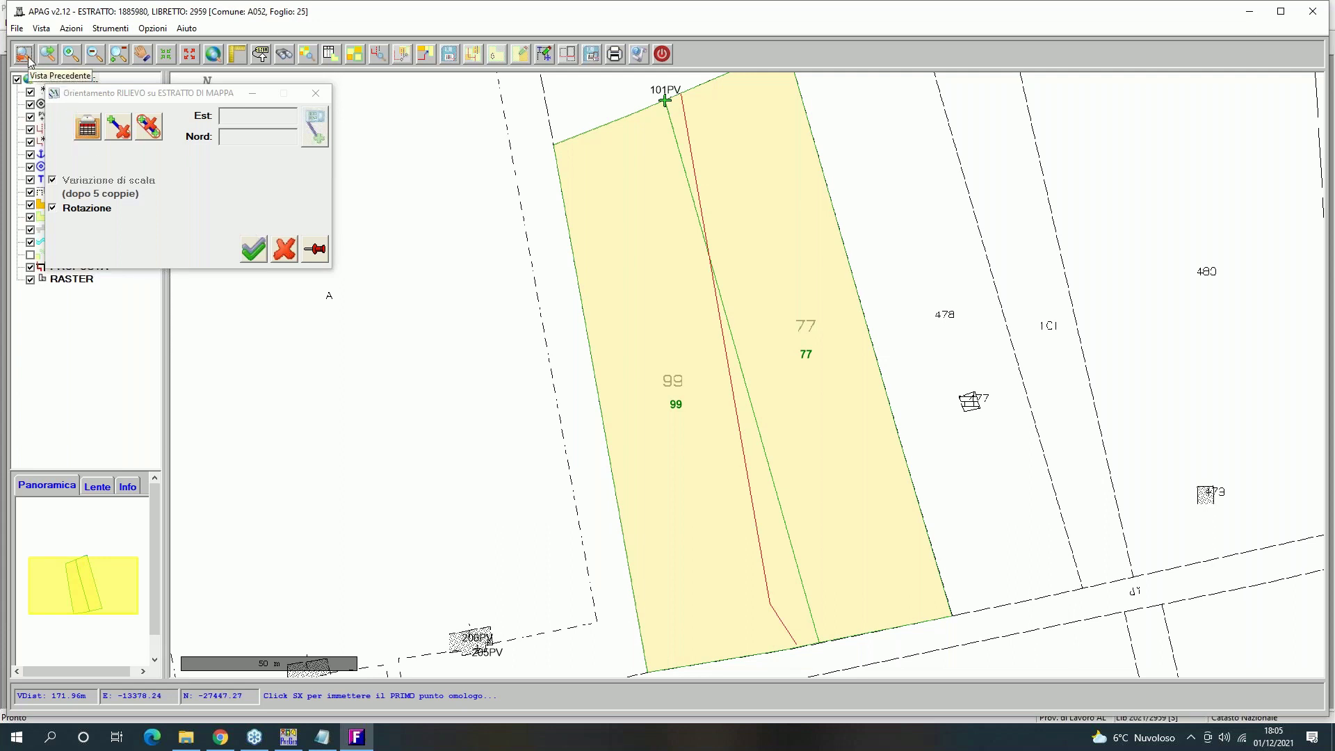
- Match 205PV to the nearby building corner on the map and confirm the orientation
left_click(71, 54)
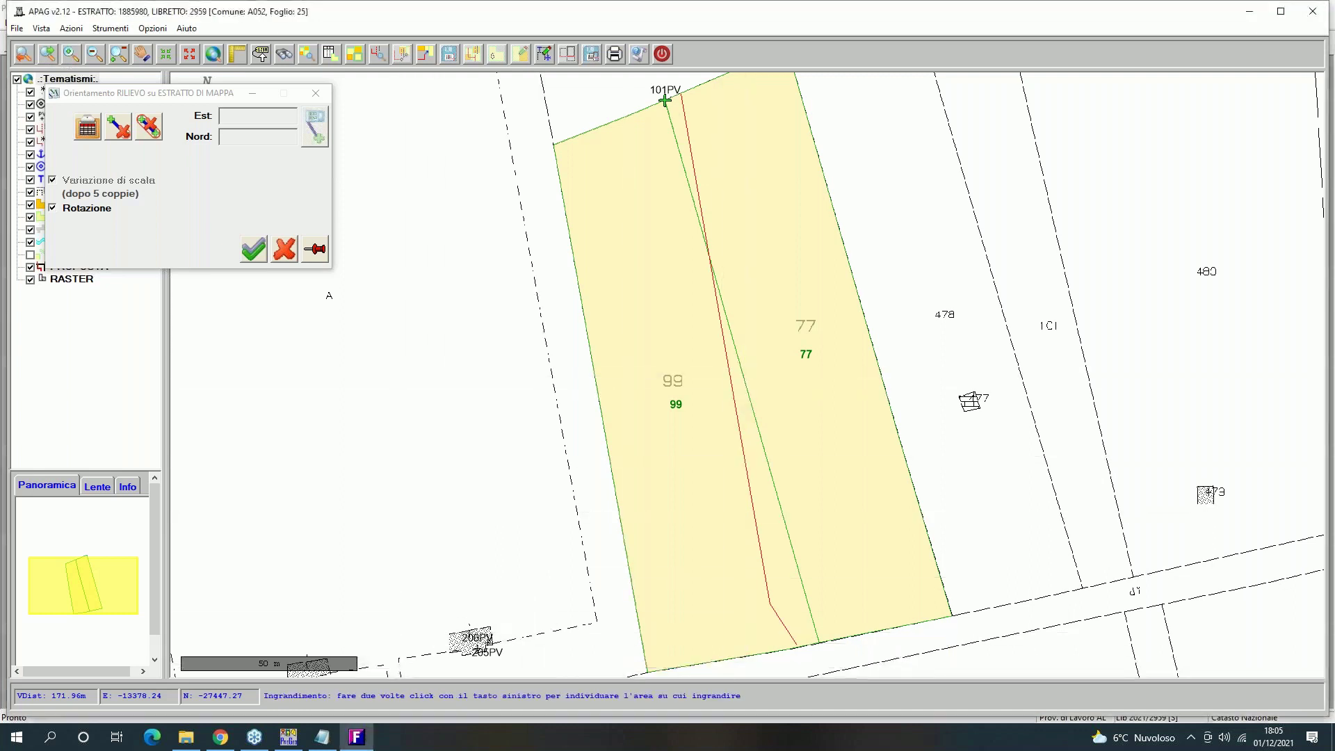
left_click(397, 585)
left_click(556, 669)
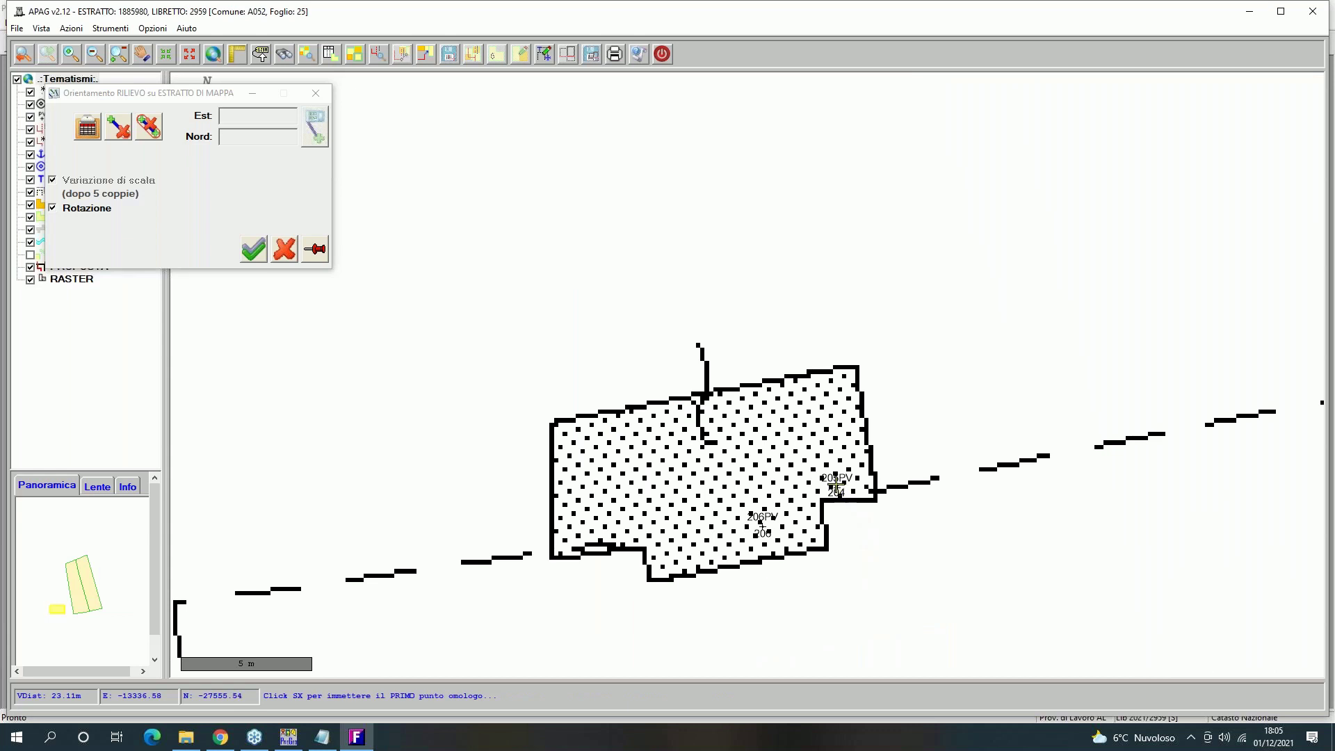
left_click(837, 488)
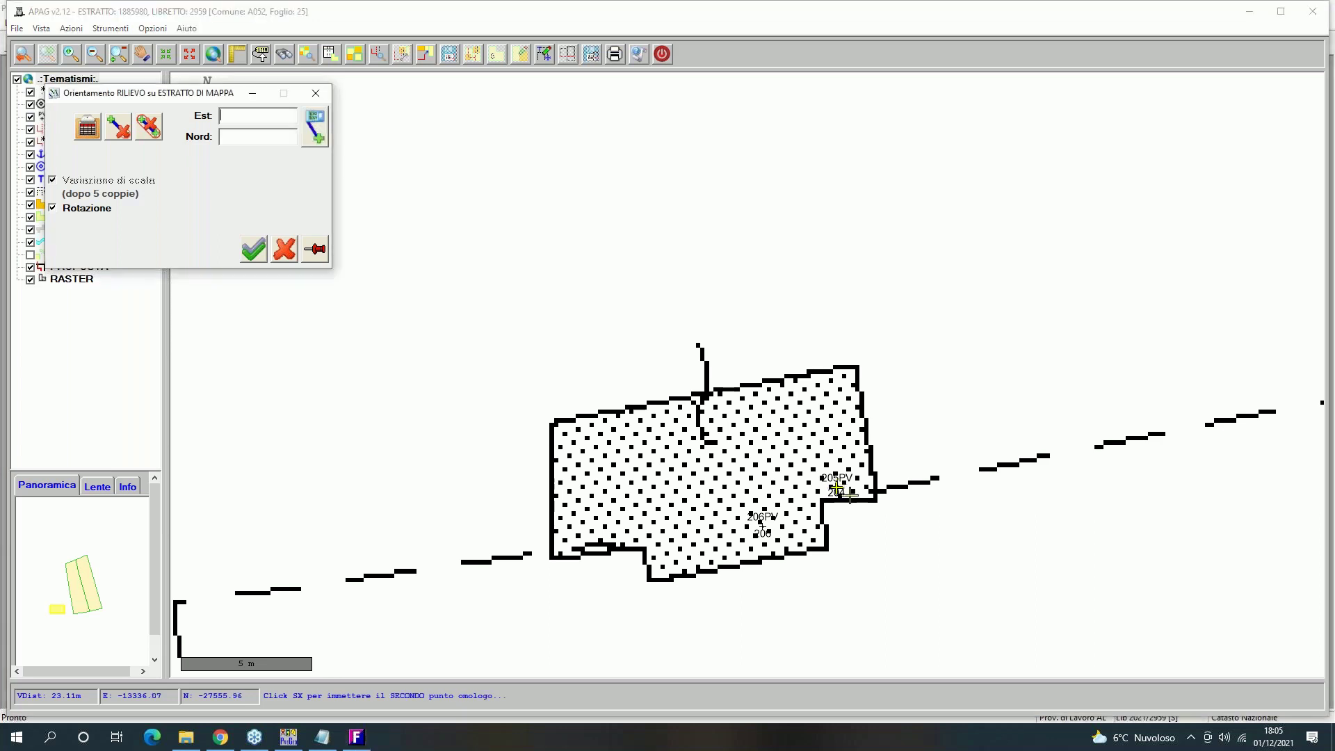
left_click(875, 500)
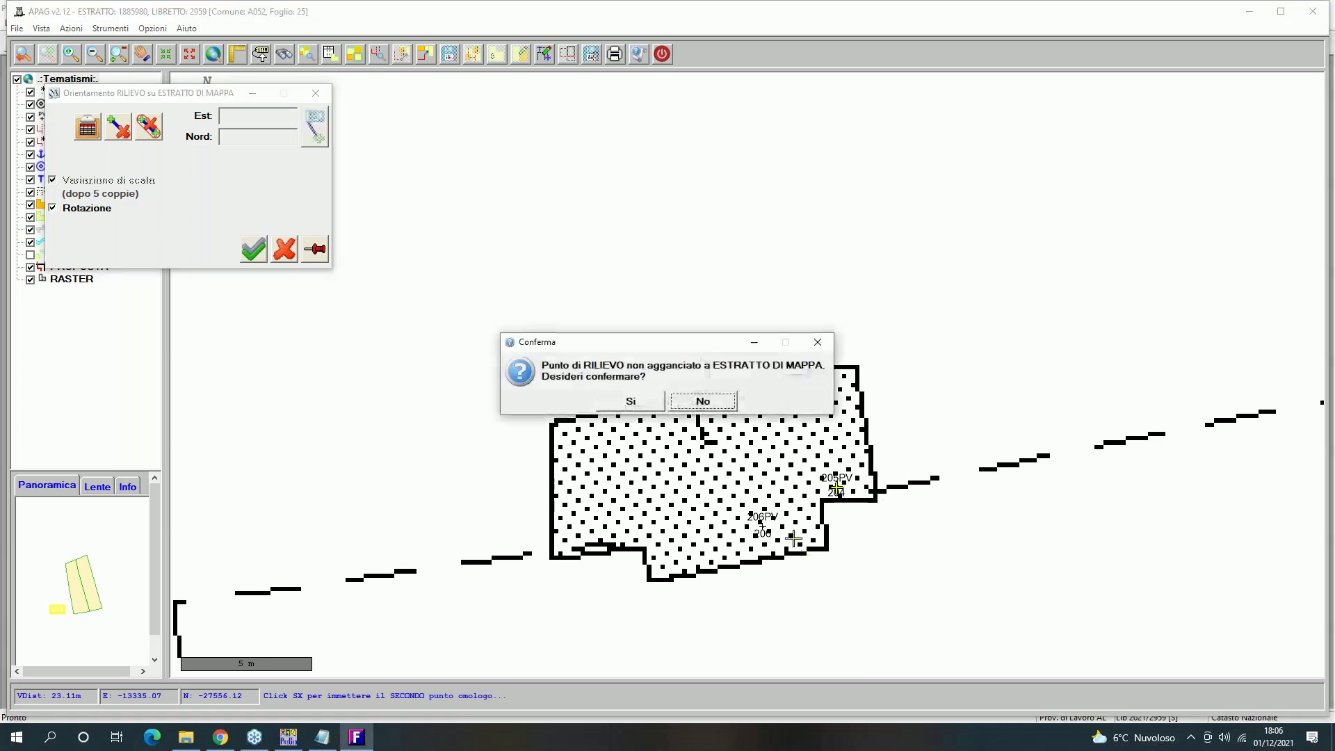
left_click(628, 402)
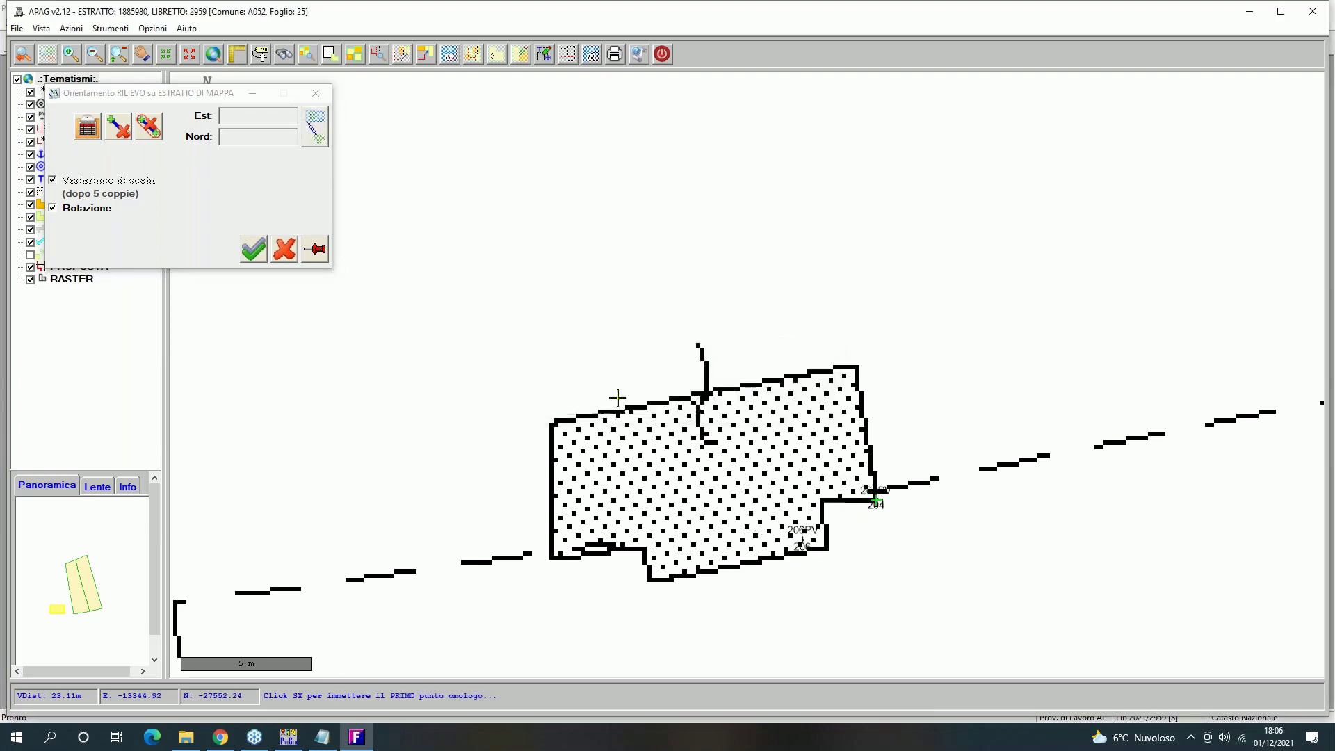
left_click(24, 56)
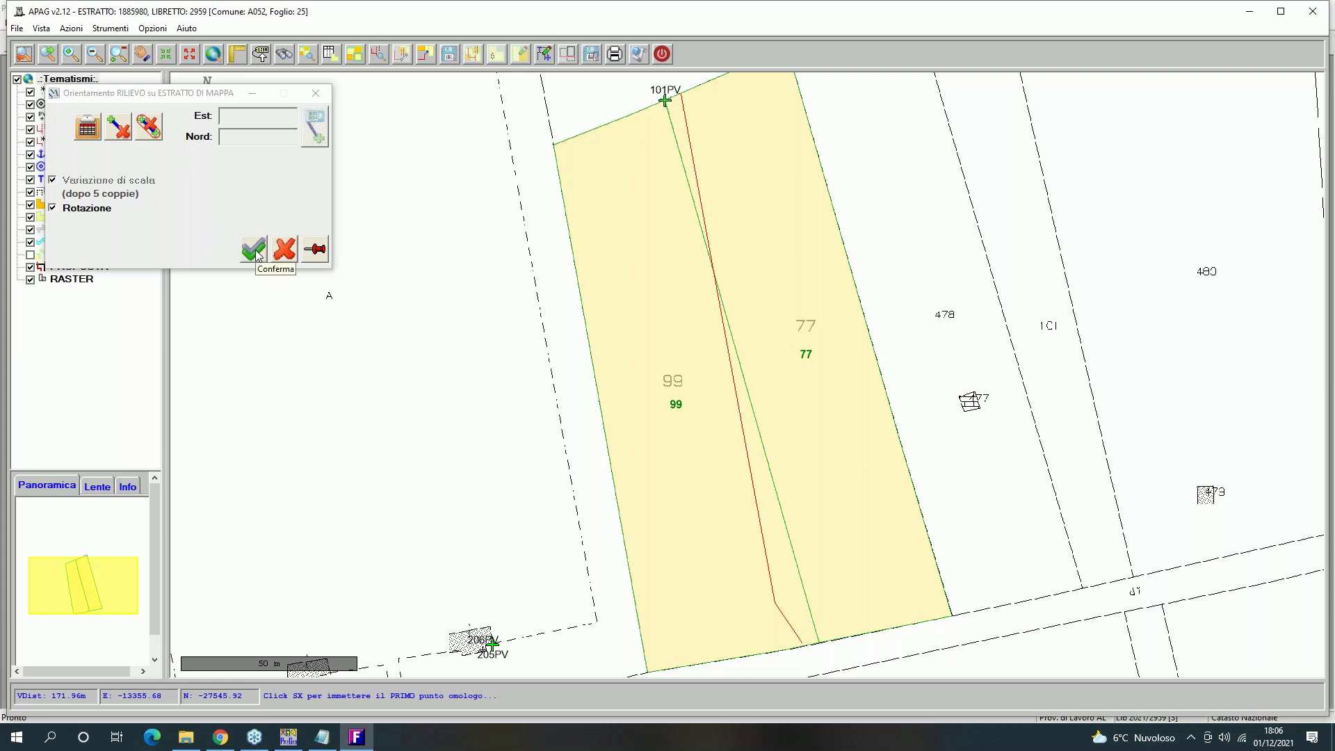
left_click(72, 54)
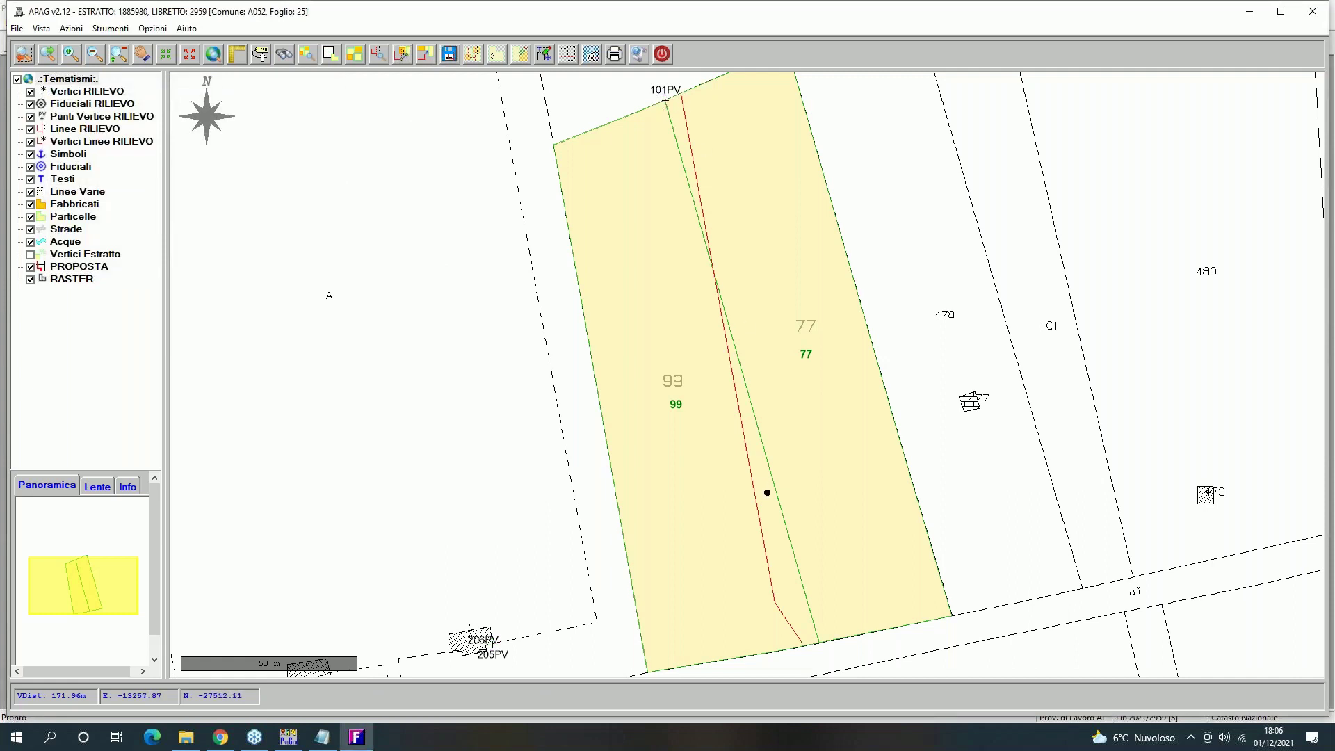
- Start adapting the survey to the map extract and snap vertex 110 onto the parcel boundary
left_click(426, 56)
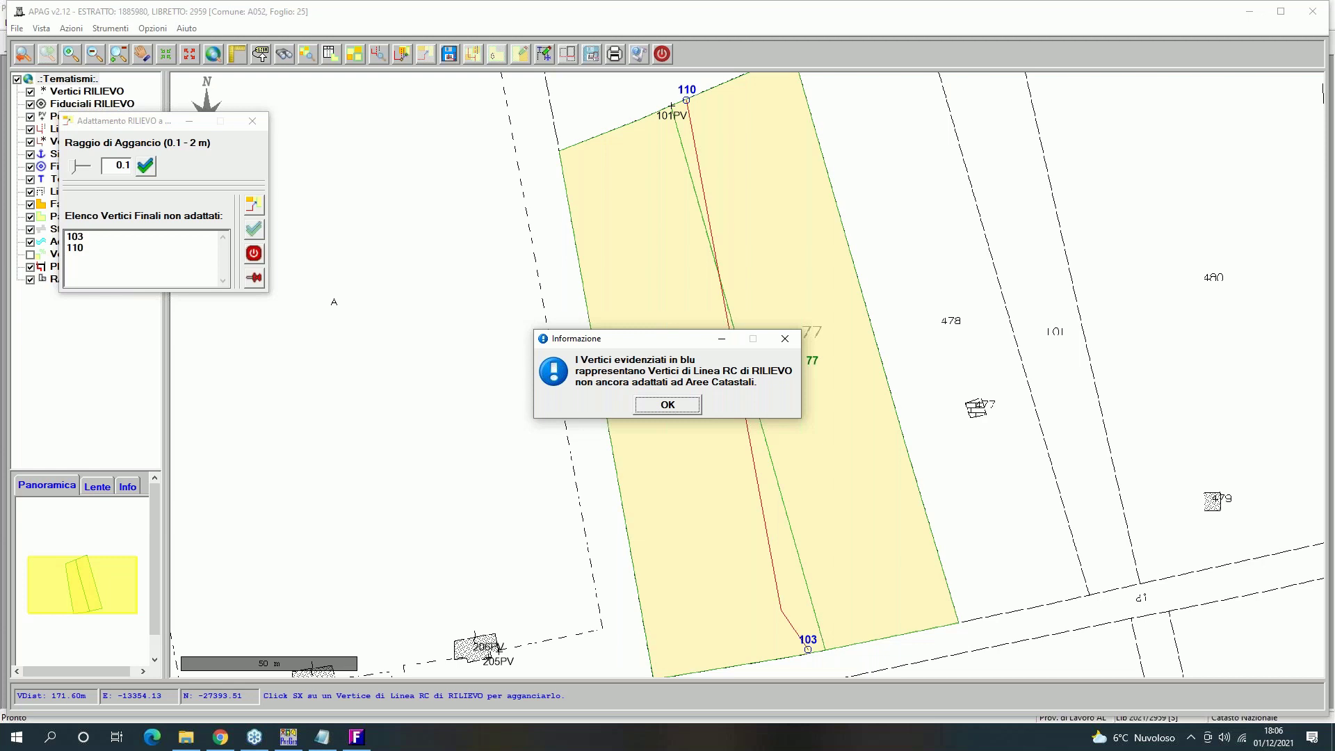
left_click(668, 404)
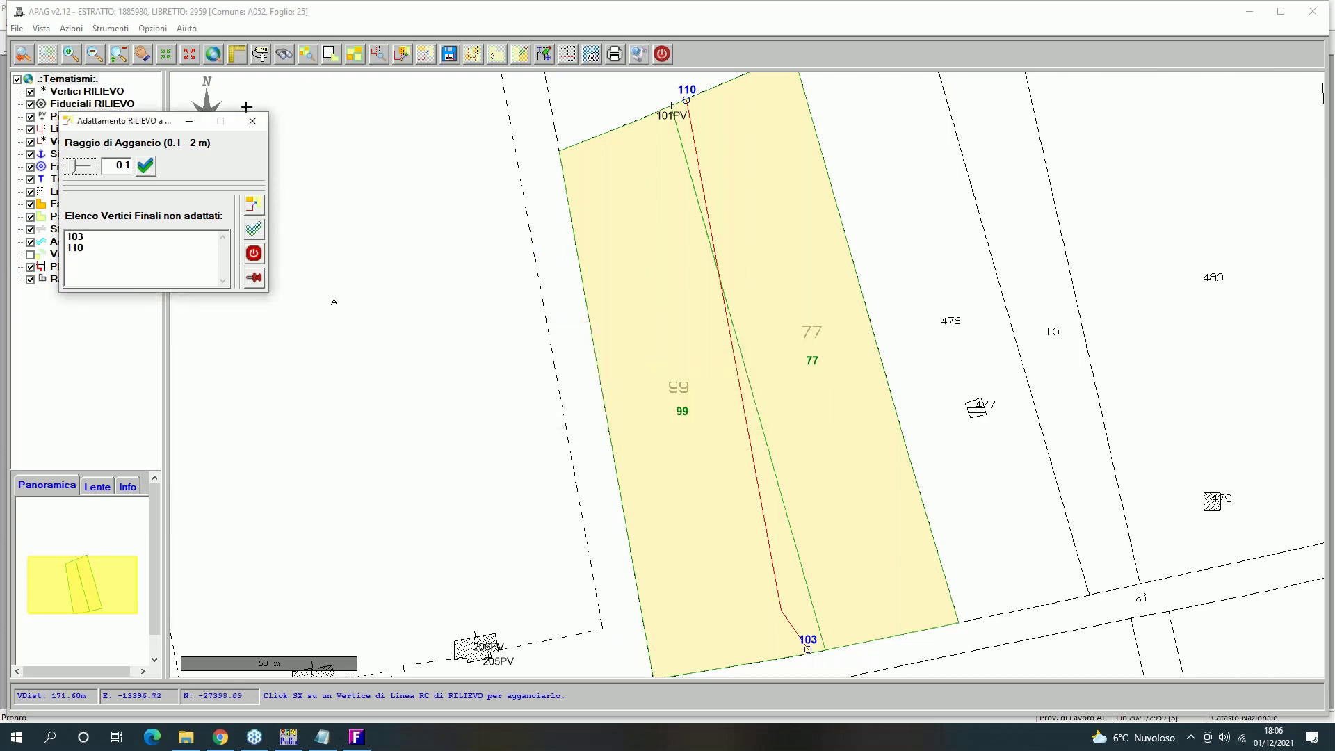
left_click(70, 55)
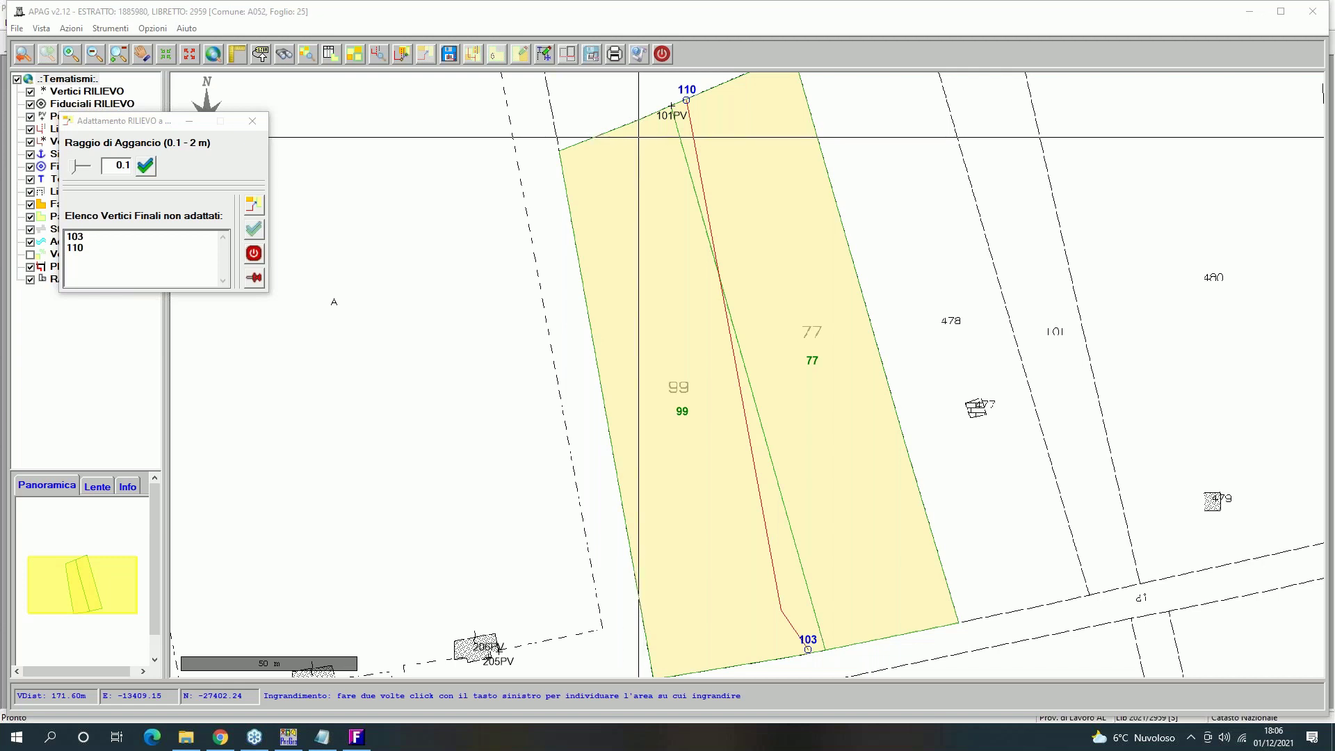
left_click(638, 137)
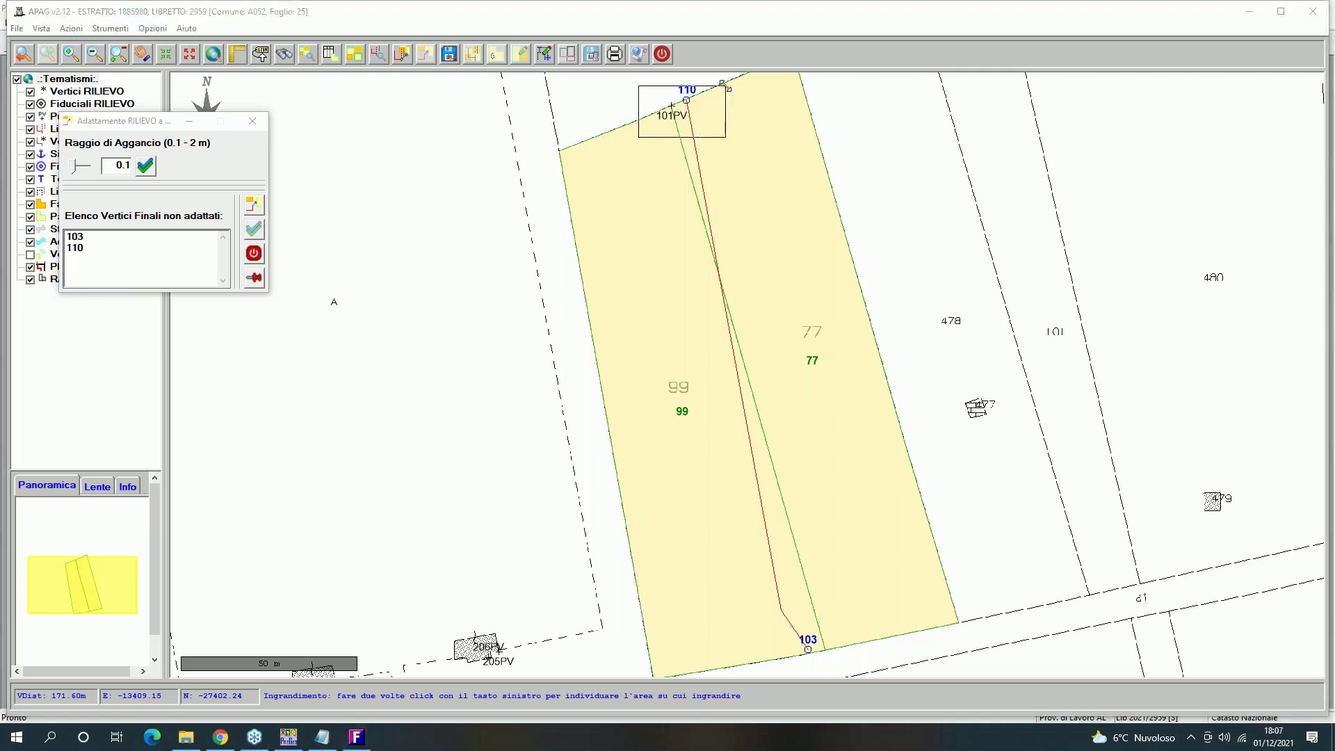
left_click(725, 84)
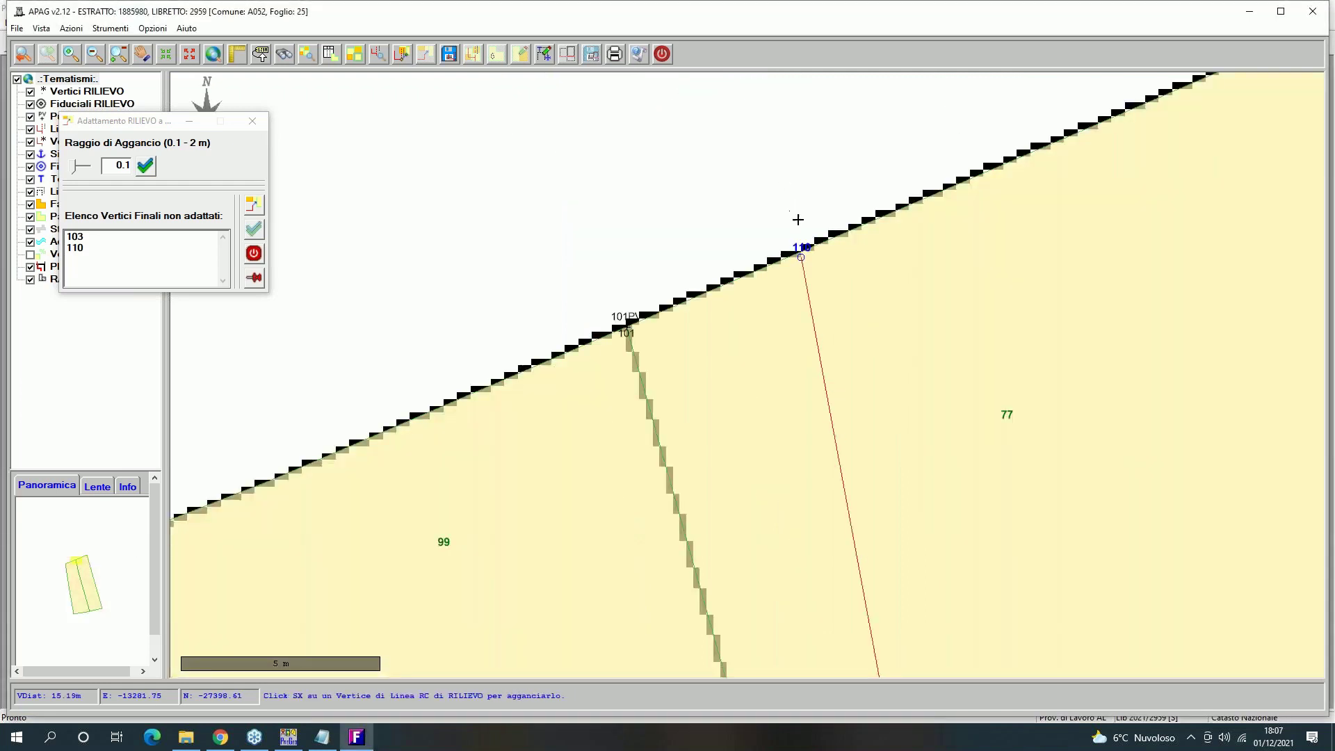
left_click(801, 256)
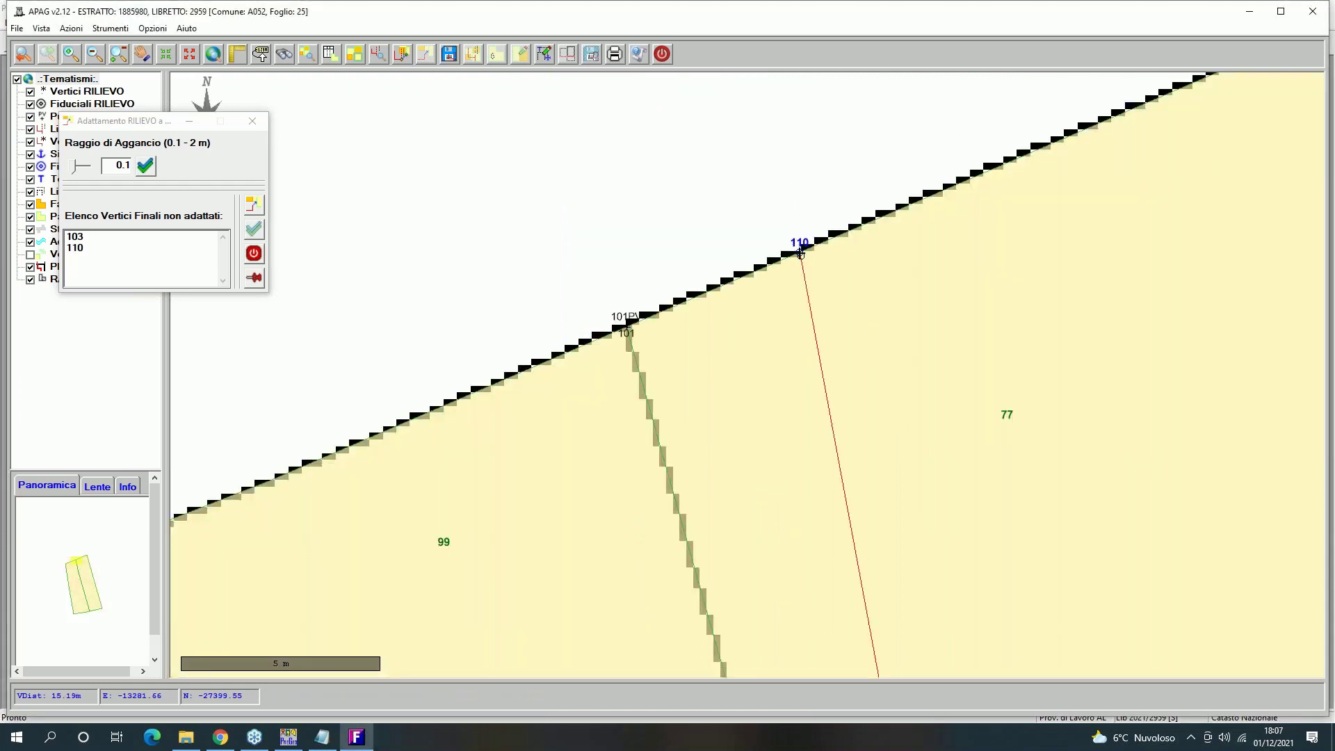
left_click(801, 256)
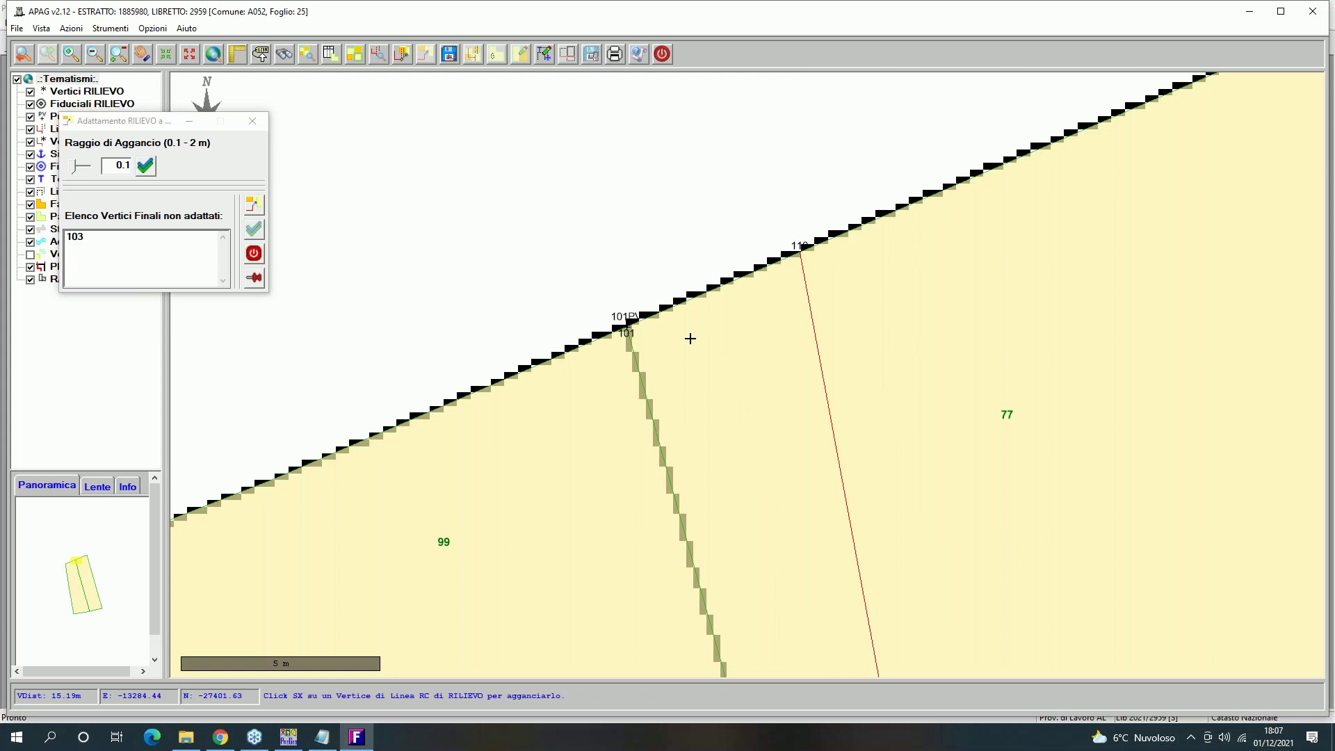
left_click(23, 55)
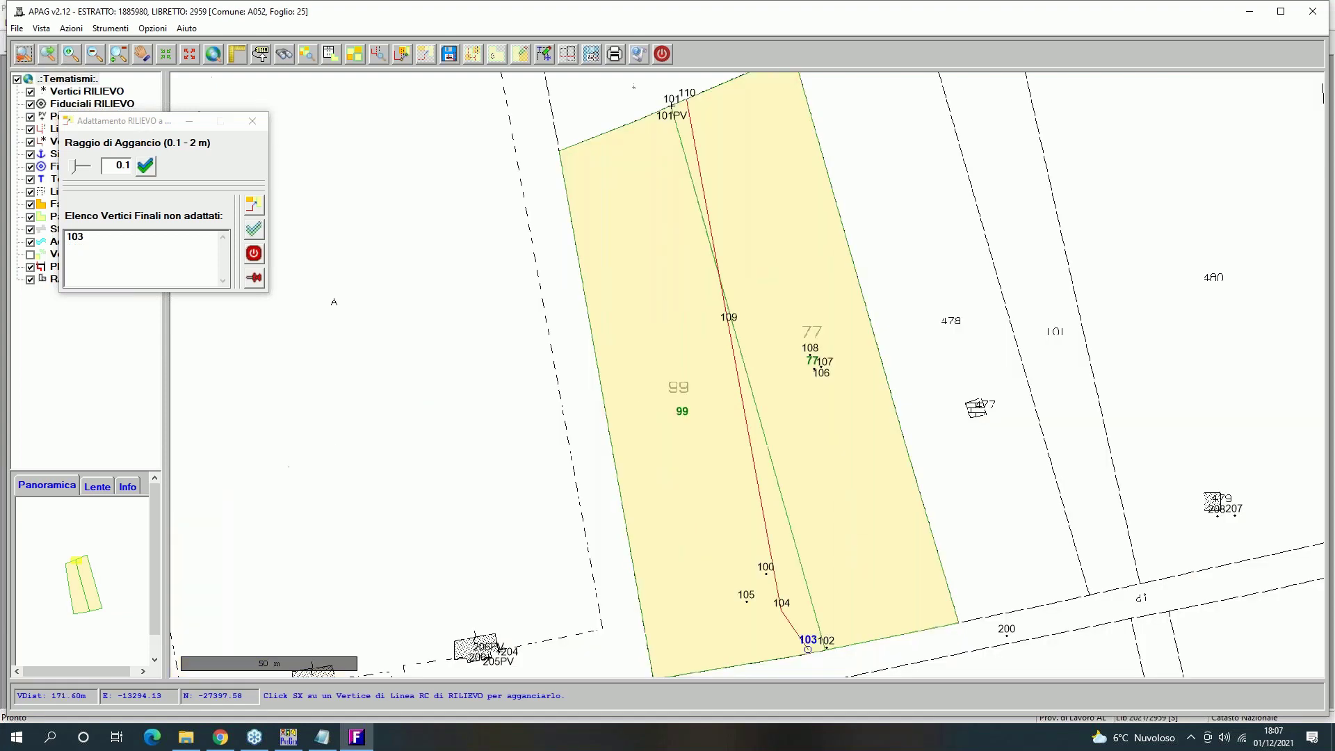
- Snap survey vertex 103 onto the parcel boundary line and confirm the adaptation
left_click(72, 57)
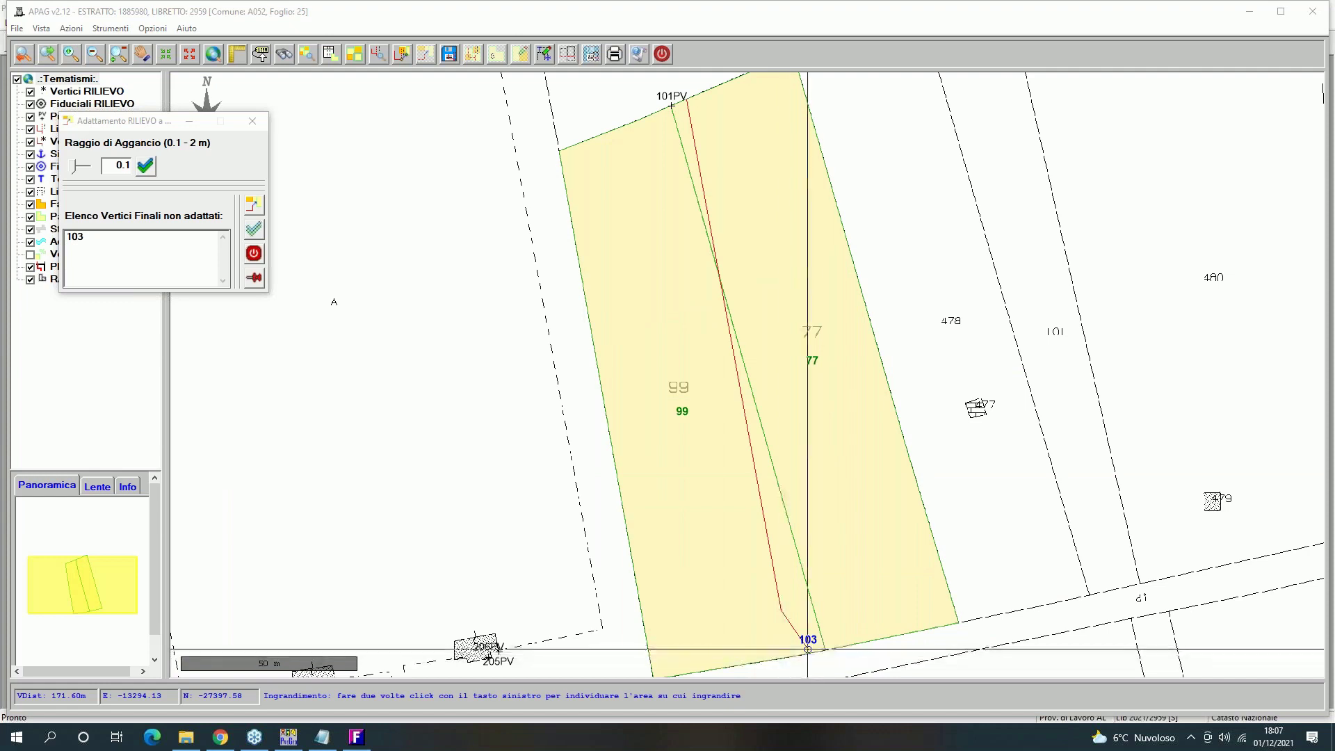
left_click(86, 247)
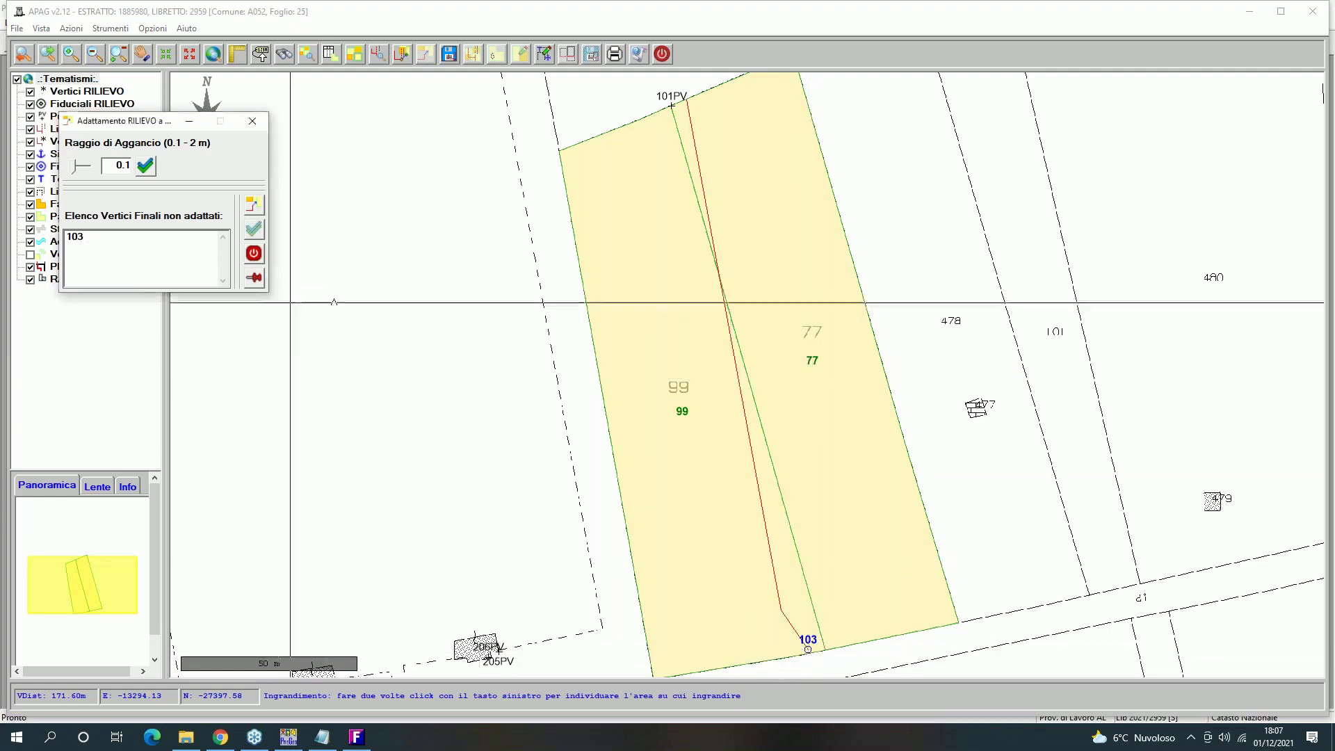
left_click(766, 662)
left_click(854, 609)
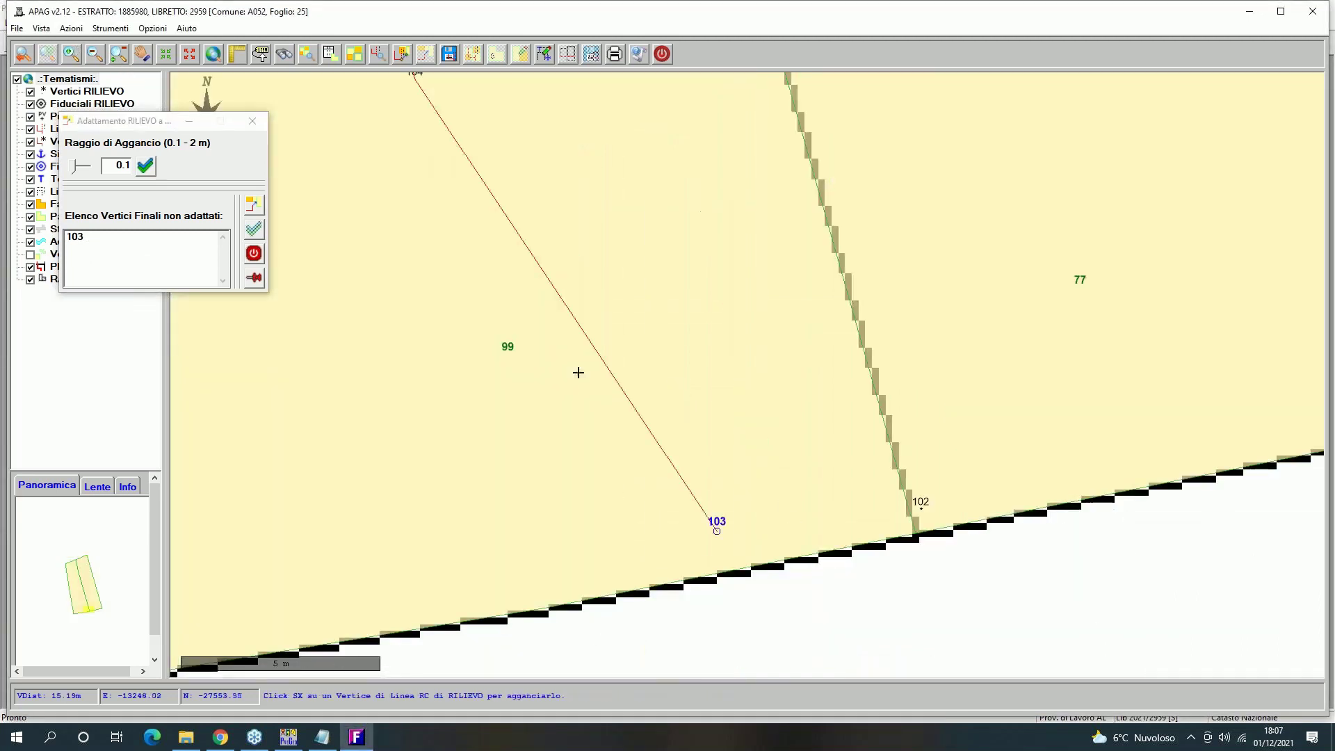
left_click(89, 240)
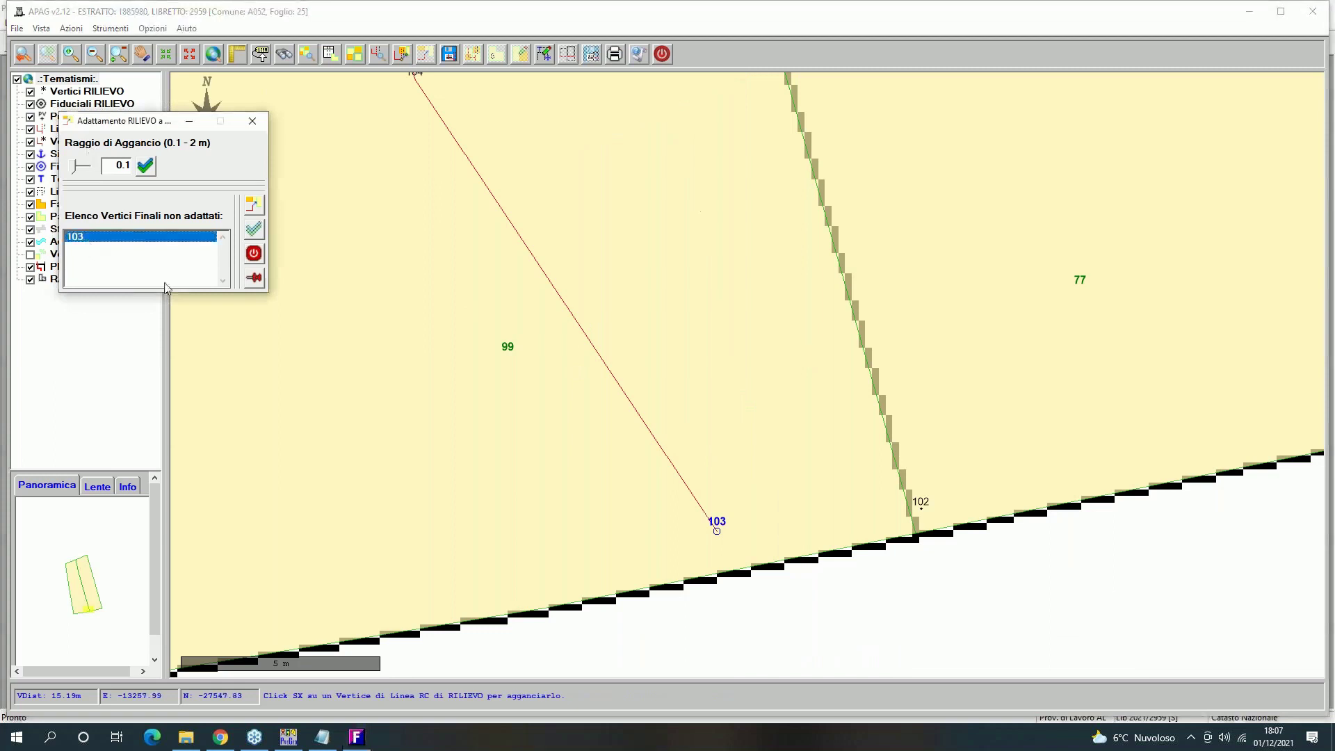
left_click(717, 531)
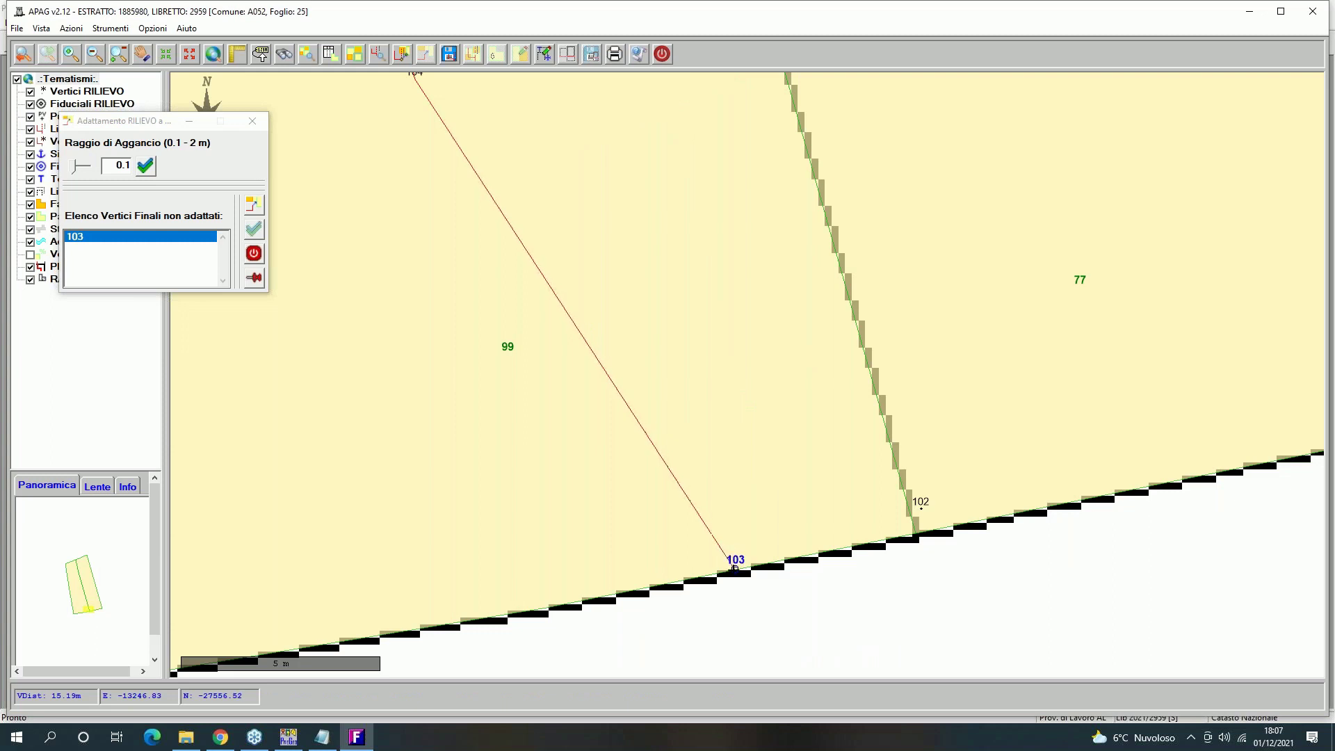
left_click(735, 566)
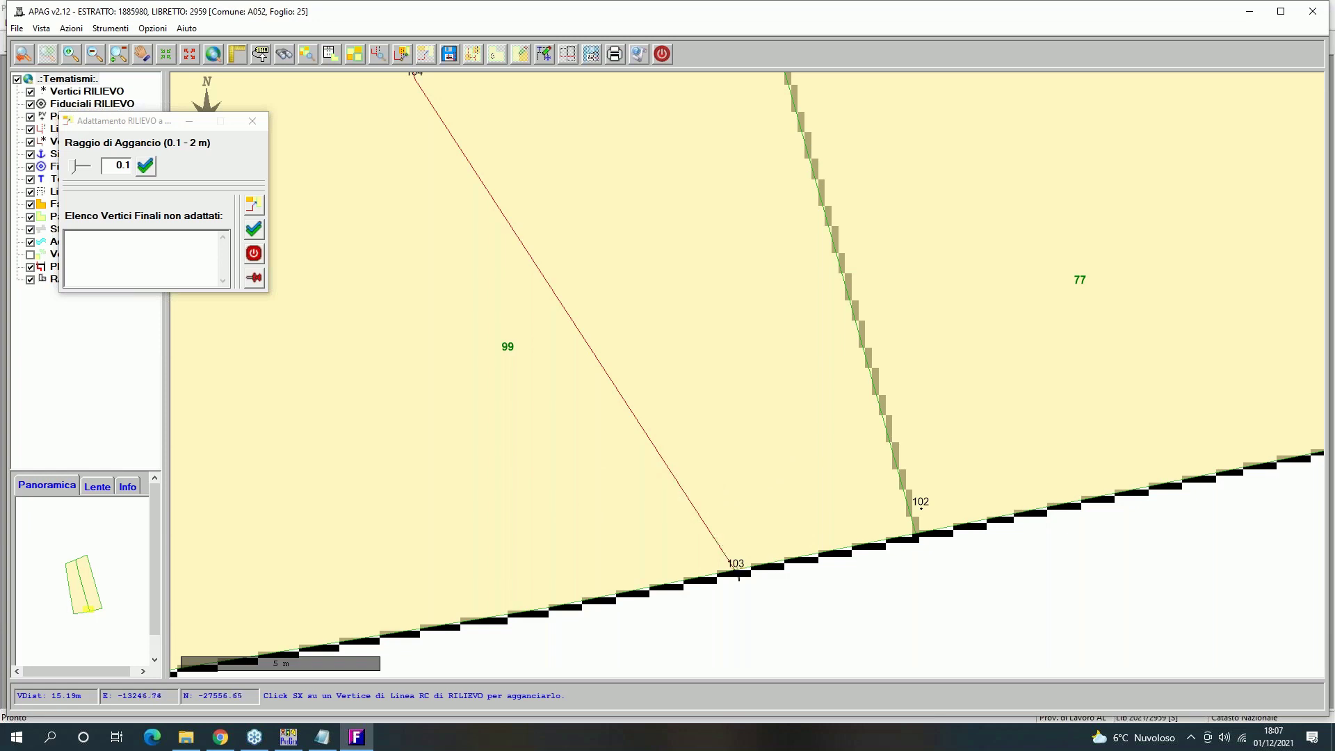
left_click(246, 235)
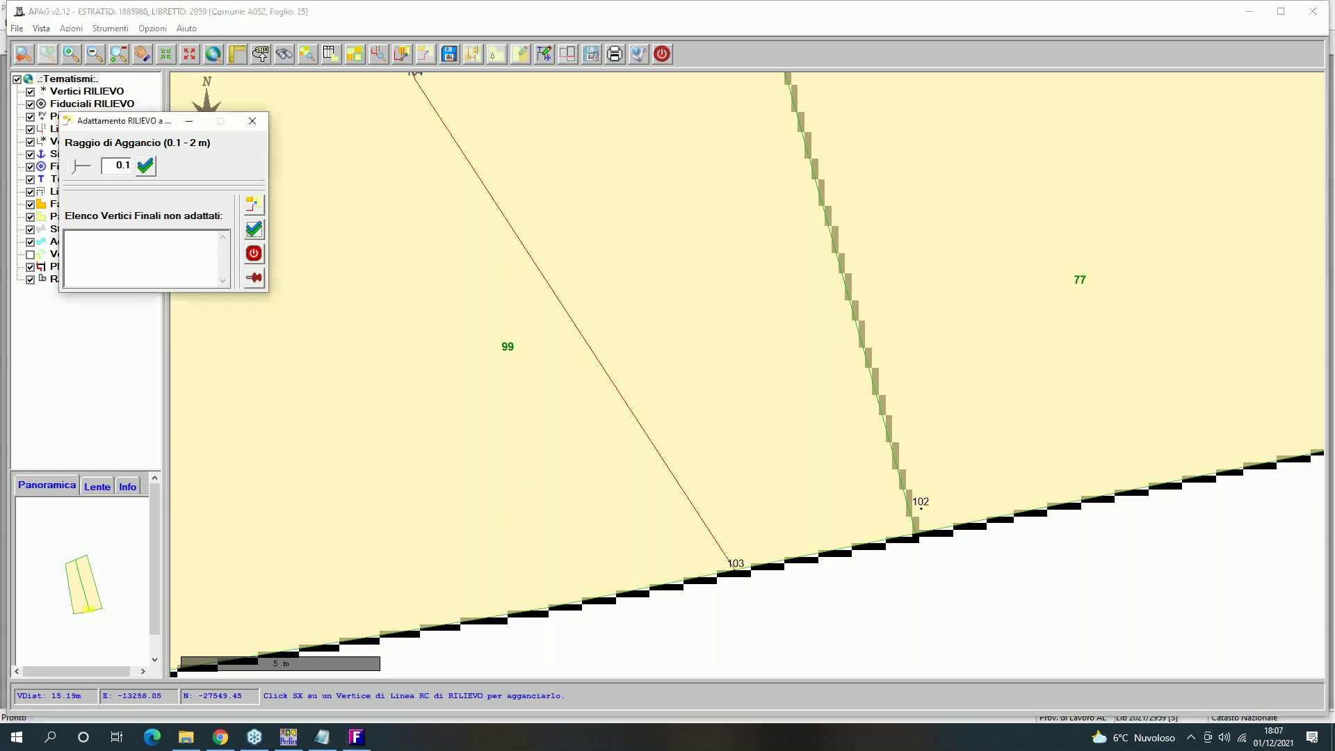
- Zoom to full extent to show parcels 99 and 77 with the adapted survey line
left_click(25, 54)
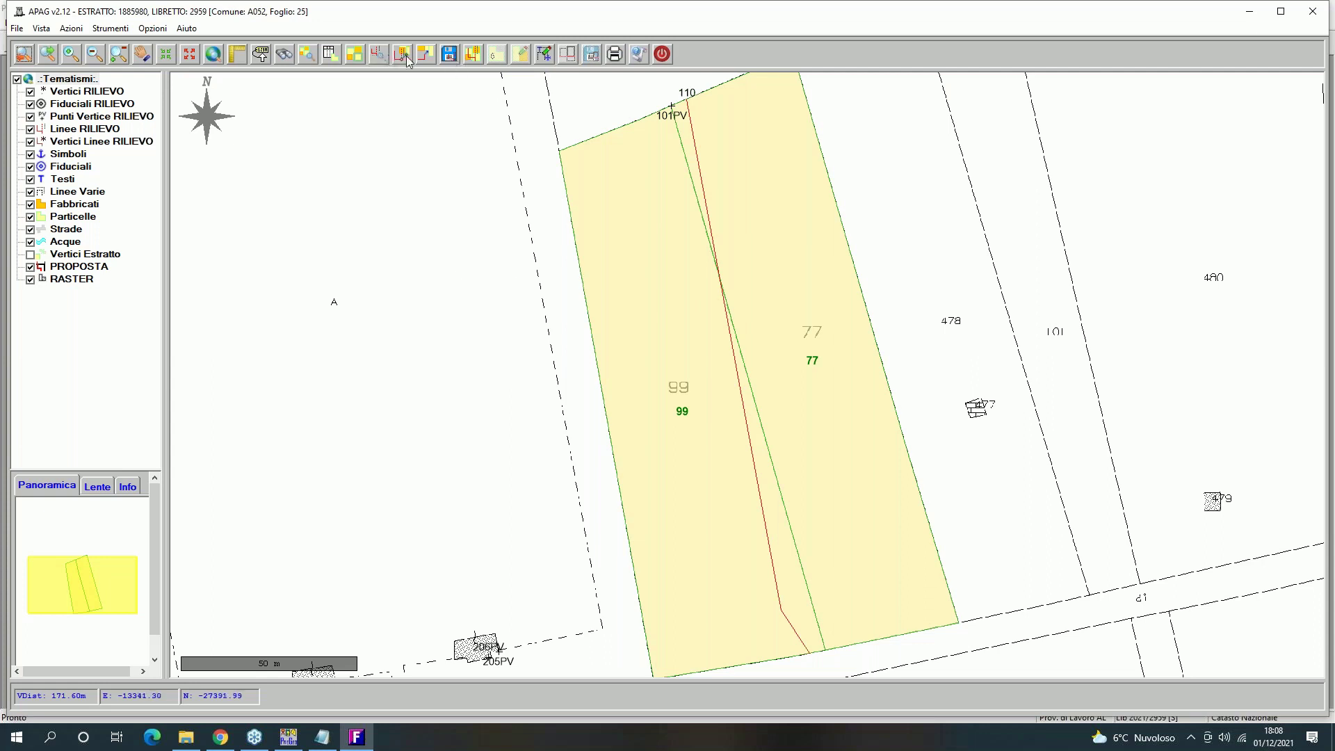
- Run Frazionamento and split the map extract along the survey, creating 99$1, 99$2, 77$1, 77$2
left_click(449, 56)
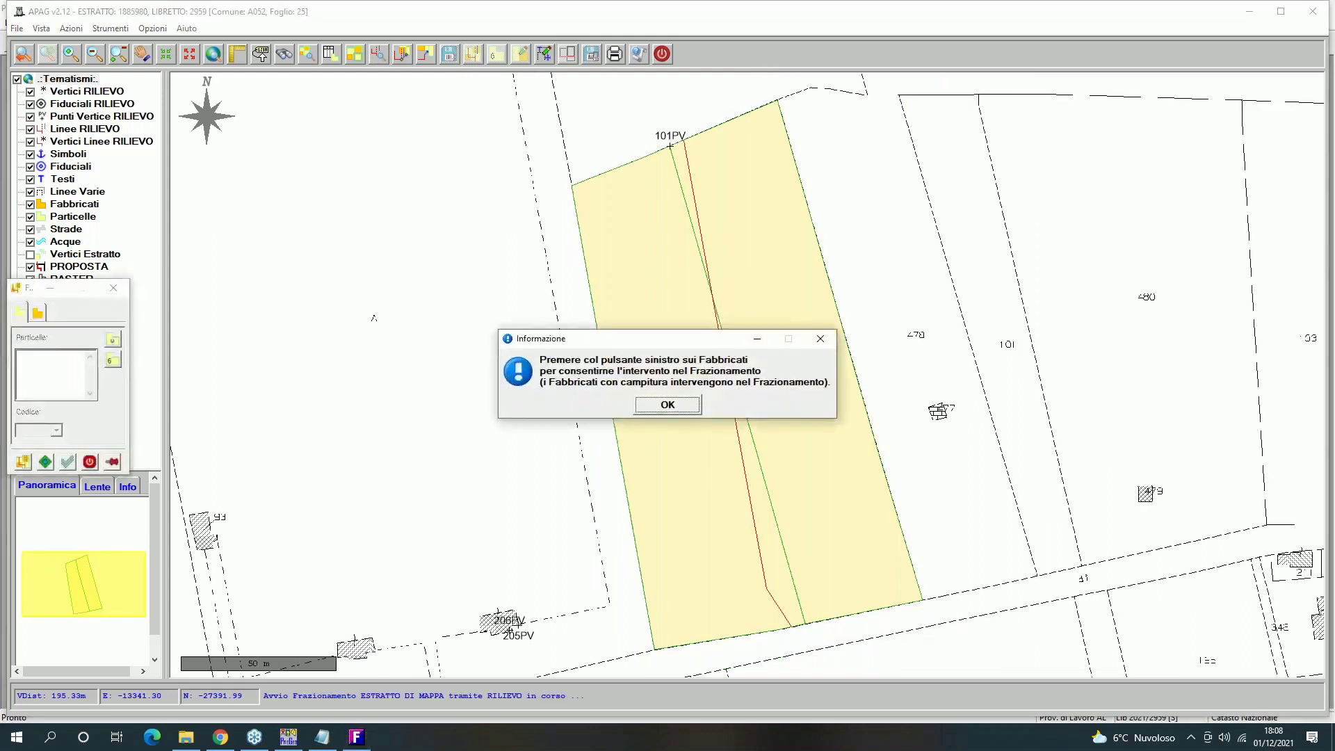
left_click(652, 405)
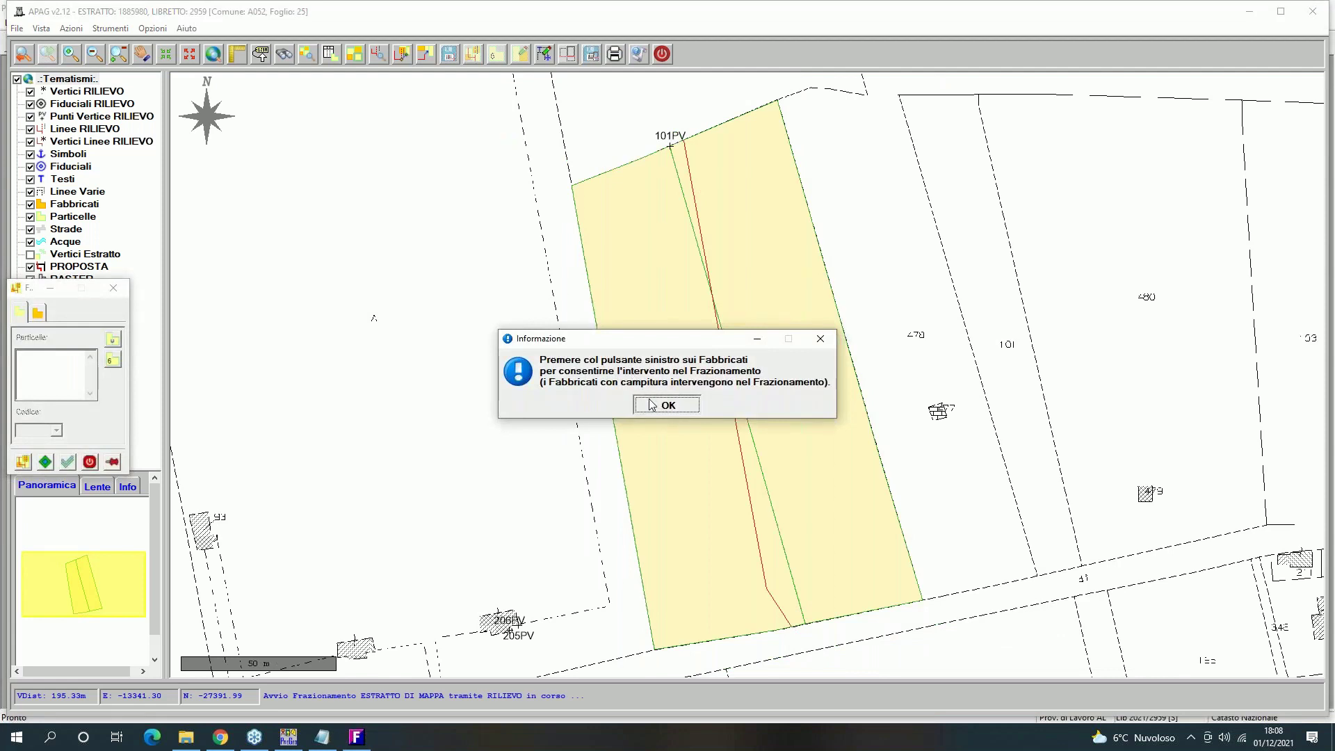
left_click(22, 462)
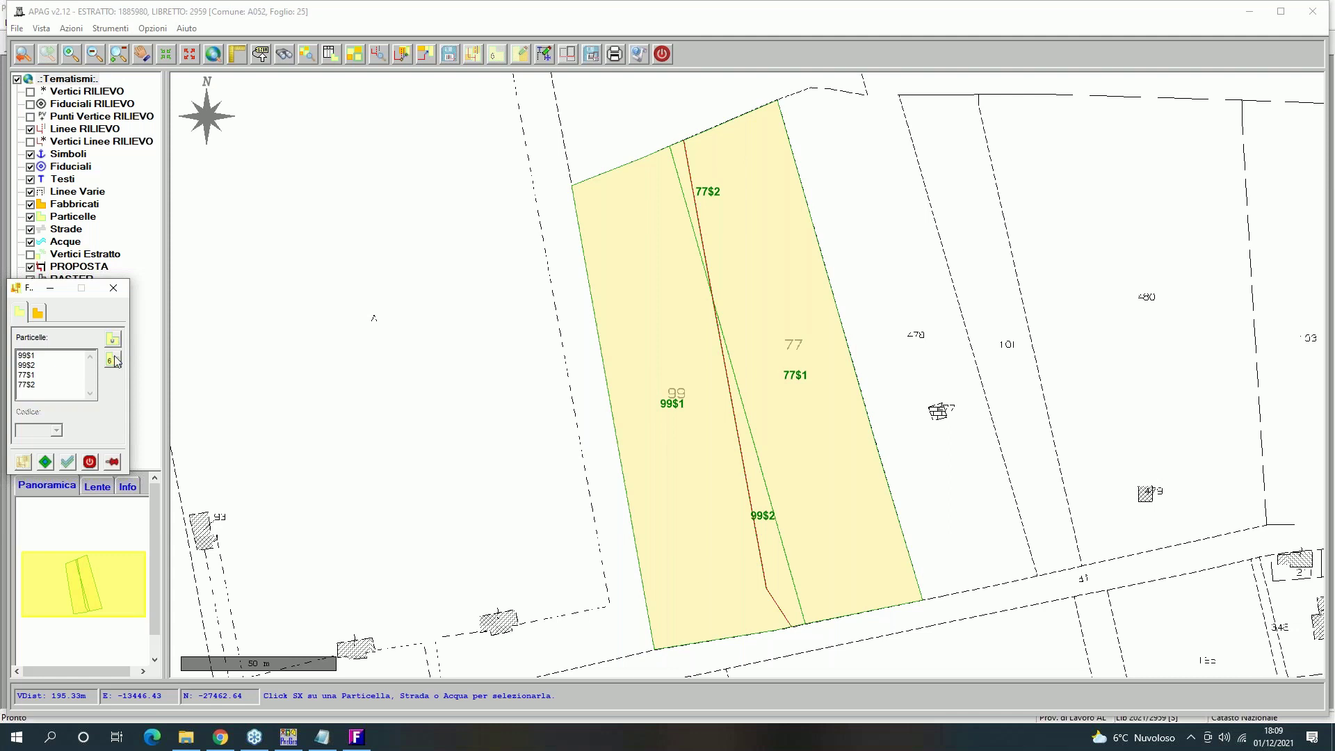
- Assign code AAA to parcel 77$1 and AAB to parcel 77$2, correcting a mislabelled code
left_click(113, 362)
left_click(788, 376)
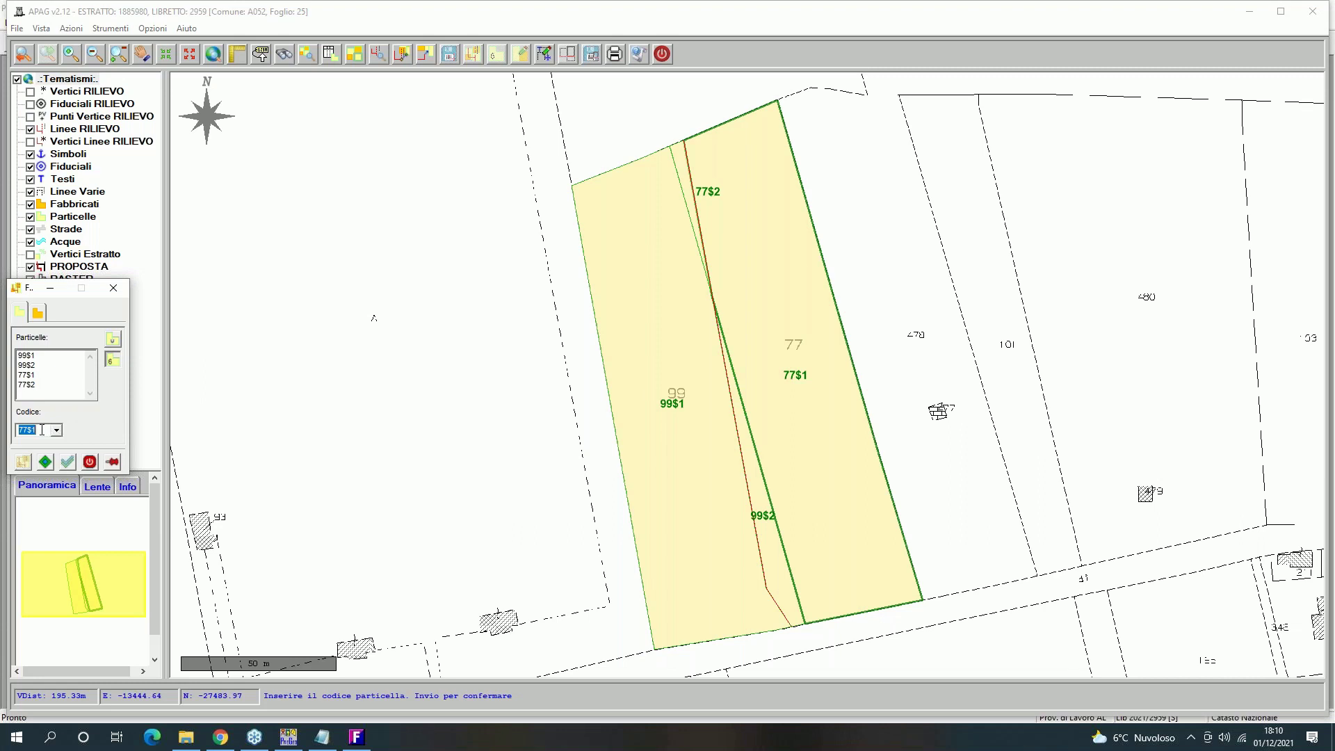
type("AAA")
key("Return")
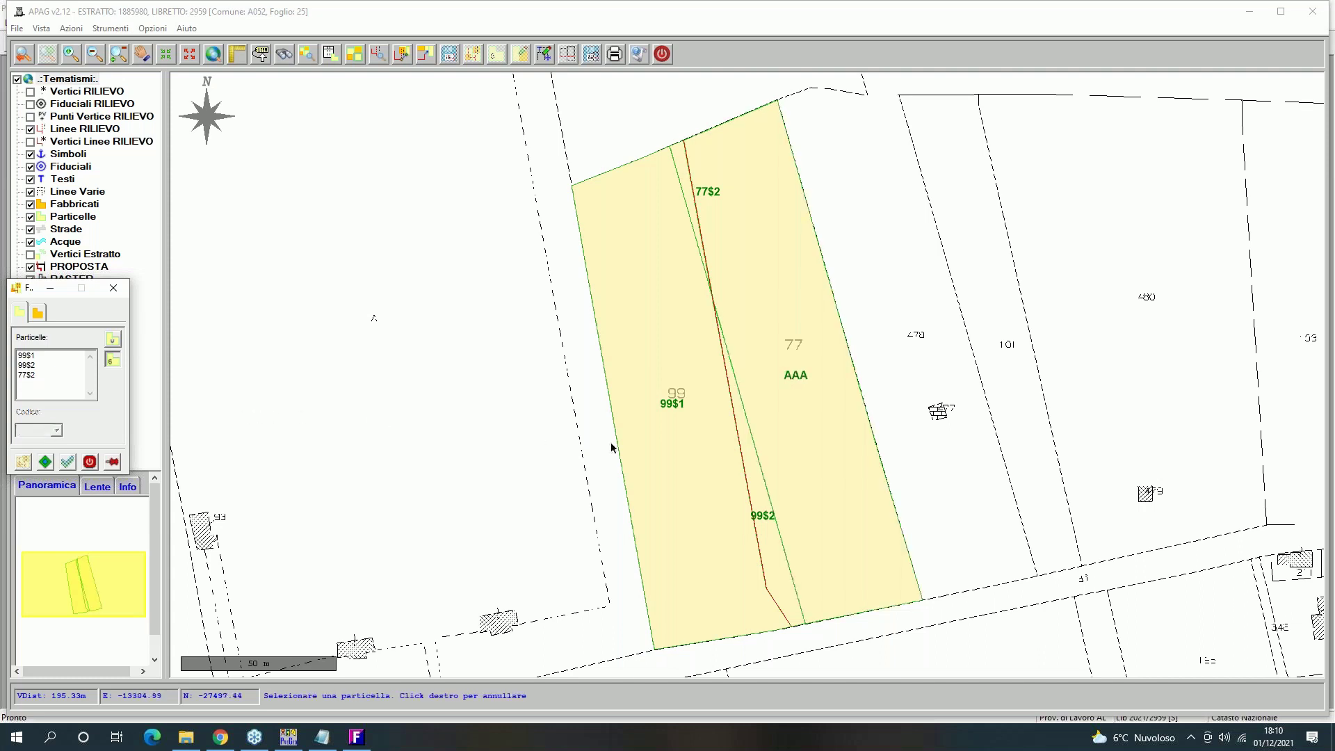
left_click(706, 195)
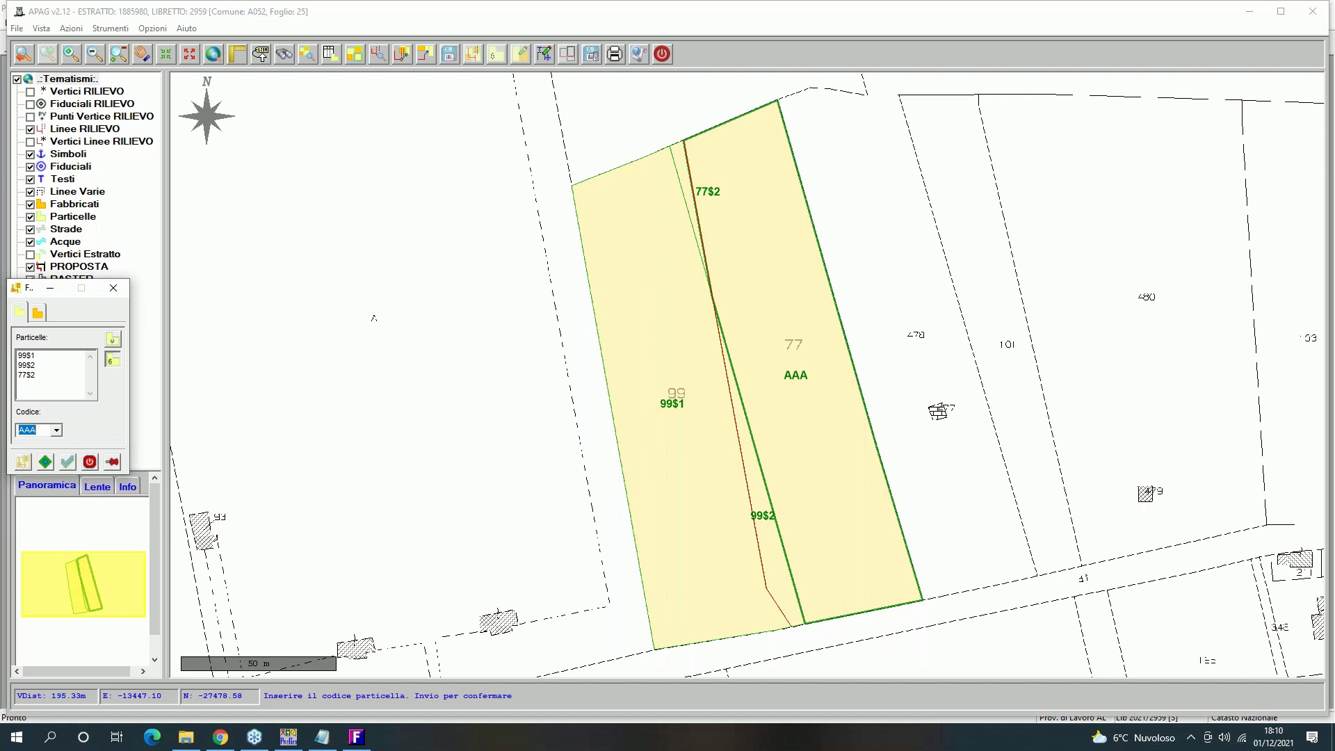
type("AAB")
key("Return")
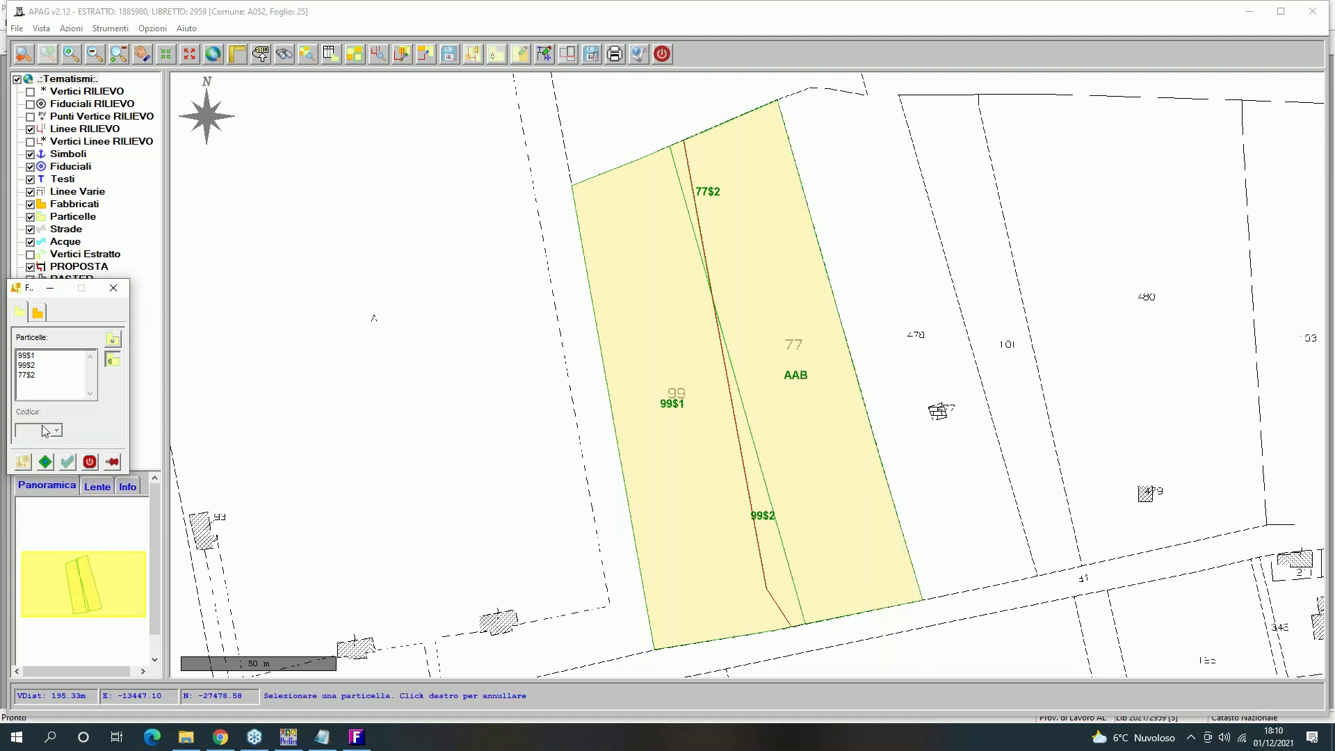
left_click(801, 382)
type("AAA")
key("Return")
type("AAB")
key("Return")
- Assign code AAC to parcel 99$1 and AAD to parcel 99$2
left_click(676, 407)
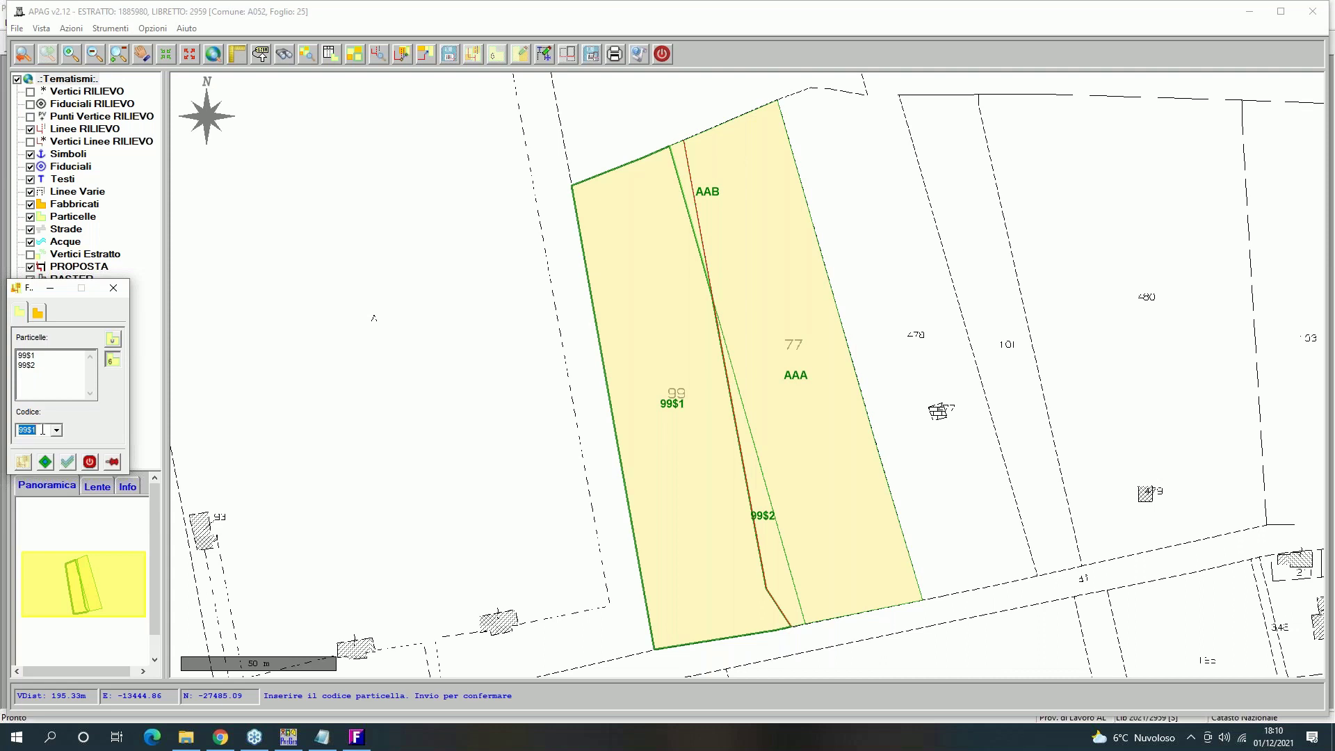
type("AAC")
key("Return")
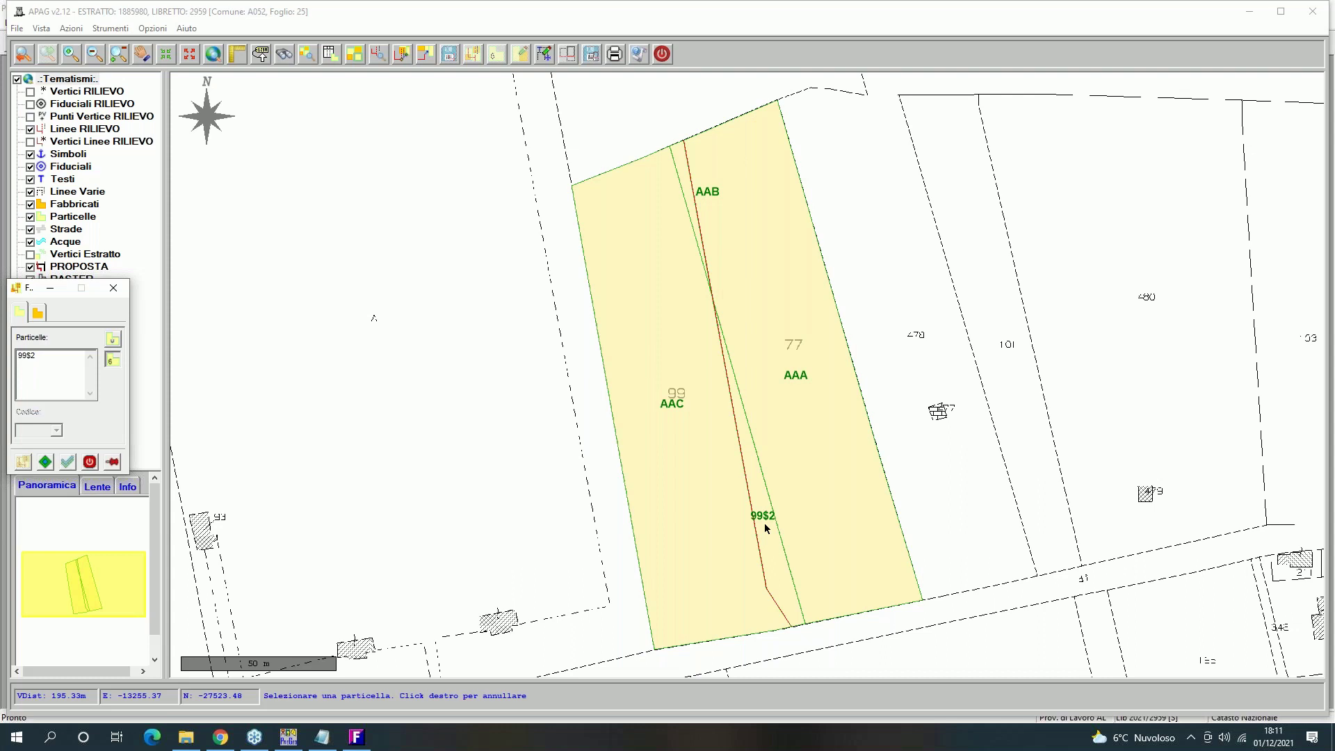
left_click(765, 522)
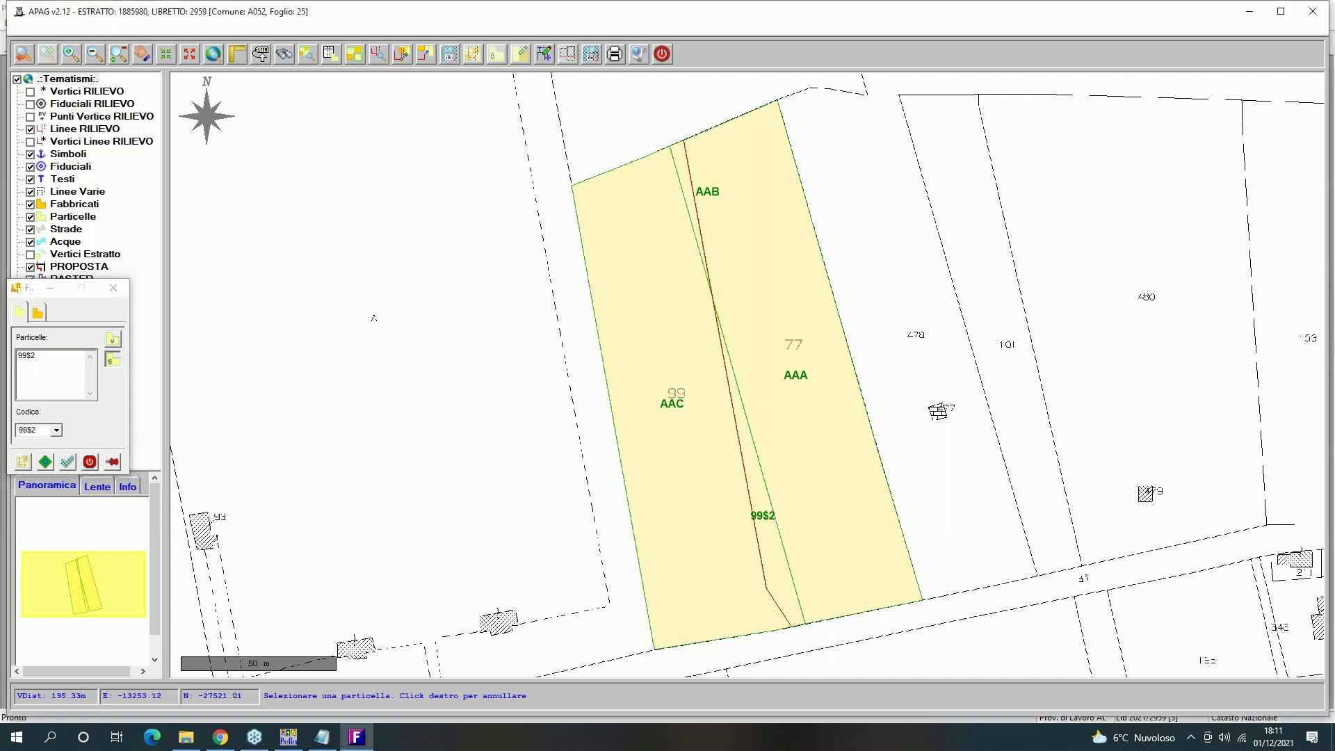
type("AAD")
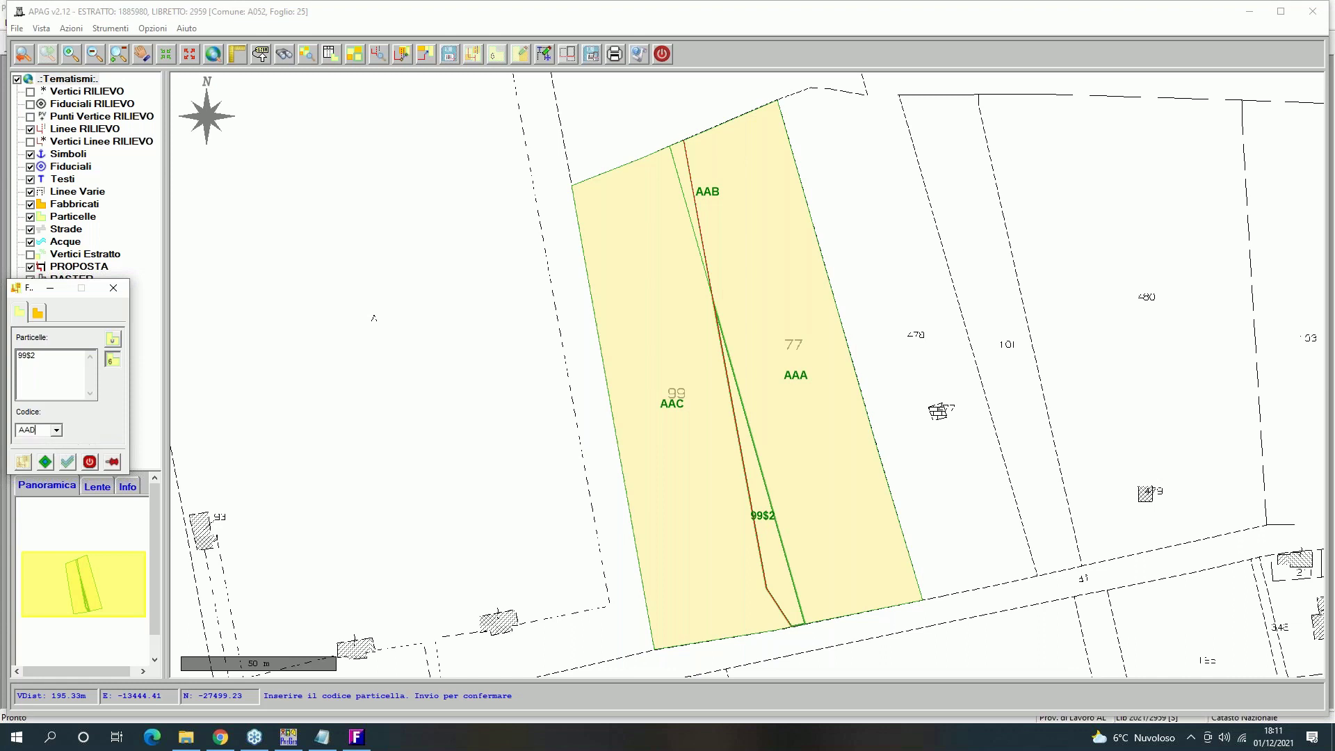
key("Return")
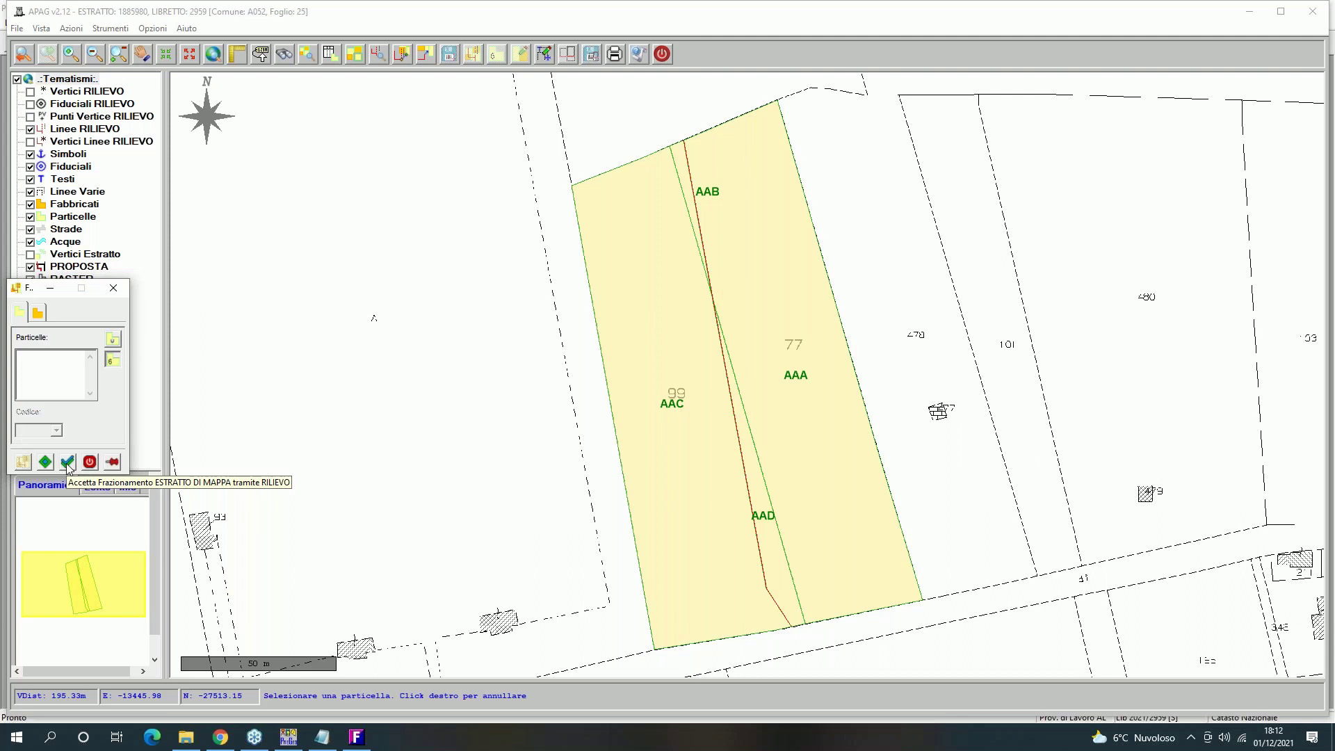
- Accept the parcel split, show only the PROPOSTA layer, and save the update proposal
left_click(67, 462)
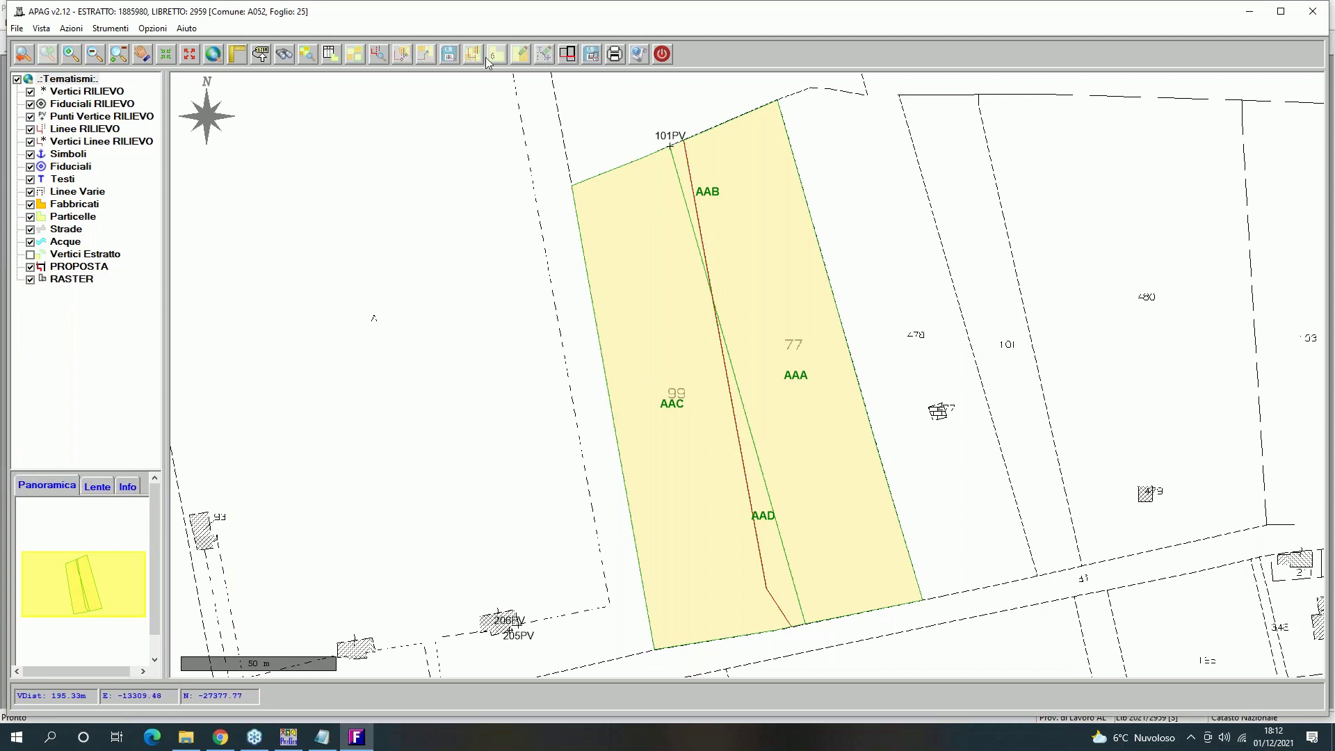
left_click(567, 55)
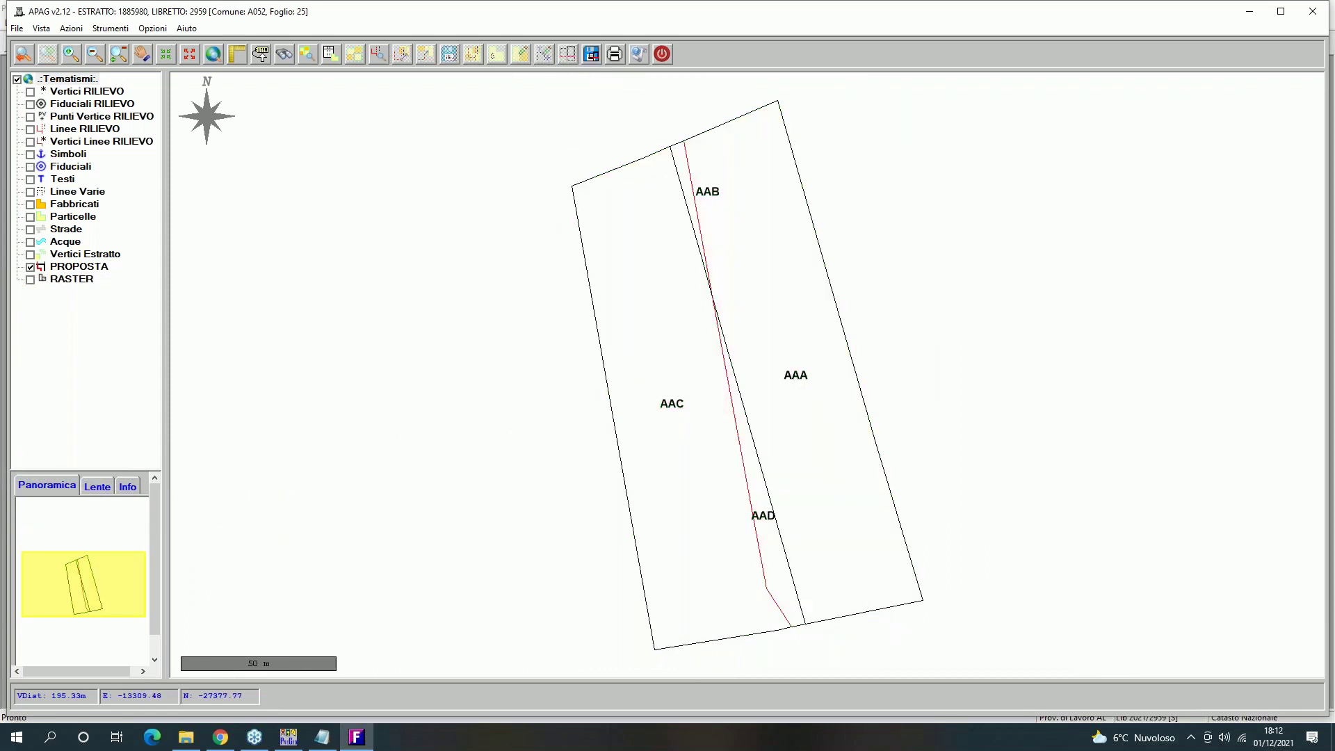
left_click(592, 55)
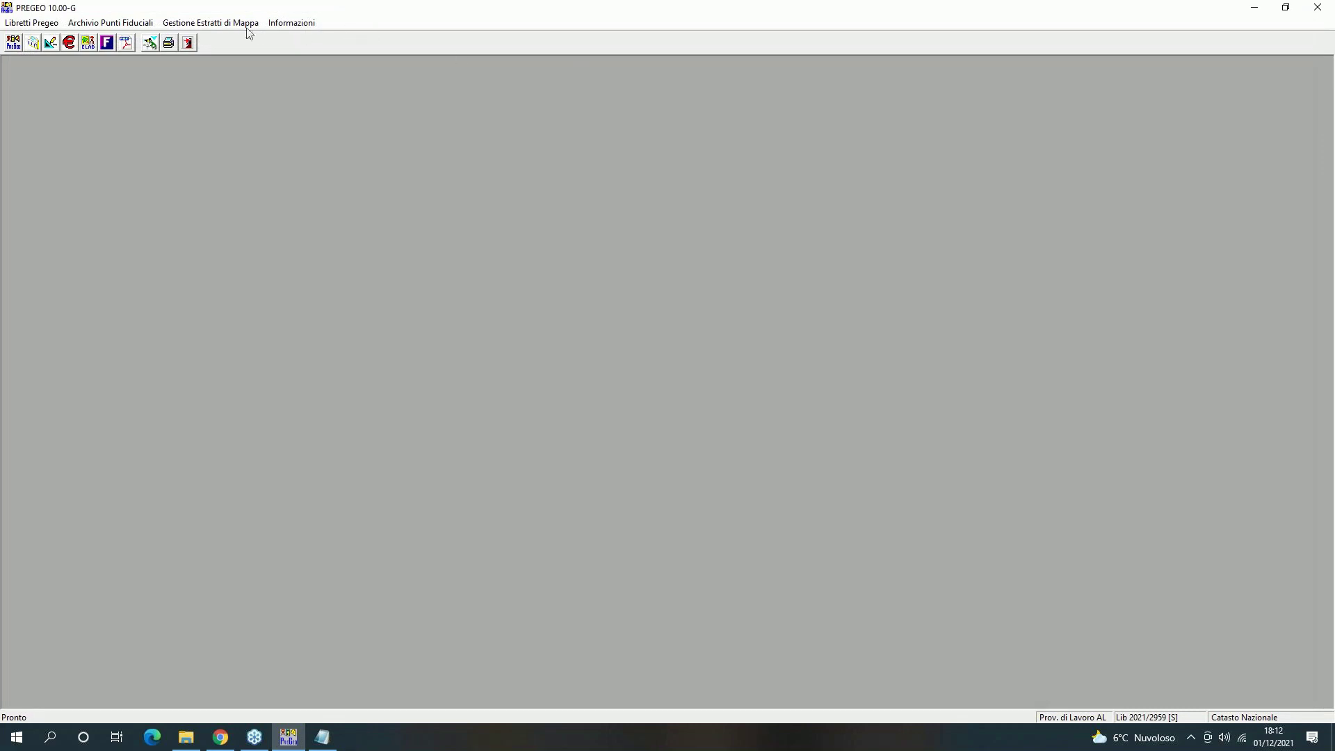
- Confirm the update proposal via Conferma Proposta Aggiornamento and dismiss the confirmation notice
left_click(216, 23)
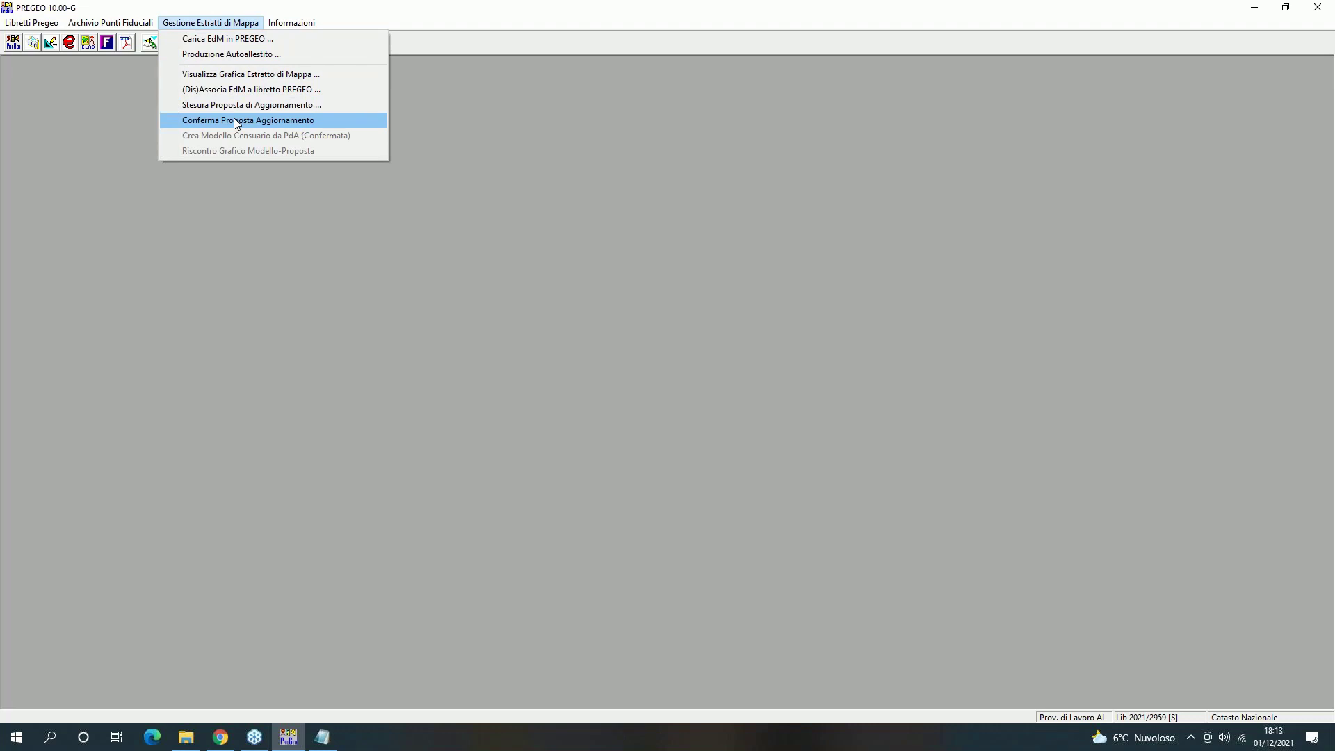
left_click(235, 121)
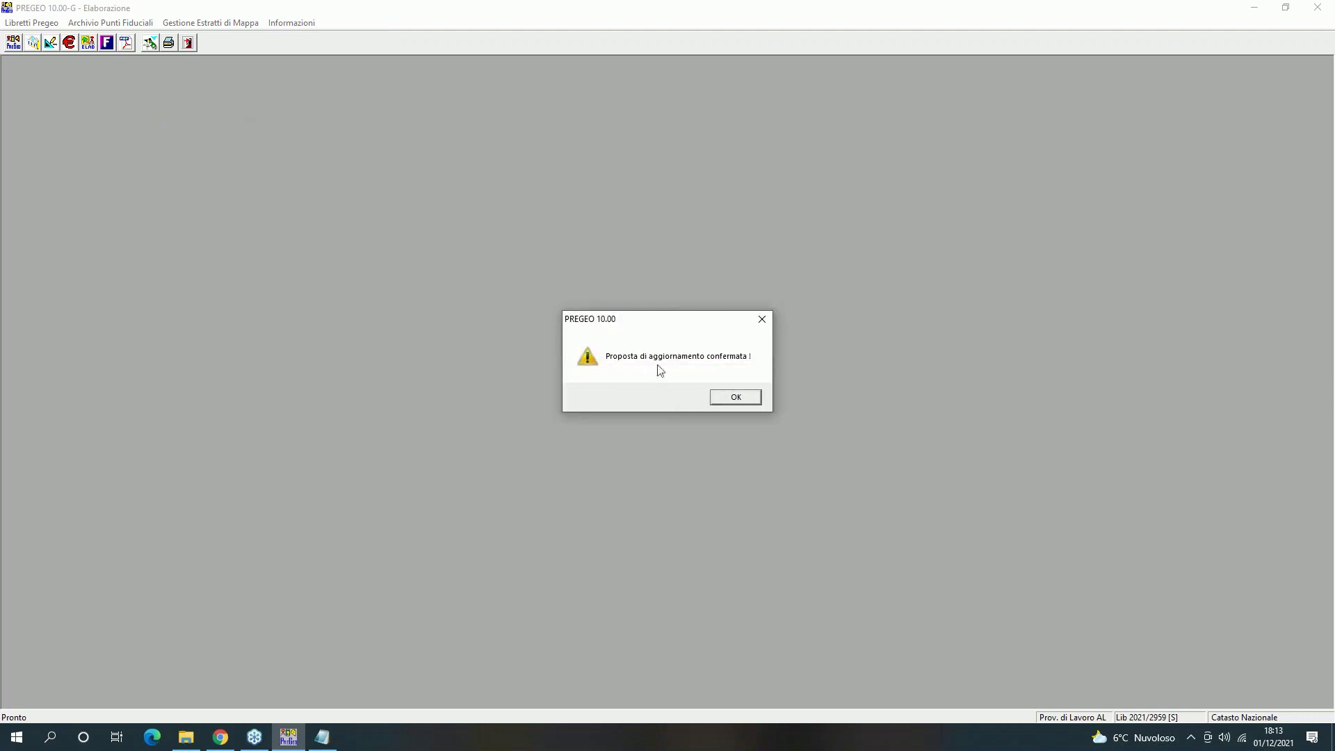
left_click(735, 400)
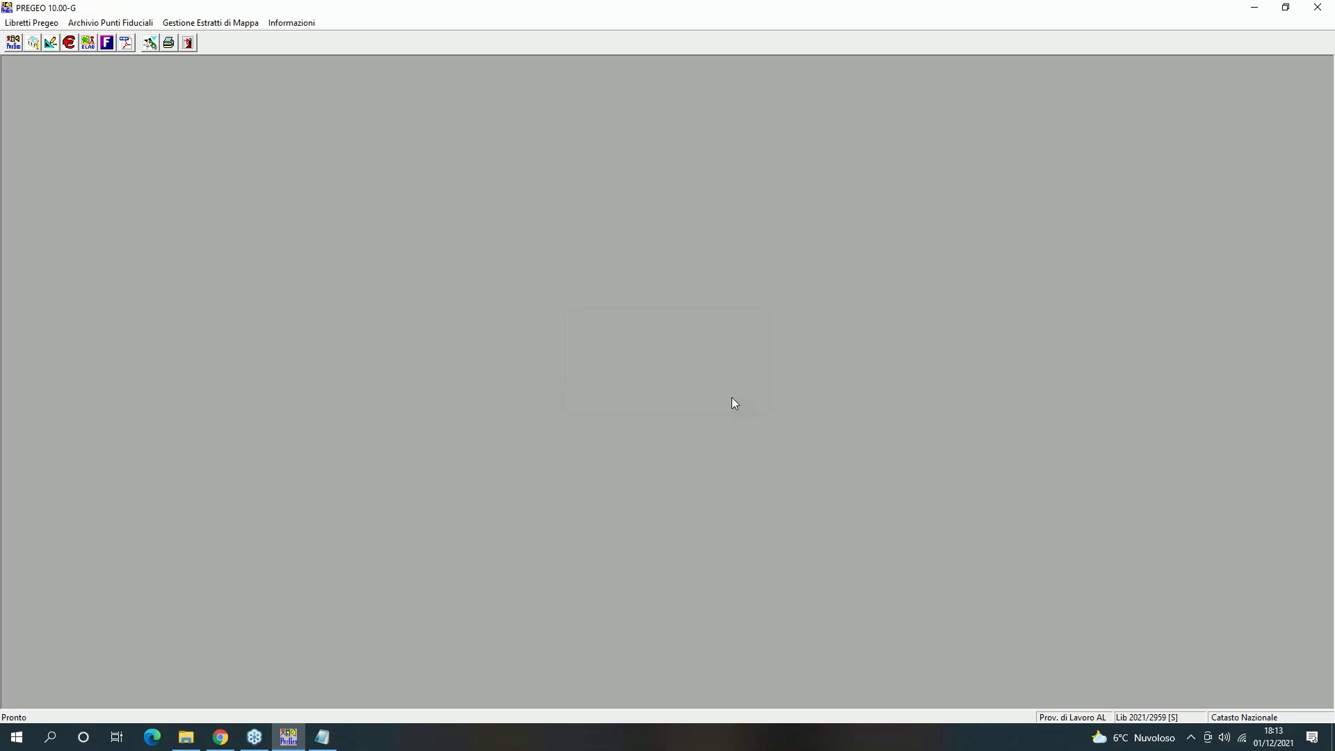
left_click(199, 24)
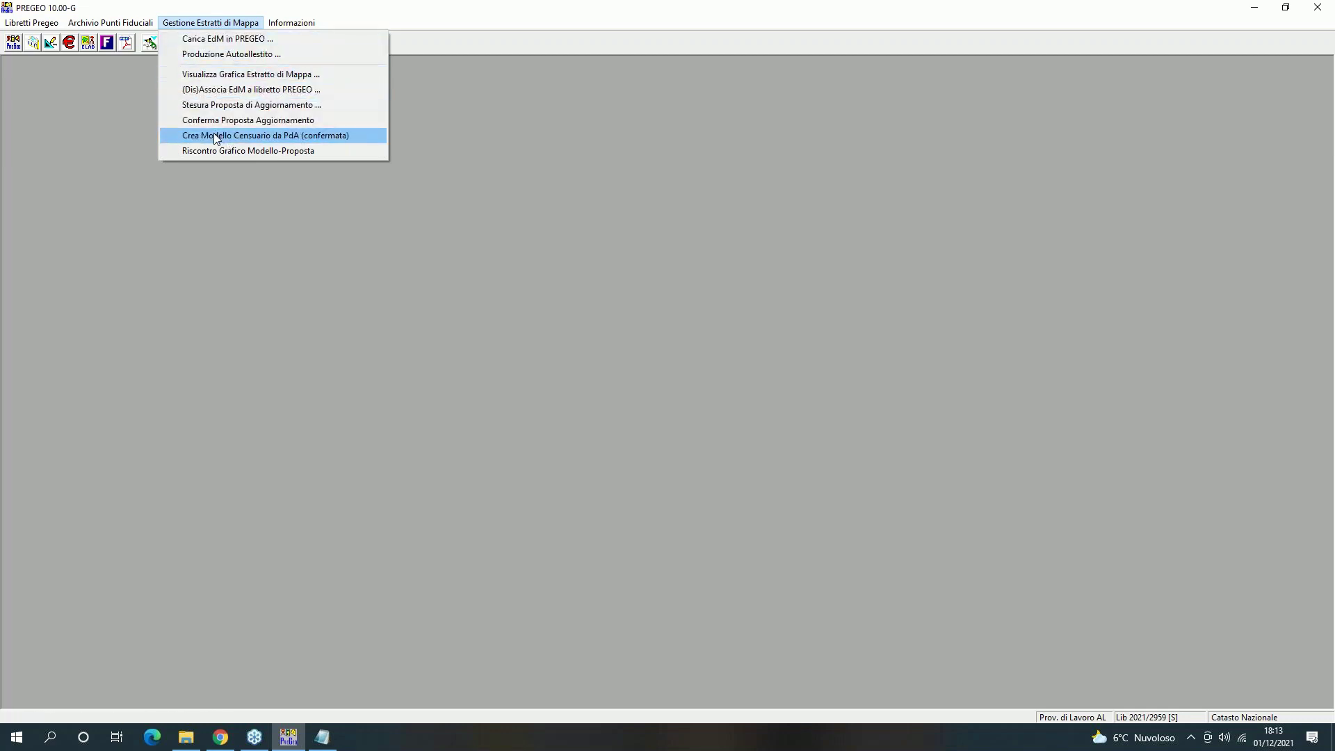
left_click(214, 135)
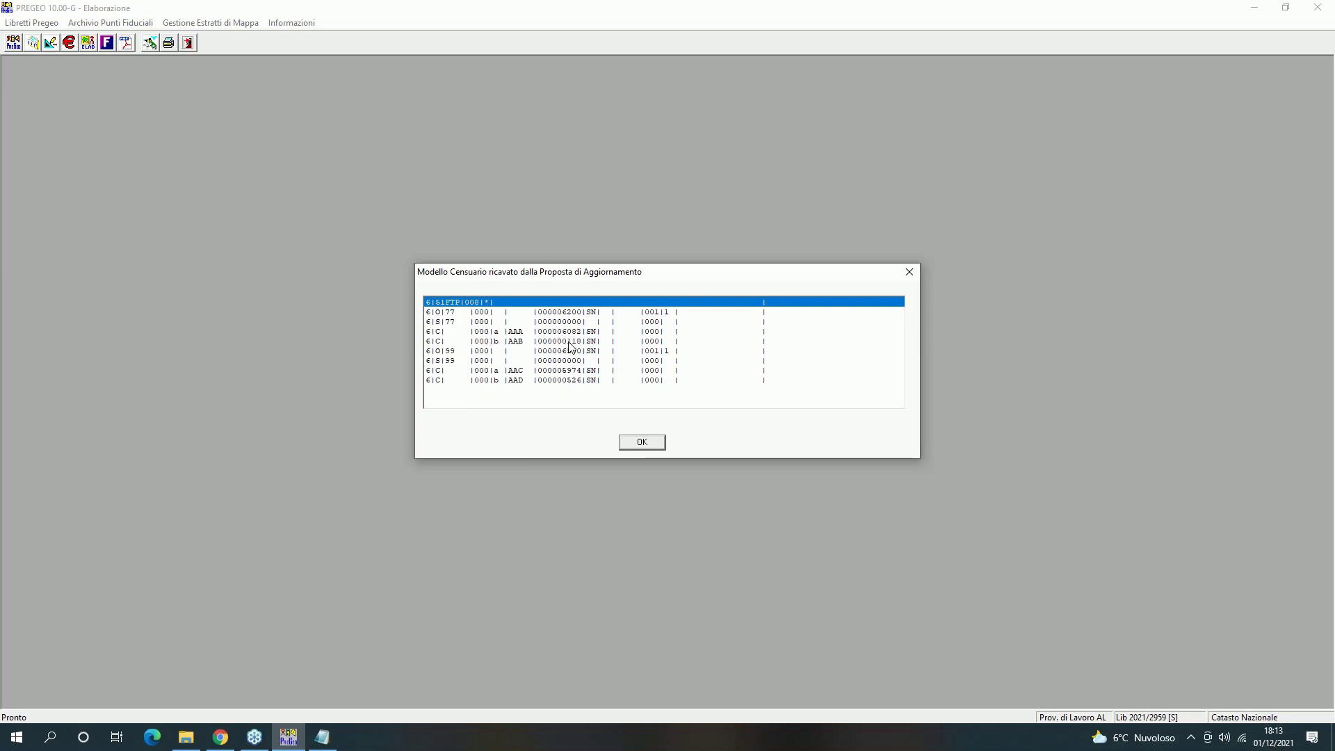
left_click(647, 446)
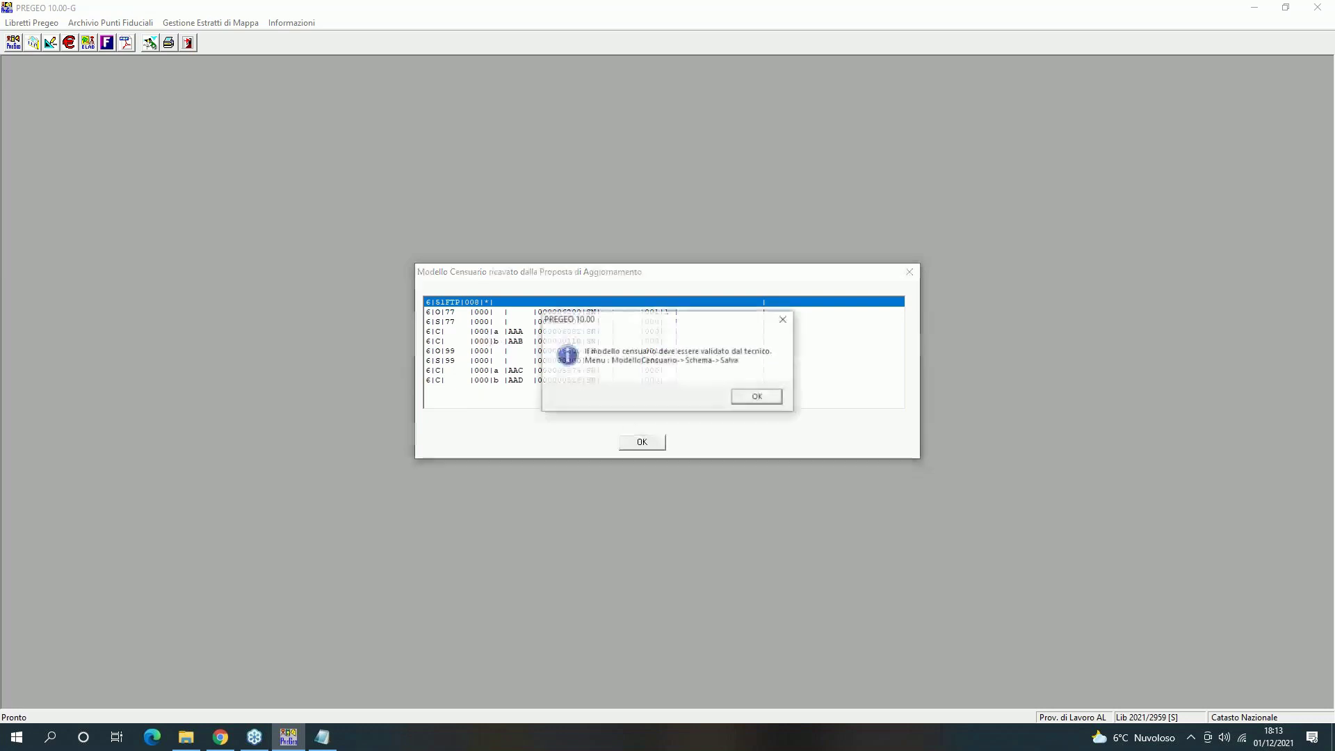
left_click(758, 396)
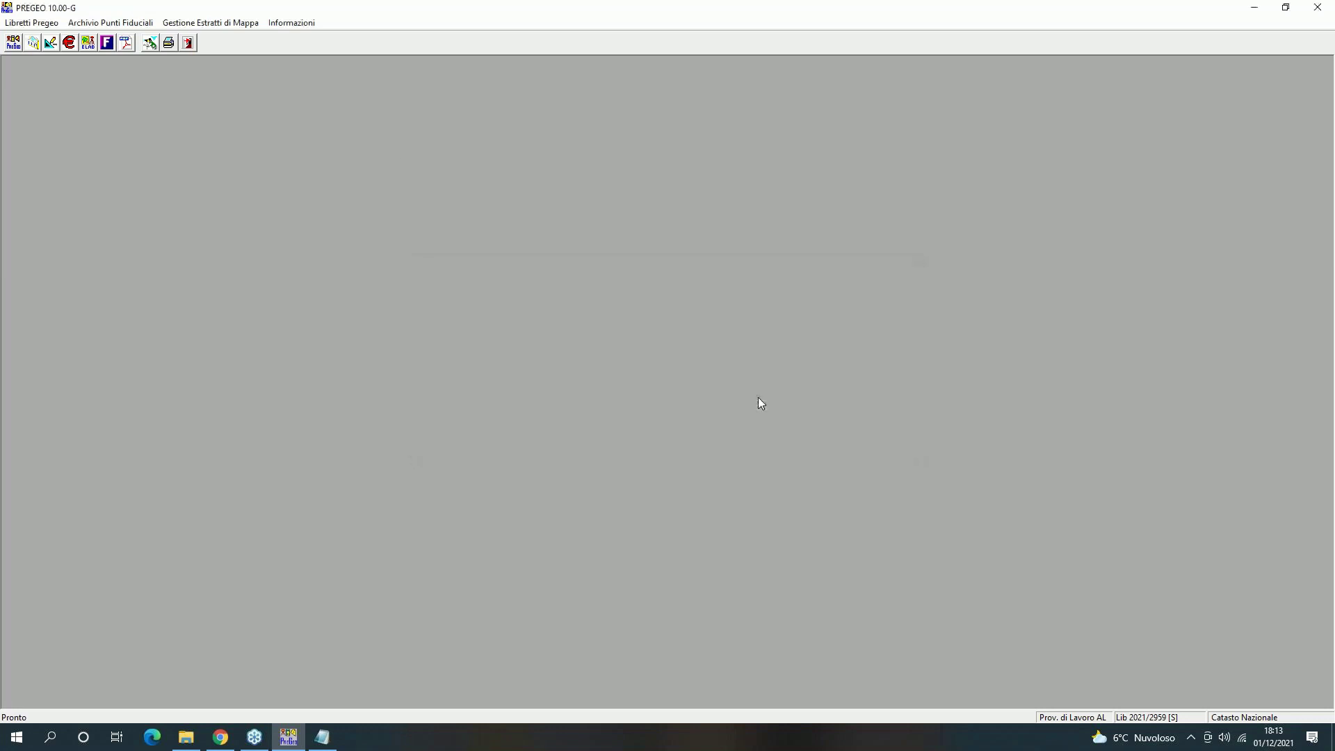
left_click(74, 47)
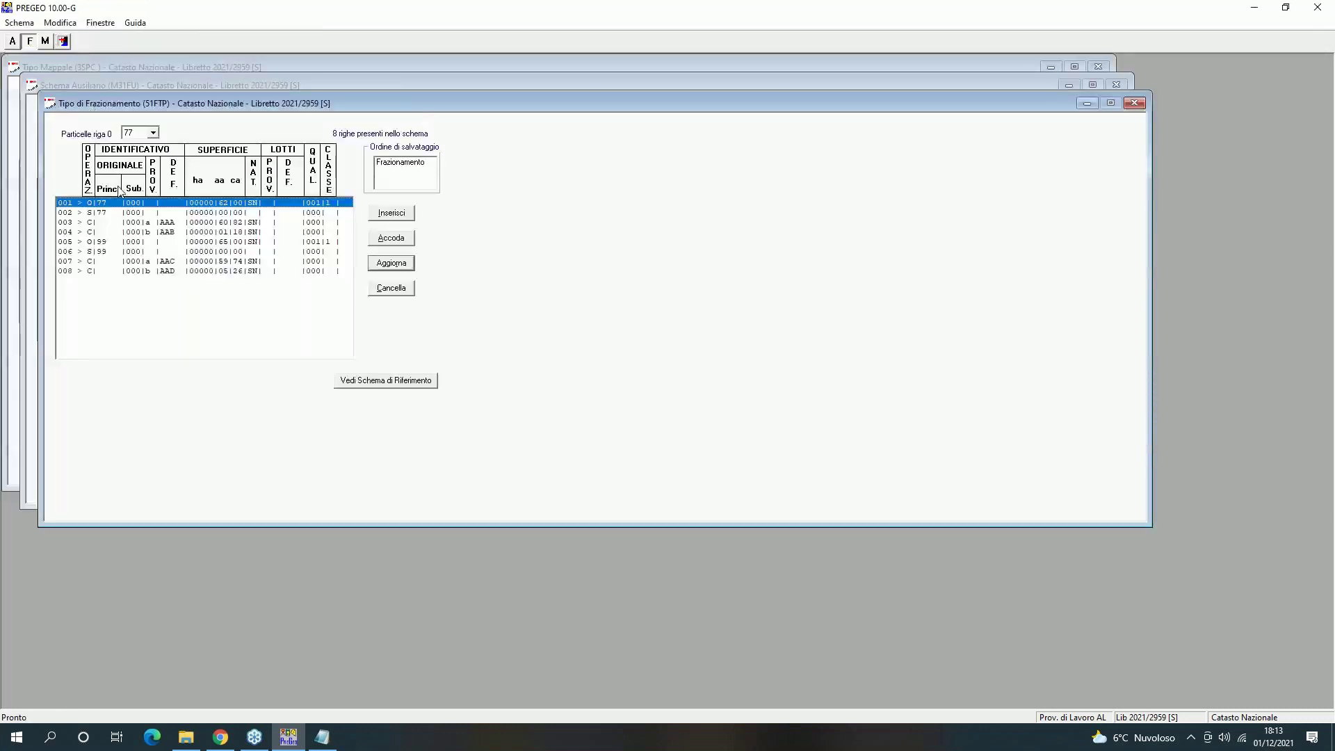
- Cite parcel 77 from the extract in schema row 001 and parcel 99 in row 005
double_click(72, 203)
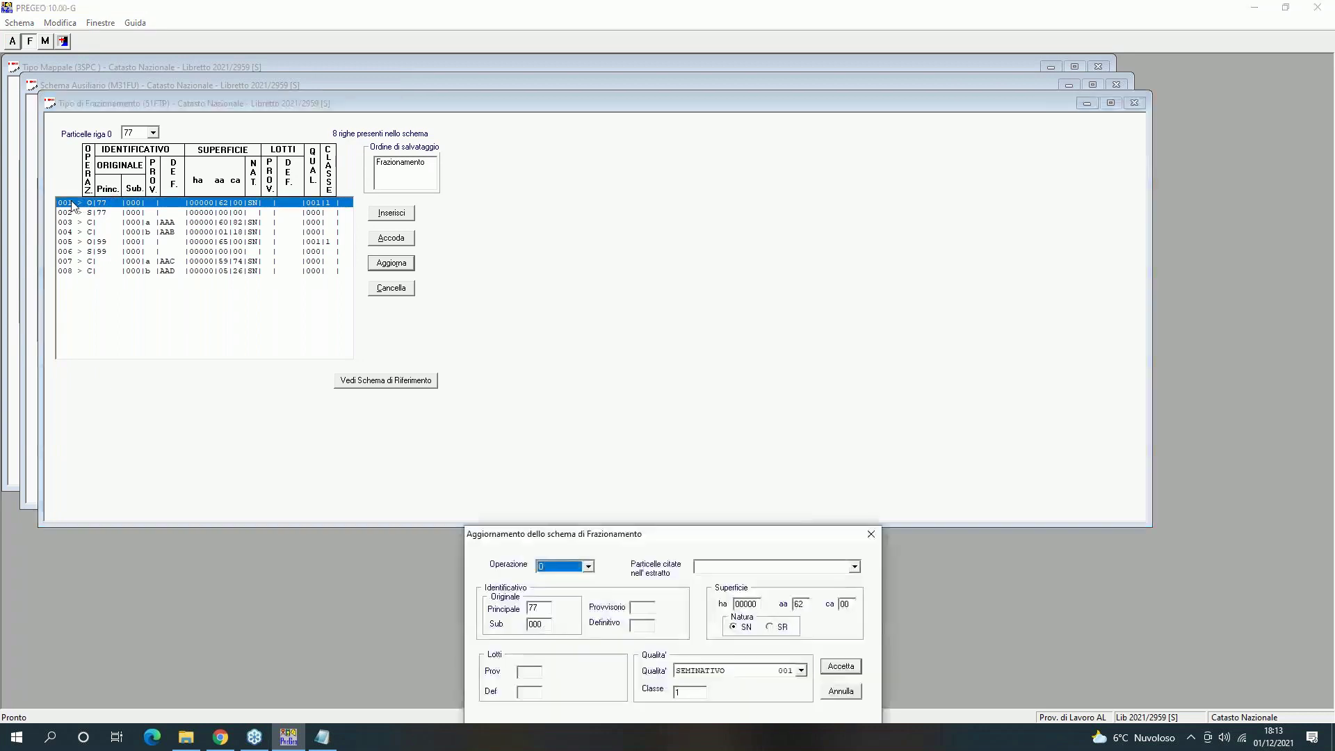
left_click(854, 567)
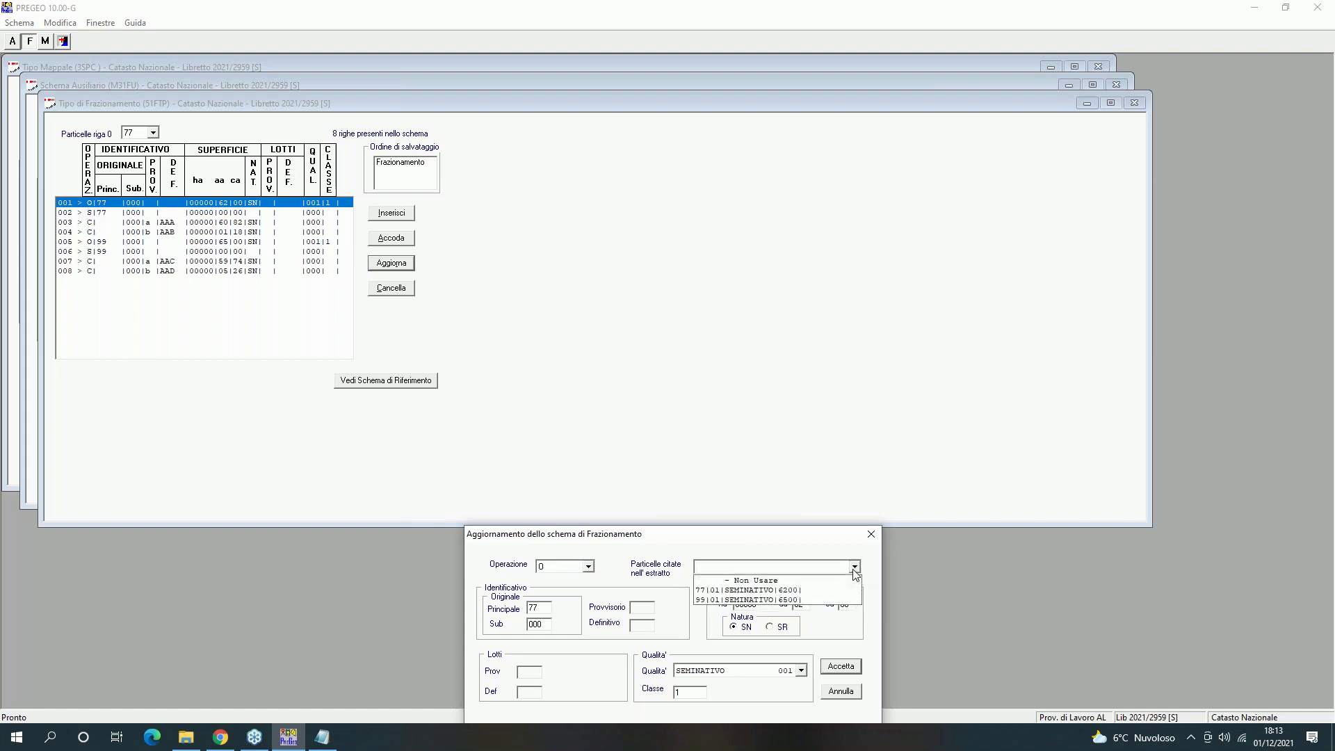
left_click(804, 590)
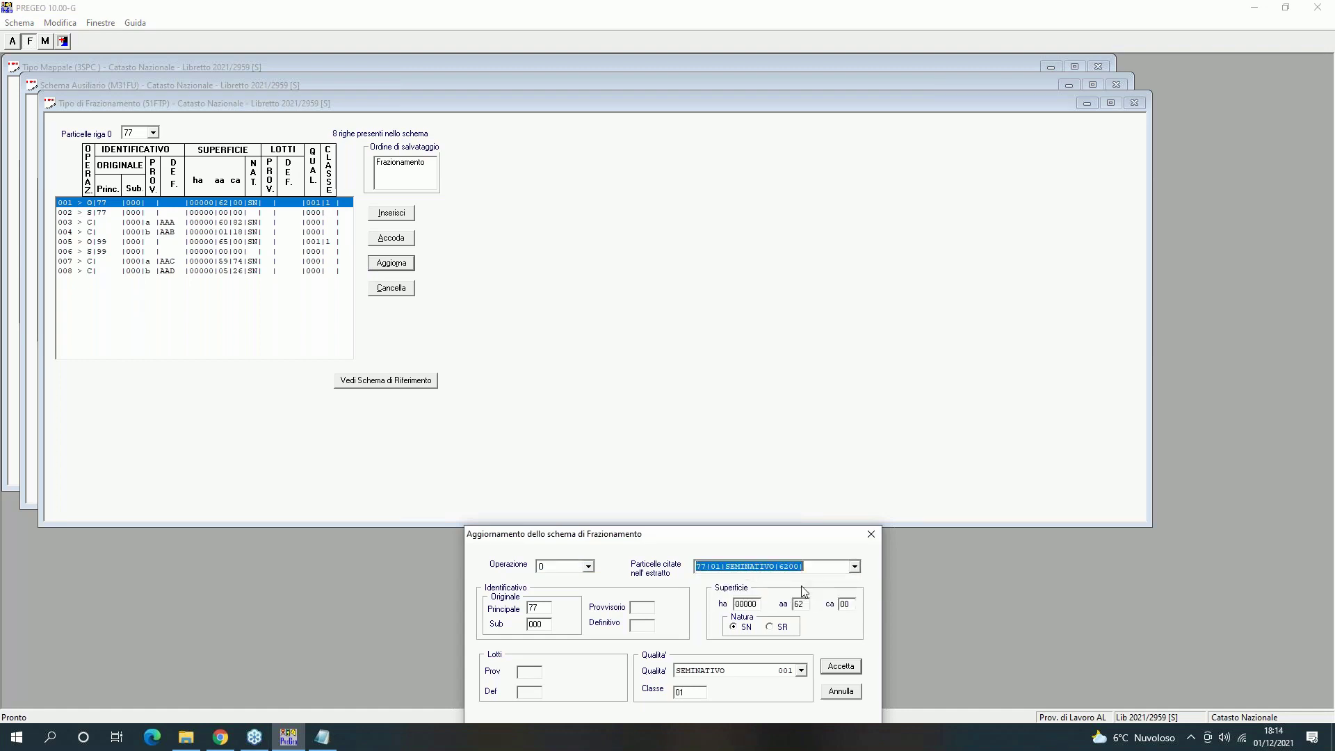
left_click(841, 666)
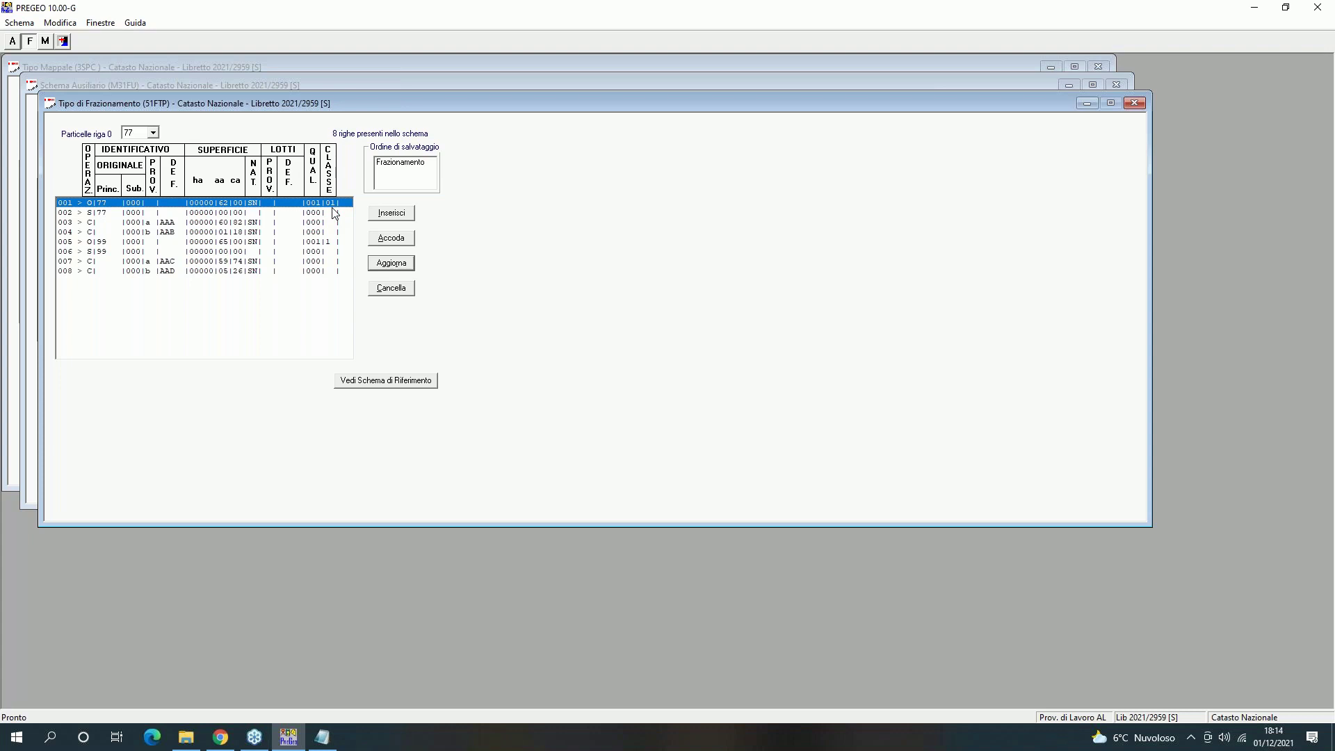
double_click(111, 243)
left_click(854, 567)
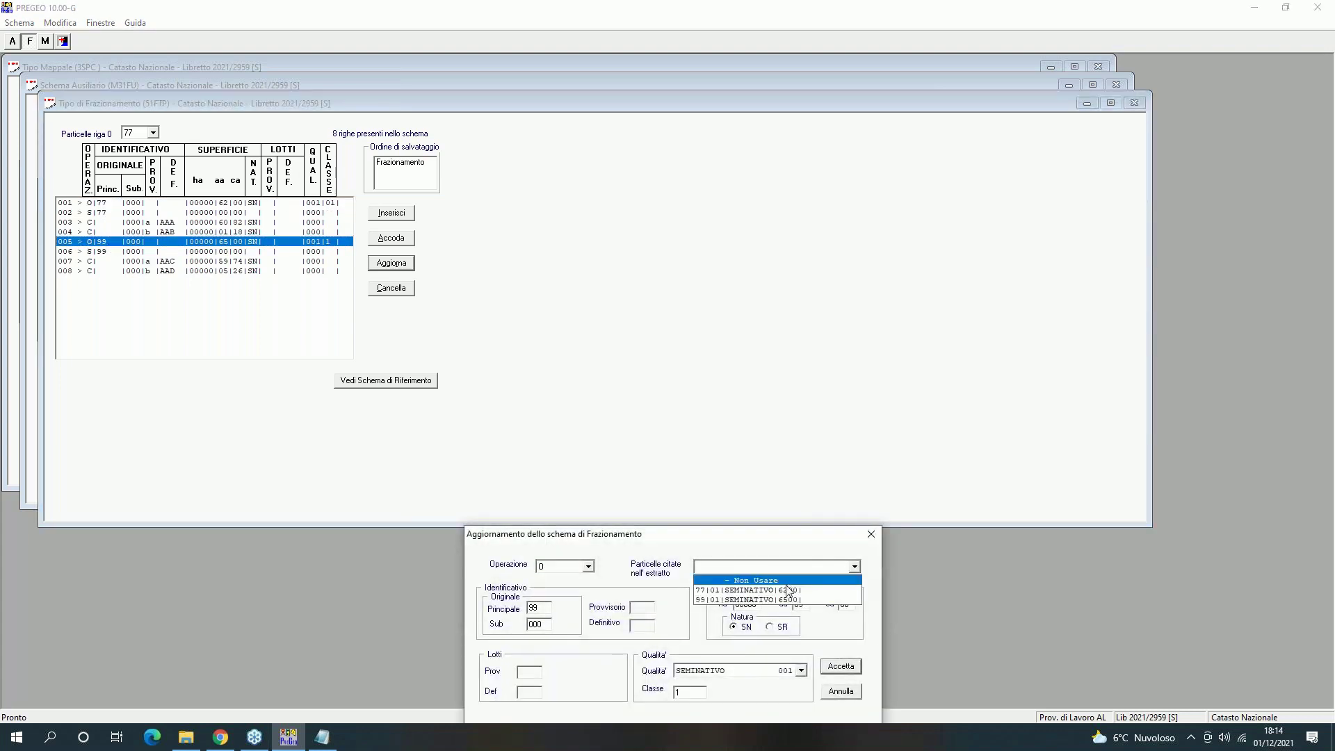
left_click(779, 601)
left_click(841, 668)
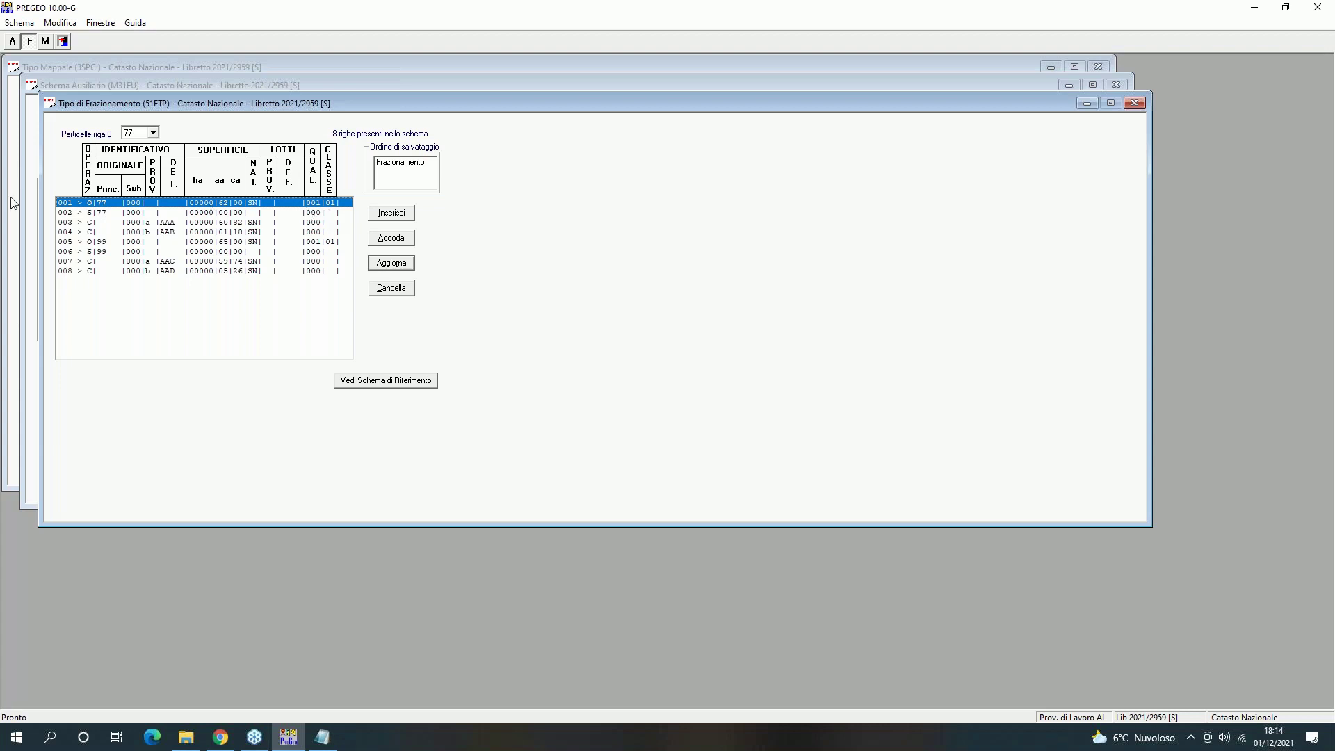
- Set row 001 to cite extract parcel 77 (01, SEMINATIVO, 6200) and accept it
double_click(95, 204)
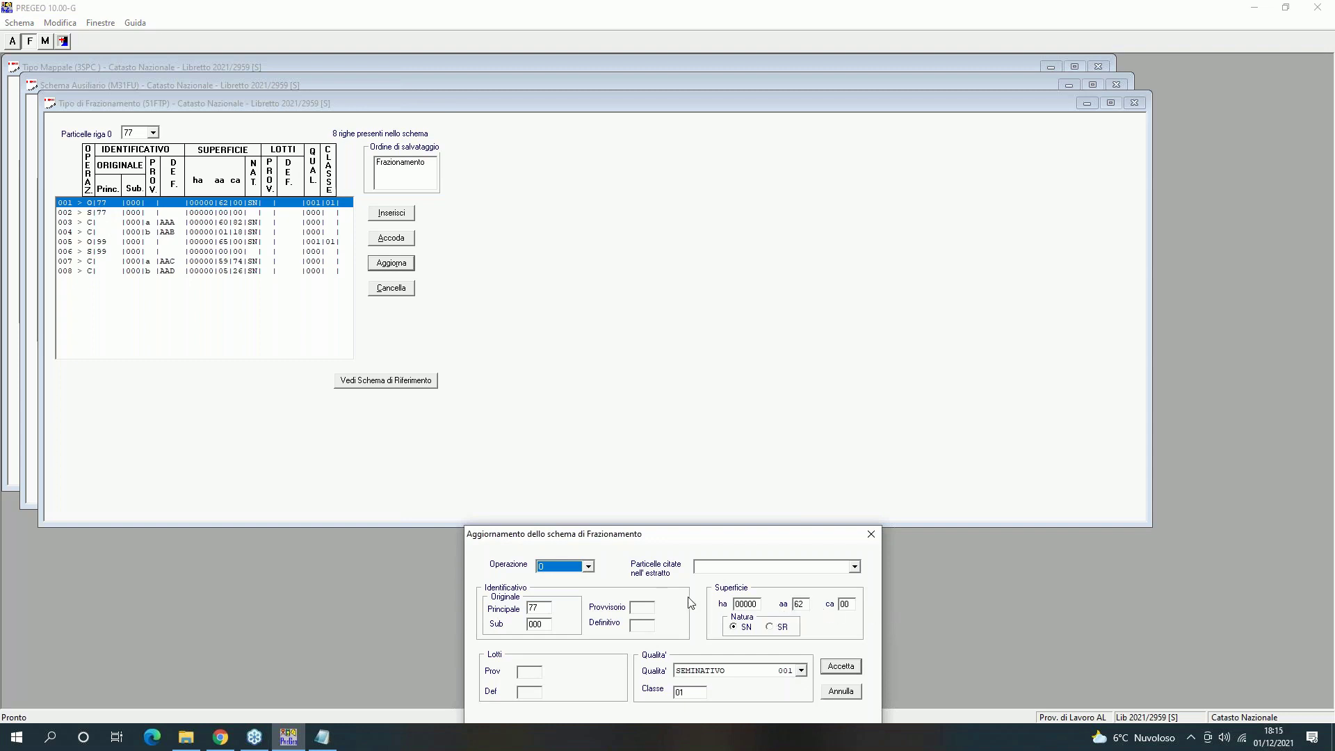
left_click(855, 566)
left_click(808, 591)
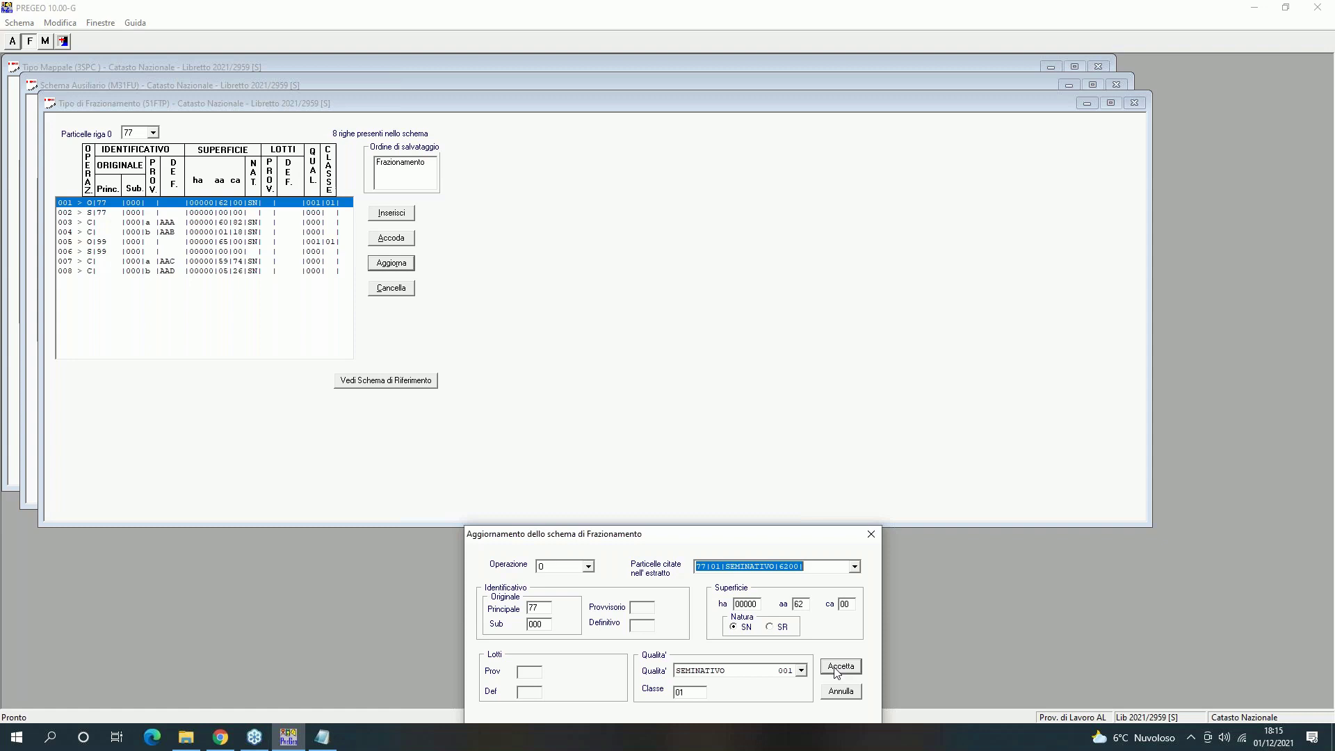
left_click(840, 667)
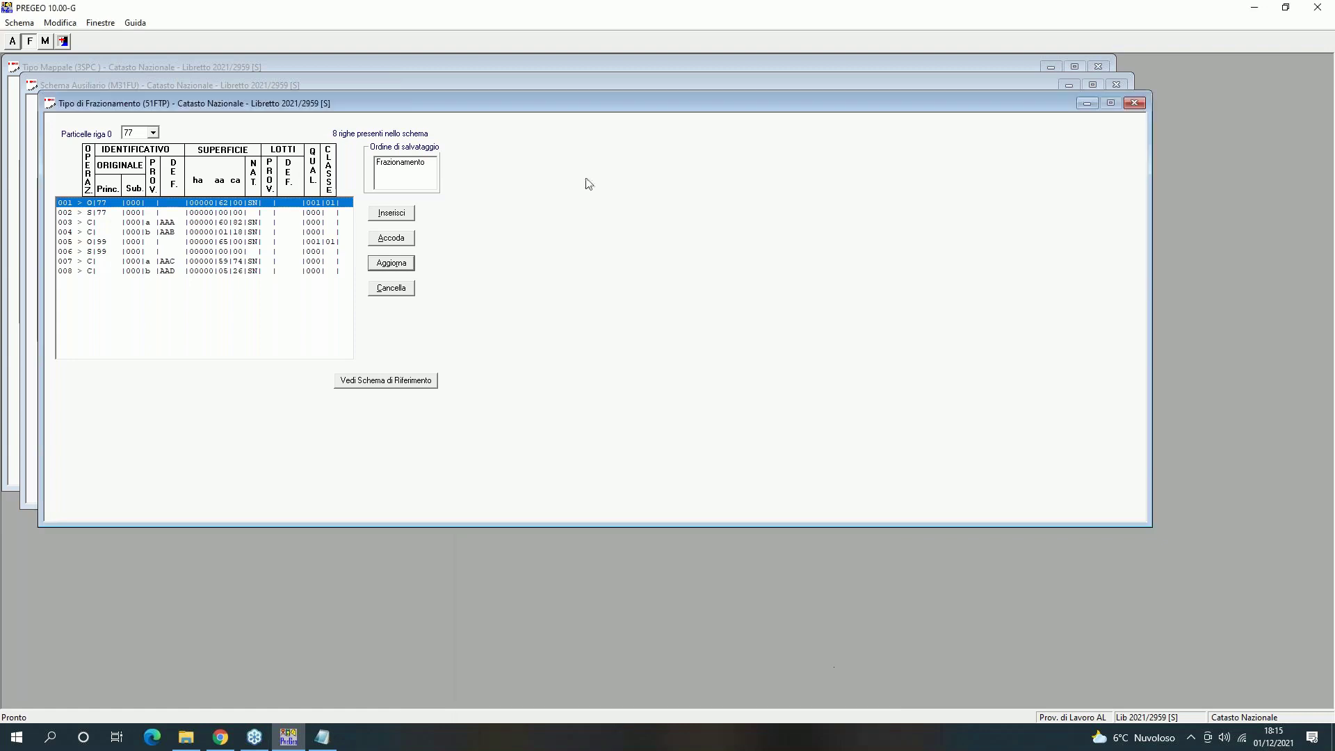
left_click(133, 216)
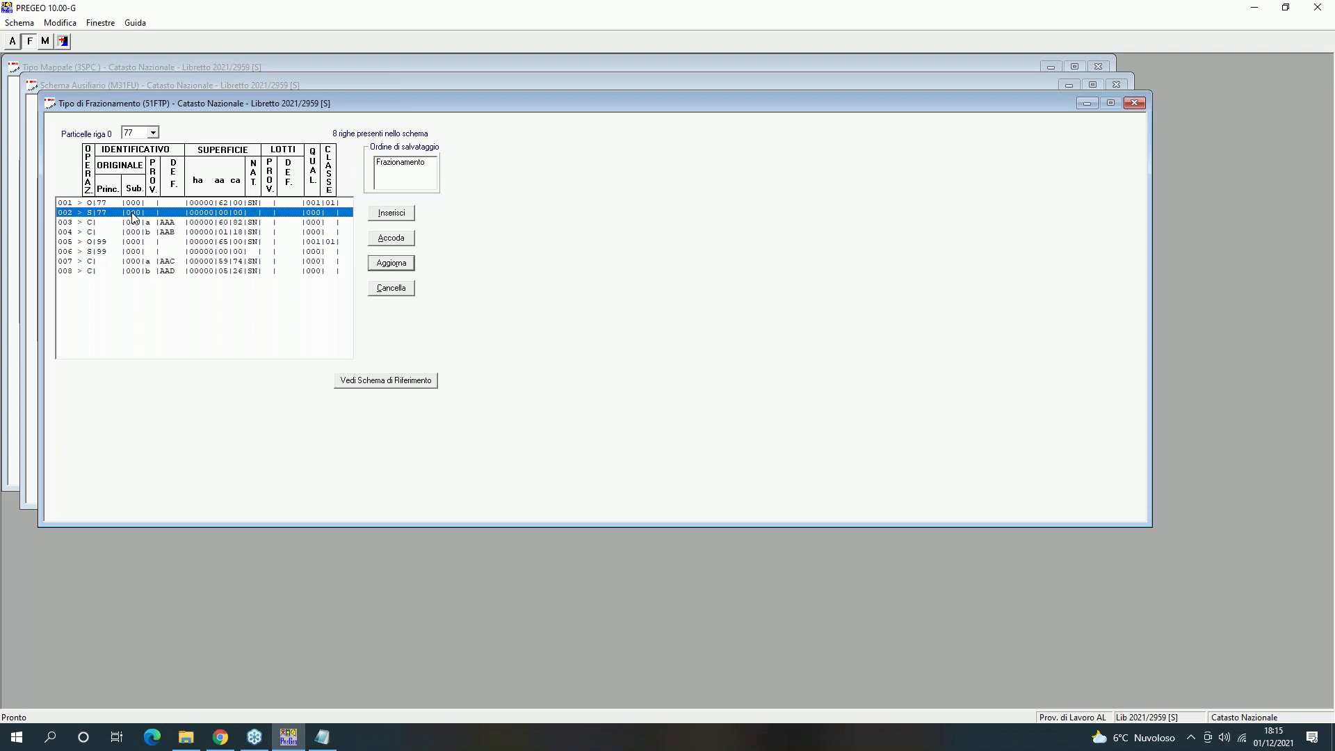
- Re-accept row 003 unchanged and set row 005 to cite parcel 99 from the extract
left_click(141, 223)
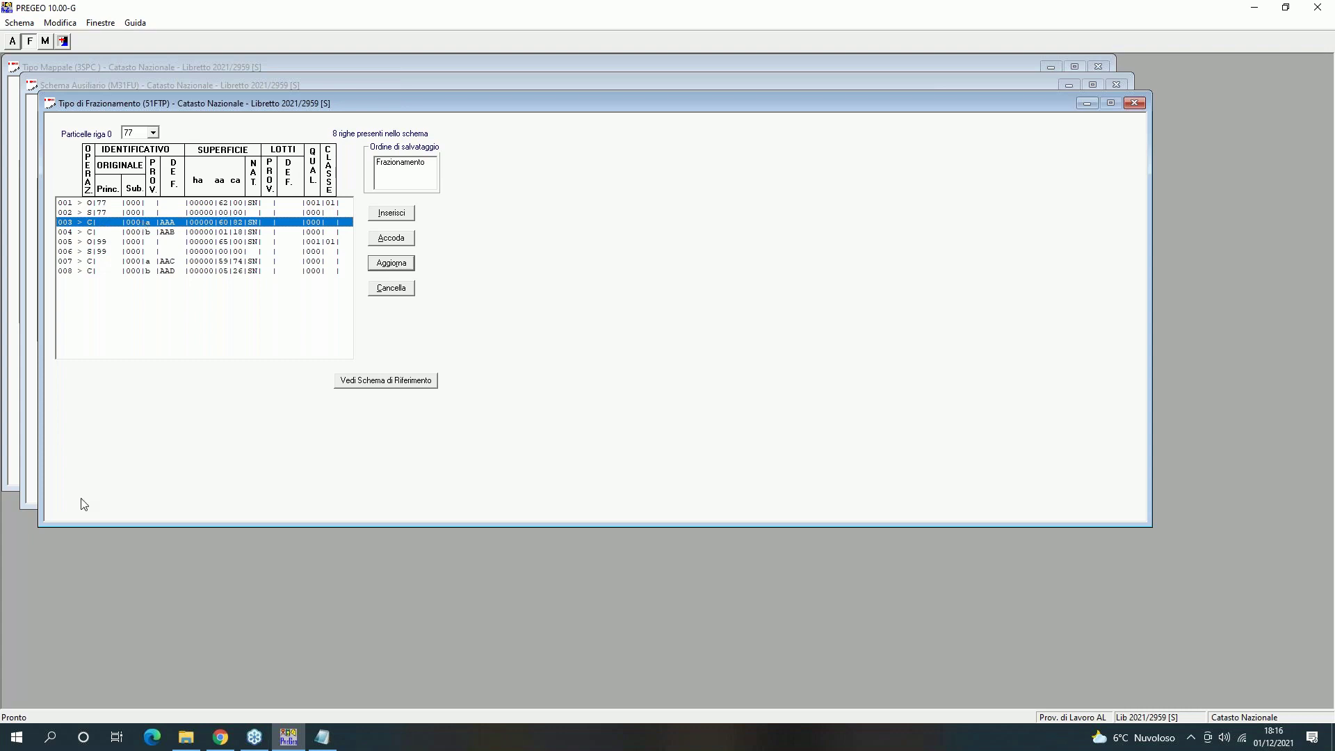
double_click(171, 224)
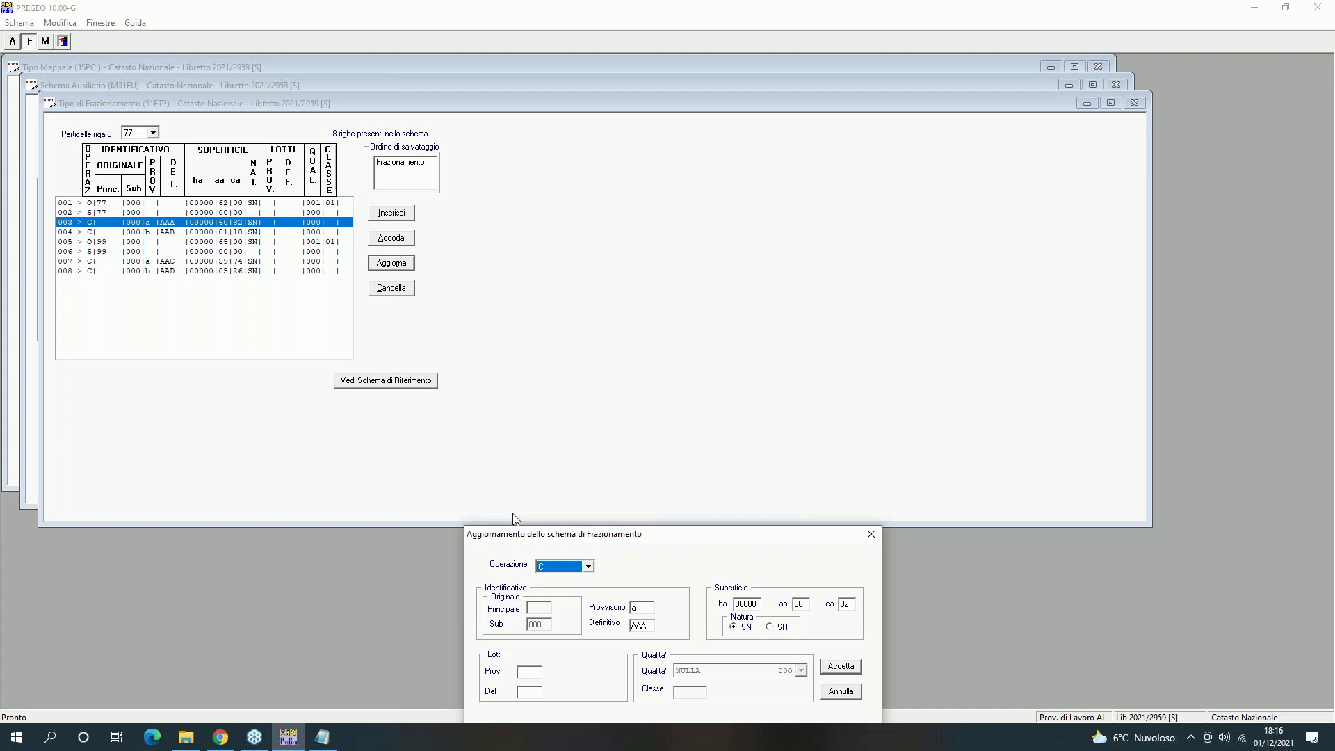
left_click(840, 665)
double_click(112, 243)
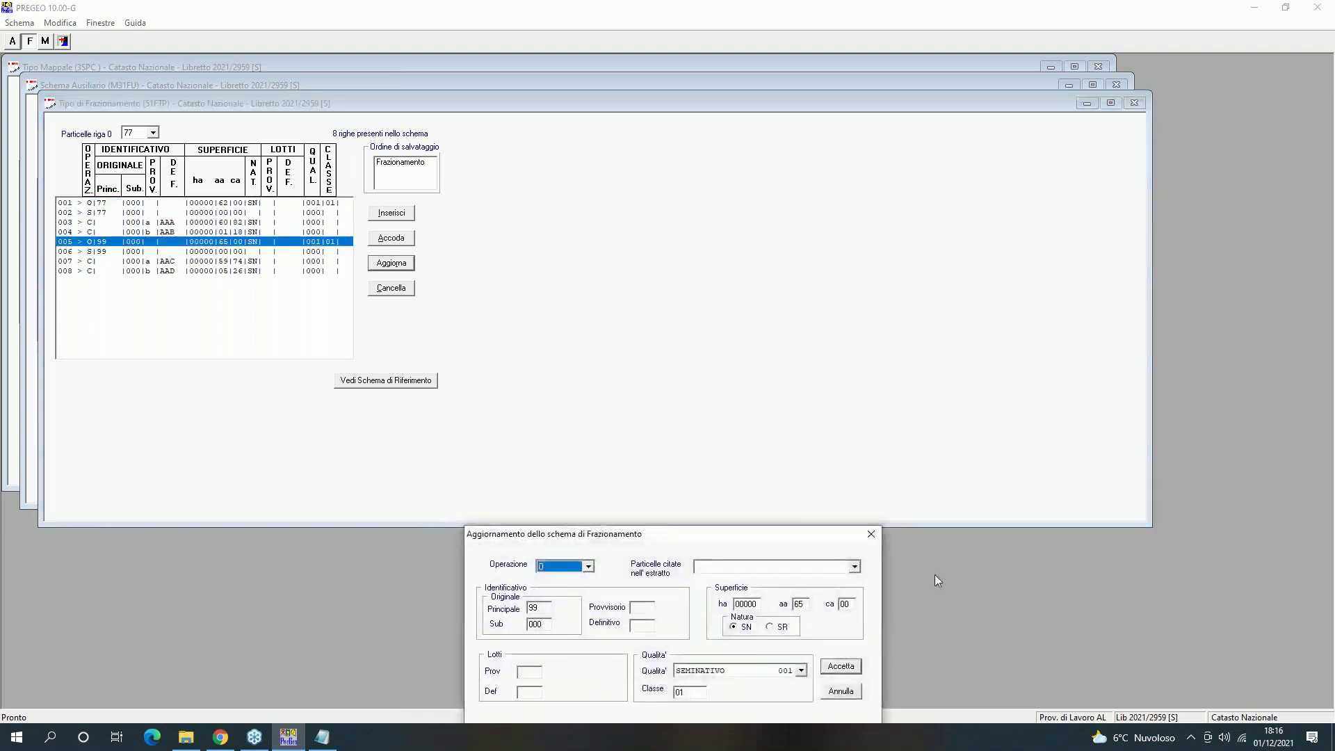
left_click(855, 566)
left_click(714, 600)
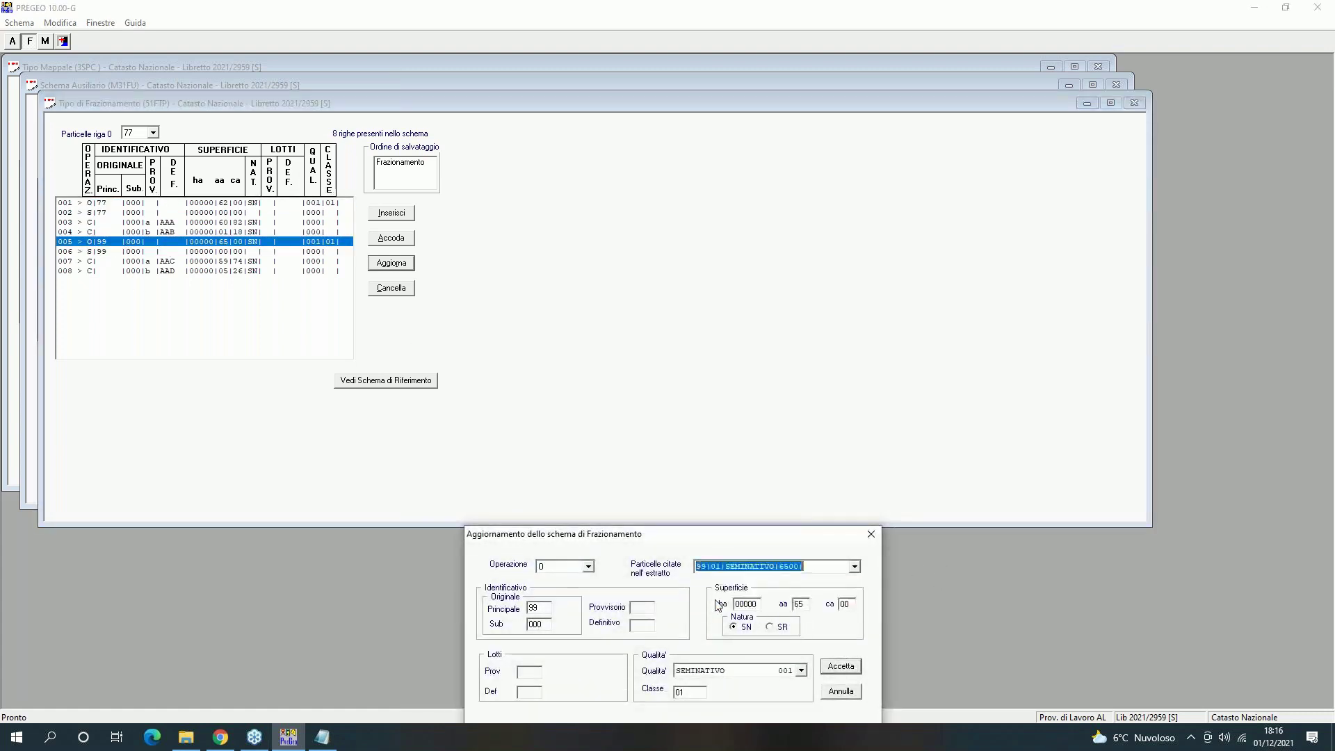
left_click(839, 666)
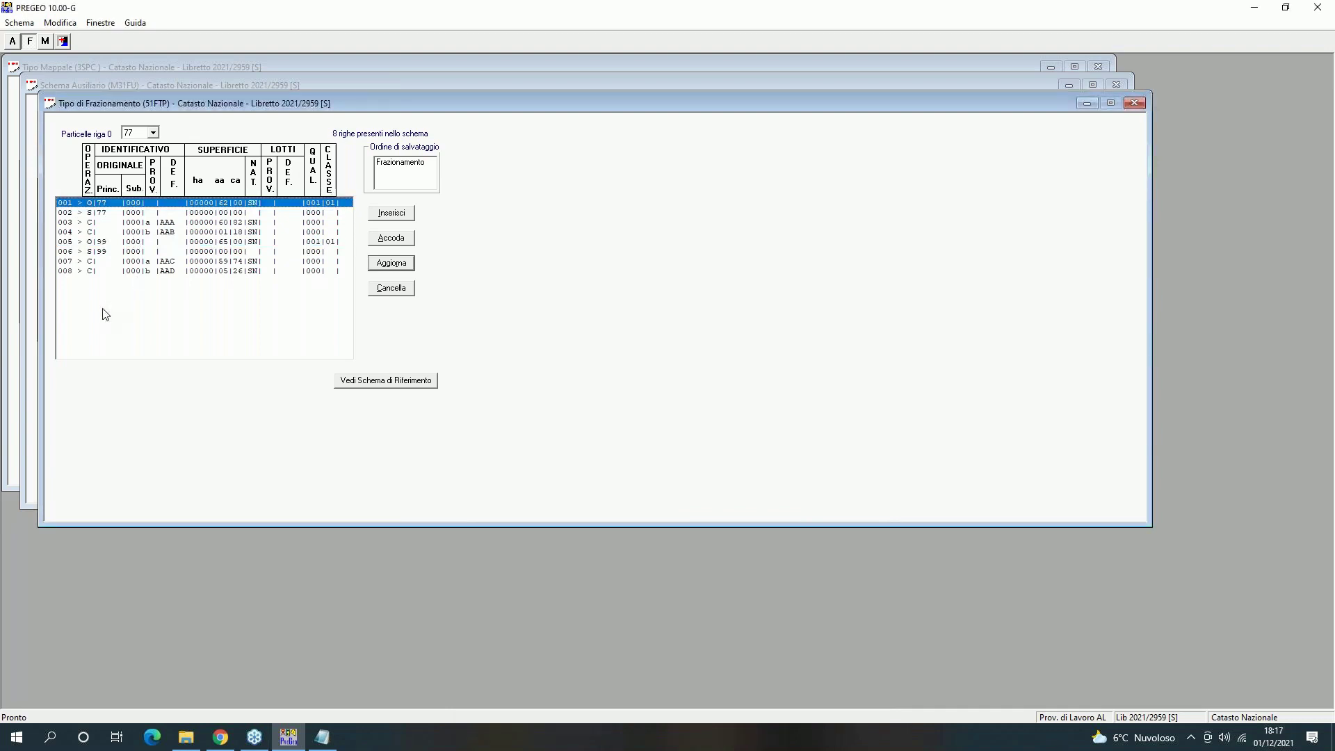
- Save the schema after it passes the formal check, and show the Tipo di Frazionamento schema
left_click(25, 28)
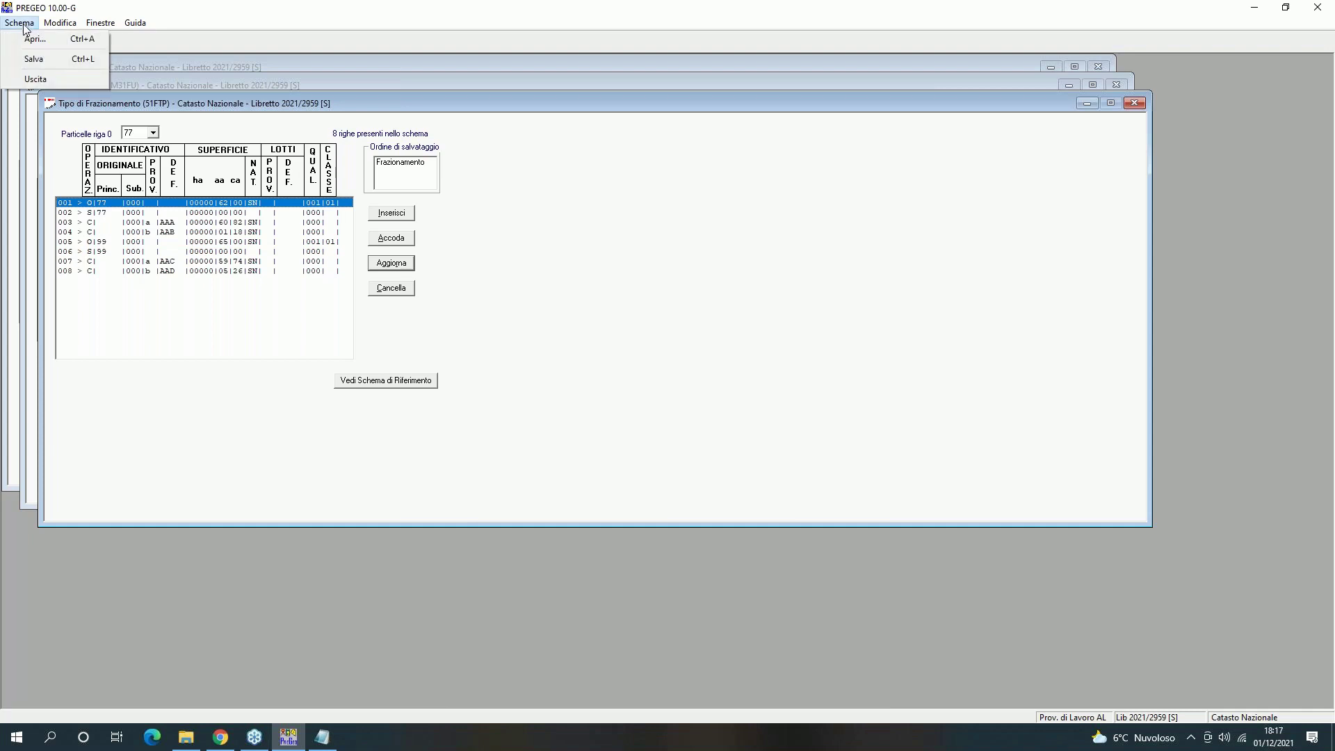
left_click(33, 61)
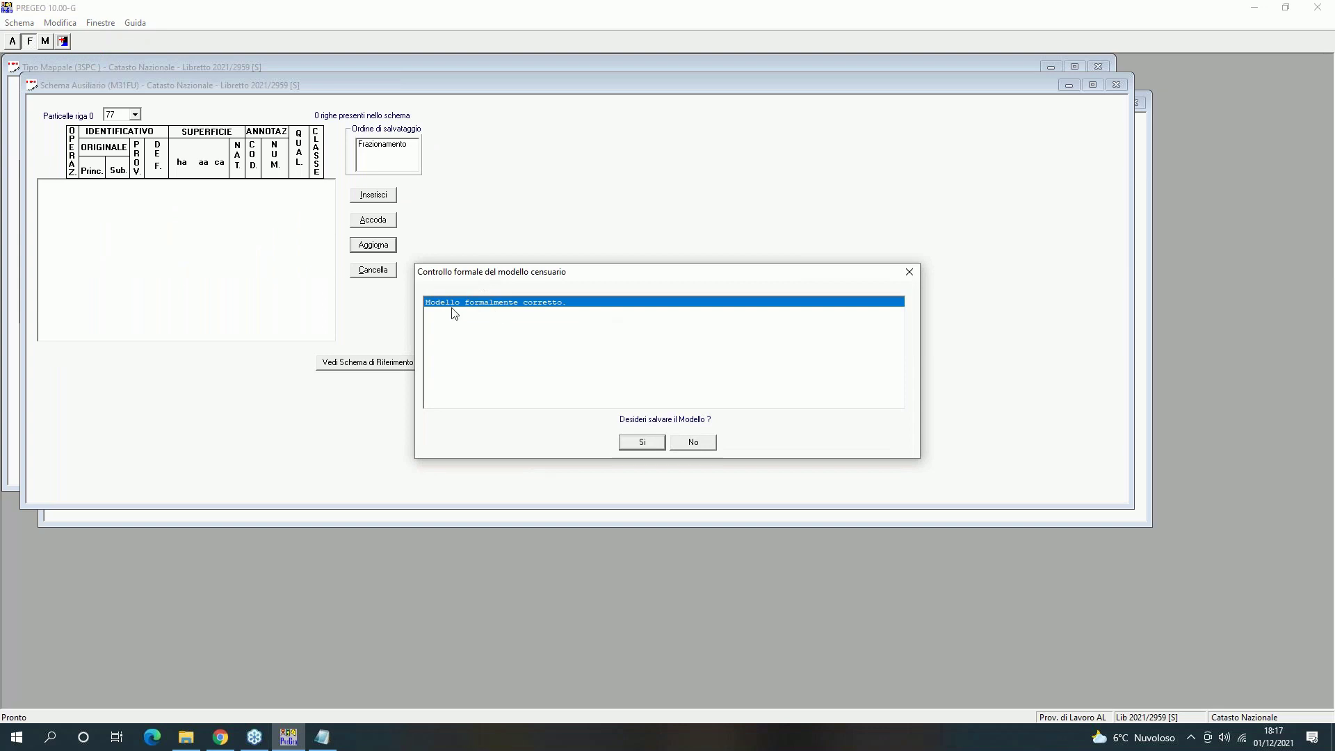
left_click(642, 442)
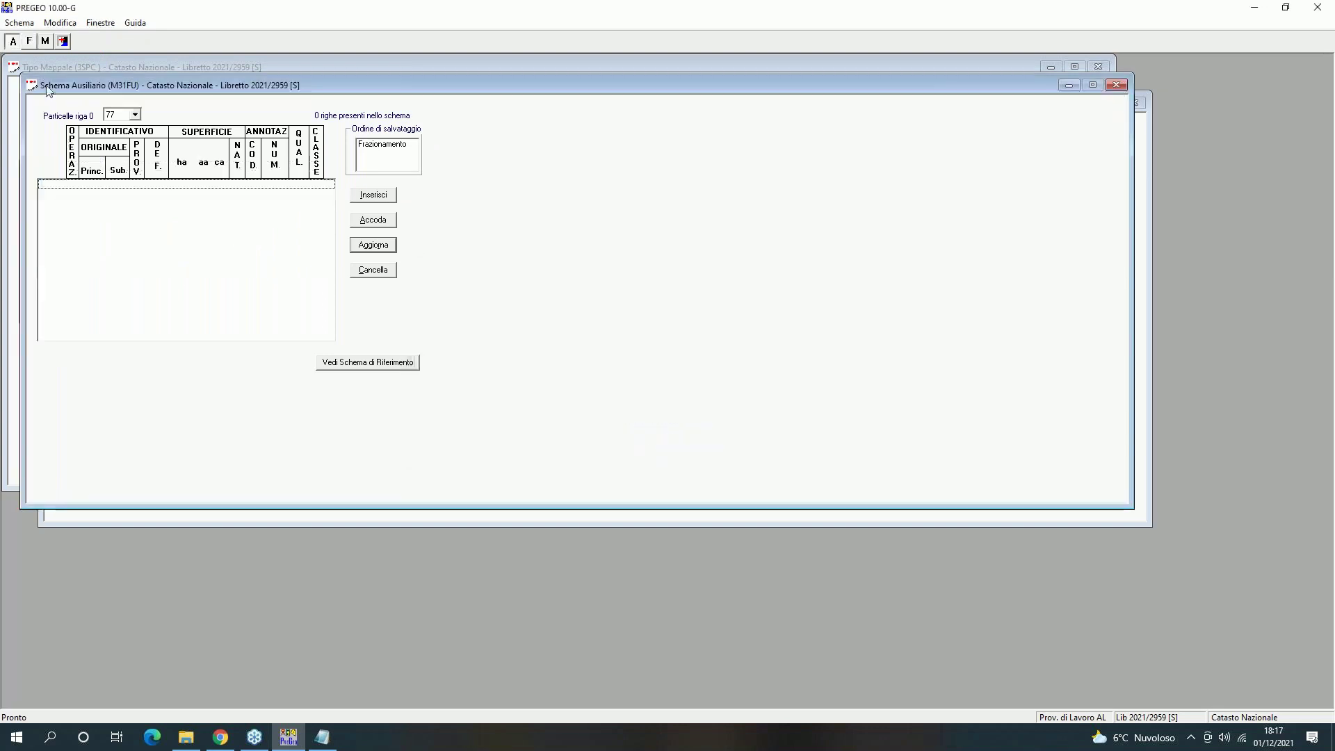
left_click(29, 41)
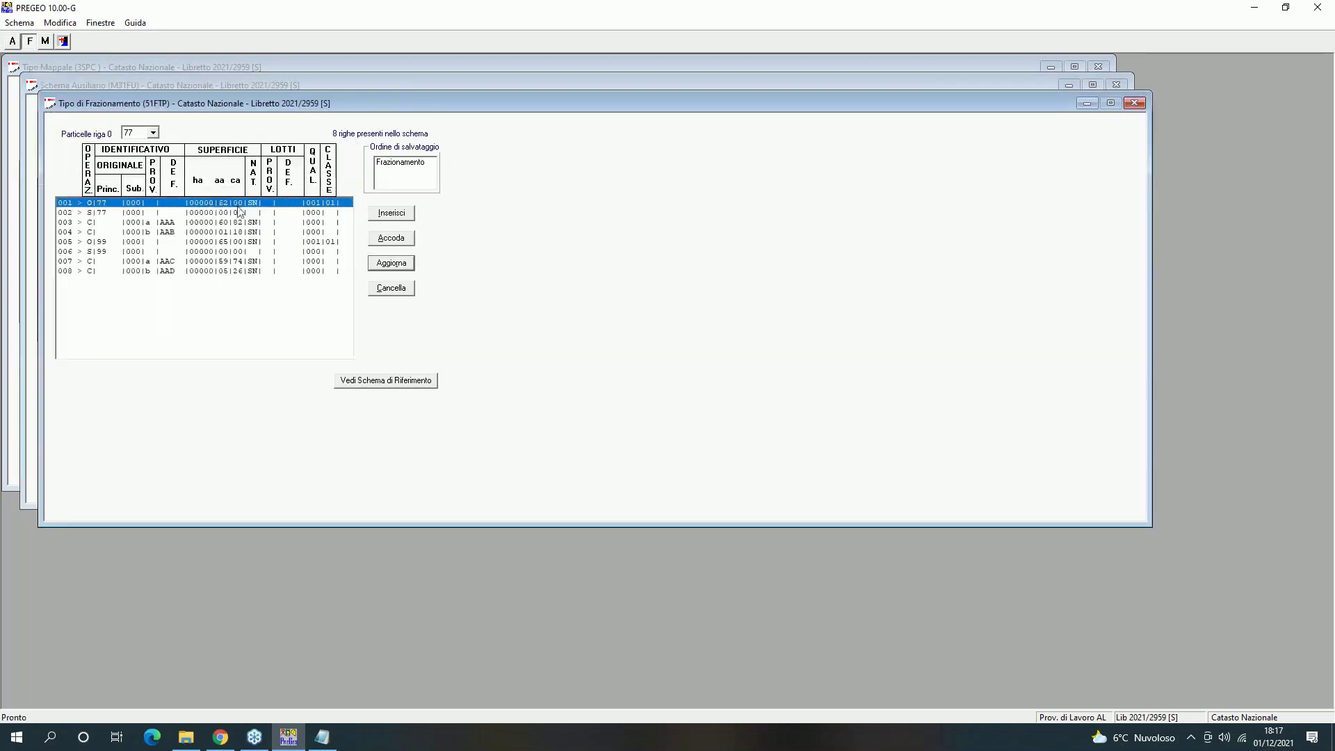
- Set row 004 to 01 aa 17 ca and decline saving after the parcel 77 area-mismatch warning
double_click(138, 231)
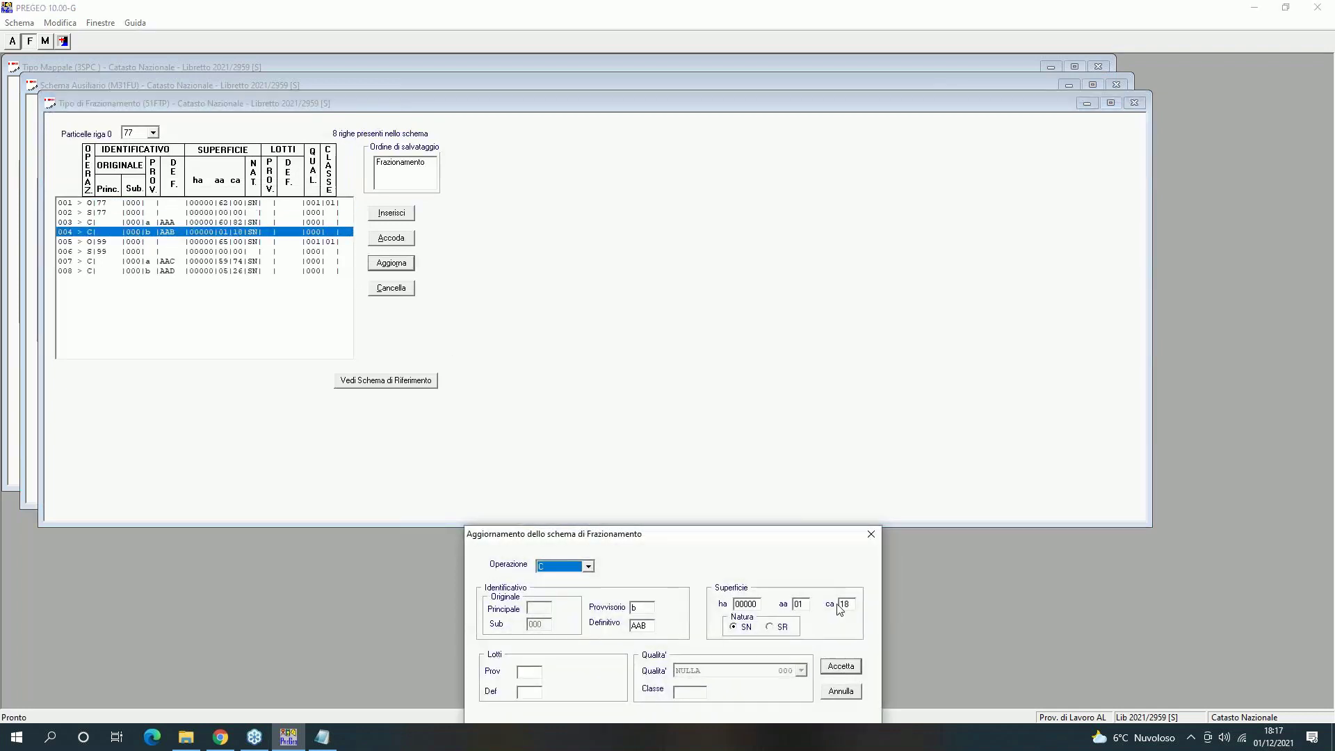
left_click(849, 605)
left_click(840, 665)
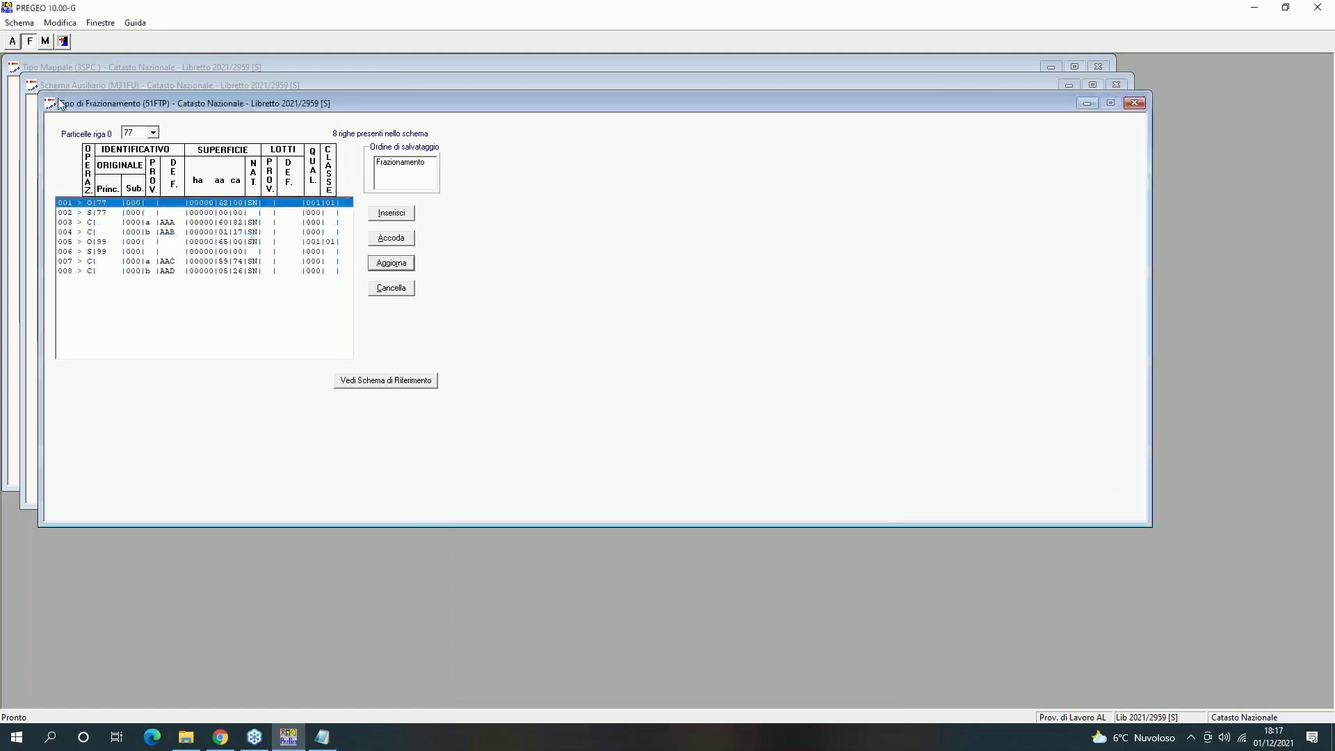
left_click(19, 22)
left_click(23, 46)
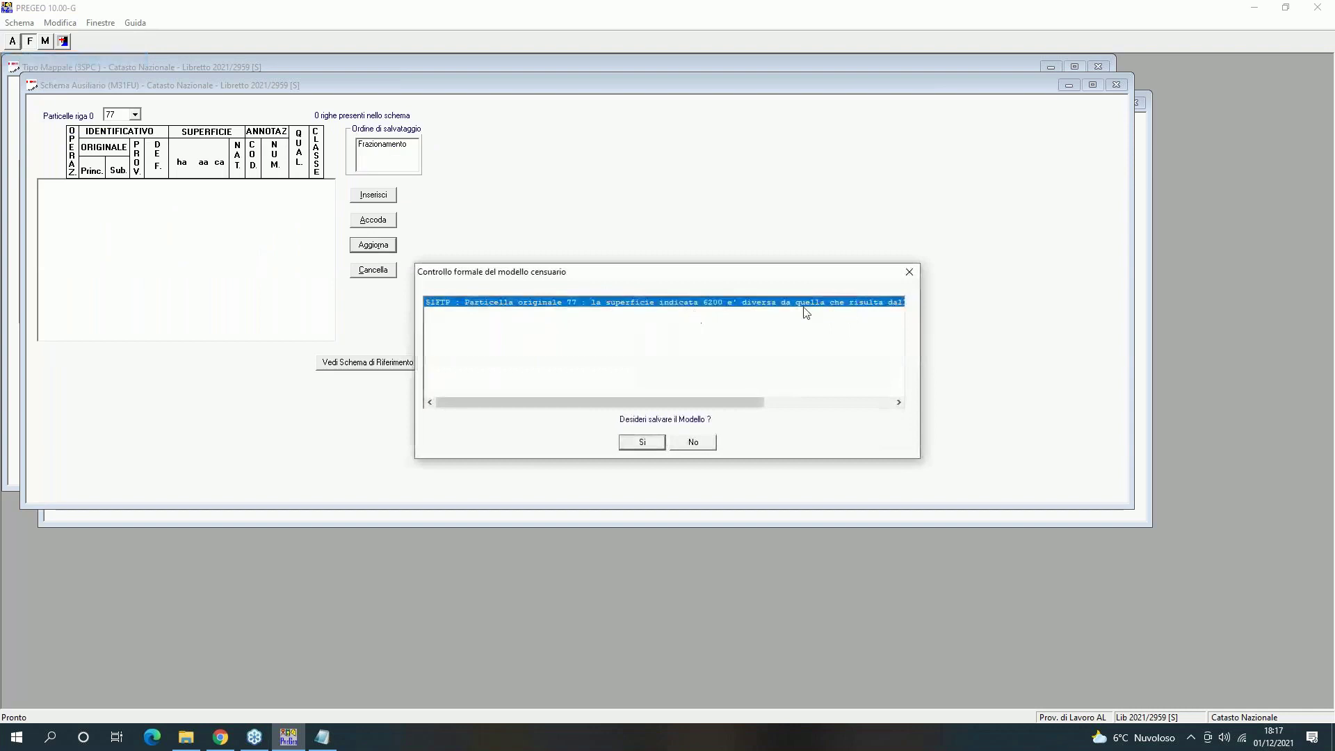
left_click_drag(720, 408, 851, 408)
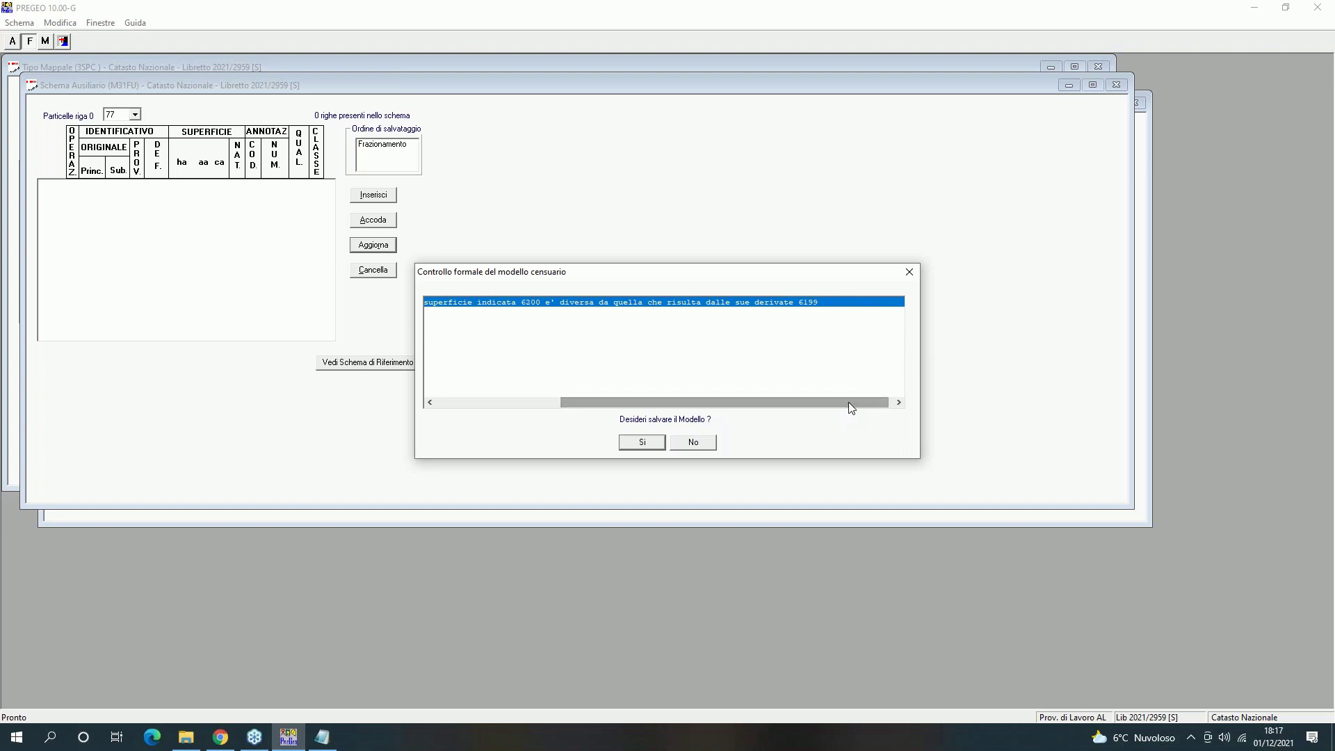
left_click(698, 443)
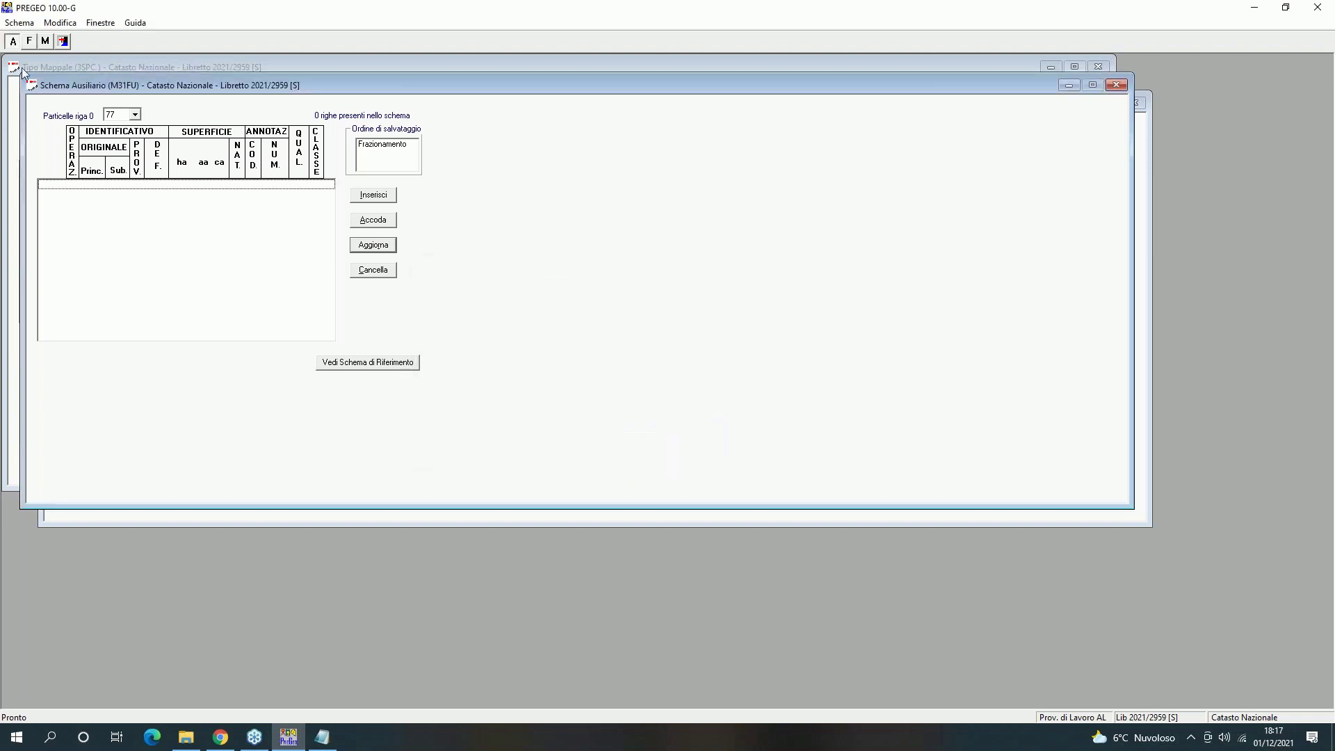
- Change row 004 to 18 centiare and save the model once it passes the formal check
left_click(29, 41)
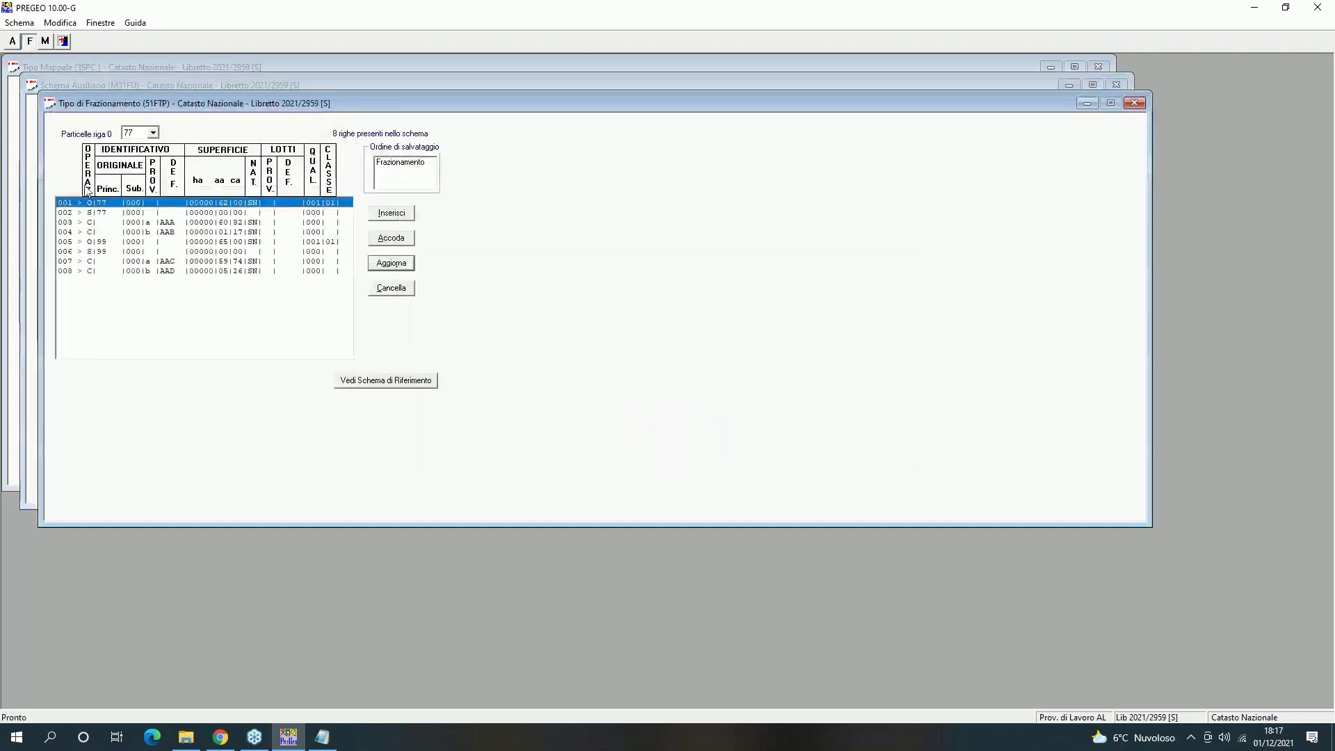
double_click(82, 233)
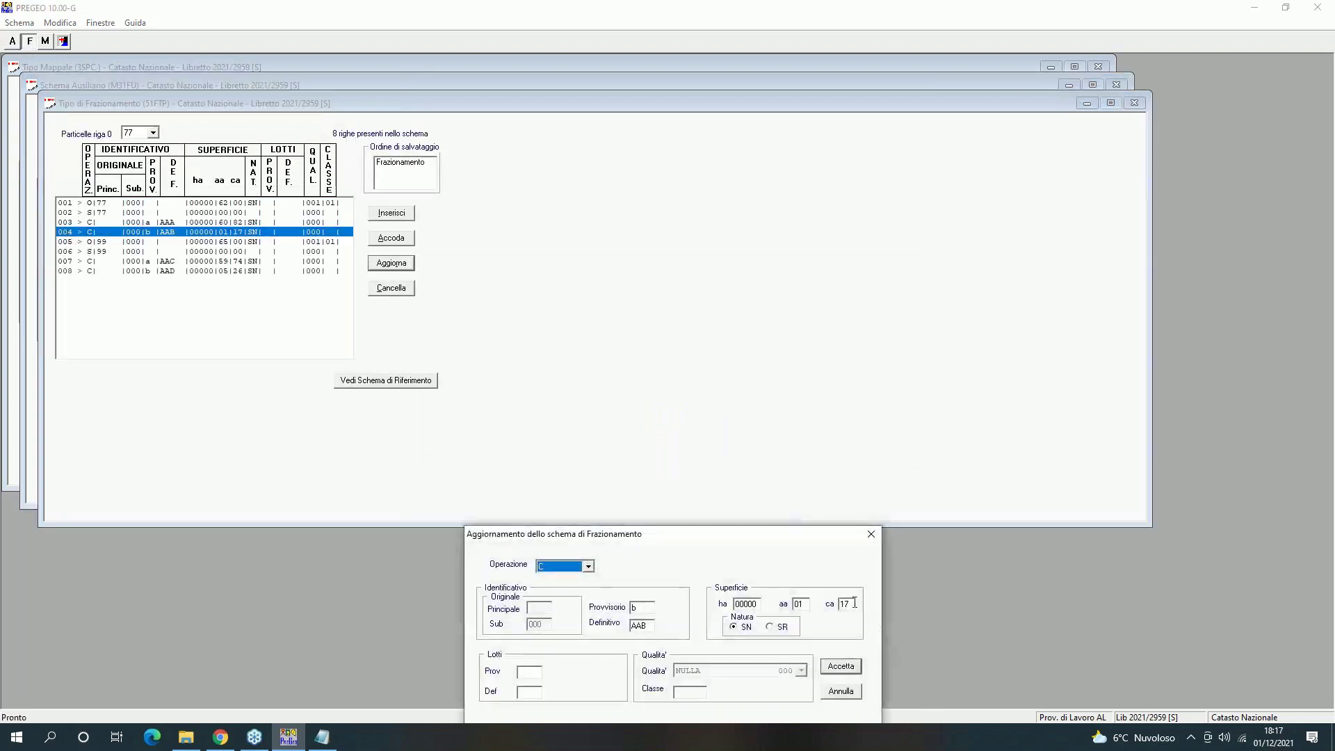
left_click(856, 608)
key("BackSpace")
type("8")
left_click(841, 666)
left_click(19, 23)
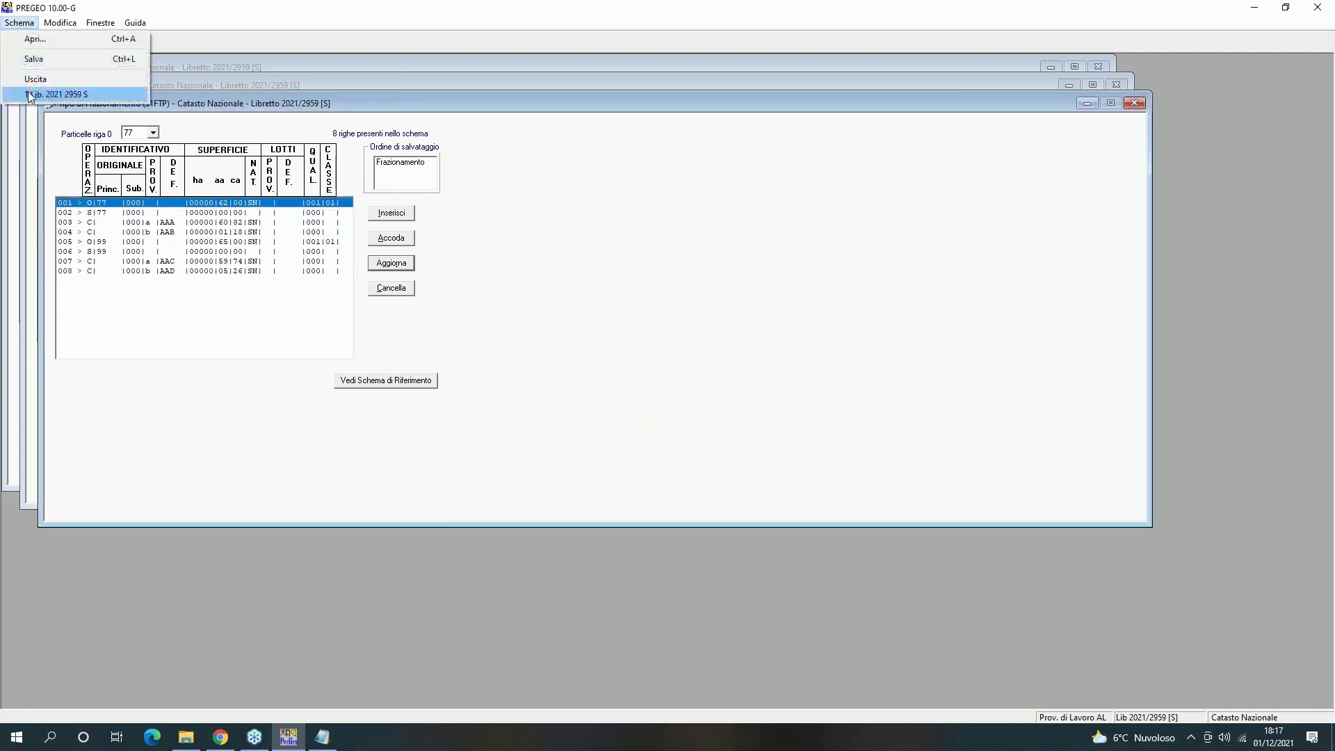
left_click(31, 62)
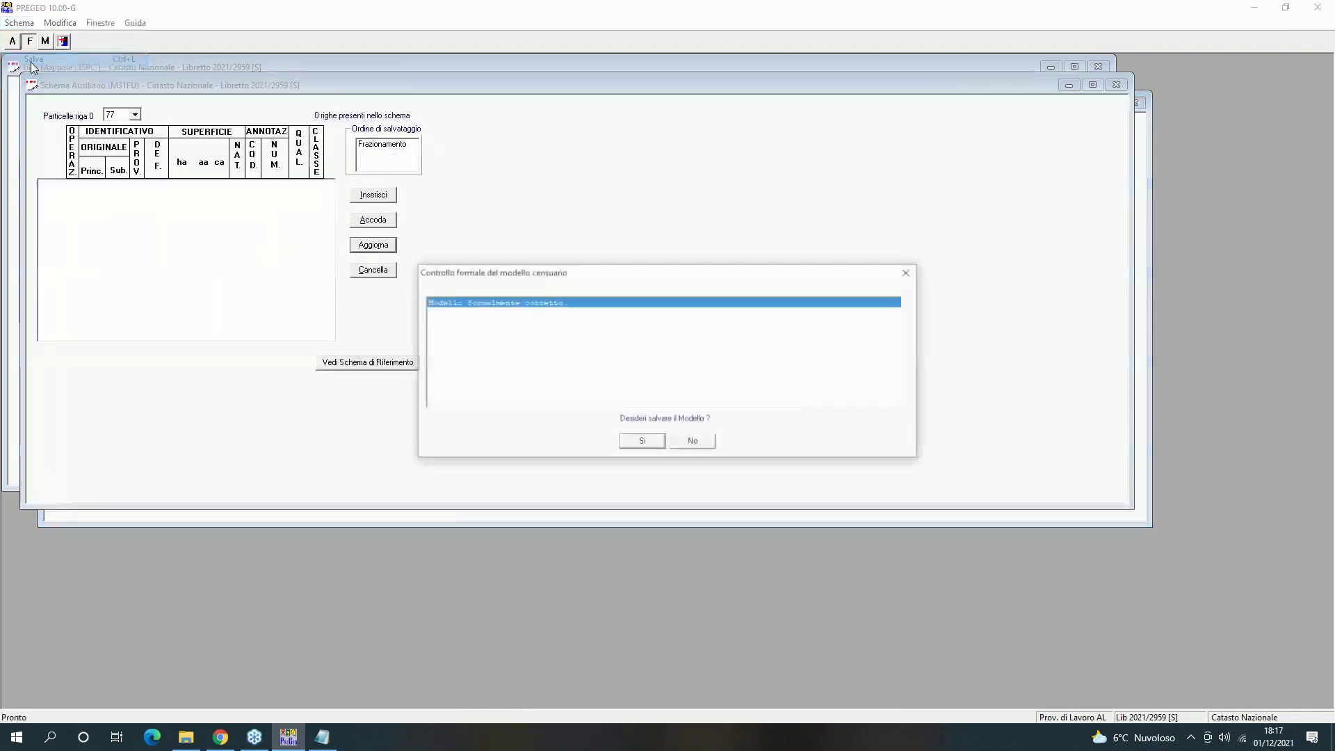
left_click(643, 442)
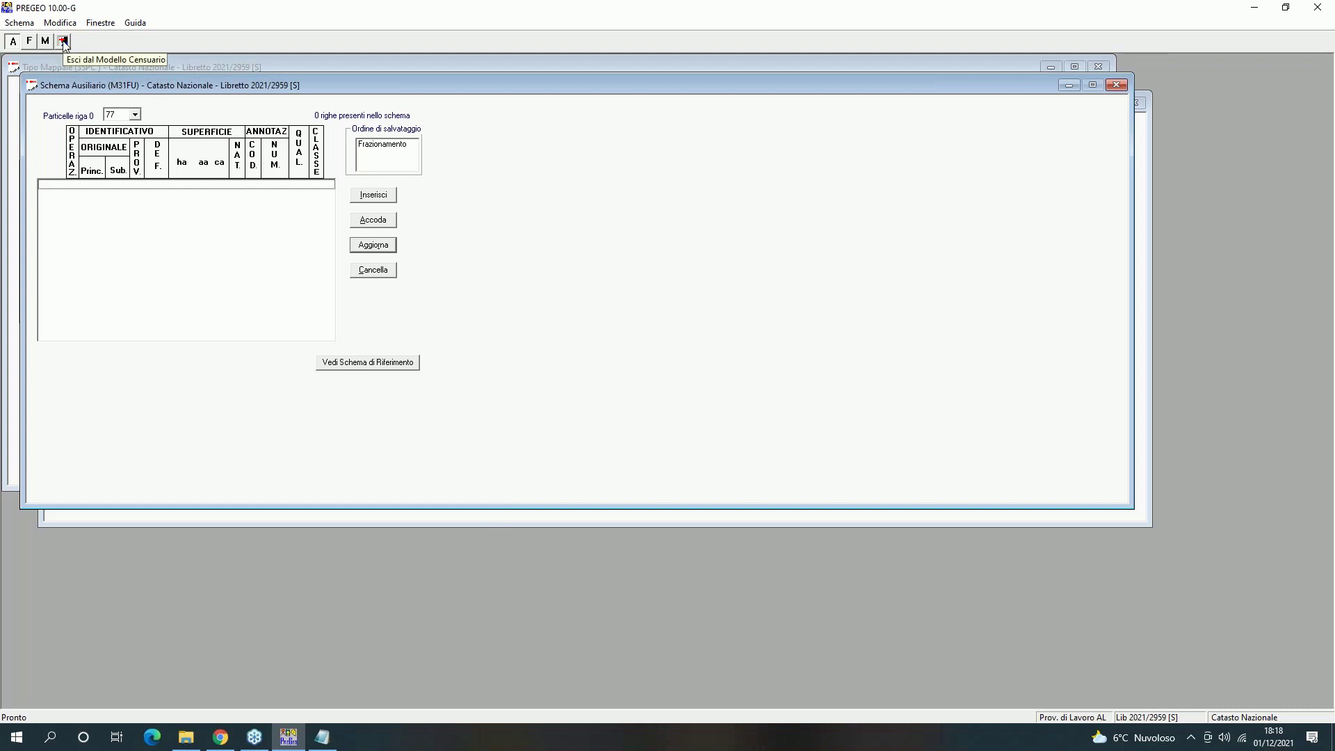
- Save the auxiliary schema and close the Schema Ausiliario and Tipo Mappale windows
left_click(18, 23)
left_click(32, 61)
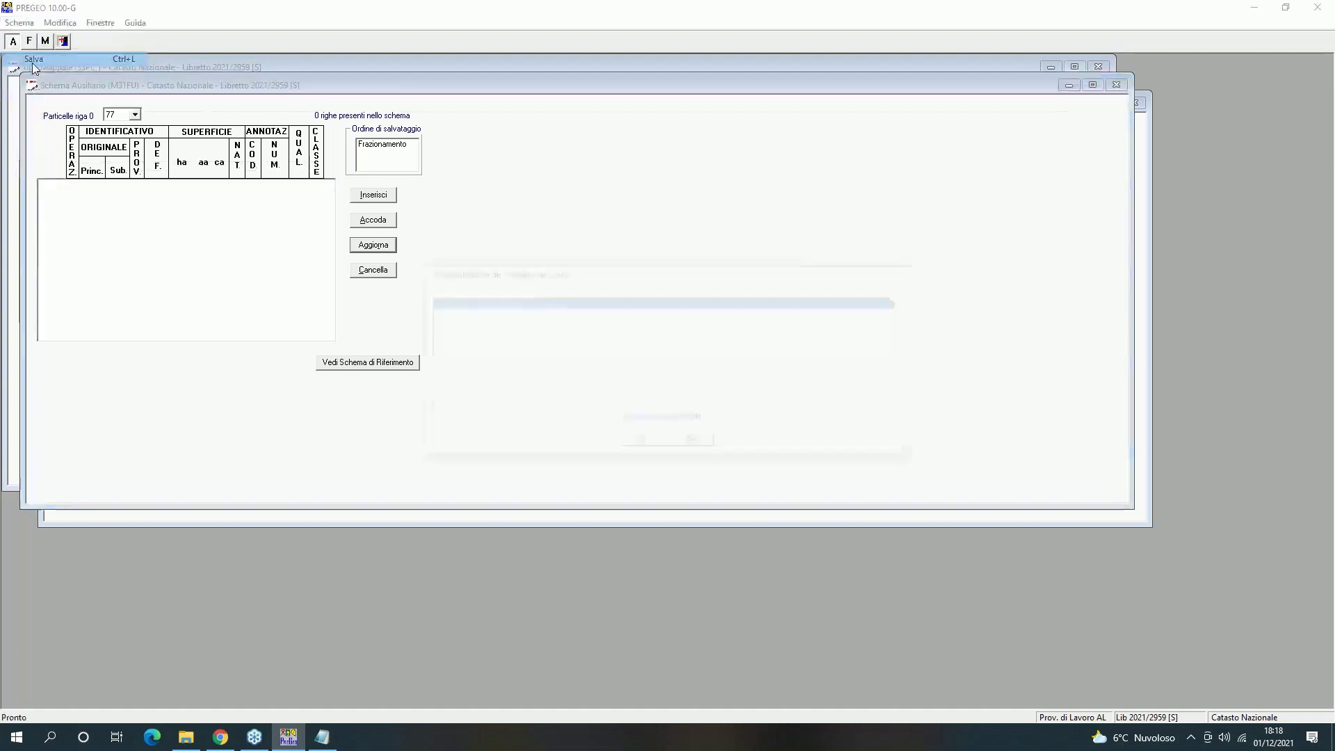
left_click(642, 443)
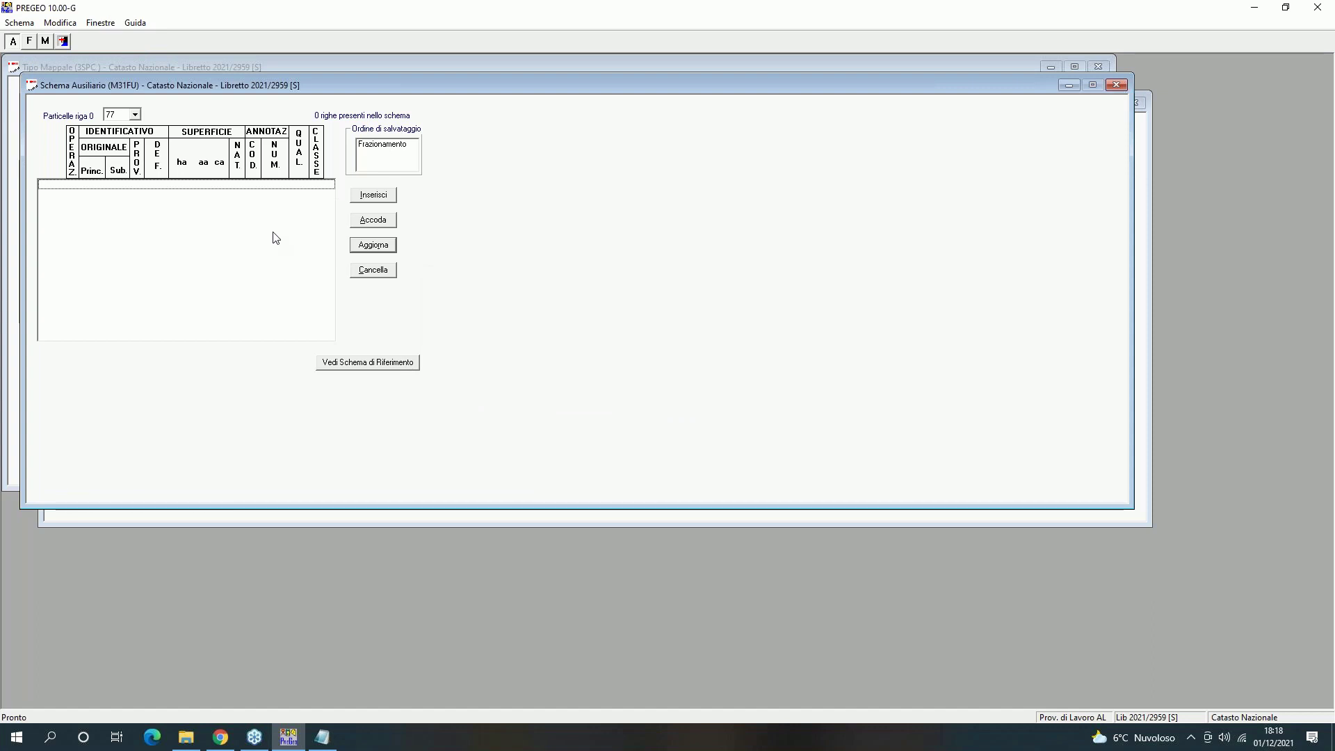
left_click(62, 42)
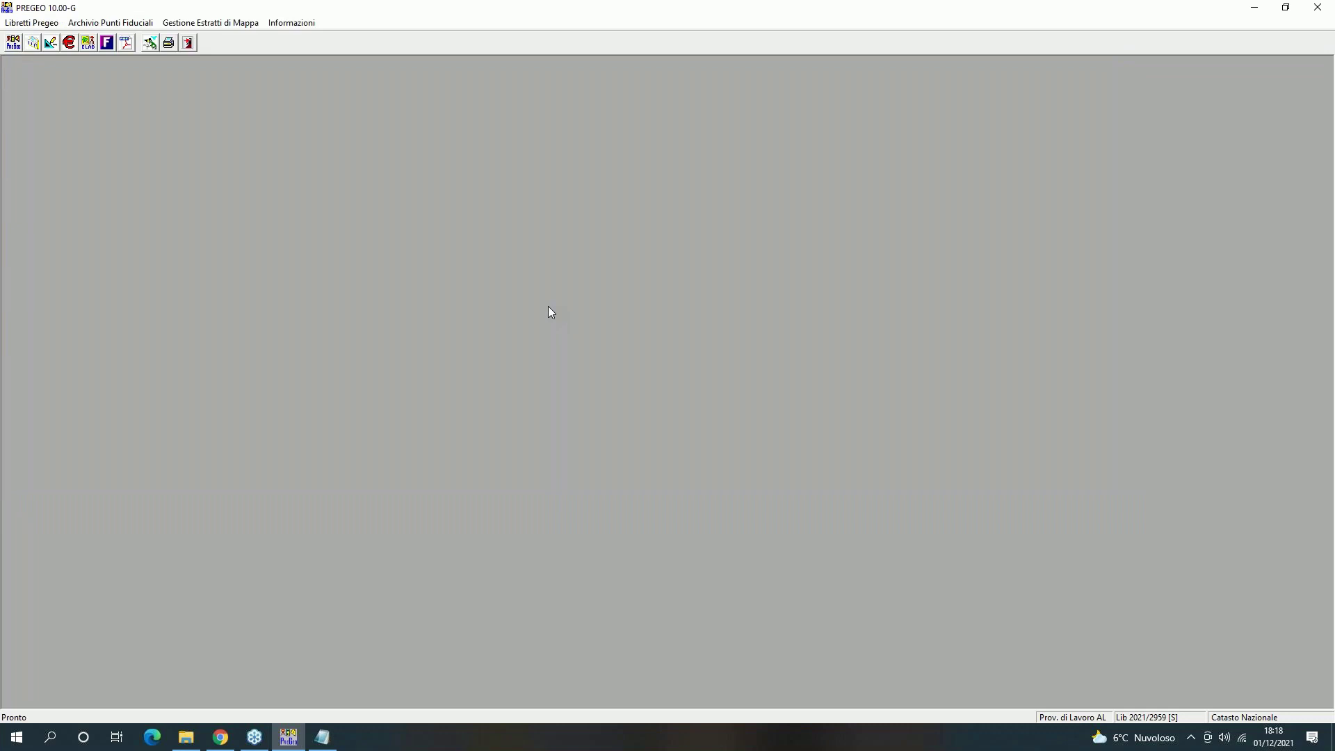
- Start the Riesame Grafico review and run Controlla Modello on the census model
left_click(204, 26)
left_click(219, 151)
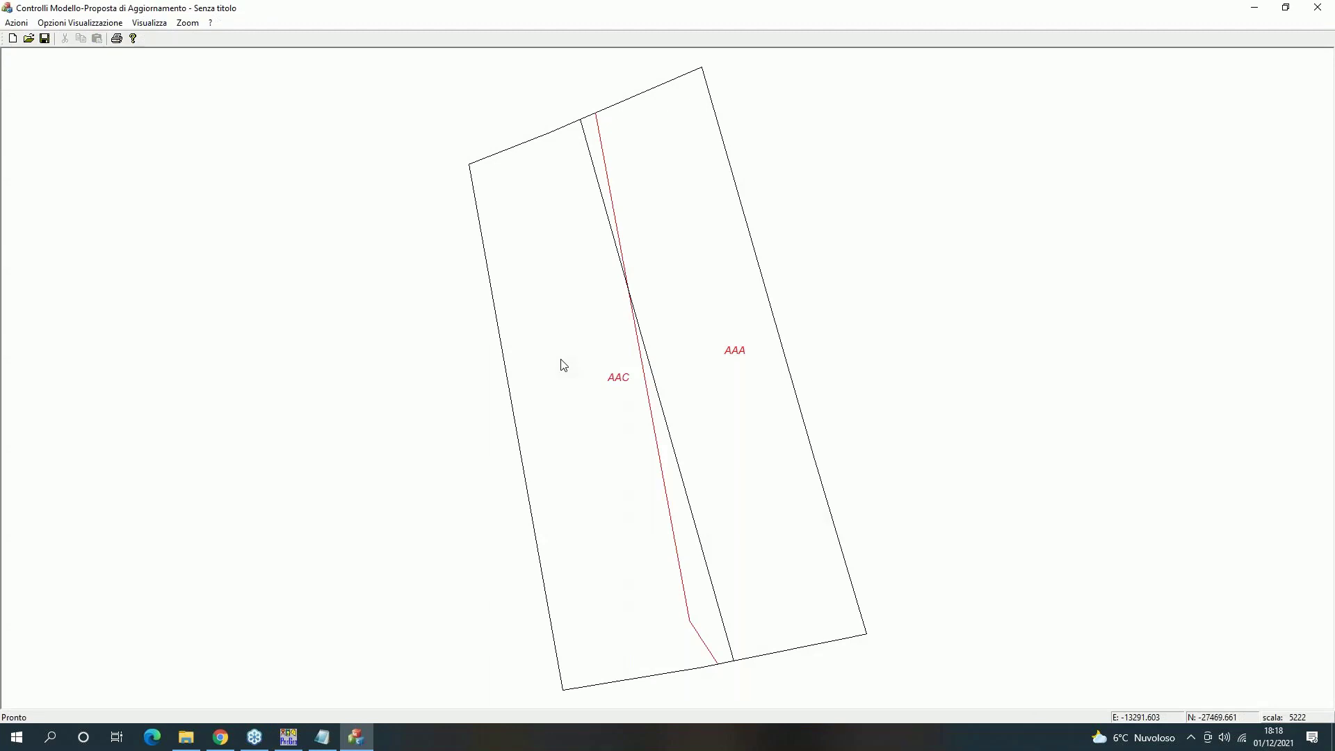
left_click(23, 21)
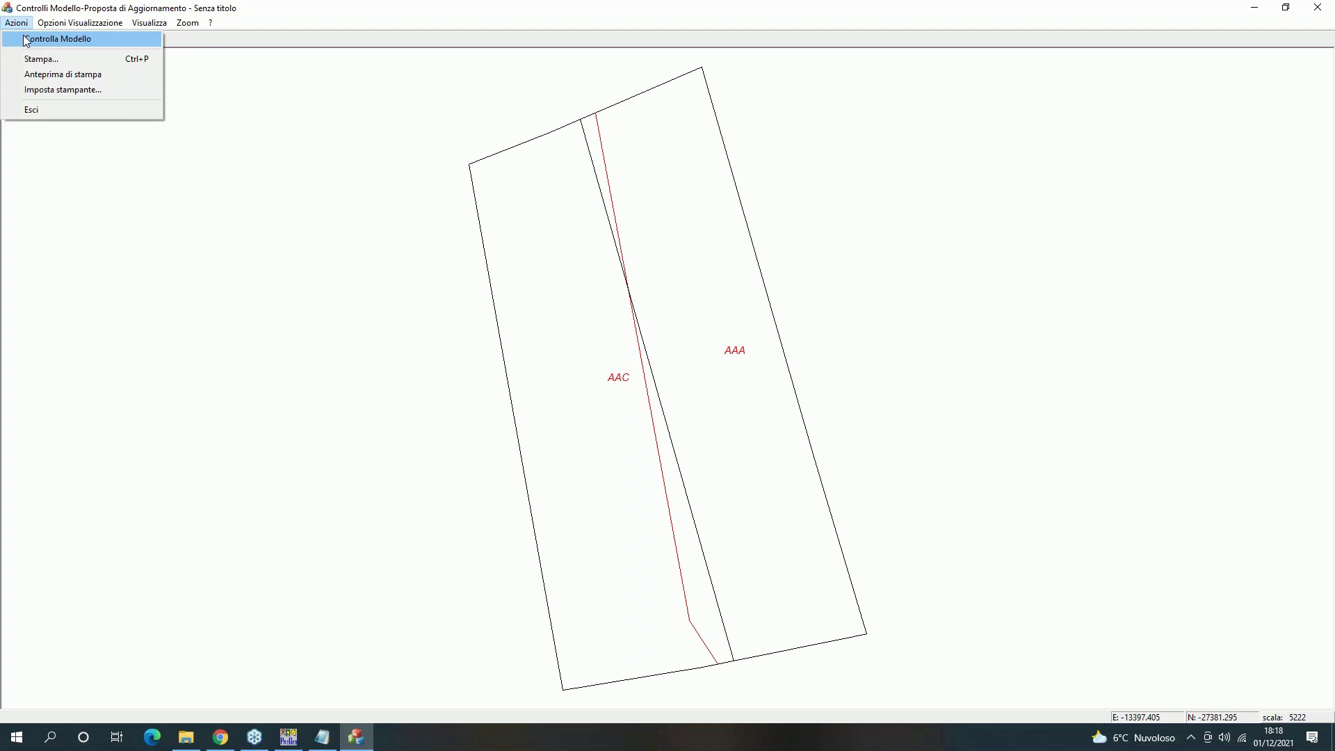
left_click(26, 40)
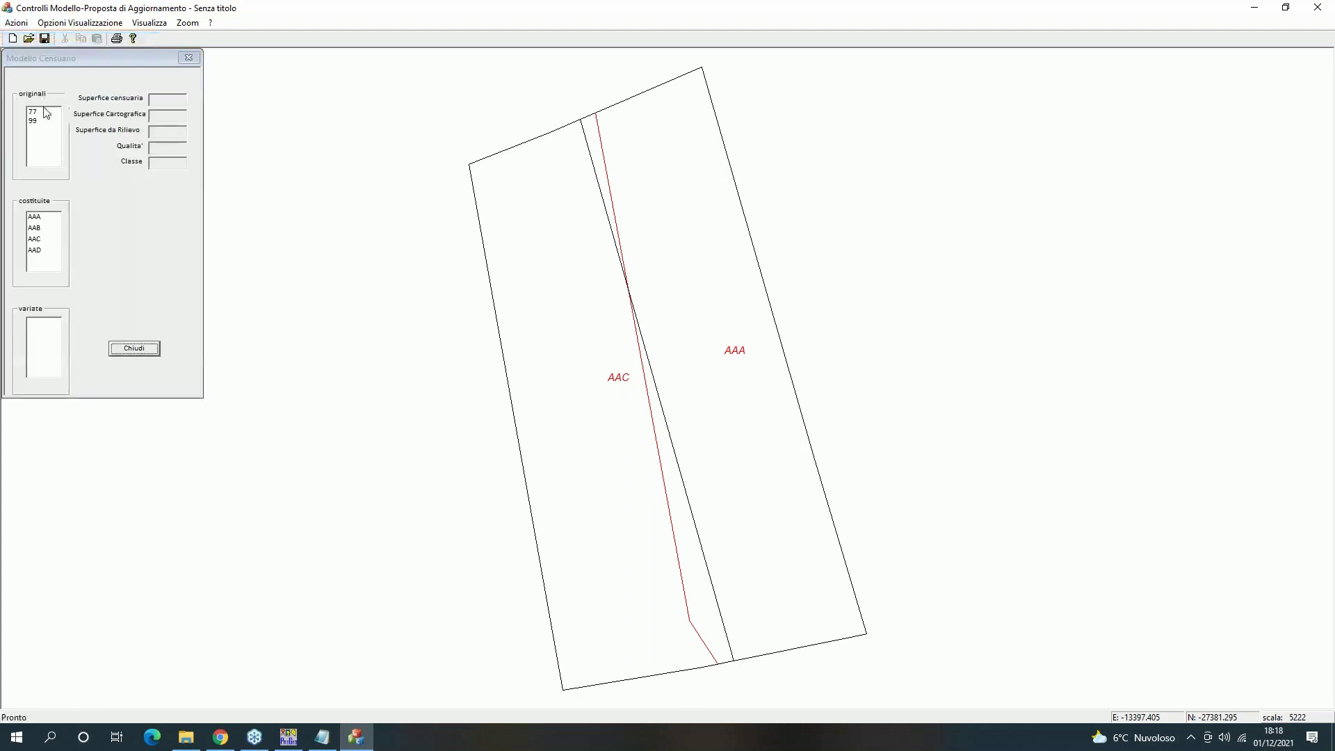
- Inspect parcels AAA, AAB, AAC and AAD with their areas, then close the review
left_click(35, 217)
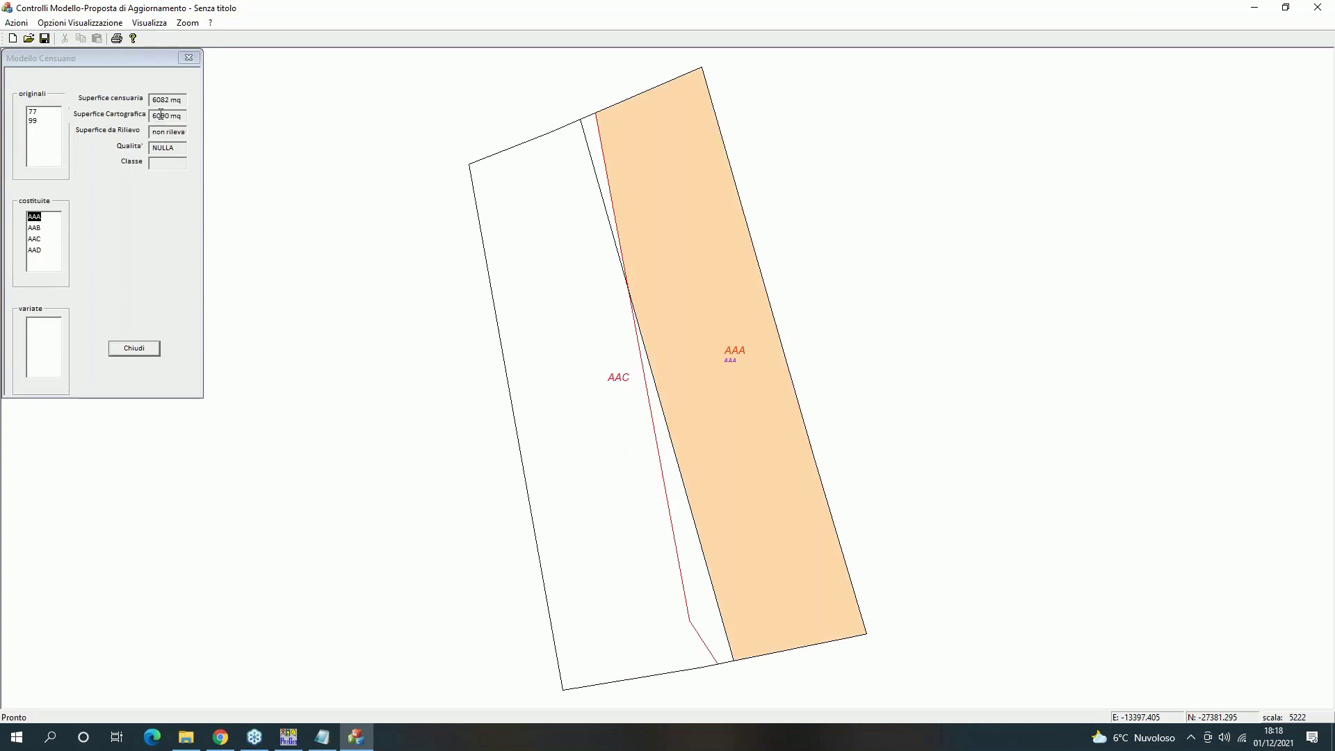
left_click(35, 228)
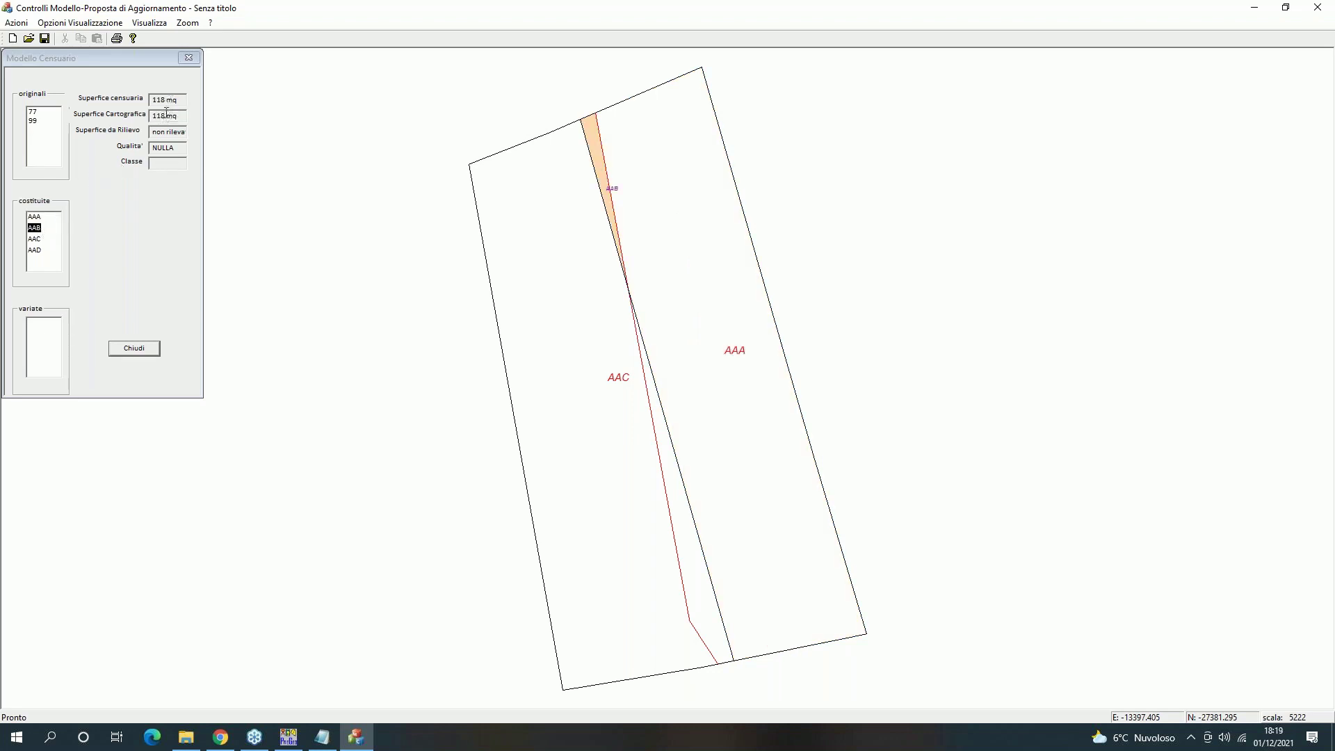
left_click(35, 239)
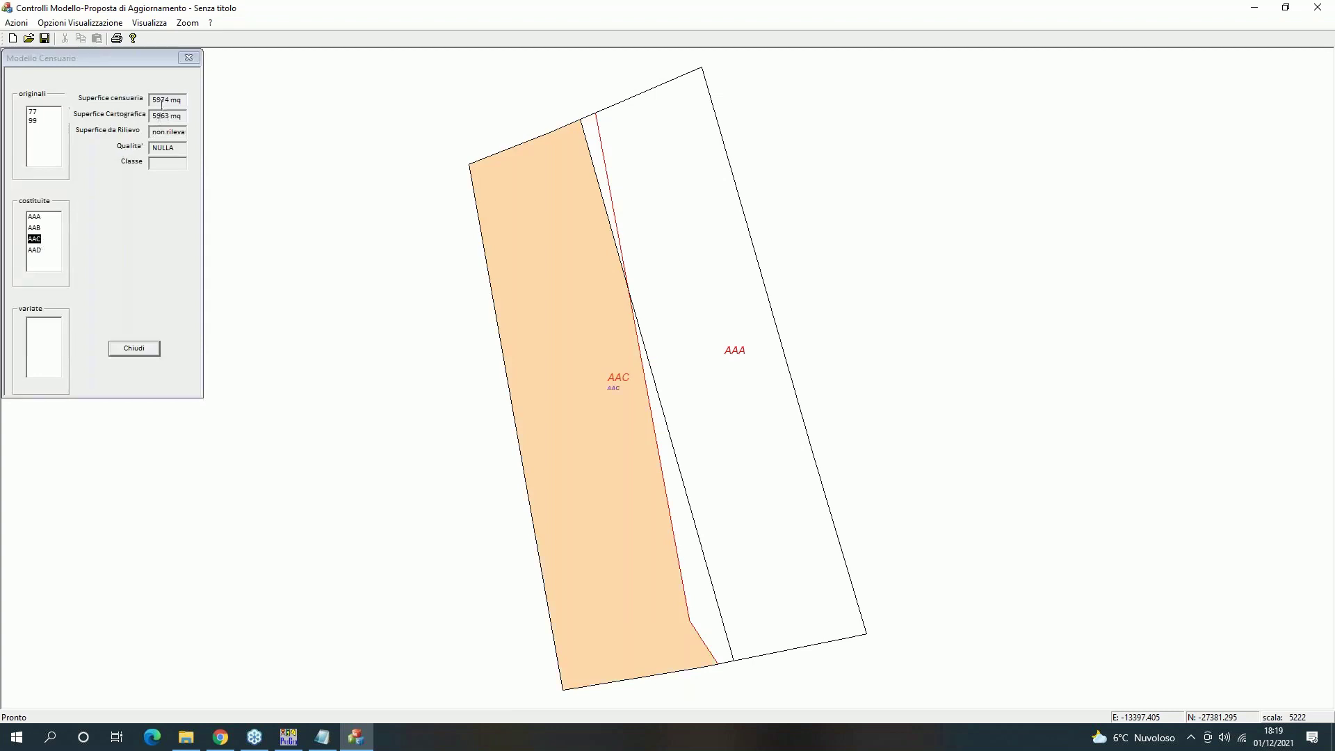
left_click(41, 250)
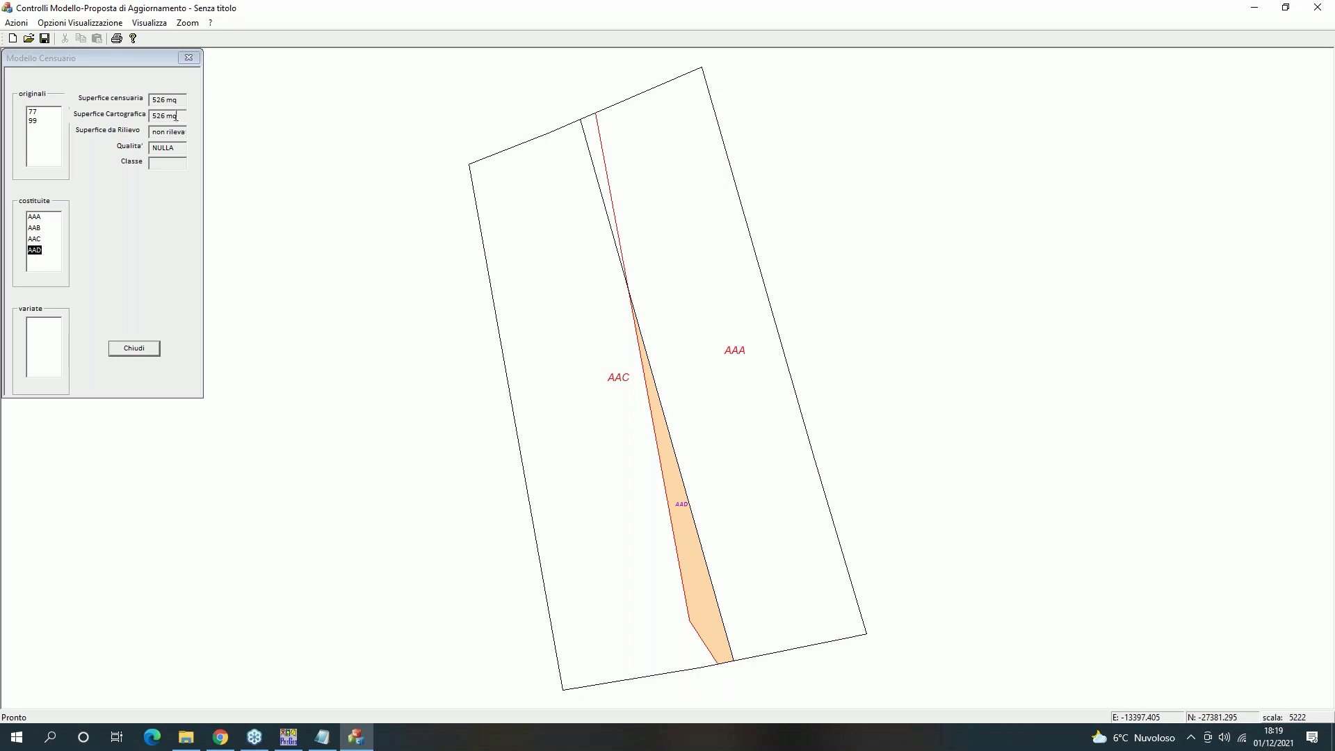
left_click(36, 239)
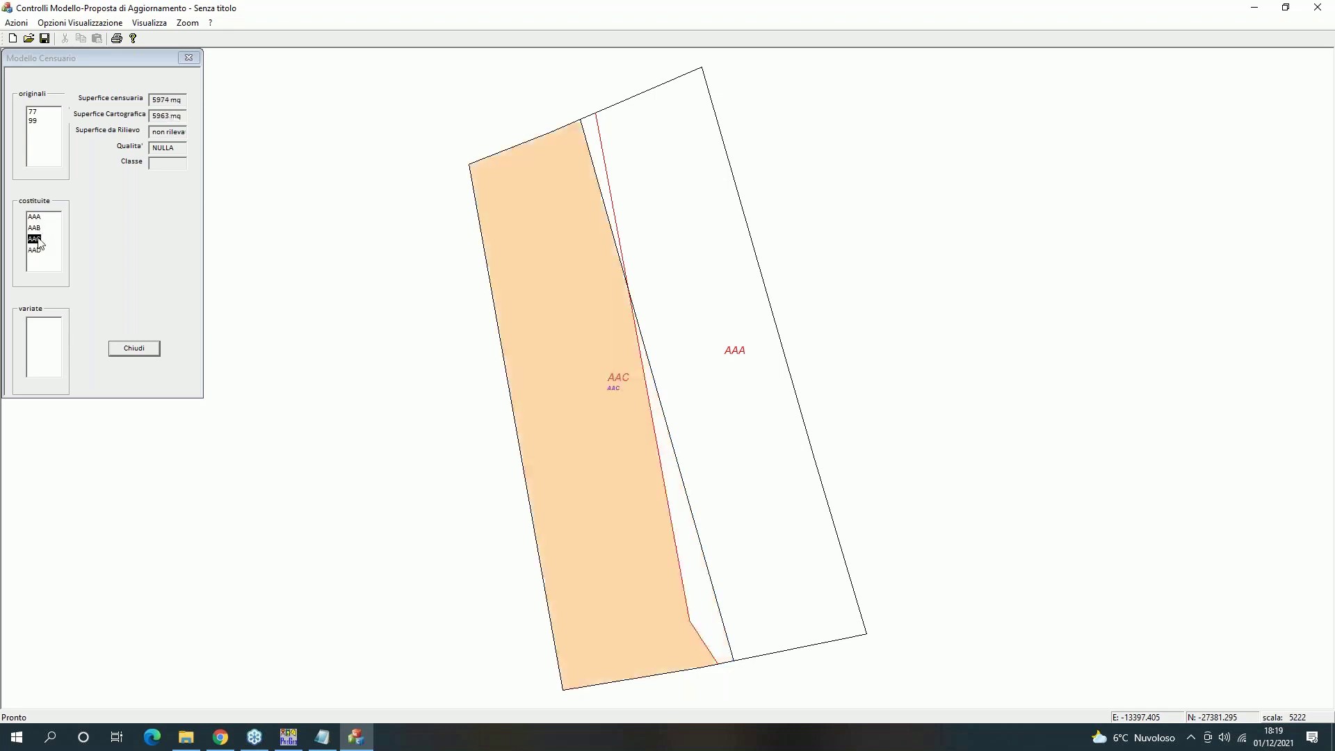
left_click(38, 228)
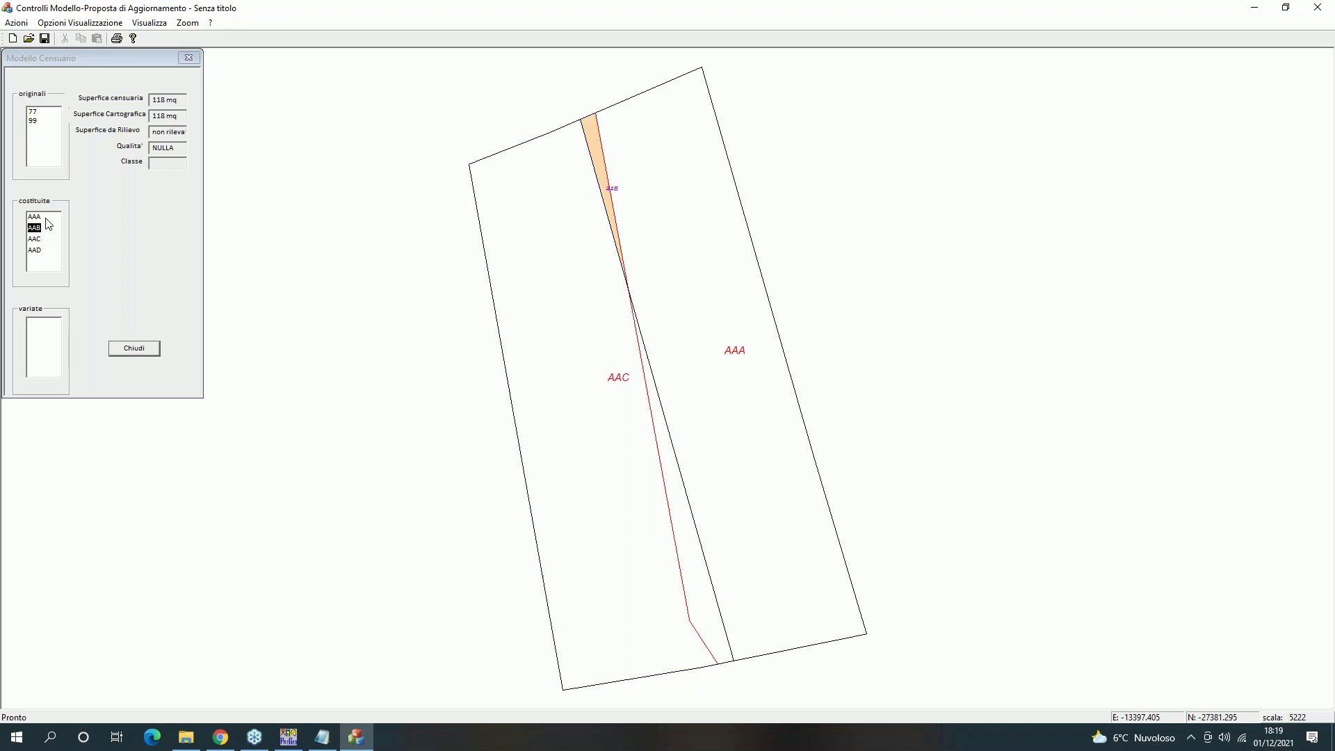
left_click(121, 355)
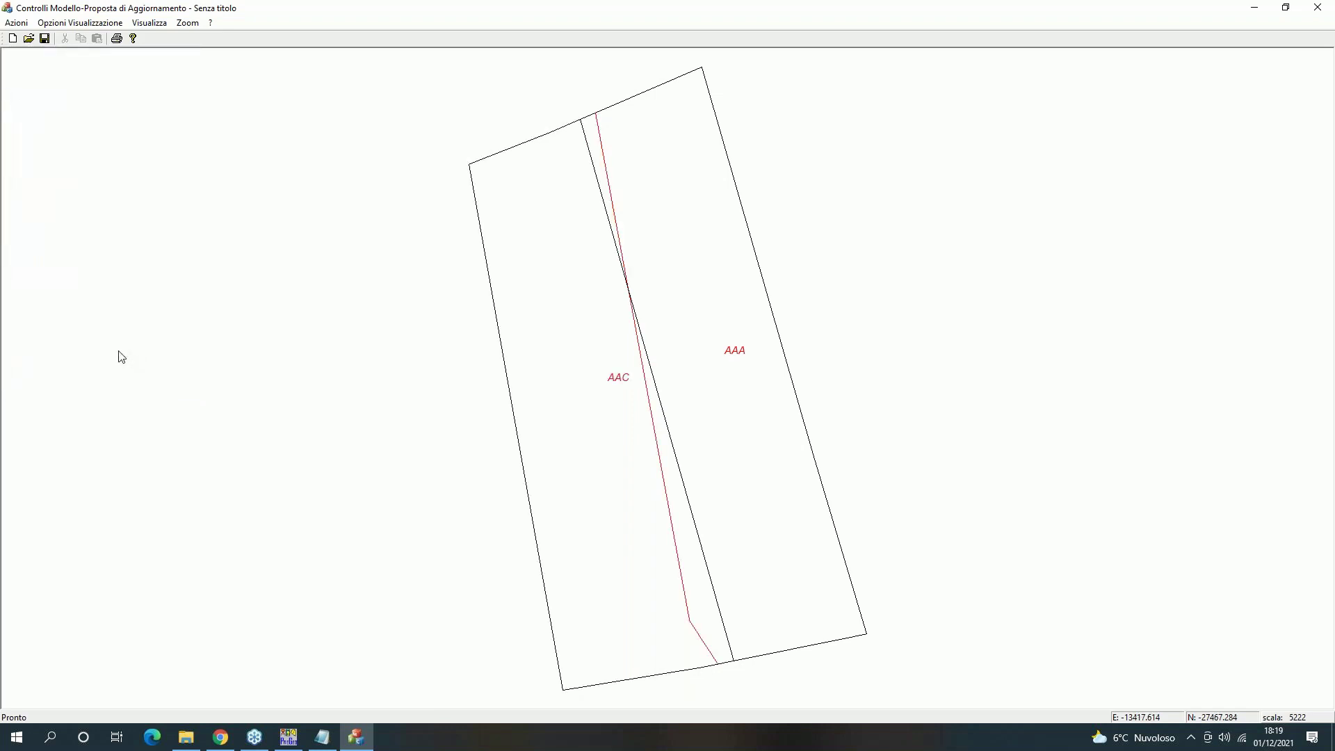
left_click(1318, 8)
- Start PreDisposizione Atto di Aggiornamento and pass the further approvability checks for act 2021/2959
left_click(38, 23)
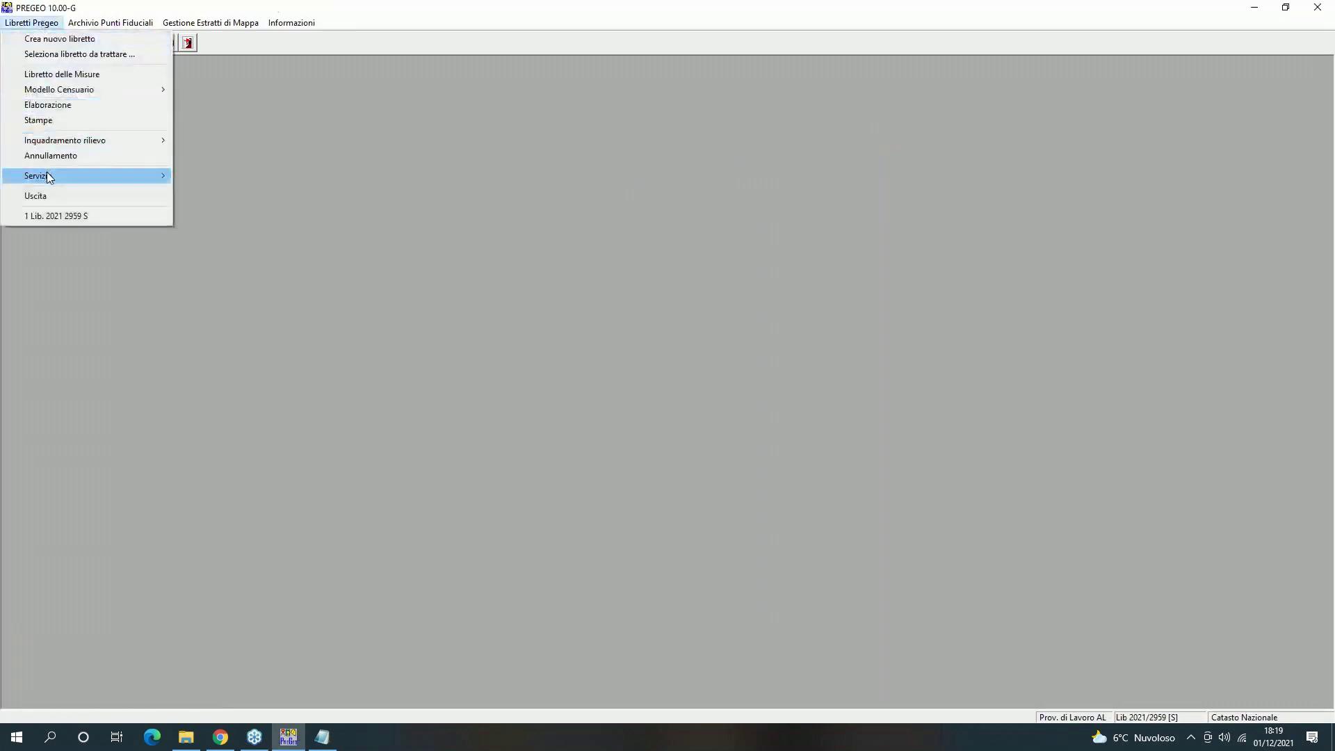
mouse_move(48, 174)
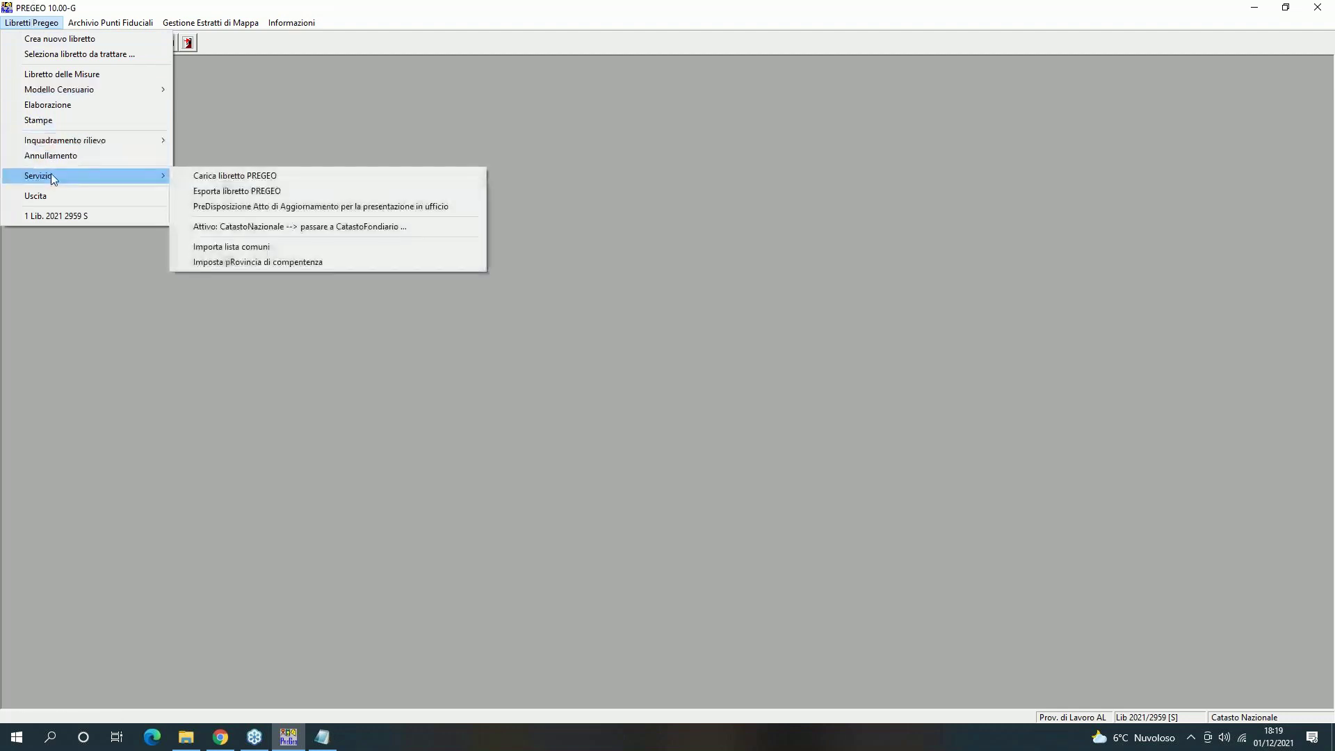
left_click(246, 205)
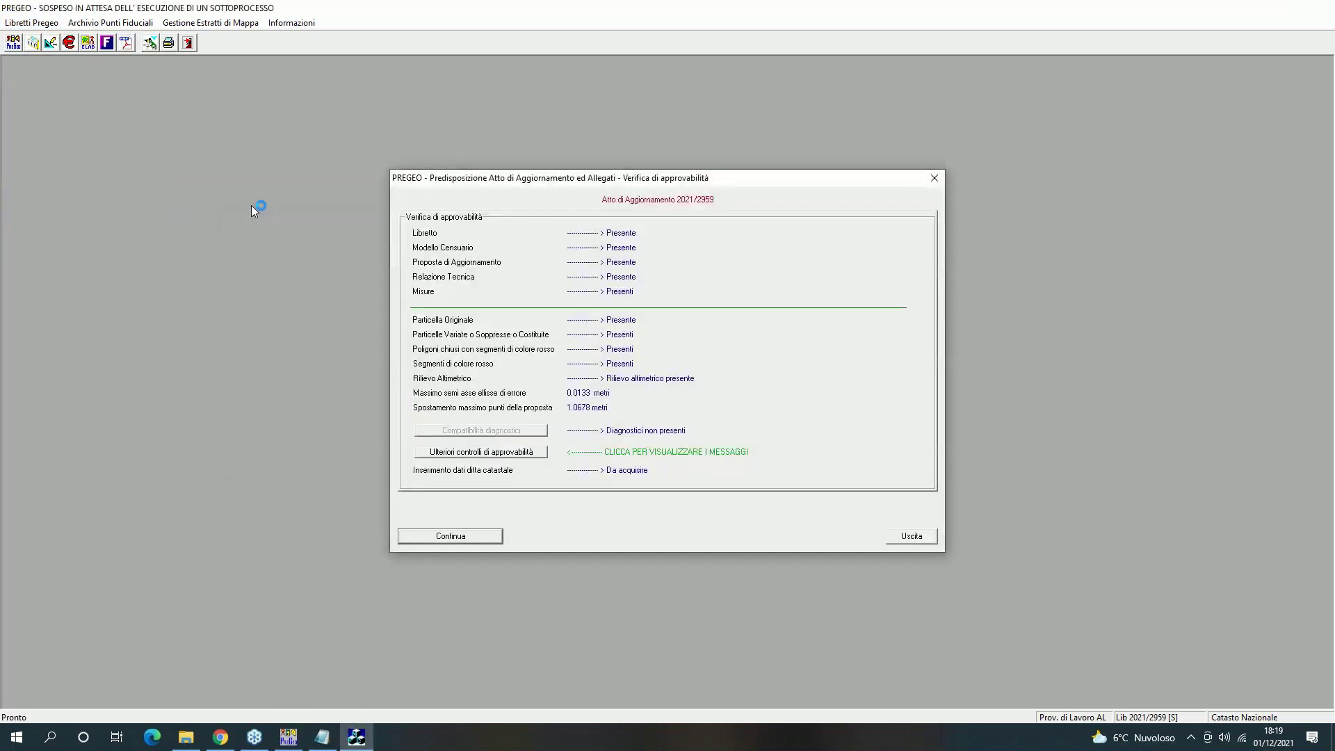
left_click(457, 453)
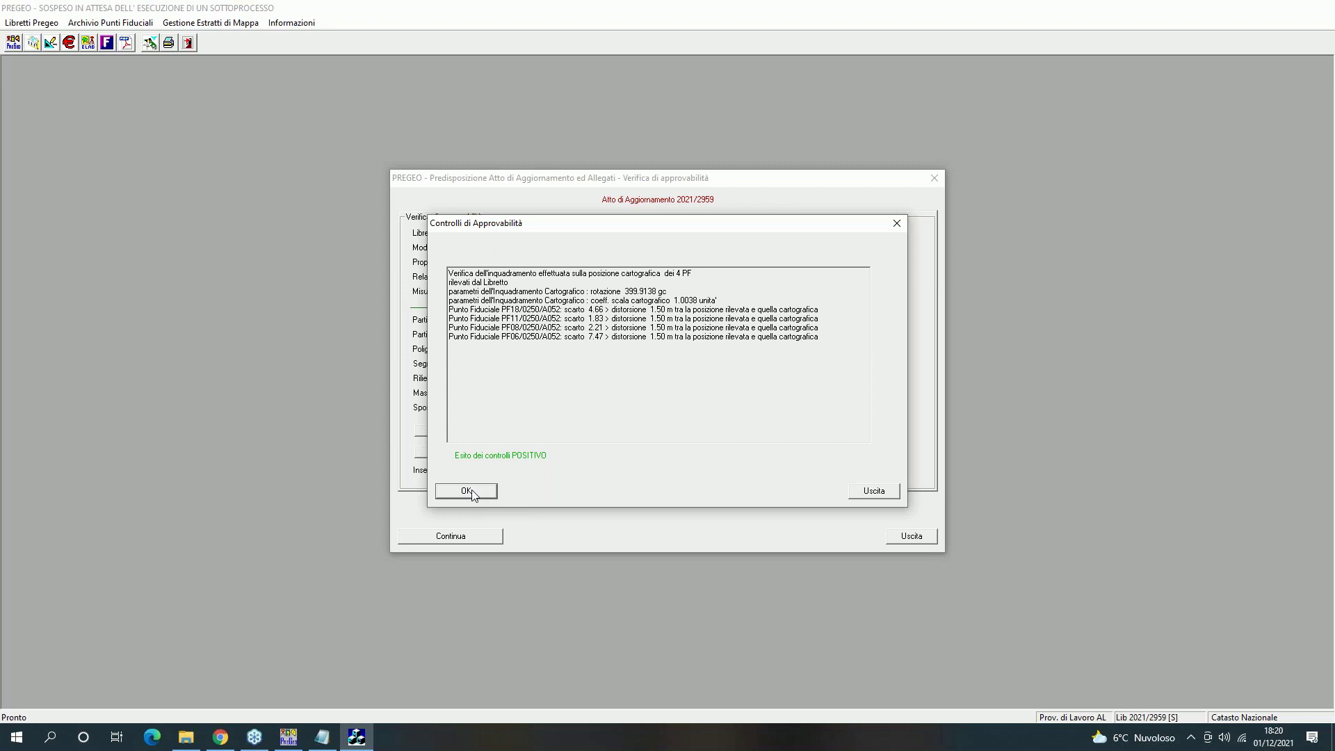
left_click(470, 491)
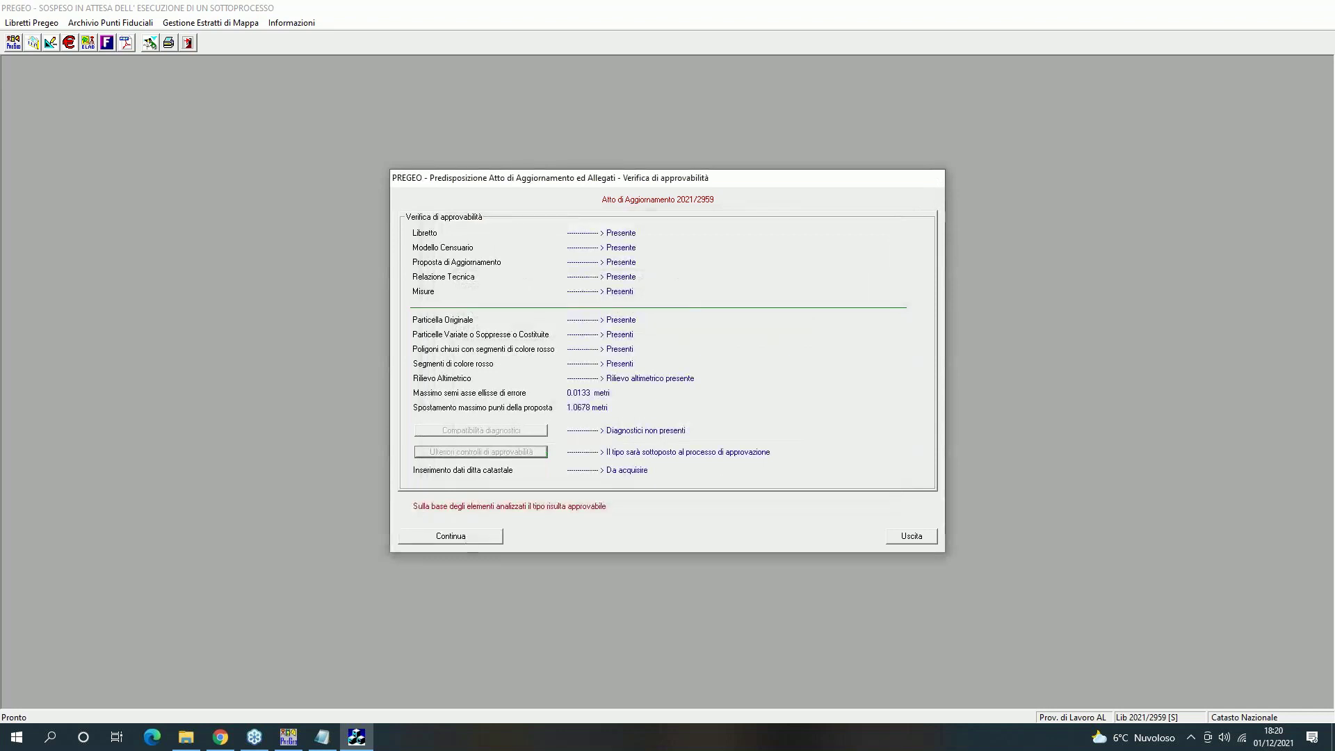
left_click(450, 536)
- Enter the technician's professional register number and codice fiscale in the information form
left_click(535, 340)
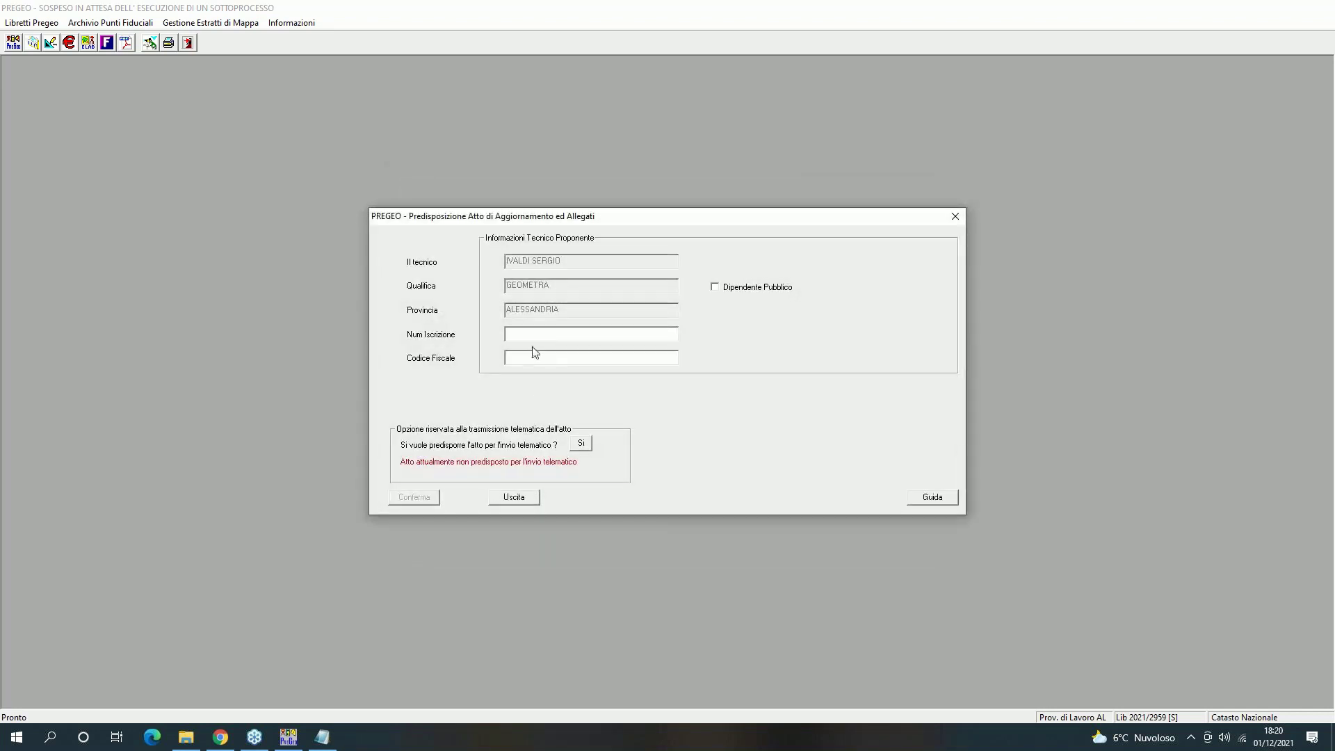
type("11111")
key("BackSpace")
key("BackSpace")
key("BackSpace")
key("BackSpace")
key("BackSpace")
type("2171")
left_click(531, 357)
- Choose telematic submission, declare the document deposited at the municipality, and confirm the technician information
left_click(586, 447)
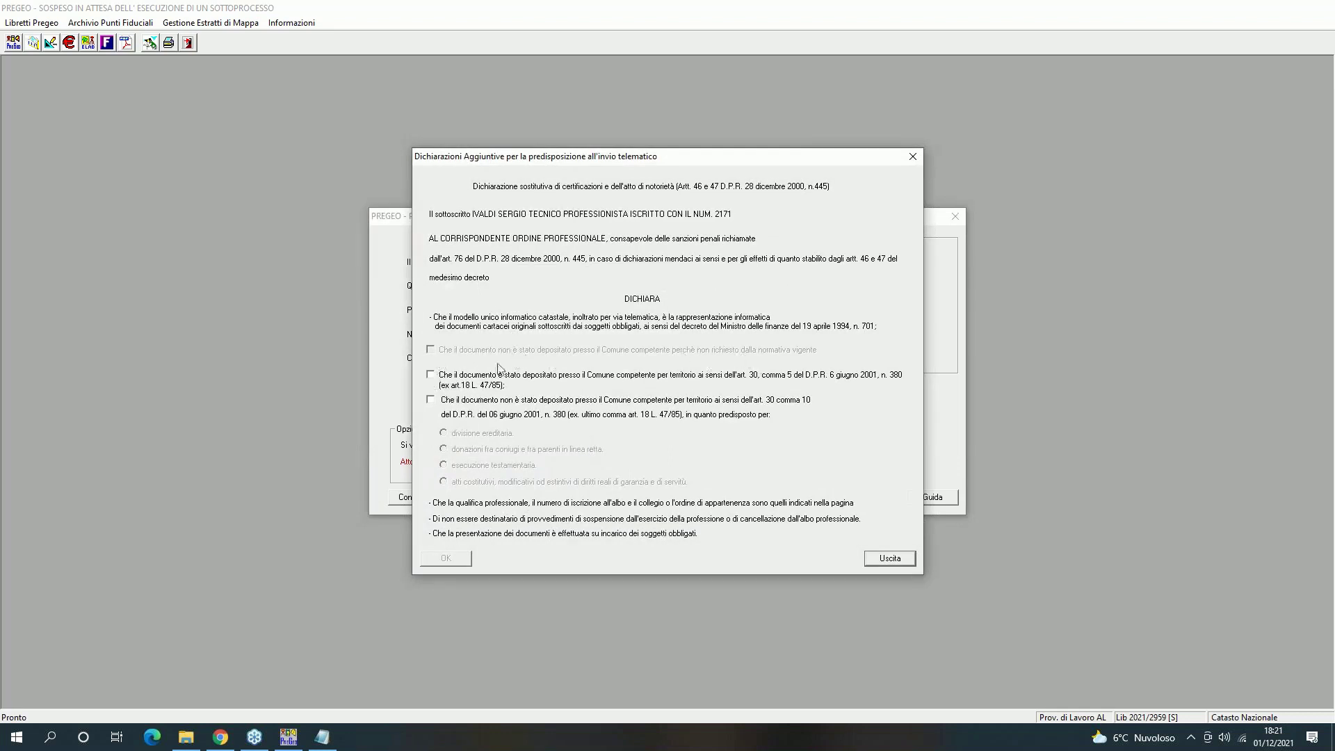
left_click(443, 382)
left_click(436, 405)
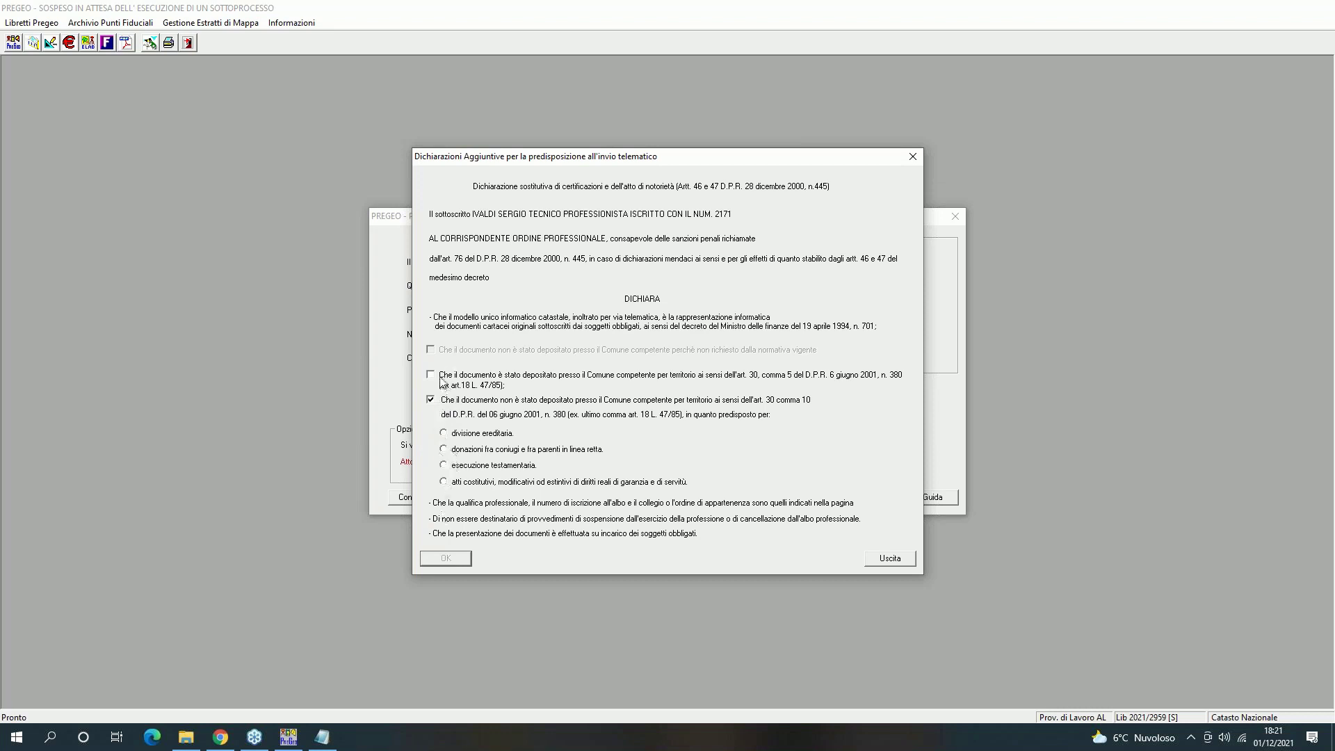
left_click(437, 377)
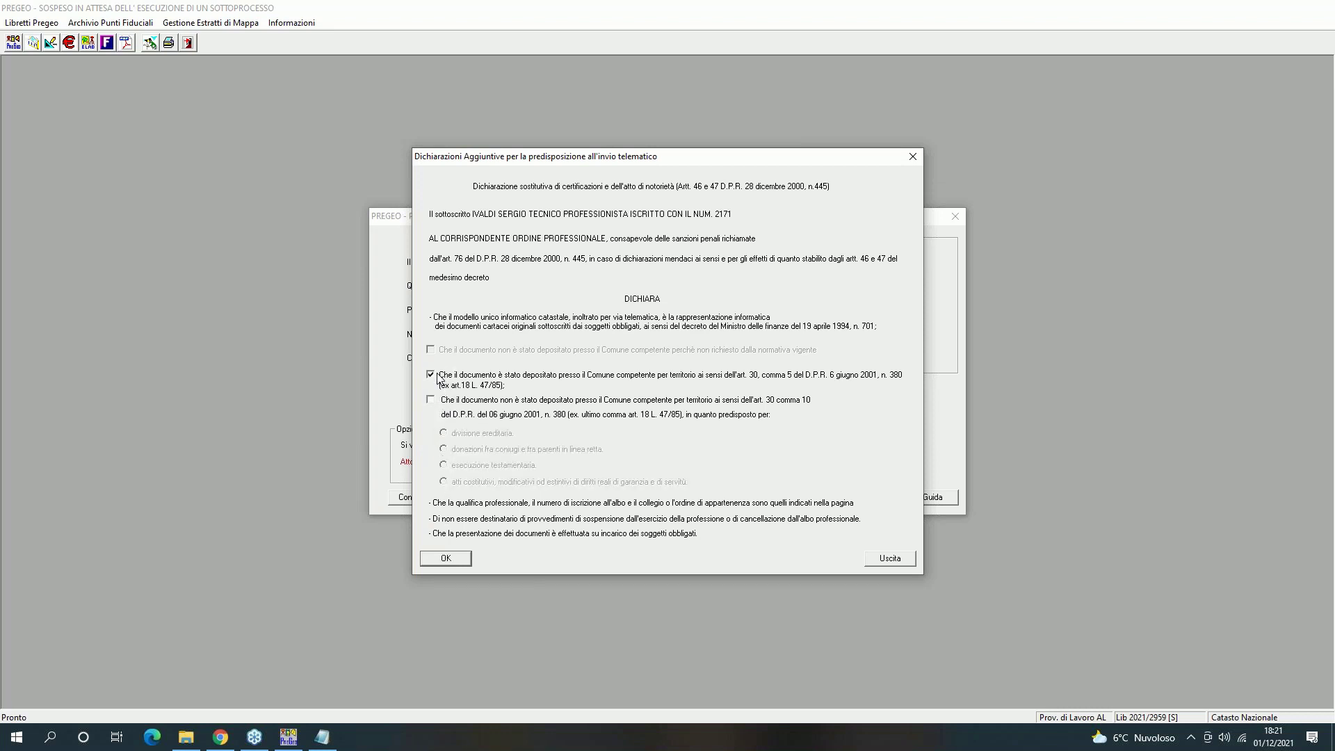
left_click(454, 562)
left_click(423, 496)
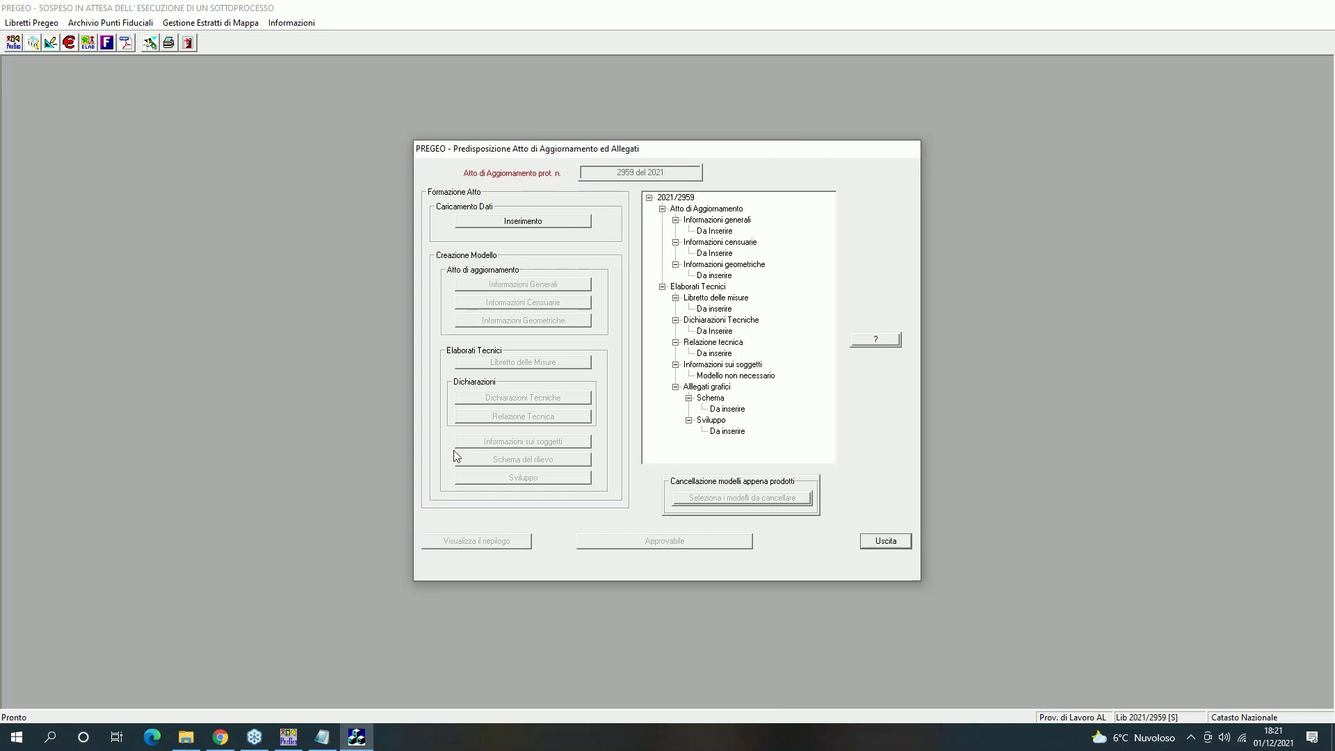
- Insert the owner as the single subscribing subject and complete the subject data entry
left_click(517, 228)
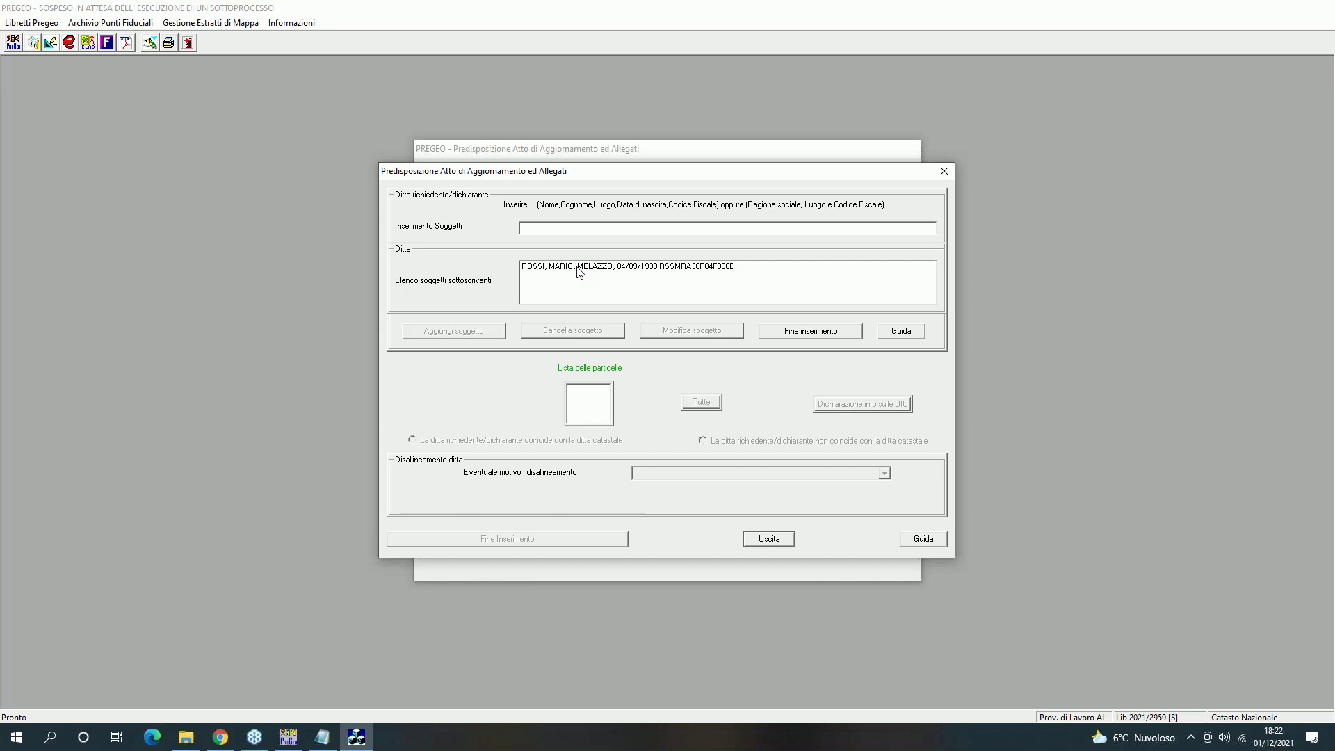
left_click(579, 271)
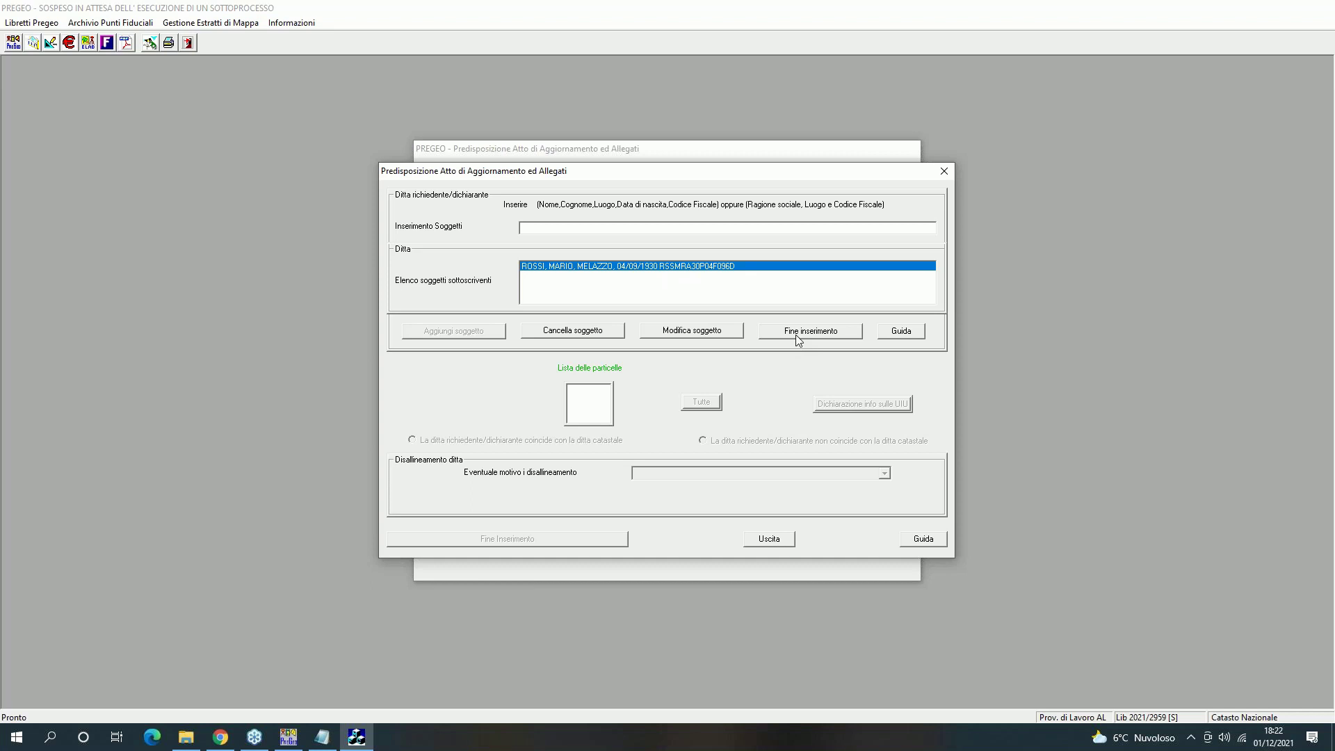
left_click(797, 336)
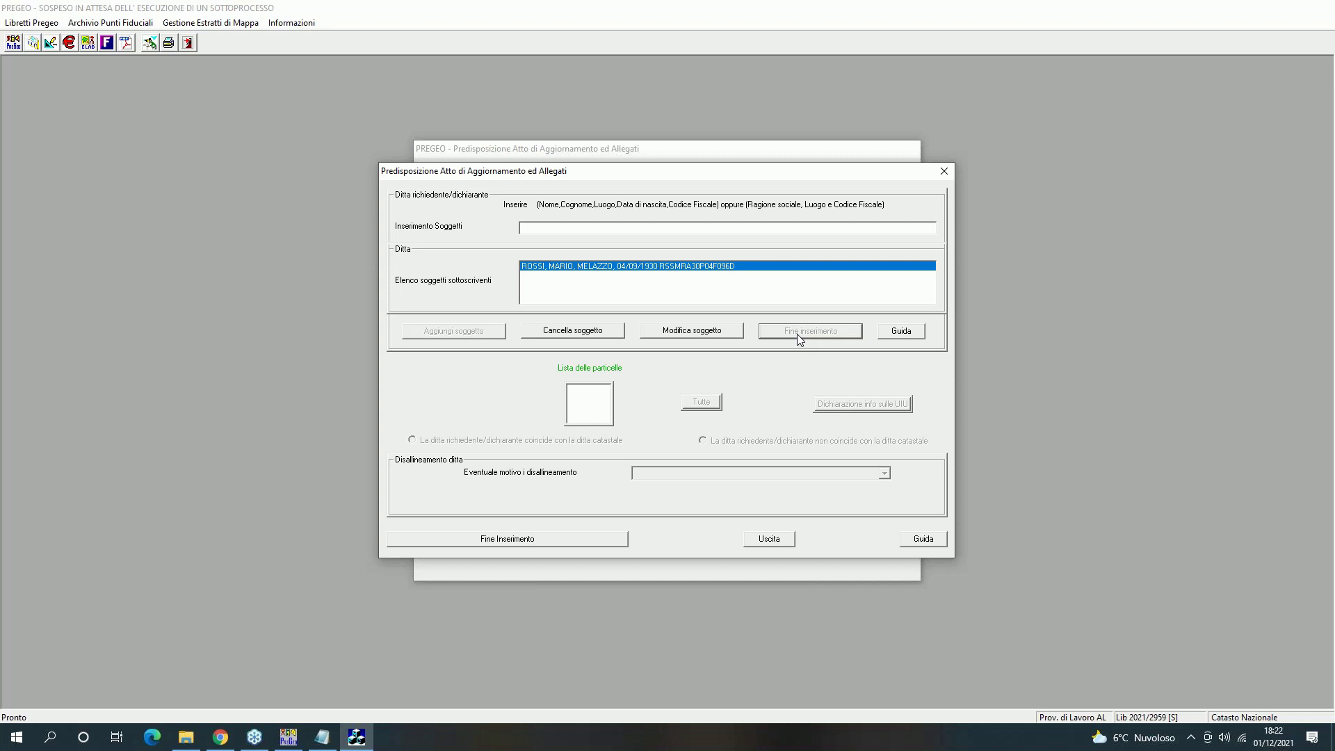
left_click(537, 539)
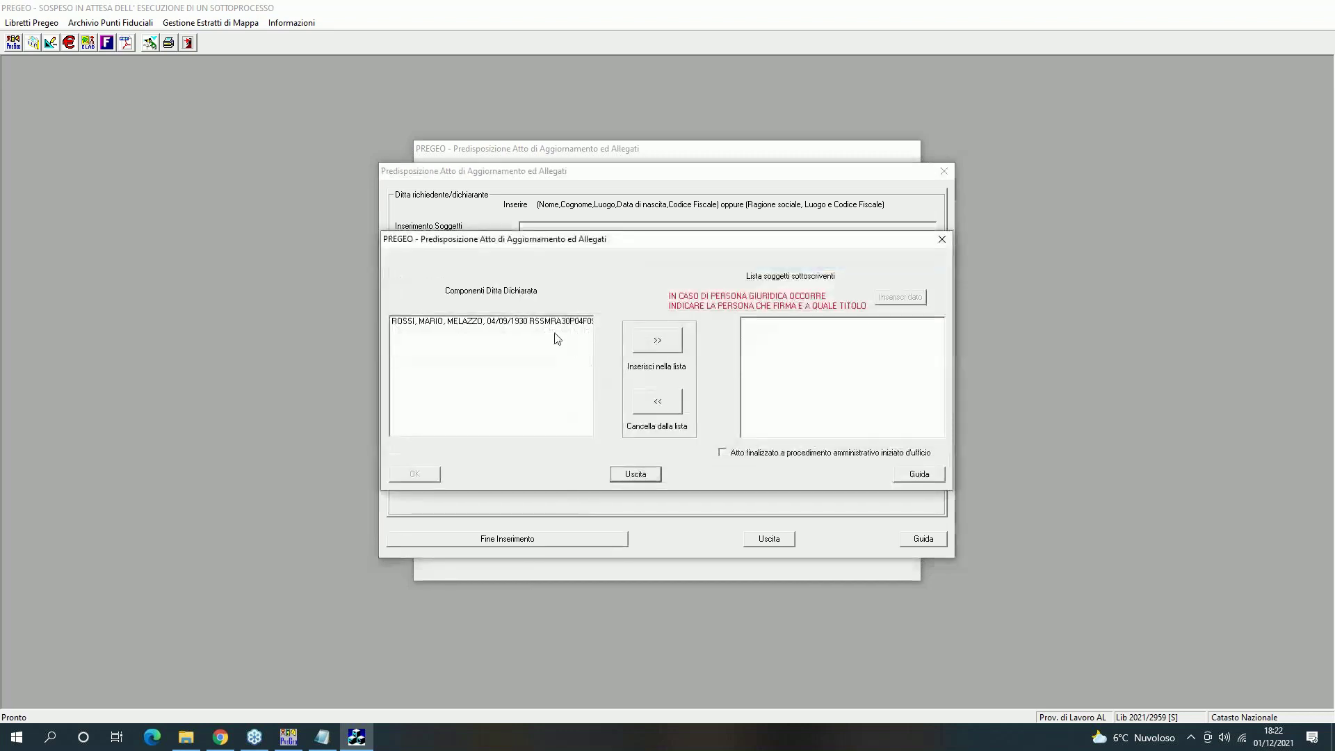
- Add the owner as signatory, confirm it, and record that no letter of appointment exists
double_click(544, 322)
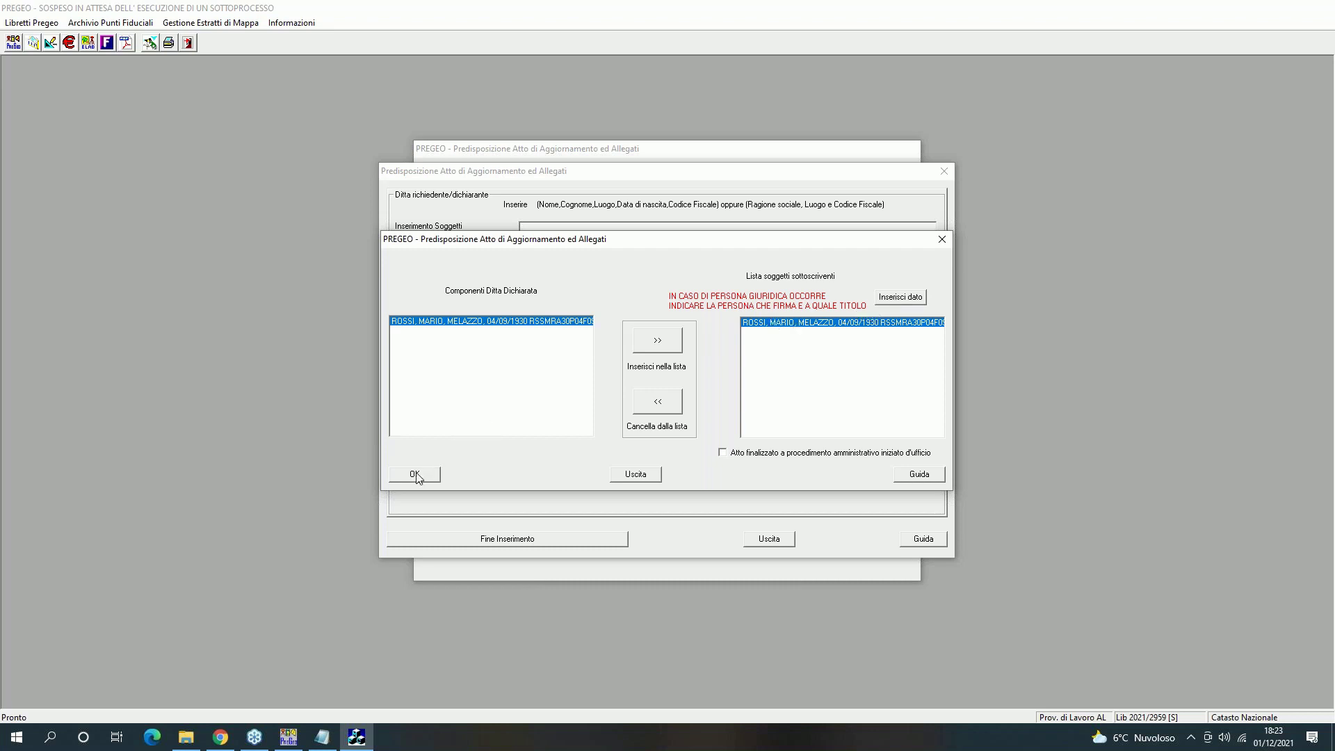
left_click(415, 475)
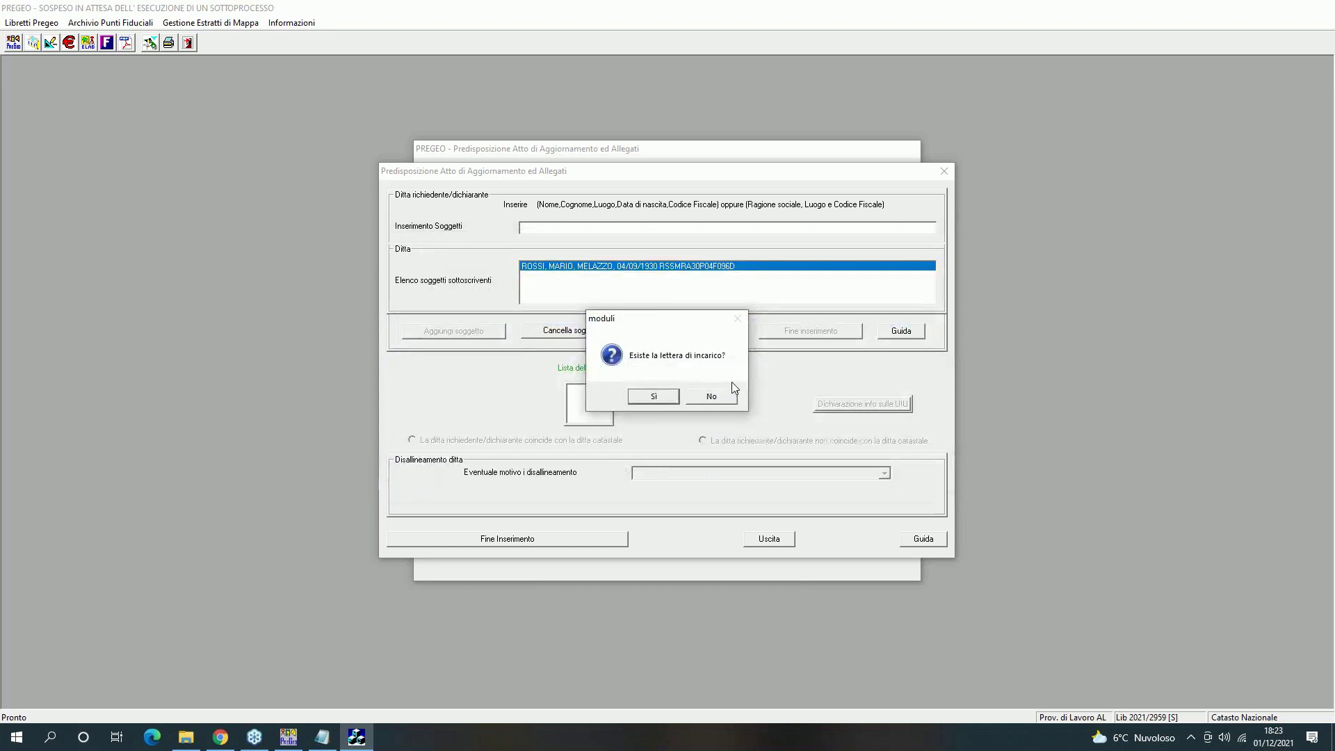
left_click(716, 399)
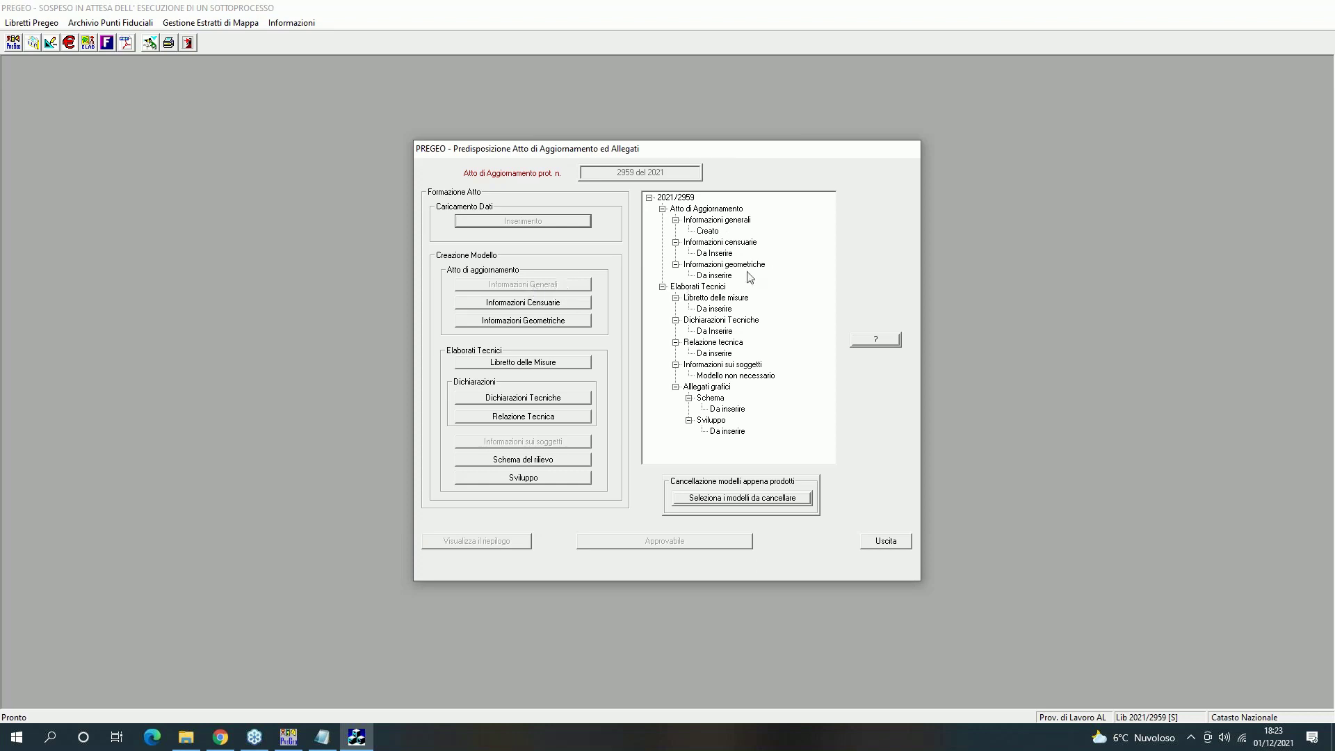
- Produce the census information model and acknowledge its creation
left_click(555, 303)
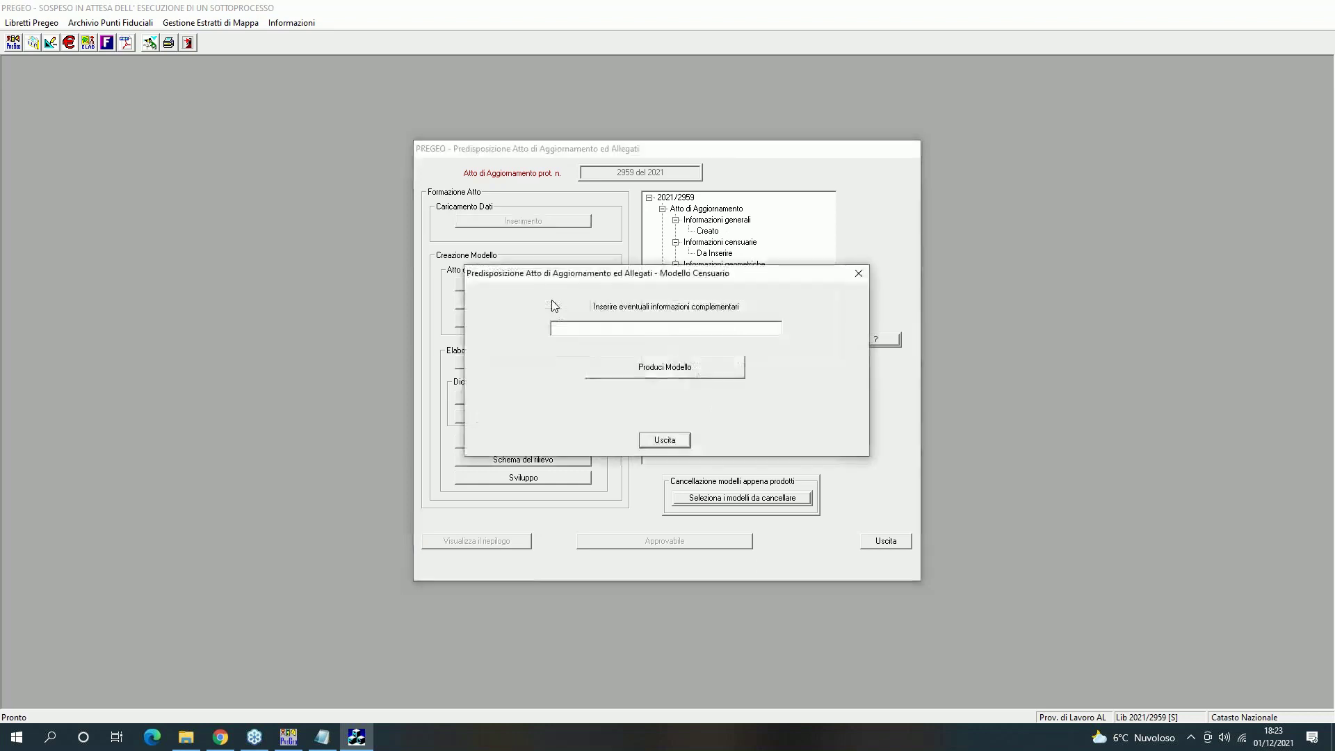
left_click(646, 370)
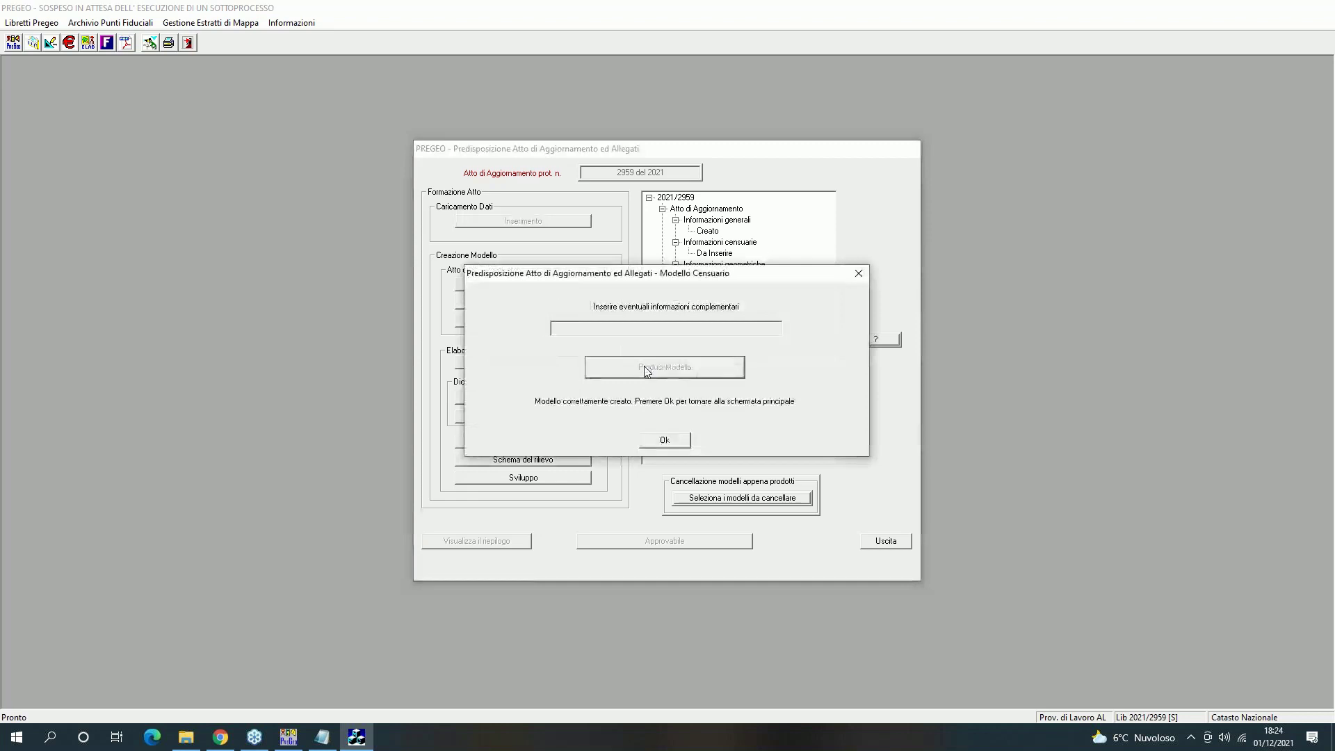
left_click(665, 441)
- Start the geometric information using the map extract issued by the office (Estratto di Mappa Rilasciato dall'UP)
left_click(556, 327)
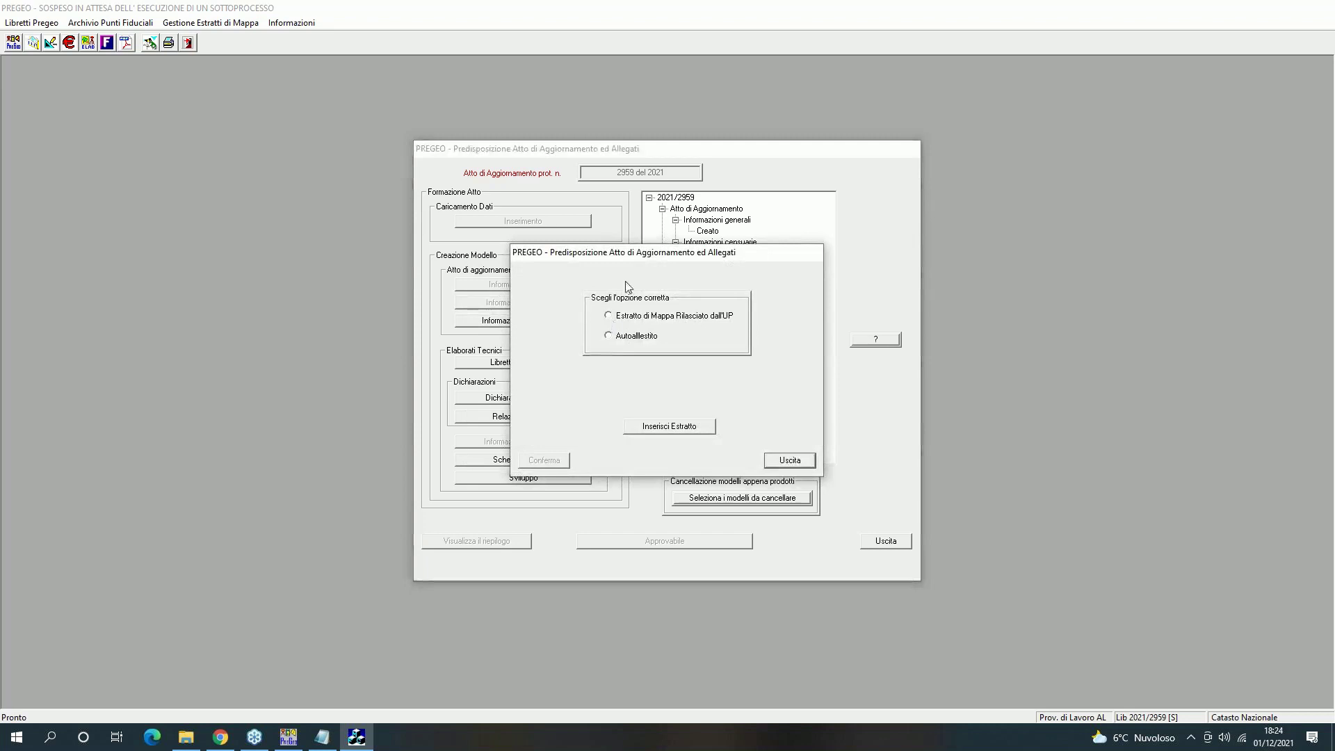
left_click_drag(625, 257, 736, 379)
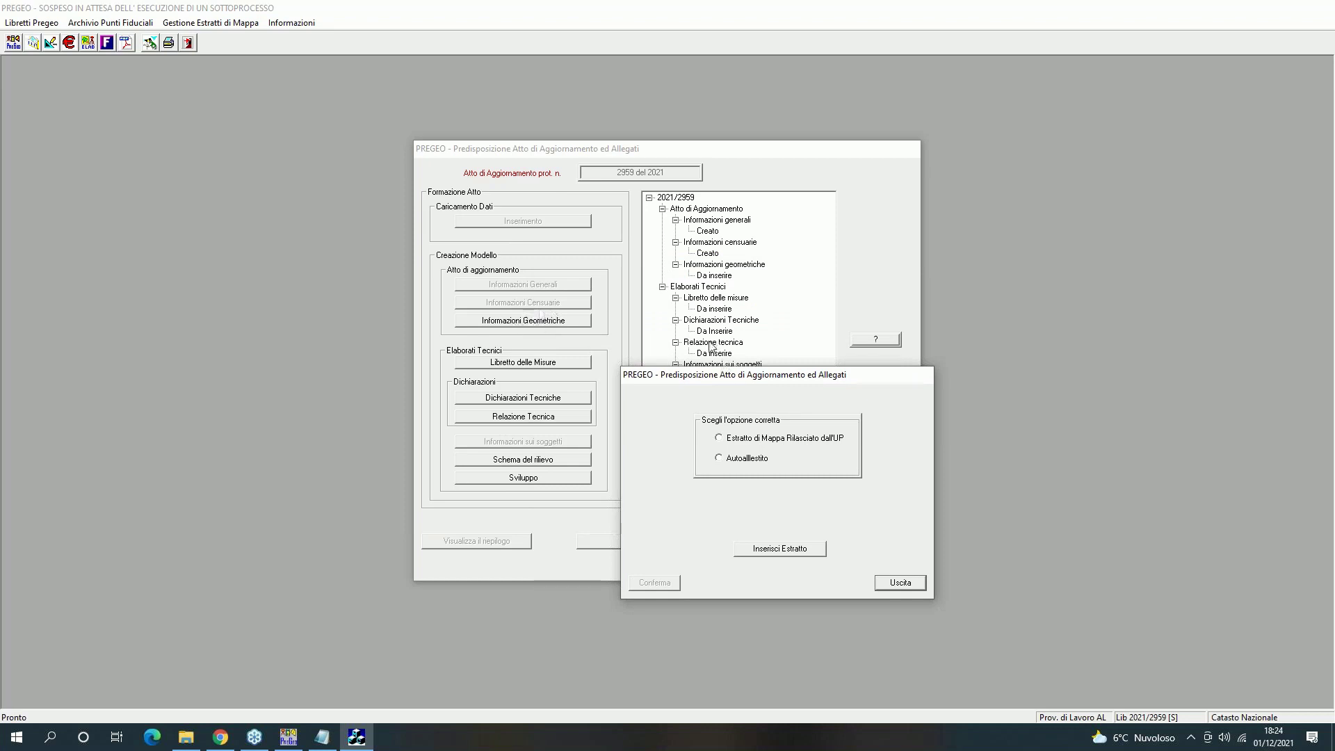
left_click(720, 438)
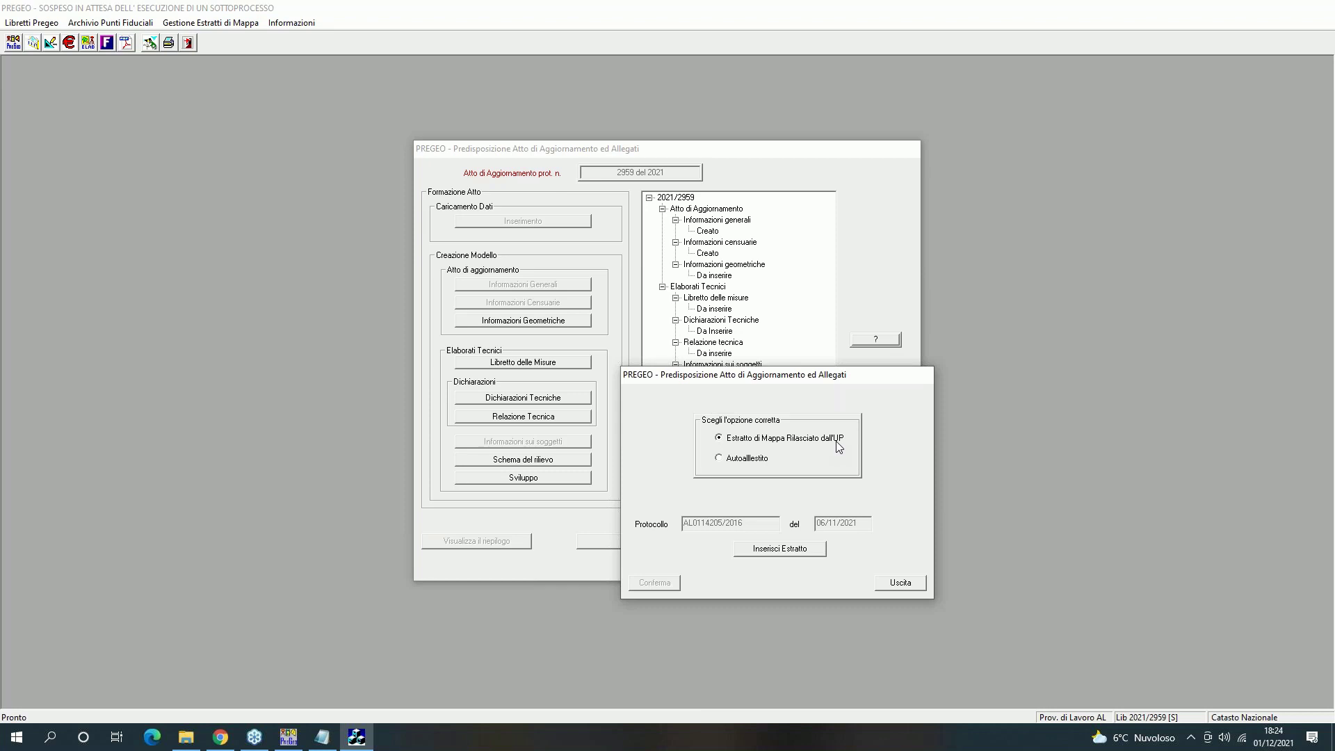
left_click(782, 549)
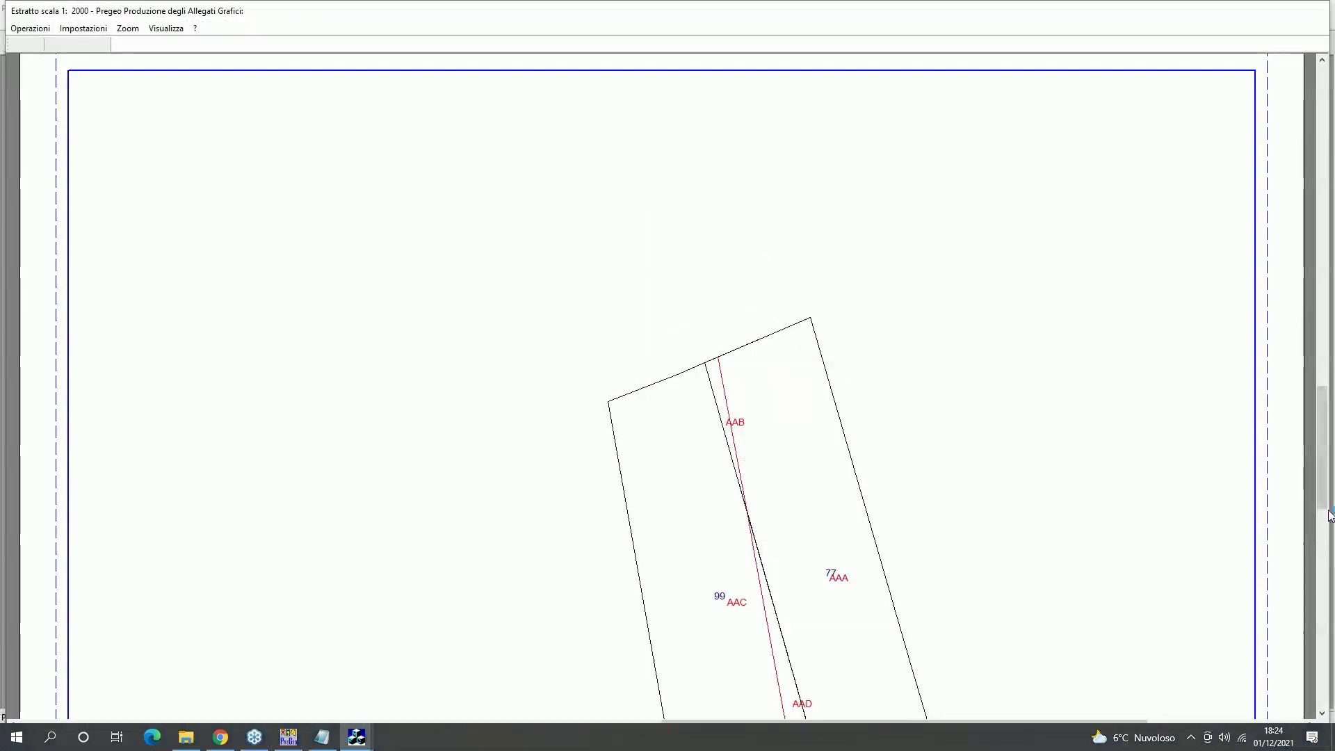
- Keep the map extract scale at 1:2000 in the extract window's settings
left_click_drag(1328, 514, 1328, 559)
left_click(80, 31)
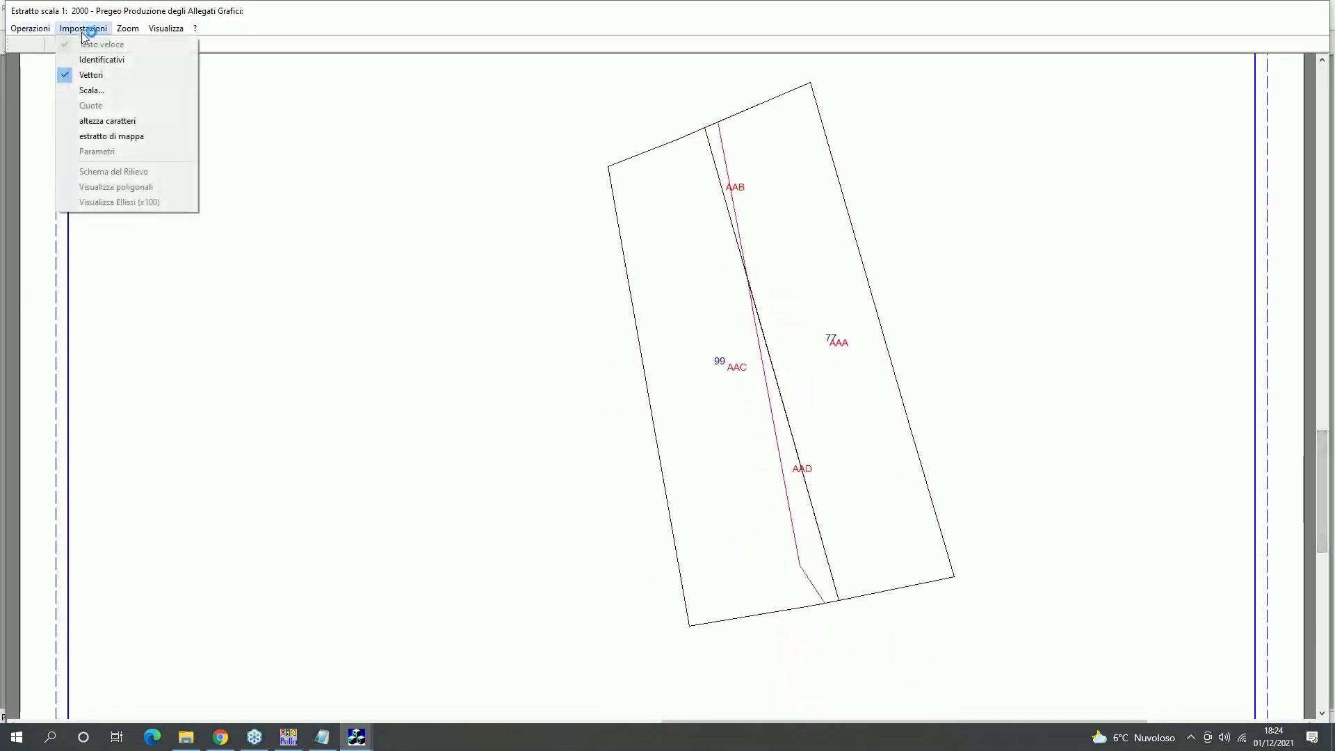
left_click(89, 91)
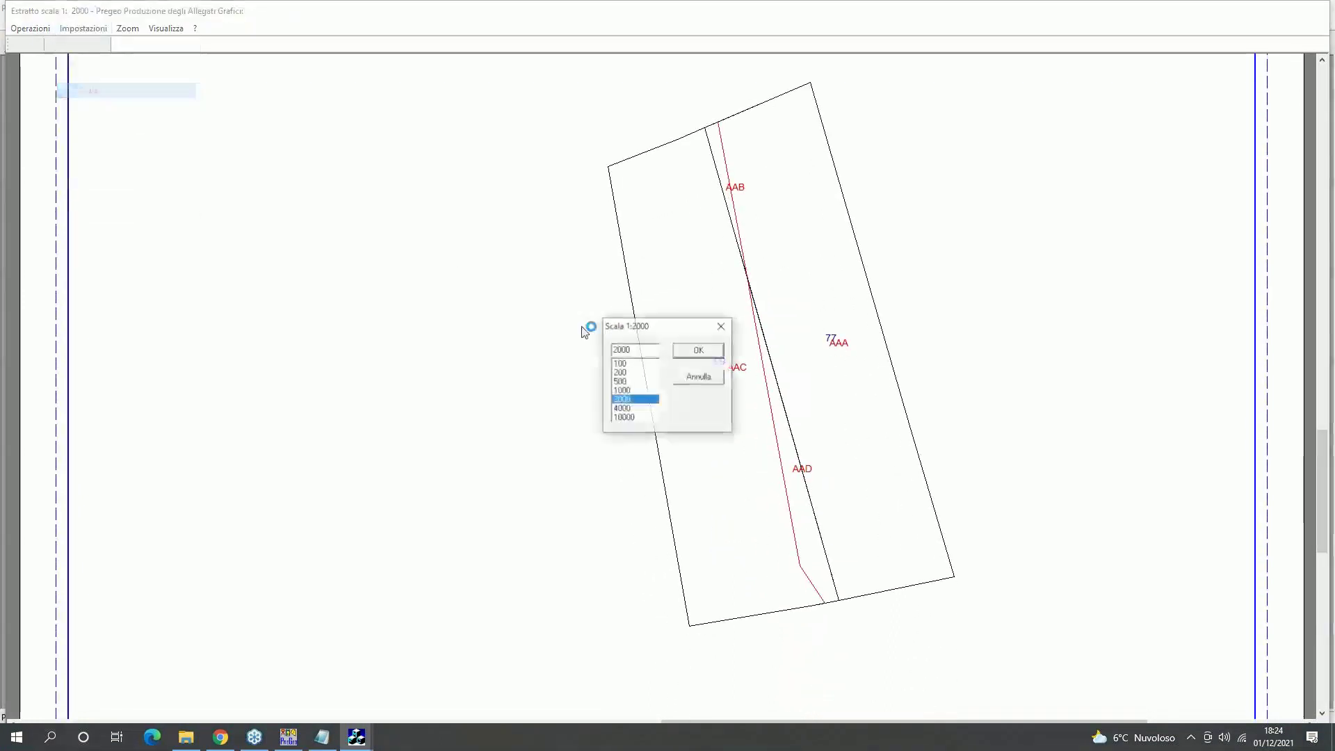
left_click(684, 355)
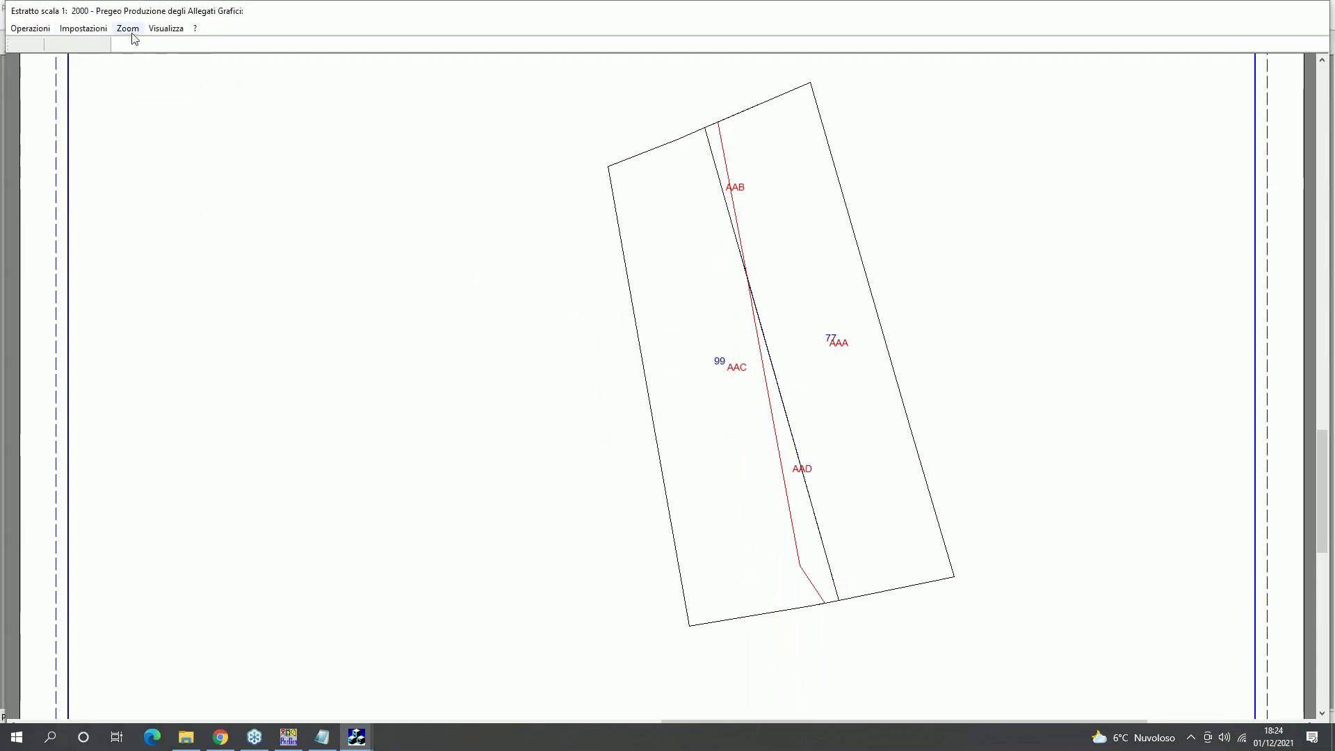
left_click(84, 32)
- Move the AAB label higher along the dividing line and draw a leader line from it
mouse_move(41, 34)
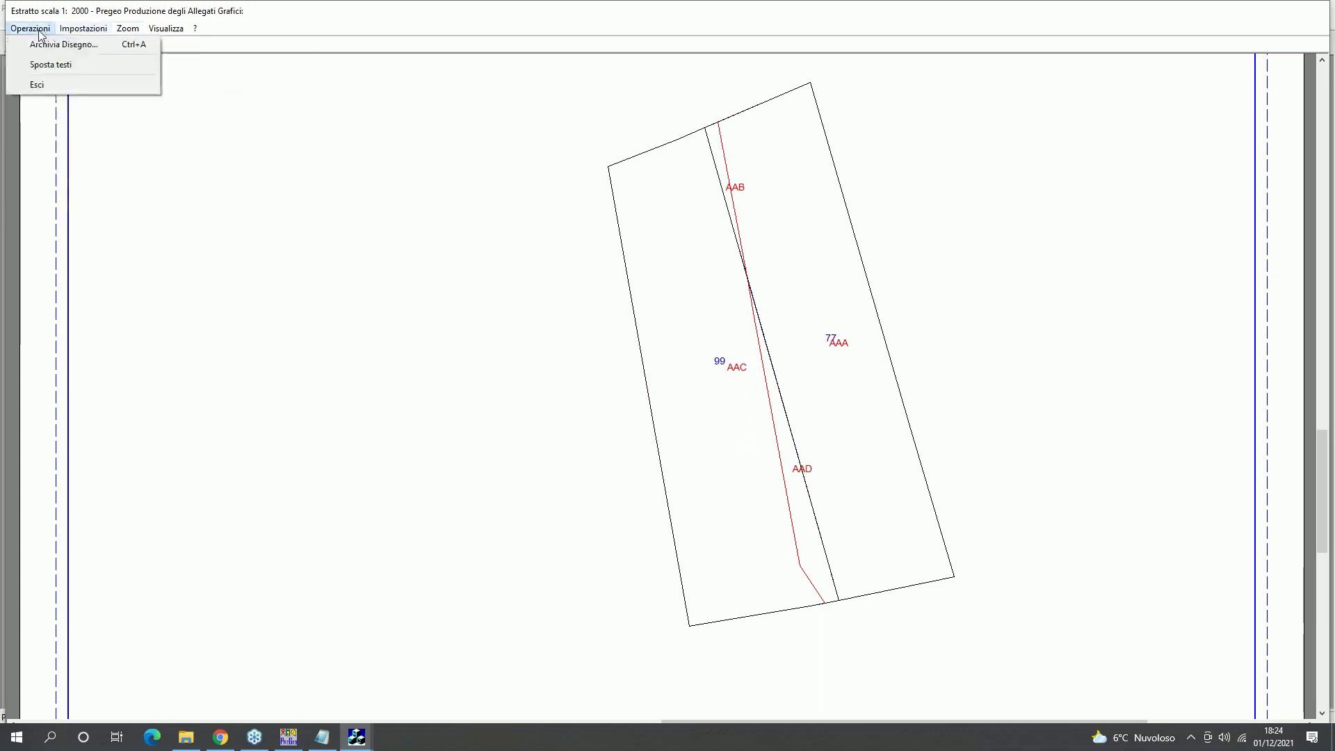
left_click(47, 62)
left_click(48, 88)
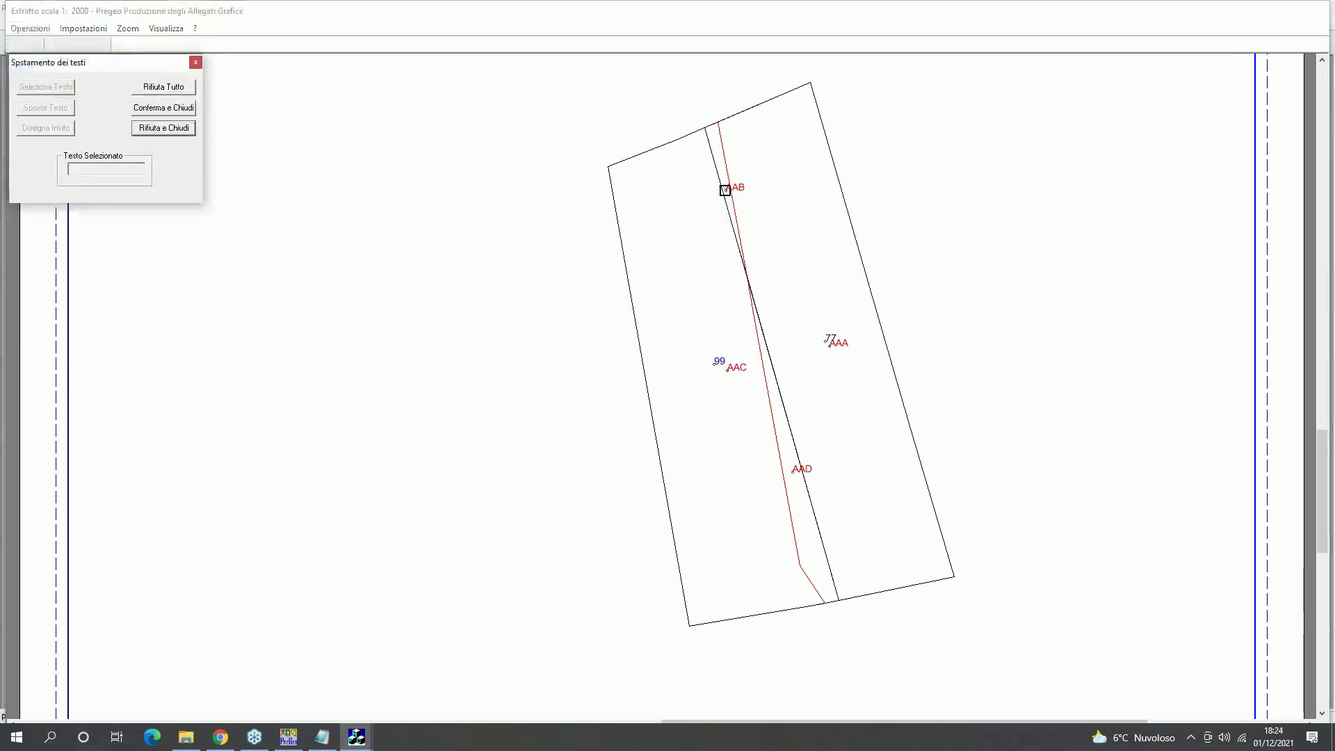
left_click(724, 190)
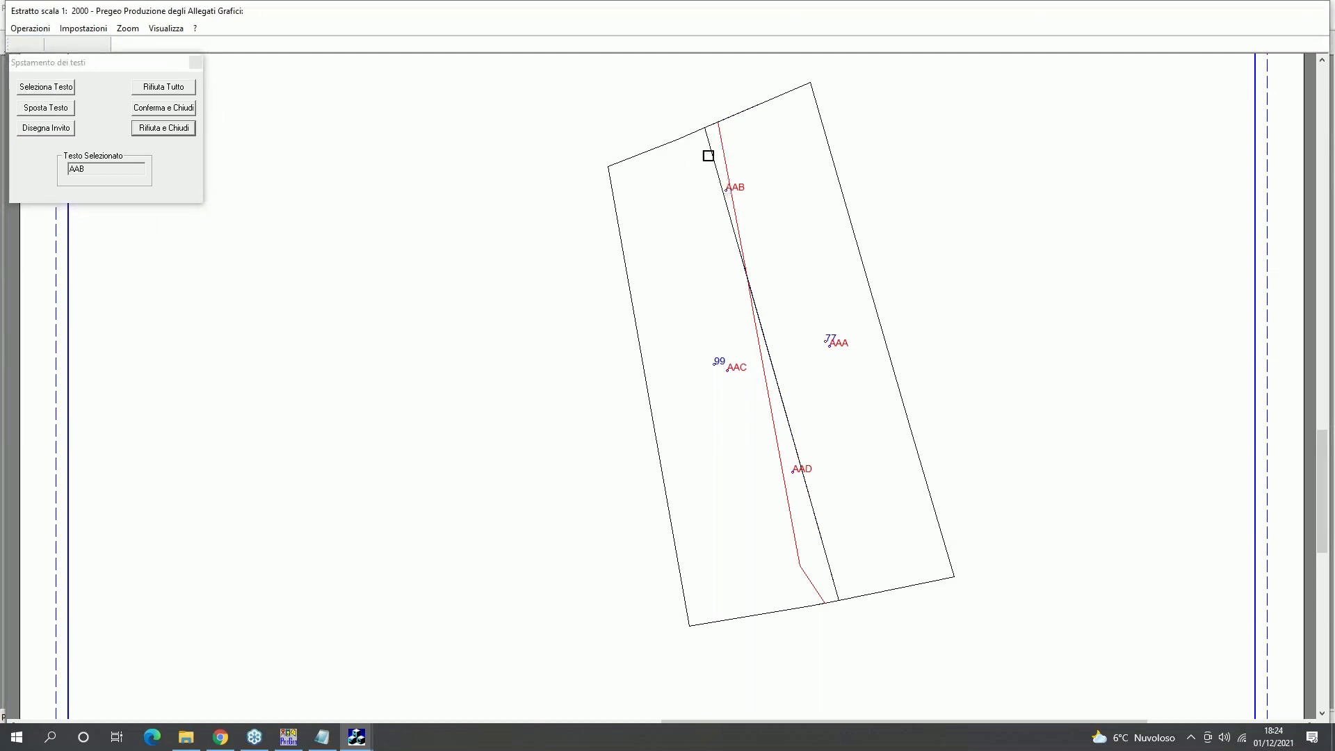
left_click(39, 109)
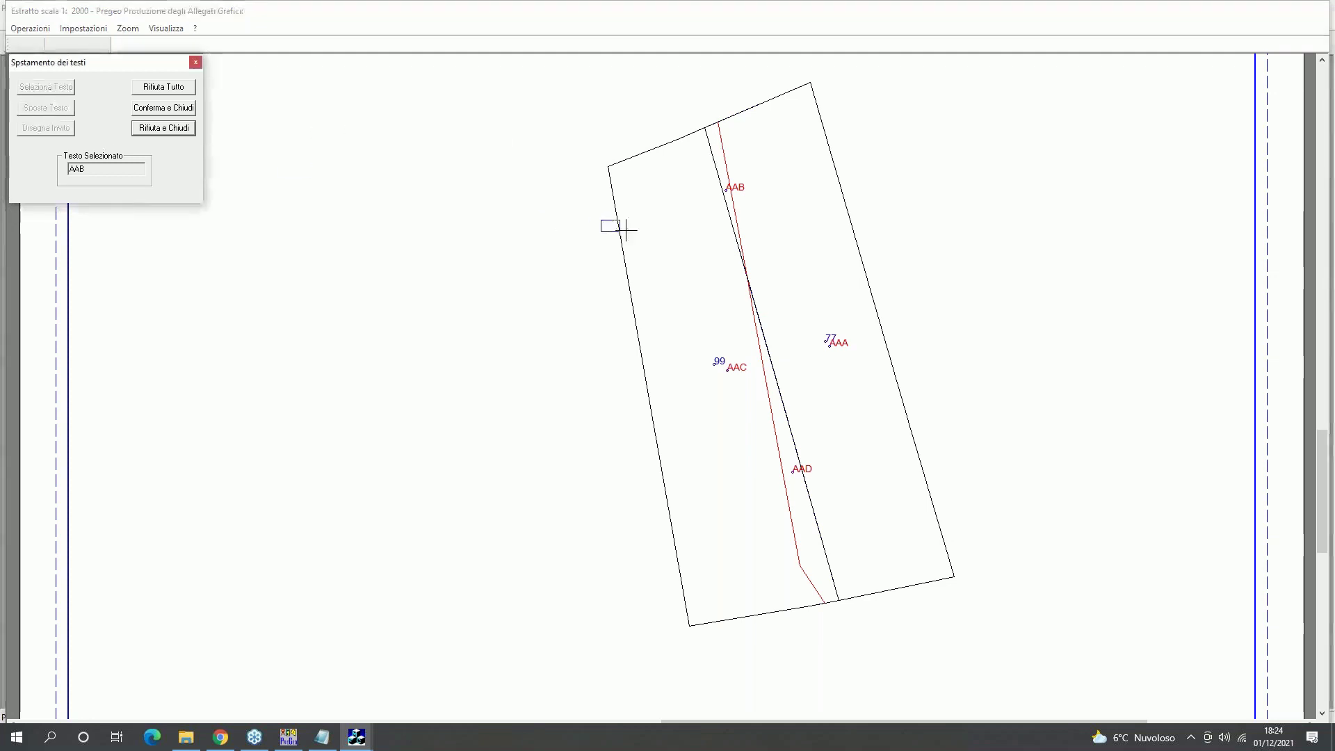
left_click(715, 154)
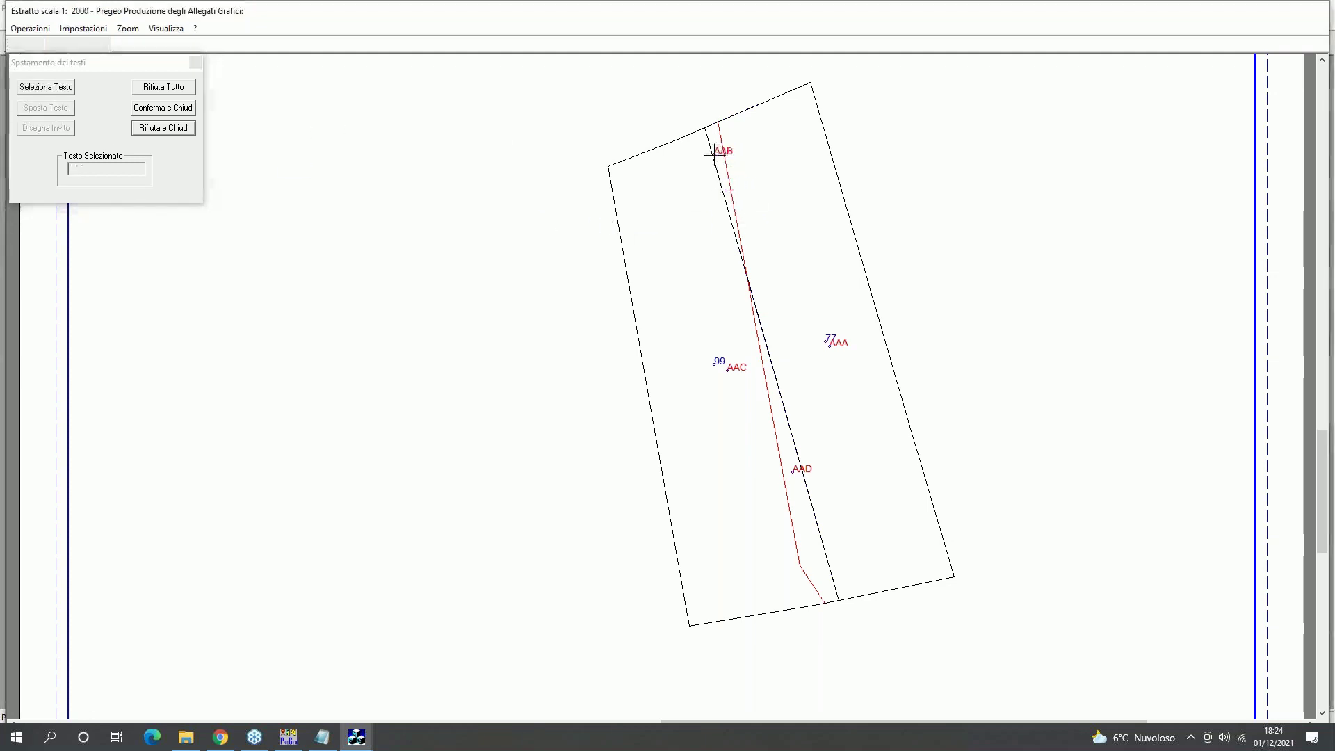
left_click(52, 89)
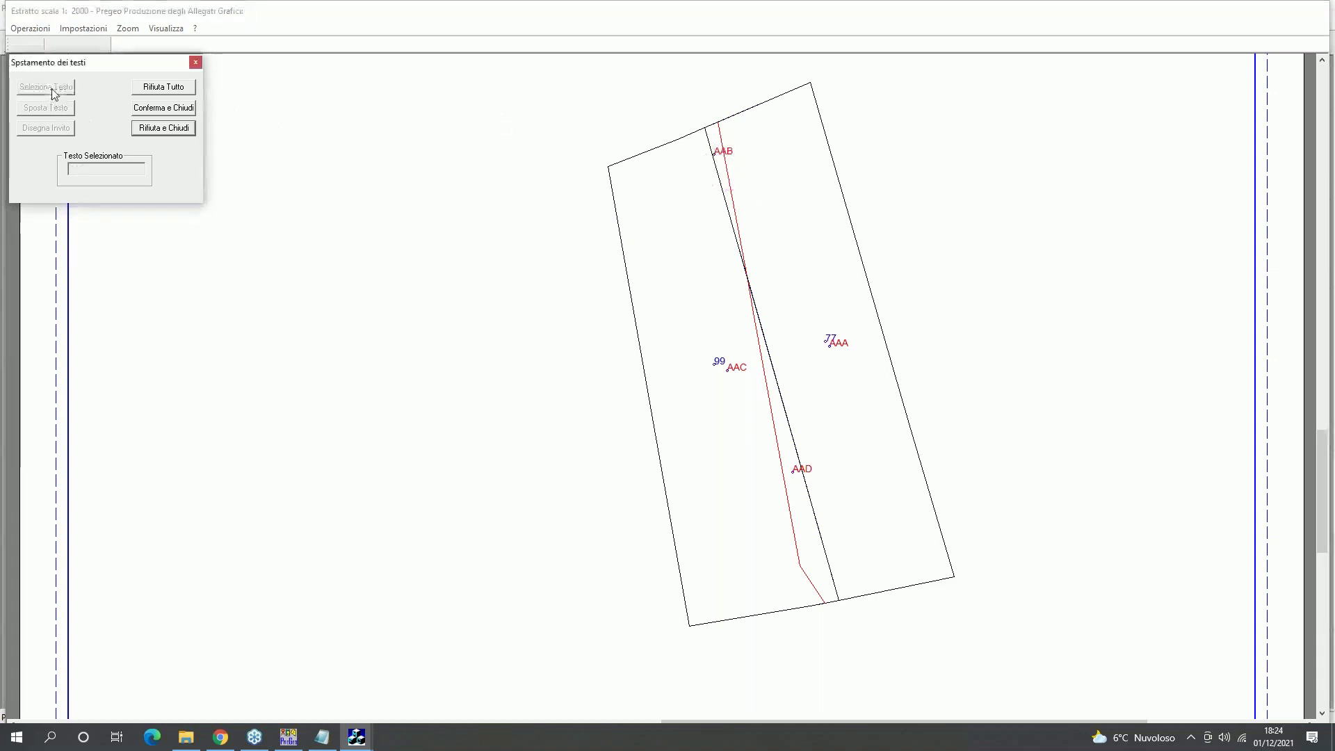
left_click(717, 148)
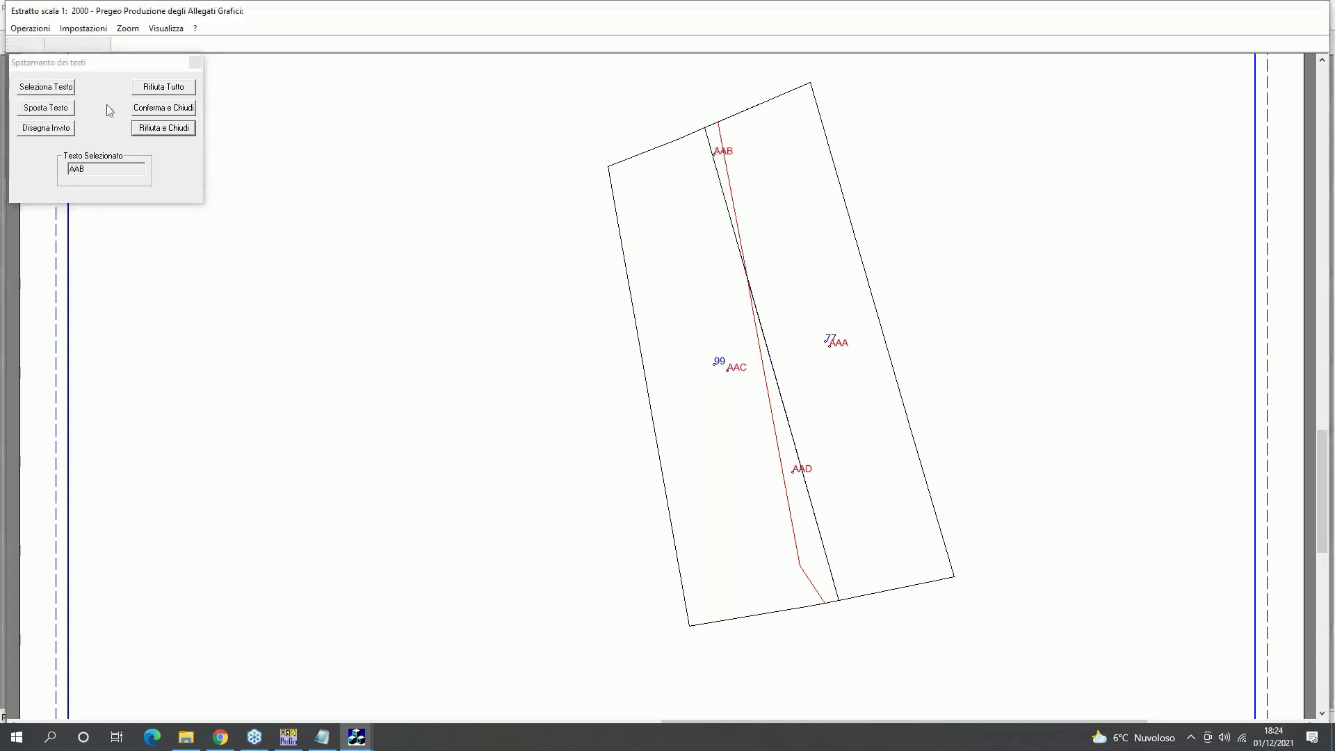
left_click(40, 130)
left_click(710, 103)
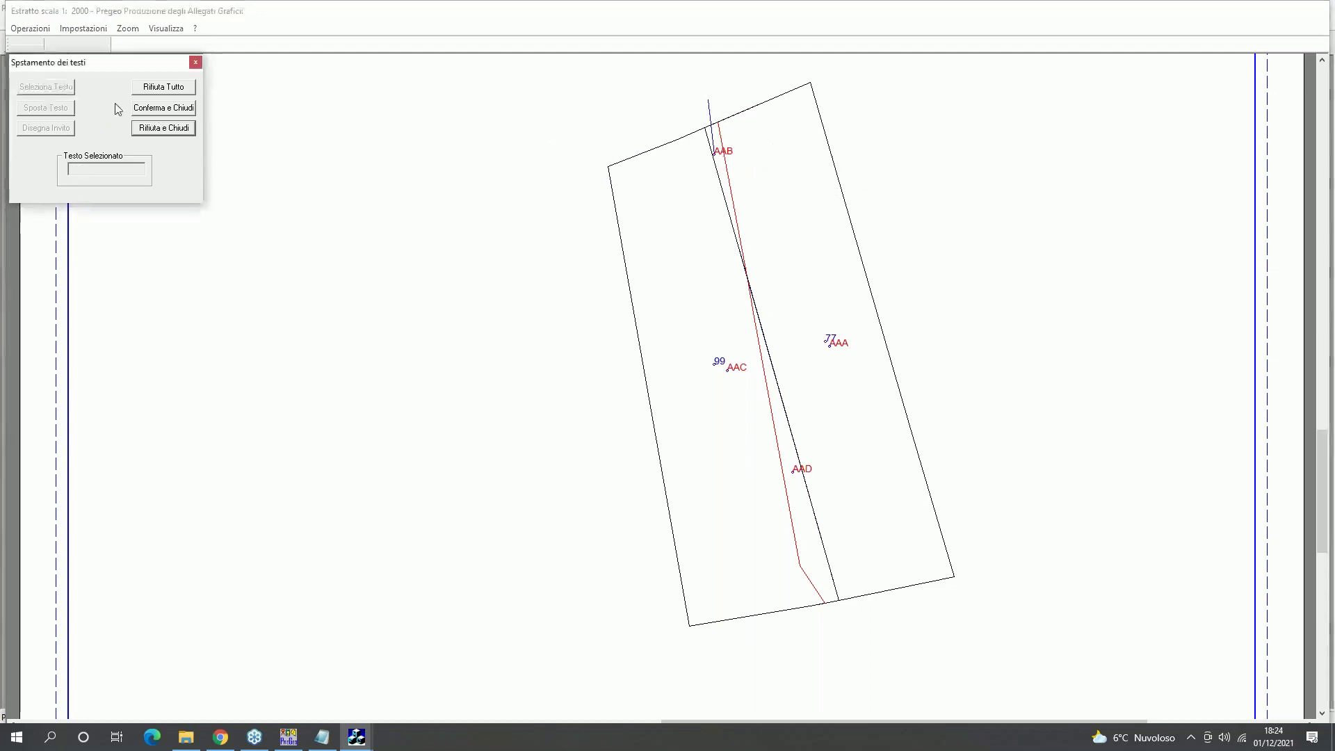
- Place AAB above the parcel's top edge with a leader line running into the parcel
left_click(717, 150)
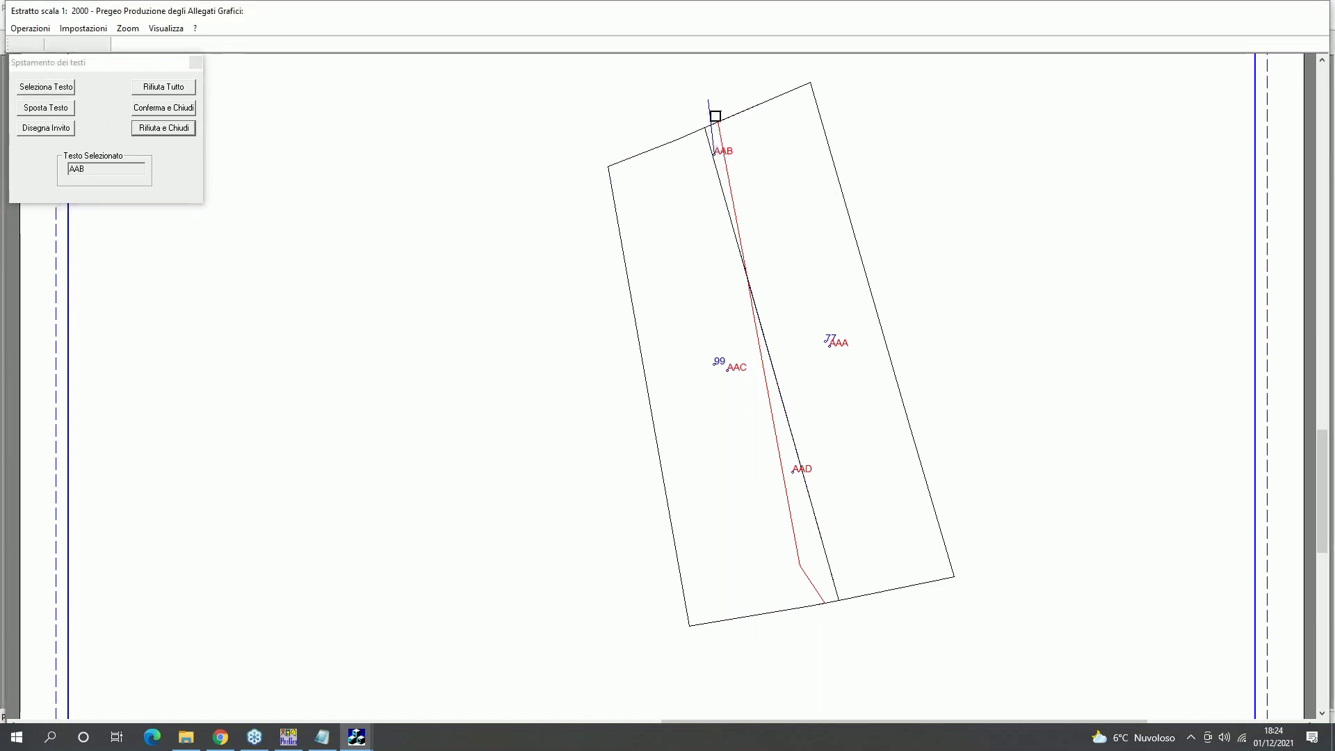
left_click(60, 110)
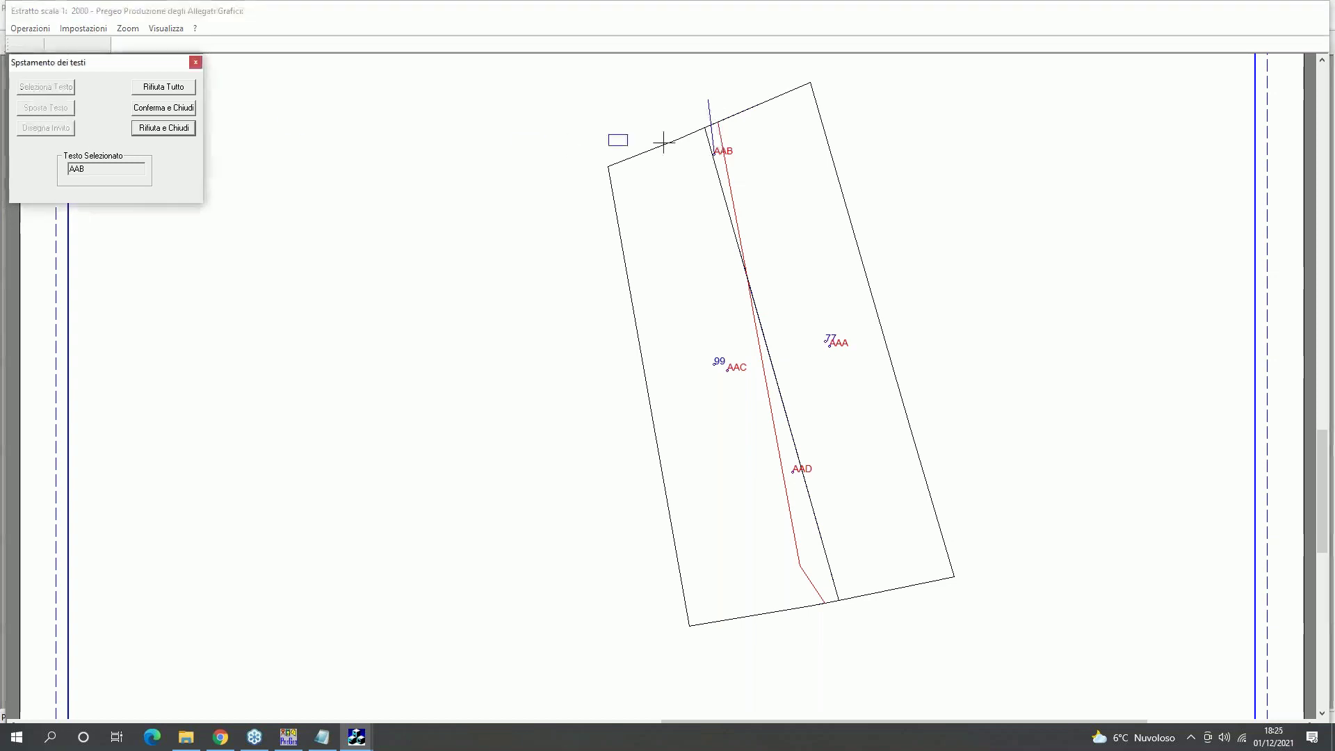
left_click(721, 99)
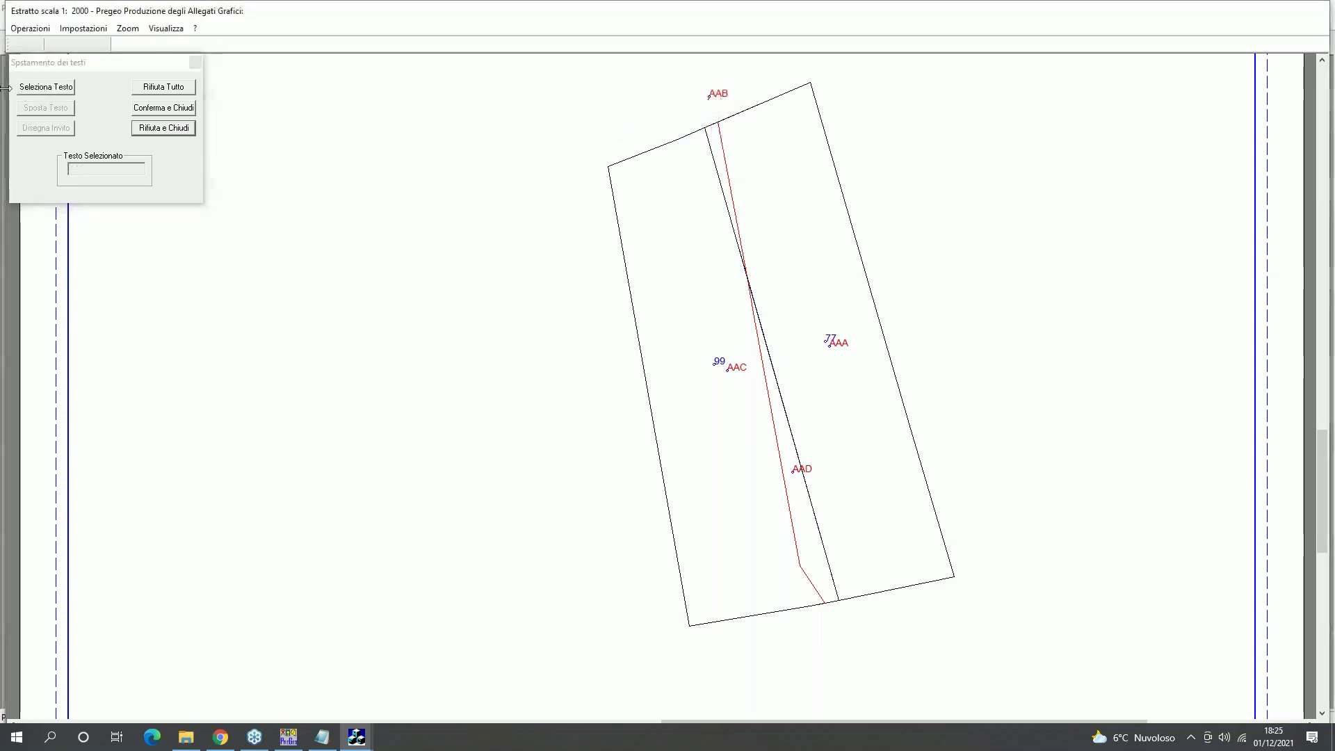
left_click(41, 90)
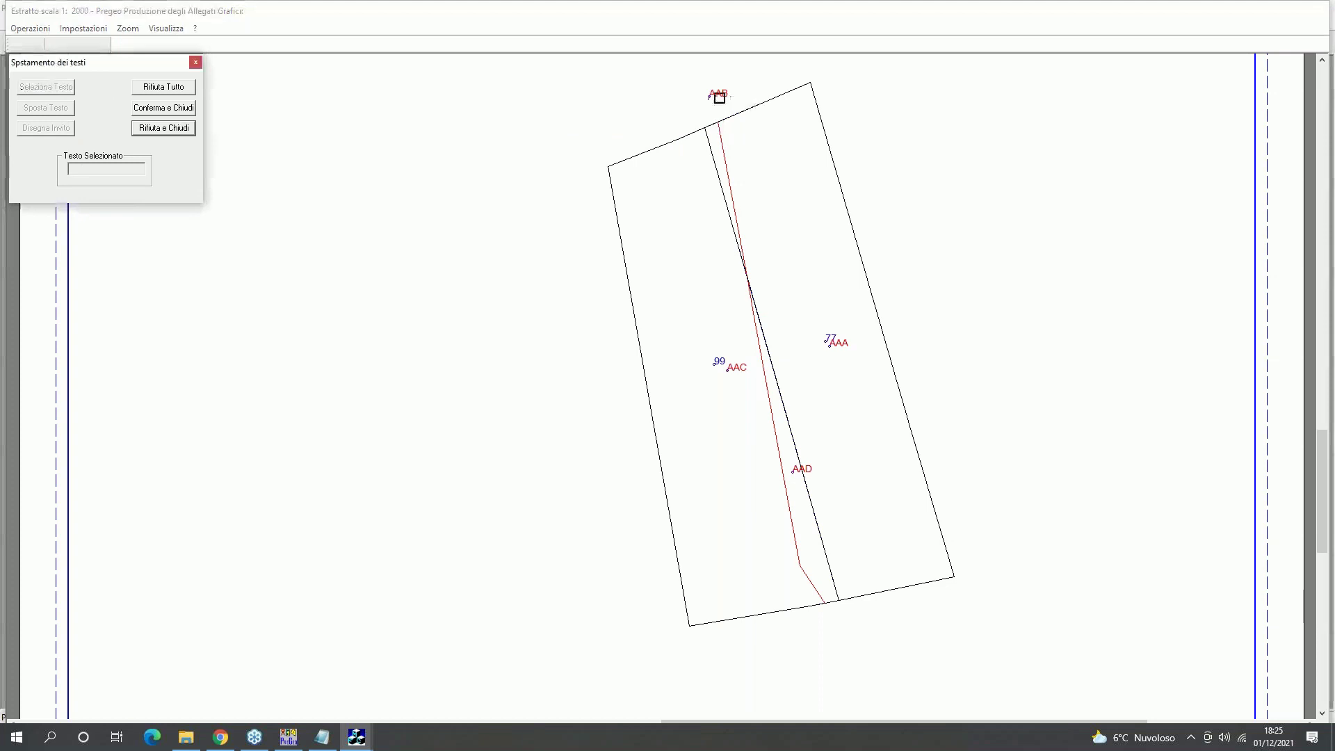
left_click(712, 94)
left_click(46, 128)
left_click(709, 97)
left_click(714, 146)
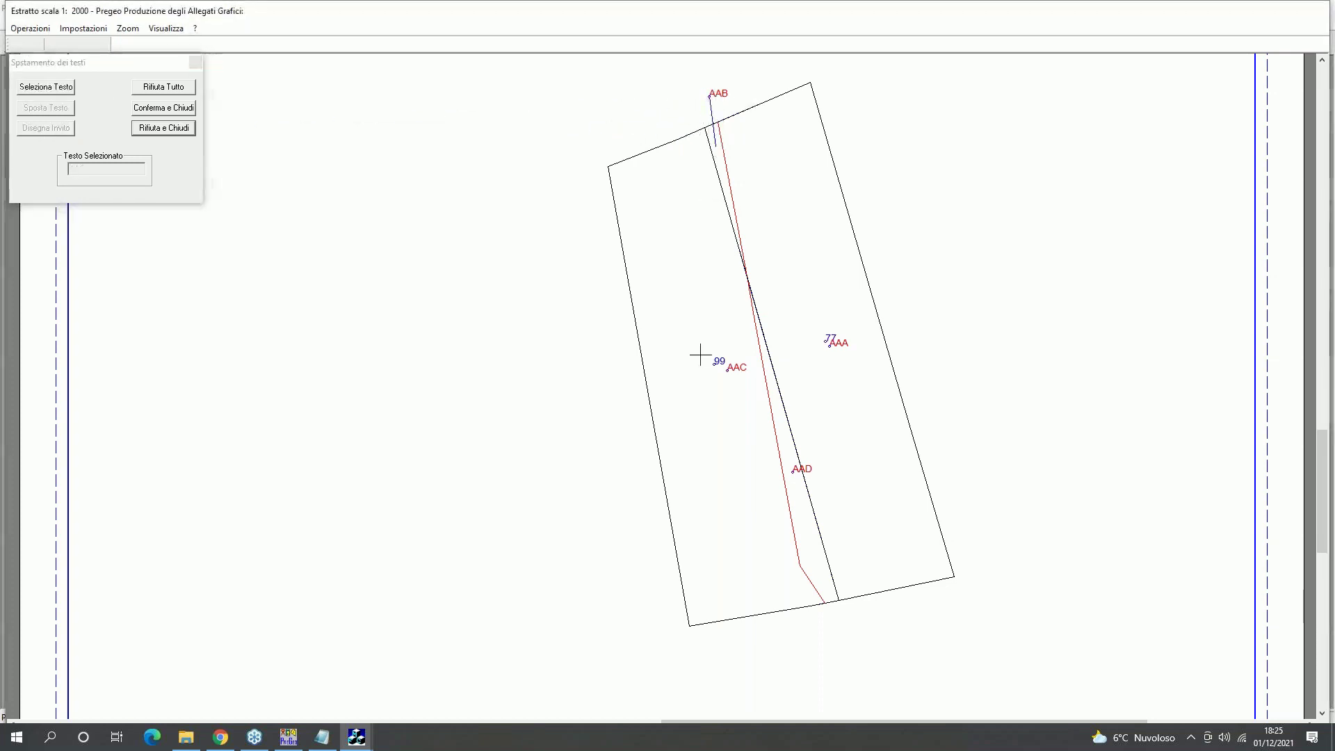
- Move the AAC label below parcel 99 and the AAA label below parcel 77
left_click(56, 88)
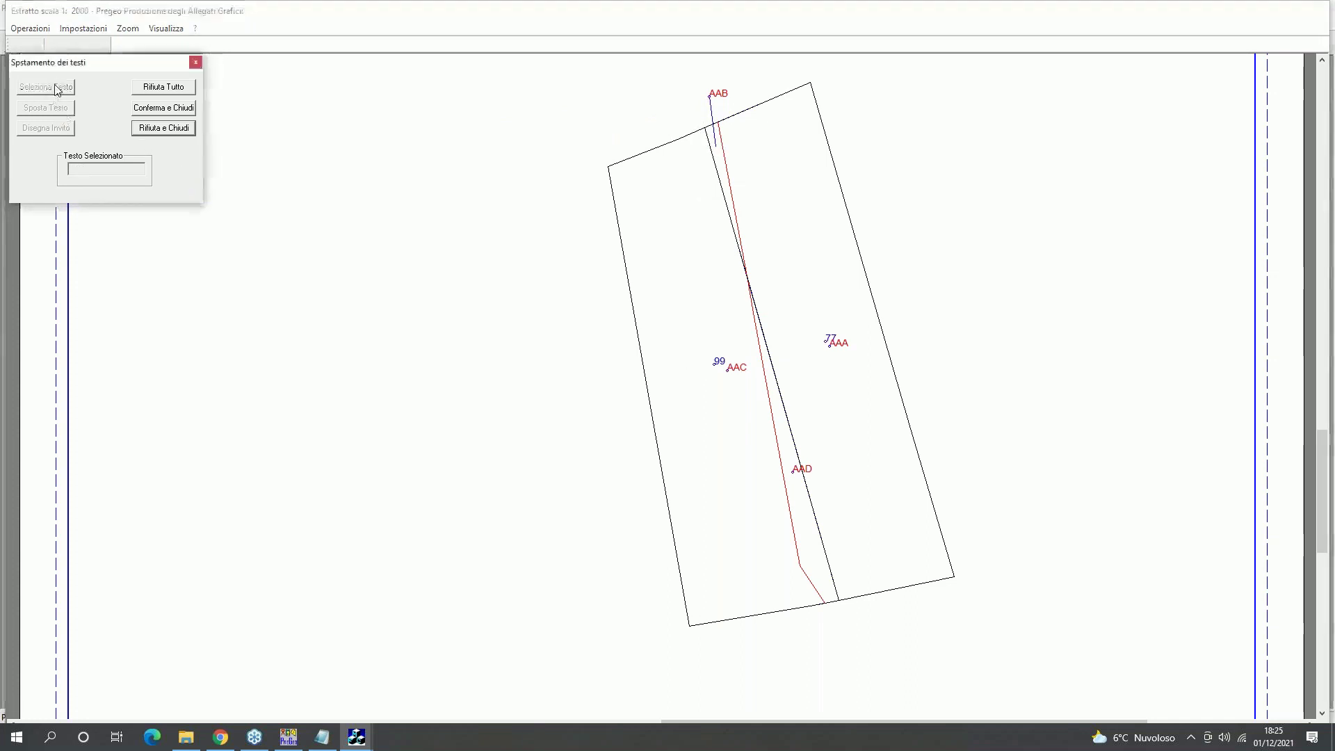
left_click(727, 367)
left_click(46, 108)
left_click(710, 380)
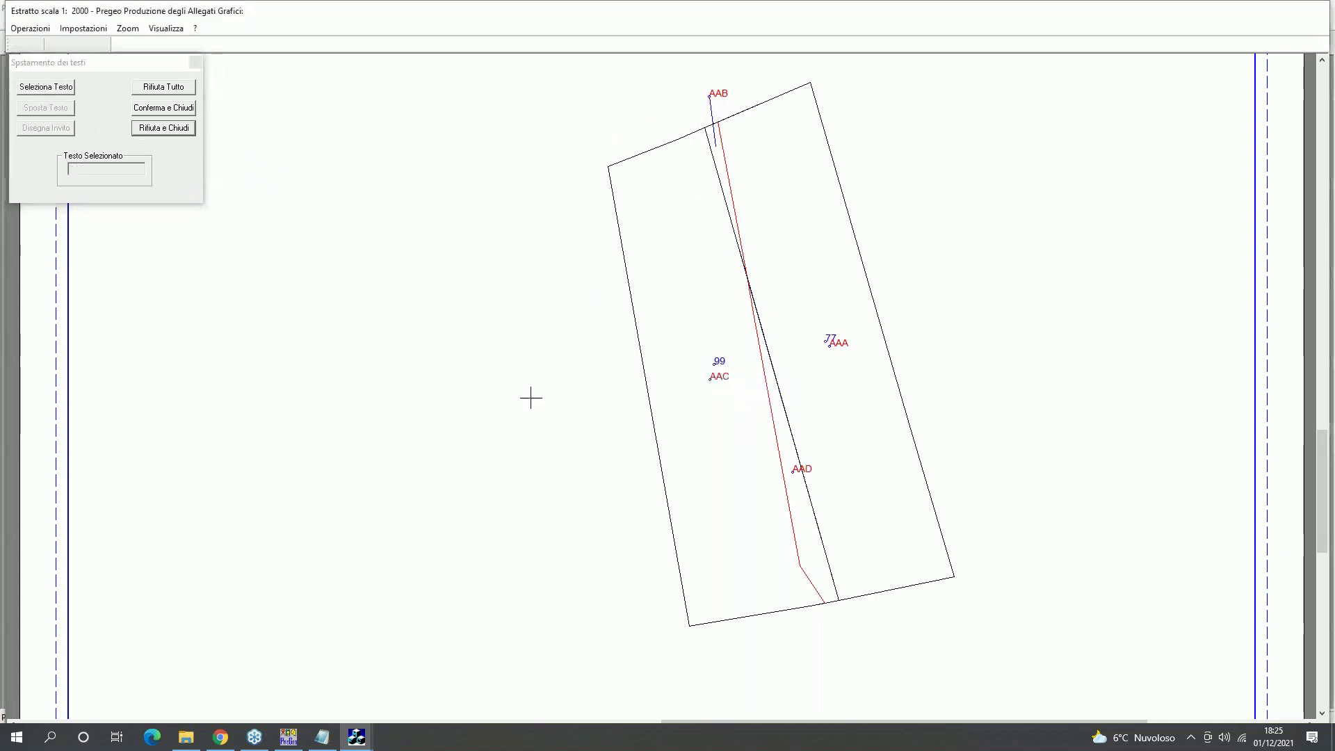
left_click(69, 88)
left_click(830, 346)
left_click(46, 108)
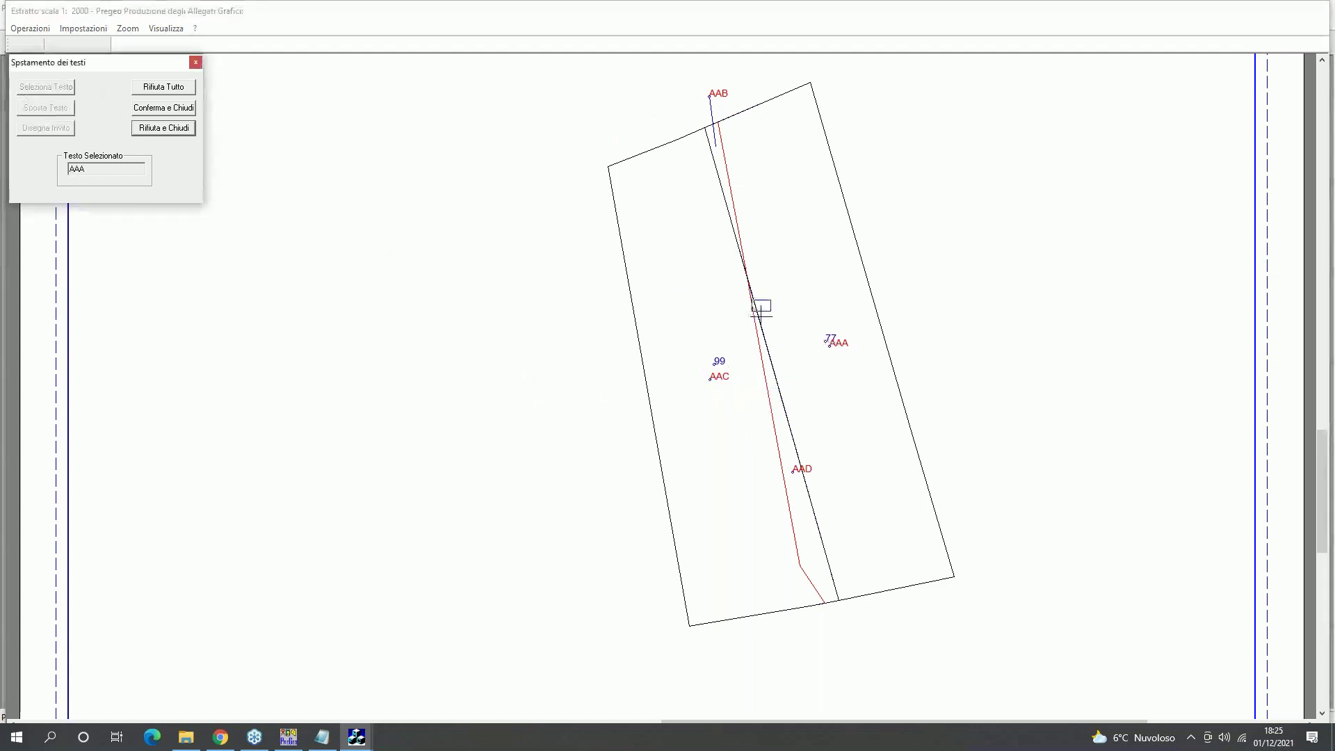
left_click(819, 357)
- Shift the AAD label further down the red dividing line
left_click(61, 94)
left_click(794, 470)
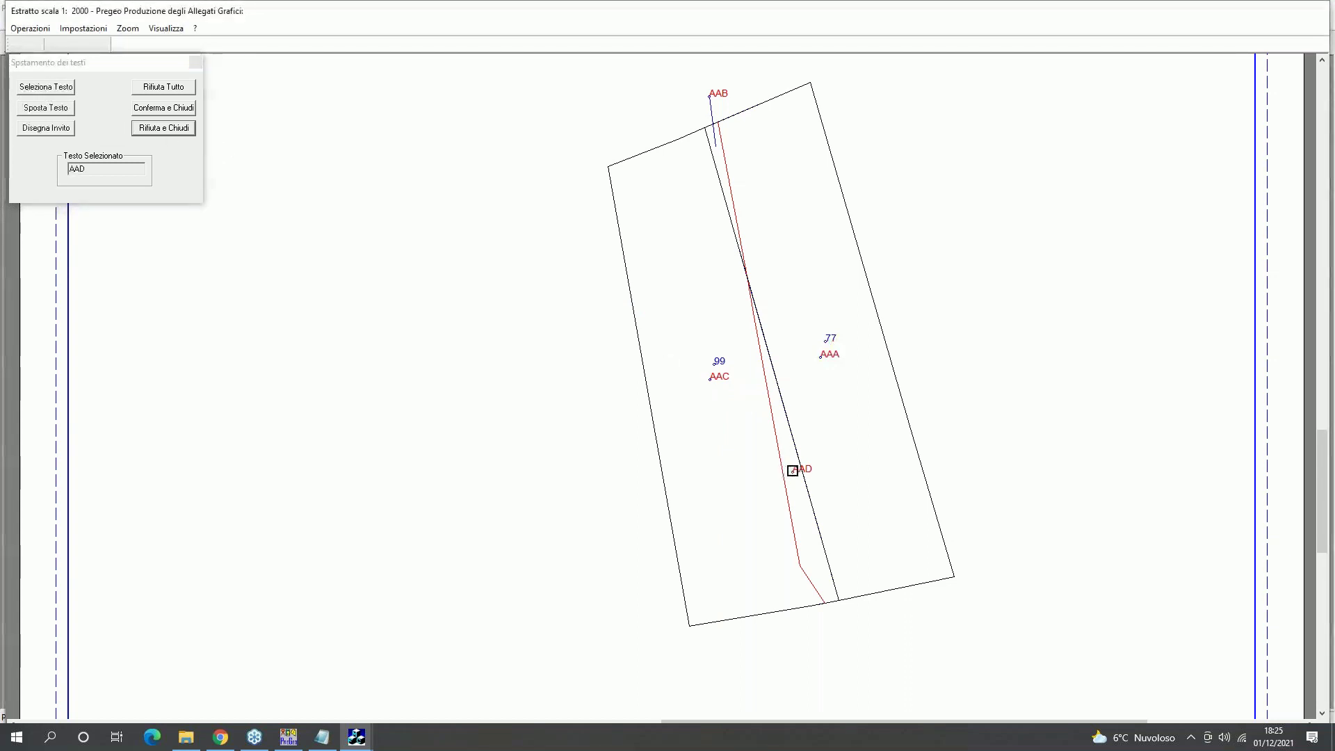
left_click(28, 111)
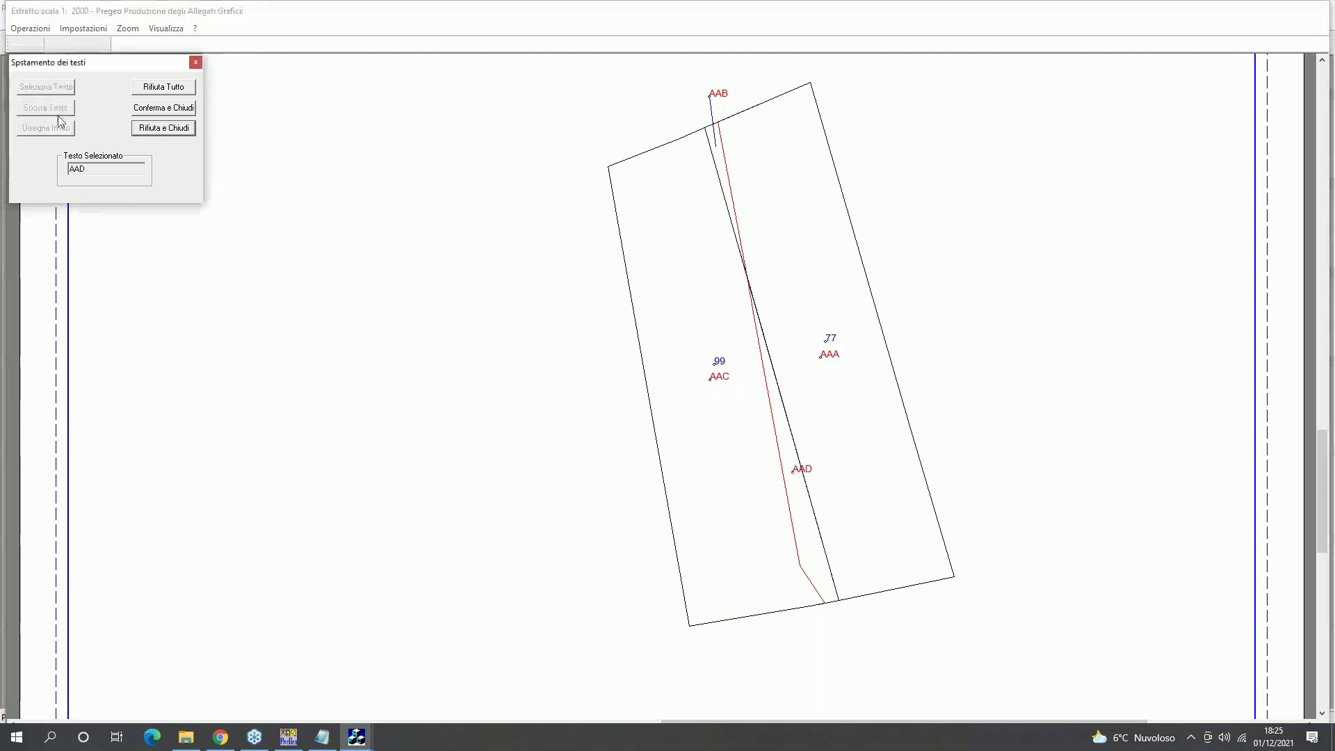
left_click(798, 541)
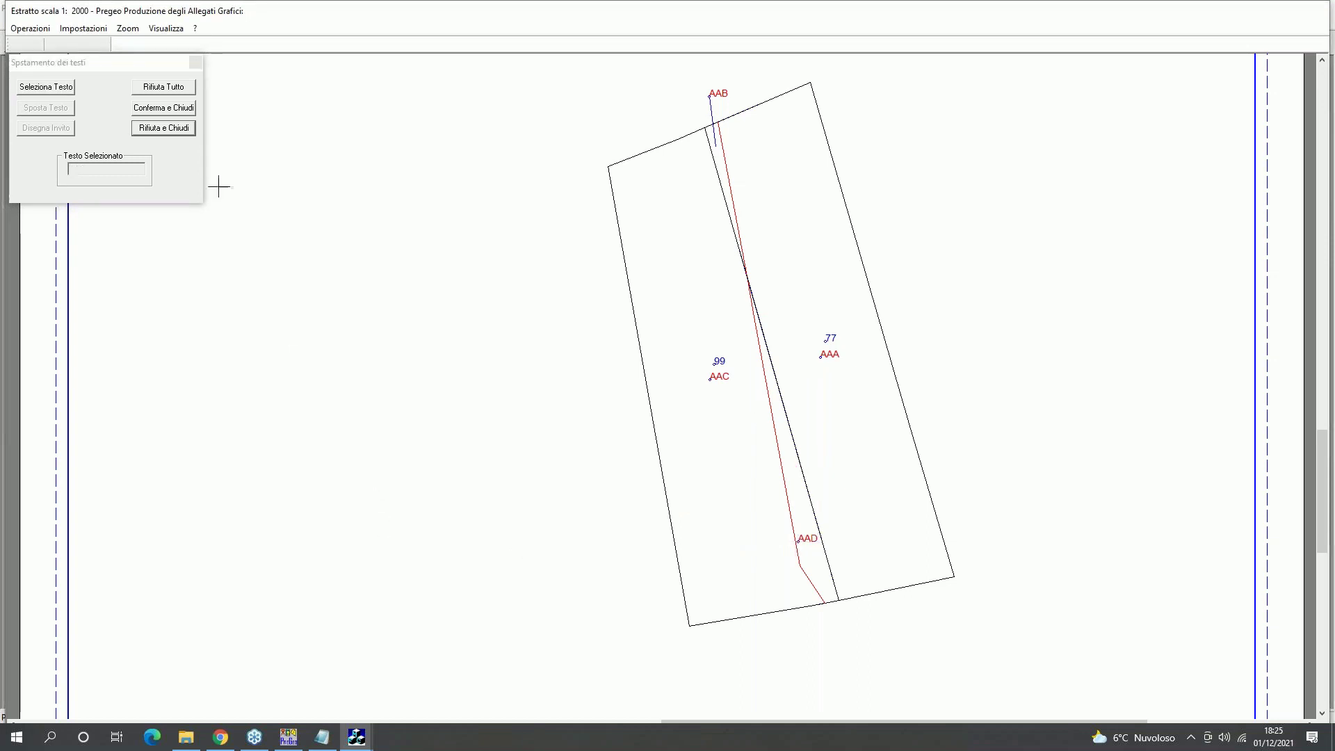
- Confirm the label moves and archive the extract drawing
left_click(174, 111)
left_click(34, 31)
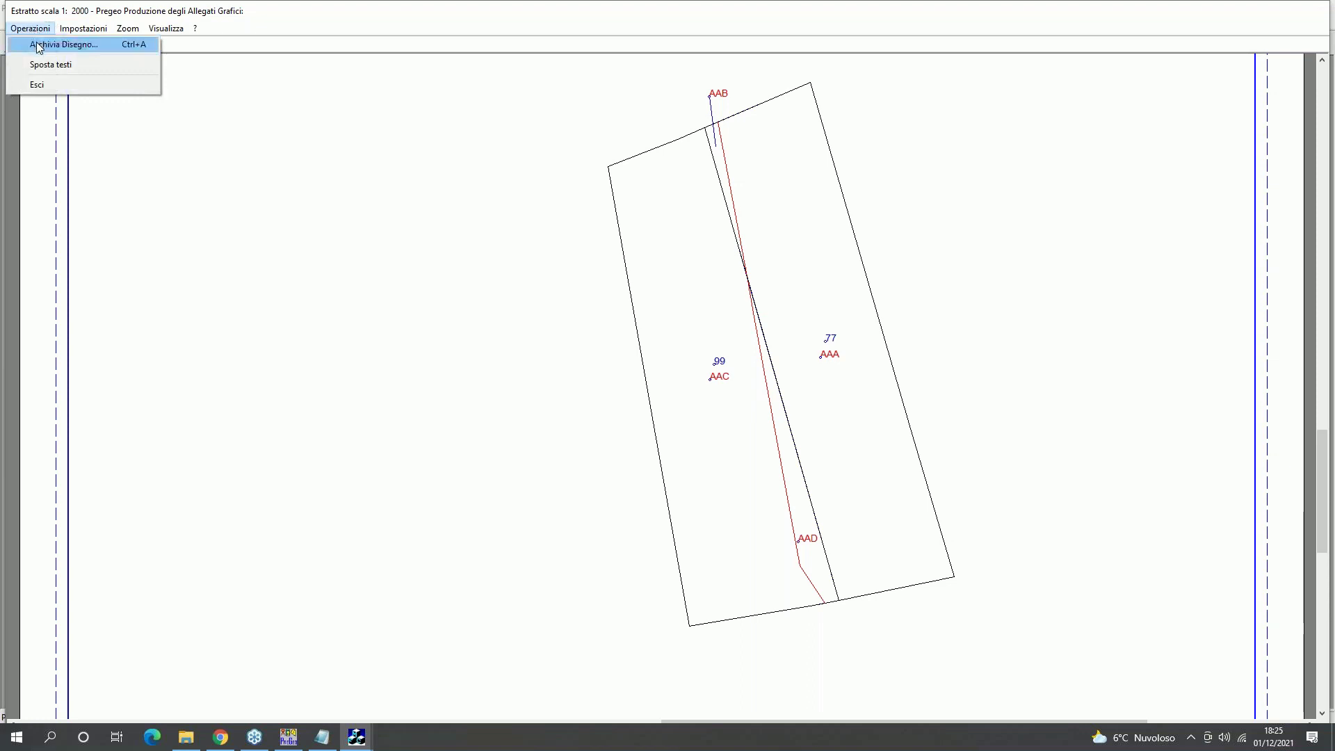
left_click(38, 46)
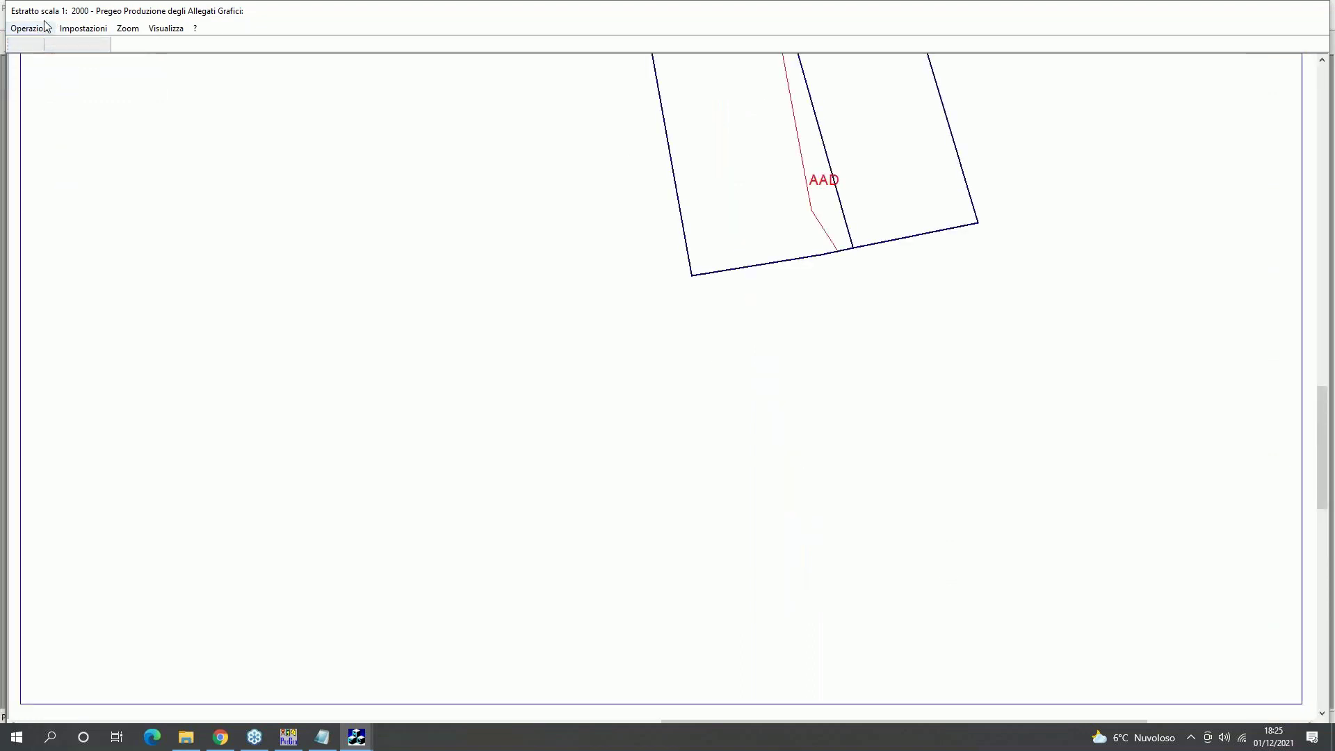
- Exit the extract drawing and confirm using the extract released by the office
left_click(38, 28)
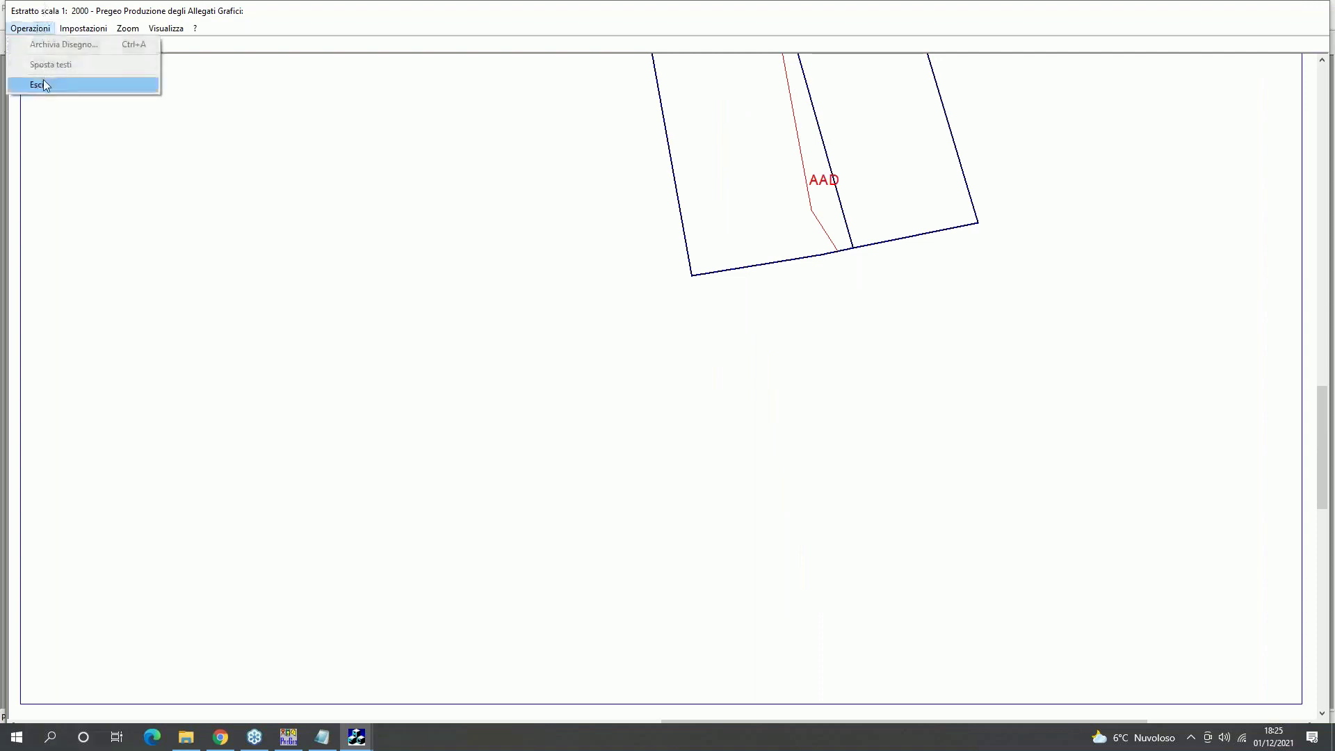
left_click(40, 84)
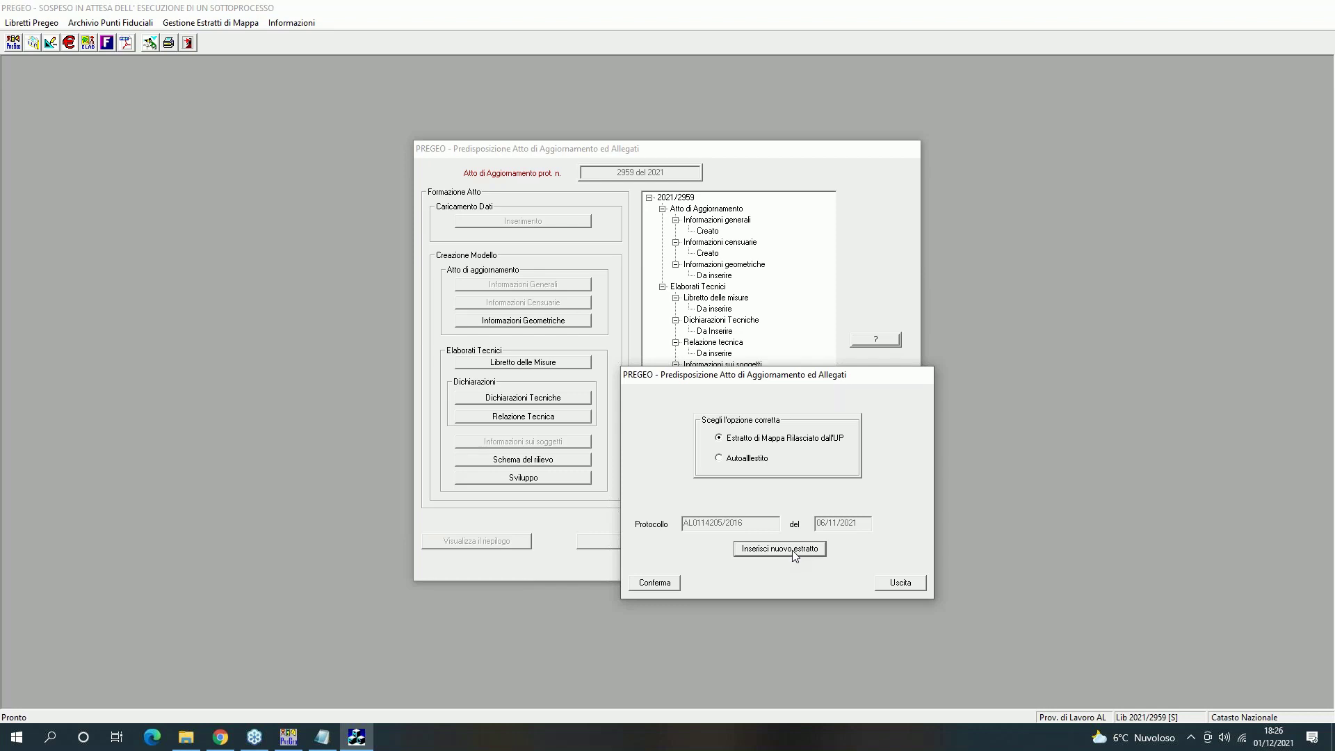
left_click(647, 588)
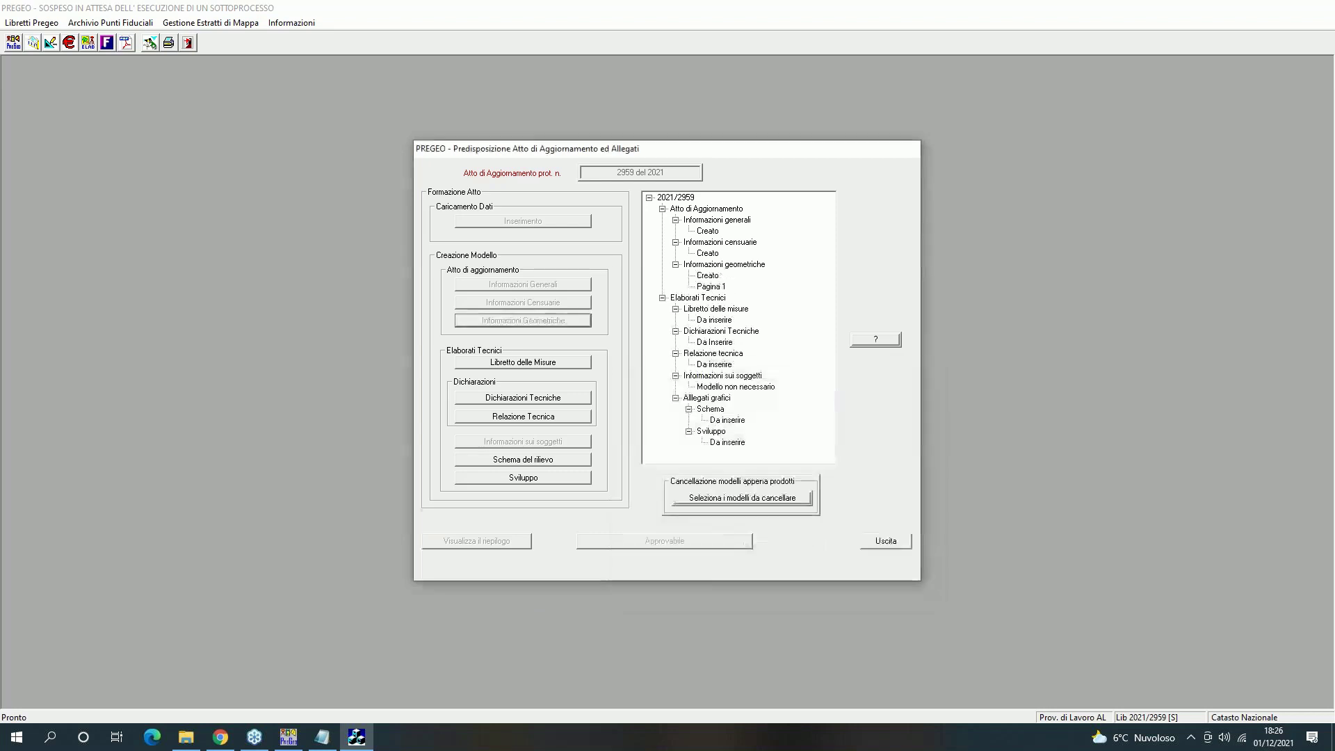
- Create the measurement book and technical declarations with an urban survey zone and the under-2000 mq justification
left_click(575, 363)
left_click(571, 402)
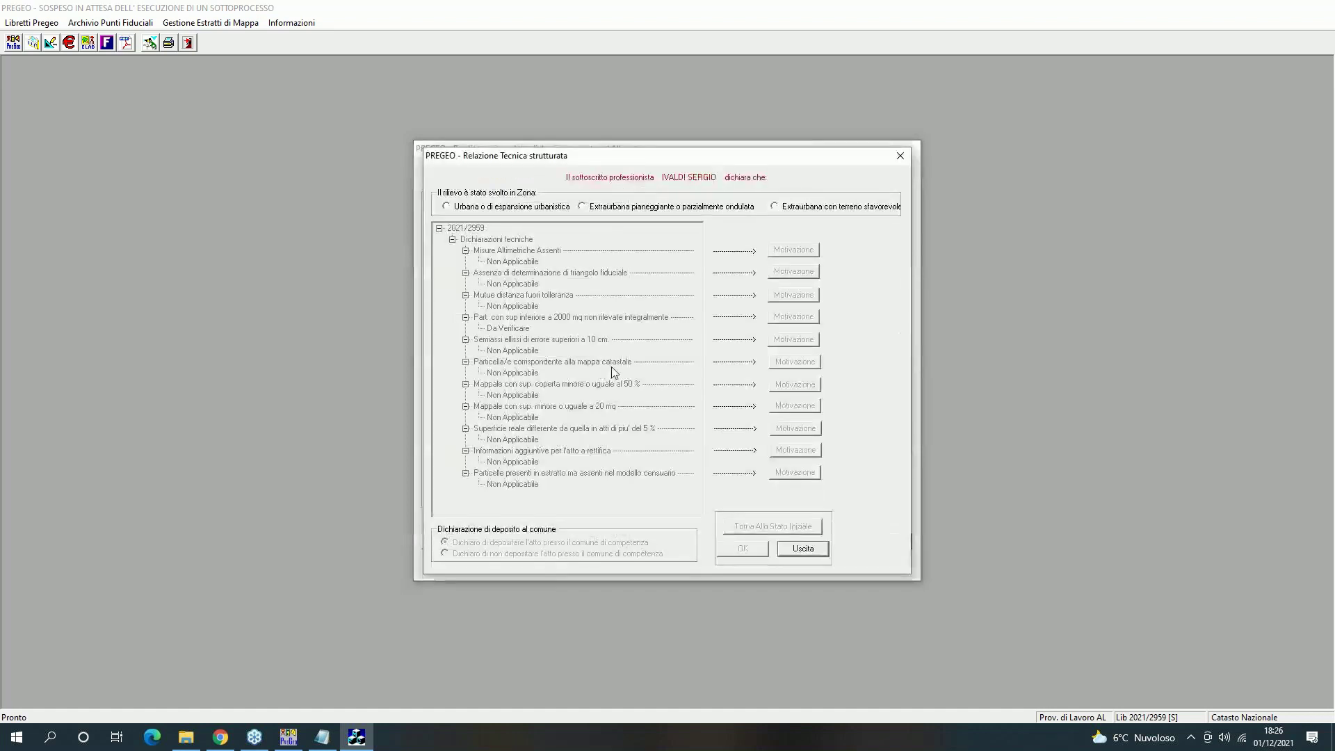
left_click(602, 210)
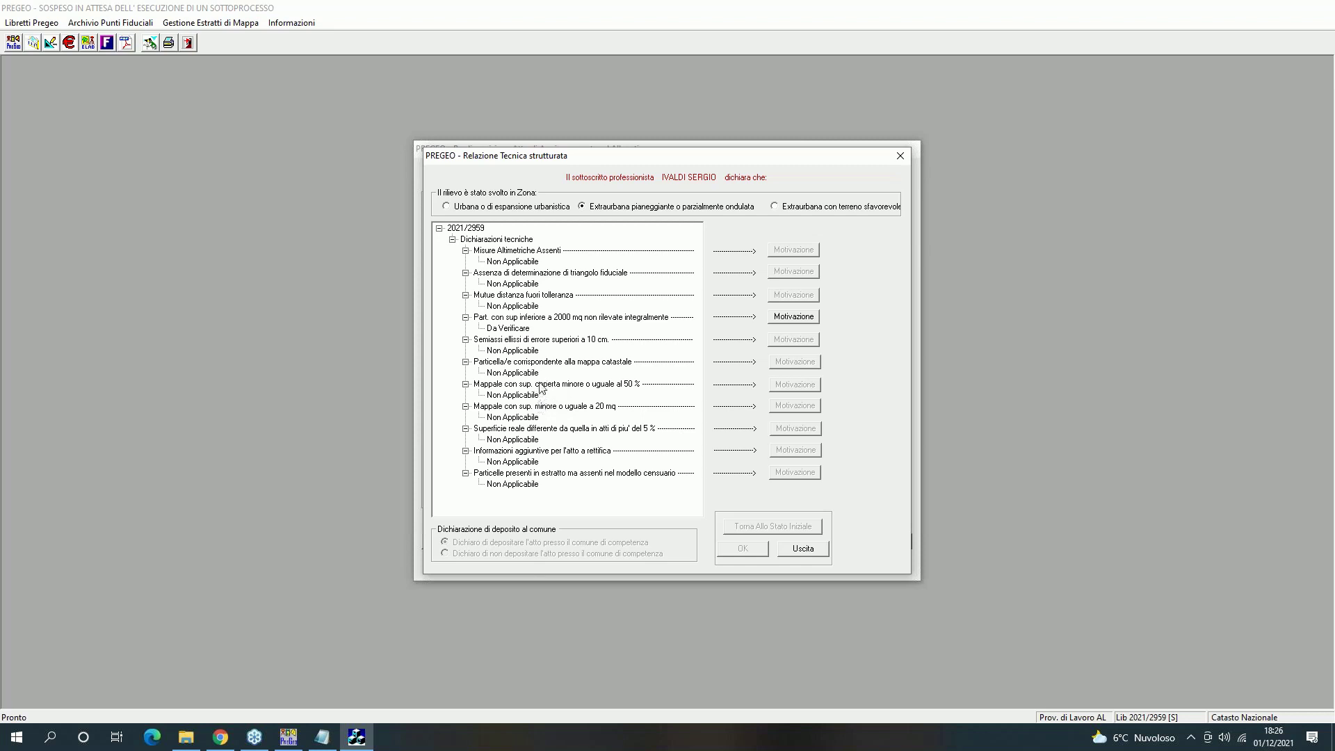
left_click(448, 207)
left_click(776, 320)
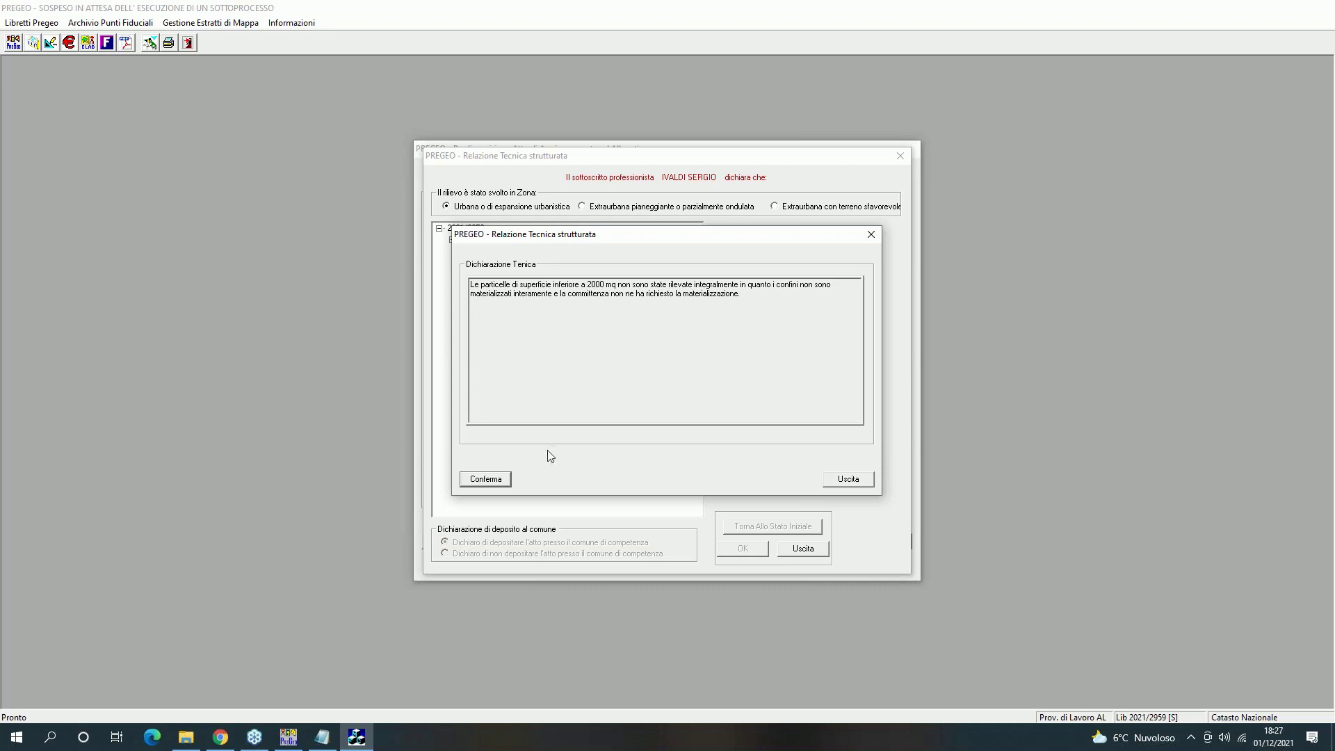
left_click(502, 479)
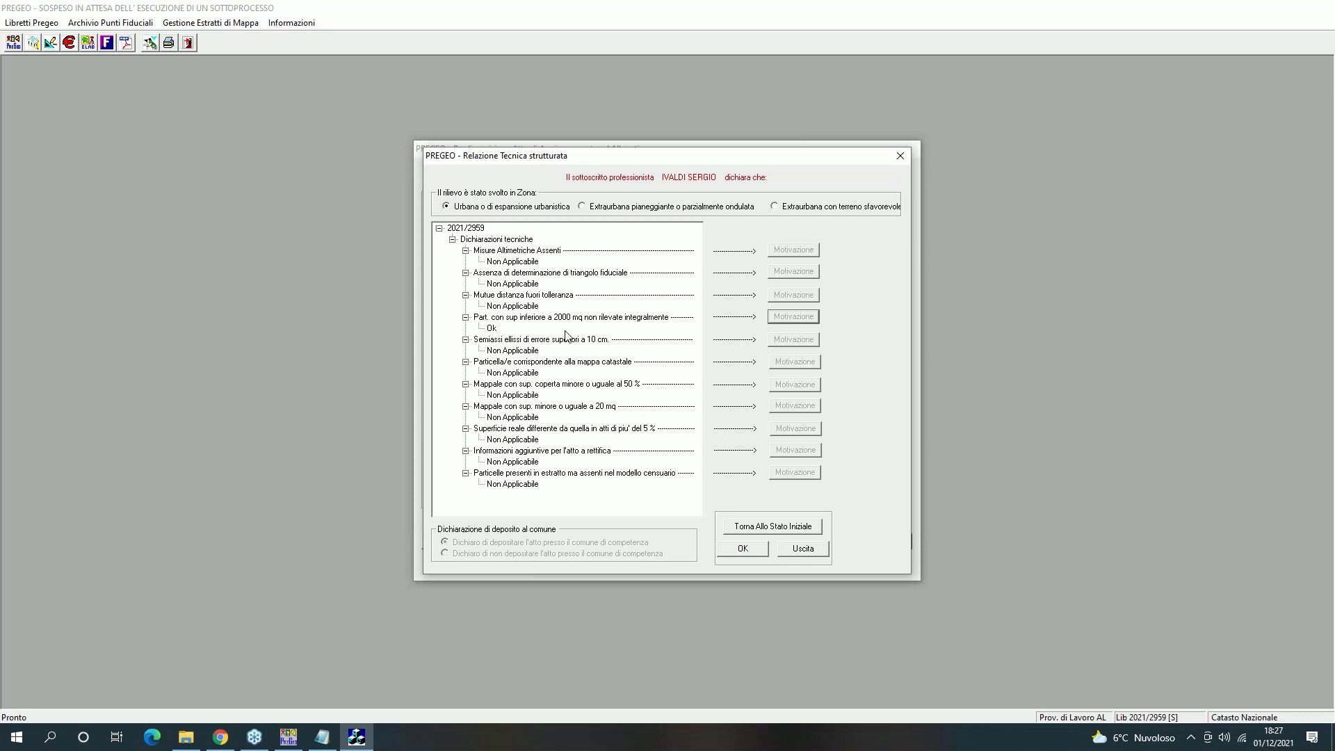
left_click(742, 548)
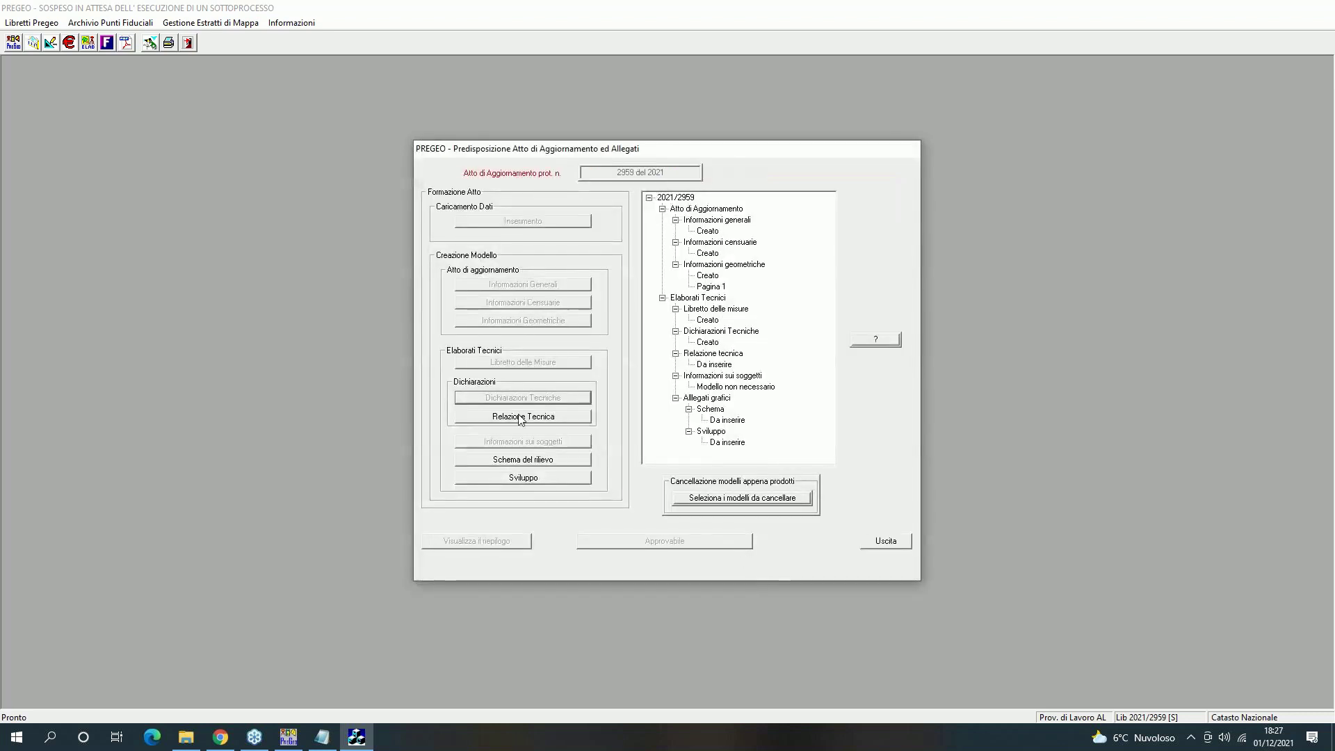
- Open the survey scheme drawing at scale 1:4000
left_click(529, 464)
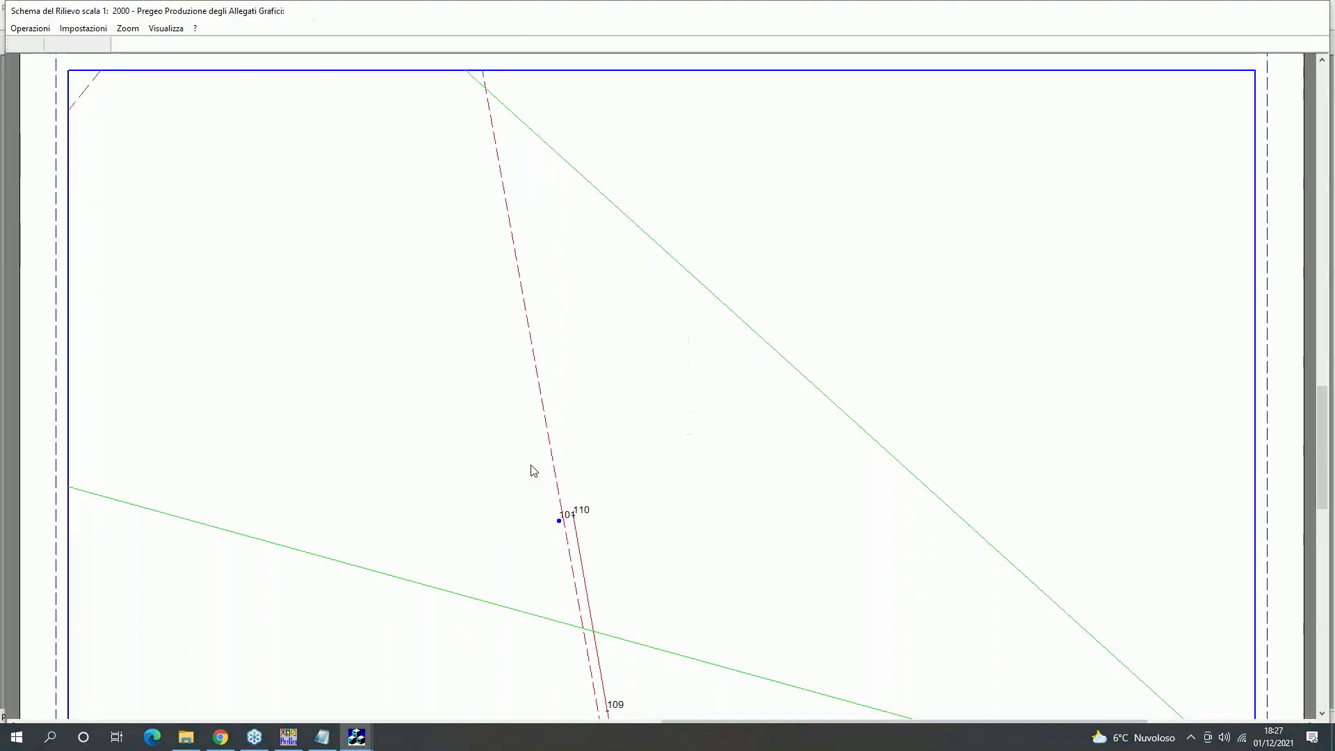
left_click(95, 35)
left_click(93, 96)
left_click(634, 409)
left_click(681, 352)
mouse_move(1318, 487)
left_mouse_down()
mouse_move(1323, 601)
mouse_move(1321, 497)
left_mouse_up()
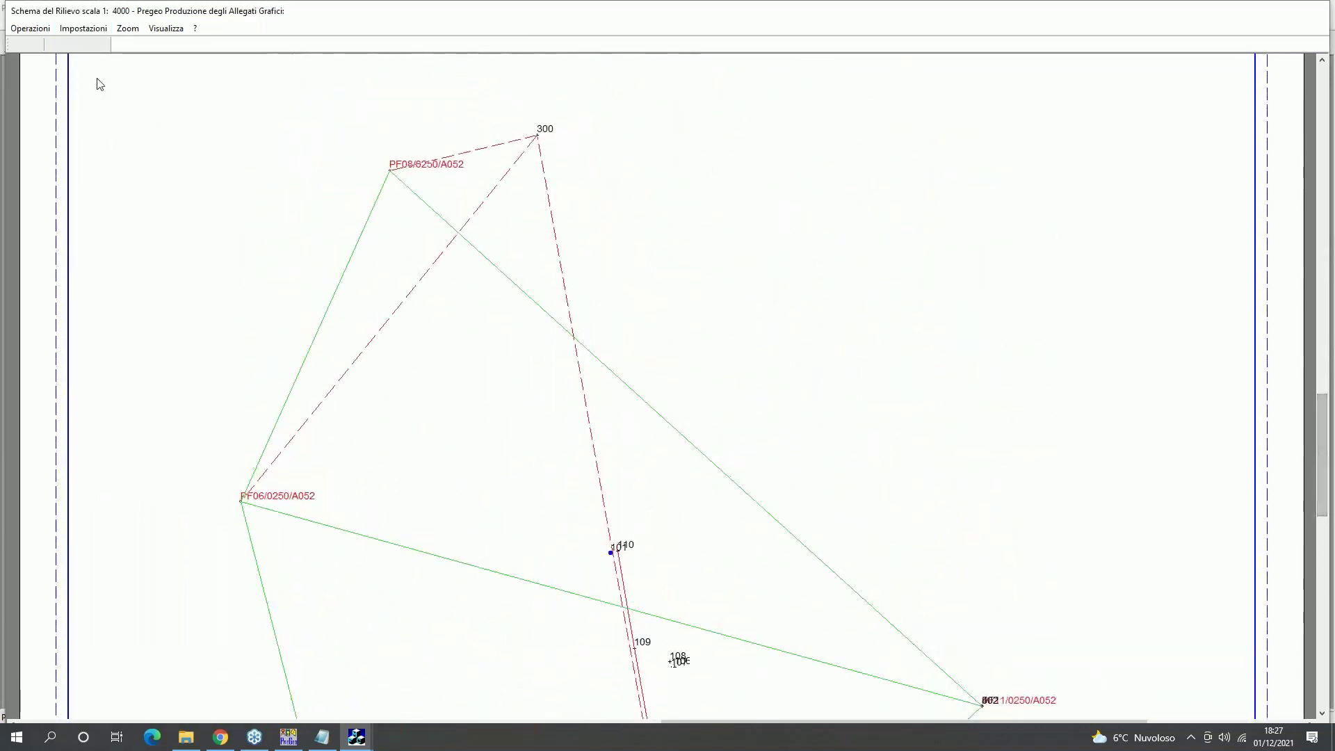
- Centre the view twice with Zoom > Centro to frame the survey and fiducial points
left_click(127, 28)
left_click(143, 60)
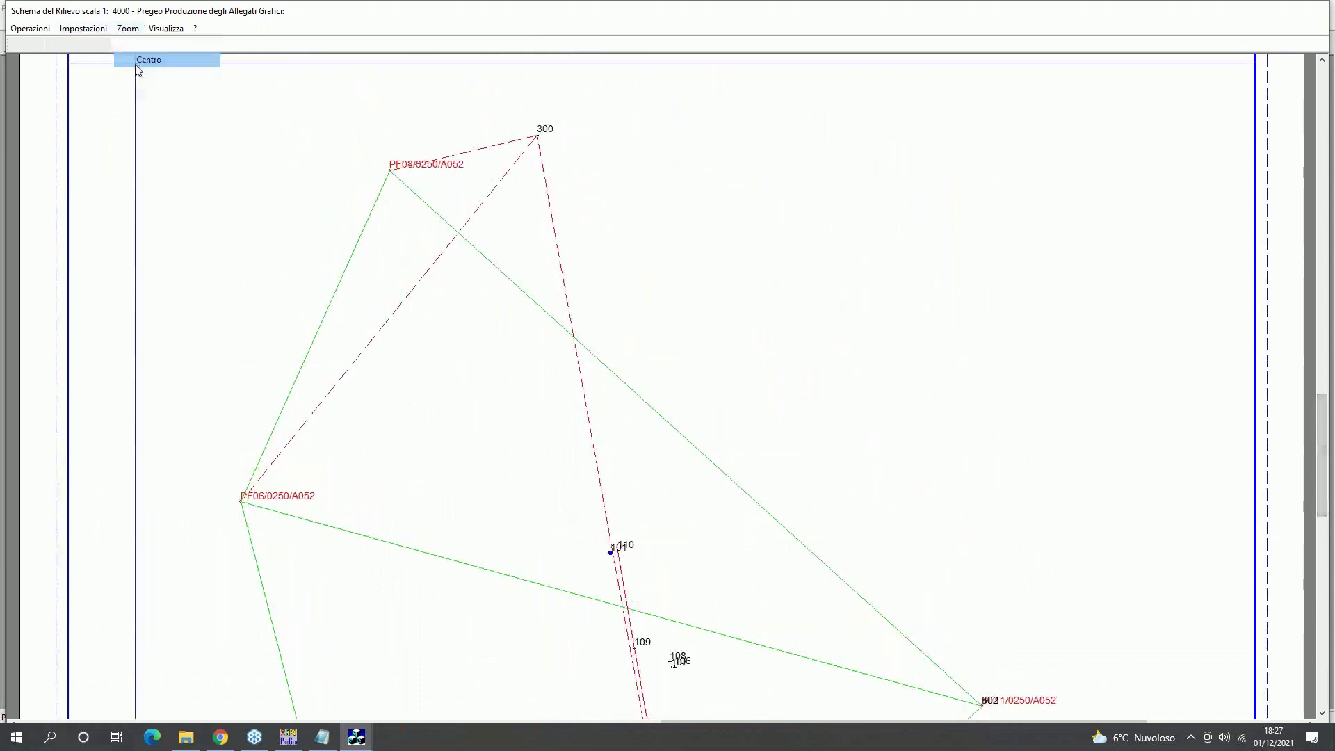
left_click(651, 581)
left_click(130, 28)
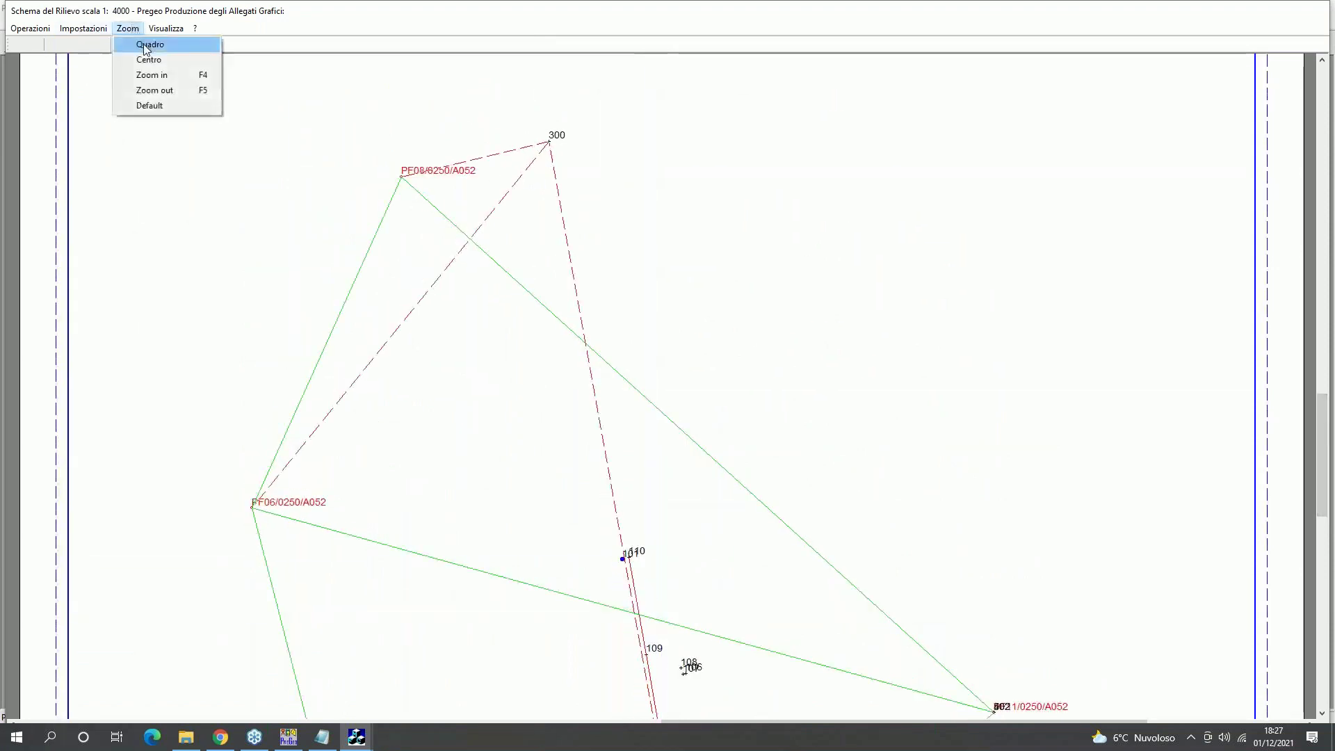
left_click(143, 60)
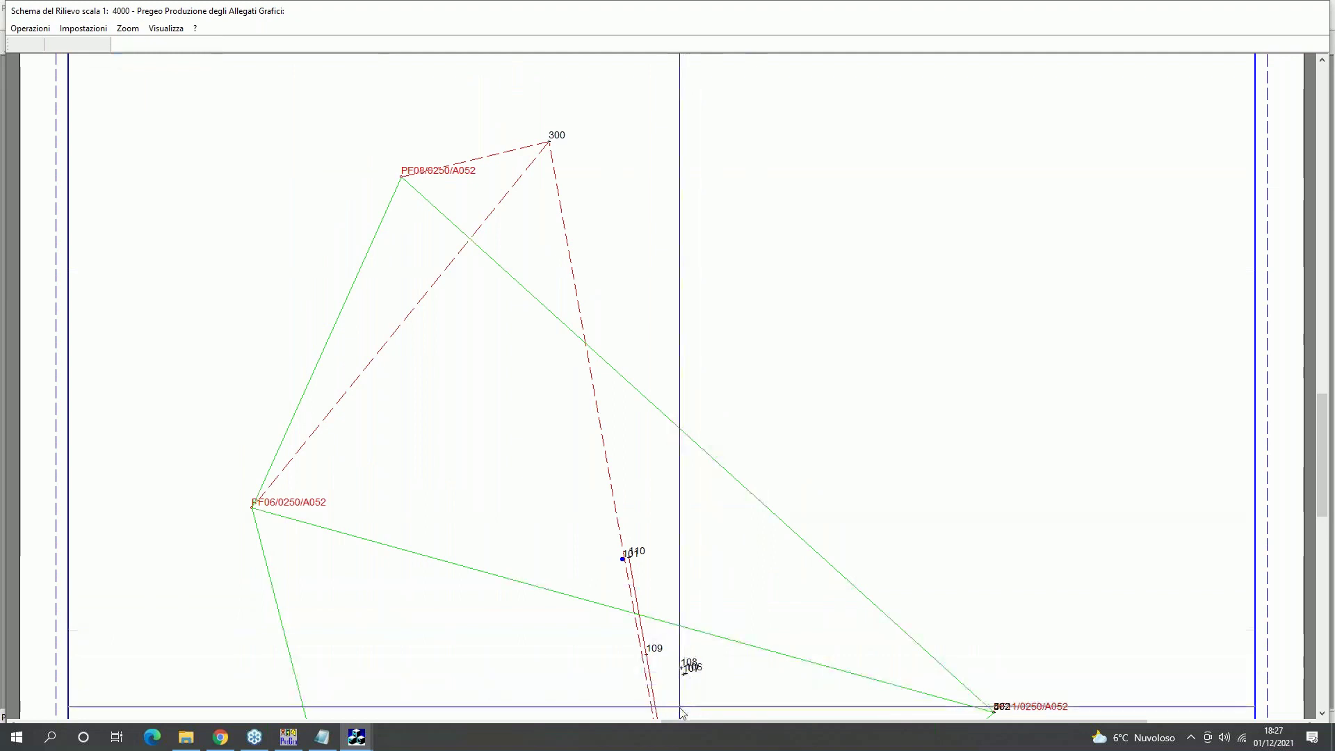
left_click(683, 687)
mouse_move(1328, 516)
left_mouse_down()
mouse_move(1328, 607)
mouse_move(1328, 480)
mouse_move(1331, 622)
mouse_move(1332, 551)
left_mouse_up()
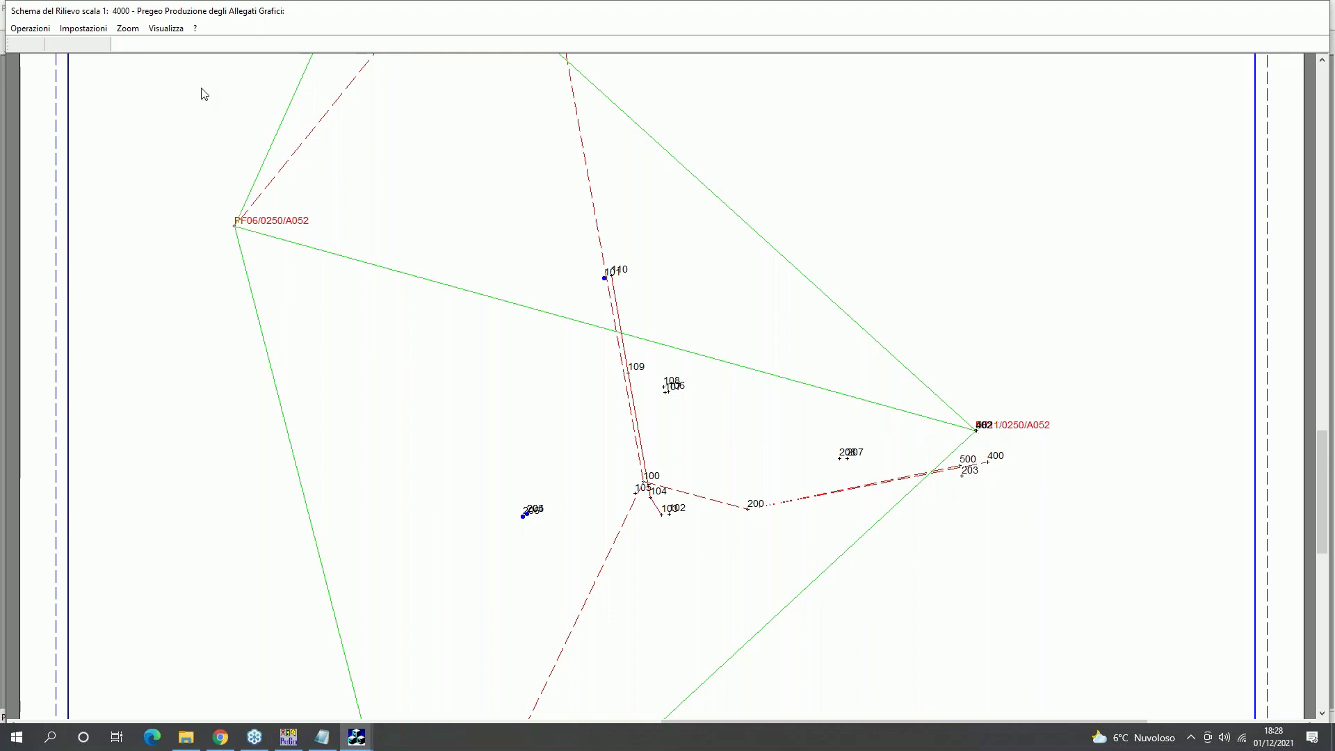
left_click(30, 27)
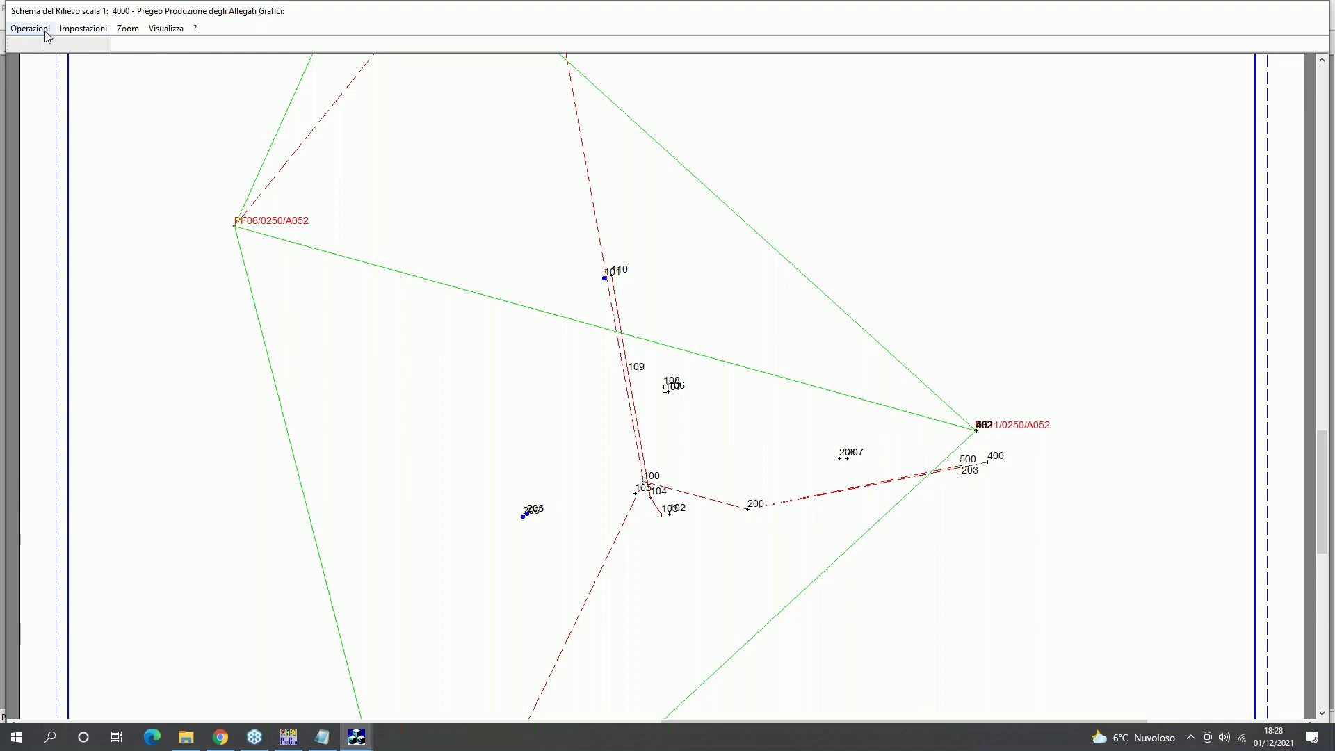
- Move the PF11/0250/A052 label above point 402 and the 402 label beside its point
left_click(63, 64)
left_click(36, 87)
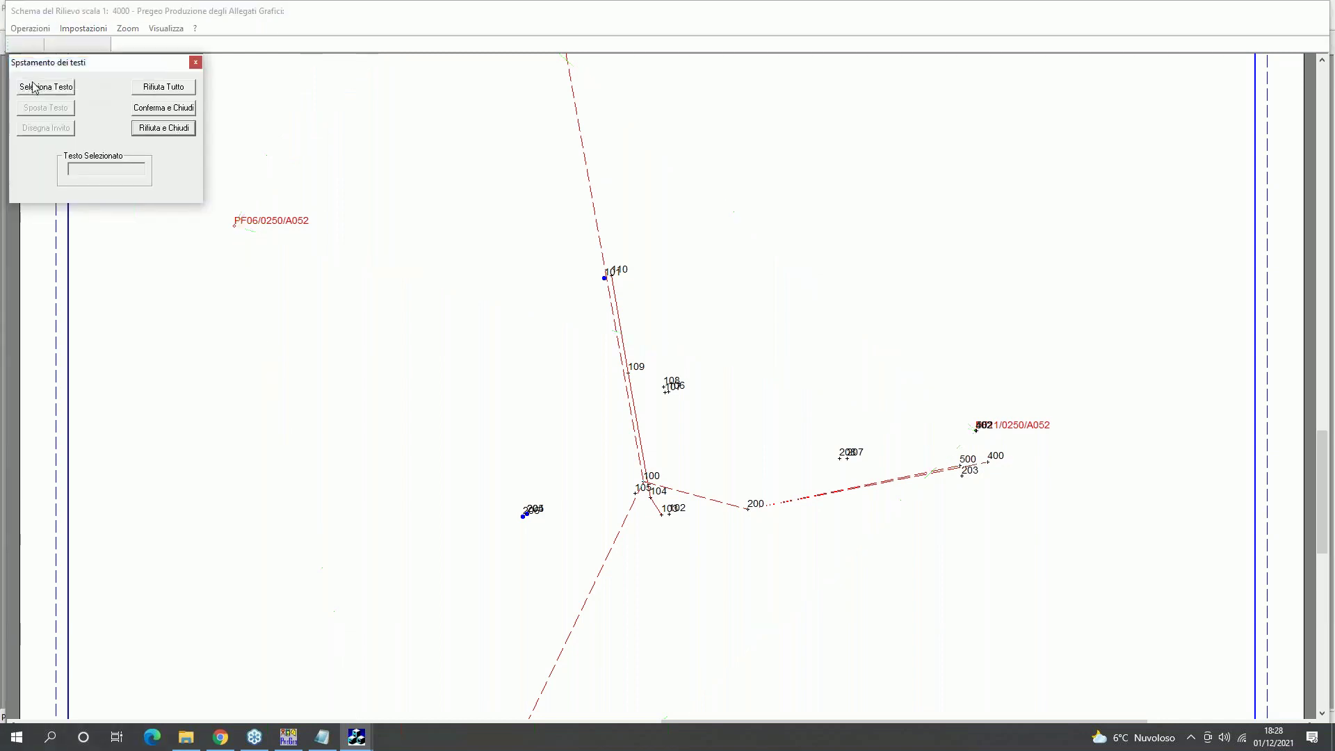
left_click(979, 427)
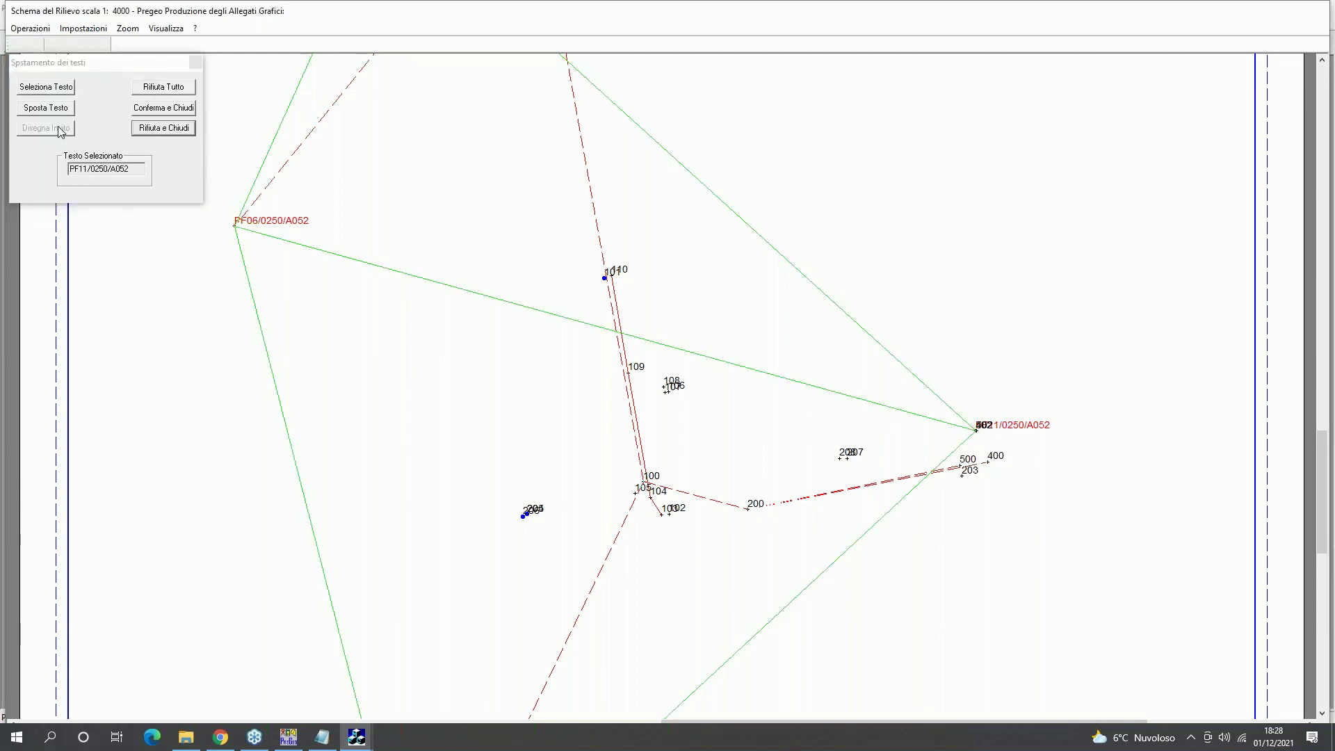
left_click(45, 108)
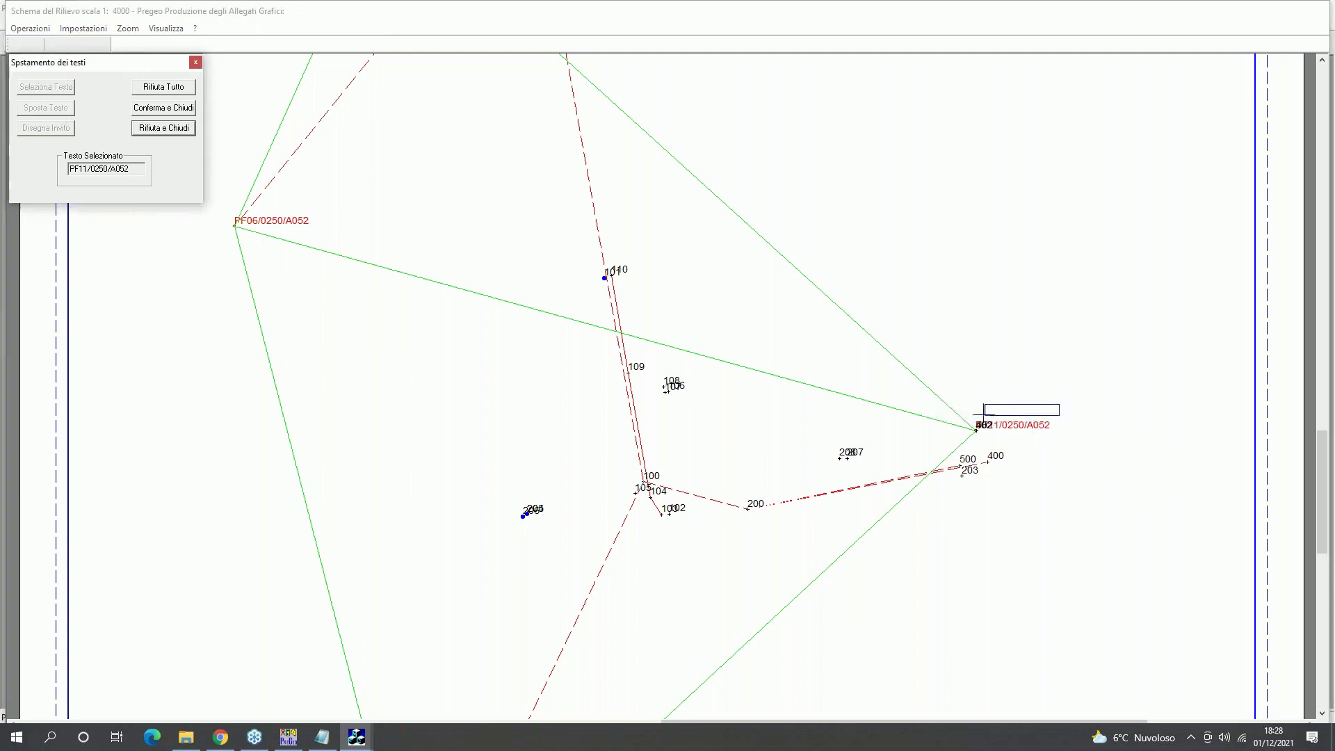
left_click(977, 412)
left_click(45, 87)
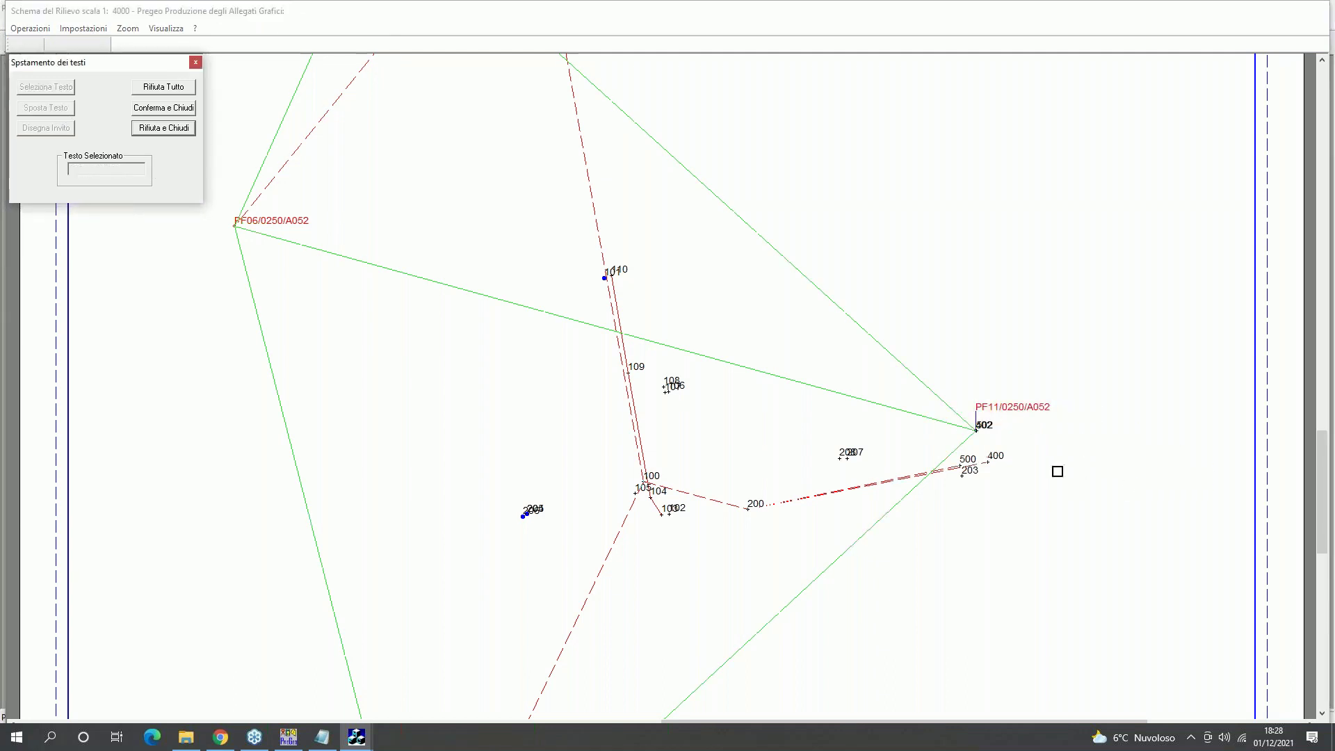
left_click(977, 431)
left_click(46, 107)
left_click(984, 440)
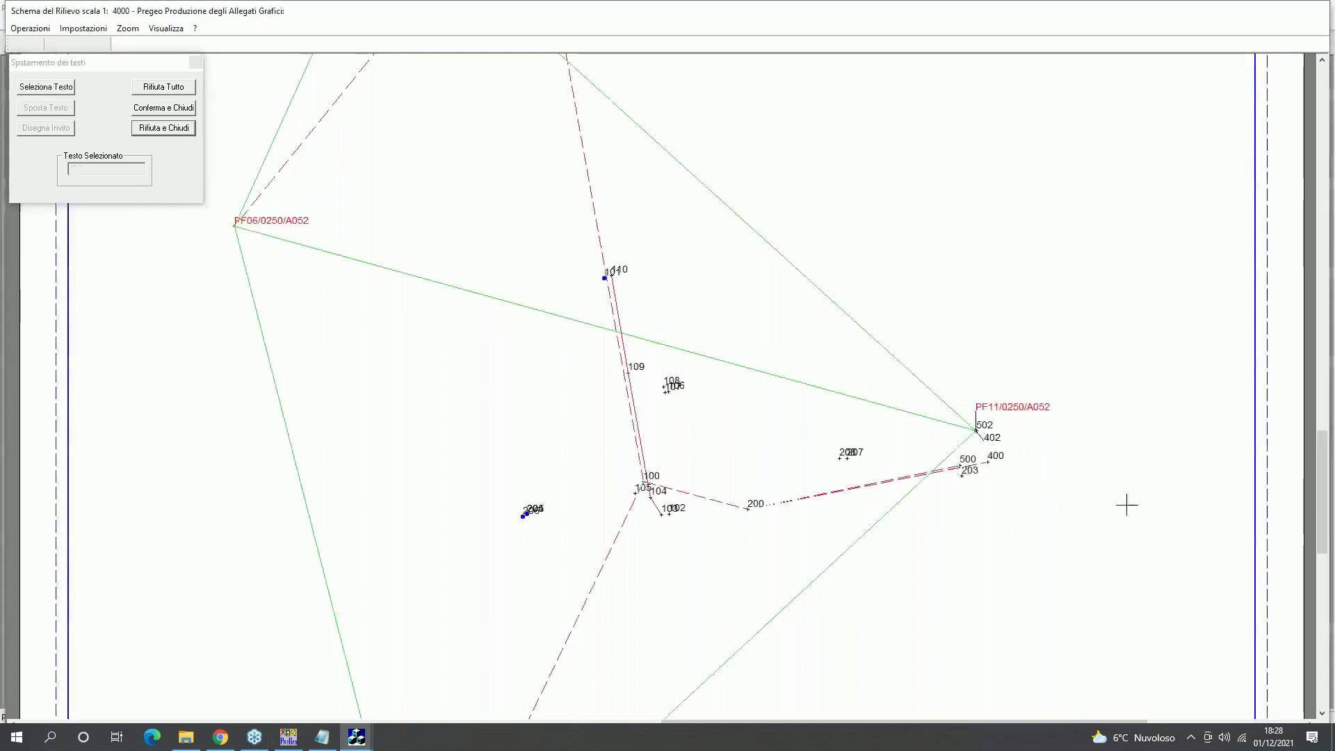
mouse_move(1324, 518)
left_mouse_down()
mouse_move(1325, 564)
mouse_move(1325, 494)
left_mouse_up()
- Place label 101 left of its point and label 103 below point 103
left_click(46, 86)
left_click(604, 414)
left_click(579, 412)
left_click(668, 655)
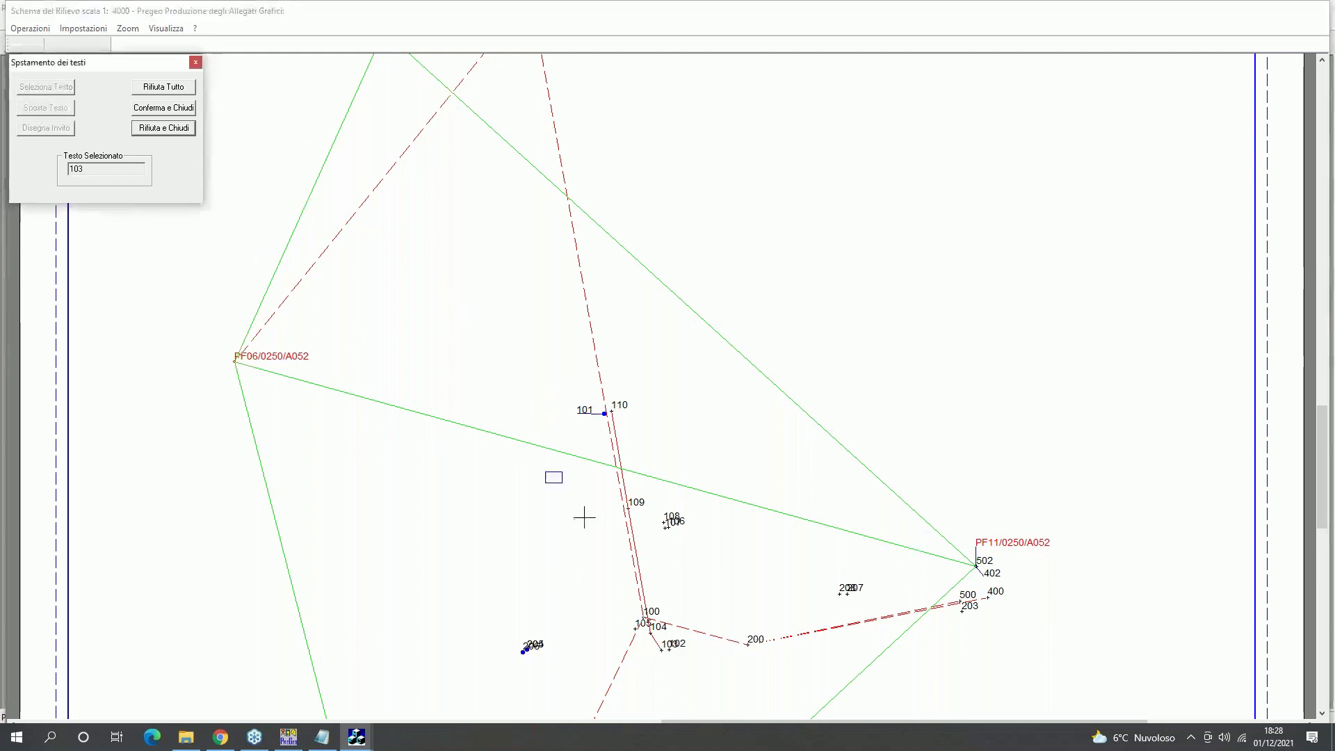
left_click(644, 650)
- Move label 204 left of its point and label 205 below label 206
left_click(49, 89)
left_click(526, 647)
left_click(46, 107)
left_click(496, 655)
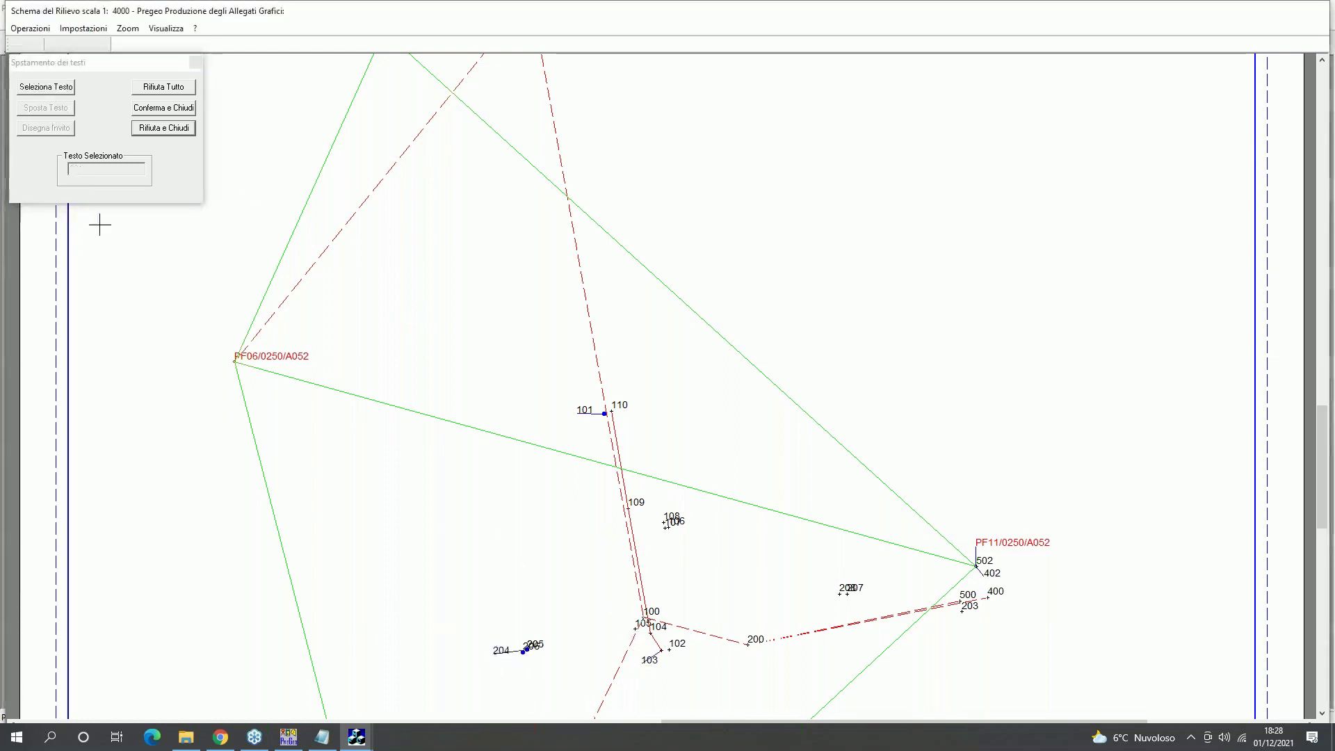
left_click(39, 89)
left_click(532, 646)
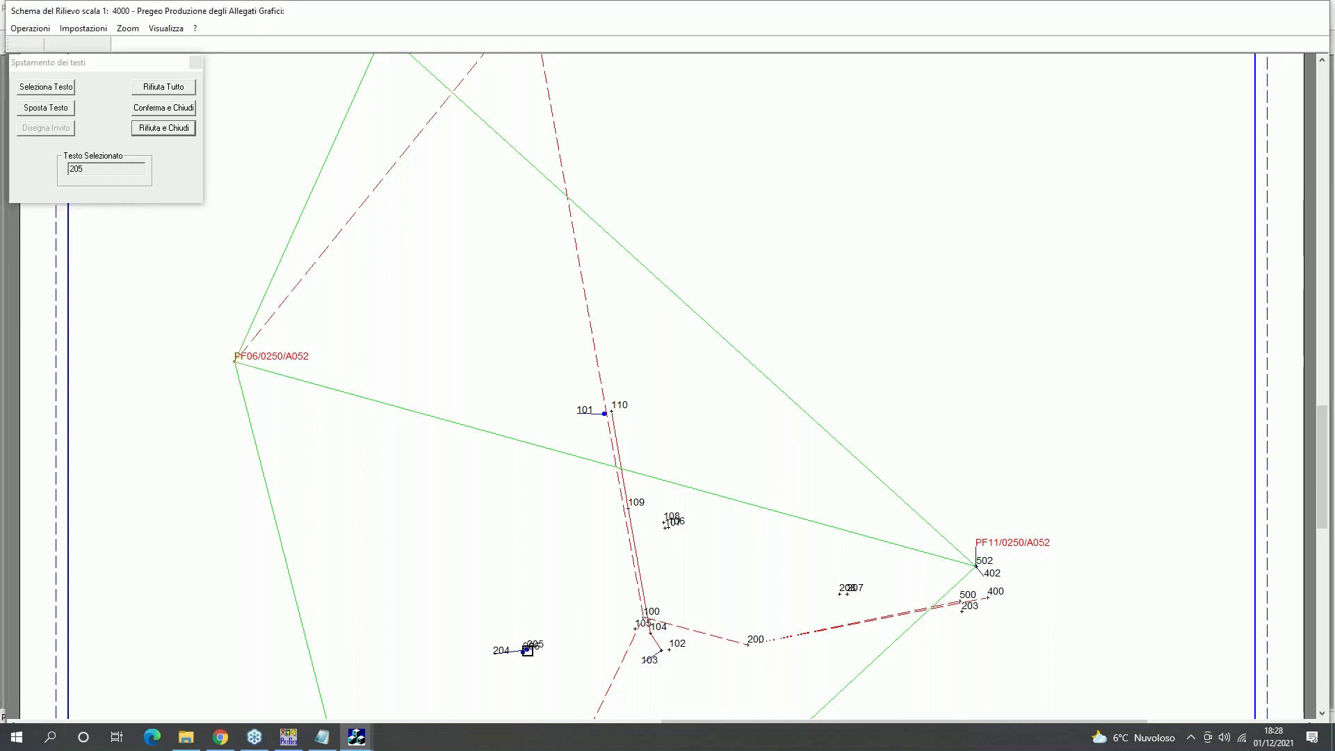
left_click(46, 107)
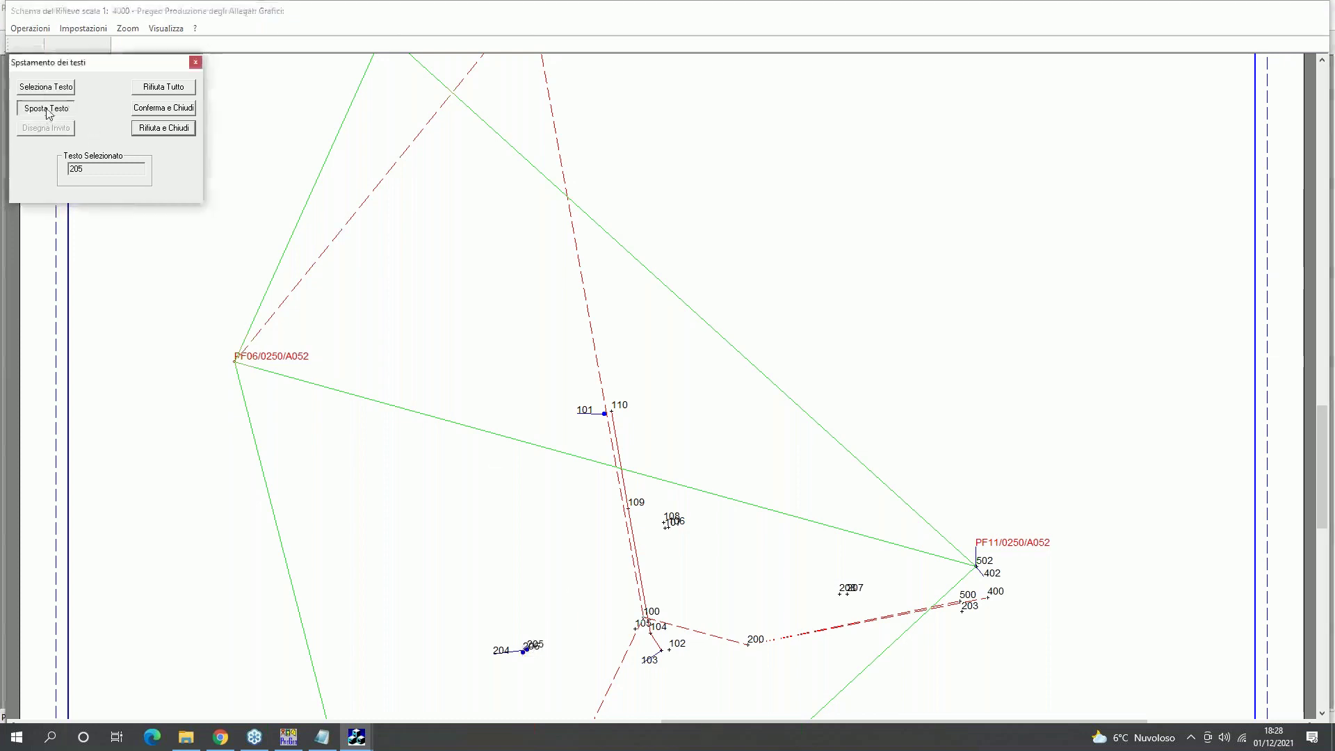
left_click(537, 667)
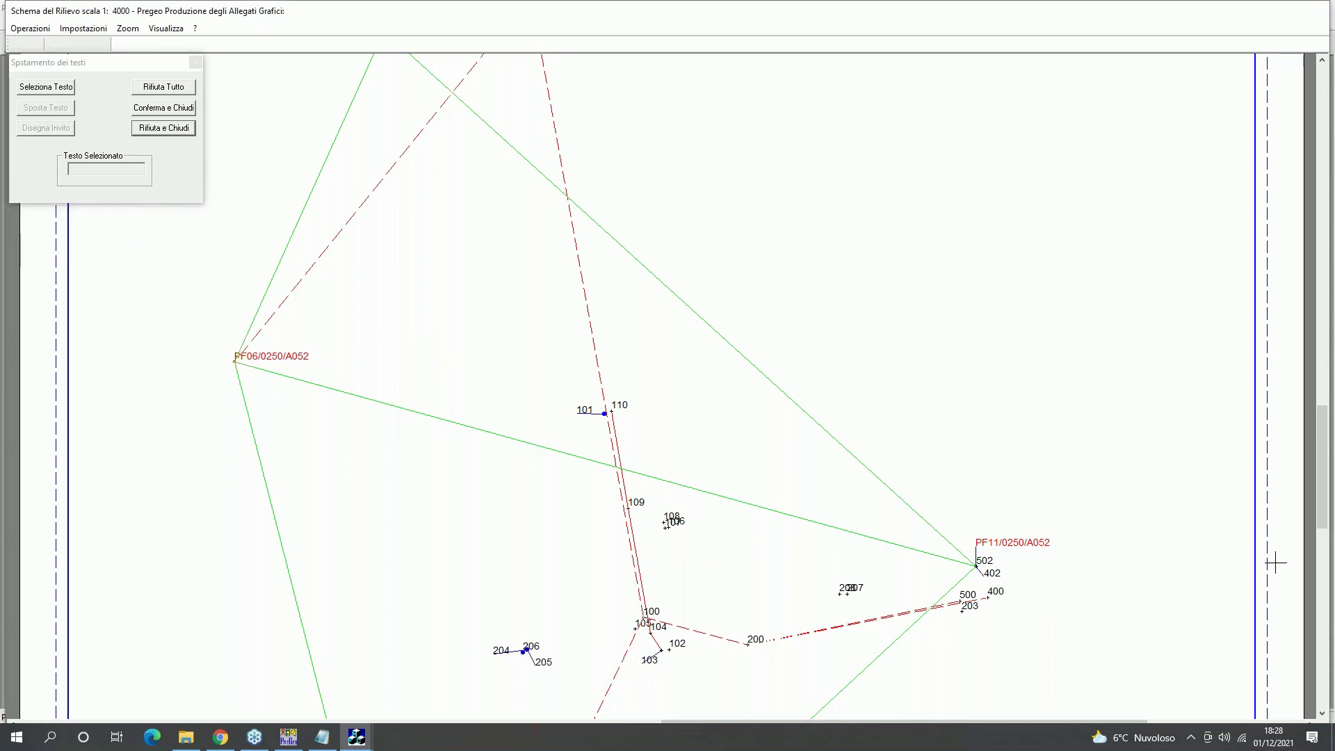
left_click_drag(1321, 472, 1321, 506)
- Reposition labels 106 and 107 beside their points and move 208 away from label 207
left_click(46, 87)
left_click(672, 339)
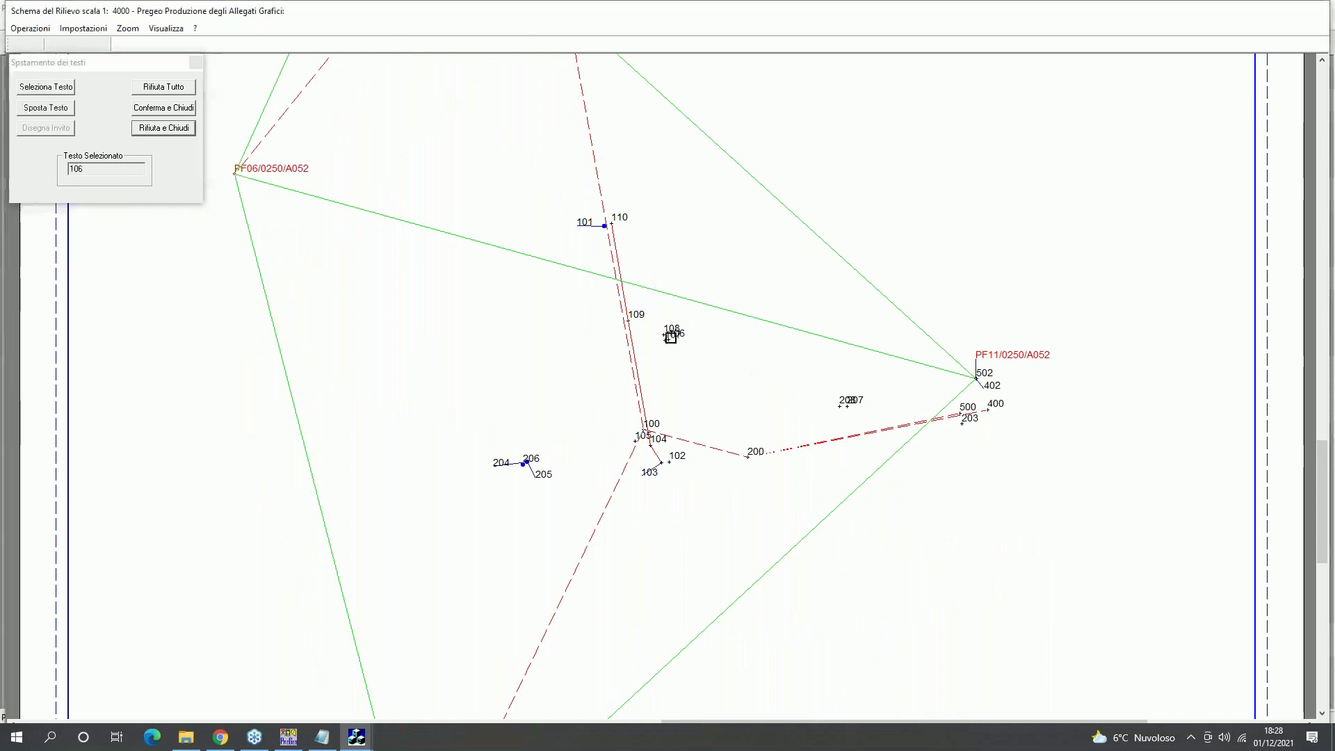
left_click(46, 107)
left_click(696, 356)
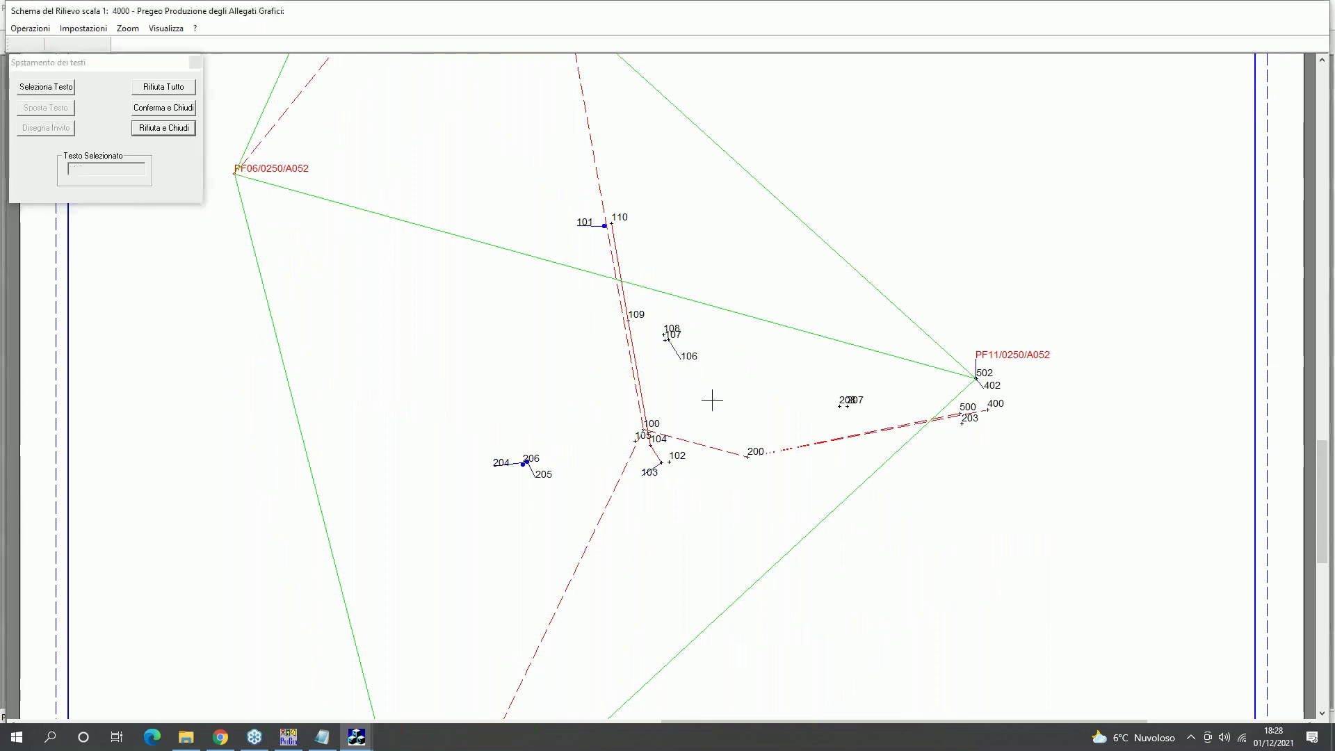
left_click(46, 86)
left_click(669, 339)
left_click(50, 109)
left_click(658, 367)
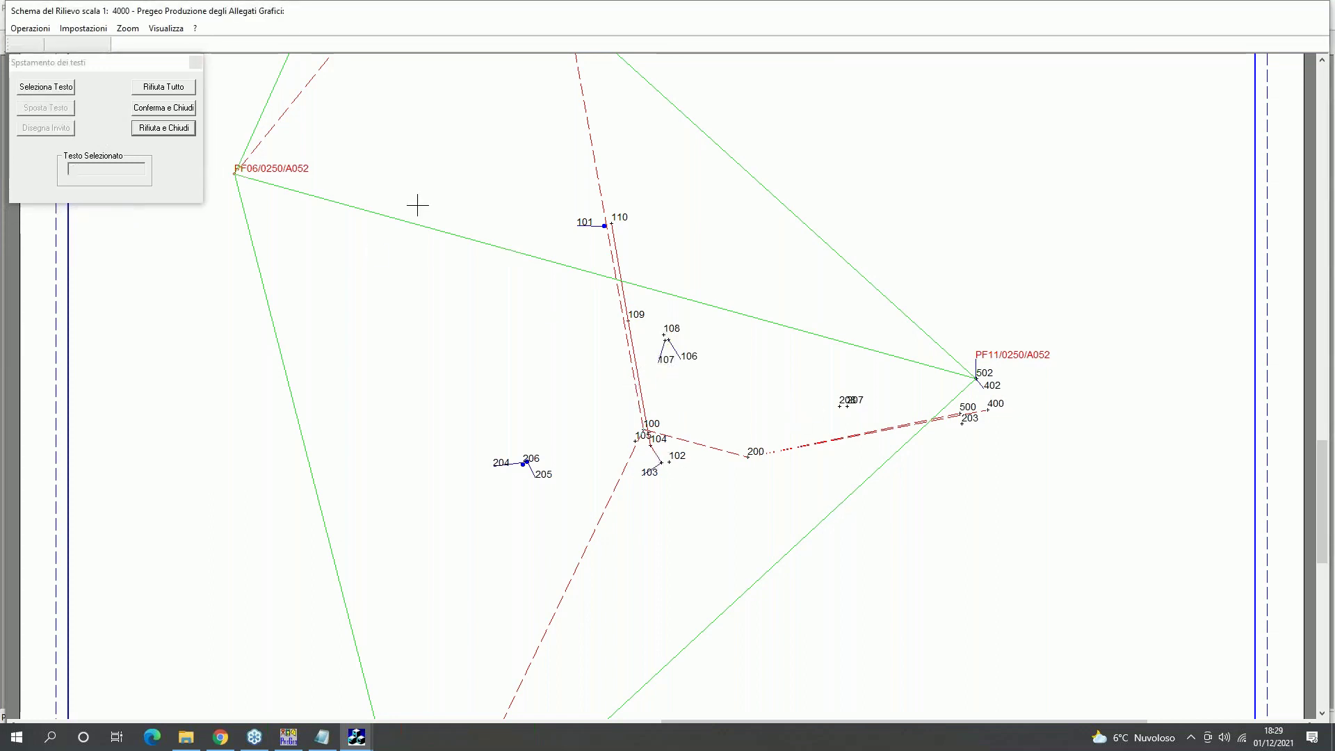
left_click(50, 88)
left_click(845, 401)
left_click(31, 113)
left_click(826, 390)
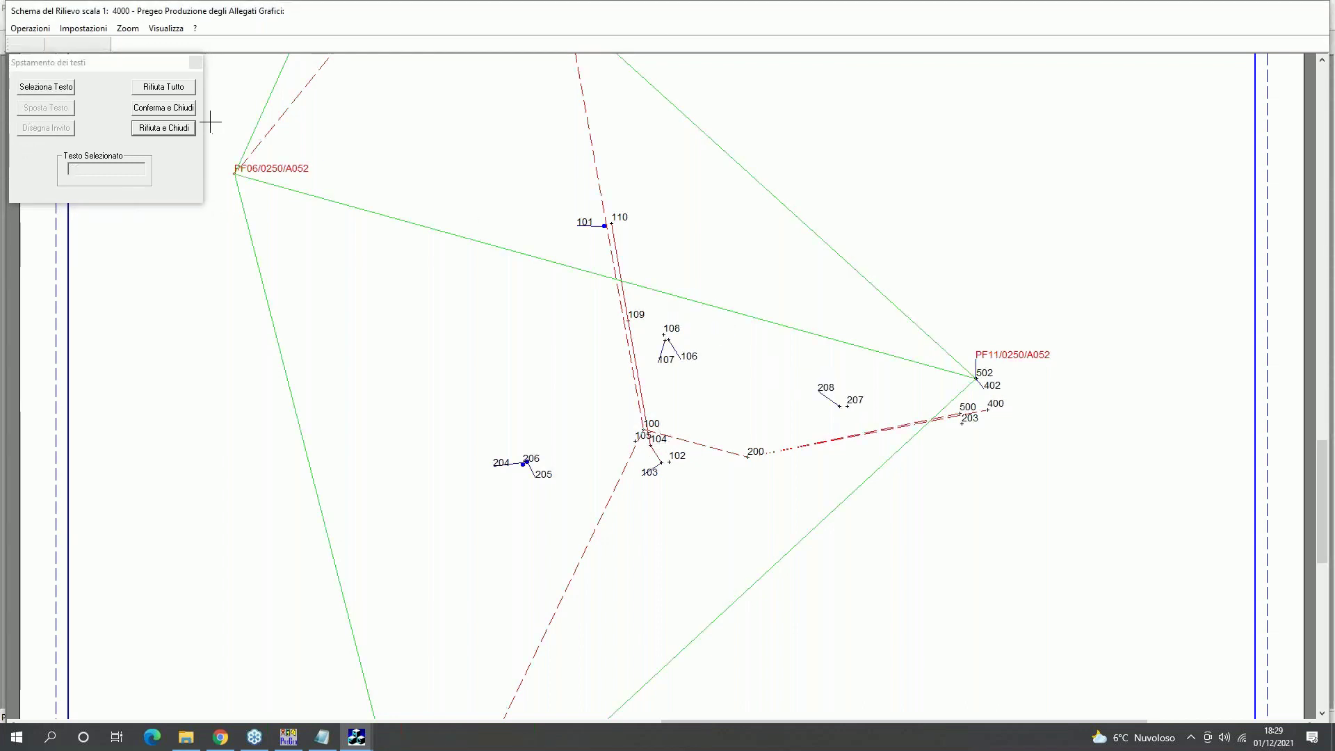
- Close the label-moving tool and archive the survey sketch drawing
left_click(187, 123)
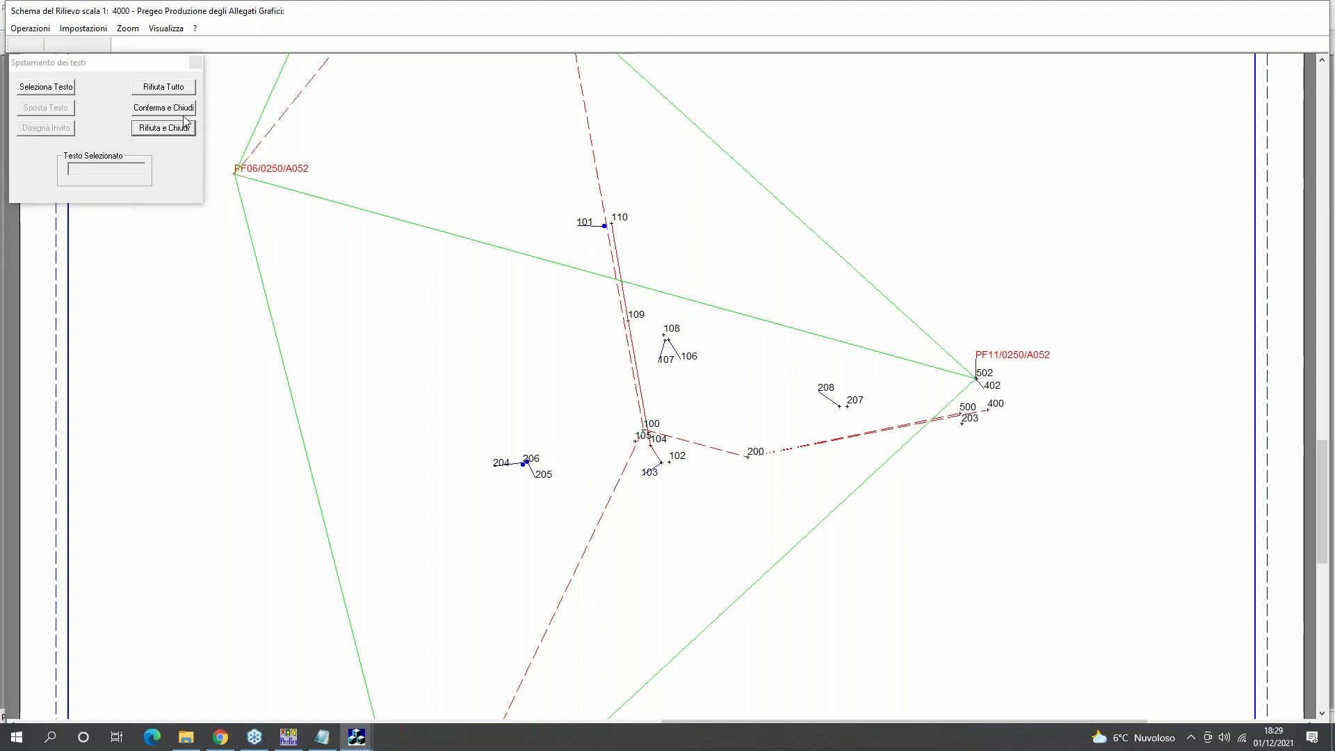
left_click(30, 28)
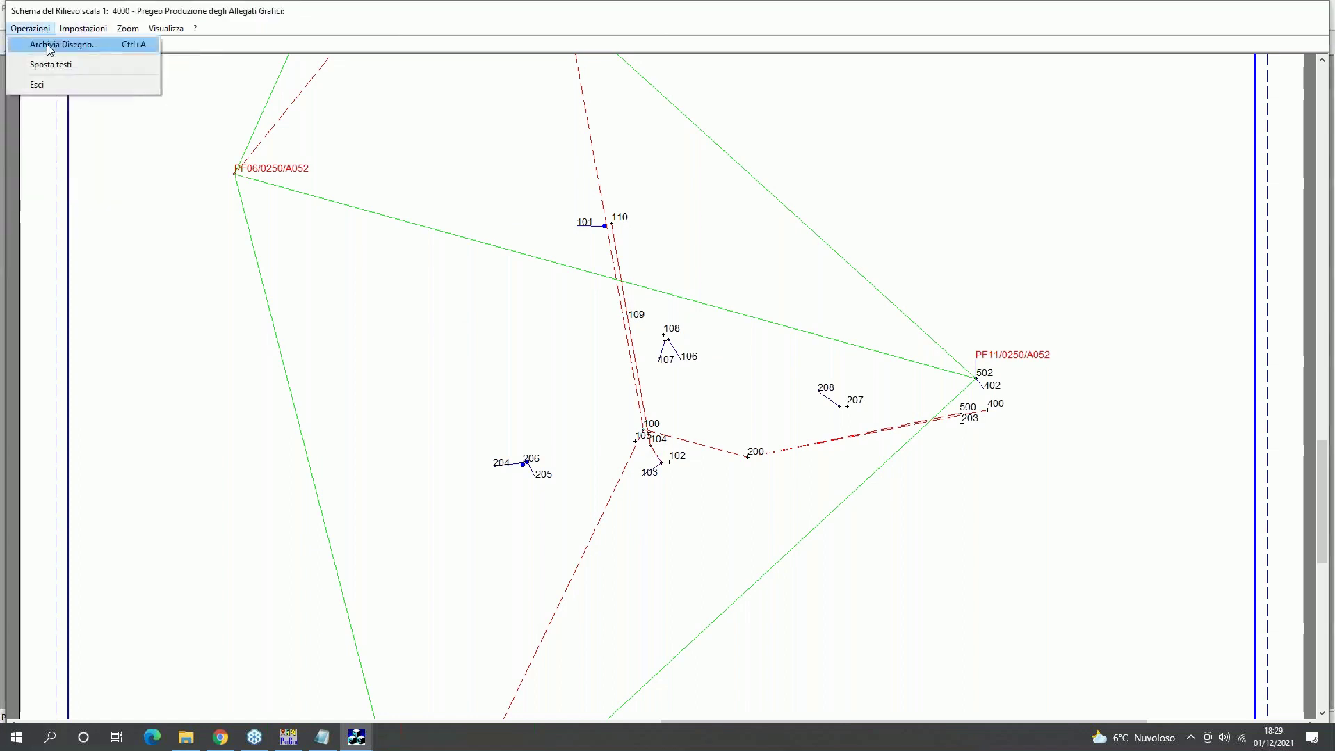
left_click(47, 43)
left_click(31, 28)
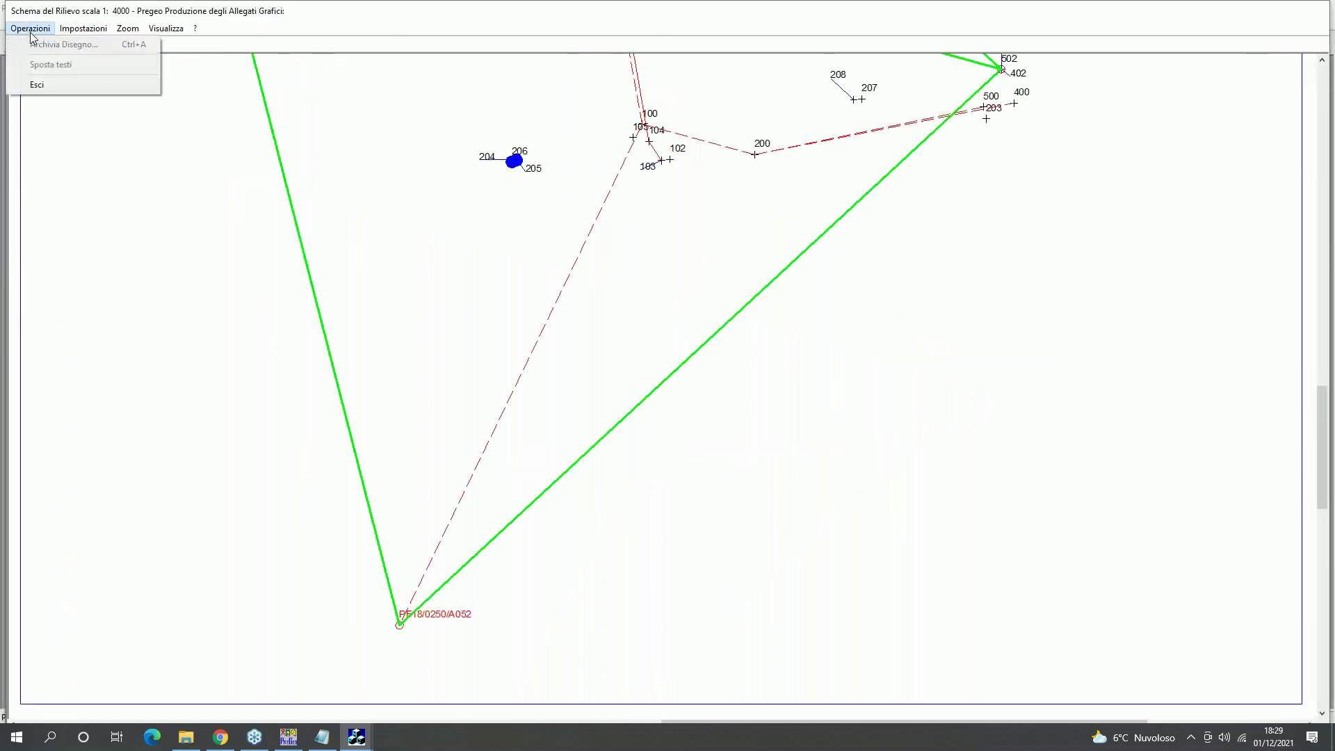
- Close the survey sketch, open the development drawing and set its scale to 1:1000
left_click(37, 82)
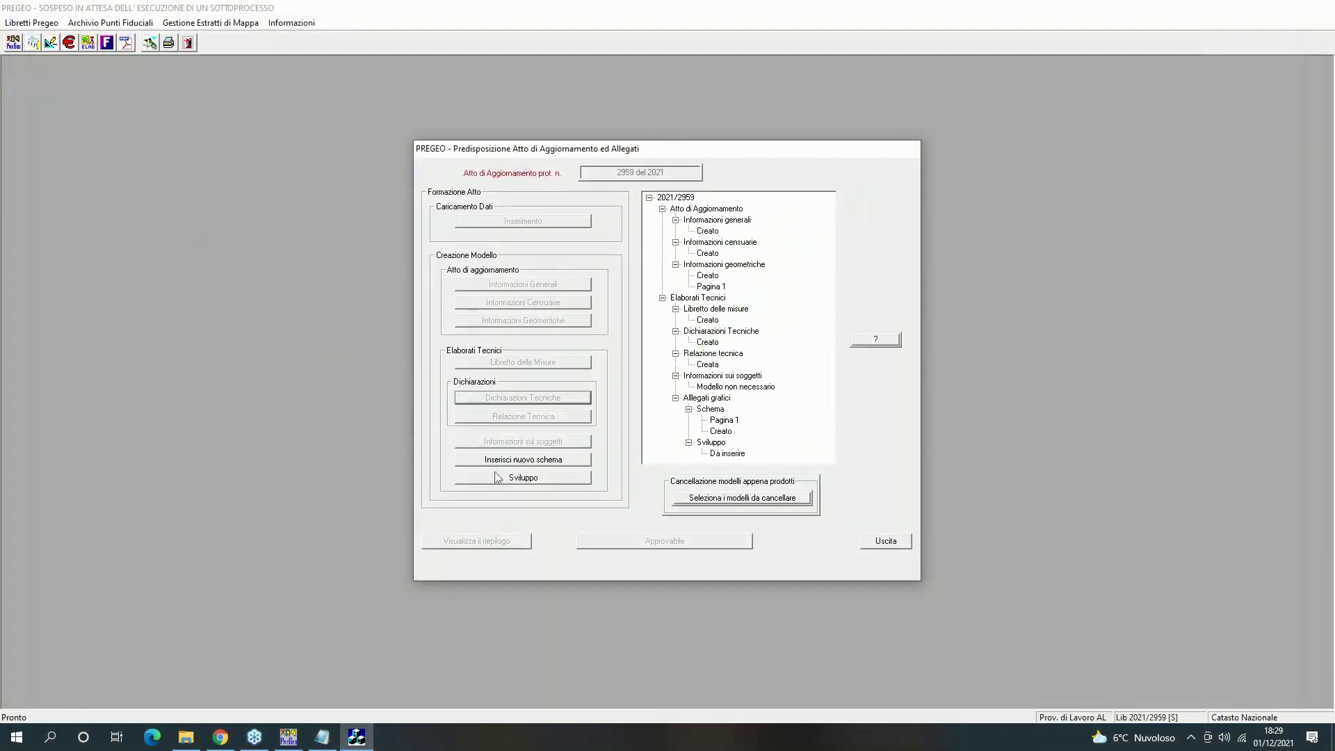
left_click(543, 482)
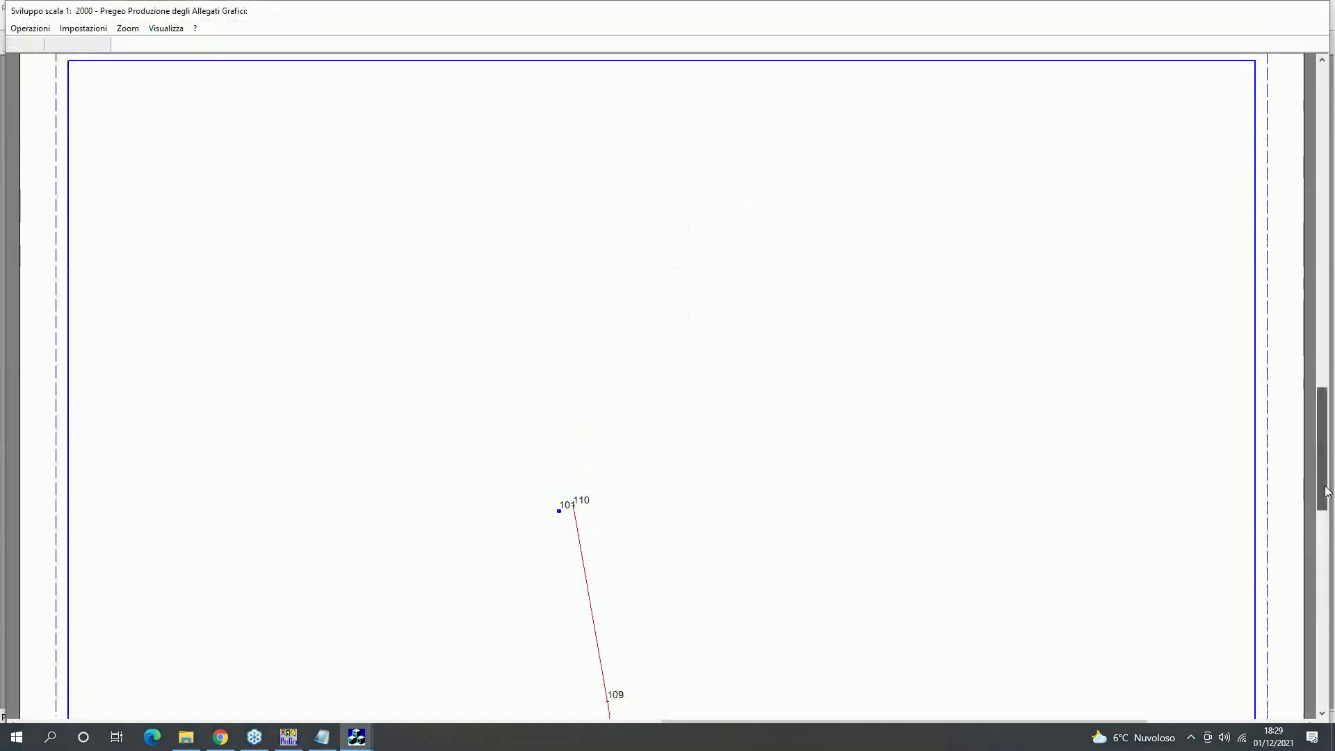
left_click_drag(1326, 492, 1324, 569)
left_click(82, 28)
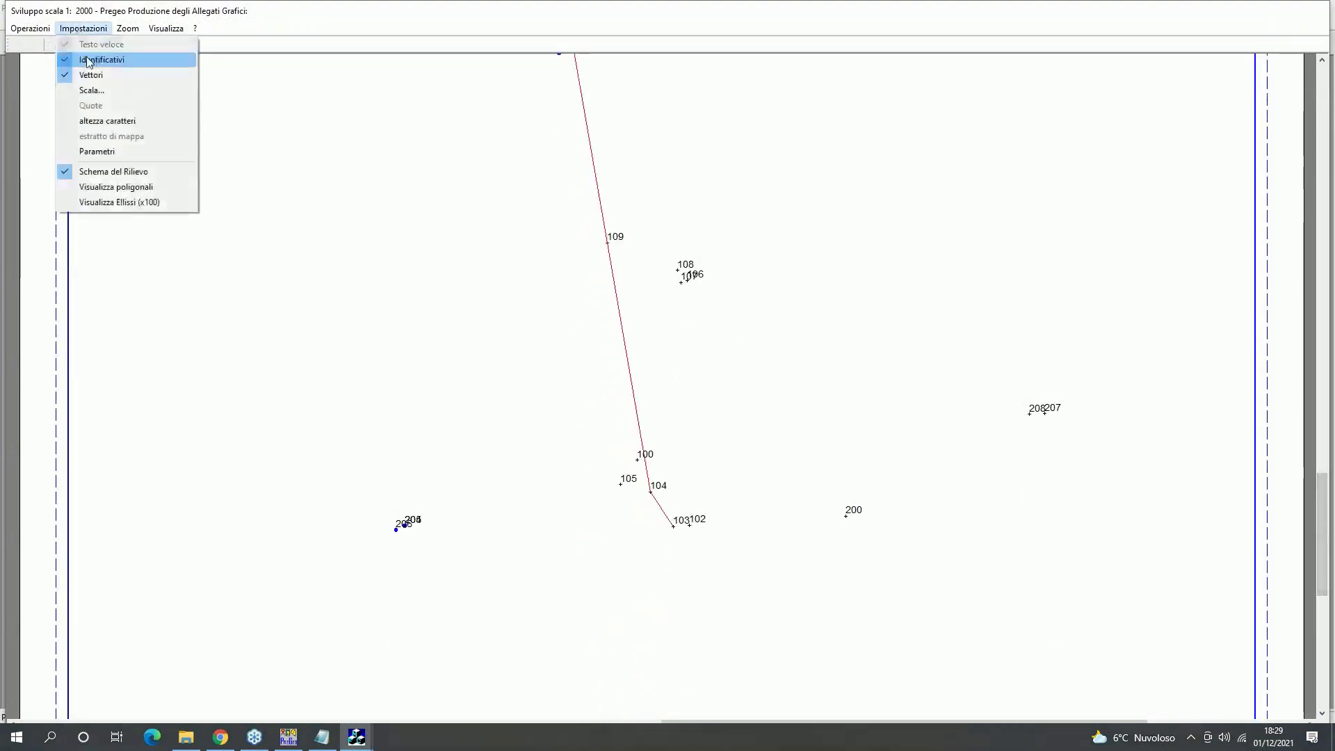
left_click(92, 91)
left_click(621, 390)
left_click(698, 350)
- Re-centre the view around points 100–105 and then on the drawing to inspect it
mouse_move(1328, 523)
left_mouse_down()
mouse_move(1328, 566)
mouse_move(1330, 460)
mouse_move(1331, 516)
left_mouse_up()
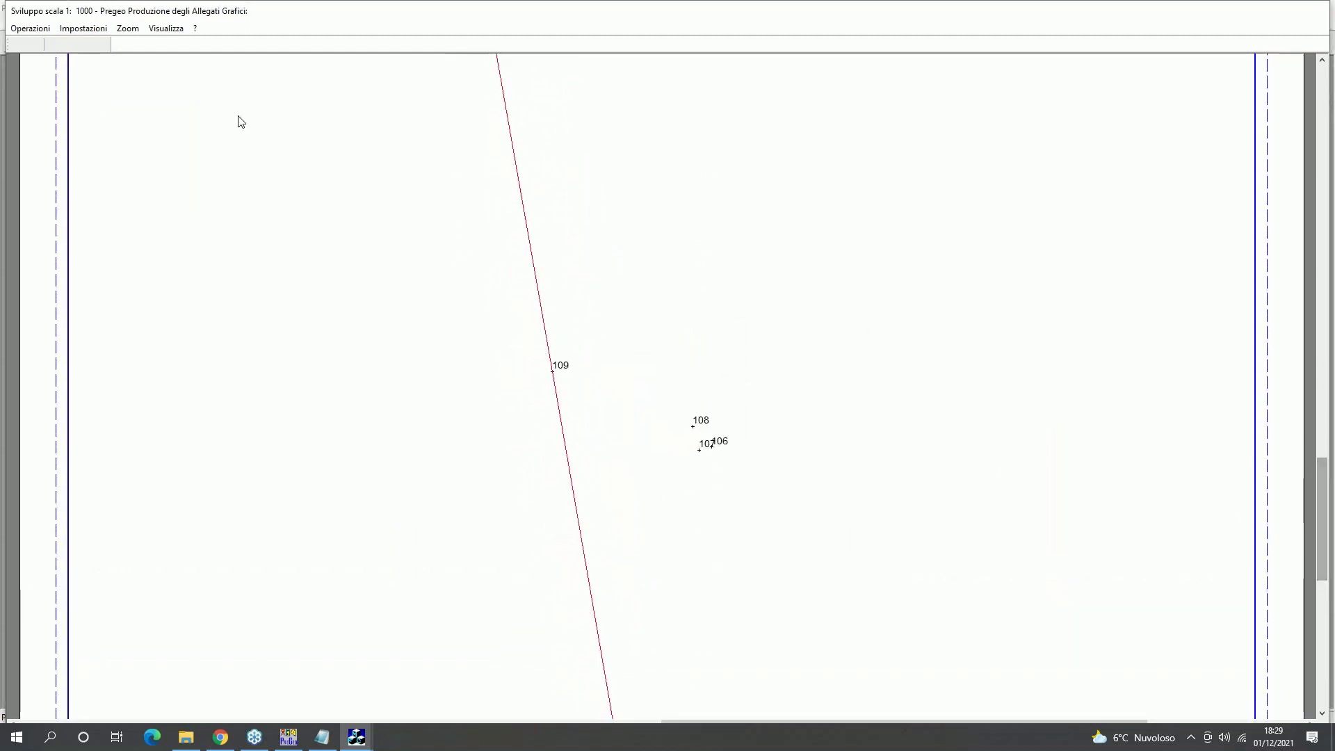
left_click(127, 28)
left_click(140, 61)
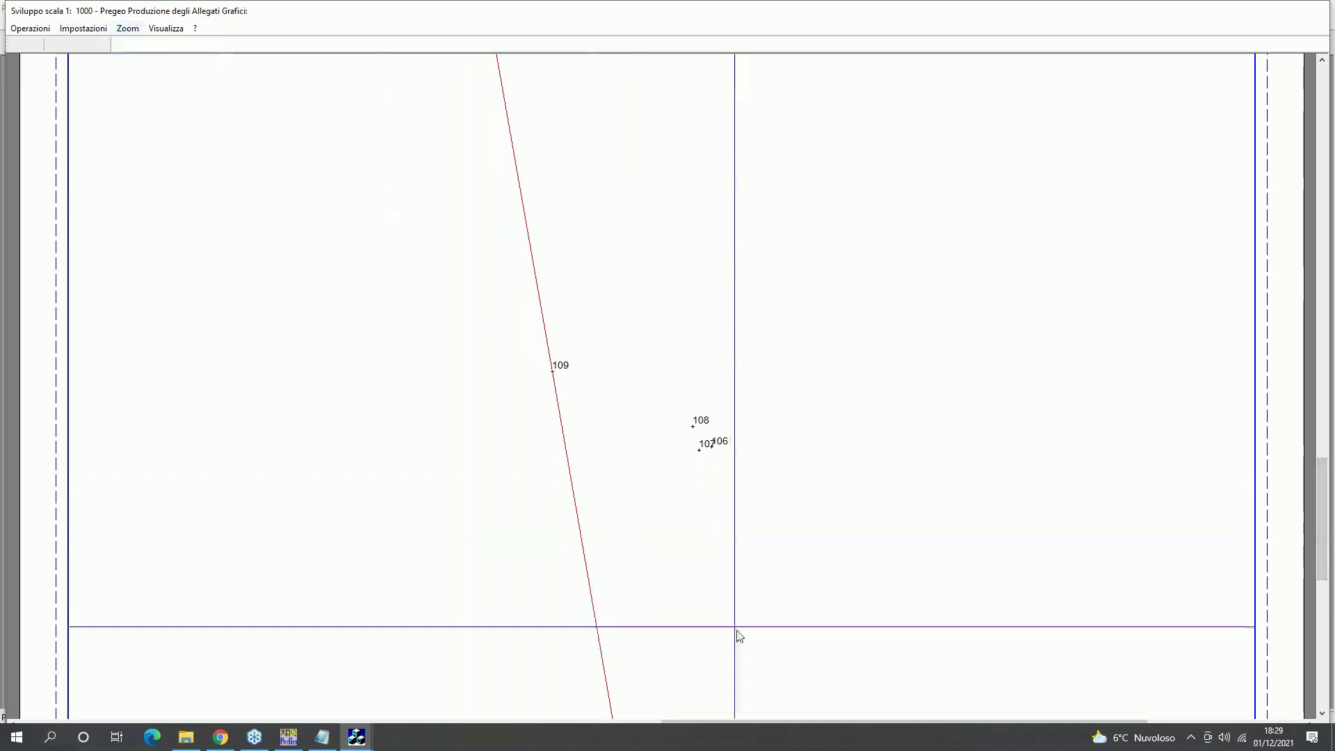
left_click(698, 692)
mouse_move(1329, 566)
left_mouse_down()
mouse_move(1330, 500)
mouse_move(1331, 530)
left_mouse_up()
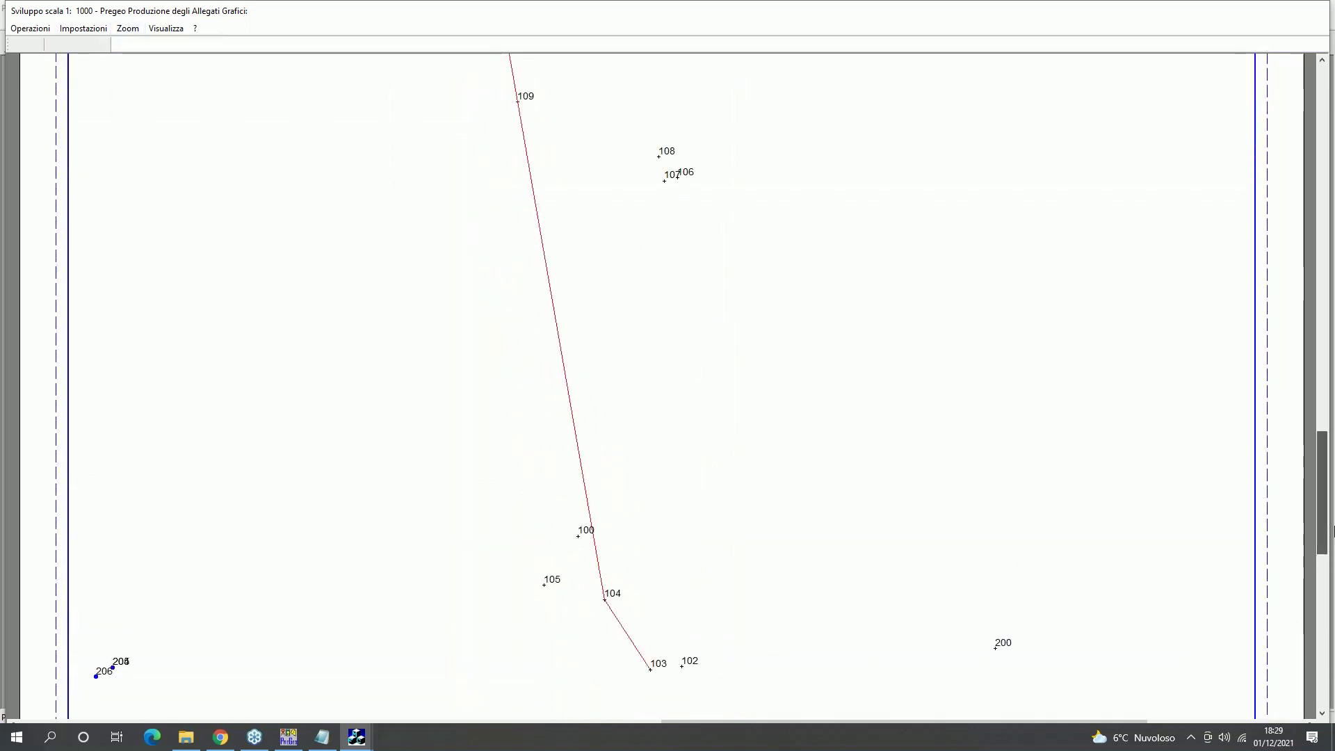
left_click(128, 28)
left_click(148, 62)
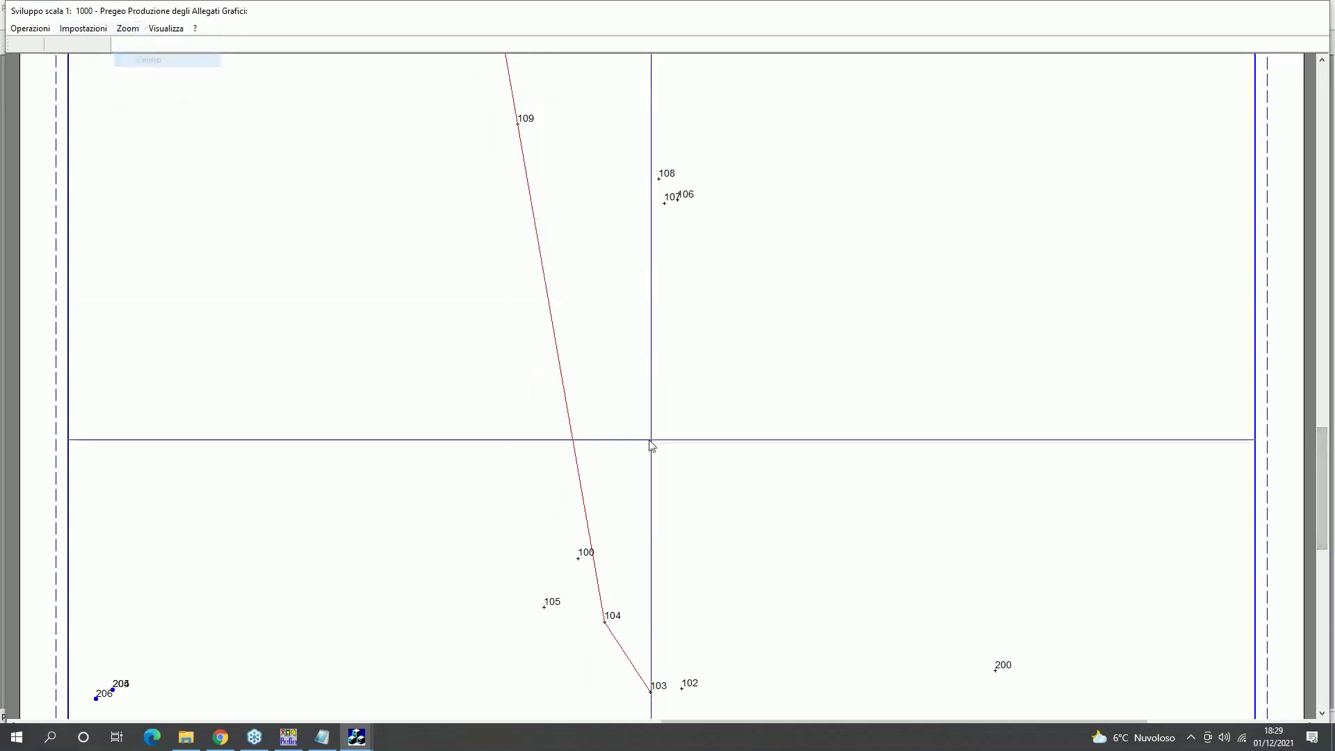
left_click(642, 439)
mouse_move(1322, 488)
left_mouse_down()
mouse_move(1322, 445)
mouse_move(1322, 516)
left_mouse_up()
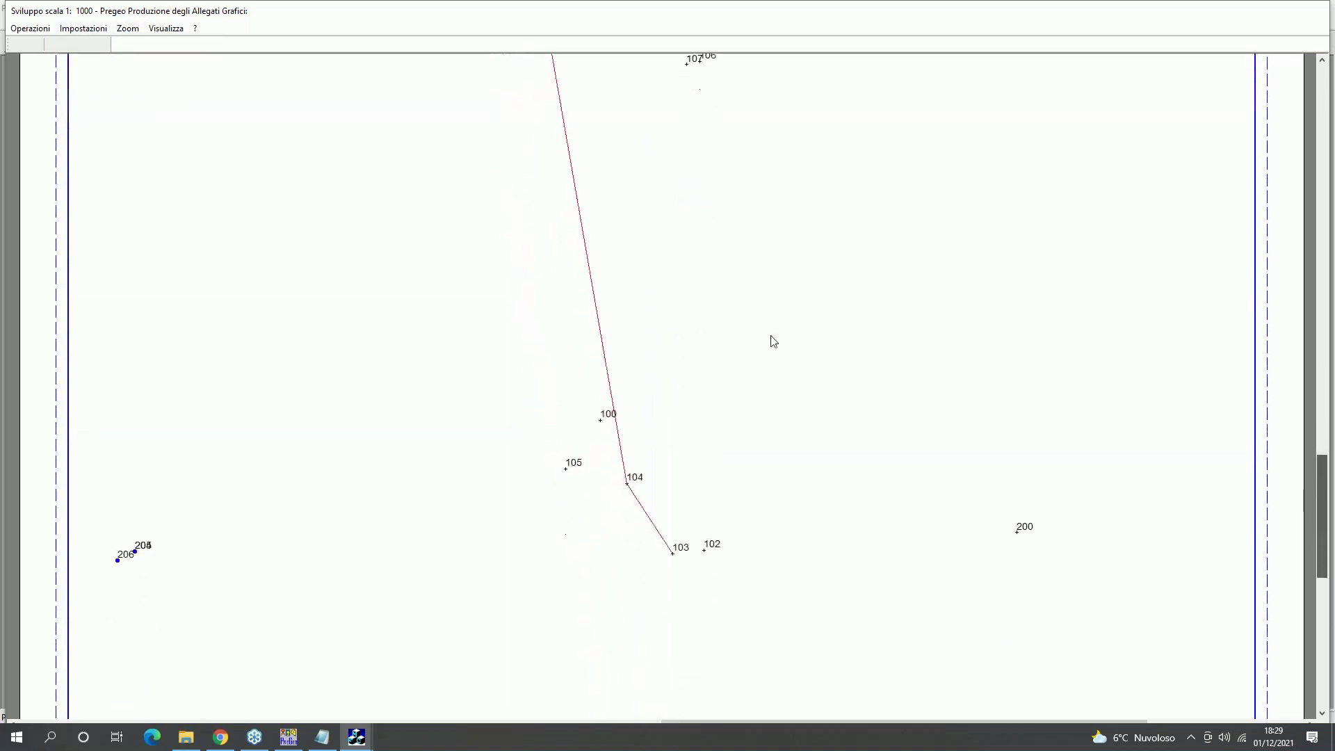
- Set the development drawing scale back to 1:2000
left_click(82, 28)
left_click(94, 90)
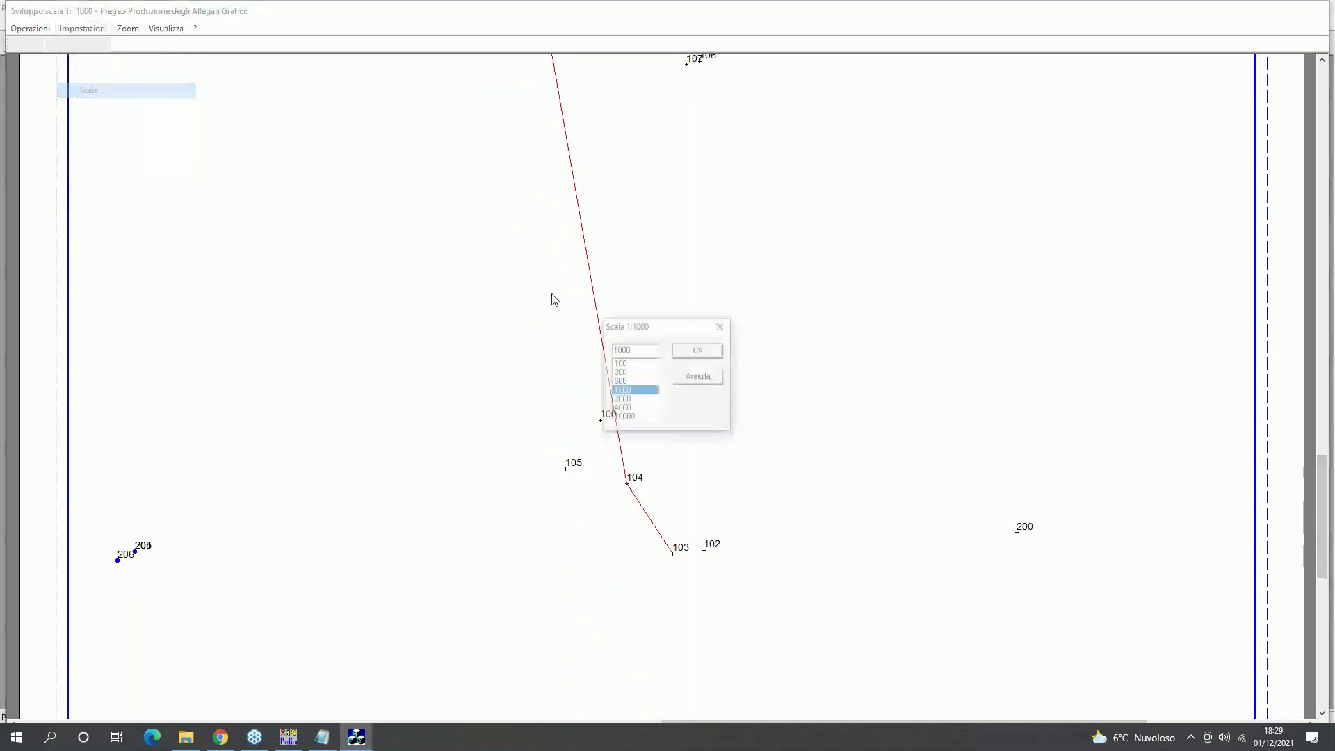
left_click(626, 400)
left_click(692, 358)
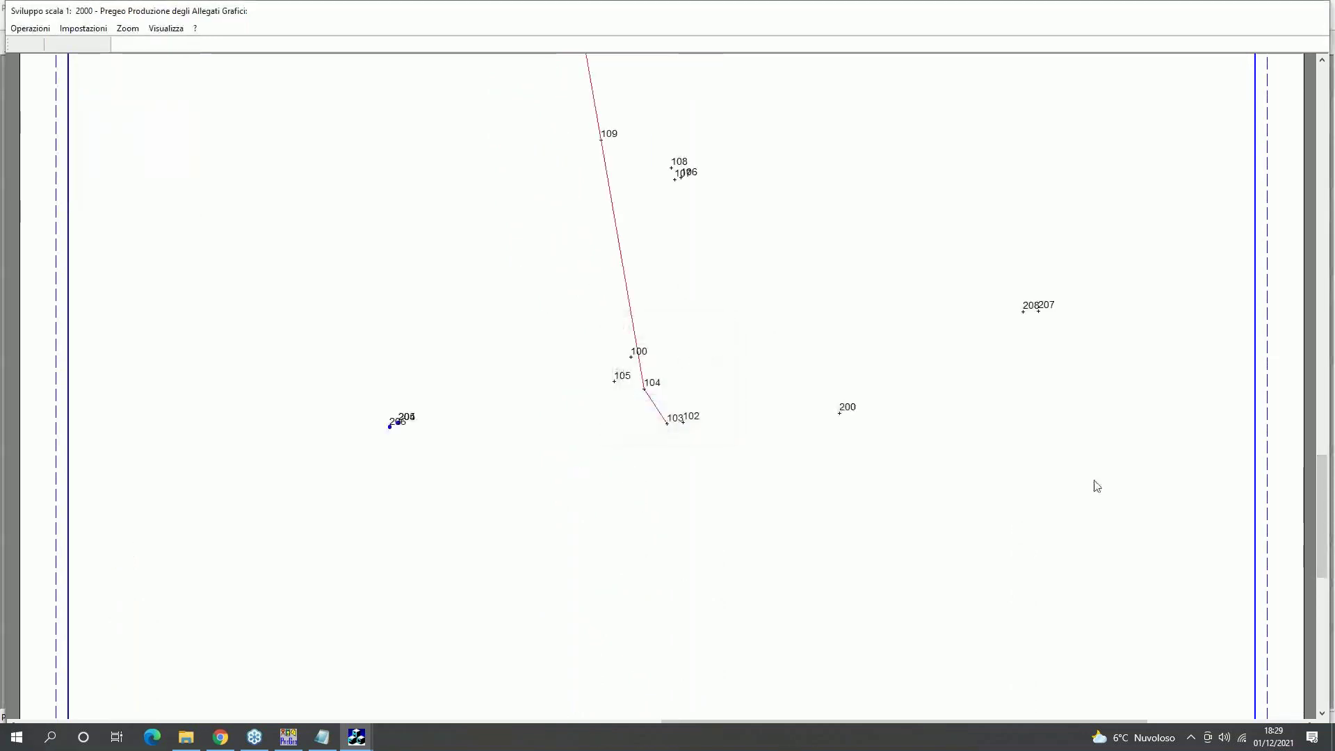
left_click_drag(1319, 541, 1318, 506)
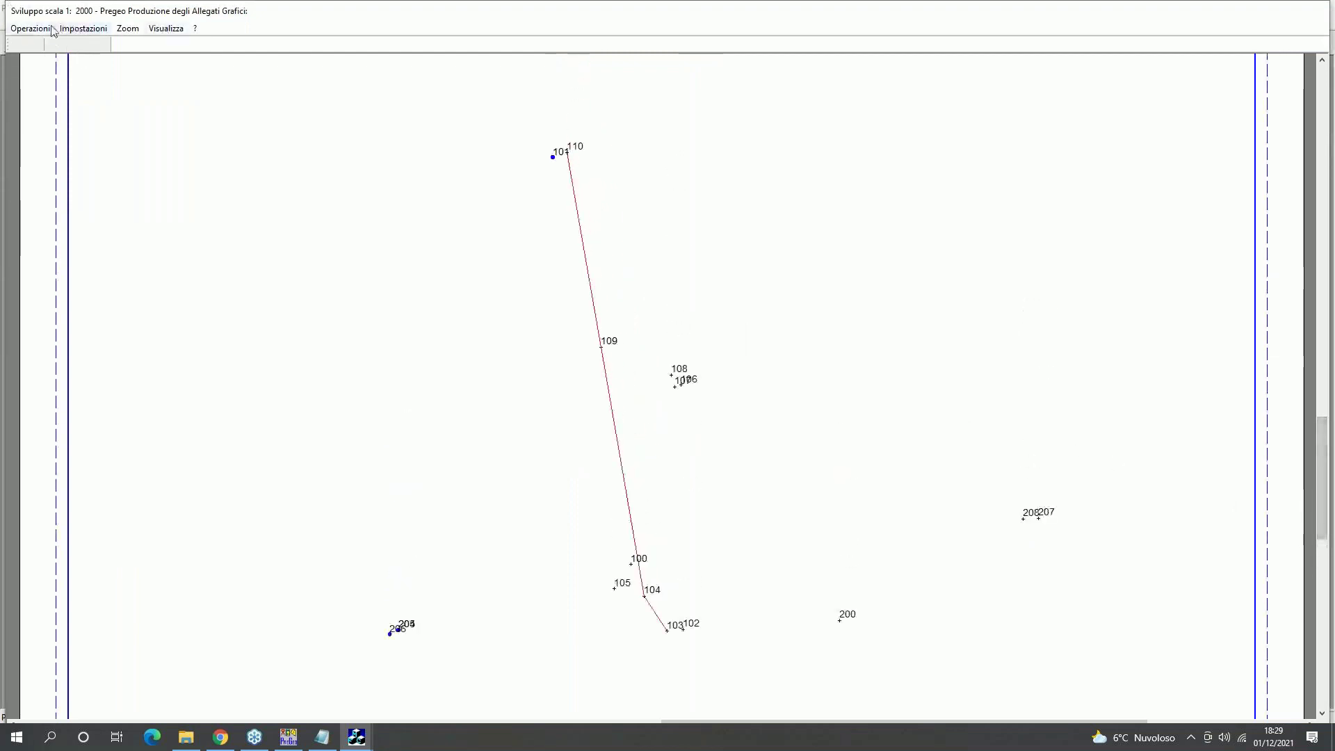
left_click(30, 27)
- Move label 206 left of its point and label 106 below its point, then confirm with Conferma e Chiudi
left_click(50, 67)
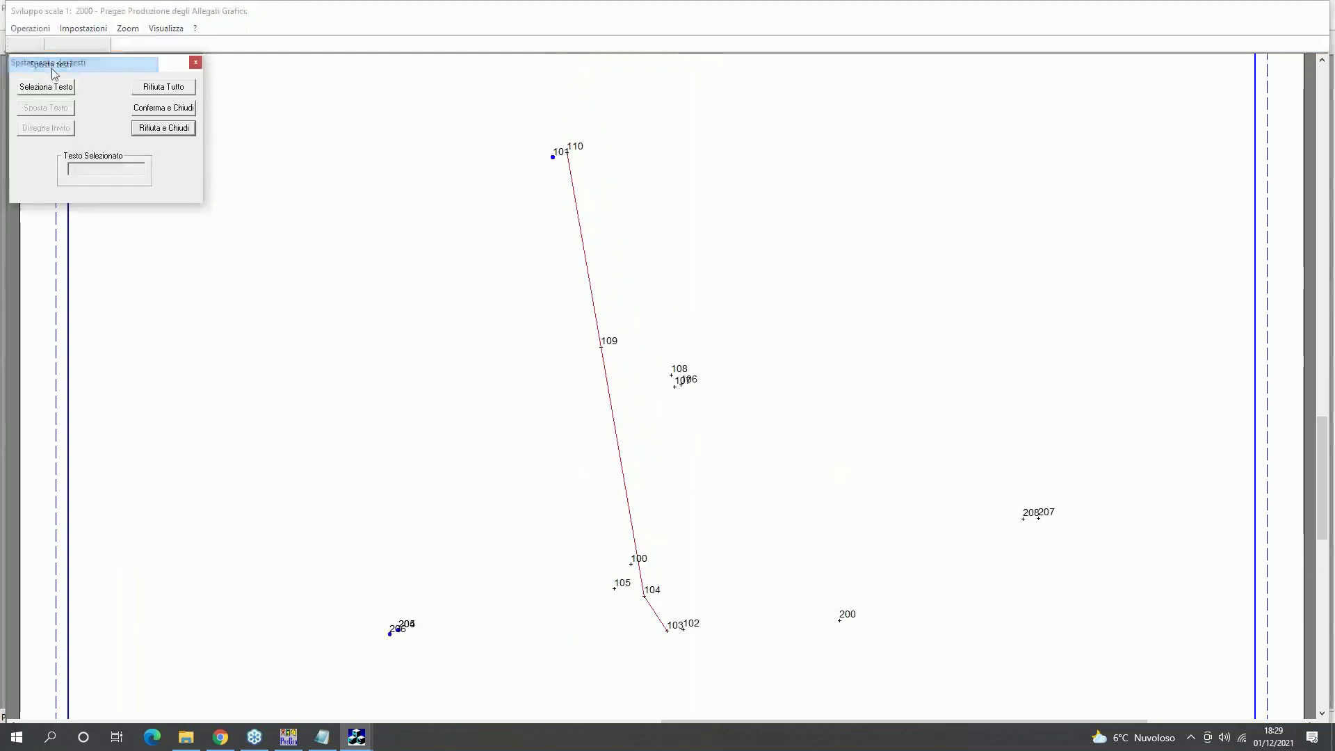
left_click(46, 88)
left_click(384, 630)
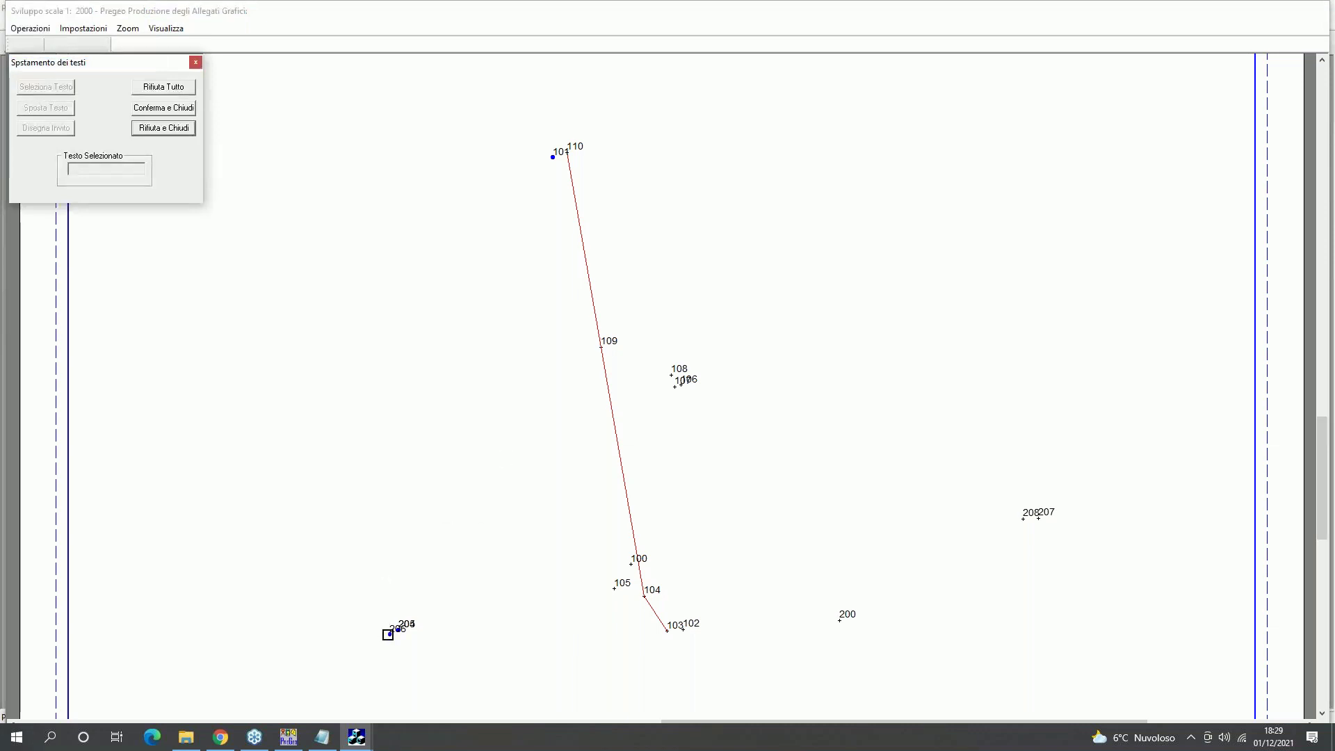
left_click(45, 107)
left_click(373, 633)
left_click(48, 89)
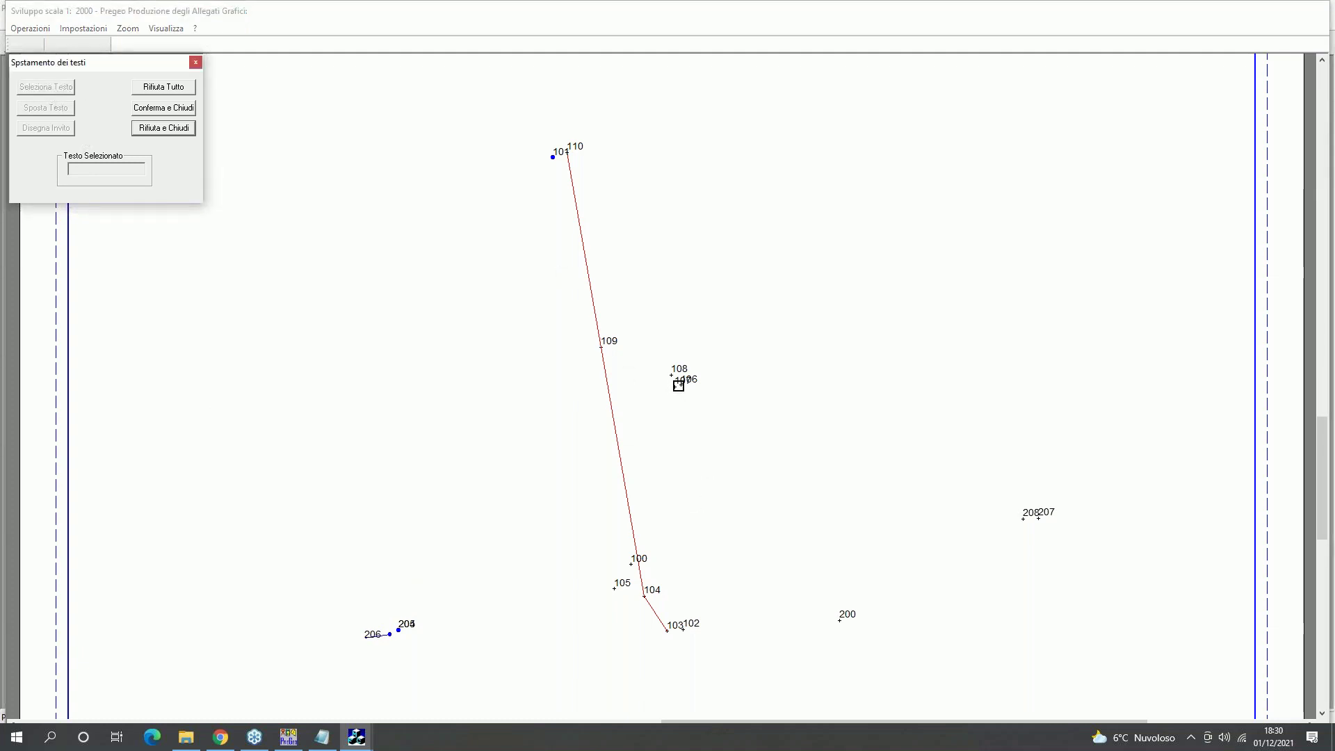
left_click(681, 384)
left_click(31, 109)
left_click(702, 391)
left_click(54, 89)
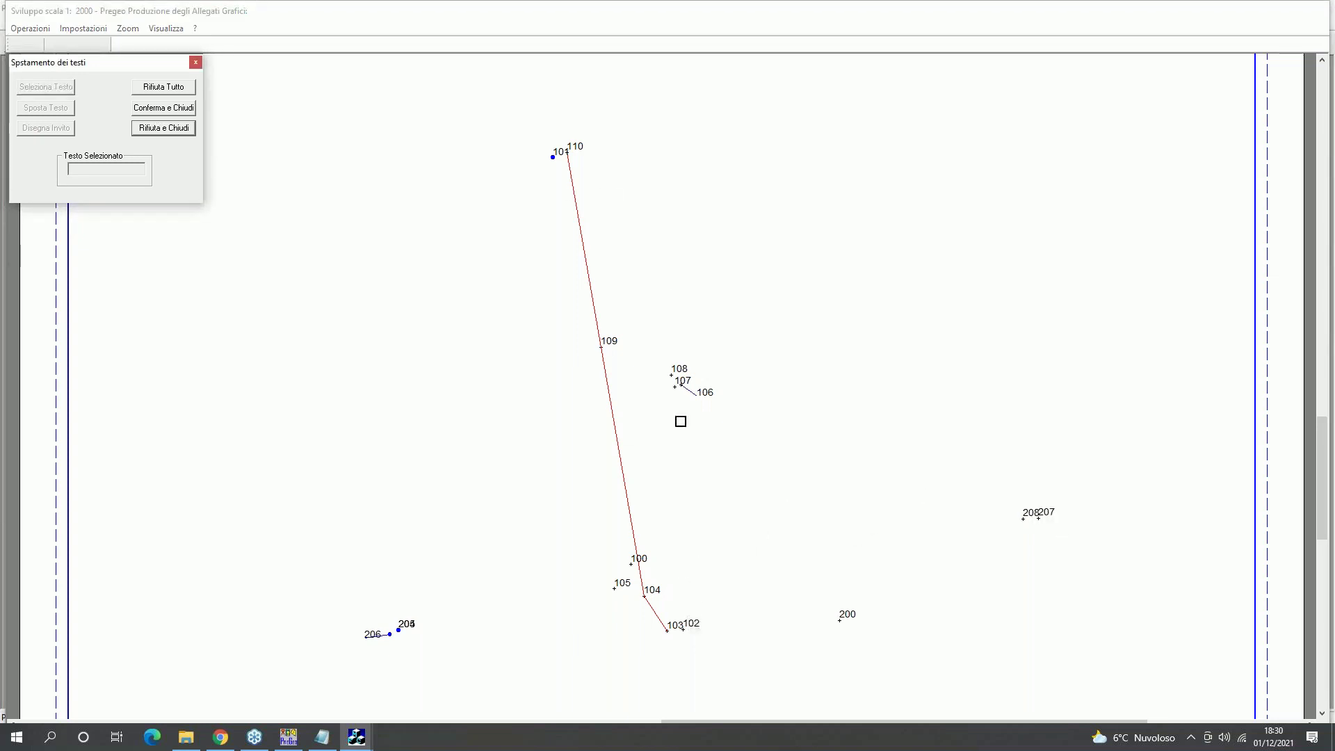
left_click(177, 112)
- Archive the development drawing via Operazioni > Archivia Disegno
left_click(30, 28)
left_click(43, 45)
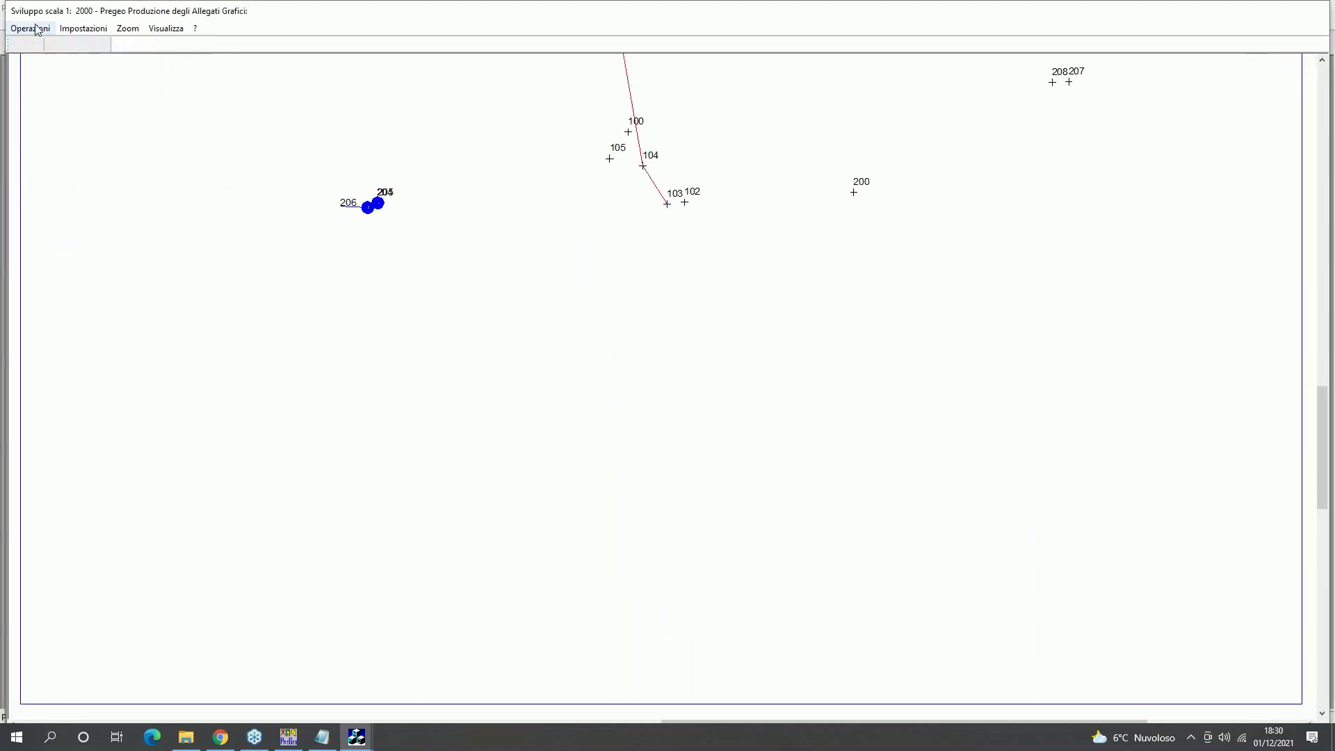
left_click(33, 28)
- Close the development drawing and generate the approvable update act 2021/2959
left_click(36, 89)
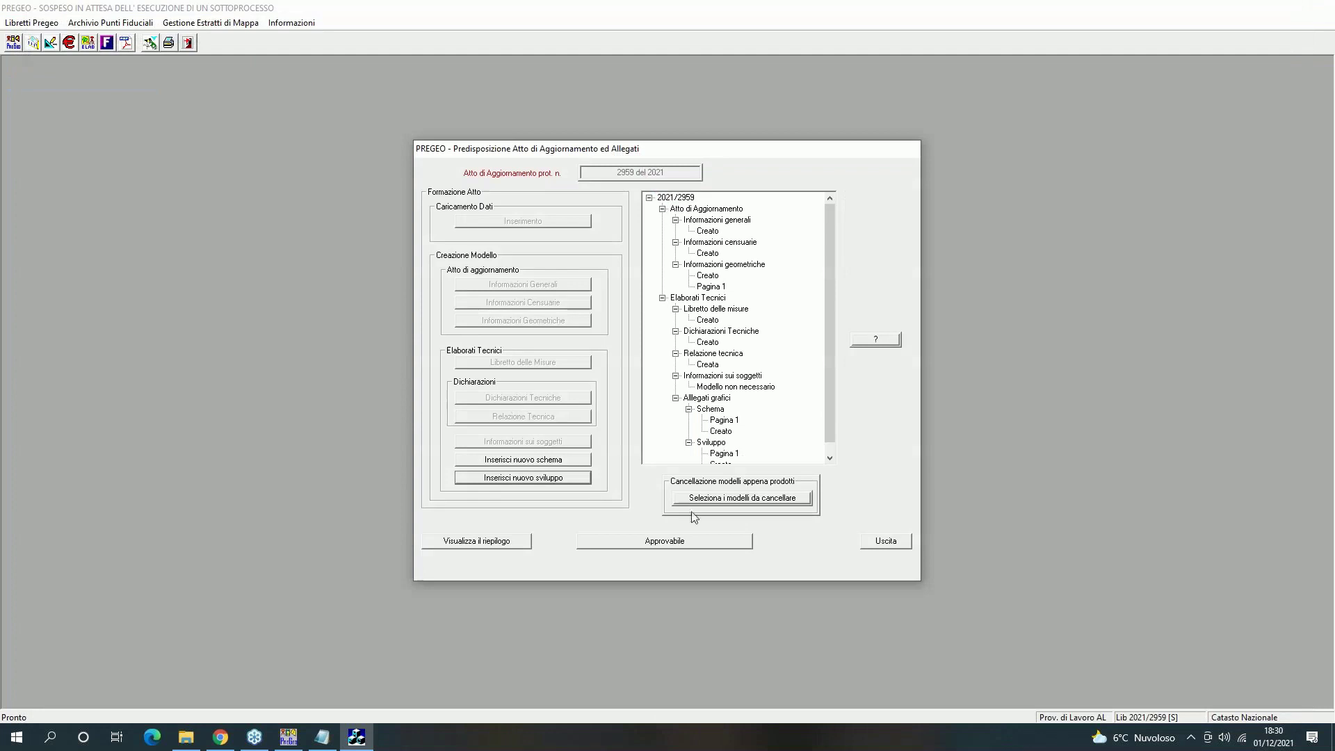
left_click(678, 547)
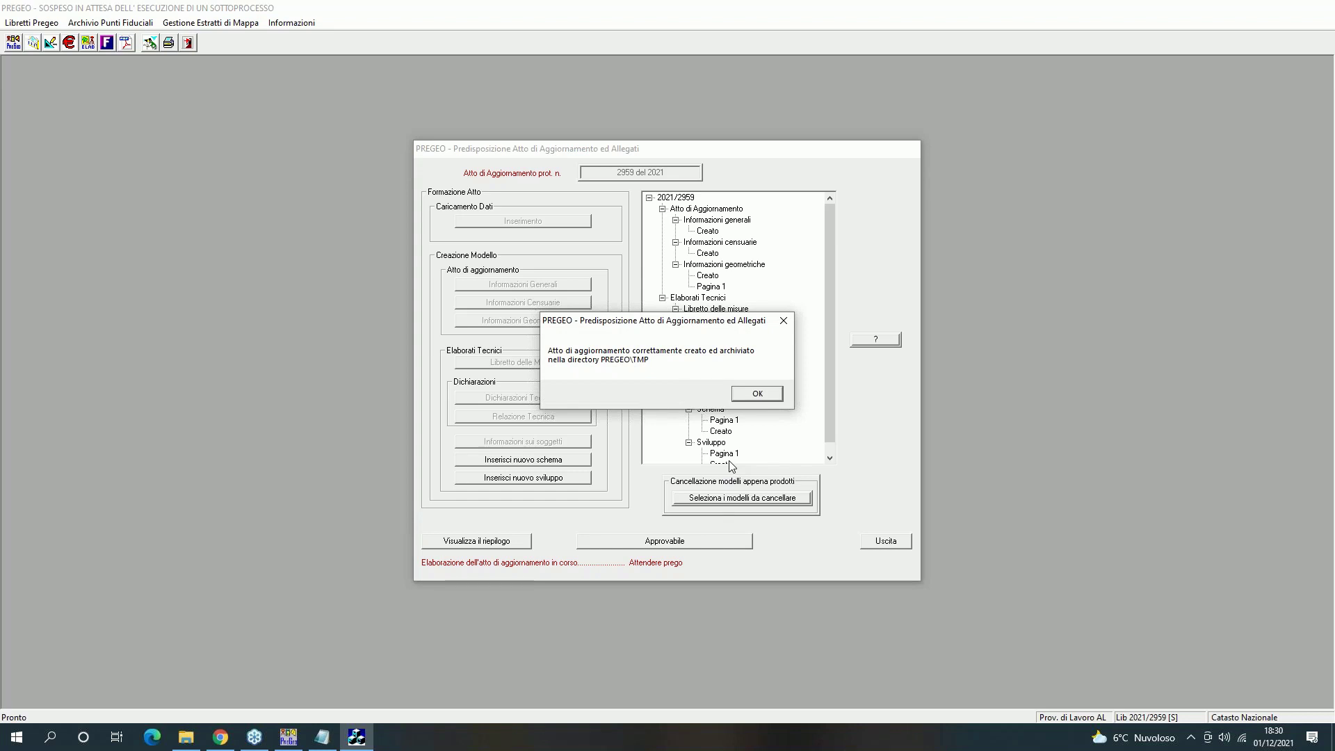
left_click(755, 393)
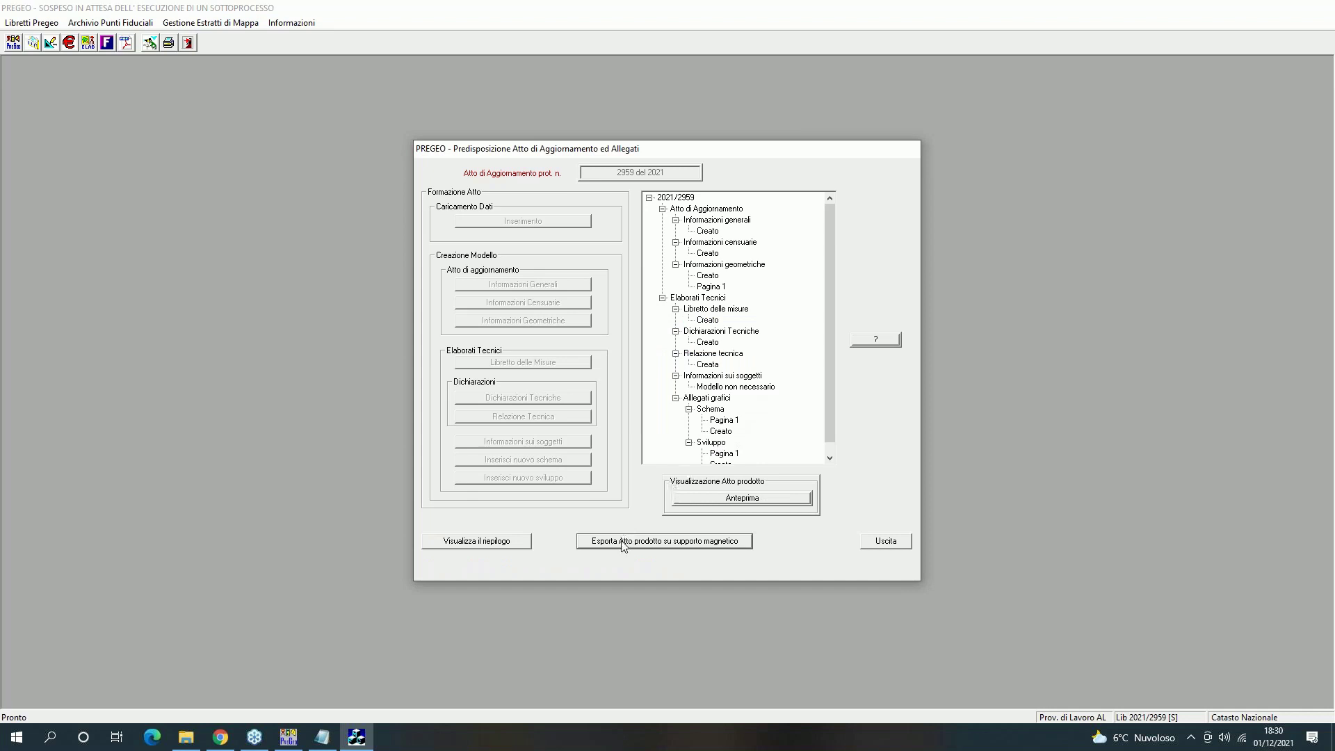
- Export the act to the Desktop as 2959_modulistica.pdf and exit via Uscita
left_click(623, 542)
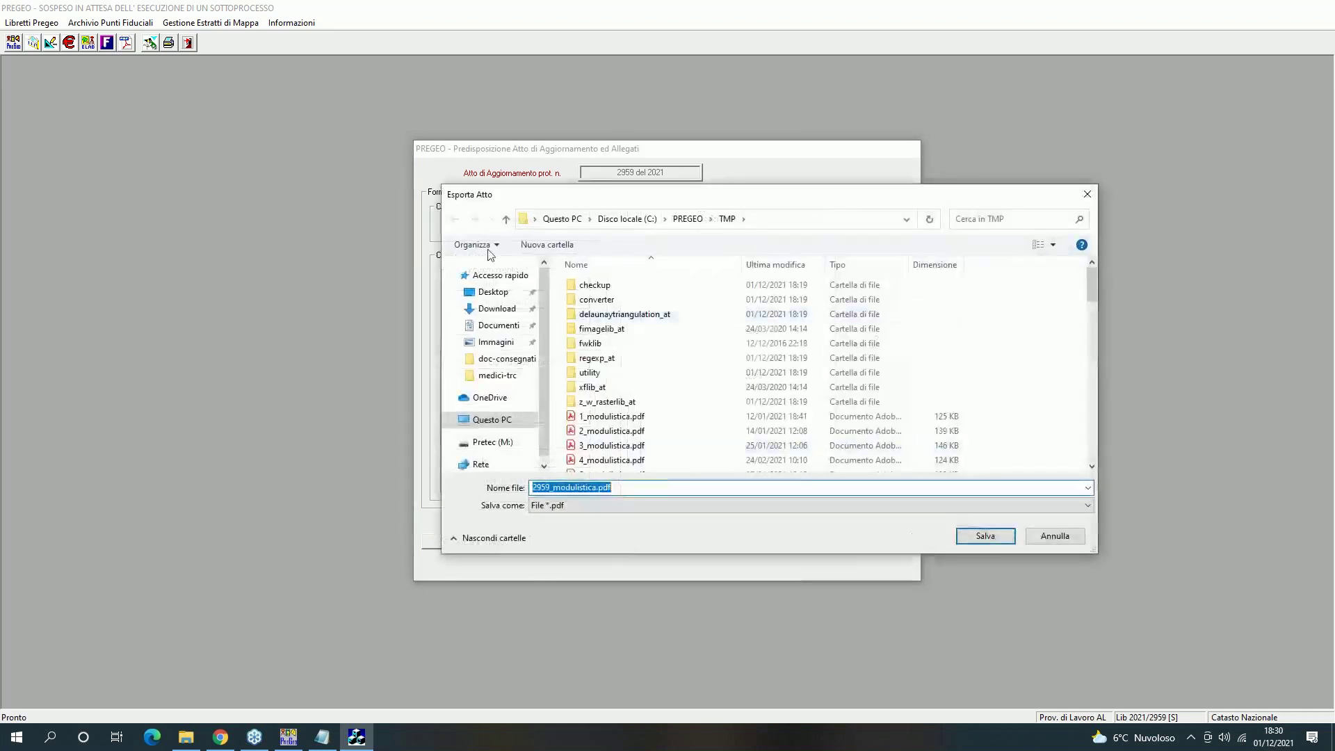
left_click(486, 293)
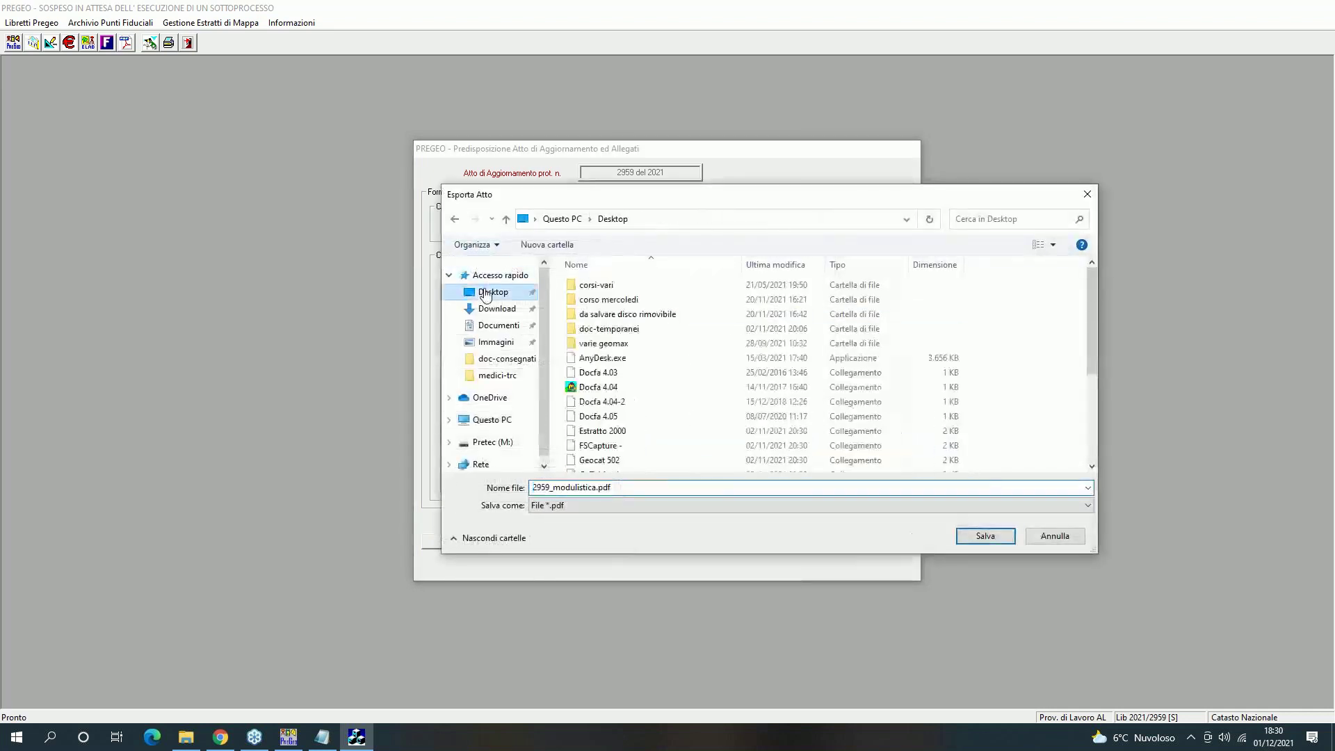
left_click(985, 537)
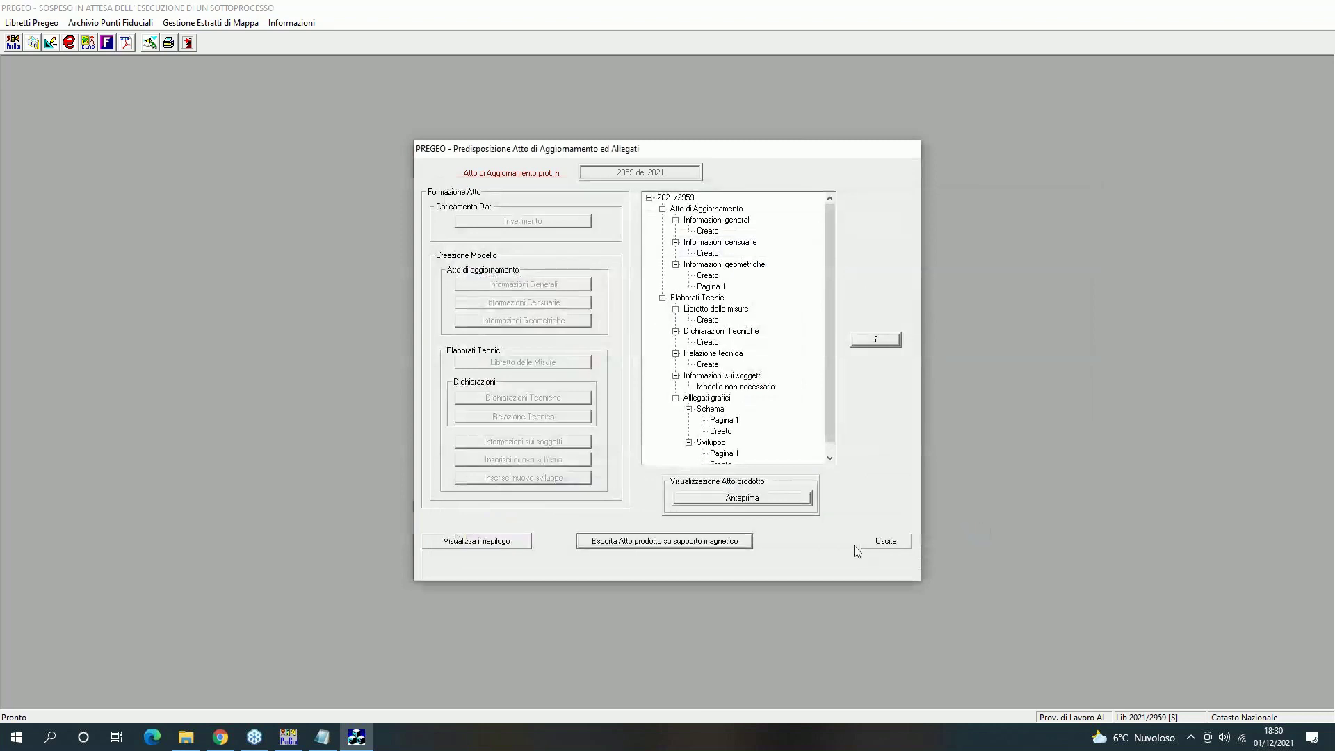
left_click(887, 544)
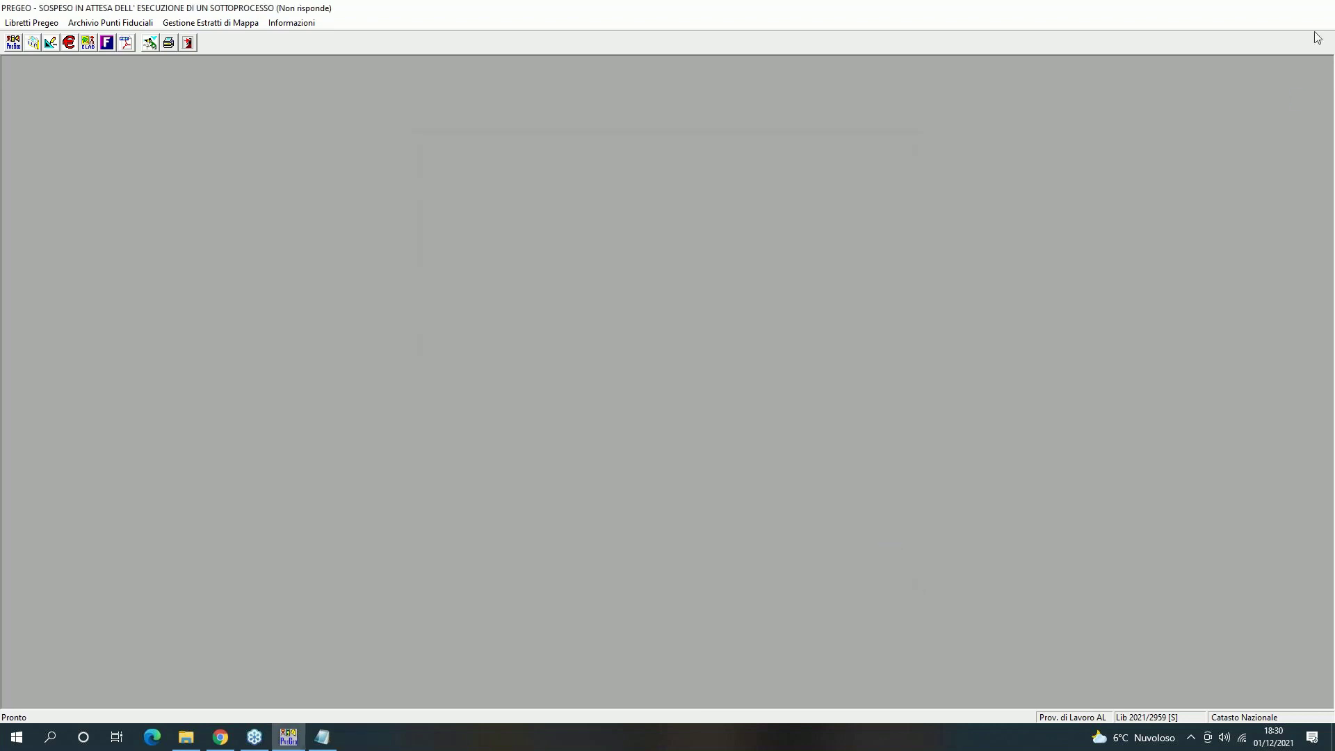
- Clear the desktop of open windows and open 2959_modulistica.pdf in Acrobat Reader
left_click(1252, 11)
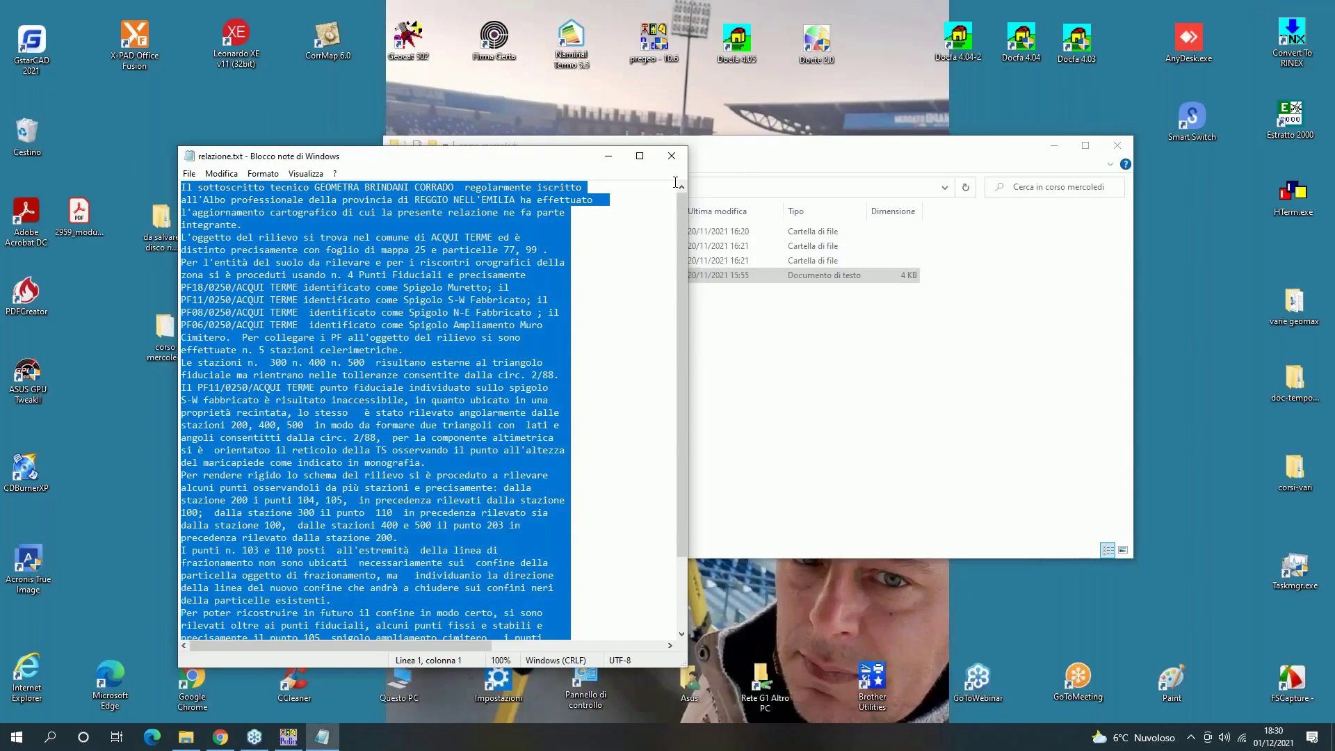
left_click(670, 156)
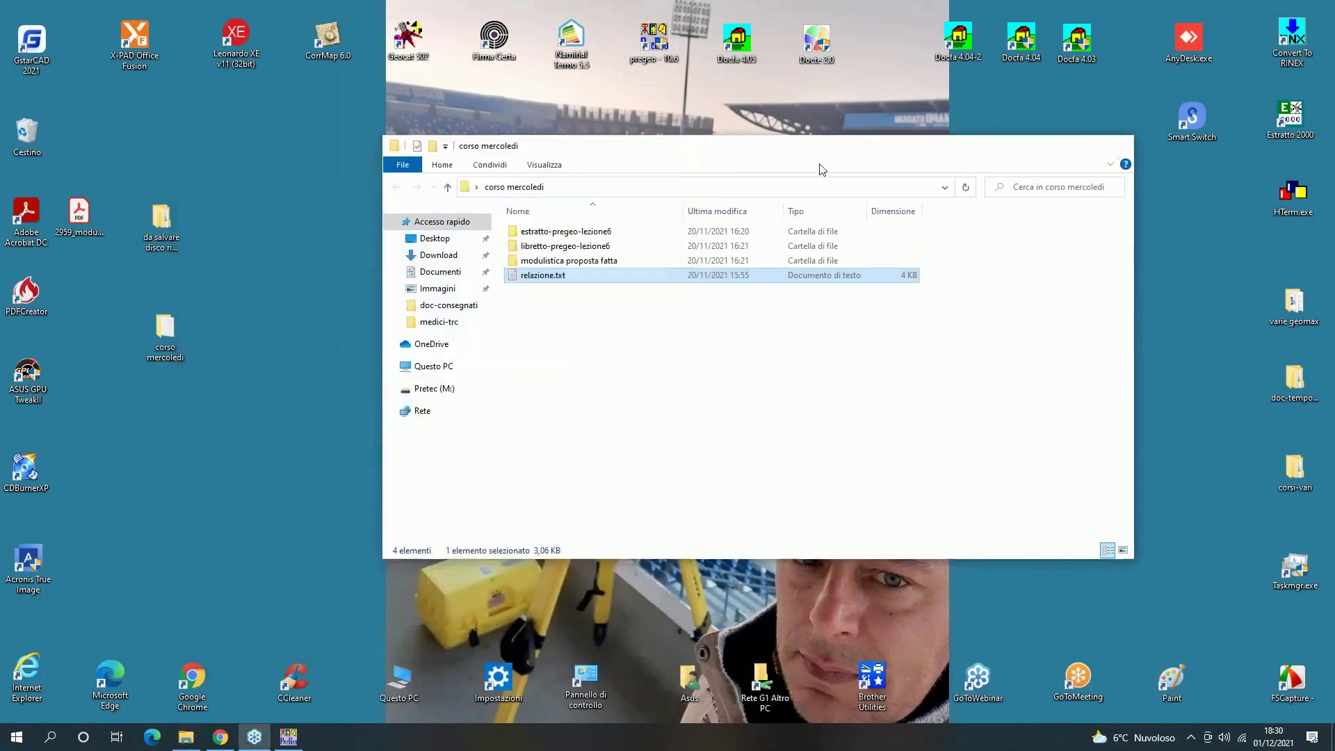
key("super+d")
left_click_drag(79, 214, 306, 343)
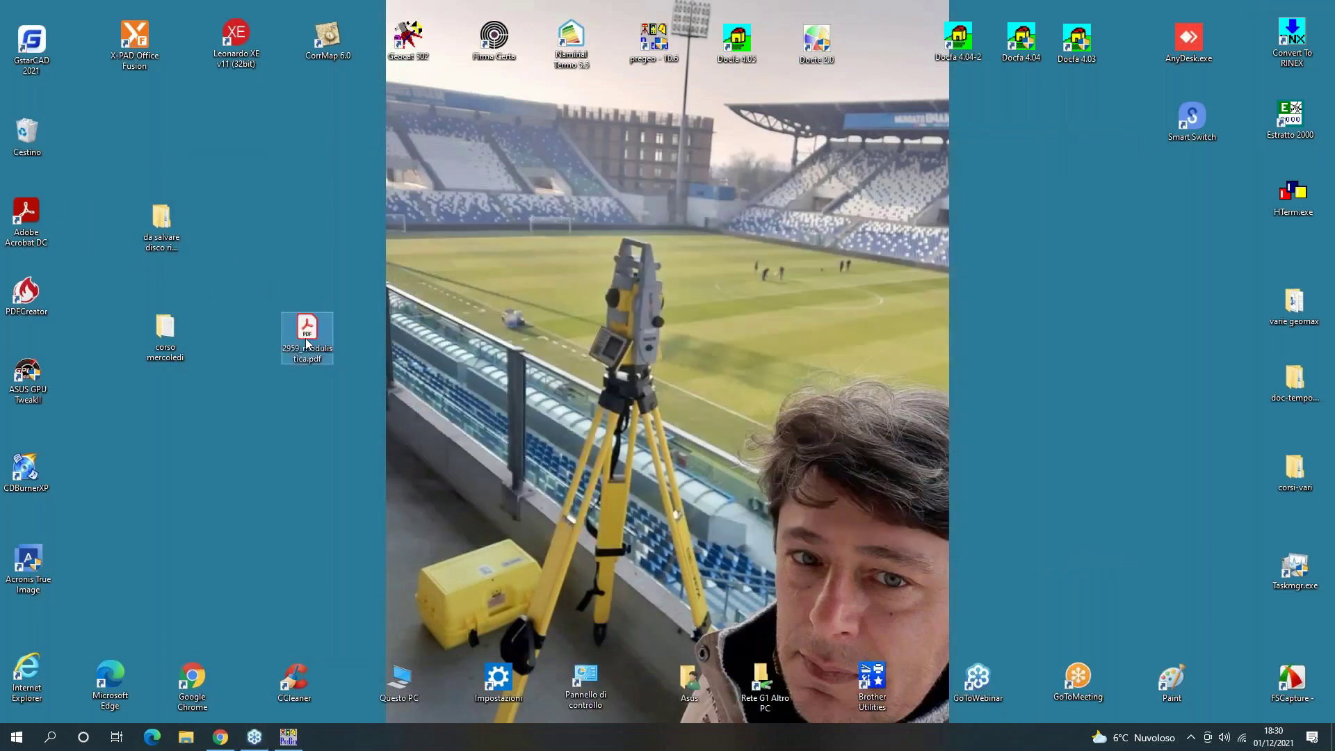
double_click(306, 343)
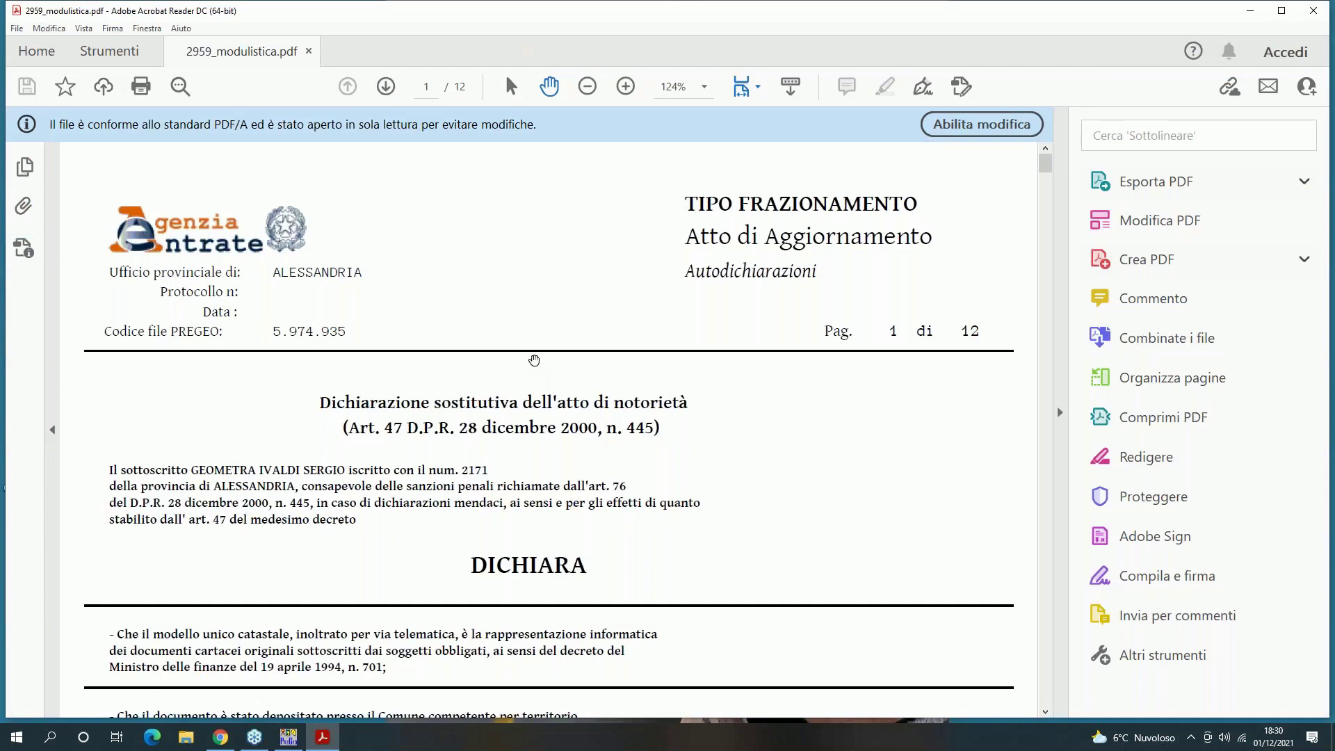
- Review the form set past page 6's alphanumeric proposal down to page 7's Libretto delle misure
scroll(534, 361, "down", 3)
scroll(599, 393, "down", 2)
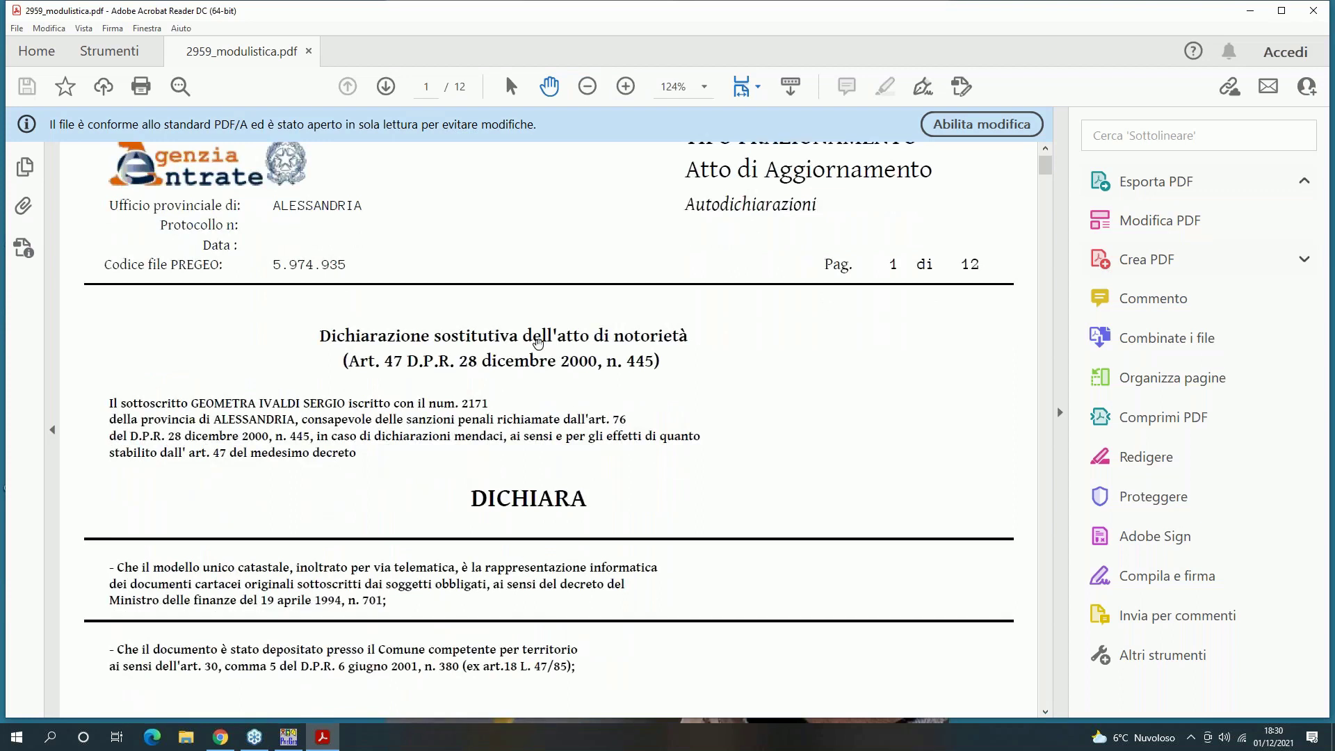
scroll(637, 321, "down", 8)
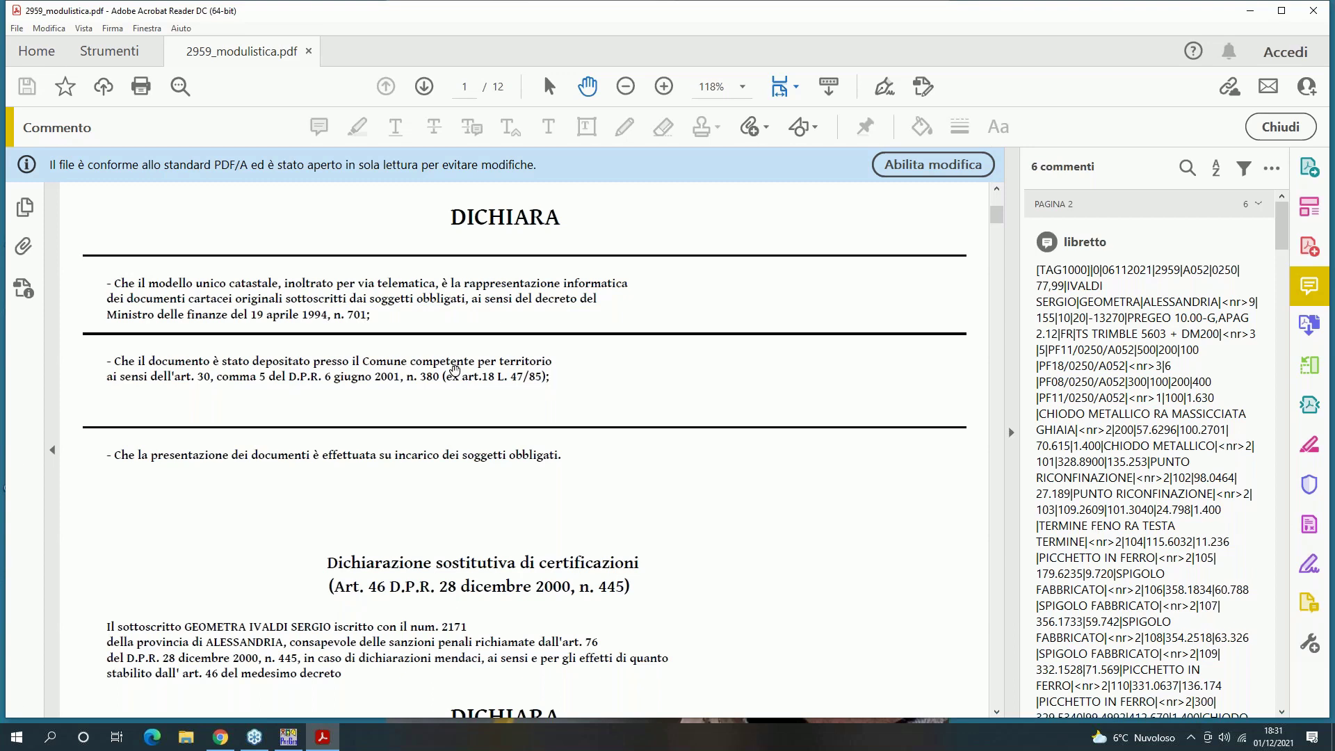
scroll(584, 388, "down", 14)
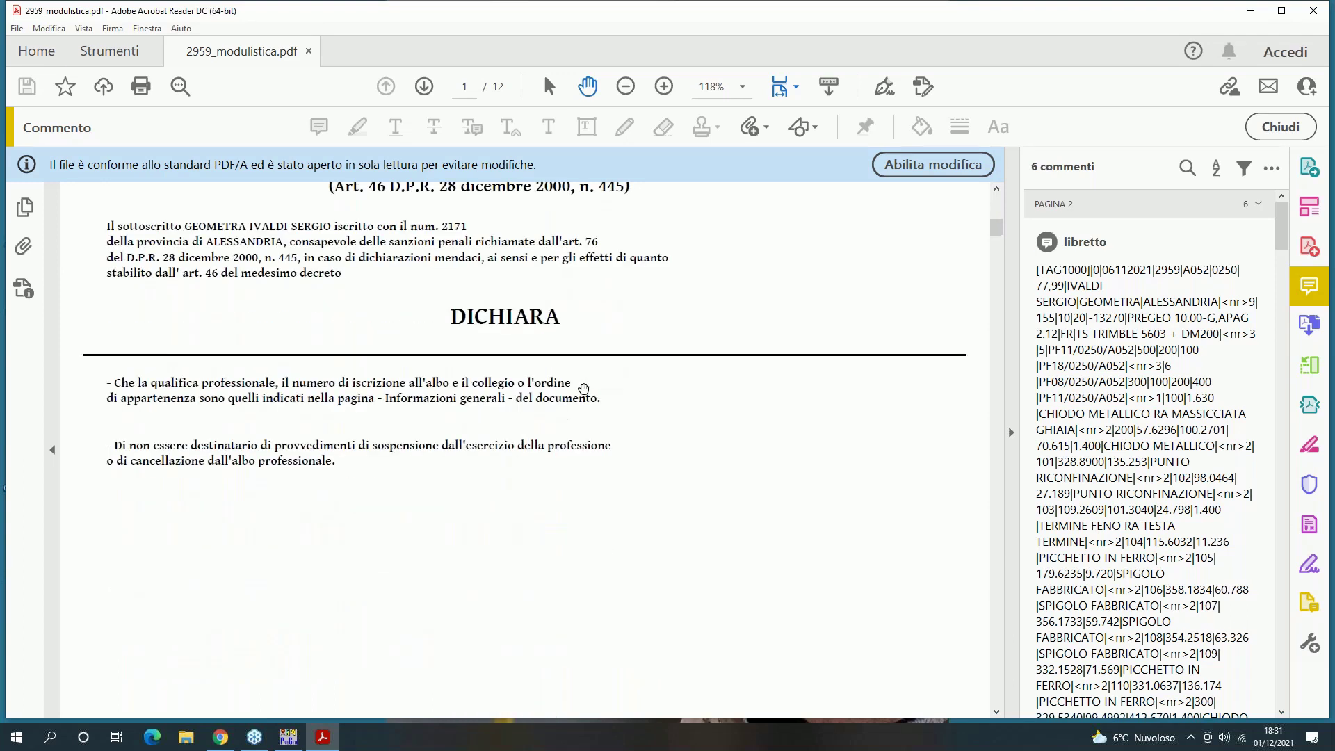
scroll(583, 388, "down", 8)
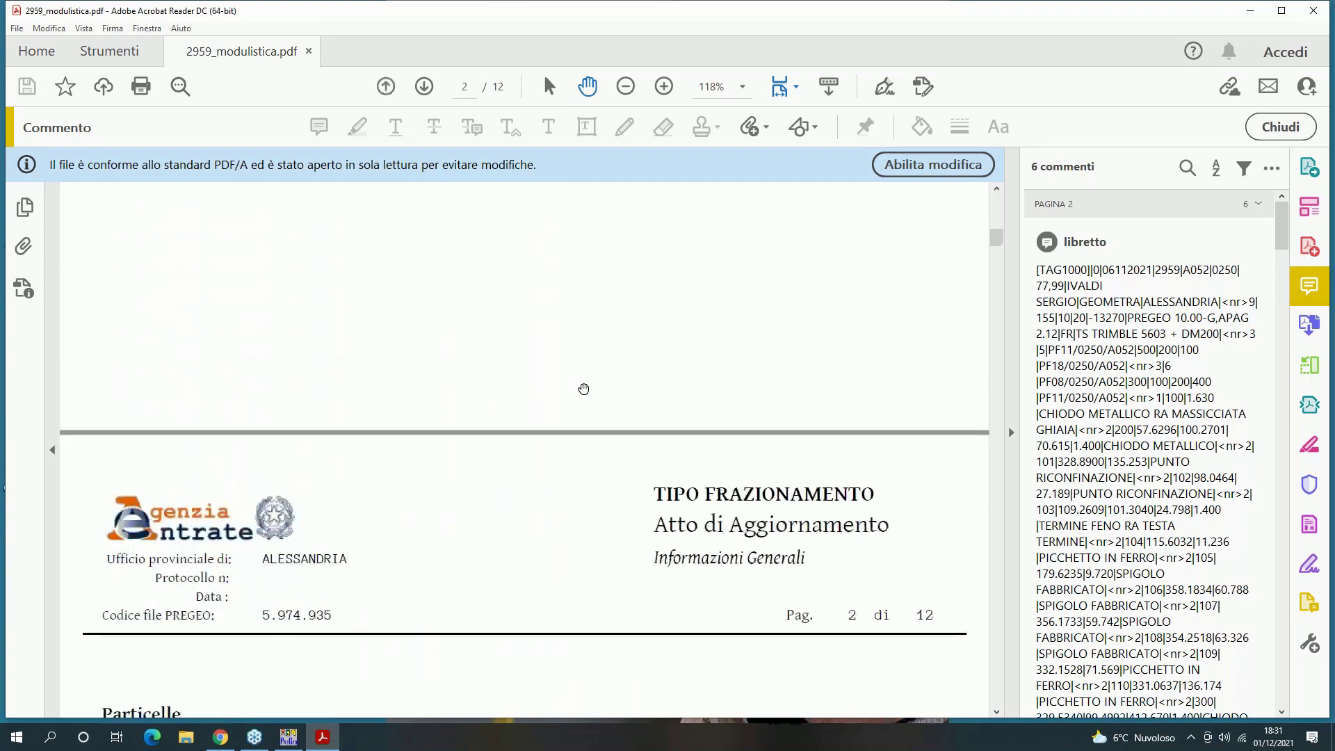
scroll(584, 388, "down", 12)
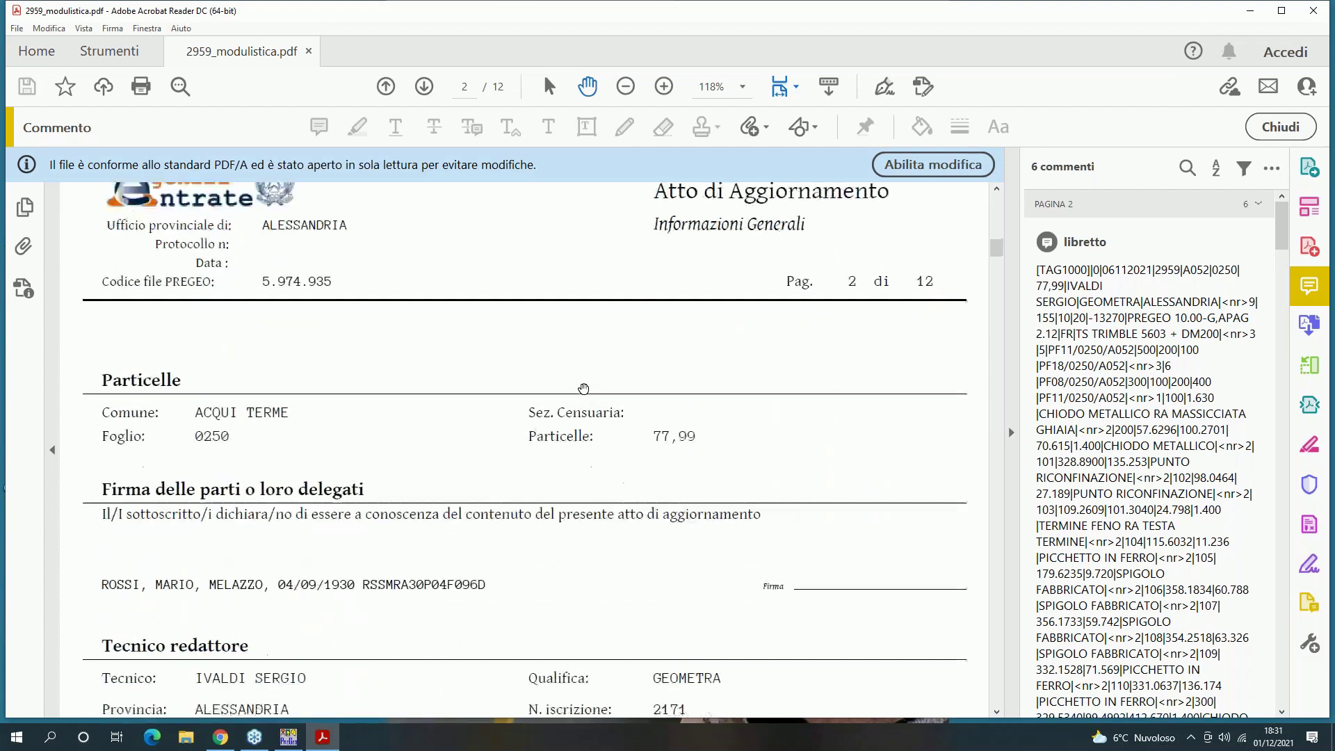
scroll(584, 388, "down", 1)
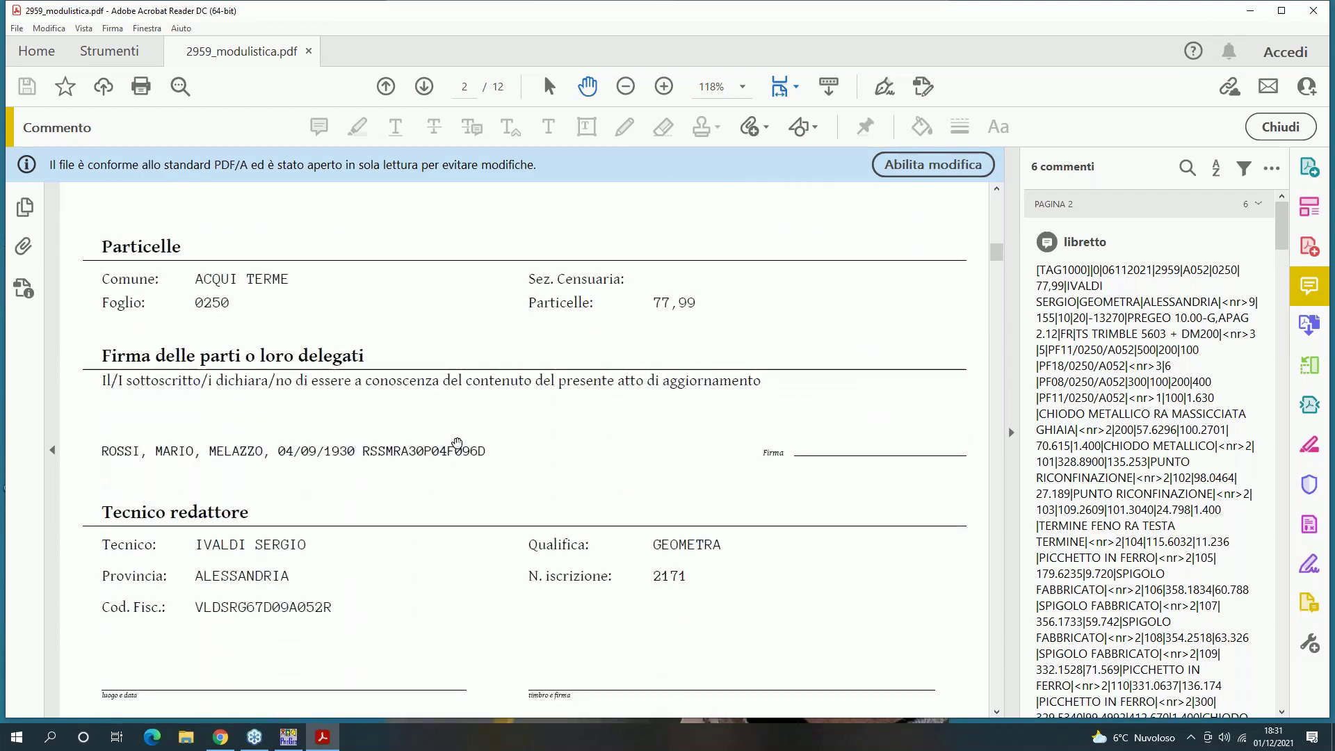
scroll(457, 443, "down", 5)
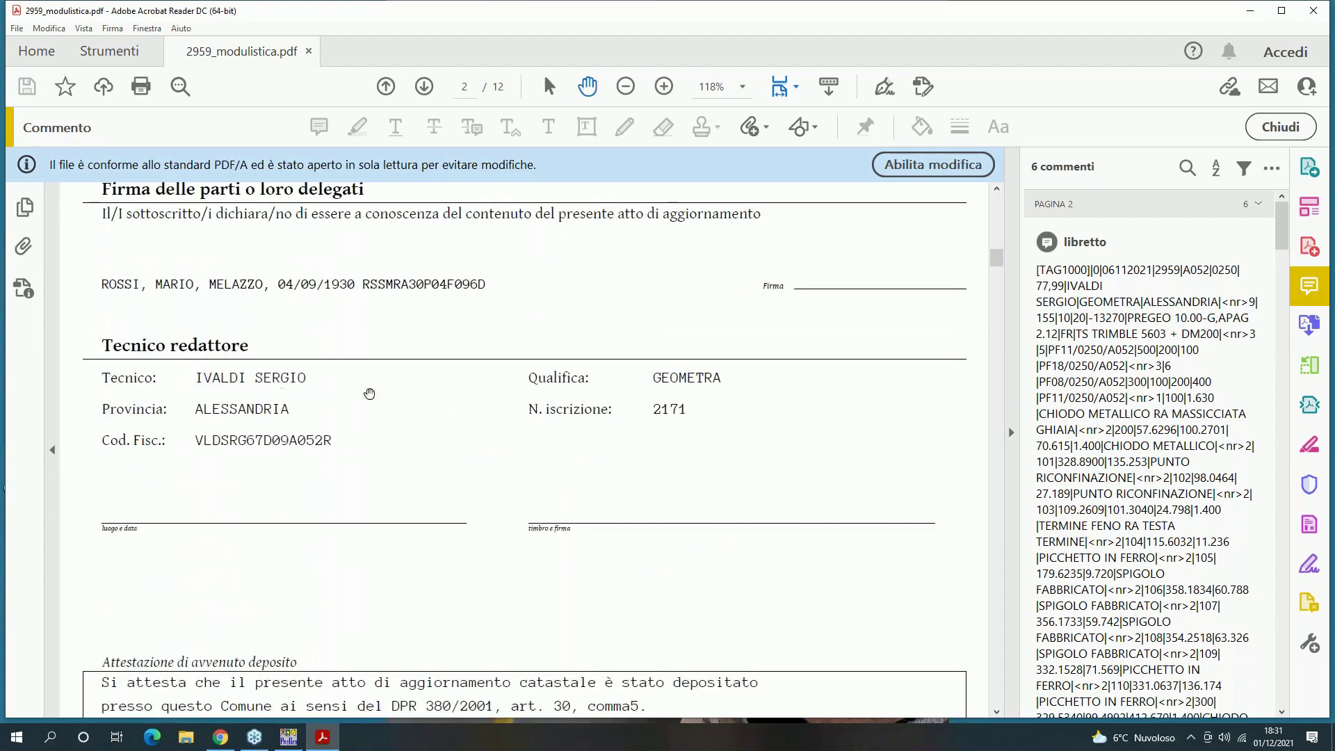
scroll(369, 394, "down", 4)
scroll(369, 394, "down", 3)
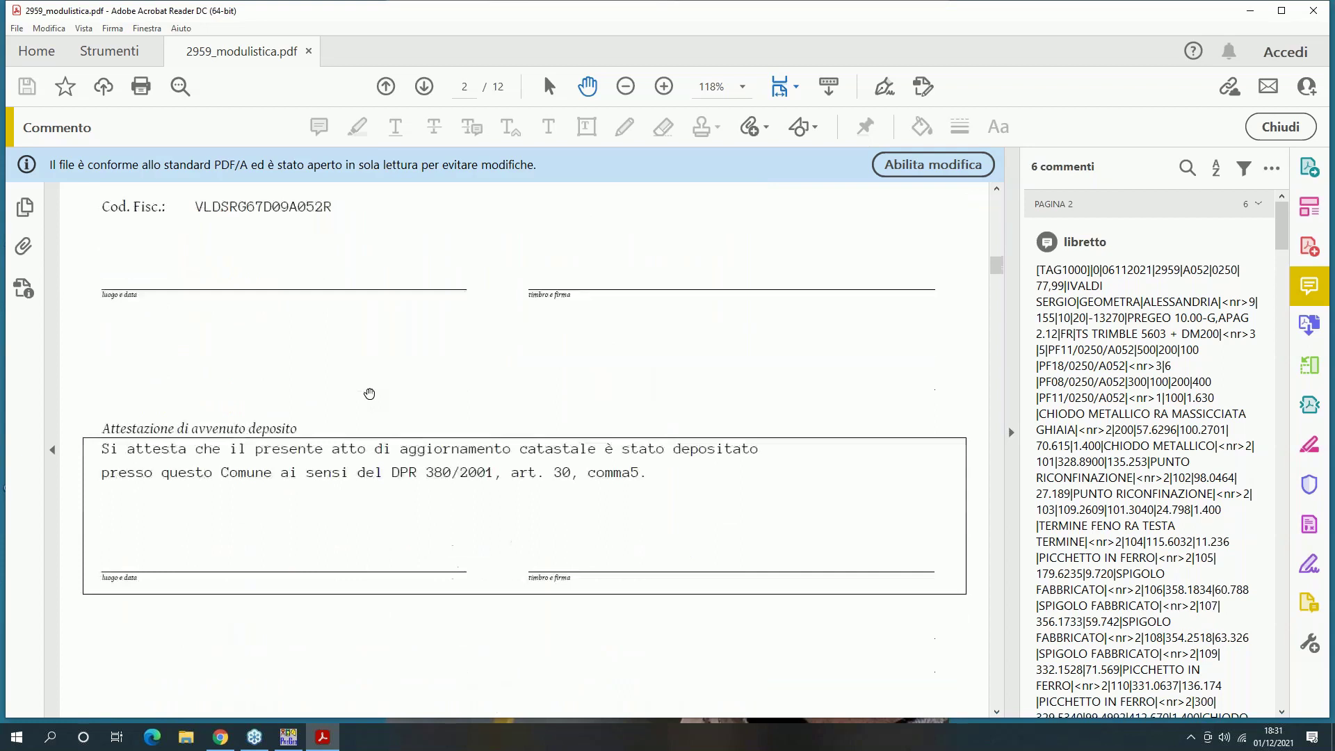
scroll(363, 386, "up", 5)
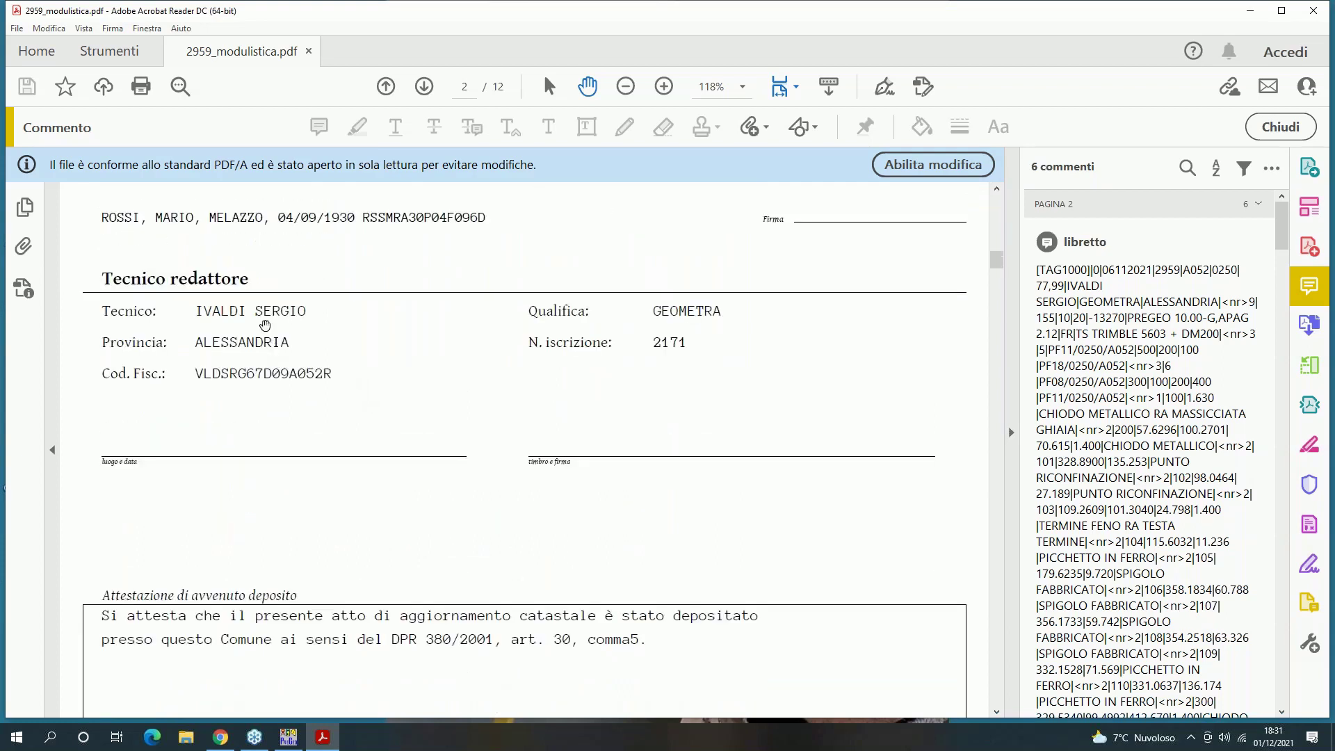
scroll(621, 386, "down", 2)
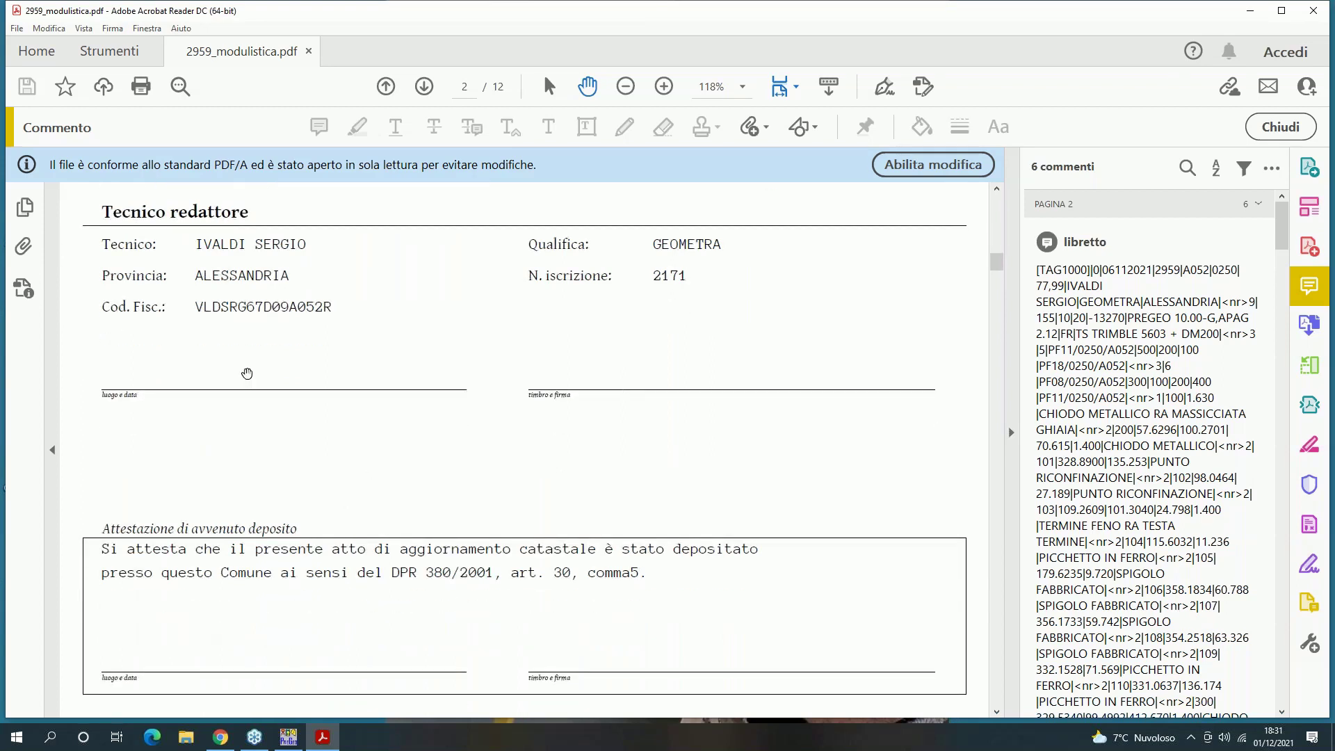
scroll(590, 472, "down", 6)
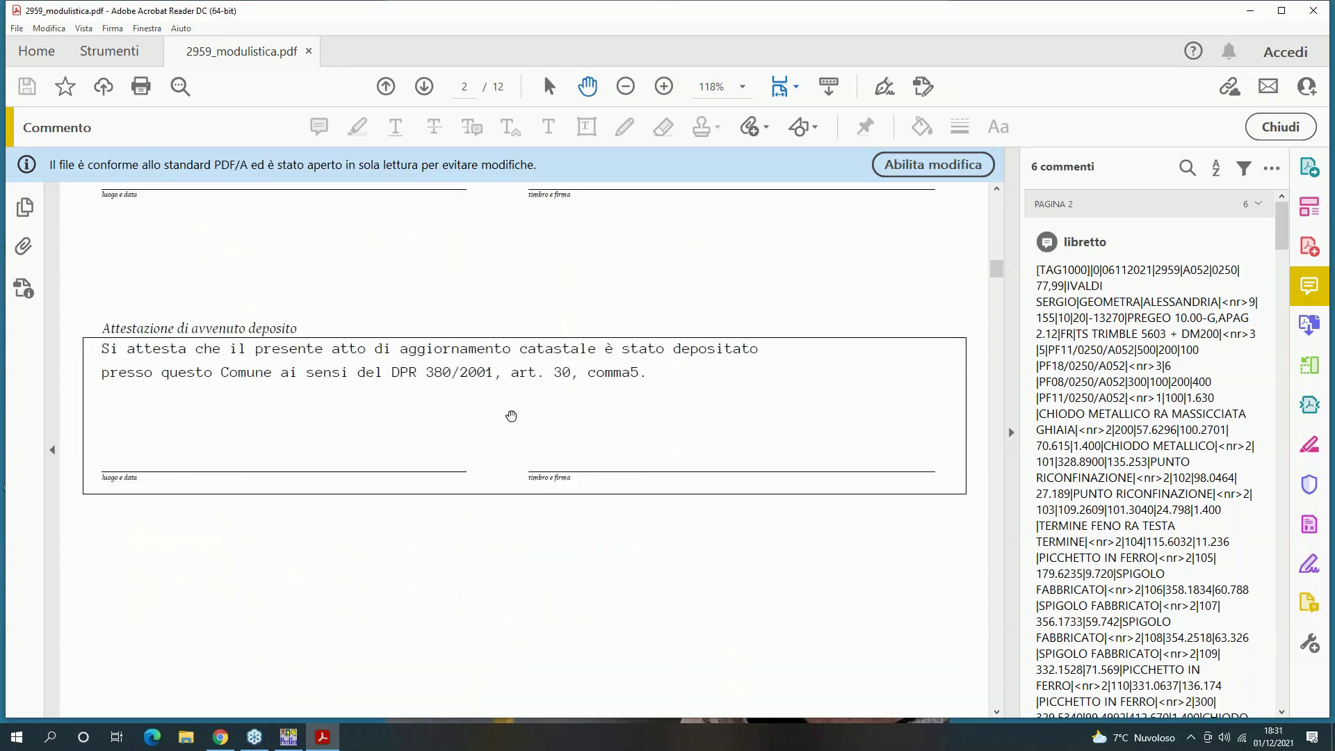
scroll(511, 416, "down", 20)
scroll(511, 416, "down", 1)
scroll(511, 415, "up", 4)
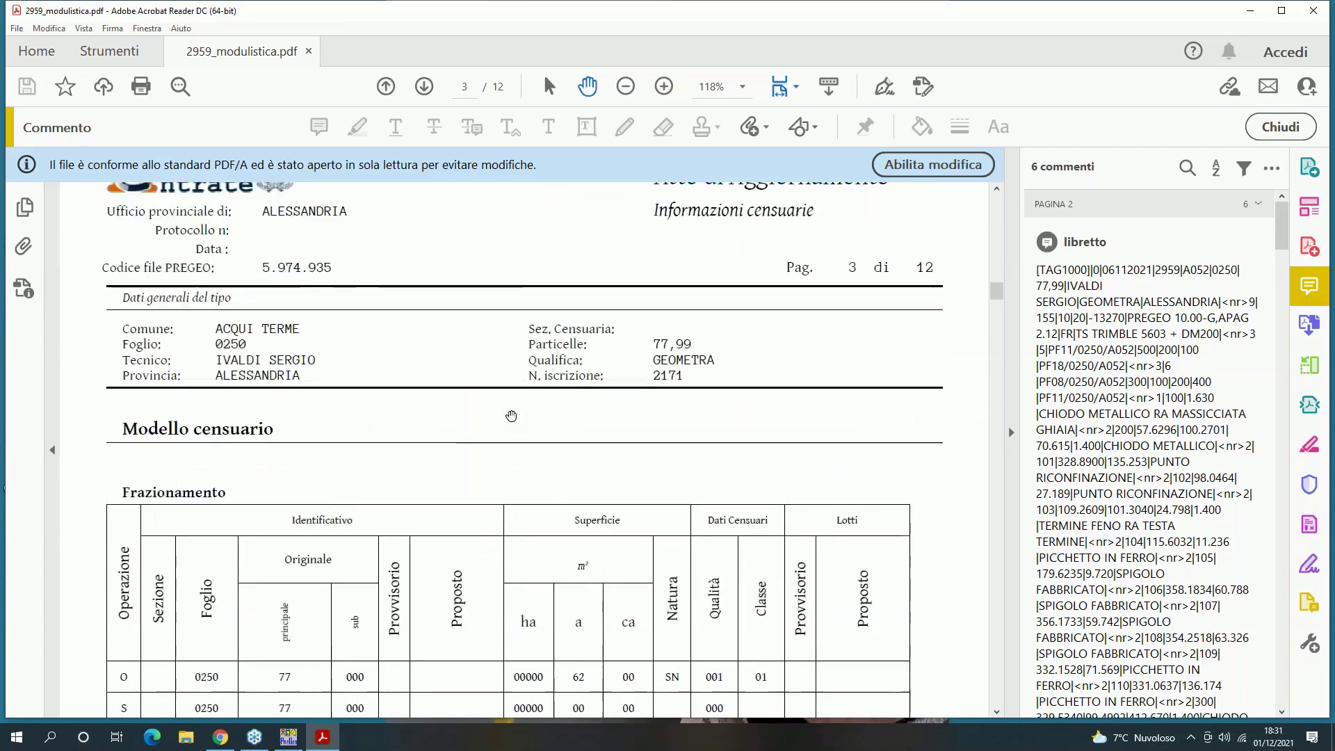
scroll(511, 416, "up", 3)
scroll(524, 402, "down", 3)
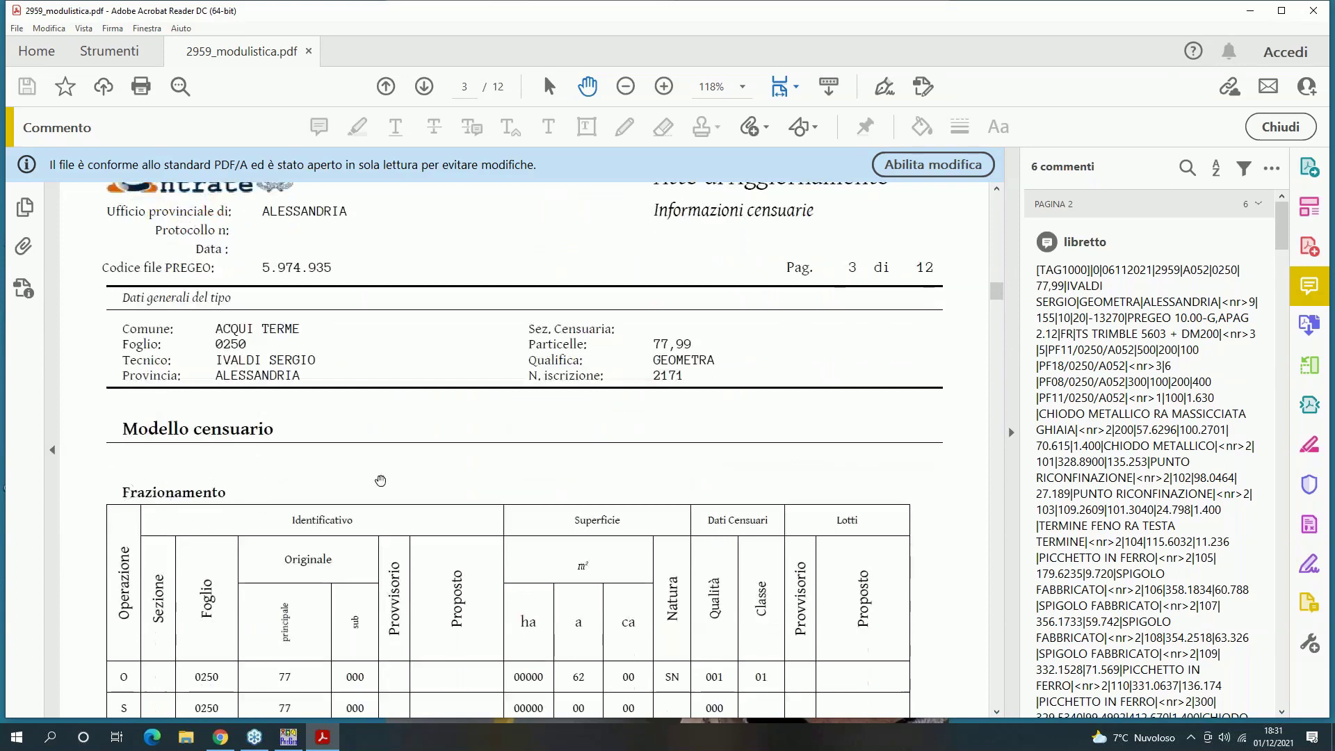
scroll(526, 466, "down", 10)
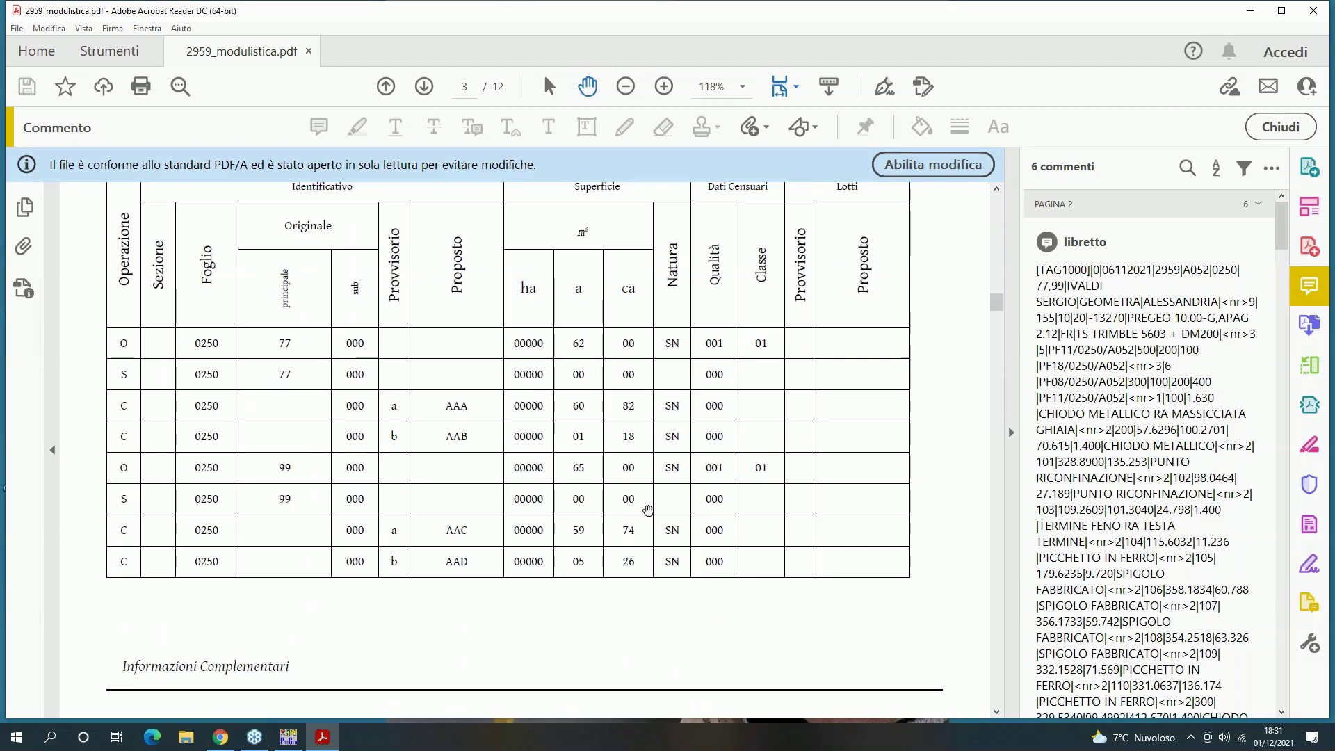
scroll(648, 511, "down", 10)
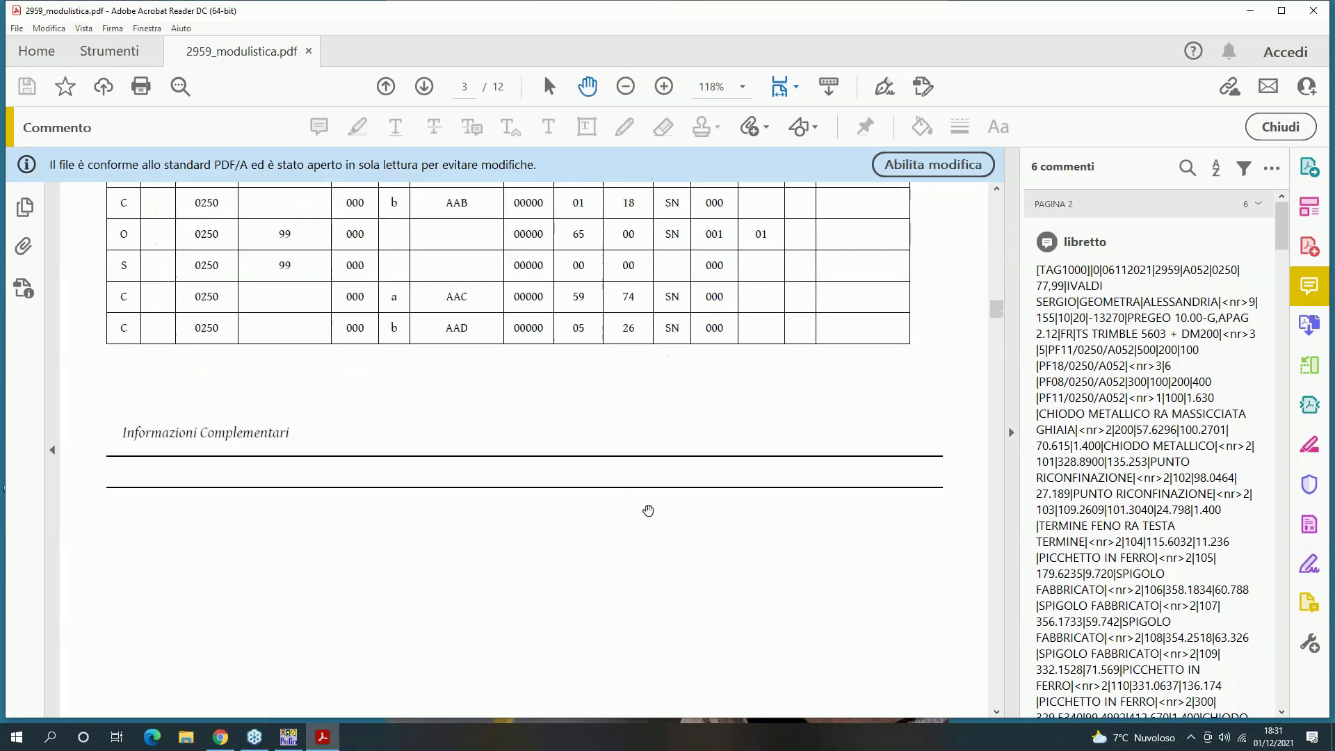
scroll(648, 510, "down", 20)
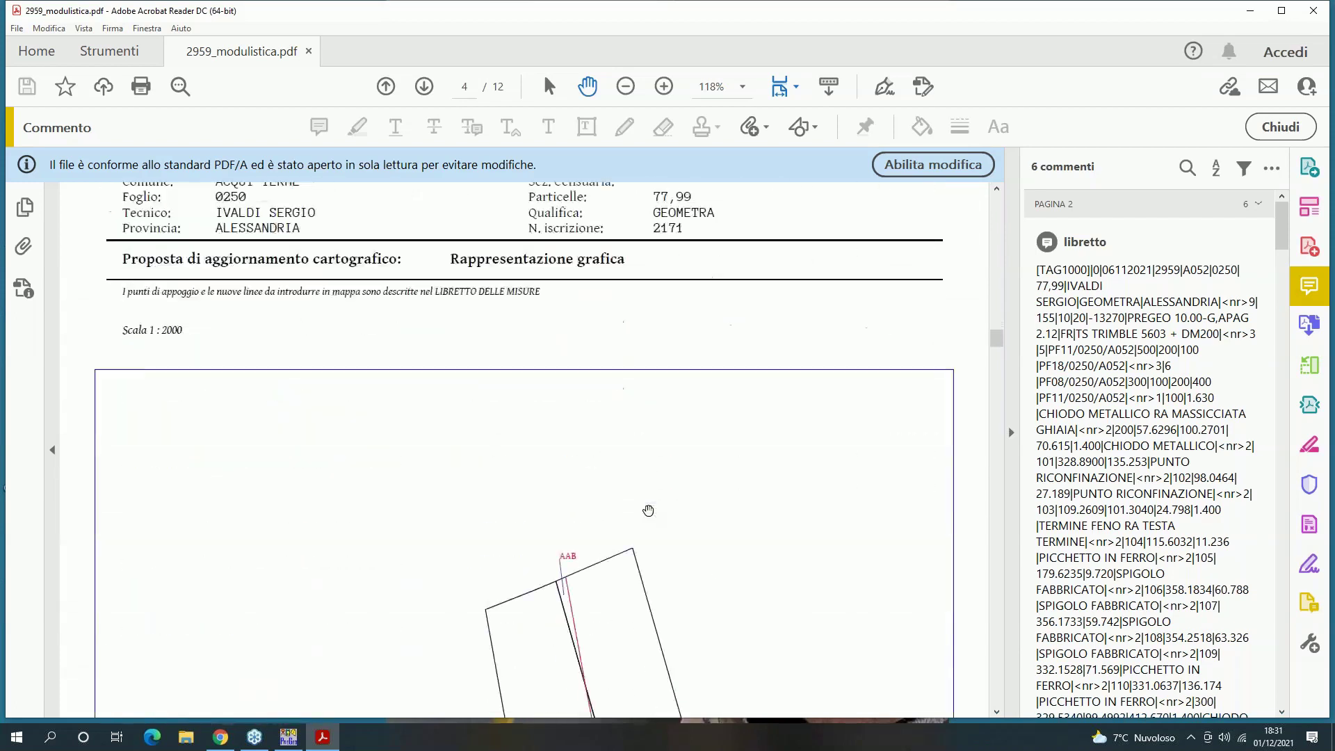
scroll(648, 510, "down", 3)
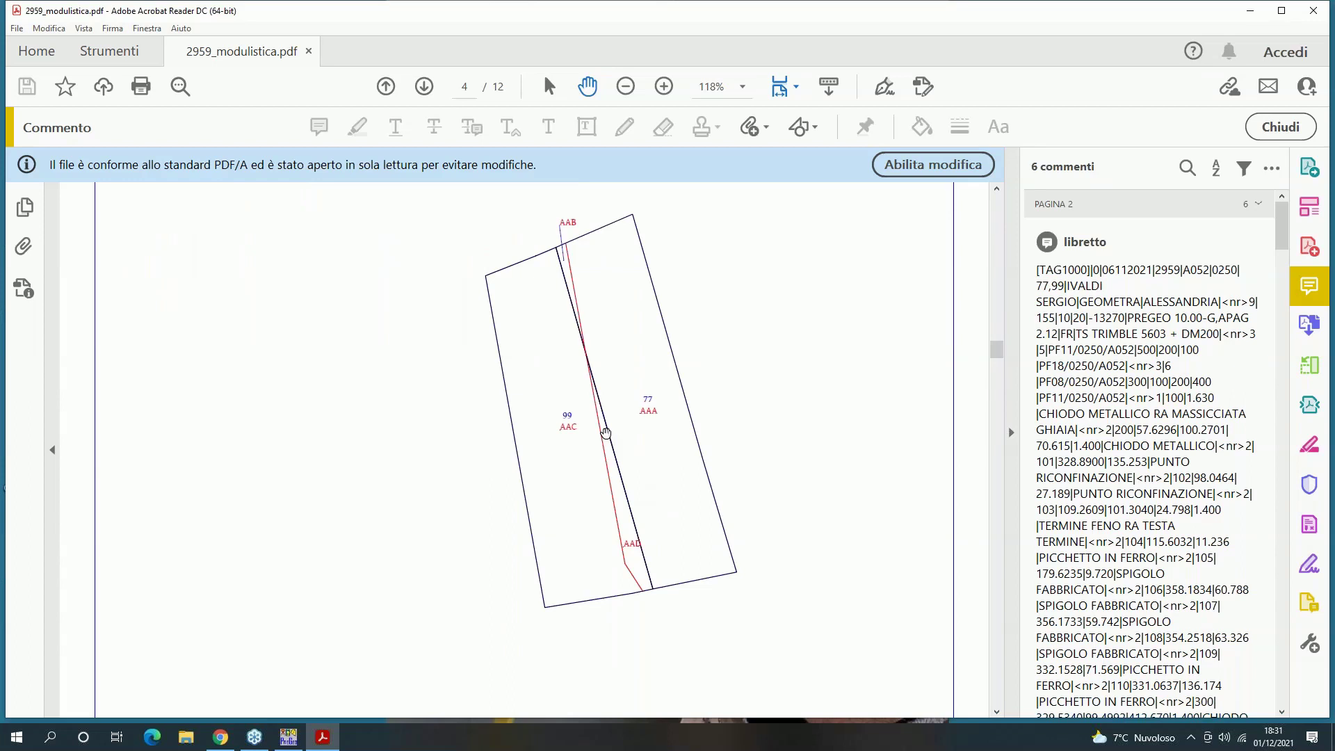
scroll(606, 433, "down", 7)
scroll(606, 433, "up", 15)
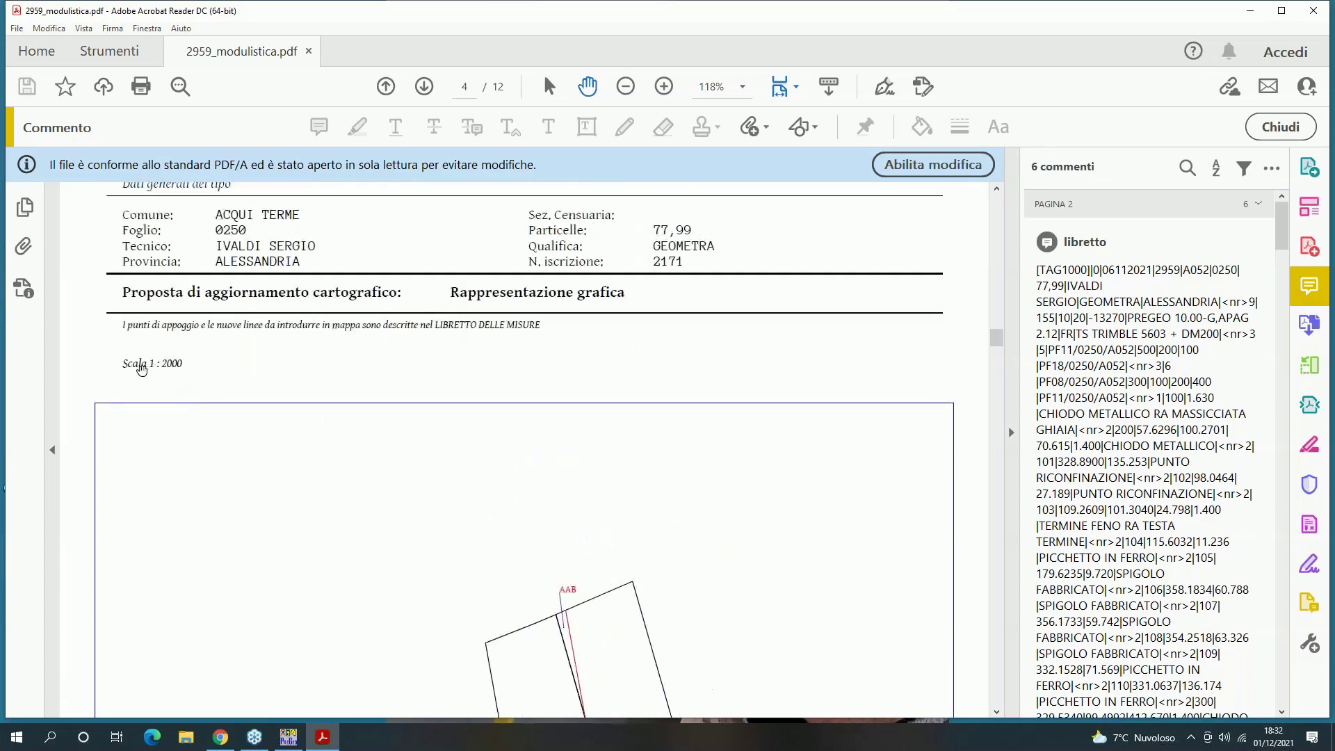
scroll(689, 397, "down", 20)
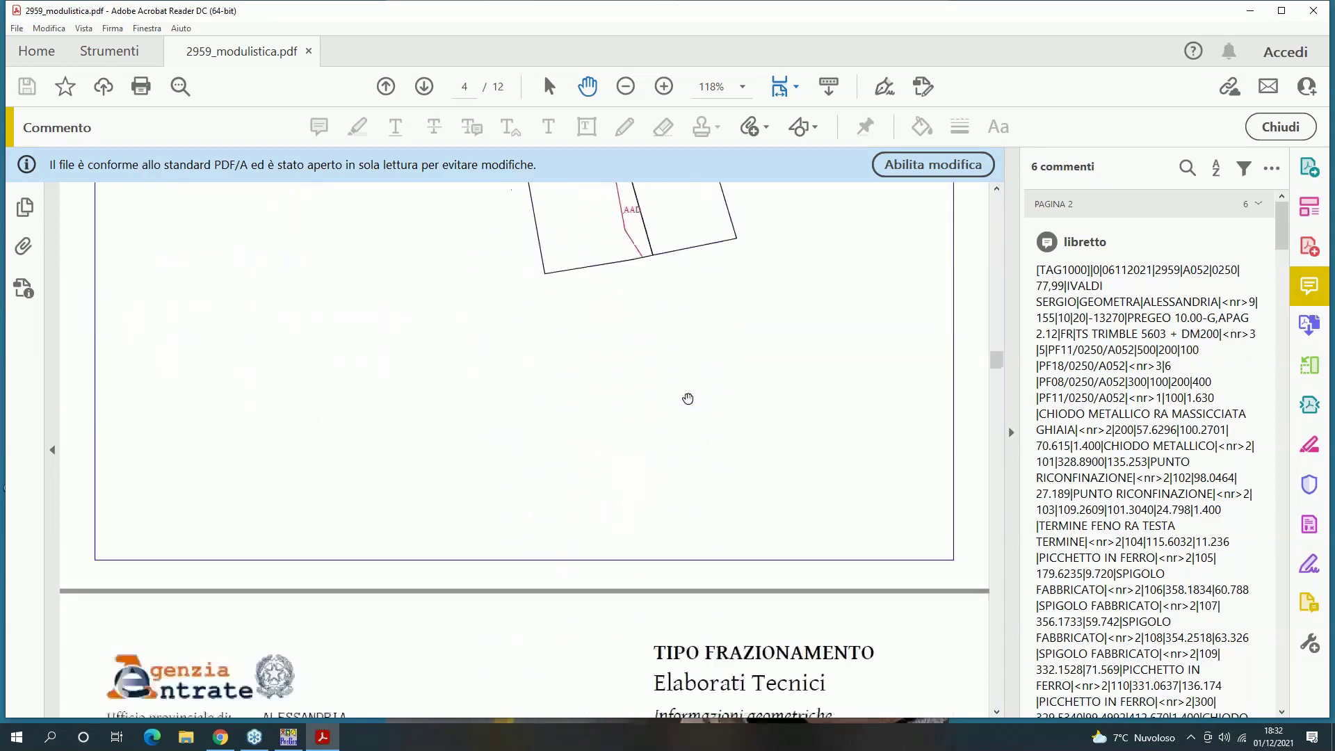
scroll(583, 397, "down", 20)
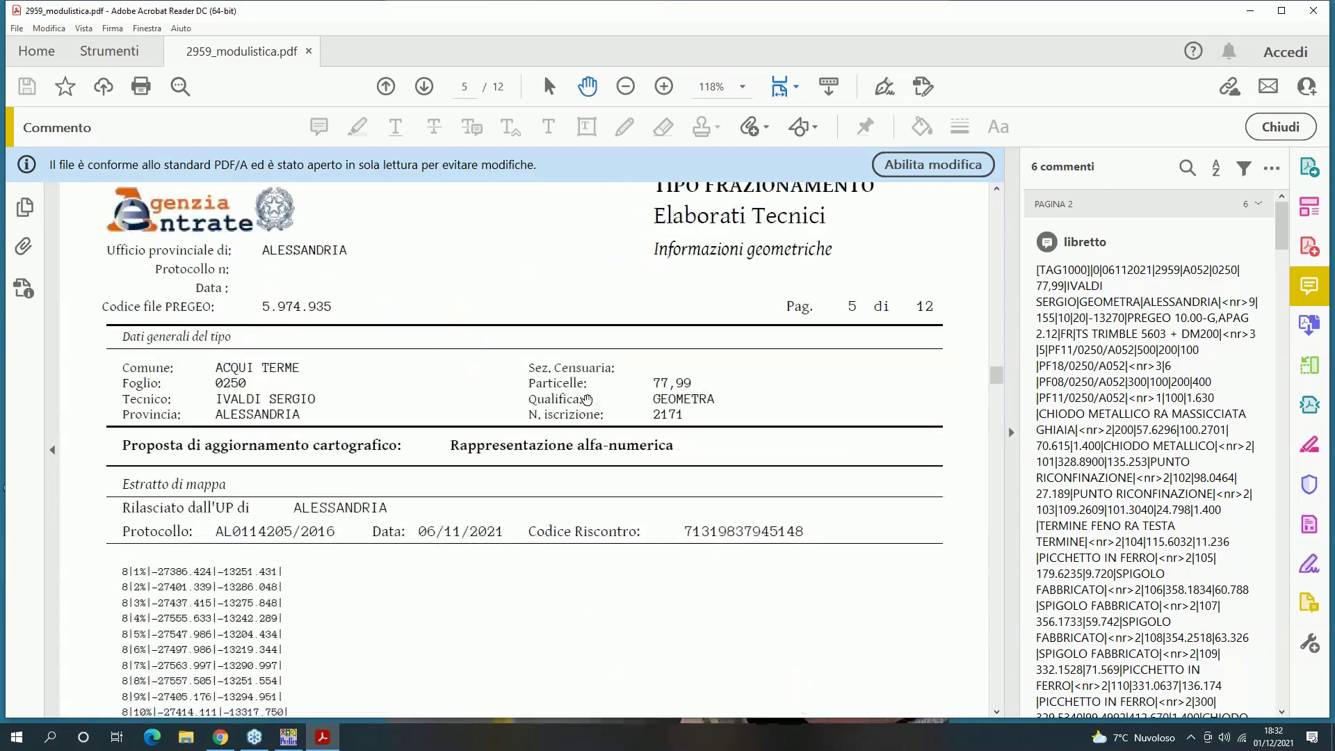
scroll(400, 353, "down", 6)
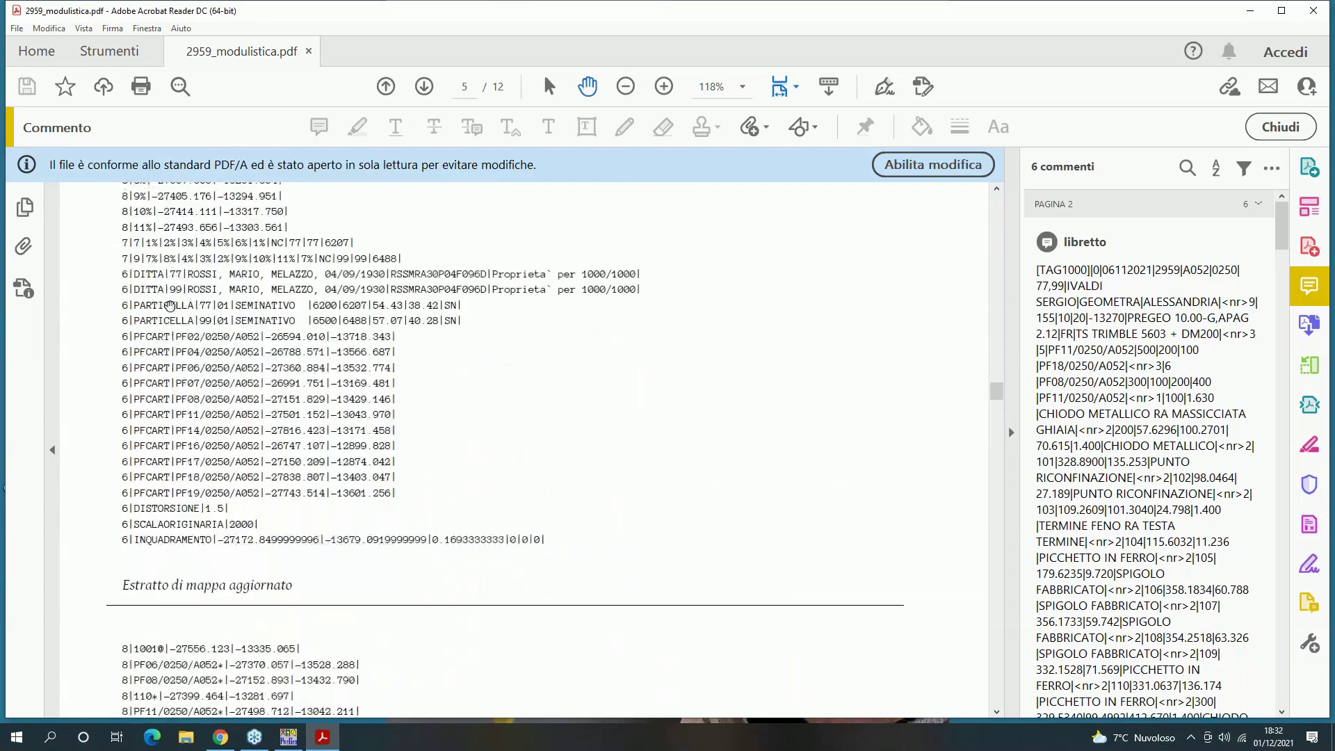
scroll(310, 373, "up", 7)
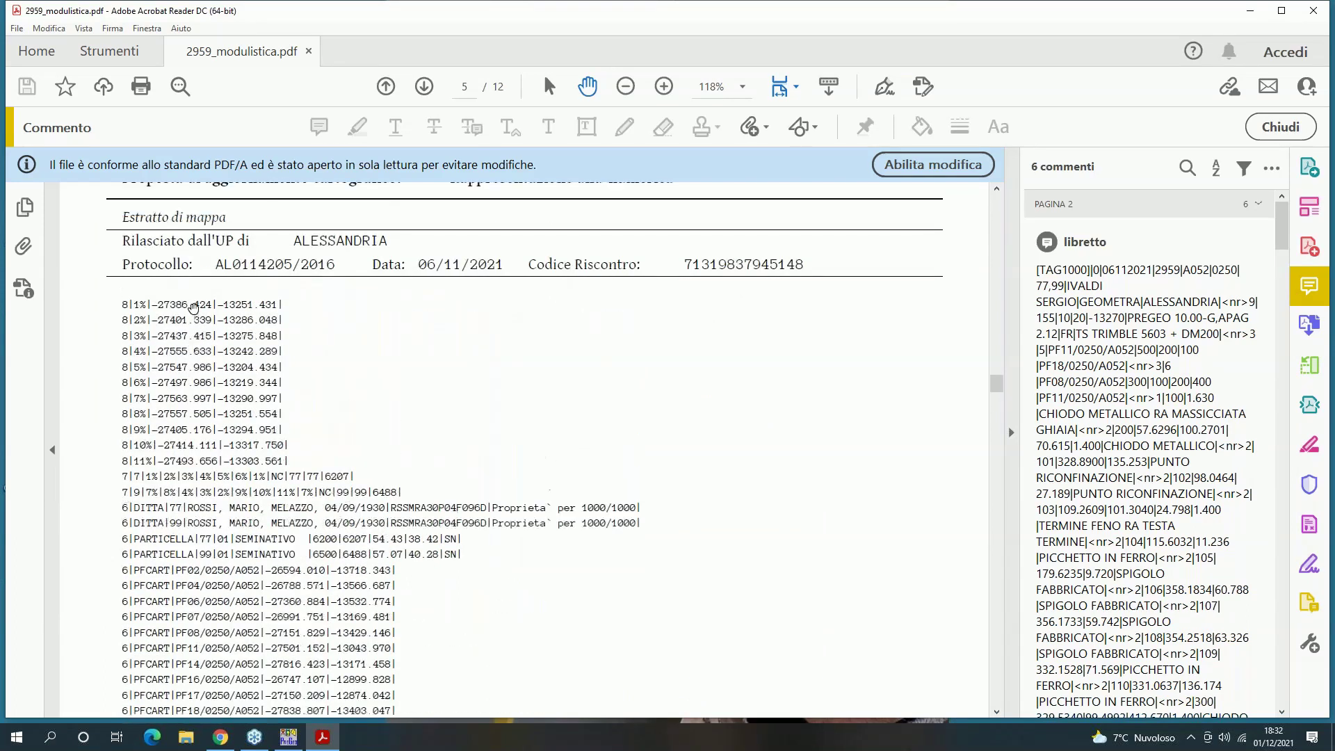
scroll(208, 344, "down", 3)
scroll(207, 345, "down", 4)
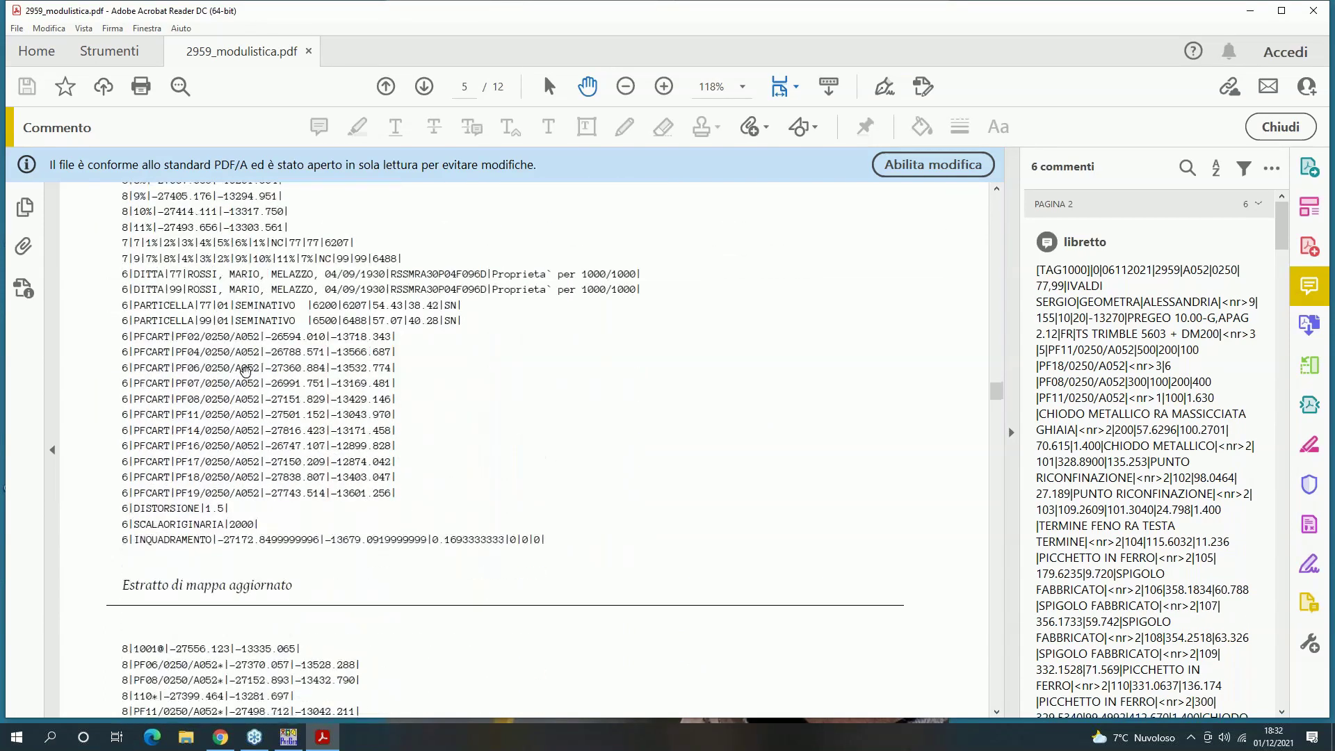
scroll(316, 379, "down", 4)
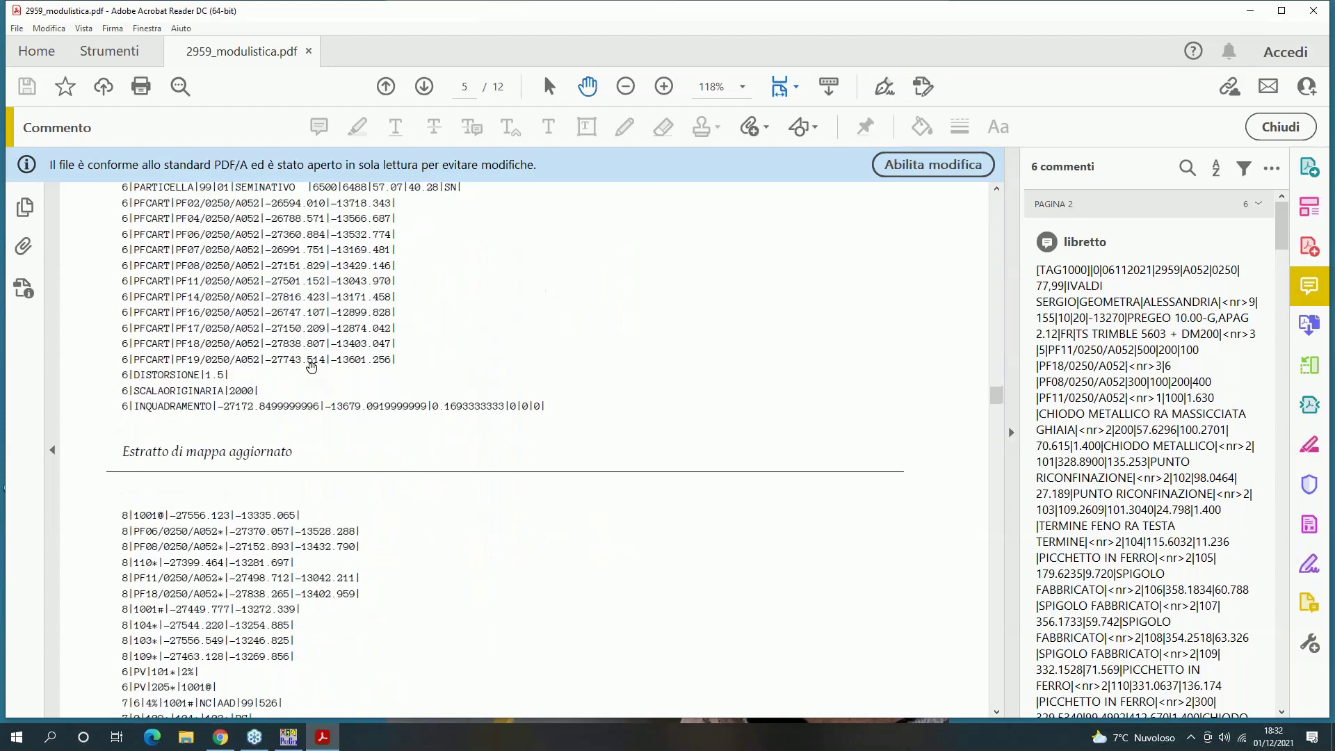
scroll(311, 366, "down", 6)
scroll(312, 367, "down", 9)
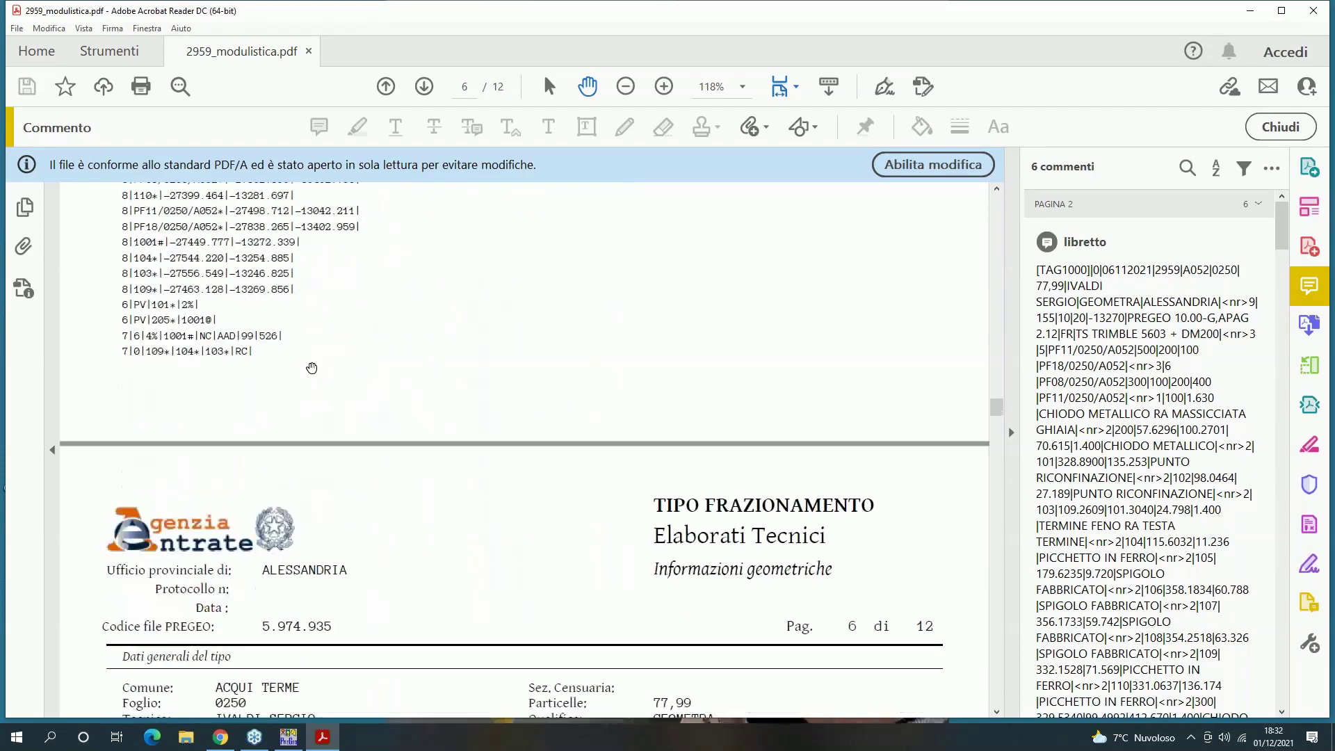
scroll(311, 368, "up", 2)
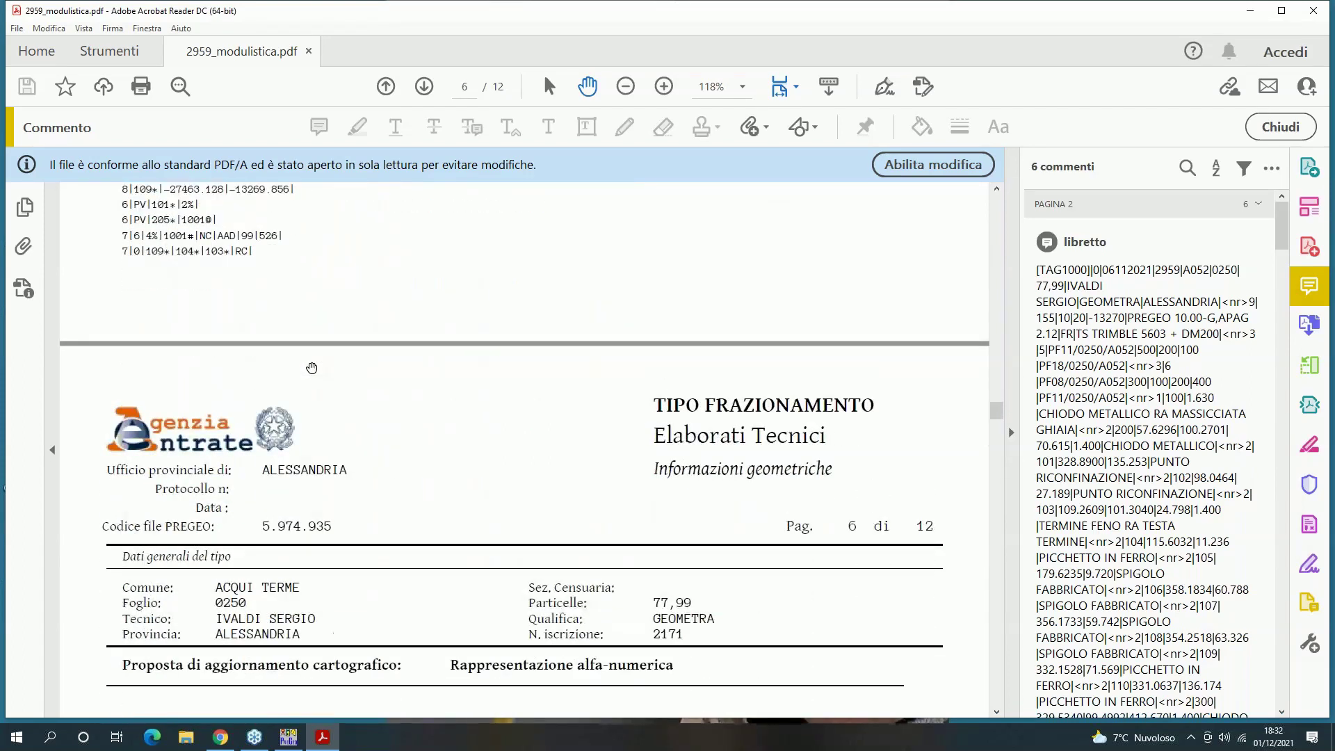
scroll(312, 368, "down", 9)
scroll(312, 367, "down", 3)
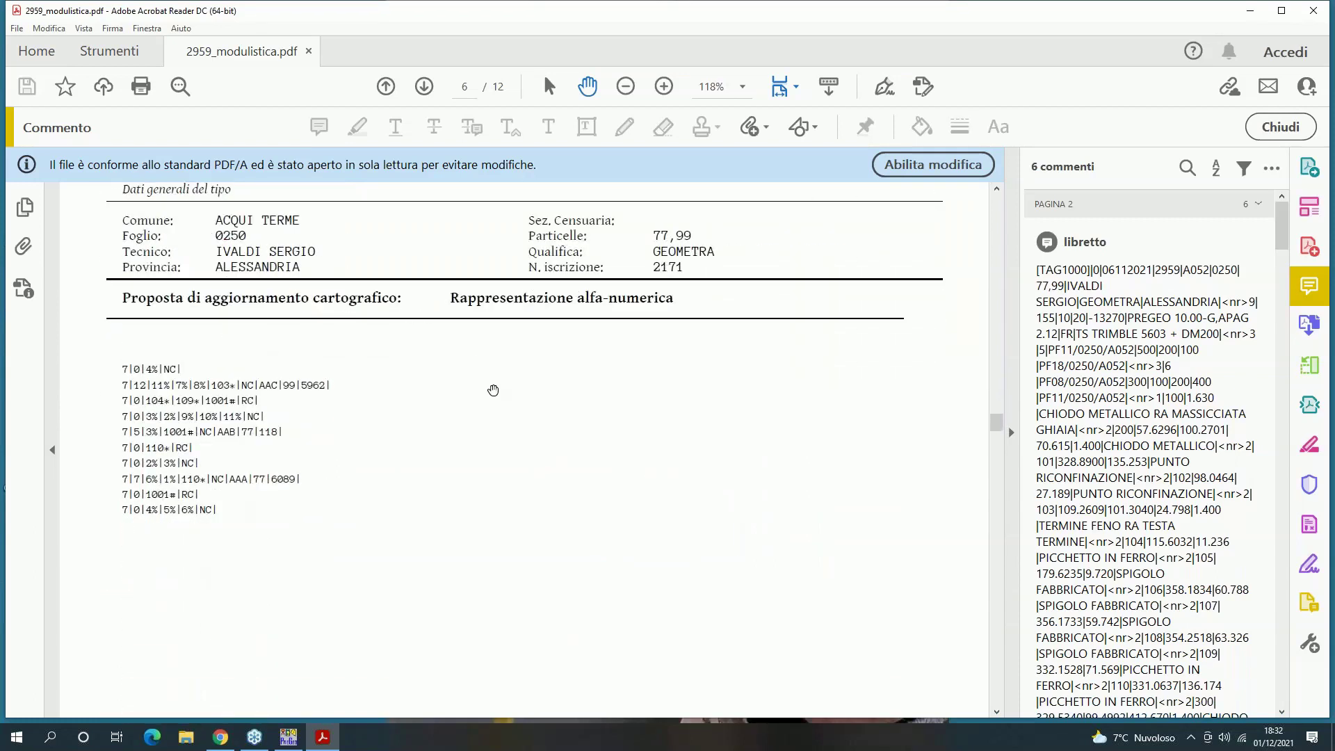
scroll(495, 388, "down", 2)
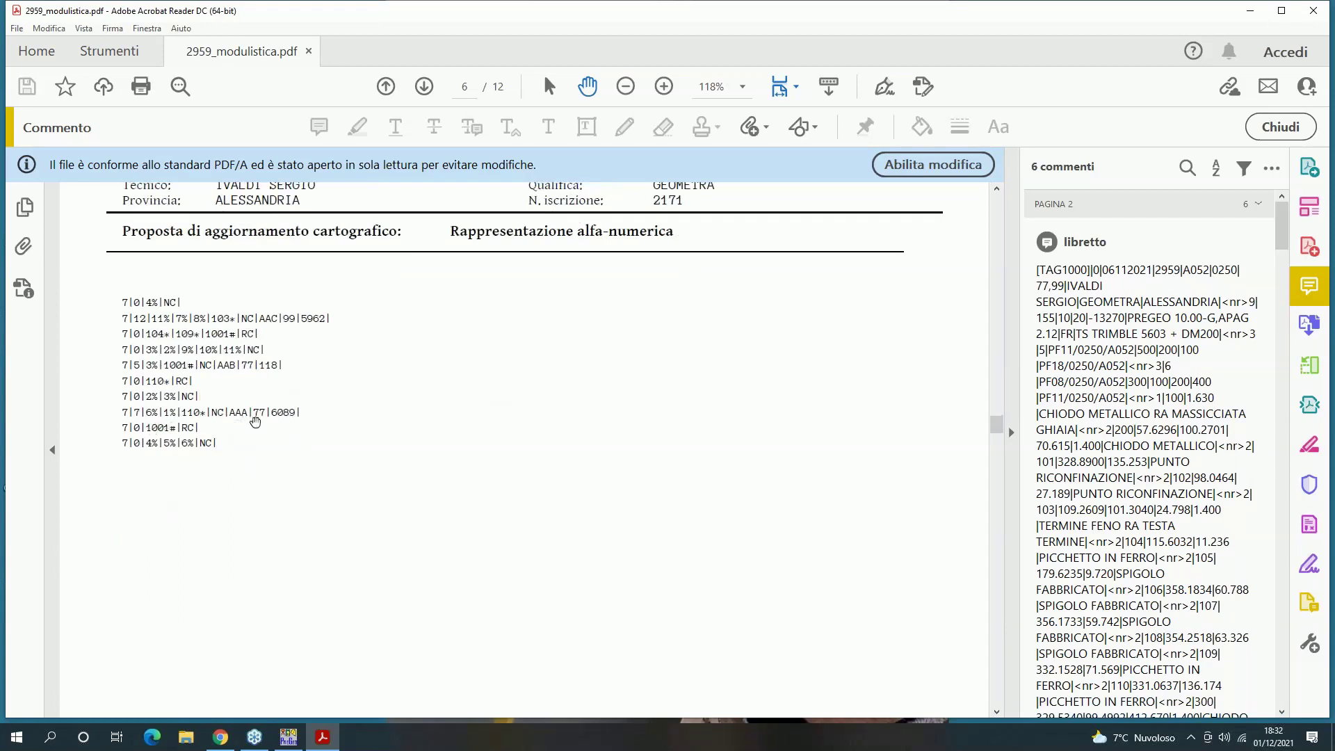
scroll(294, 420, "down", 8)
scroll(296, 423, "down", 15)
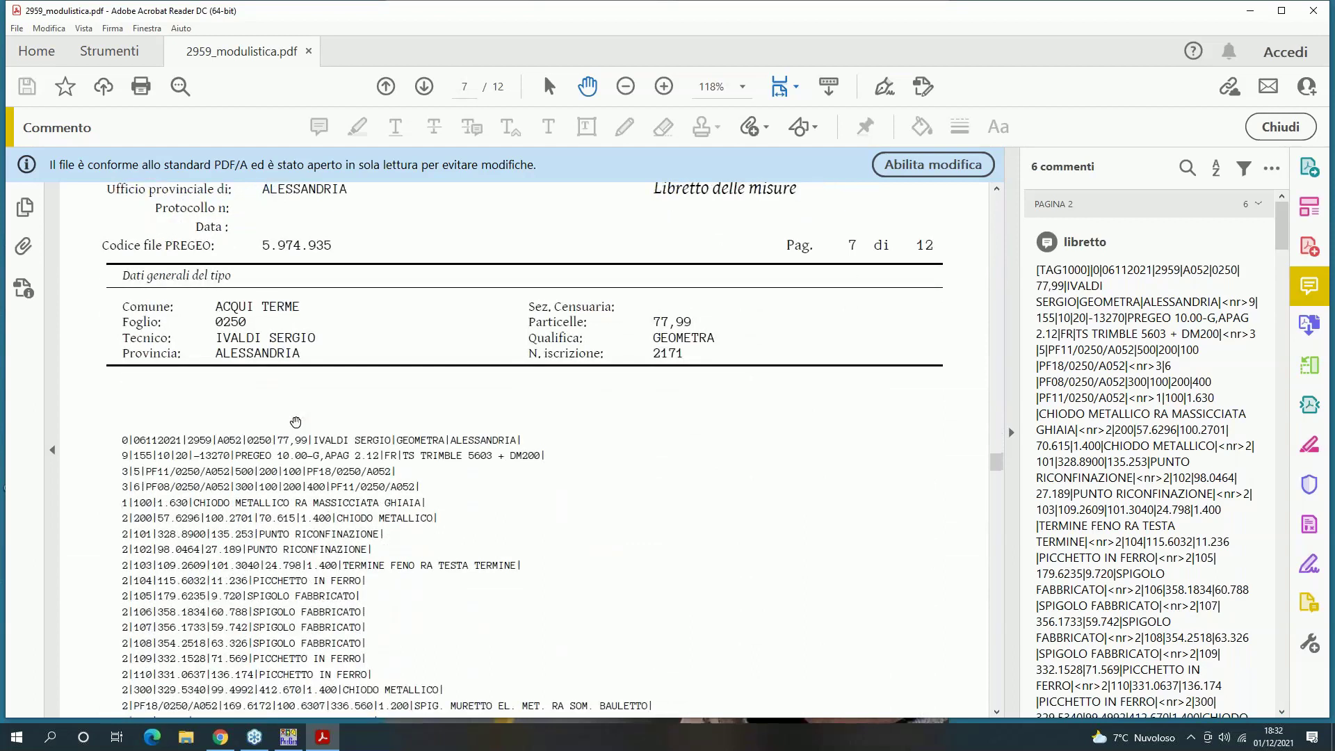
- Page through pages 7 to 12 down to the survey map, then close Acrobat Reader
scroll(296, 422, "up", 2)
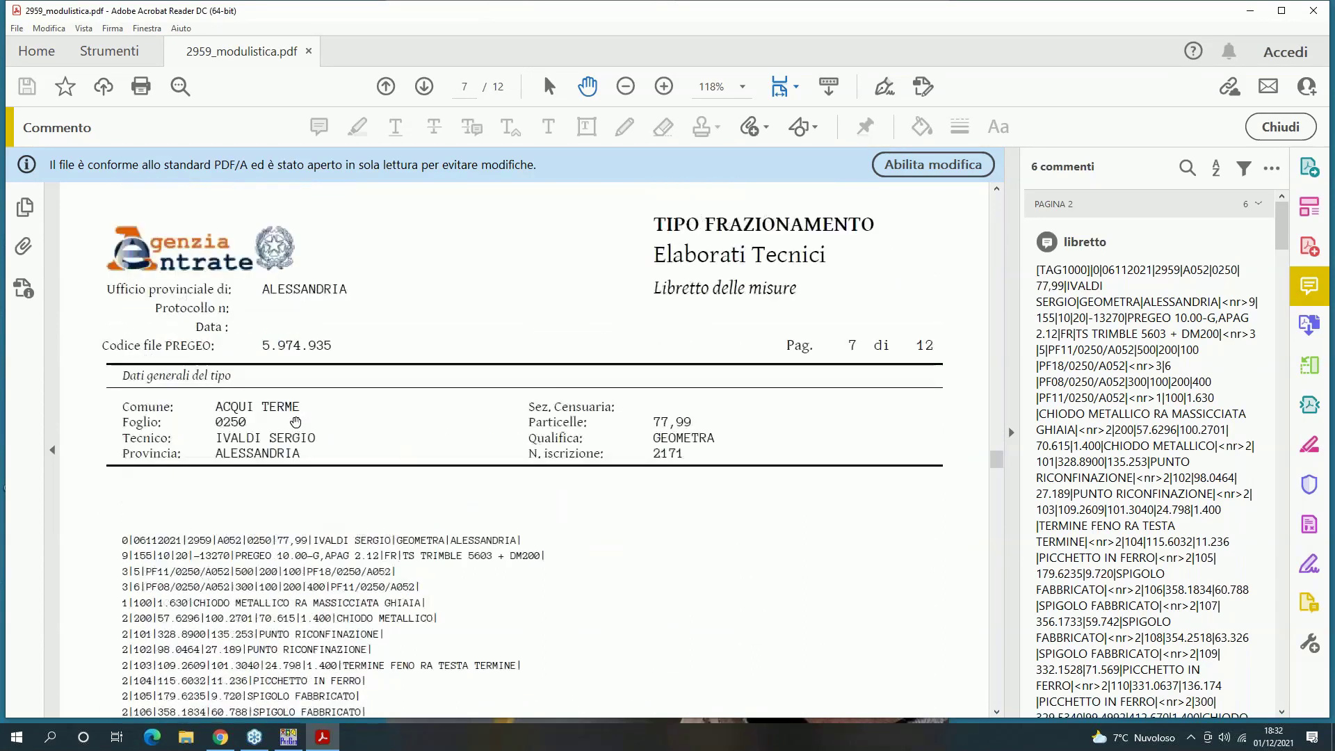
scroll(296, 422, "down", 7)
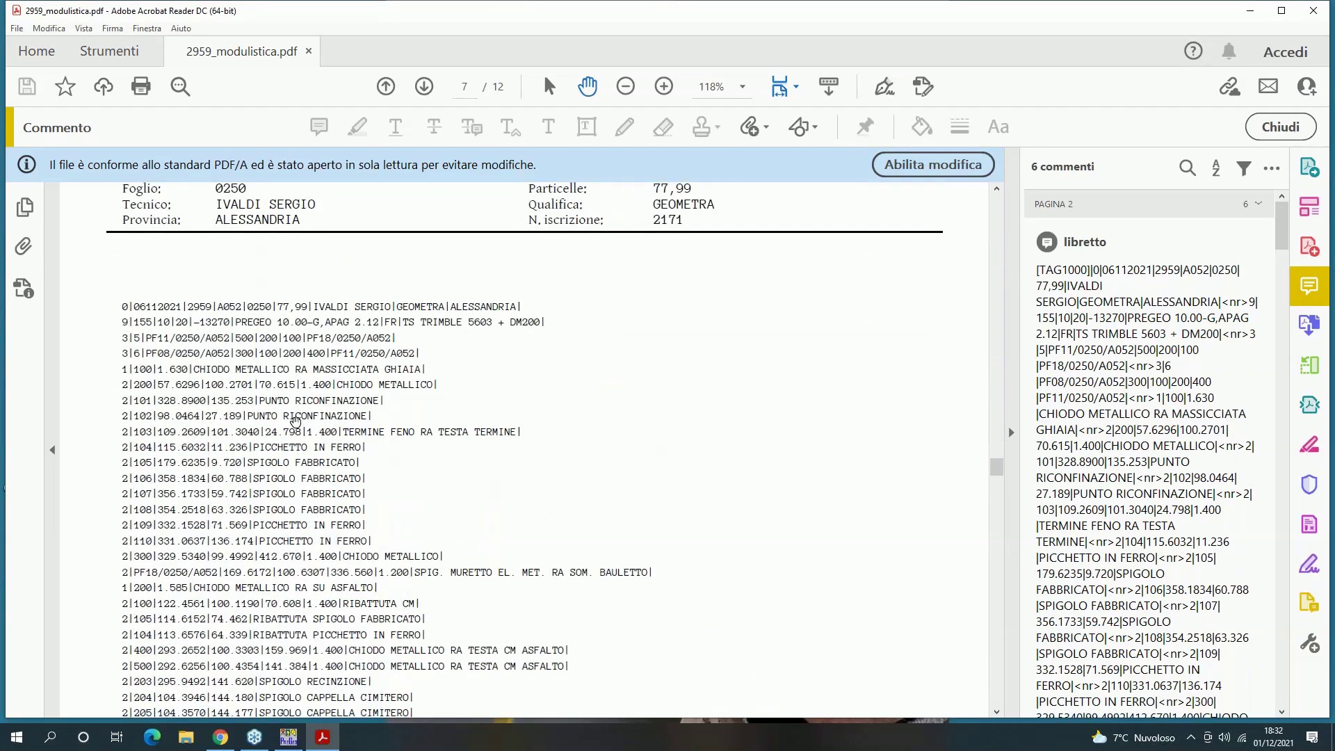
scroll(295, 421, "down", 8)
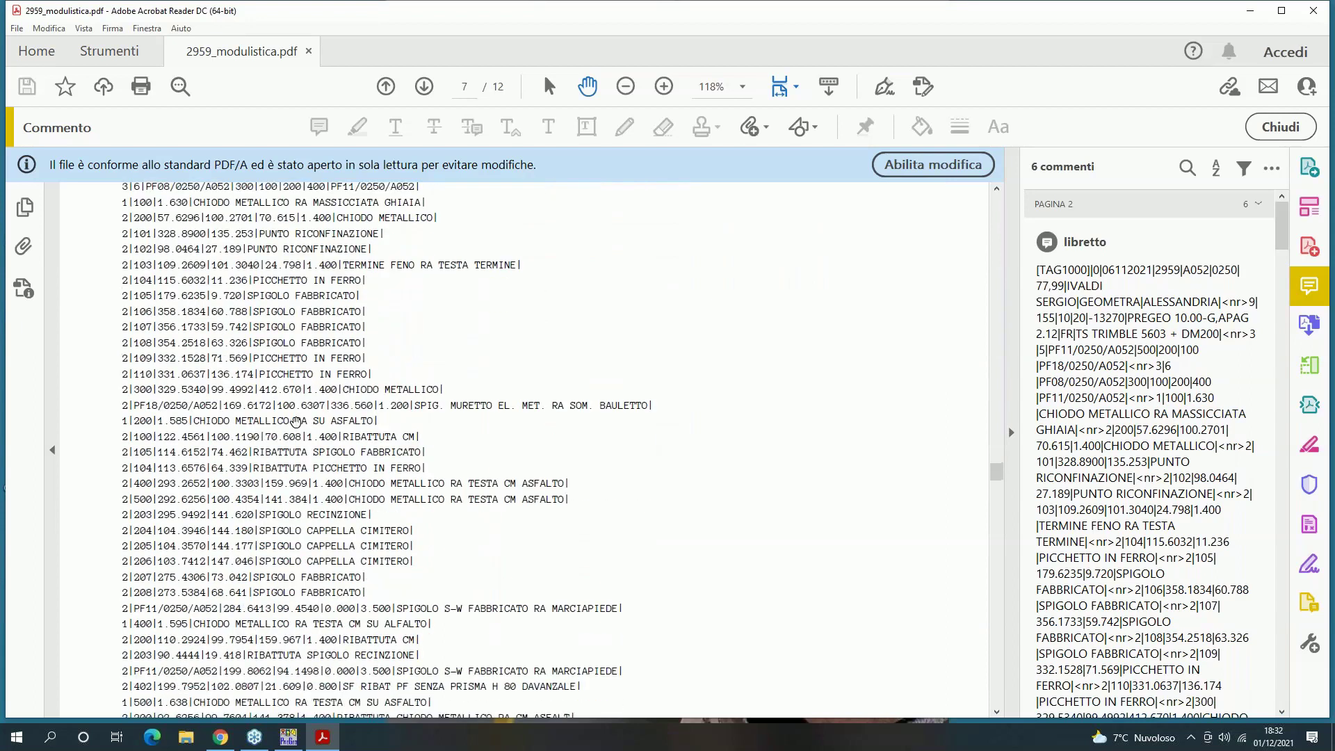
scroll(296, 421, "down", 3)
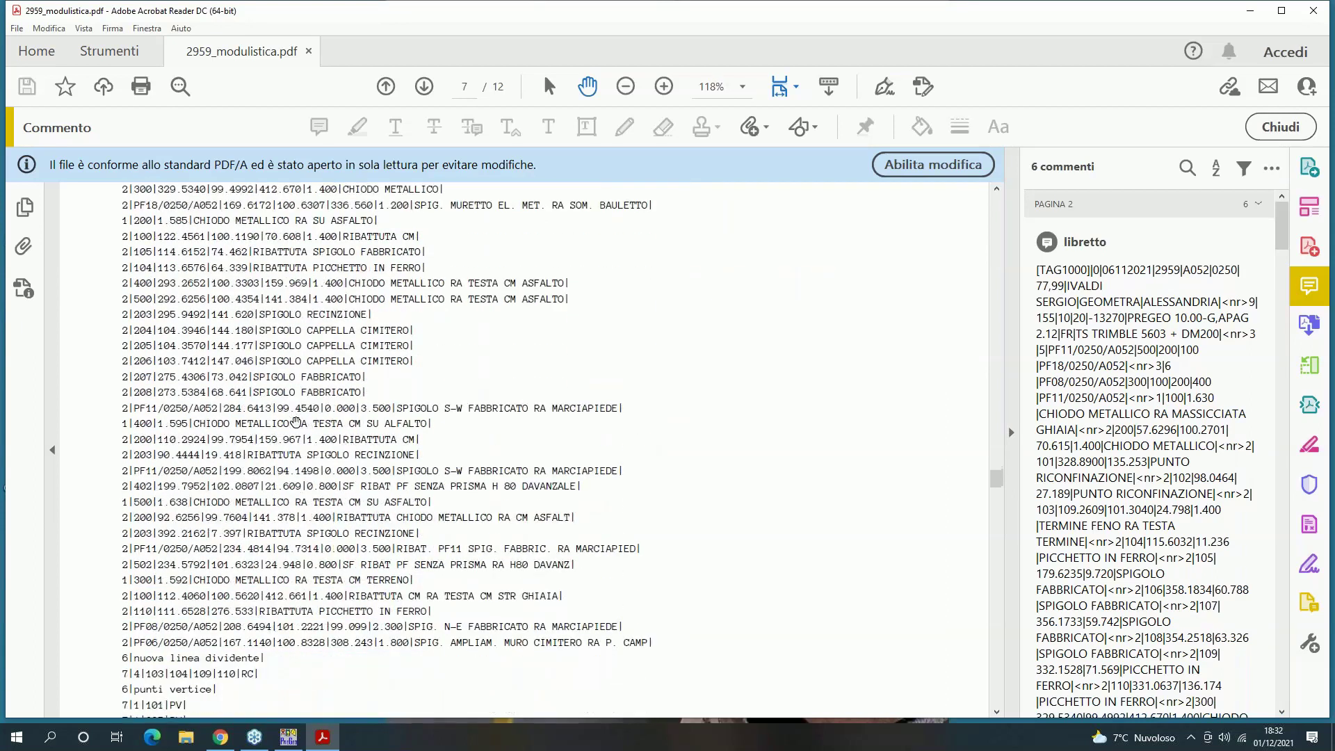
scroll(295, 422, "down", 6)
scroll(295, 420, "down", 20)
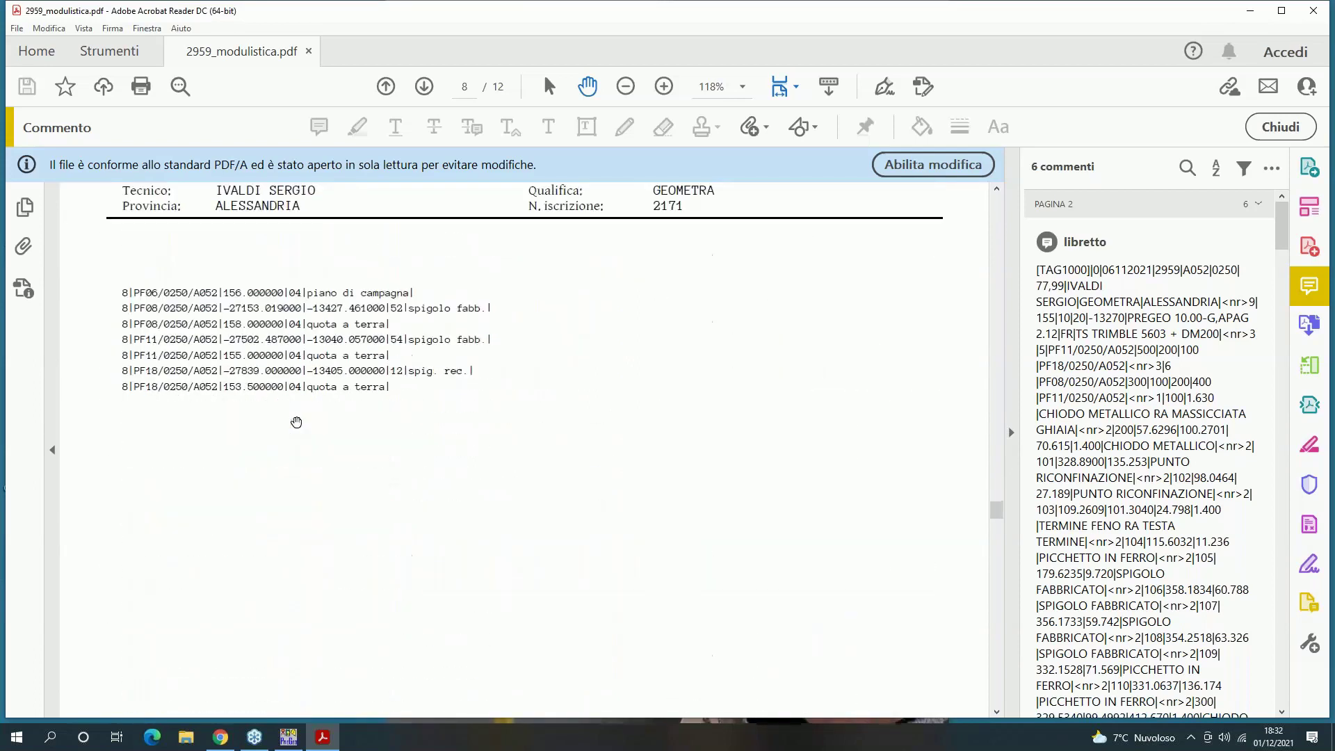
scroll(310, 396, "down", 13)
scroll(312, 398, "down", 17)
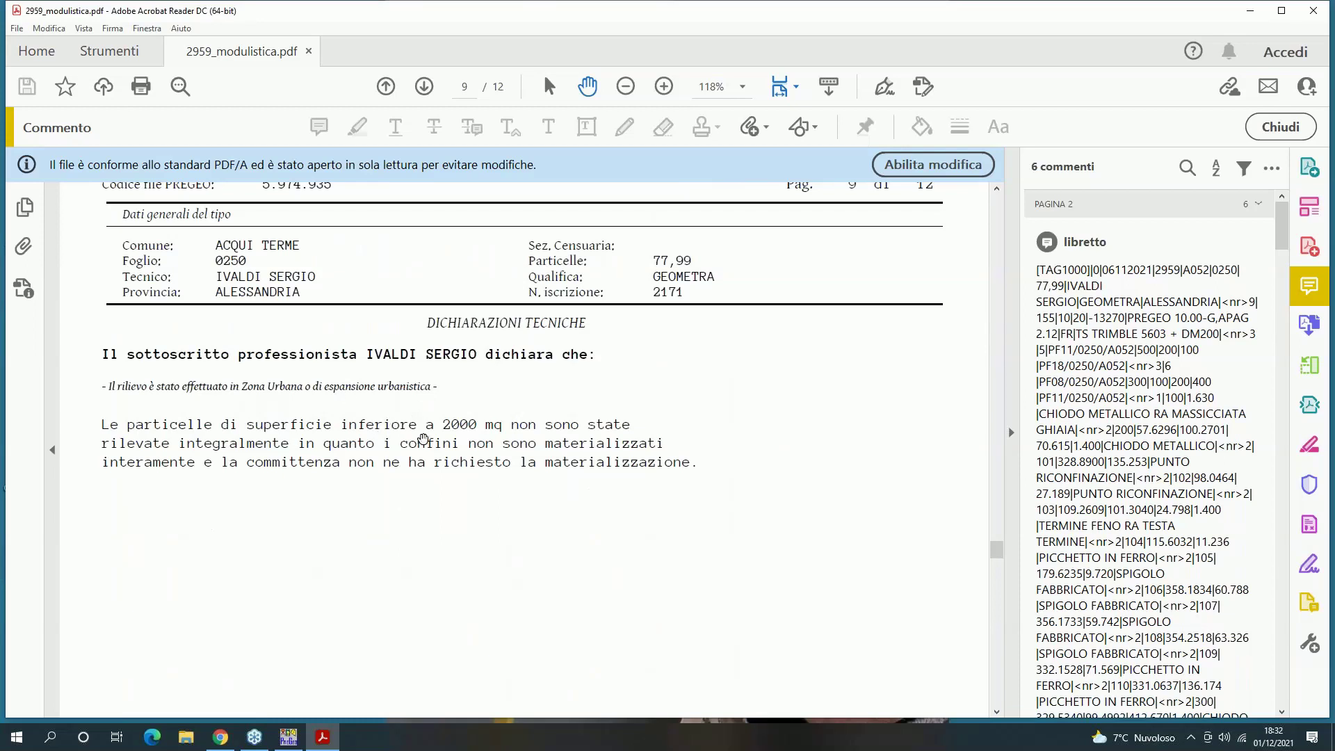
scroll(423, 438, "down", 20)
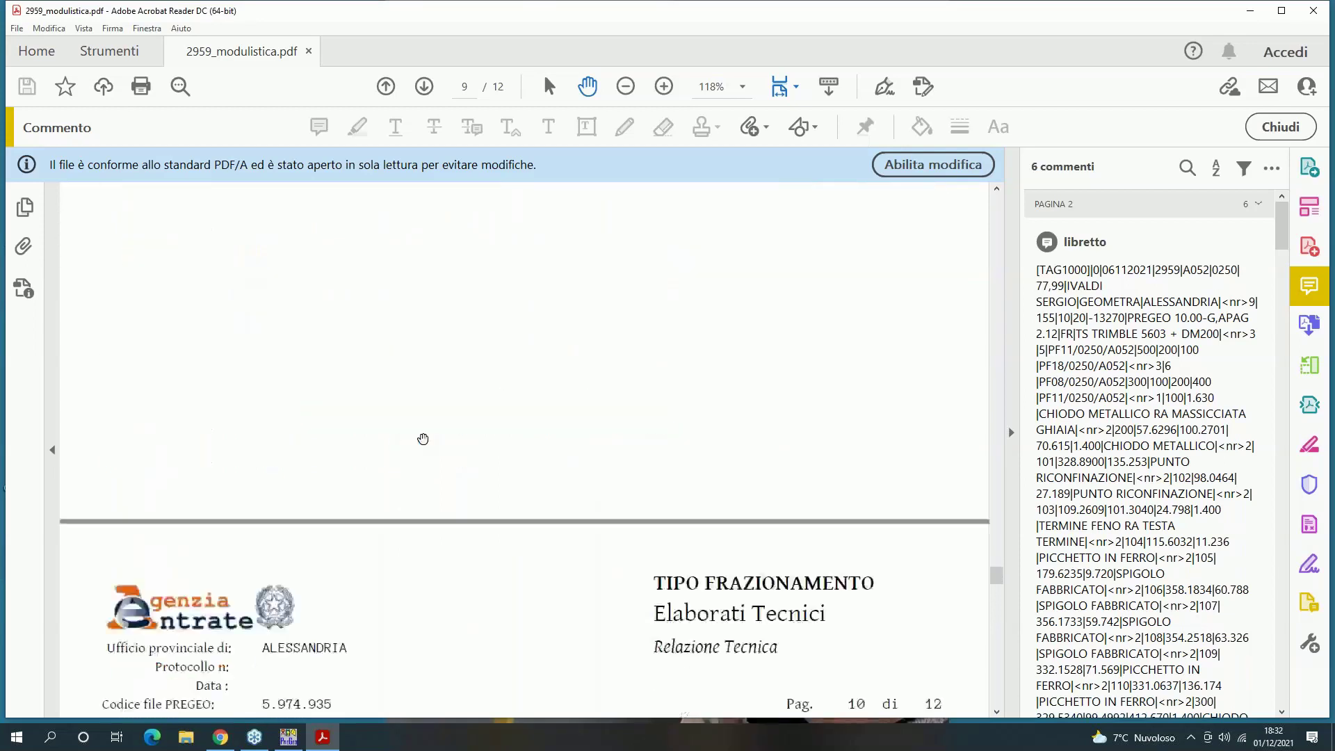
scroll(423, 438, "down", 9)
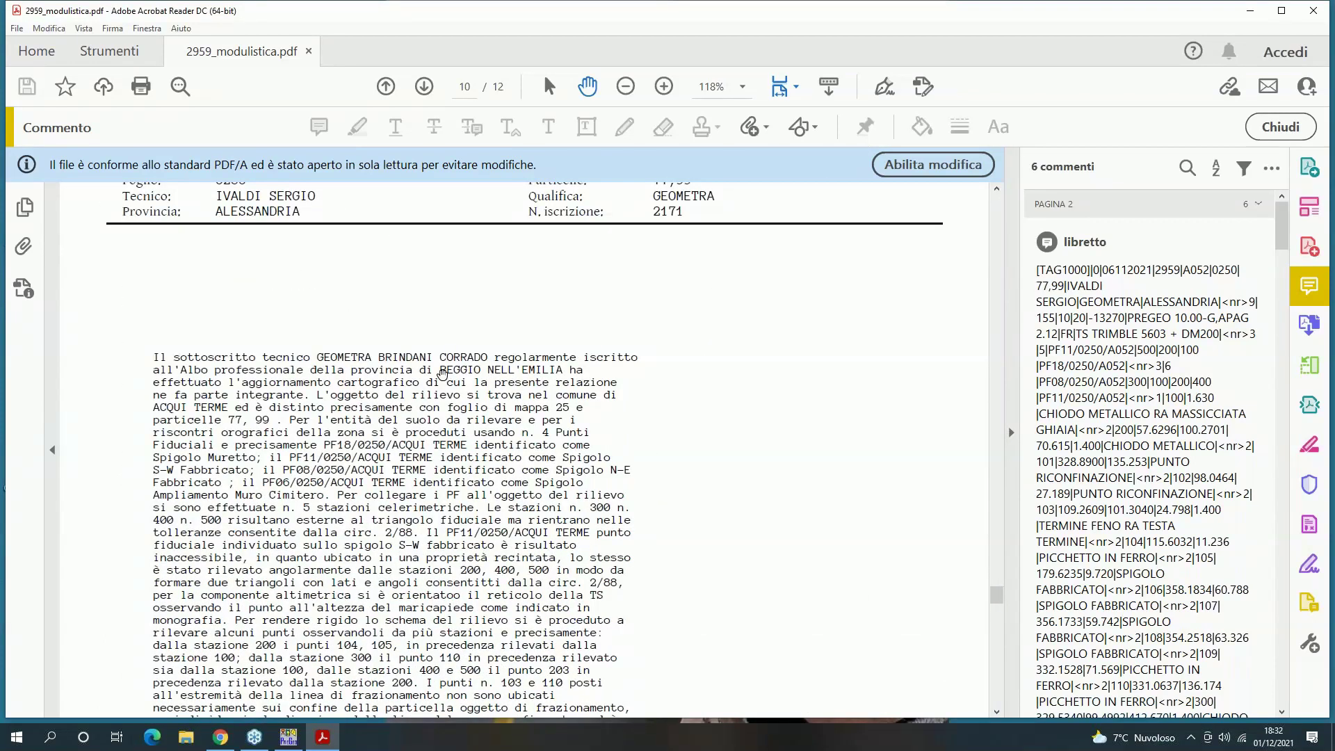
scroll(442, 374, "down", 5)
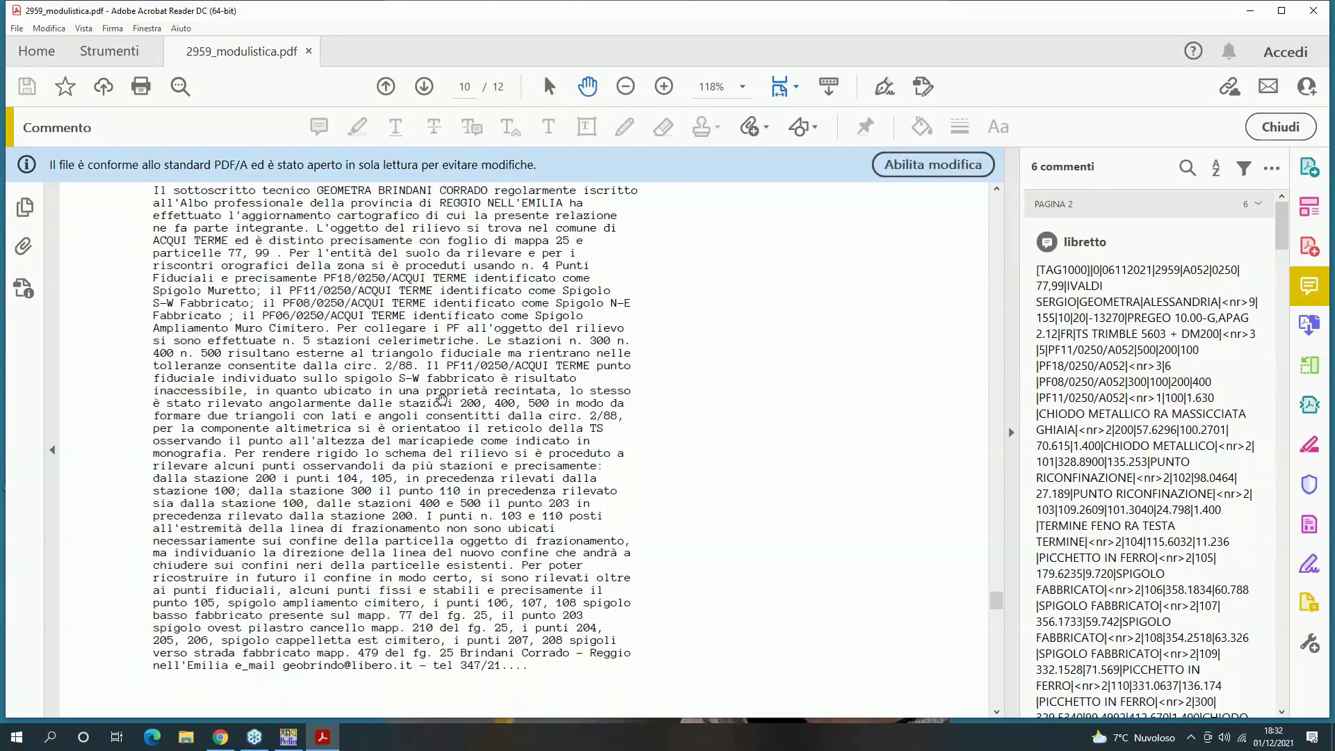
scroll(442, 397, "down", 20)
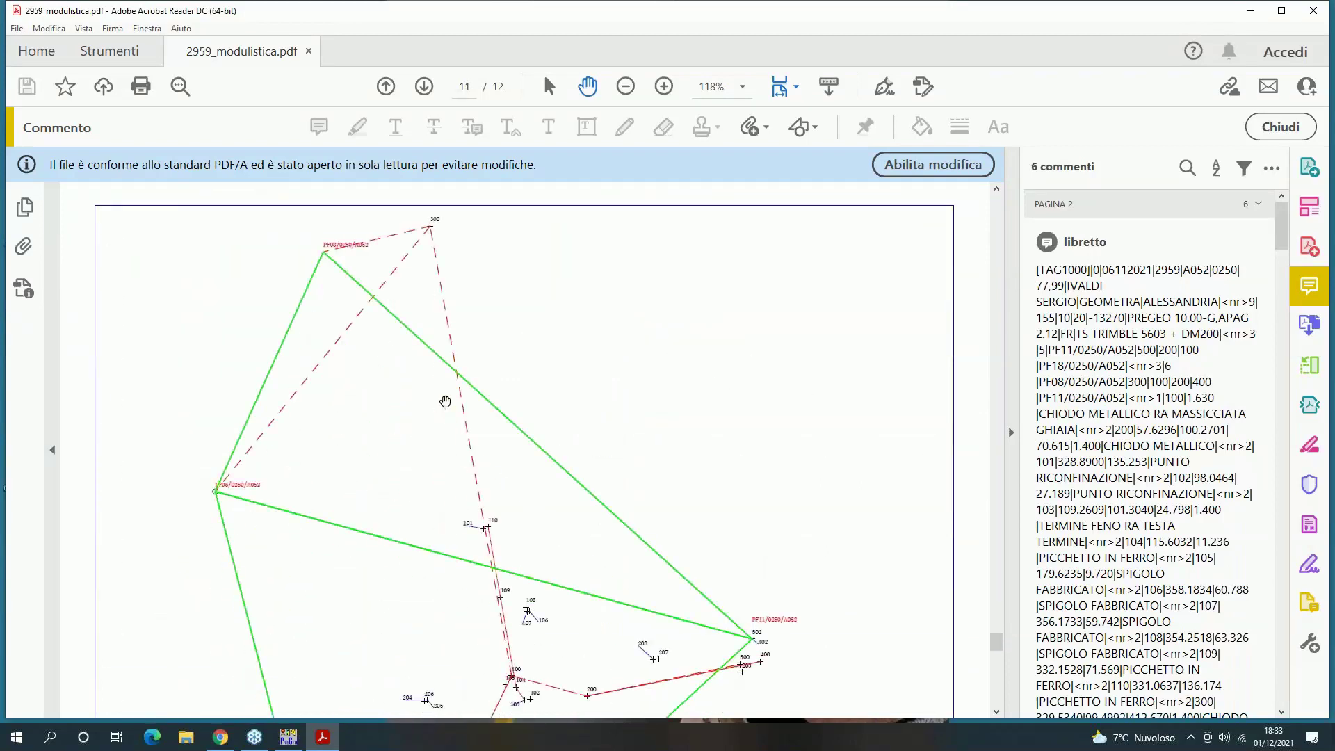
scroll(445, 402, "down", 14)
scroll(445, 401, "down", 20)
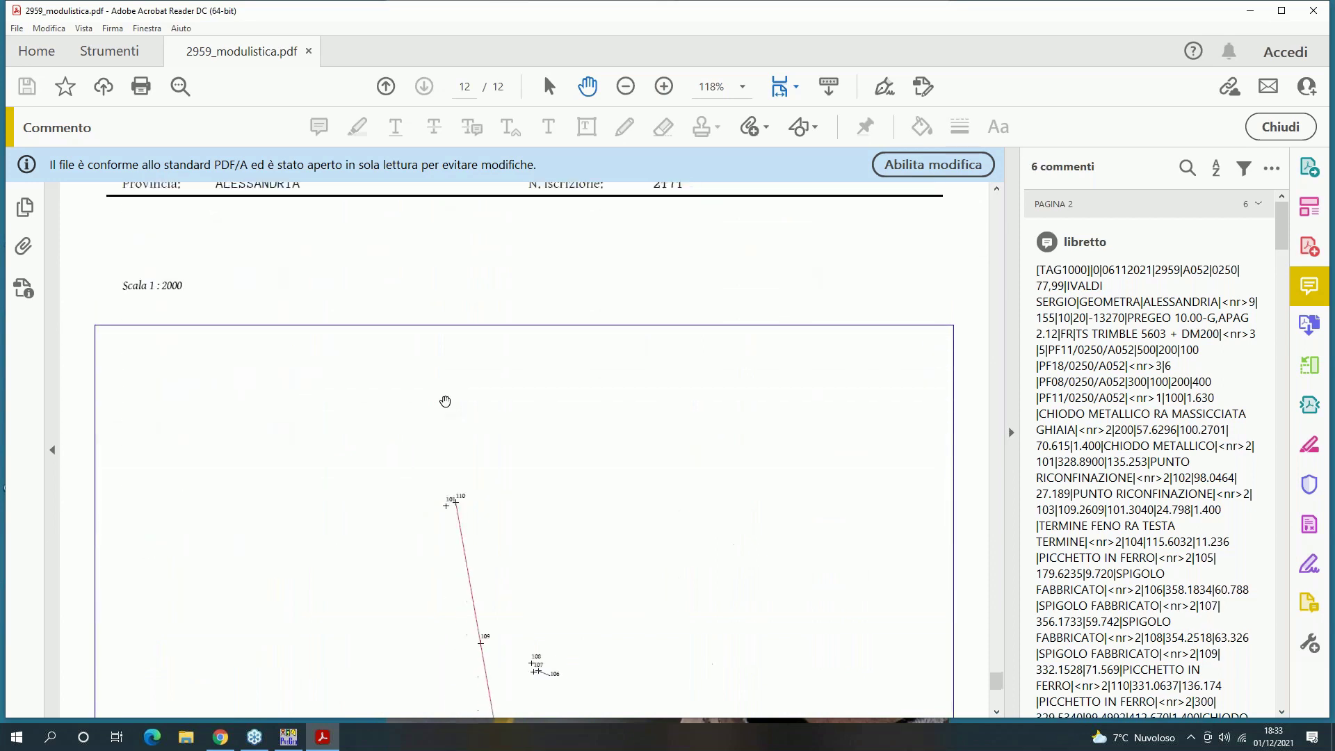
scroll(445, 401, "down", 9)
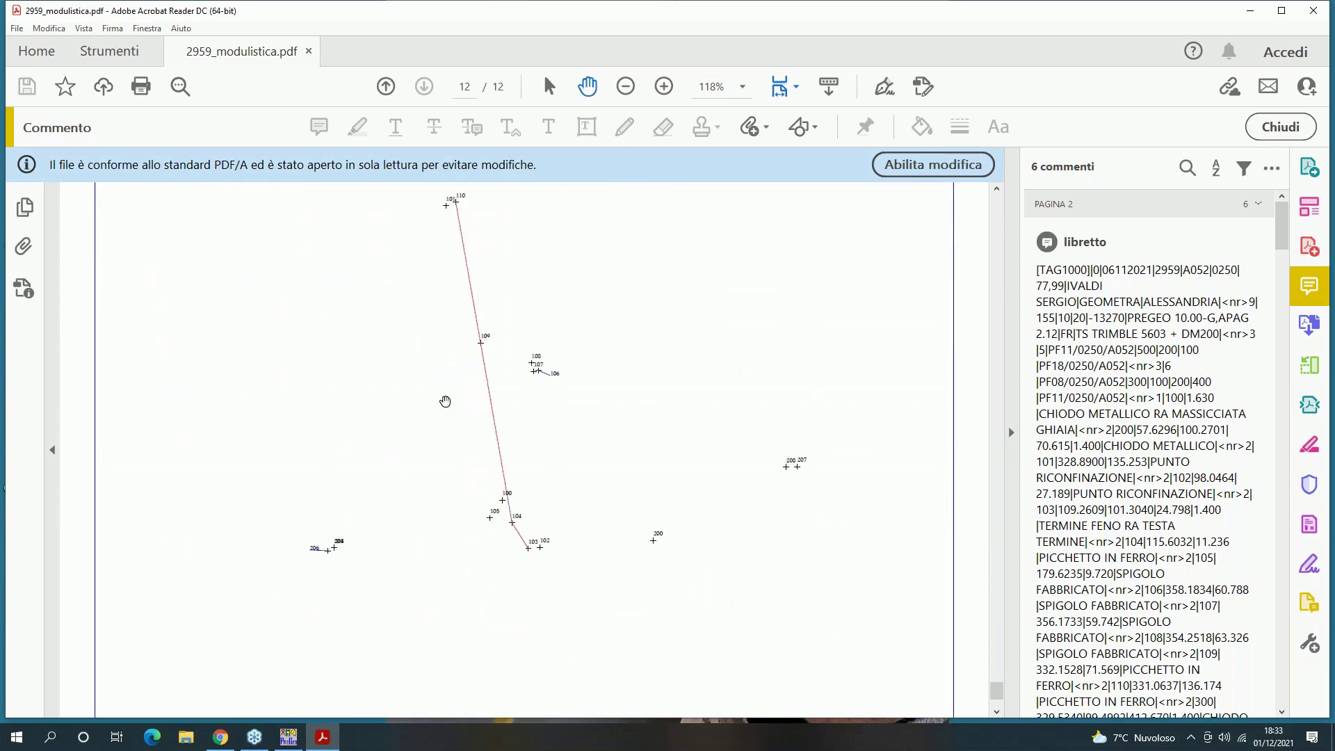
left_click(1313, 10)
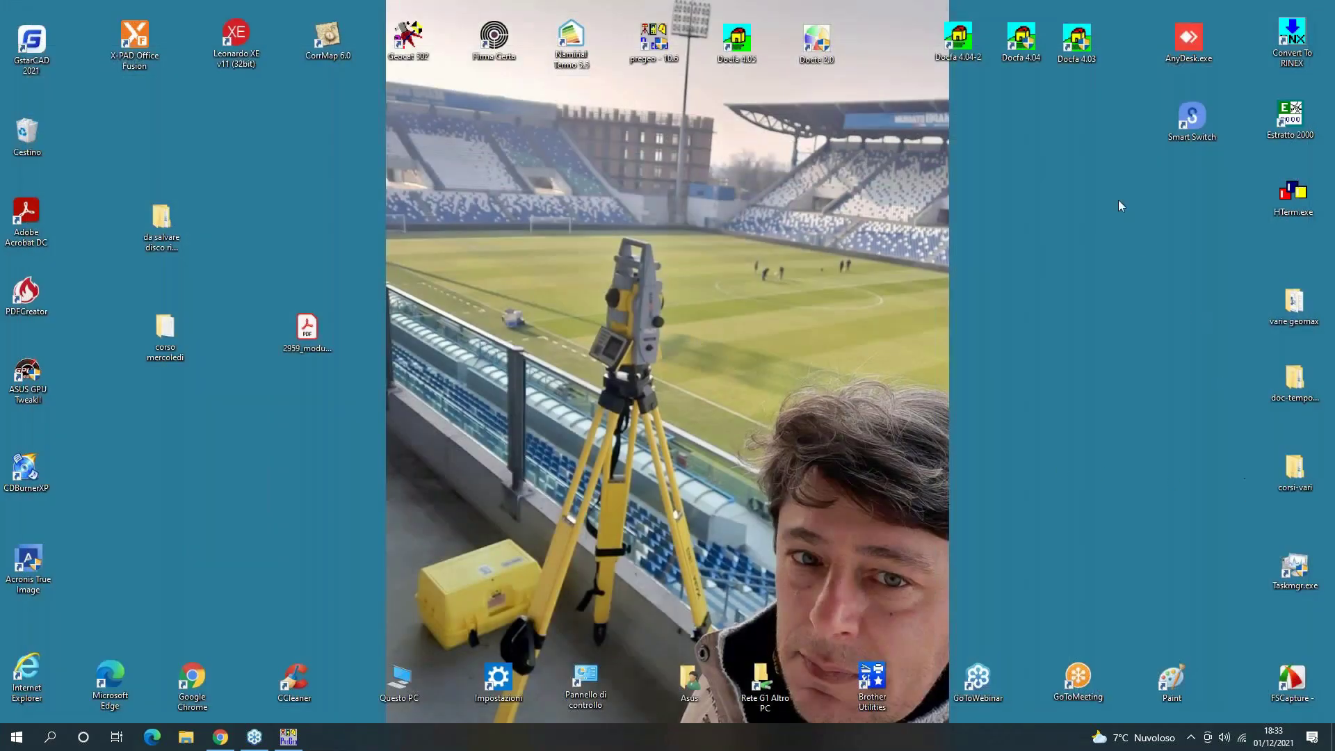
- Navigate corsi-vari > corsi-Pregeo > corso lav catastali 2016-17 and play the 2016-12-12 webinar MP4
double_click(1299, 475)
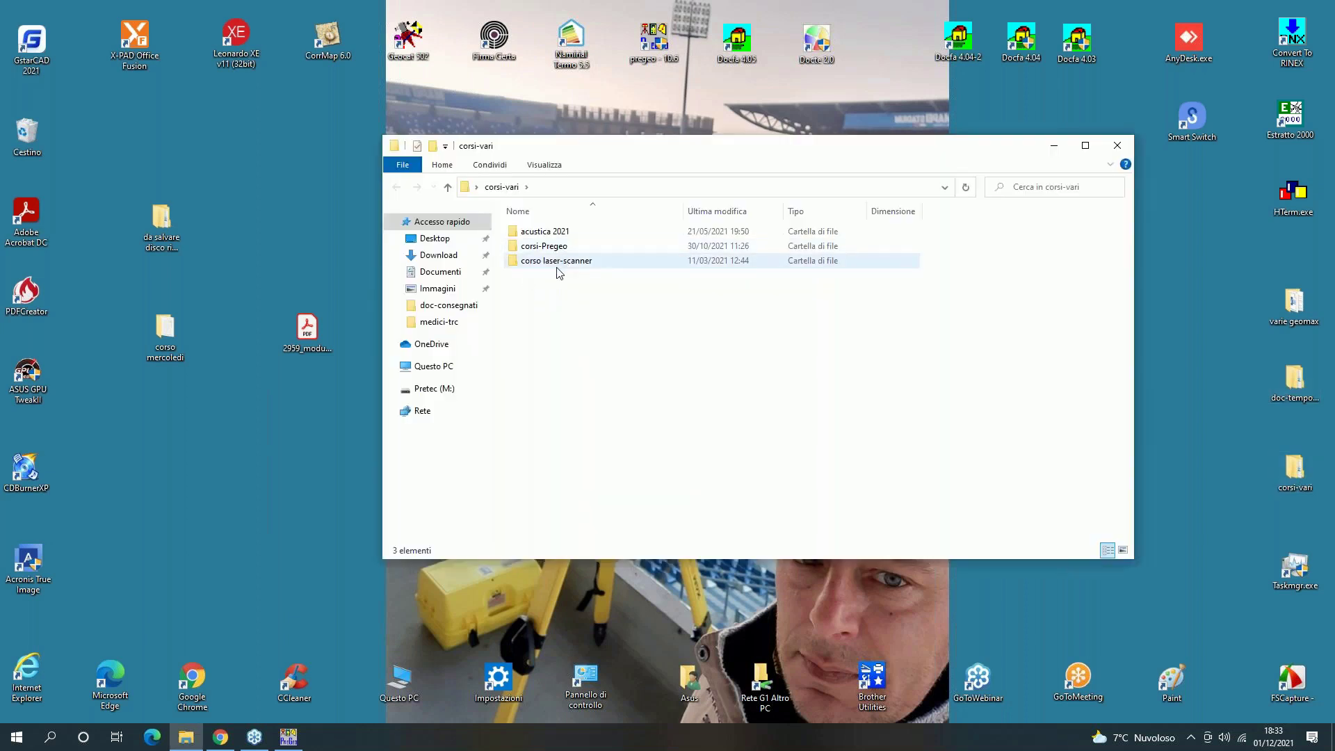
double_click(556, 247)
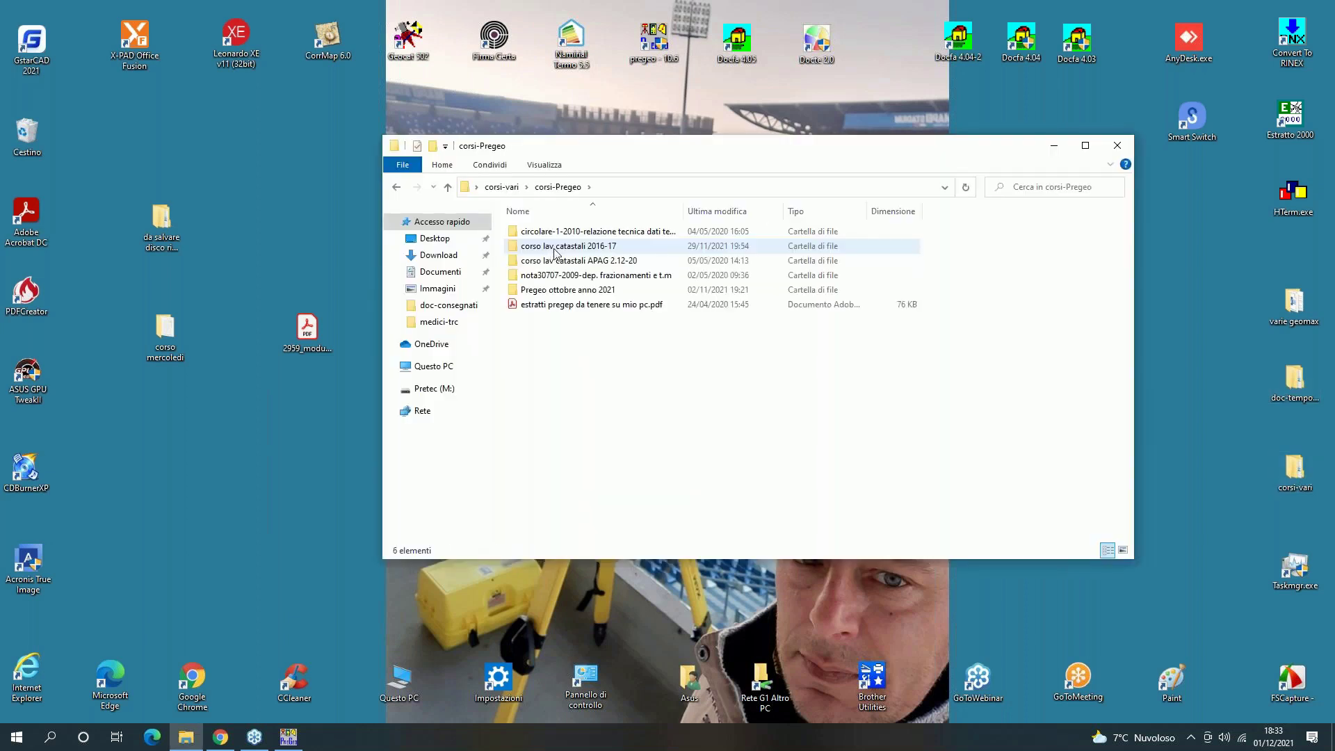
double_click(556, 247)
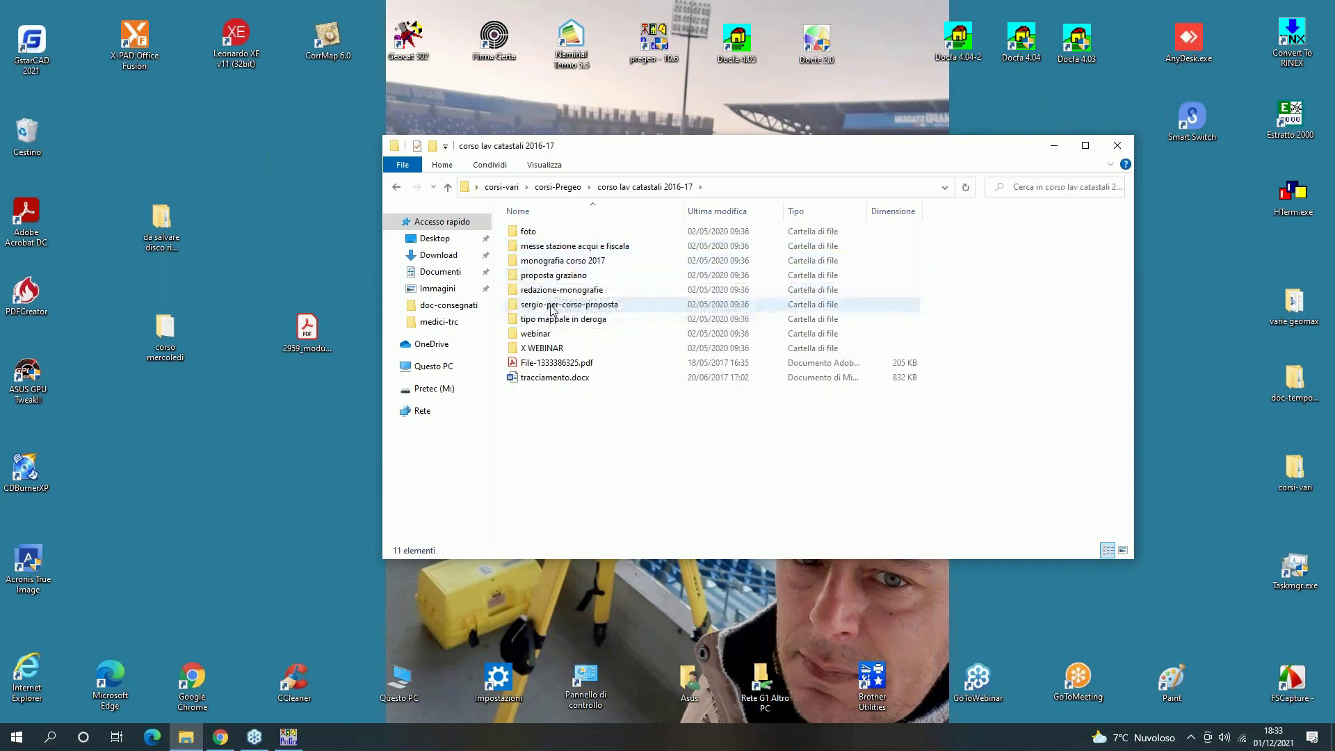
double_click(553, 306)
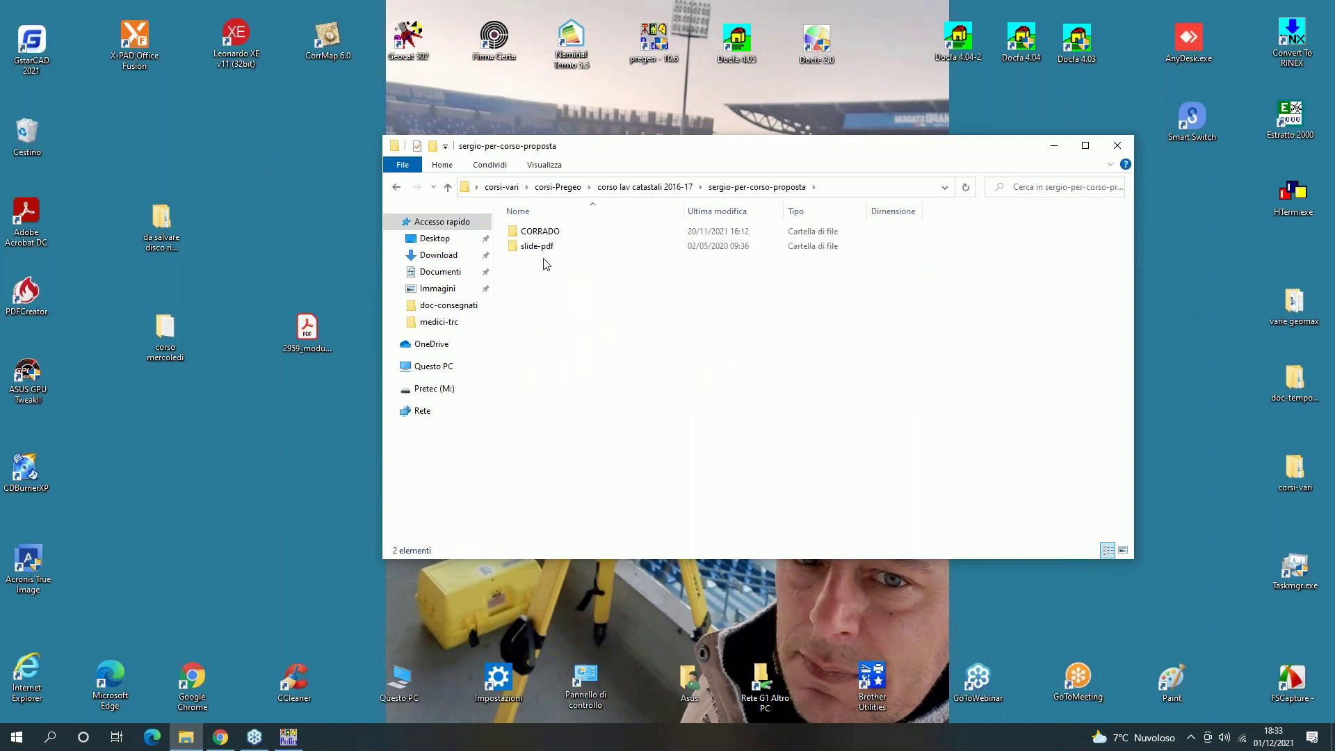
double_click(544, 234)
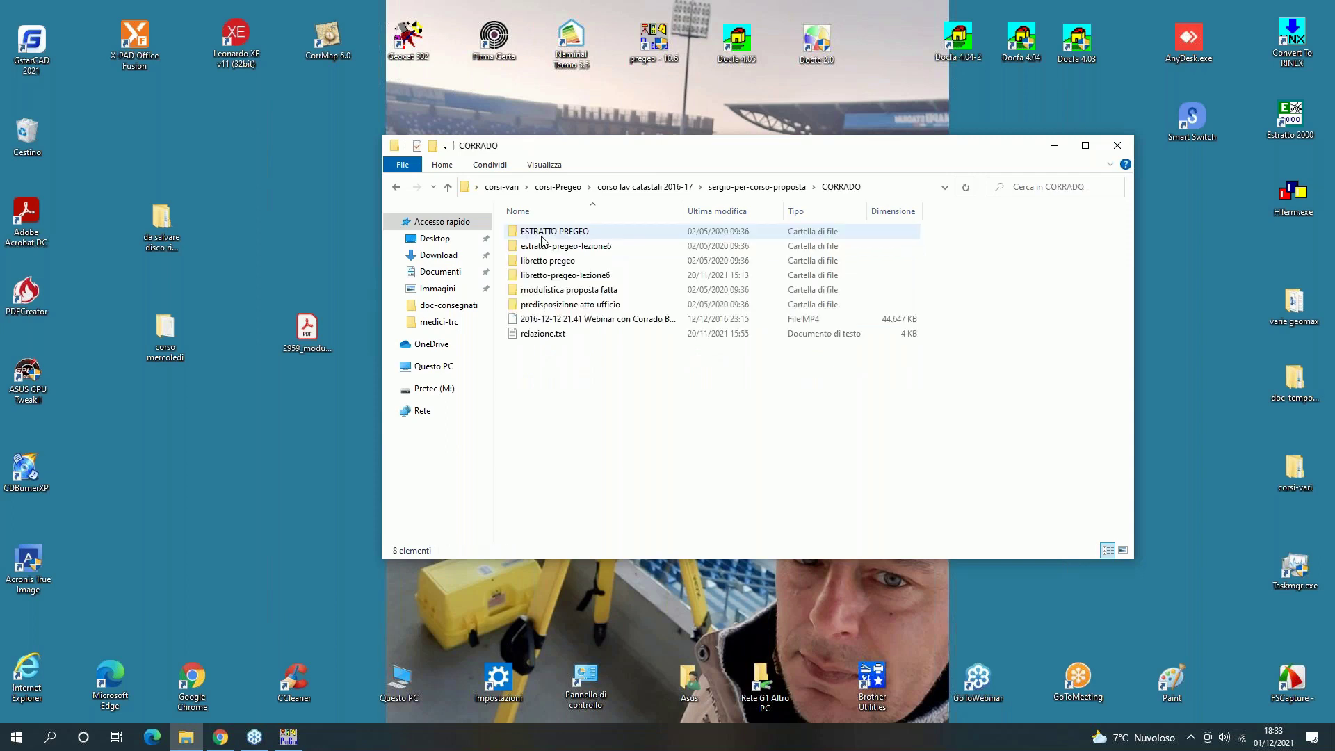
double_click(541, 320)
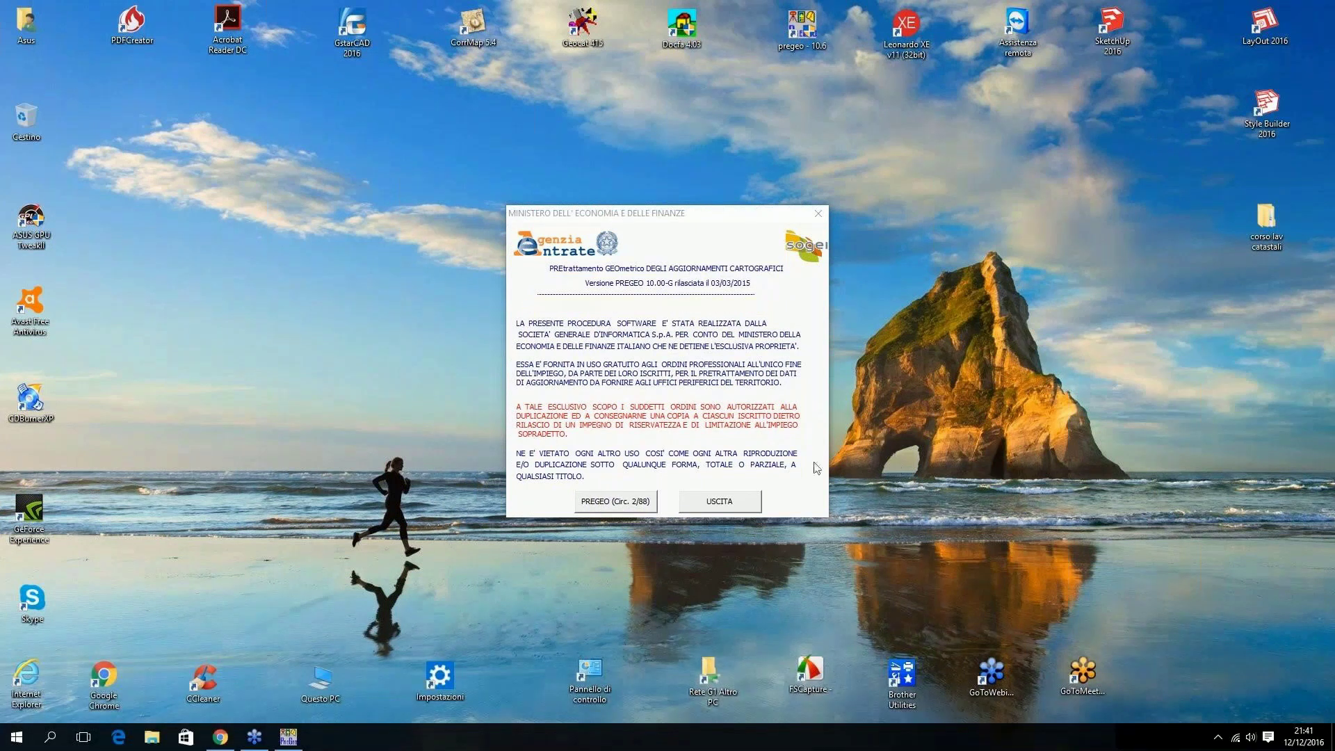
- Pause the webinar video at 00:00:14 on the PREGEO 10.00-G start screen
mouse_move(687, 501)
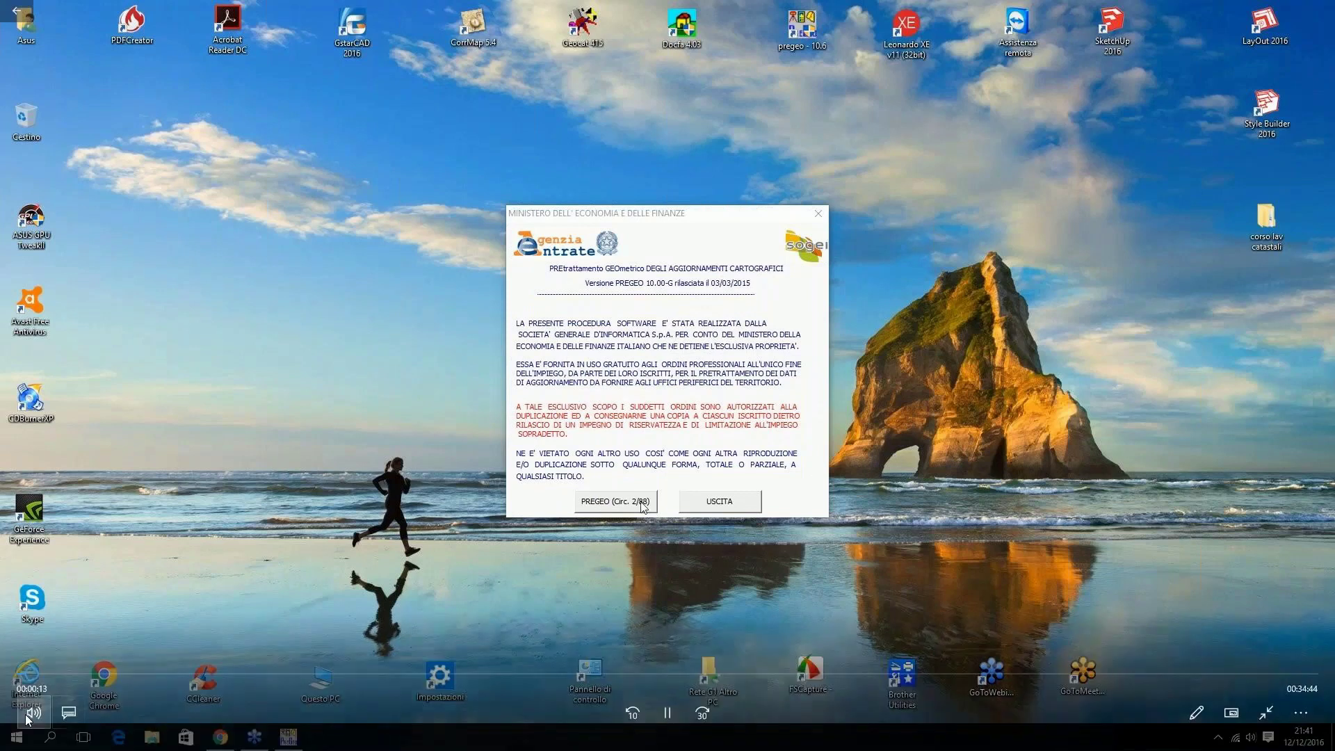
left_click(671, 723)
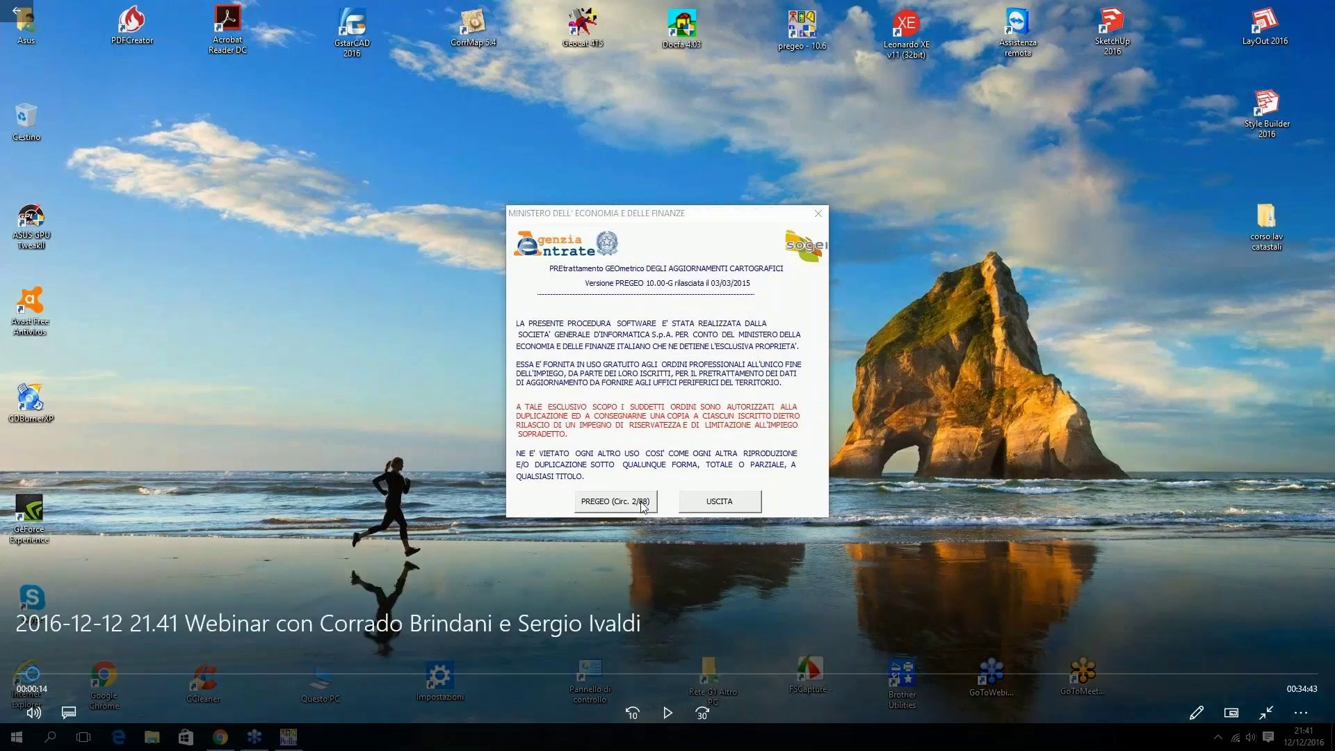
mouse_move(673, 749)
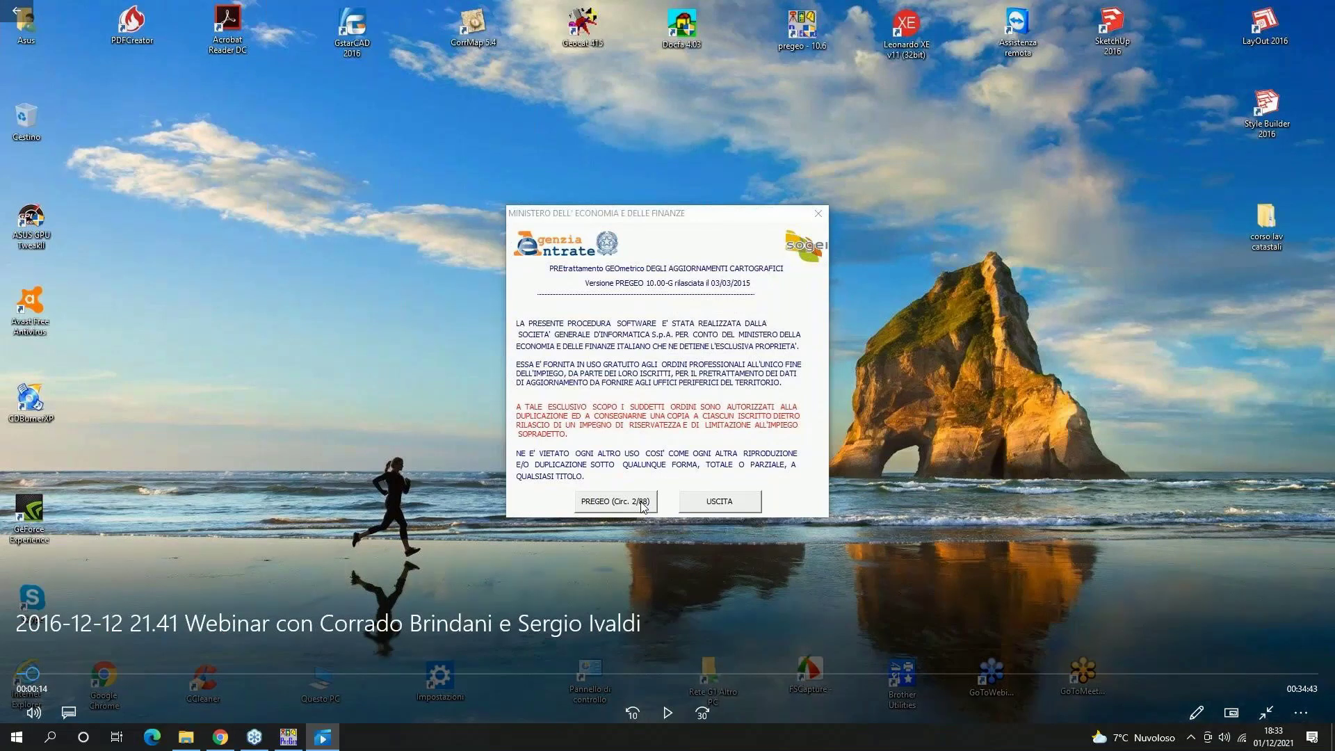
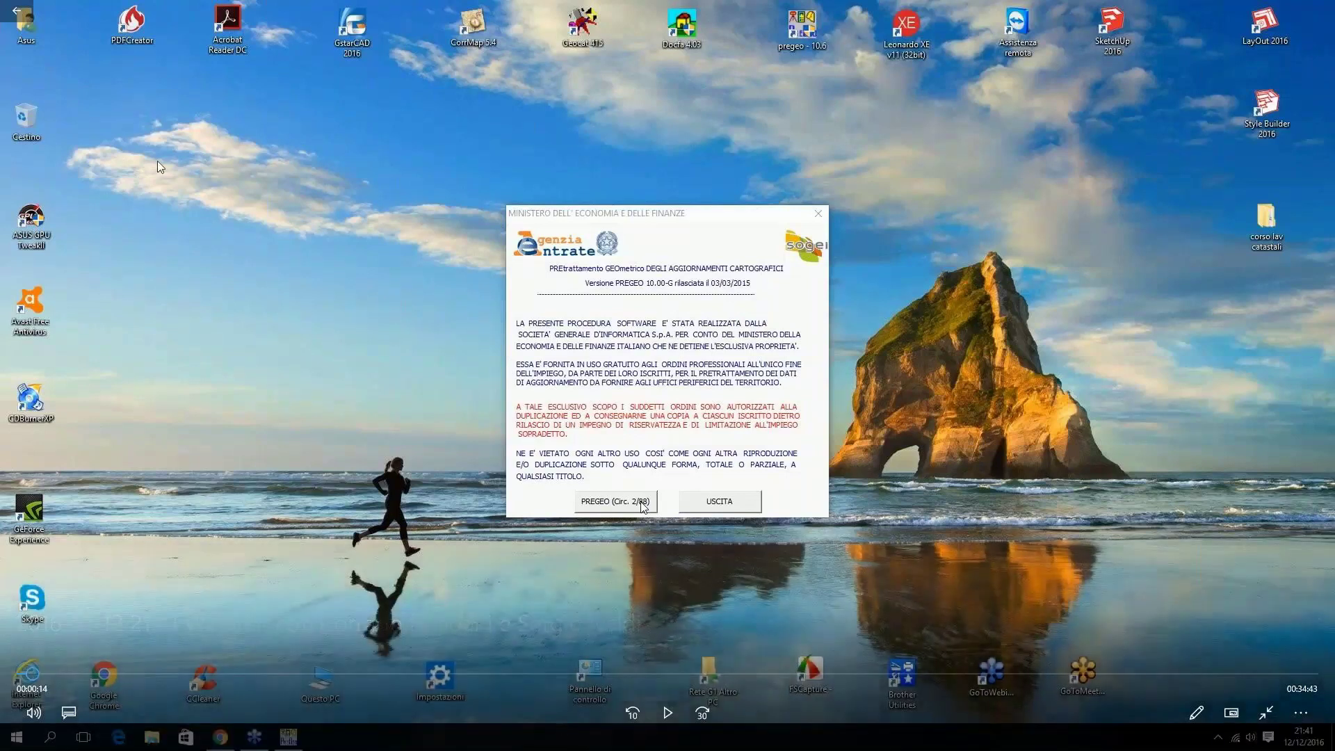
- Close the video player and copy the 2016-12-12 webinar MP4 file
left_click(14, 15)
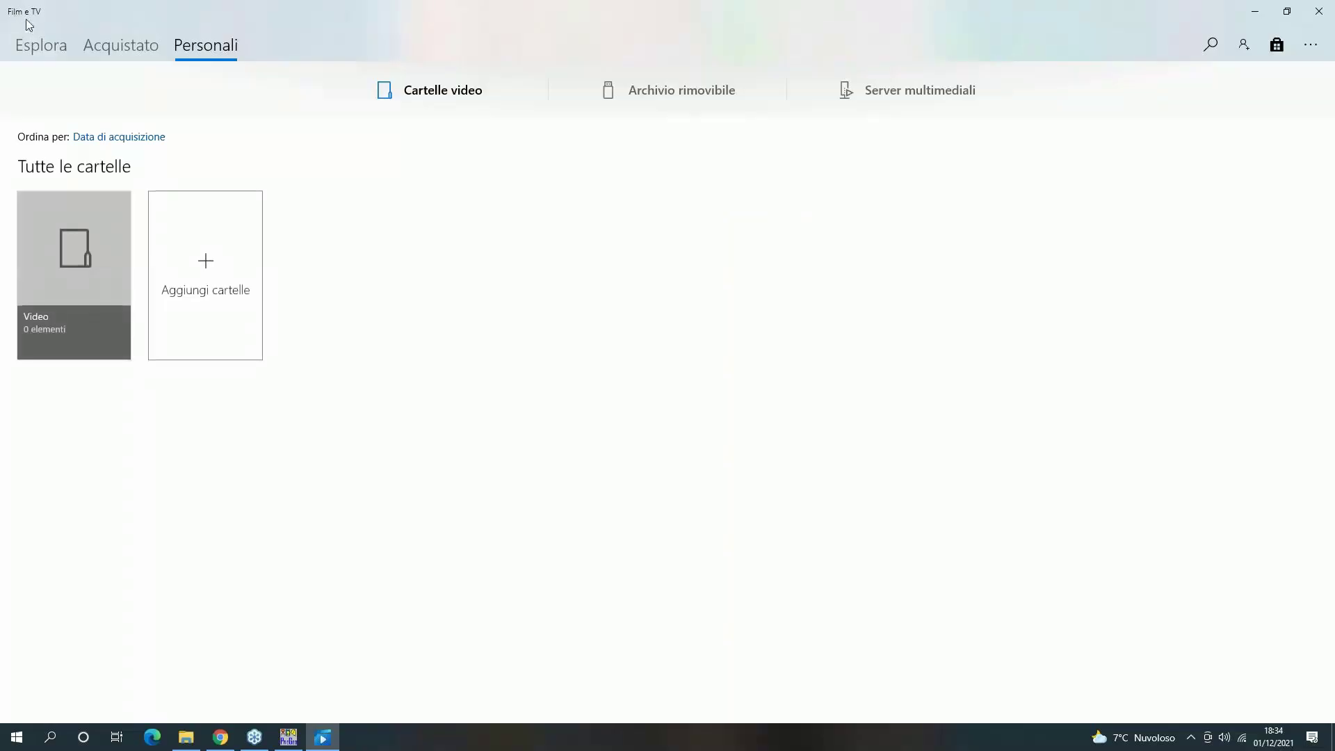
left_click(1319, 12)
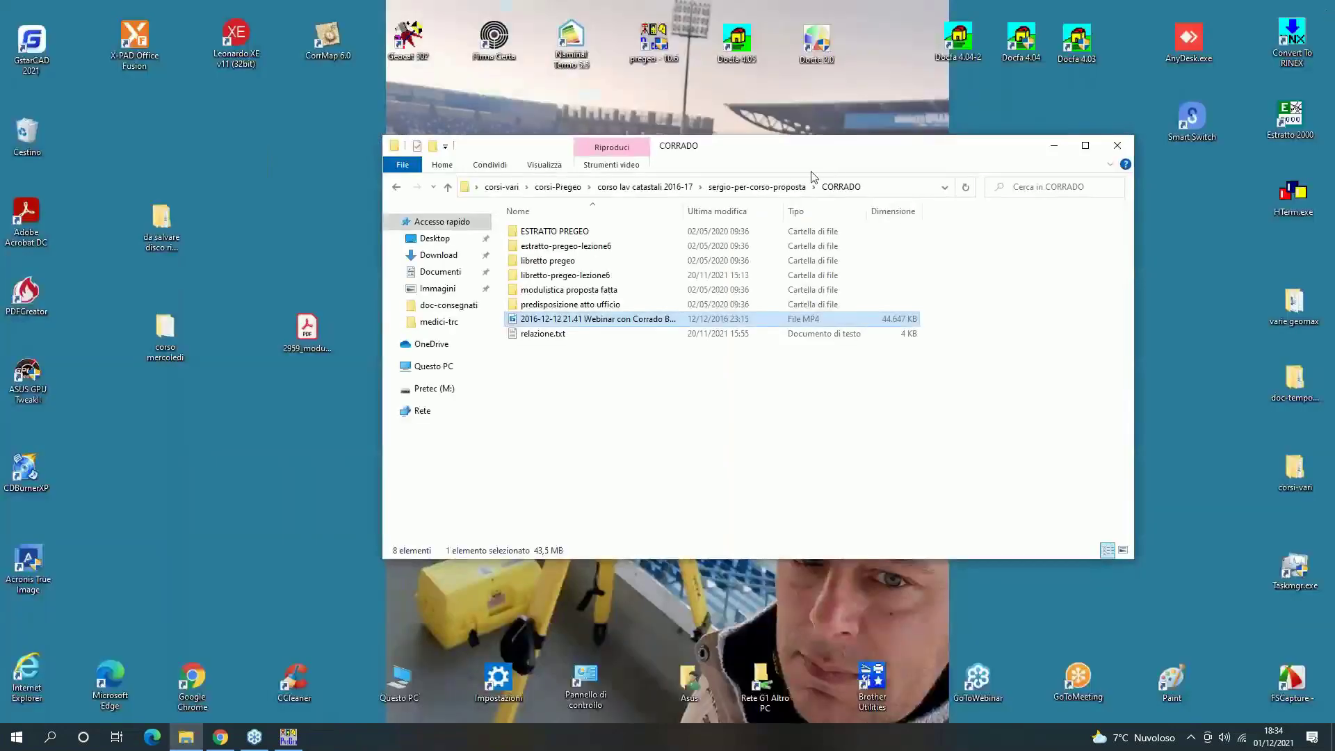
right_click(593, 325)
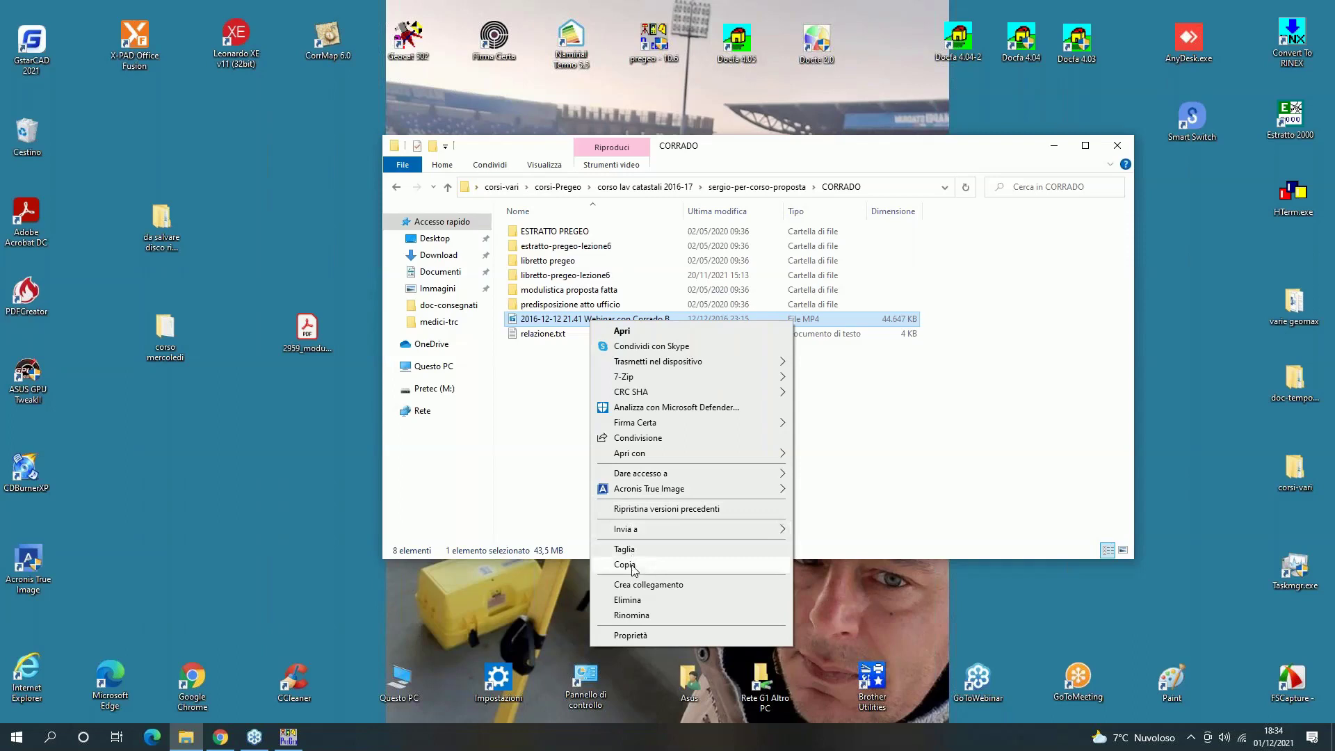
left_click(625, 564)
- Paste the webinar MP4 onto the desktop, close the CORRADO folder, and bring up PREGEO 10.00-G
right_click(263, 435)
left_click(296, 497)
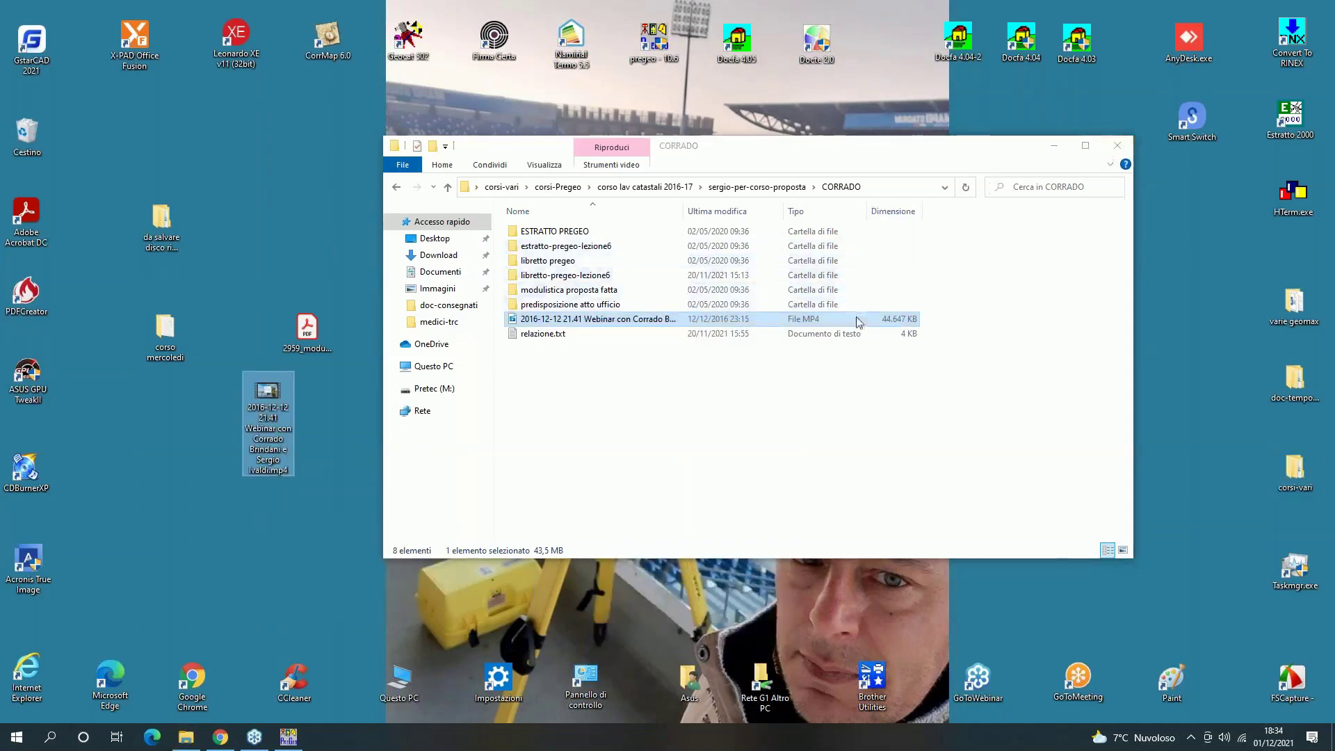
left_click(1117, 145)
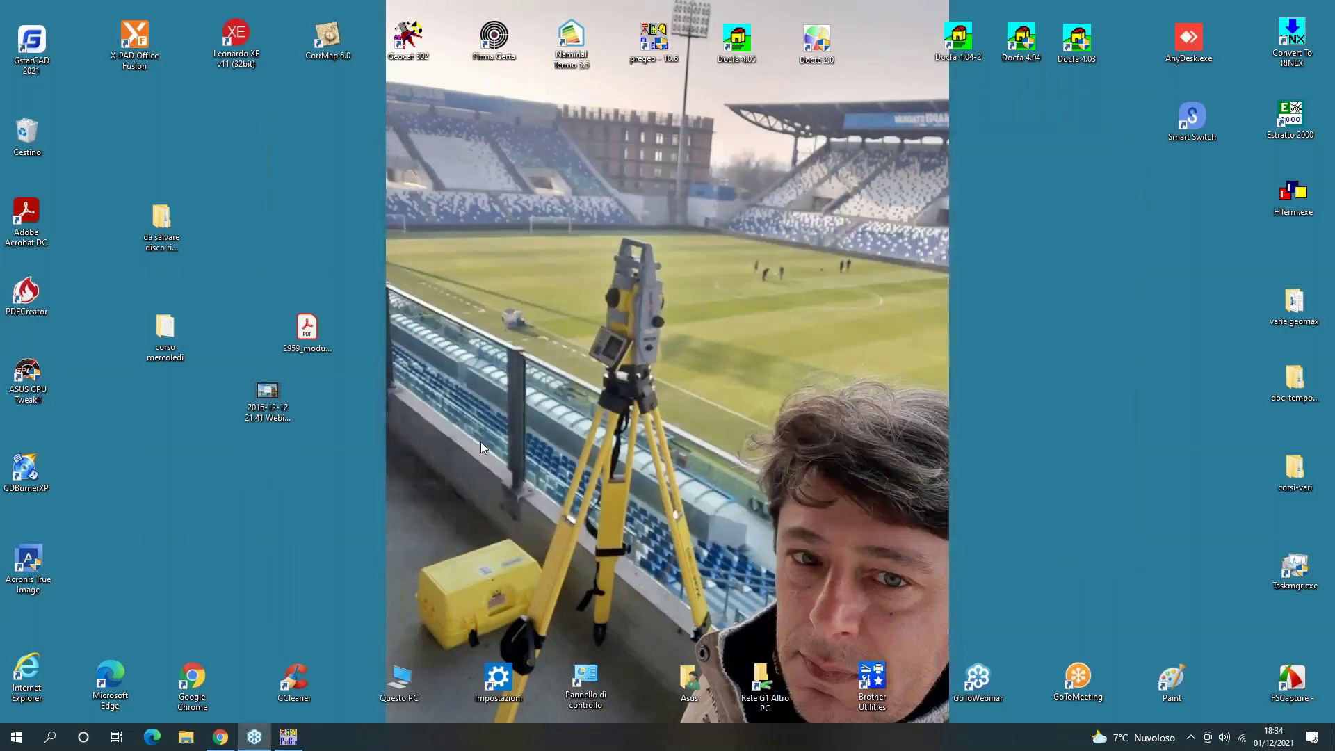
left_click(285, 738)
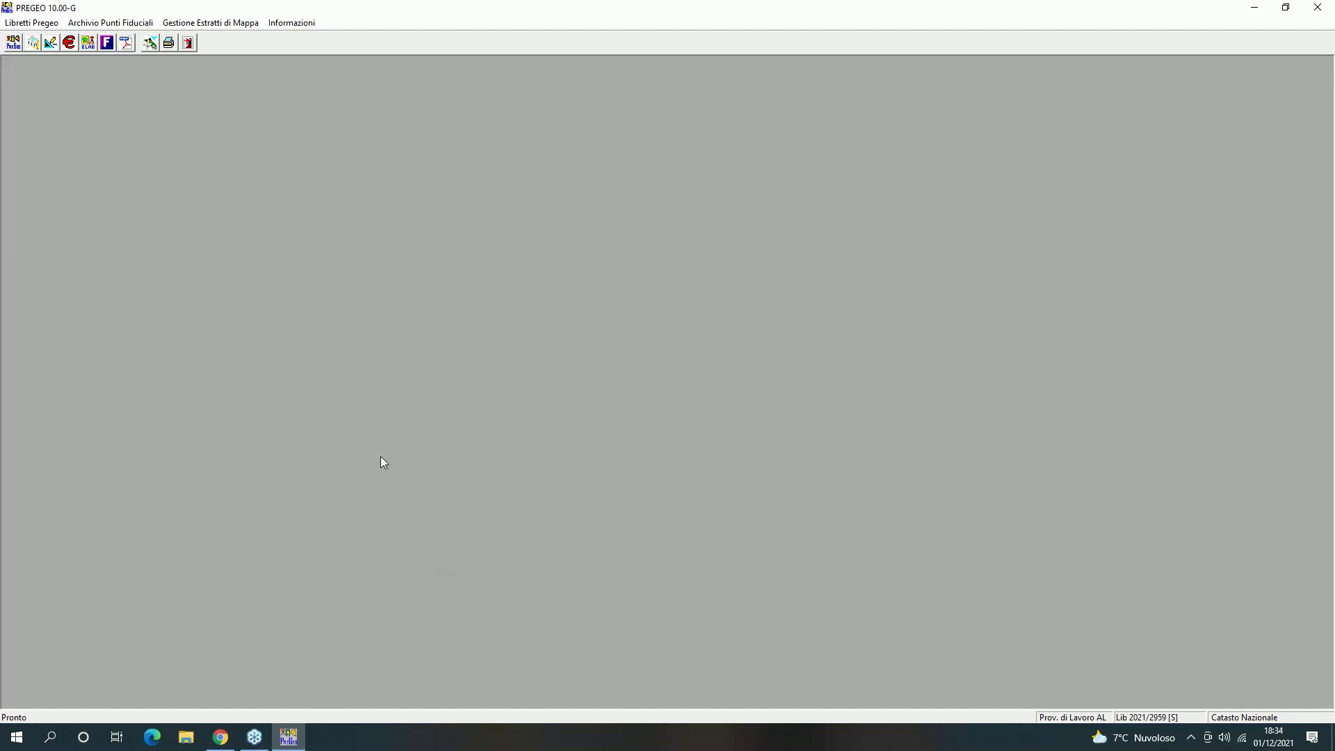
- Start Libretti Pregeo > Servizio > PreDisposizione Atto and acknowledge the positive approvability checks
left_click(32, 23)
mouse_move(65, 173)
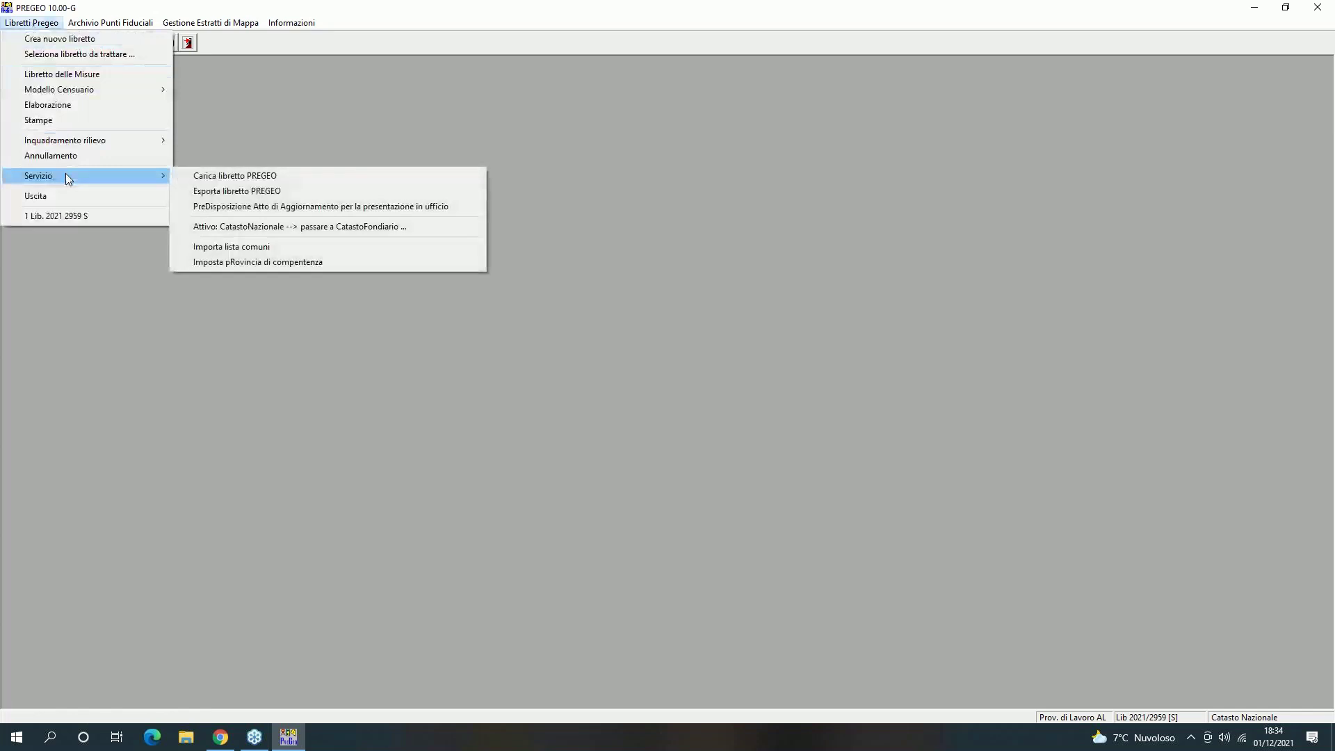
left_click(231, 206)
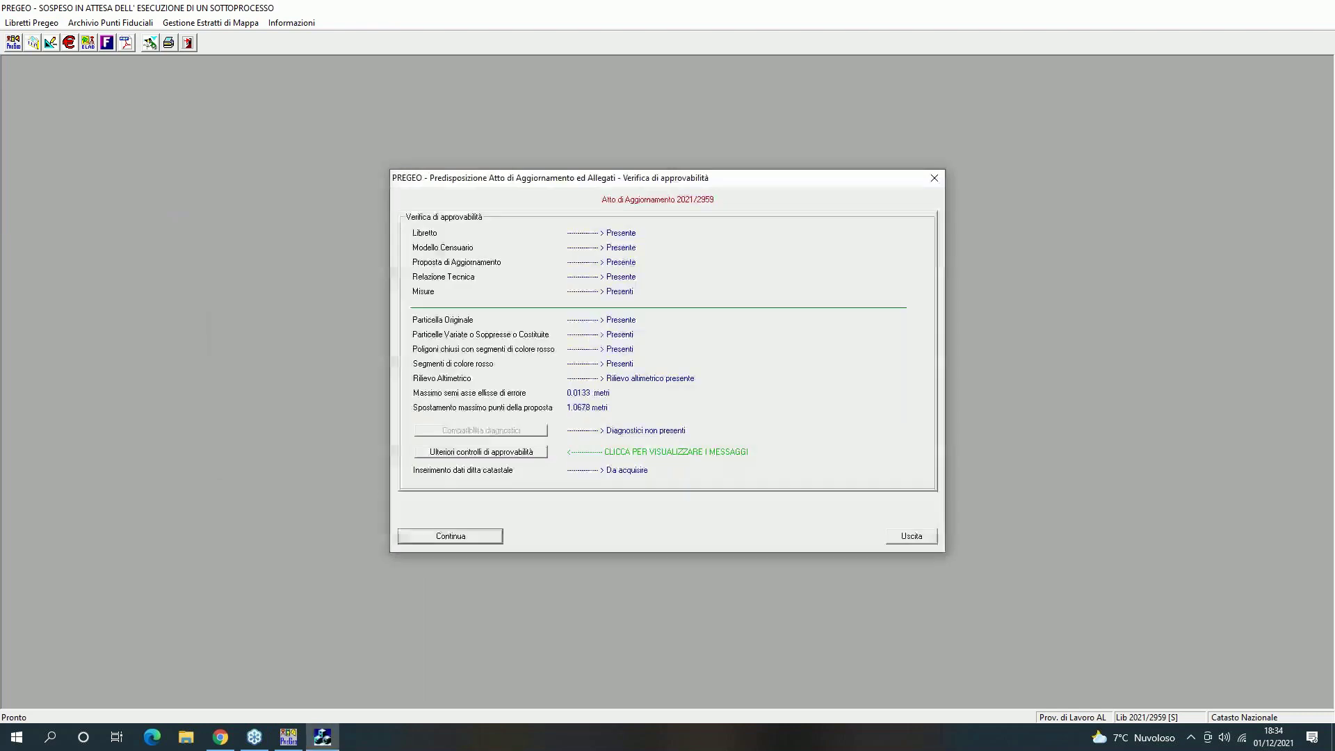
left_click(478, 453)
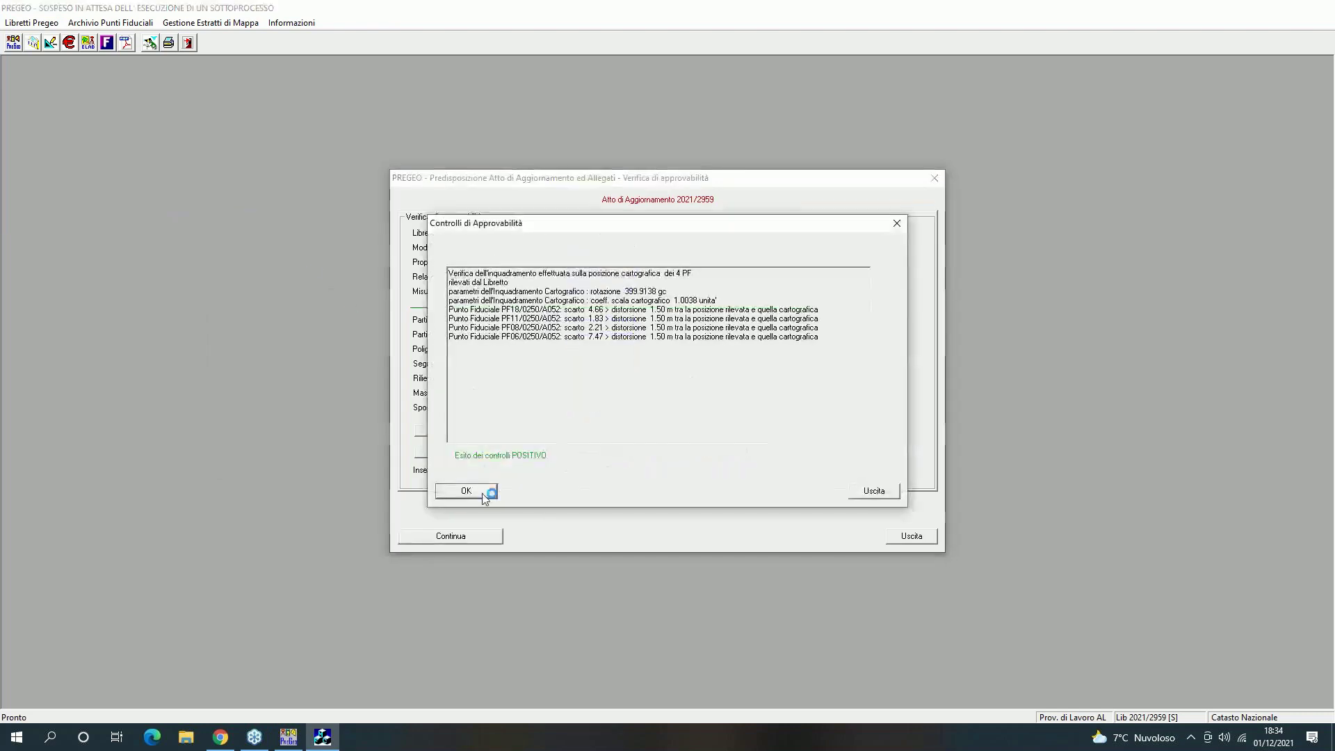
left_click(467, 492)
left_click(480, 538)
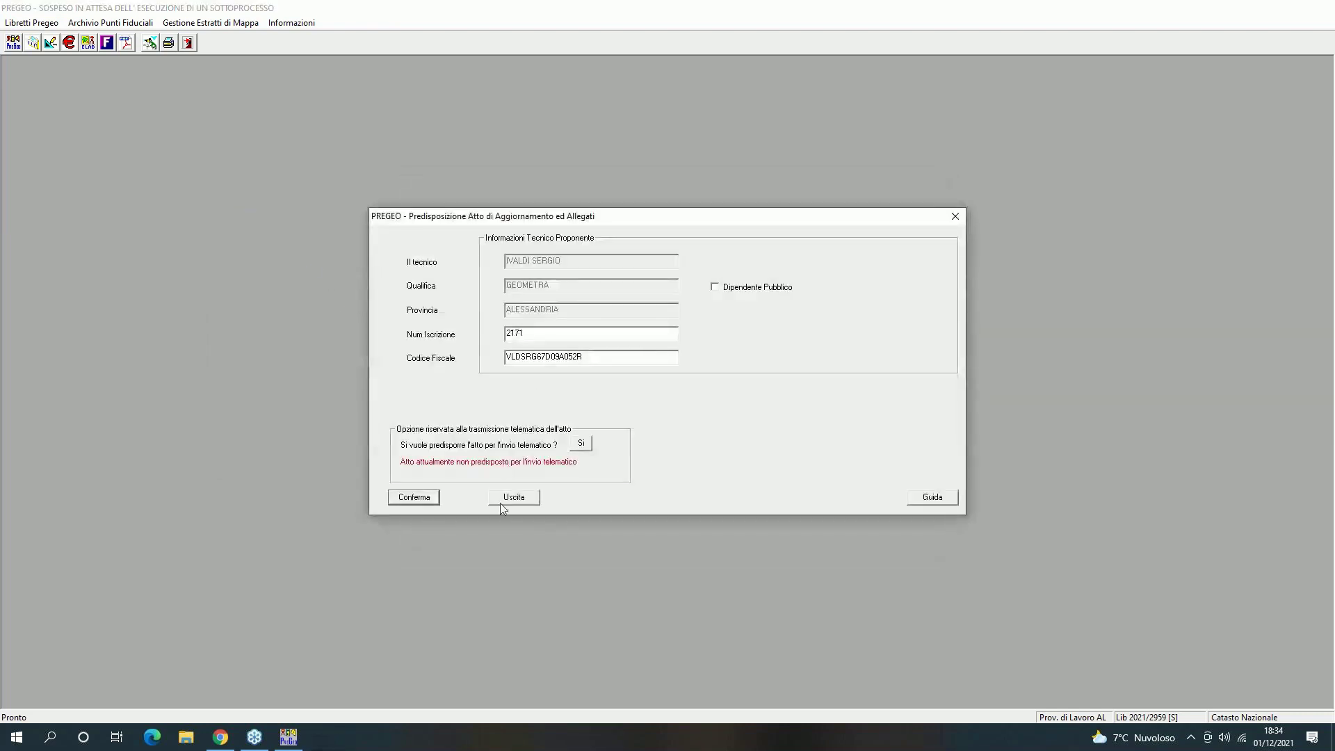
- Set the act for telematic submission, declared deposited at the municipality, and confirm the technician details
left_click(582, 444)
left_click(431, 374)
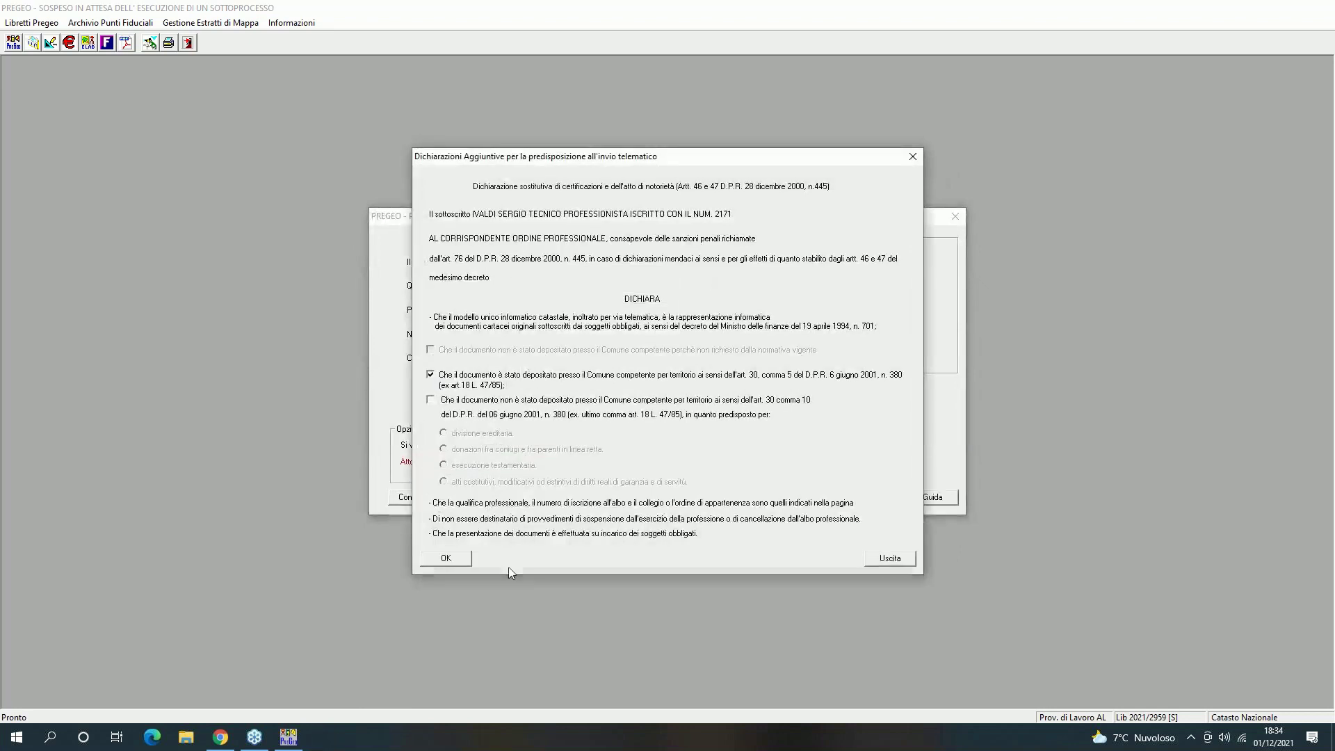
left_click(445, 559)
left_click(437, 495)
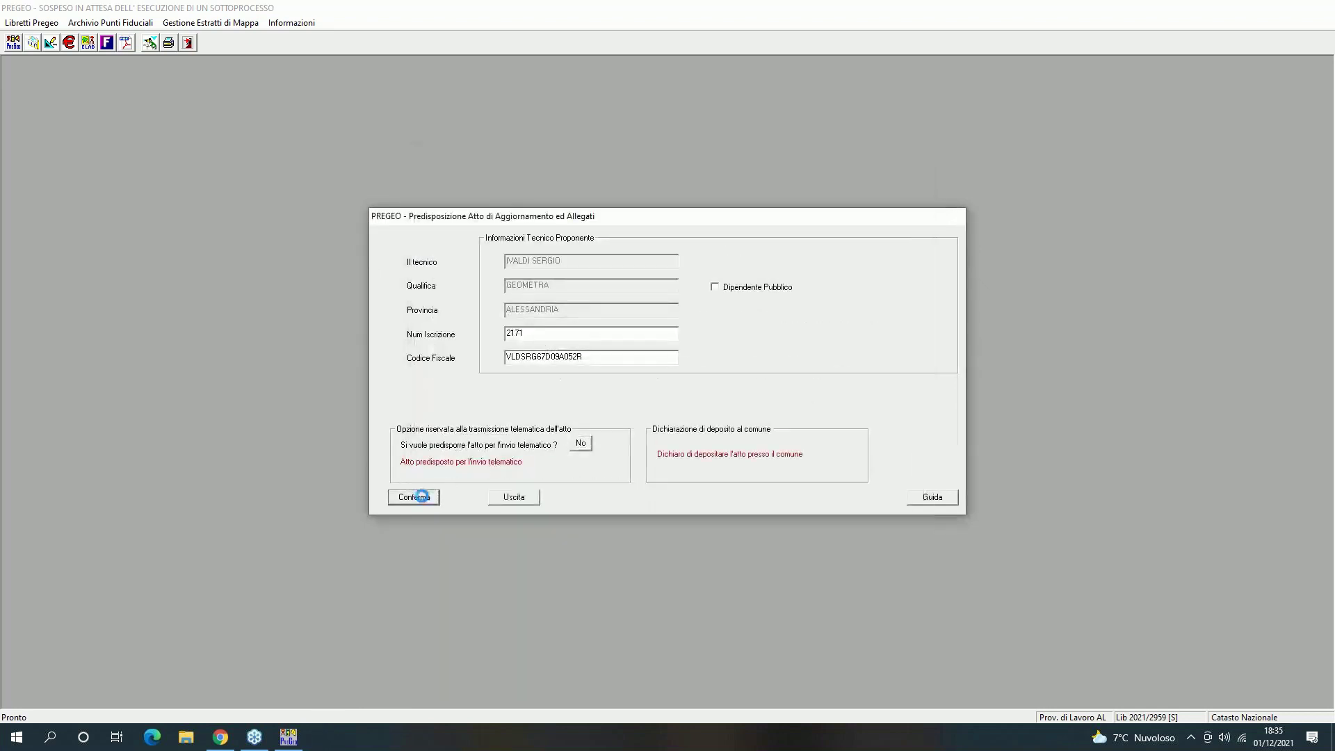
- Add the declaring party as signatory, answer No to the engagement letter, and reach Modello Censuario
left_click(516, 223)
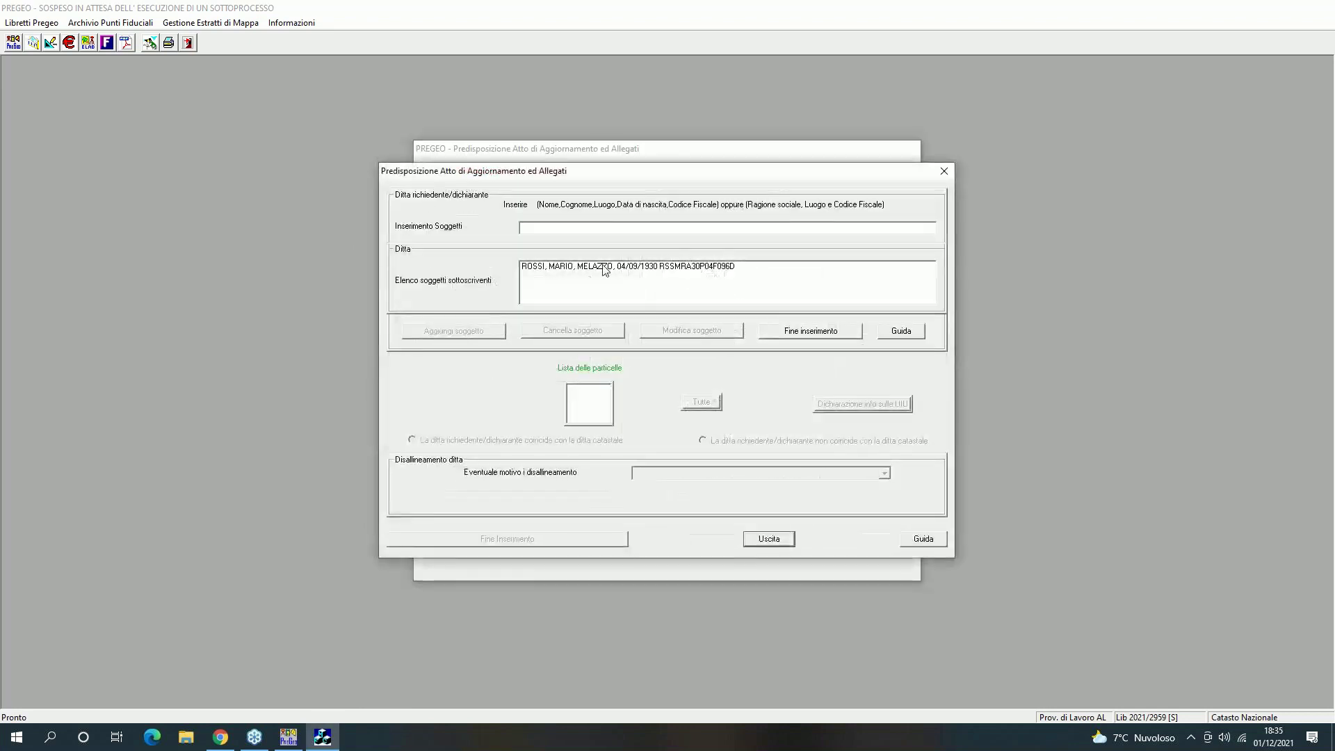
left_click(605, 268)
left_click(779, 333)
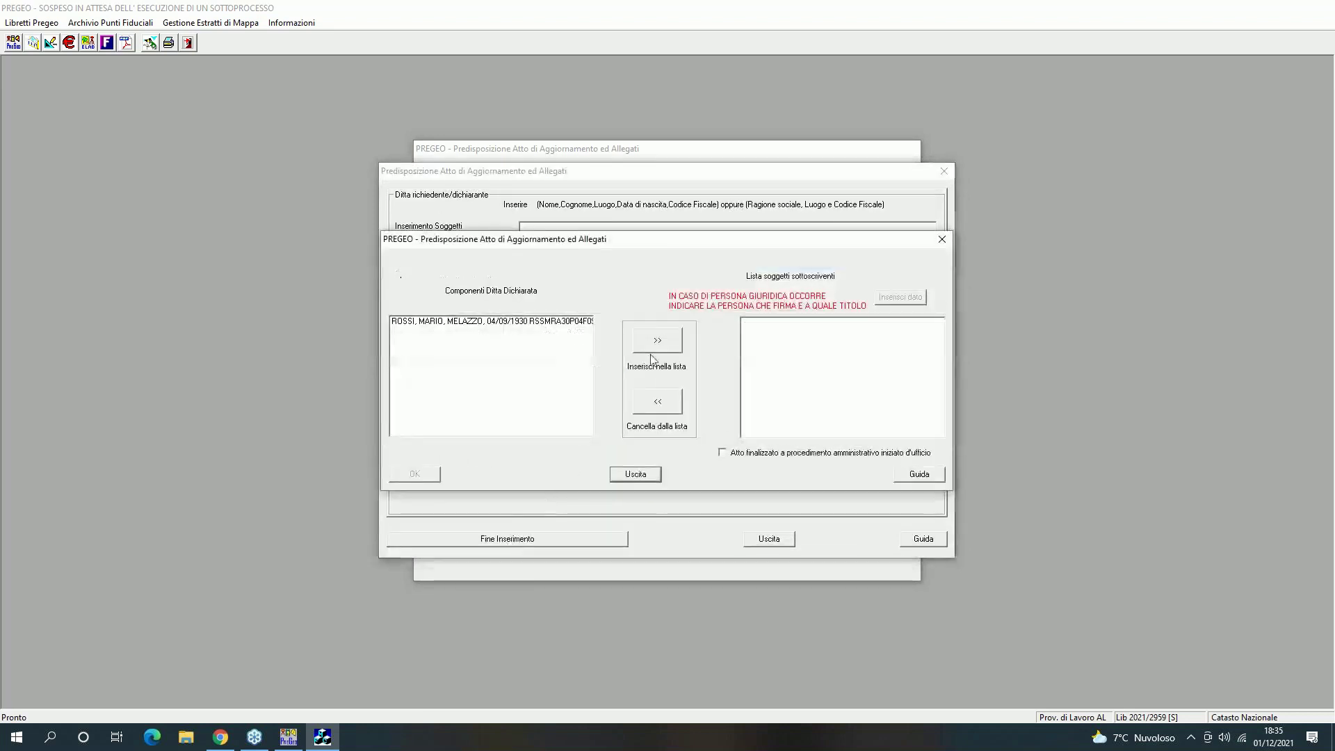
left_click(554, 322)
left_click(639, 339)
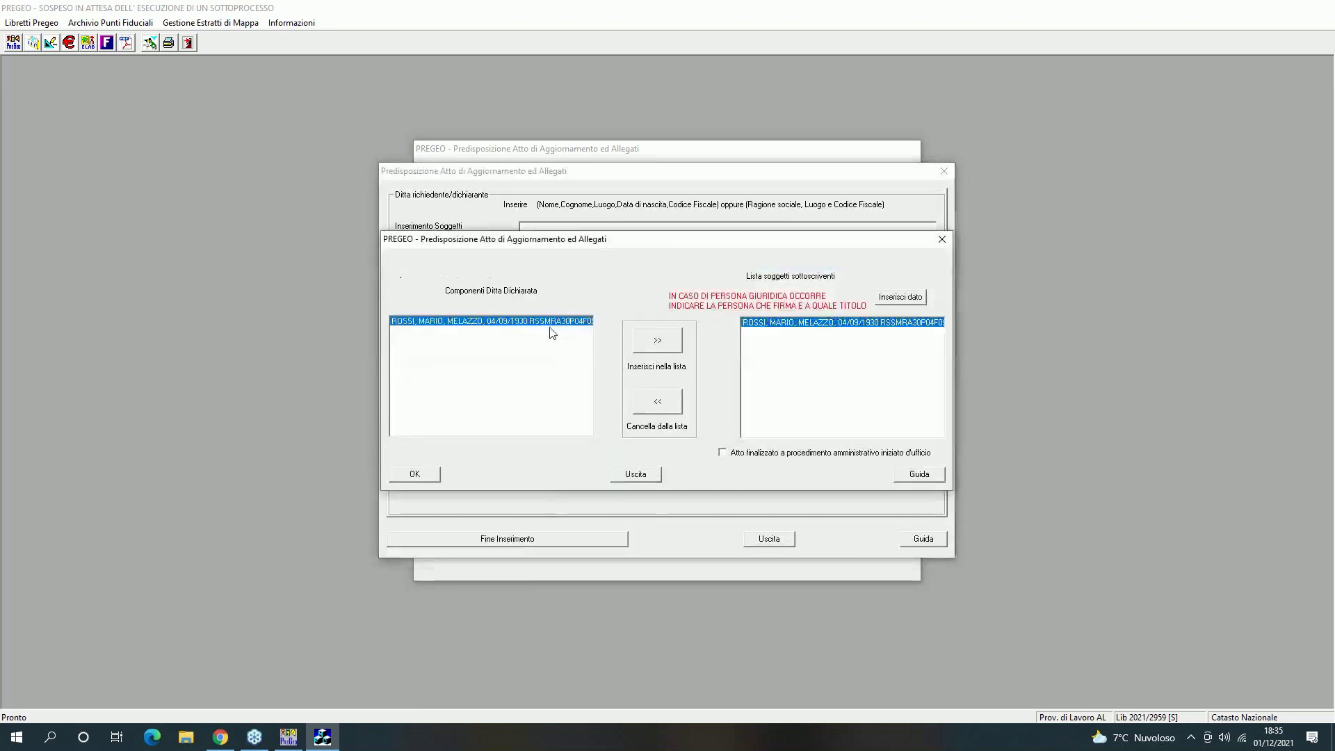
left_click(426, 477)
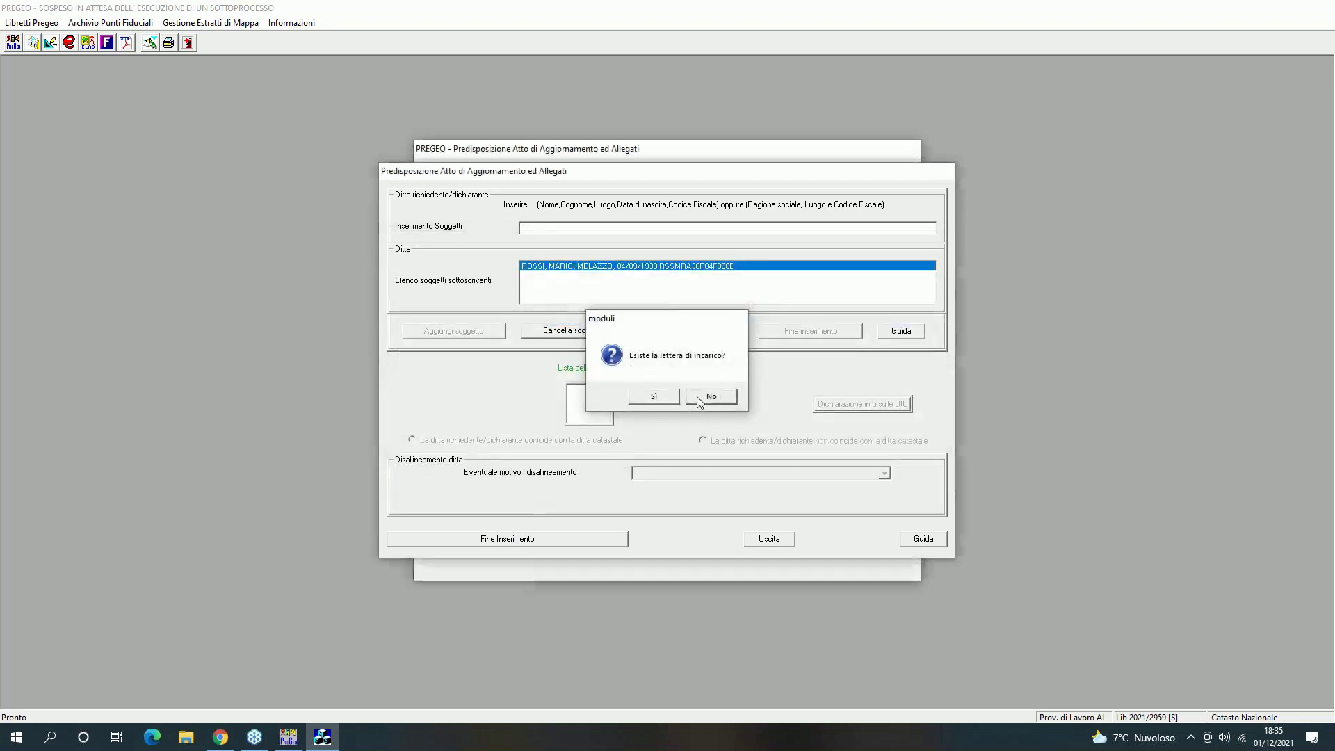
left_click(707, 395)
left_click(553, 303)
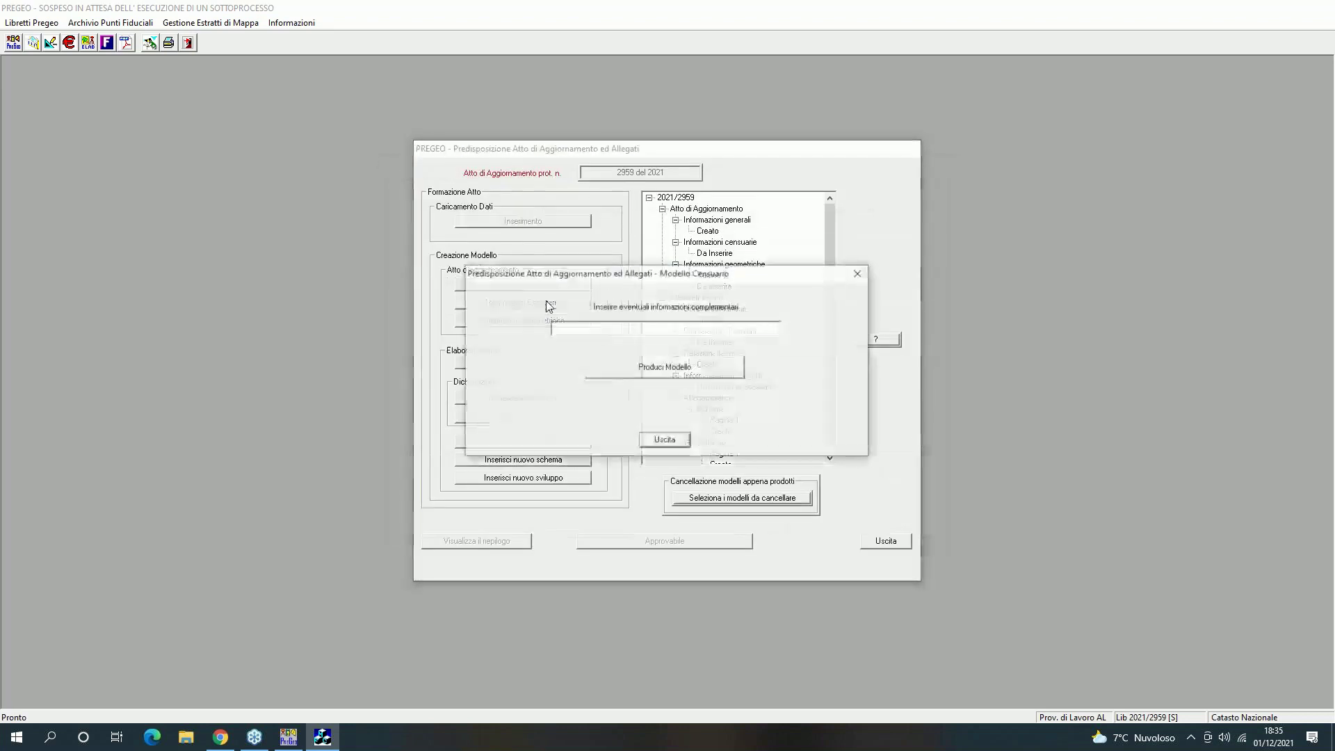
- Produce the census model for act 2959/2021 and begin the geometric information
left_click(641, 367)
left_click(662, 438)
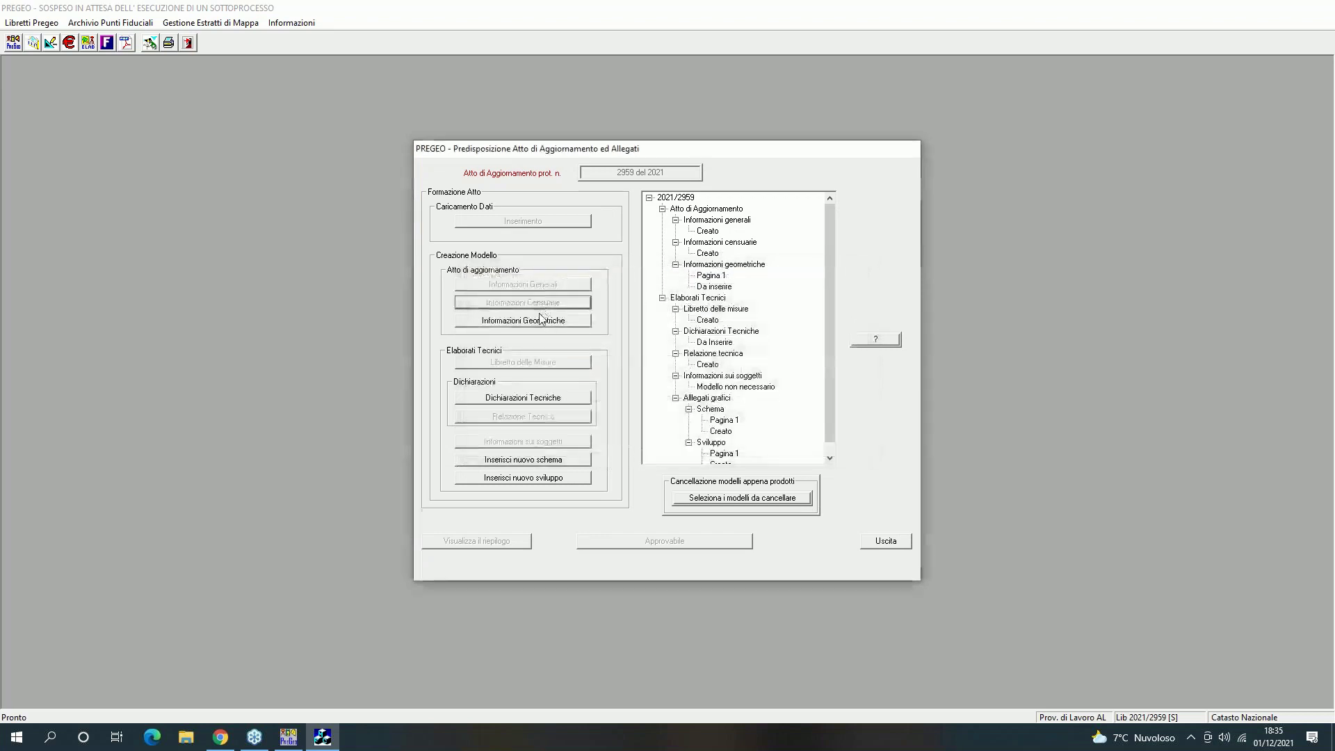
left_click(542, 321)
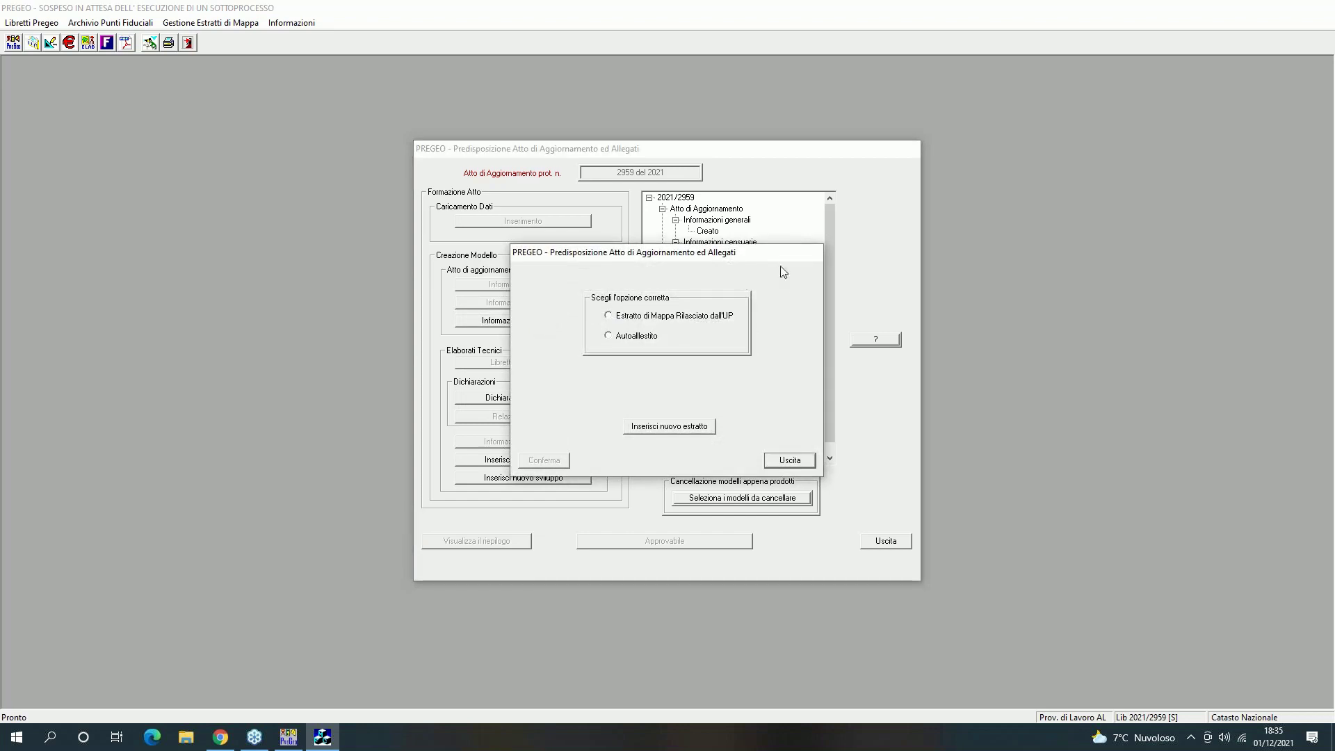
left_click(789, 459)
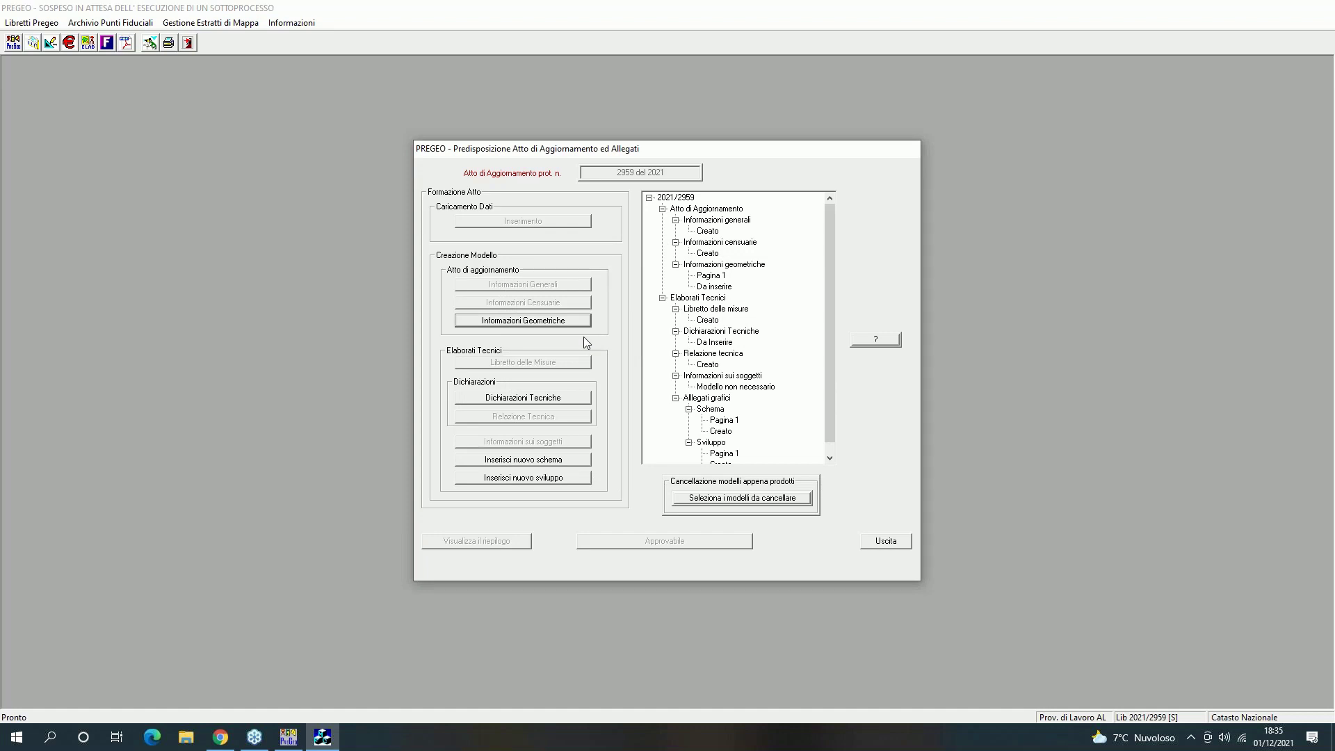
- Delete Informazioni Geometriche Pagina 1 and load the office's 1:2000 map extract with parcels 77 and 99
left_click(757, 499)
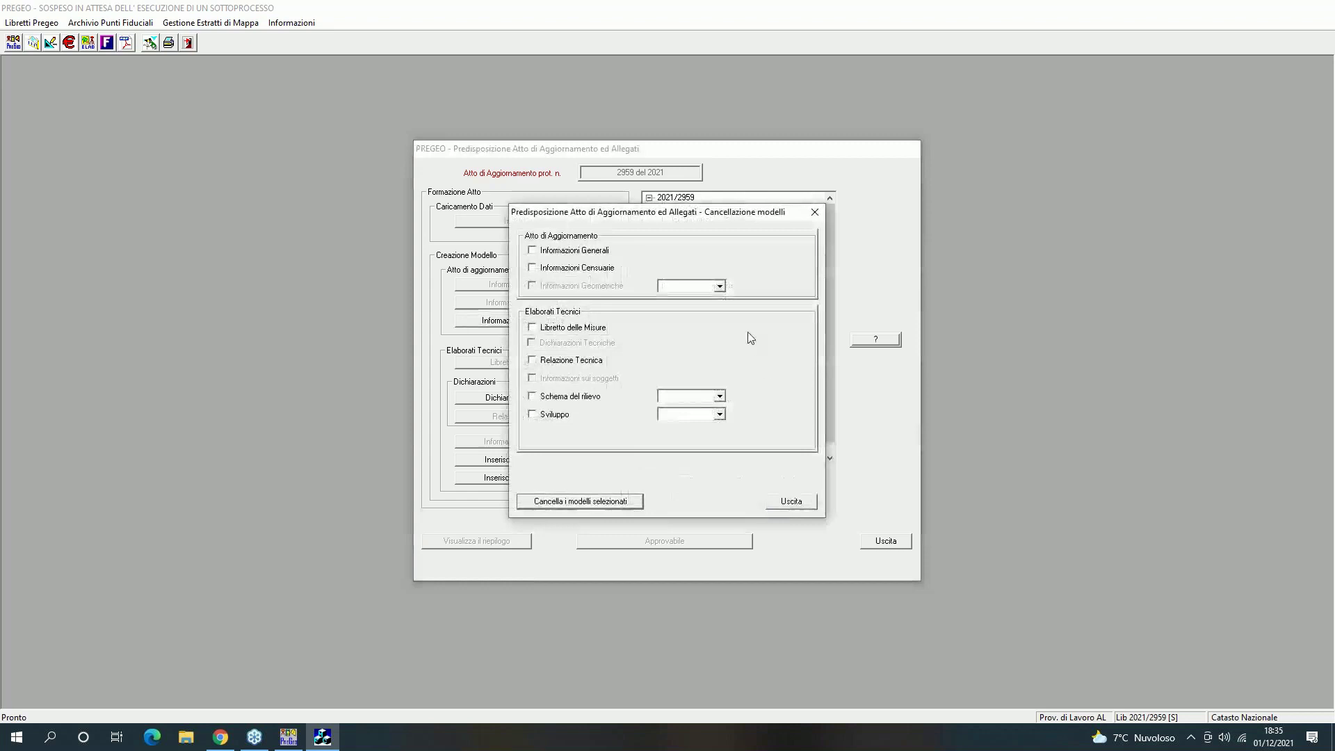
left_click(719, 286)
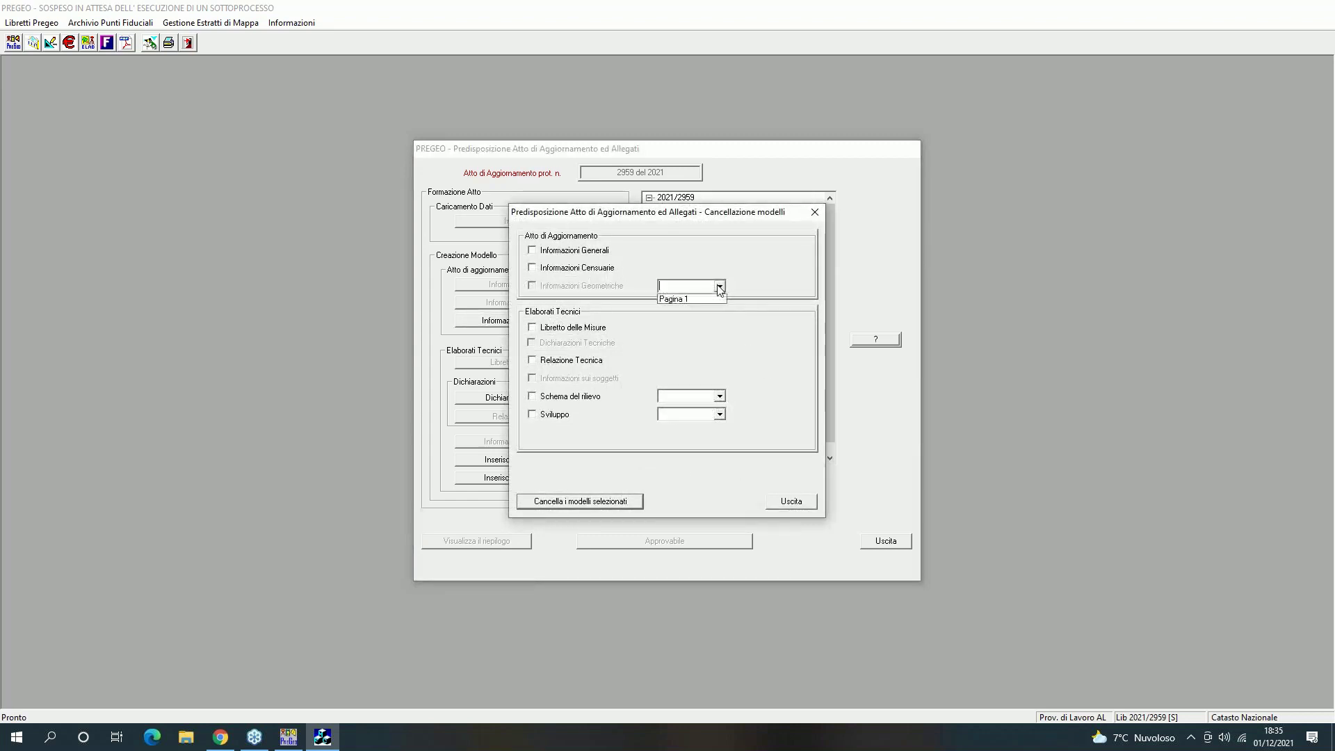
left_click(711, 300)
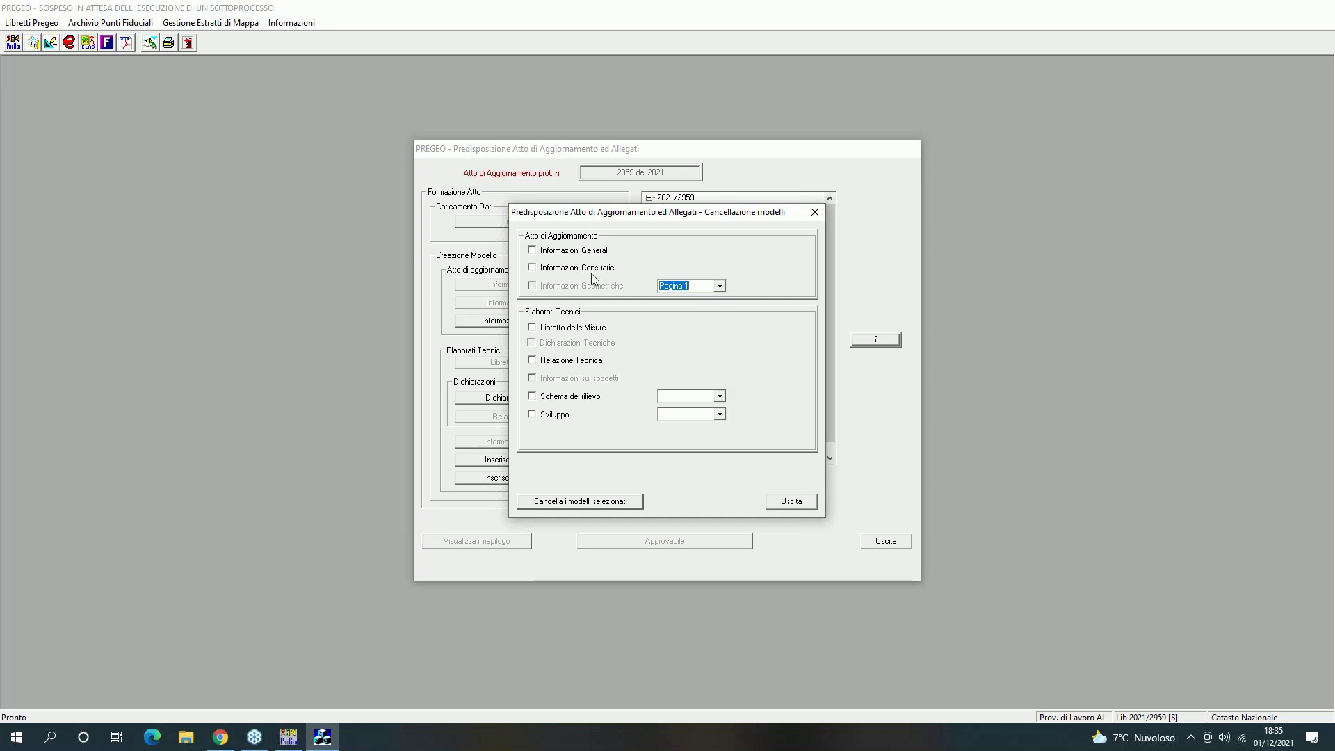
left_click(720, 286)
left_click(712, 300)
left_click(628, 502)
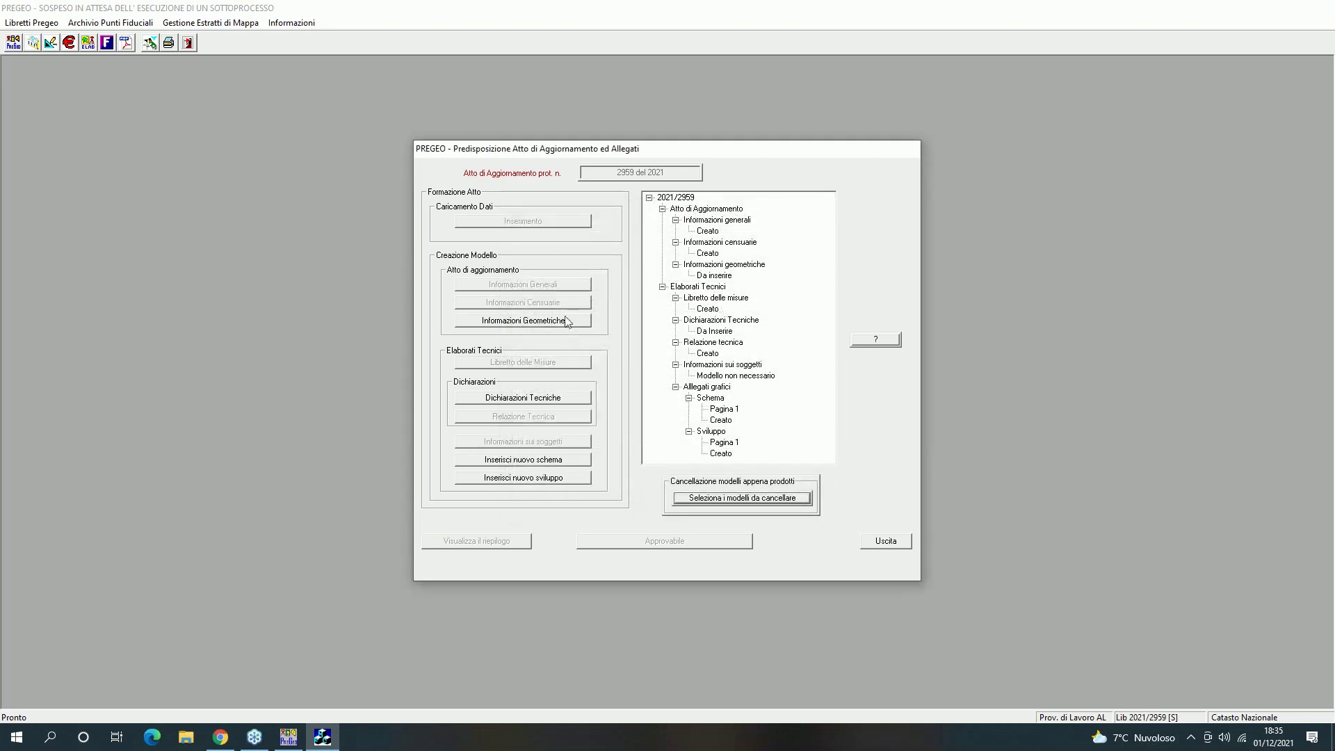
left_click(564, 321)
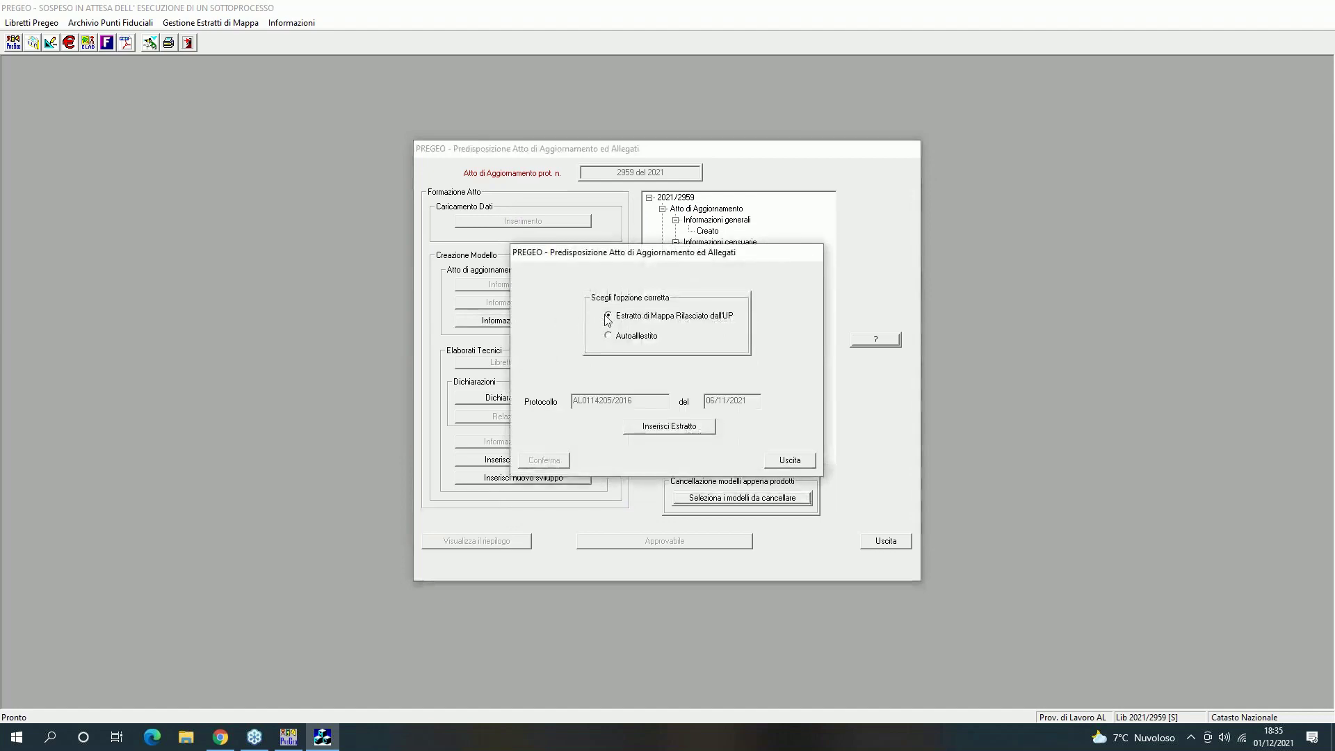
left_click(690, 428)
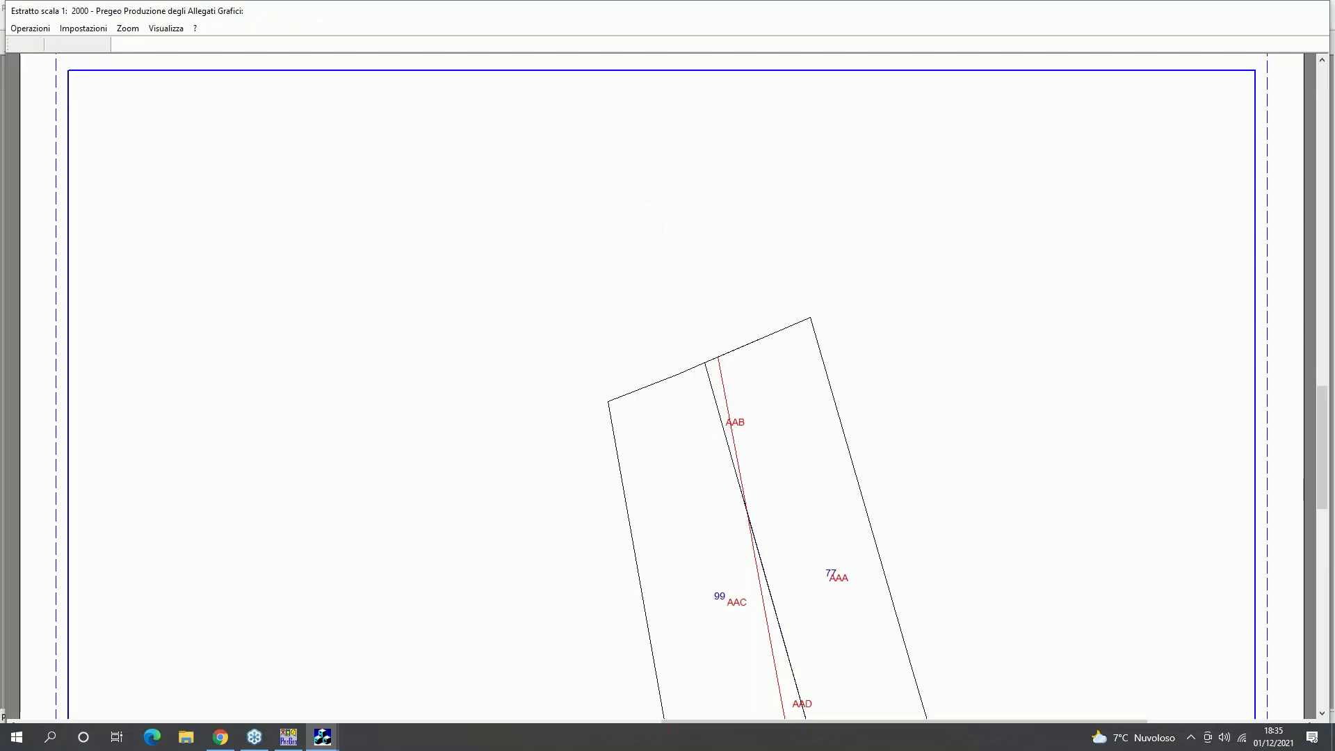
- Leave the map-extract view via Operazioni > Esci and confirm
left_click_drag(1324, 443, 1325, 482)
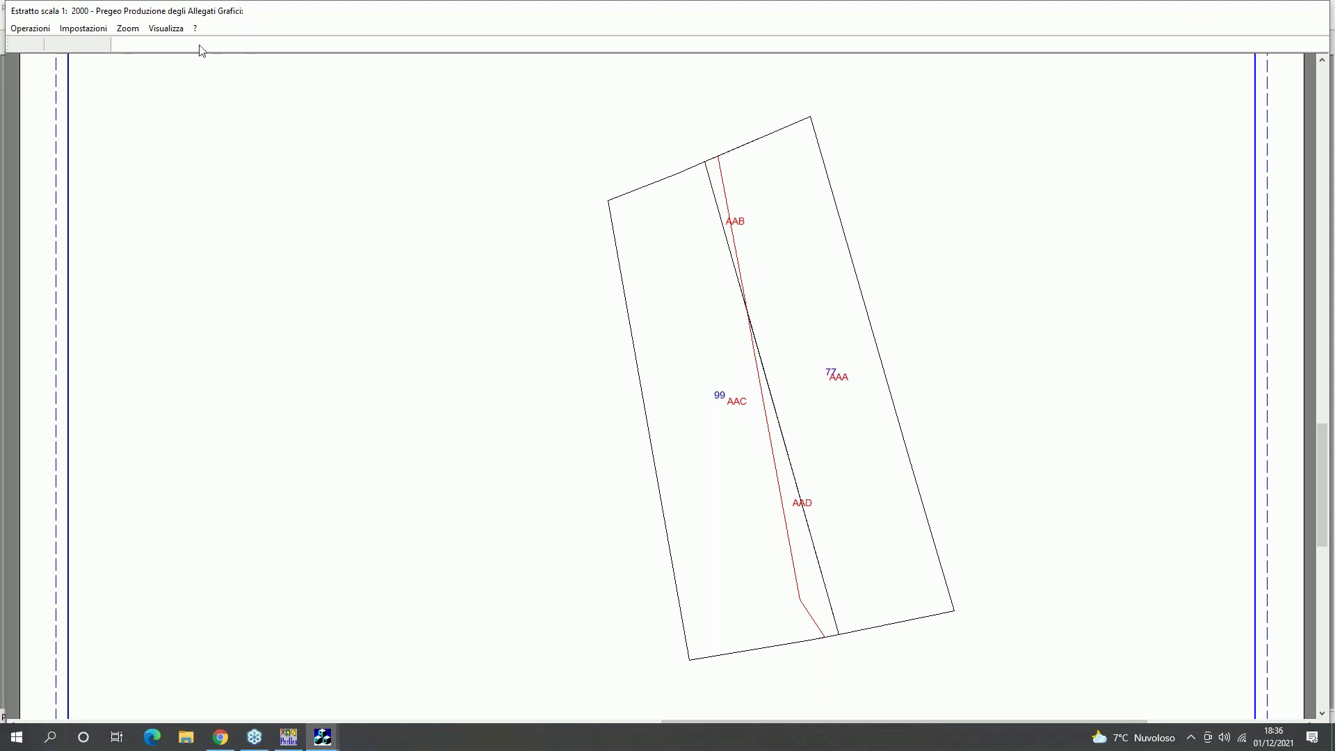
left_click(30, 27)
left_click(35, 80)
left_click(554, 465)
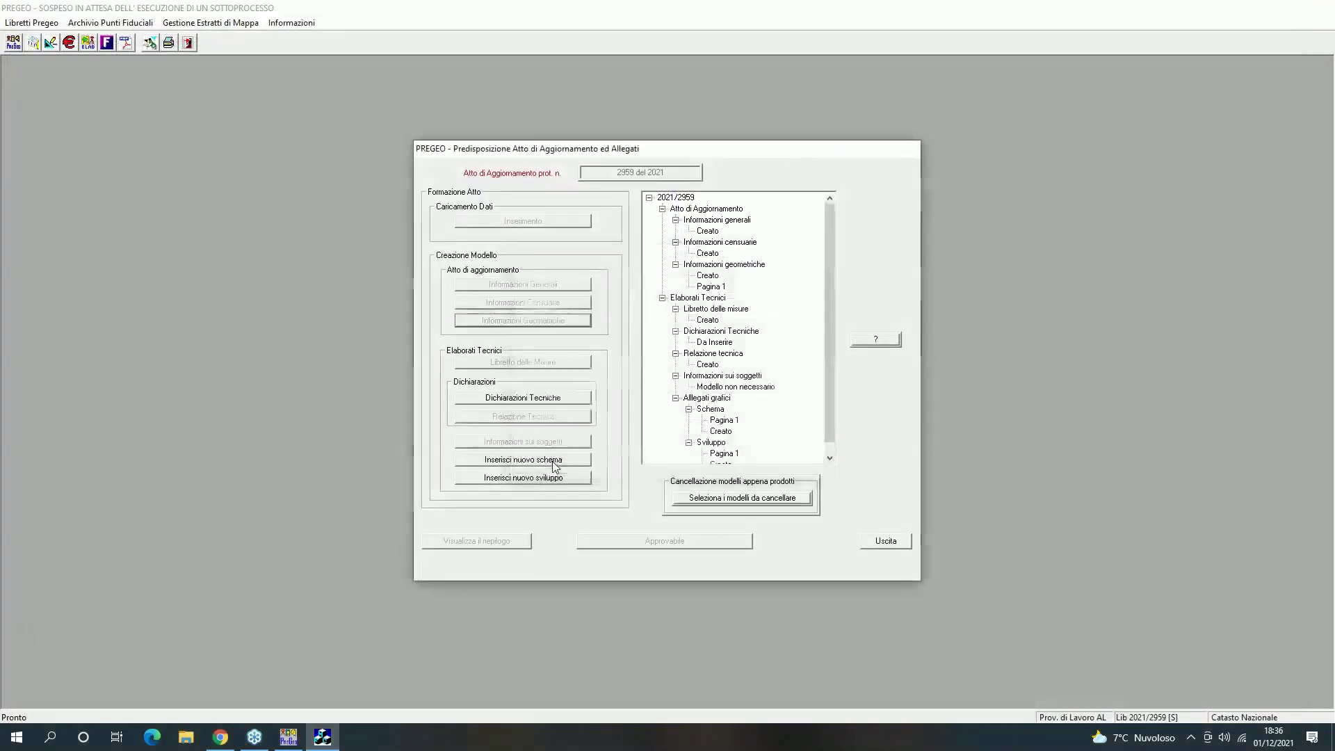
- Close the Predisposizione window with Uscita and quit PREGEO, answering Sì
left_click(900, 543)
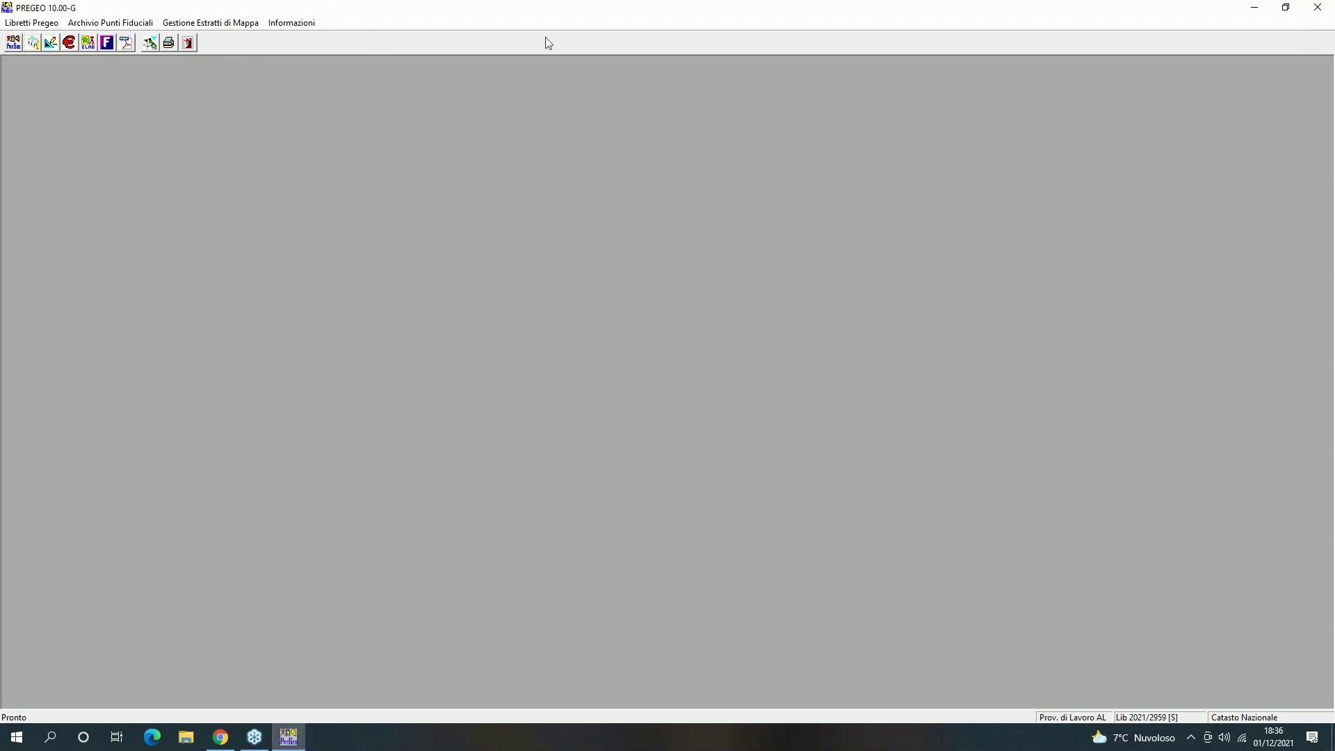
left_click(186, 45)
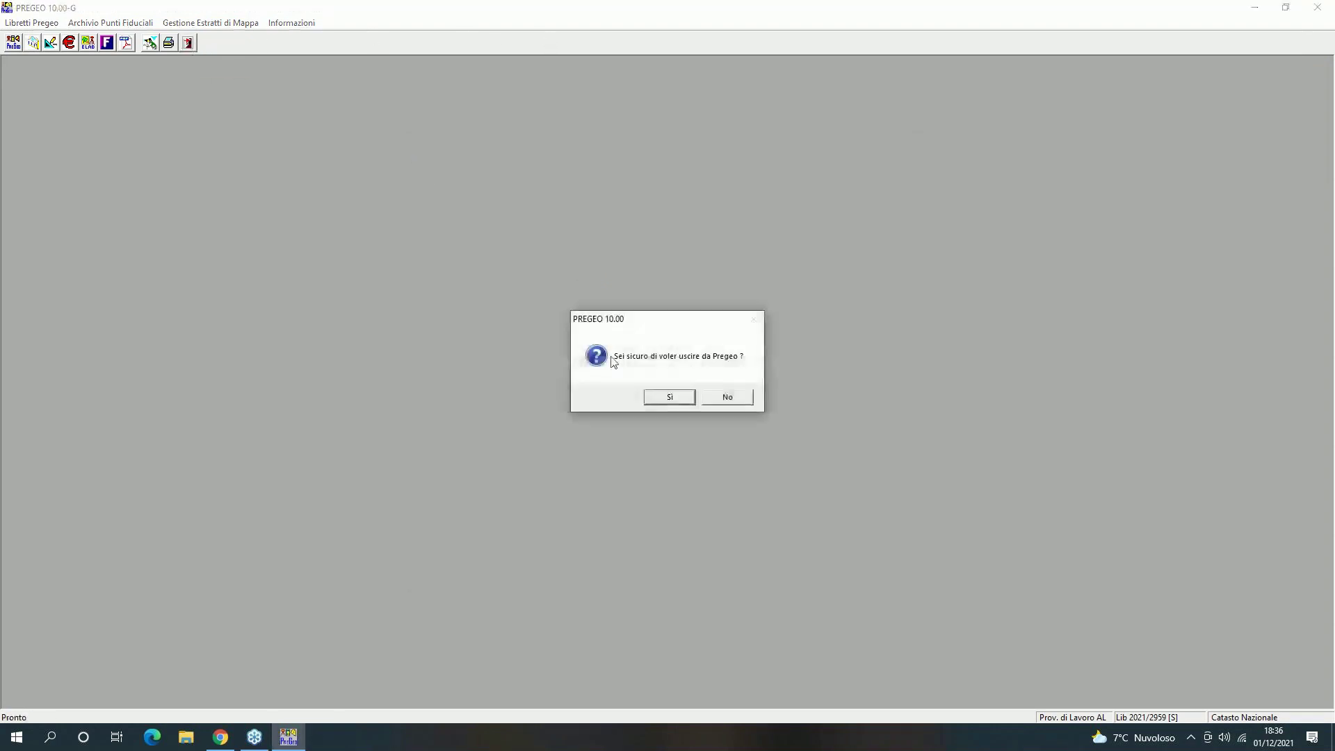
left_click(669, 397)
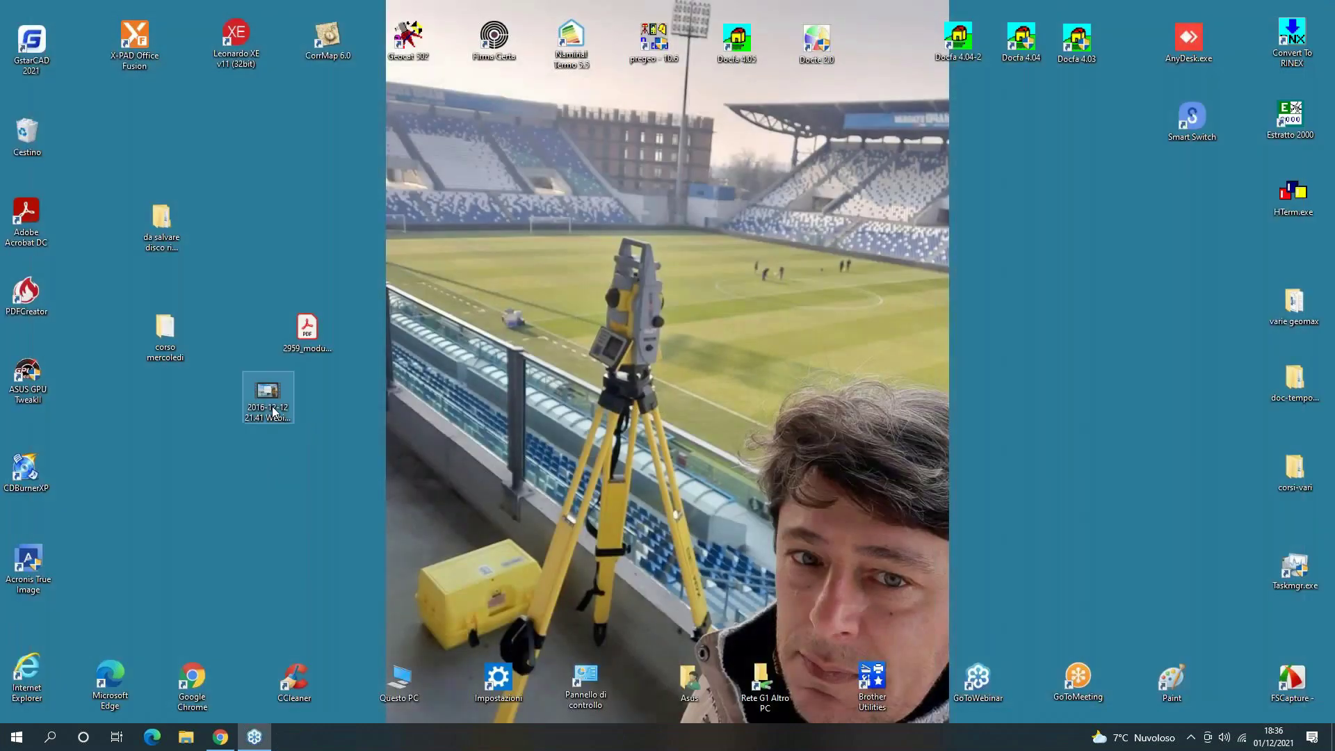
- Check the webinar MP4 on the desktop through its context menu, then deselect it
right_click(273, 412)
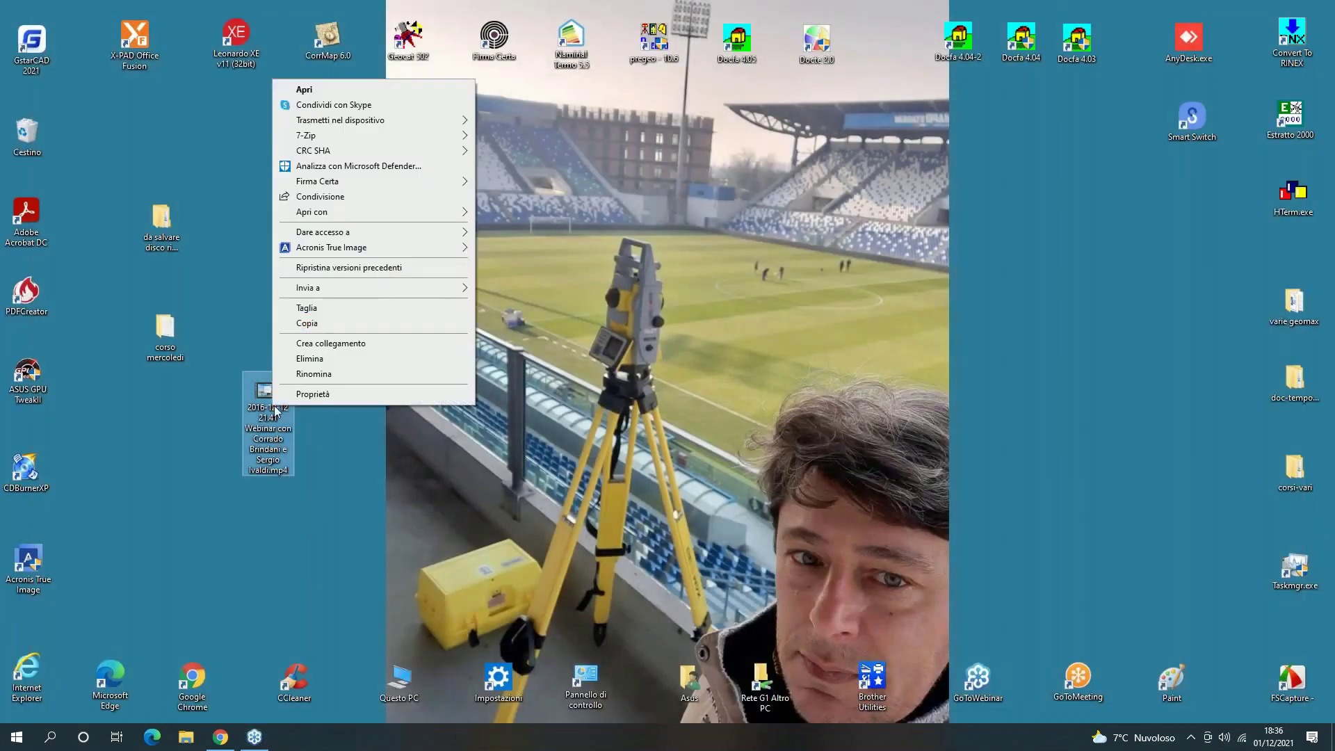
left_click(267, 415)
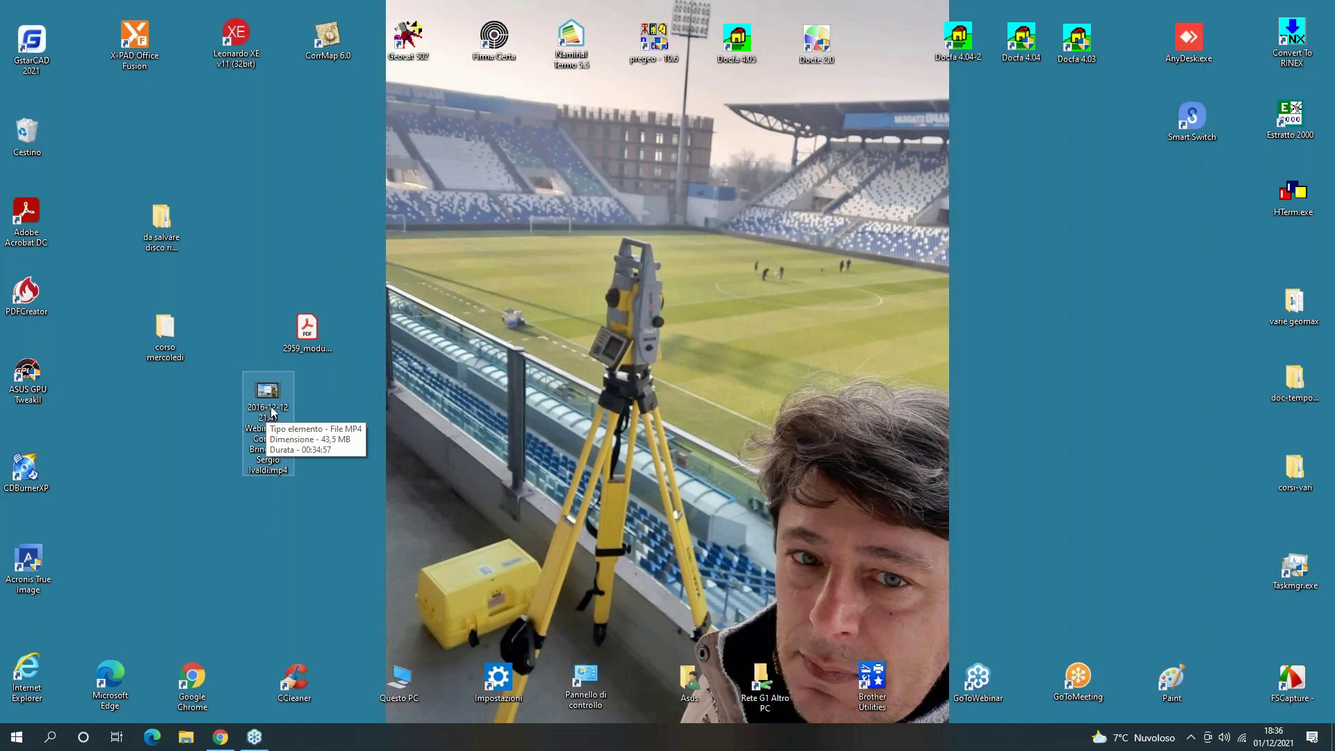
left_click(311, 413)
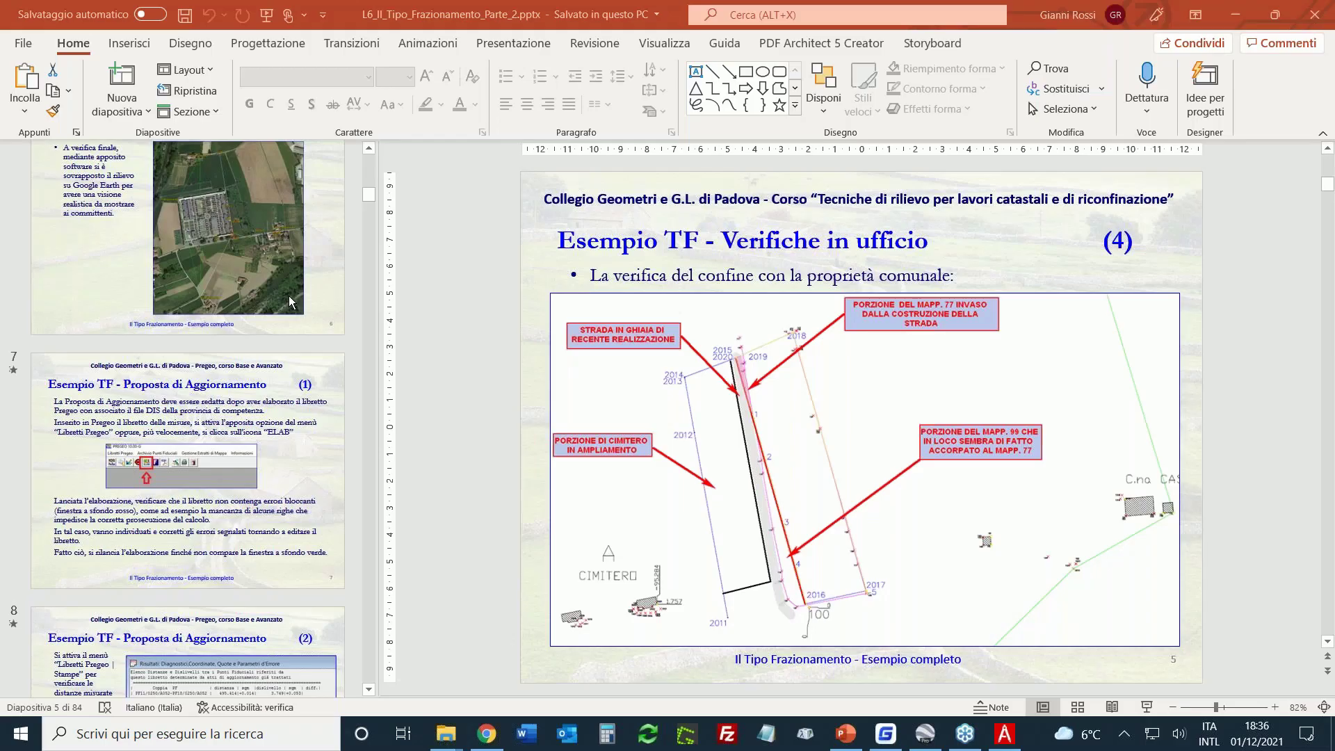
- Step through slides 7 to 10, ending on 'Esempio TF - Proposta di Aggiornamento (4)'
left_click(278, 432)
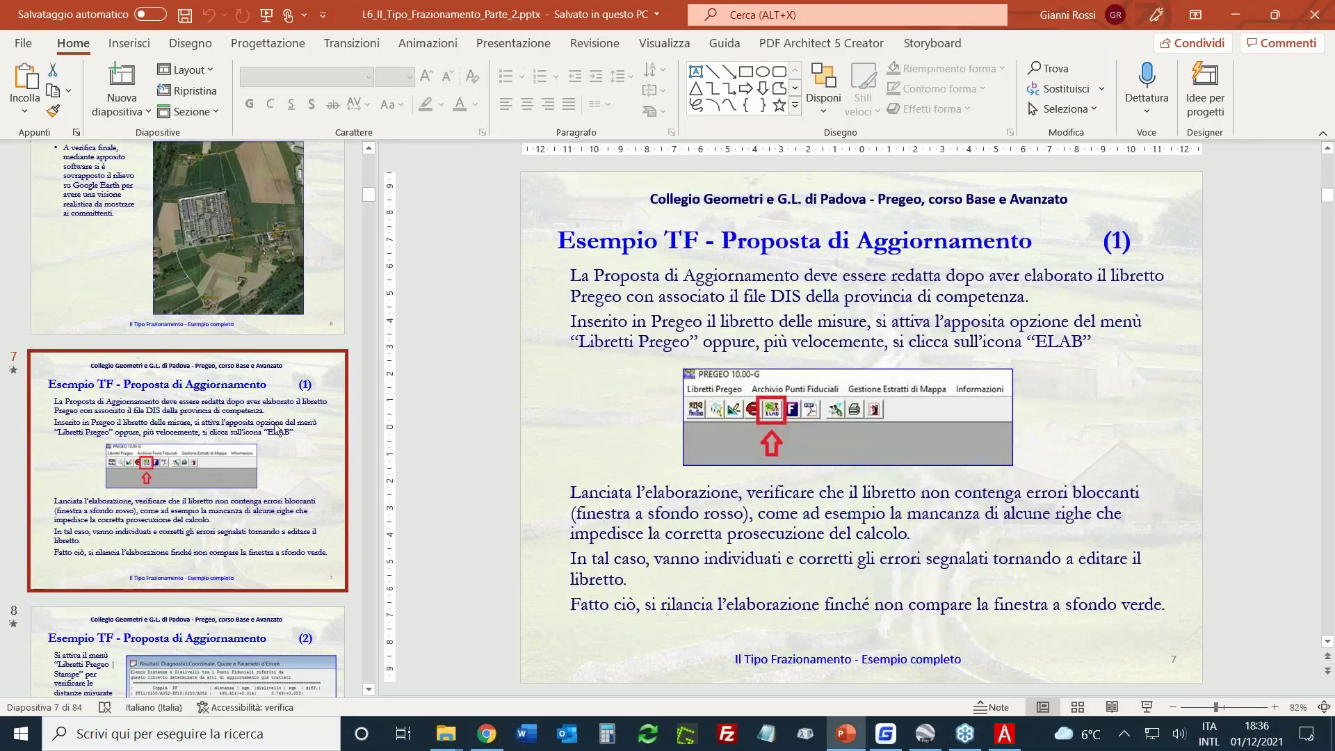
scroll(275, 426, "down", 2)
scroll(223, 266, "down", 4)
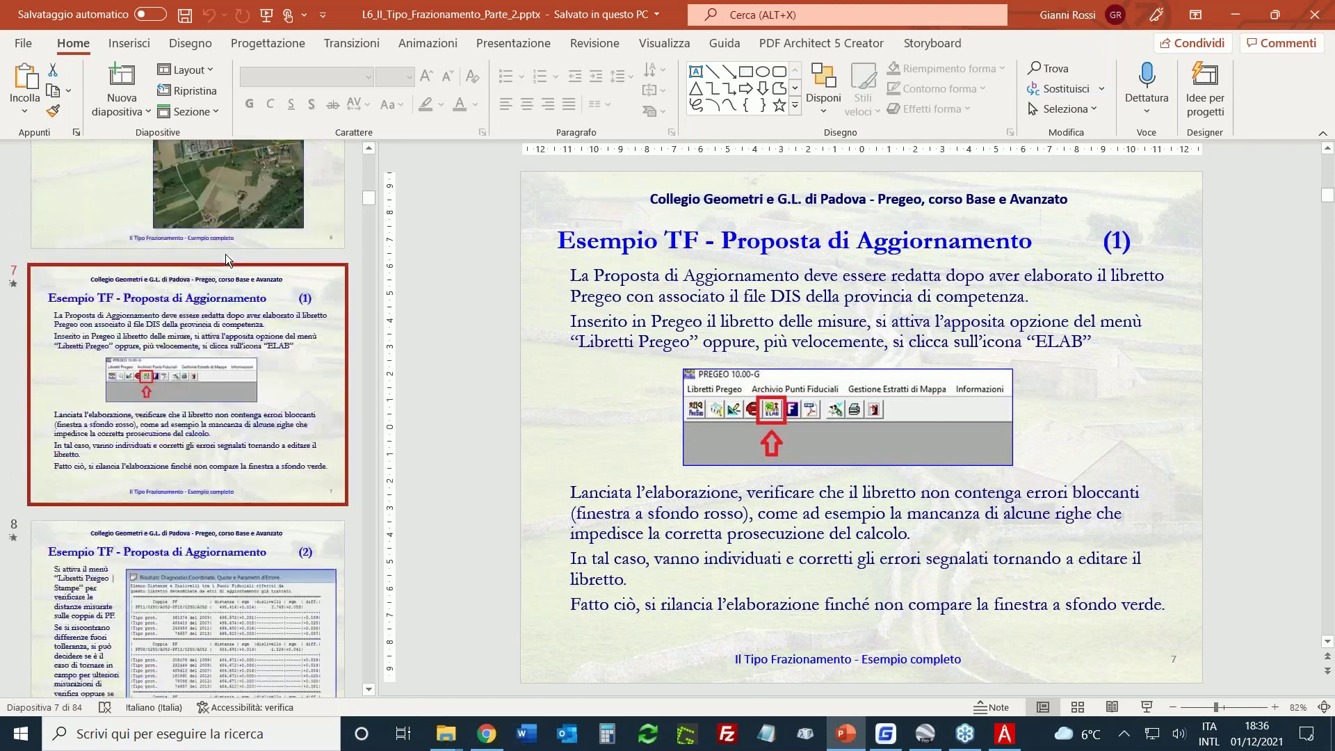
left_click(212, 328)
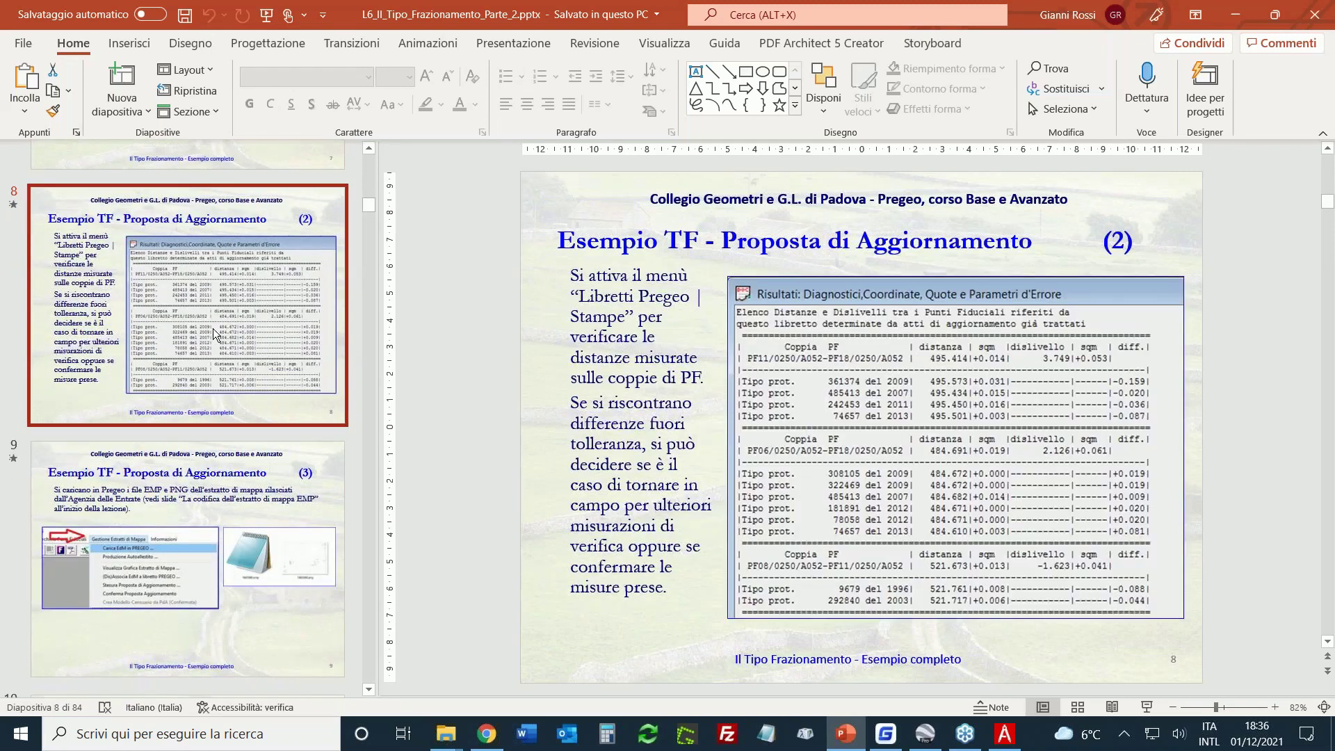
scroll(213, 328, "down", 4)
left_click(194, 307)
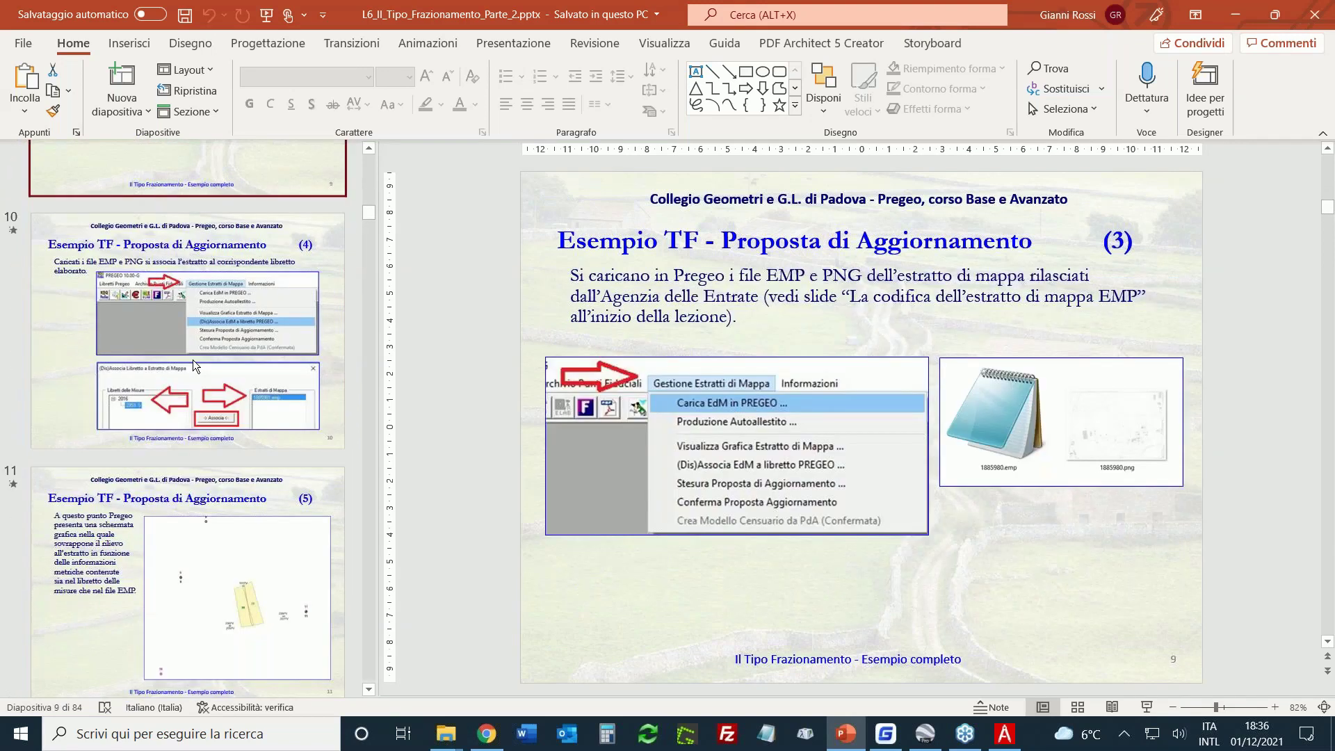
scroll(194, 360, "down", 4)
left_click(215, 294)
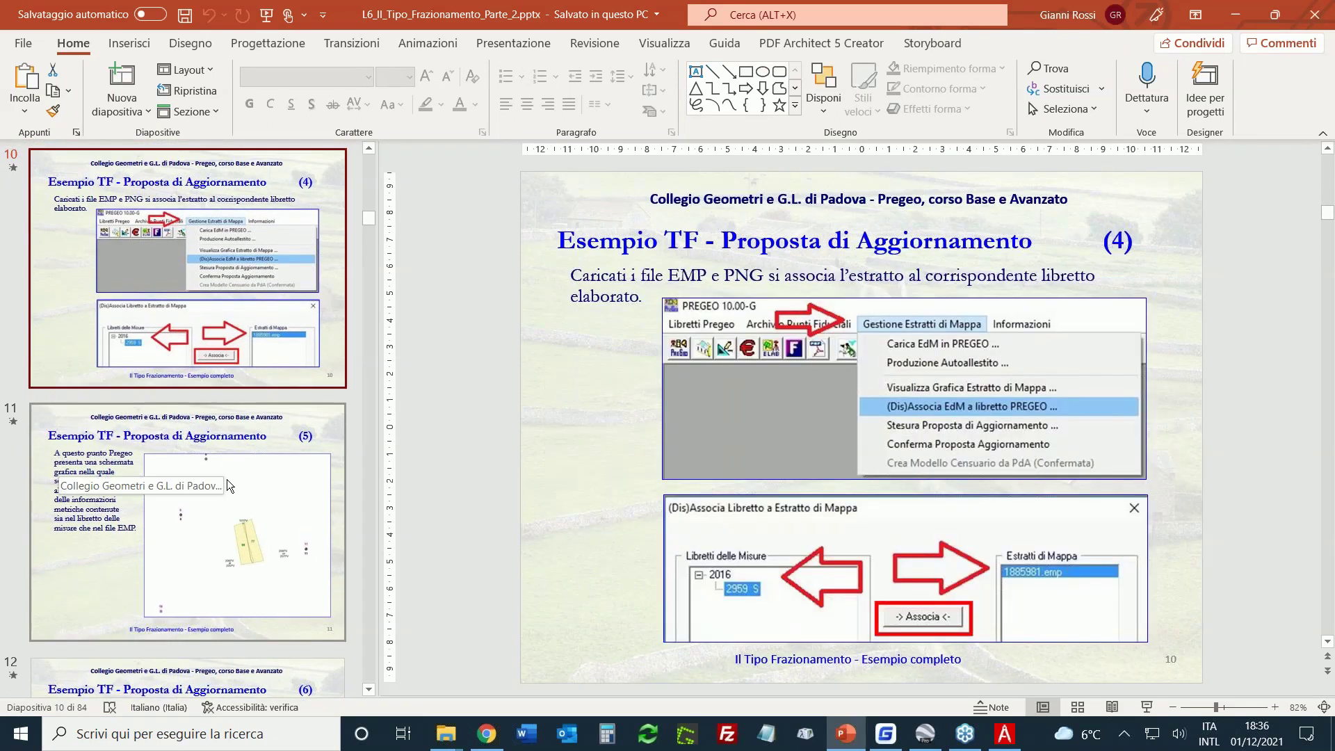